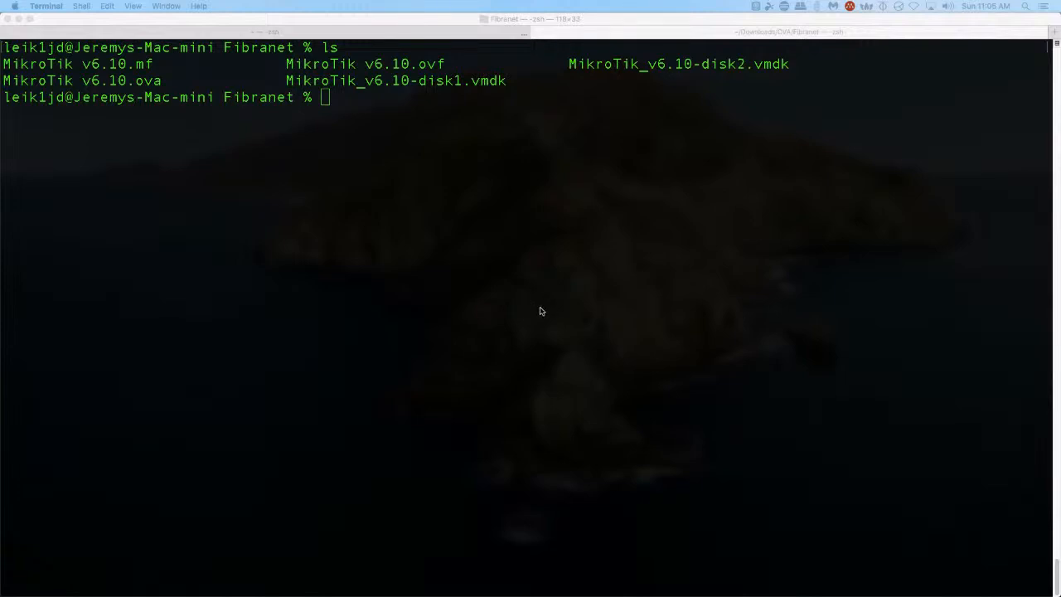
# Log in to the Proxmox host 172.16.74.150 as root over SSH
pyautogui.click(465, 180)
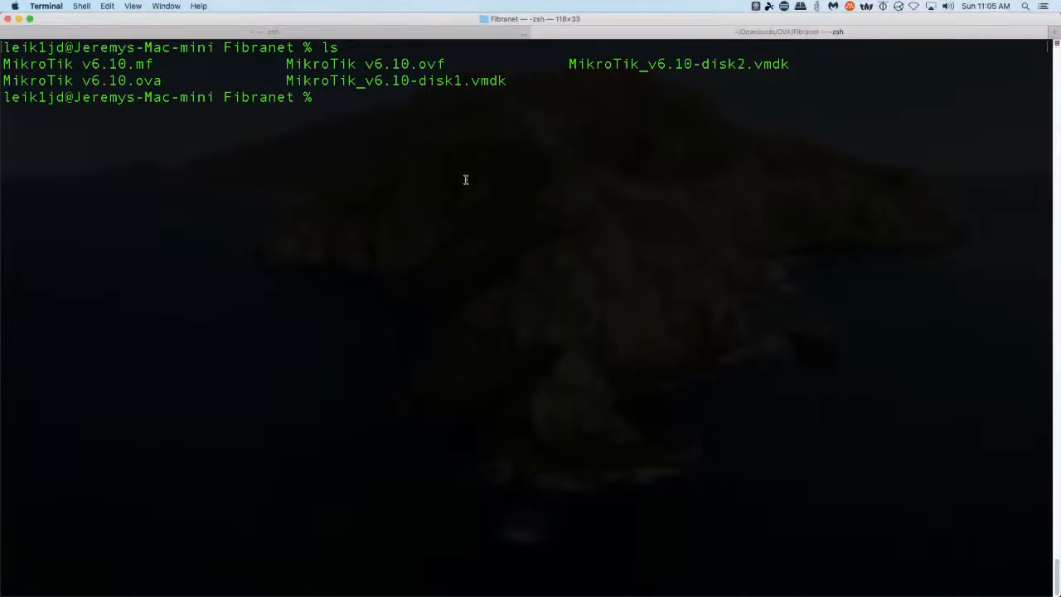
pyautogui.write('ssh root@172.16.74.150')
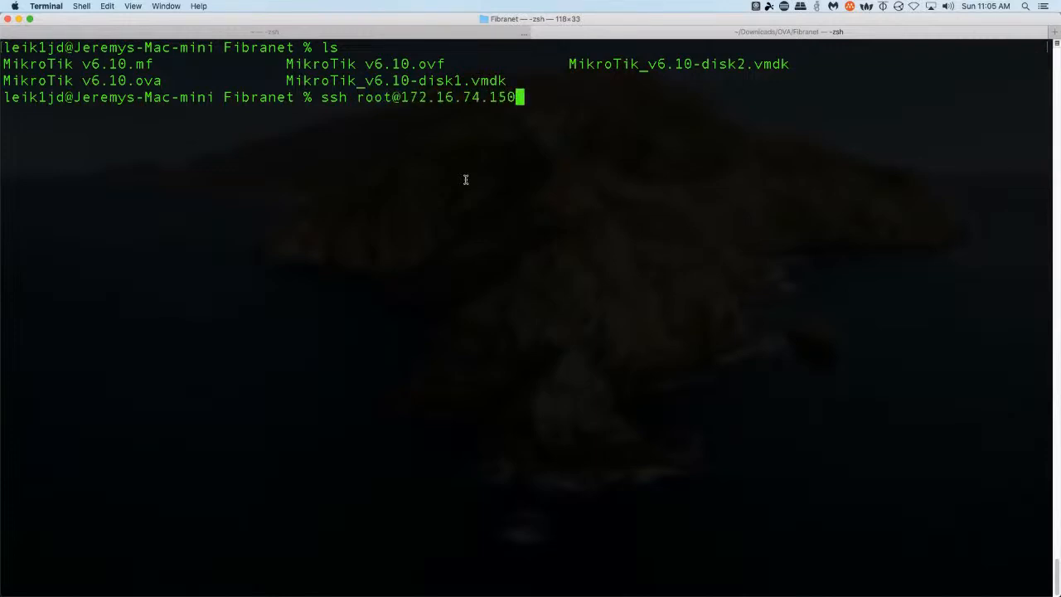
pyautogui.press('Return')
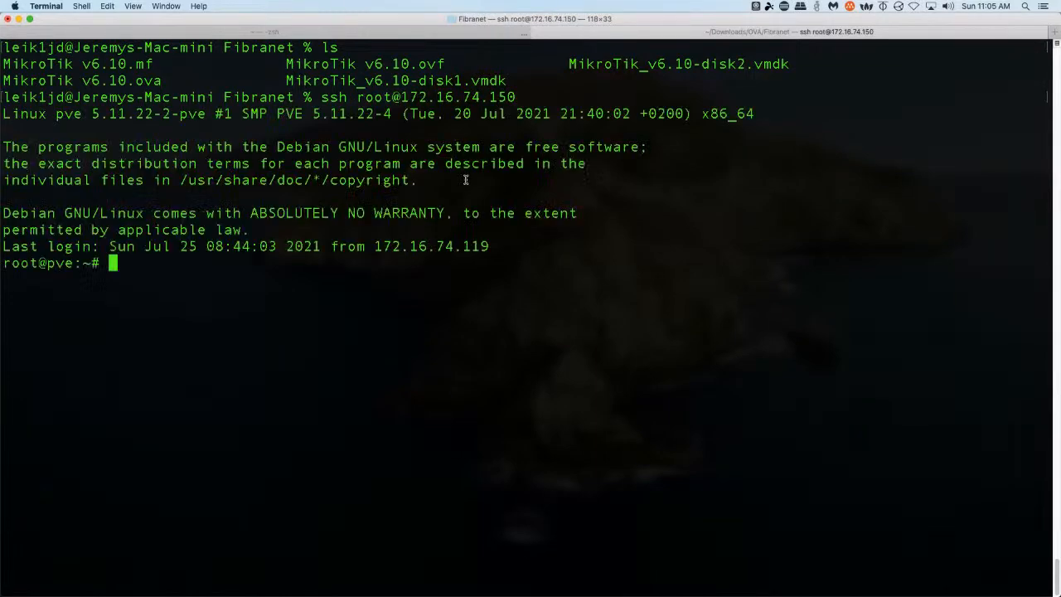
# List the MikroTik qcow2 disk images in /tmp and select the MikroTik_v6.10-disk1.qcow2 name
pyautogui.write('cd /tmp')
pyautogui.press('Return')
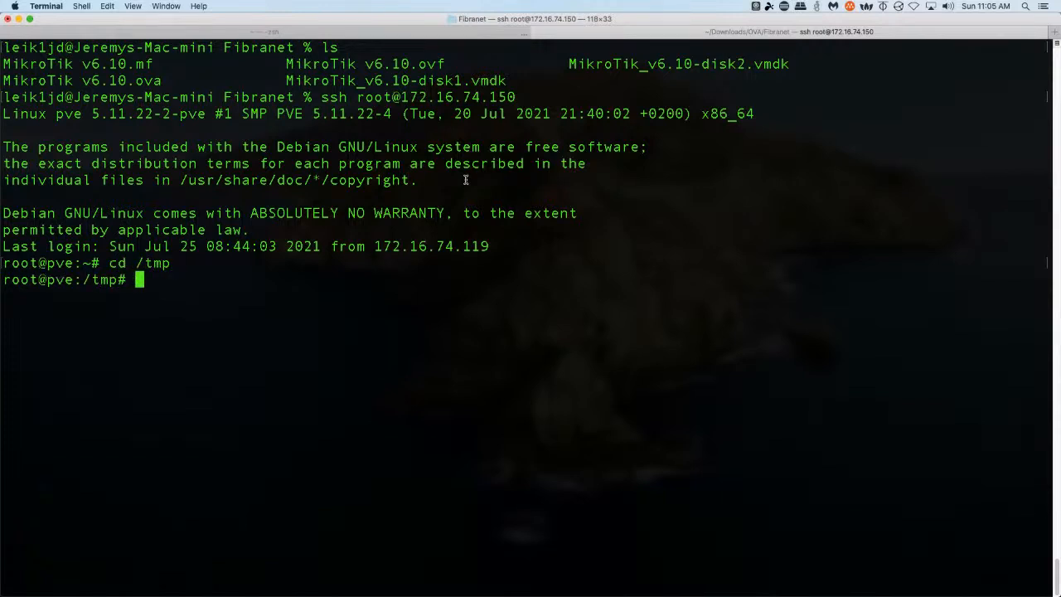
pyautogui.write('ls')
pyautogui.press('Return')
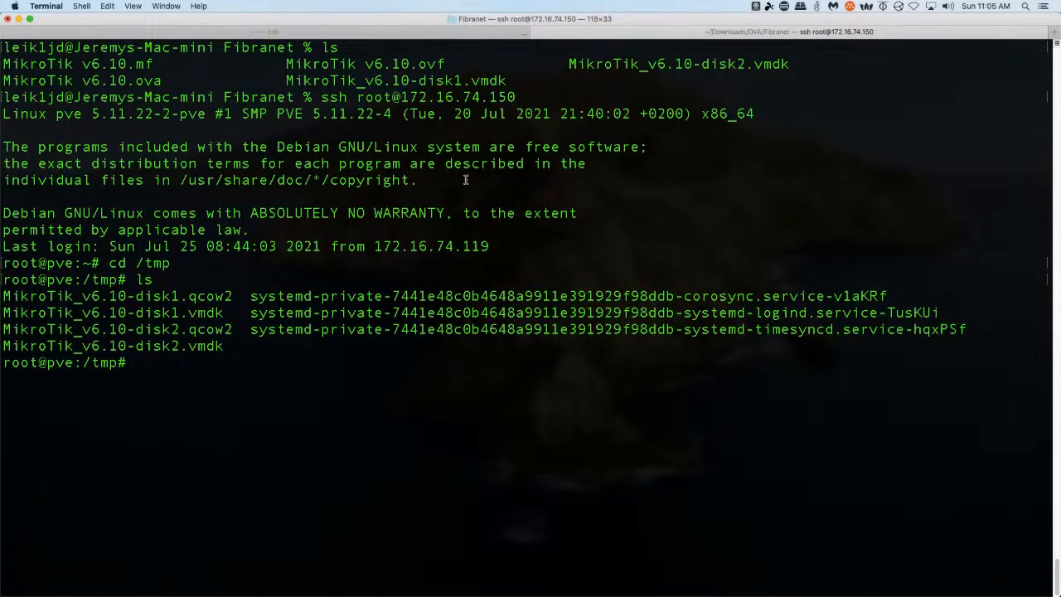
pyautogui.moveTo(223, 352); pyautogui.dragTo(4, 295)
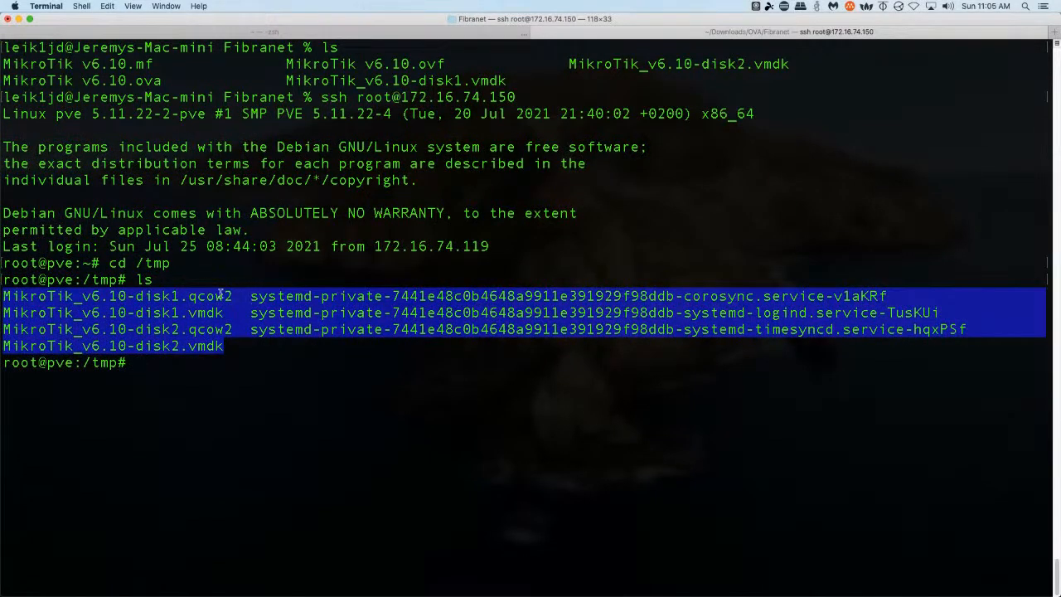
pyautogui.moveTo(233, 296); pyautogui.dragTo(4, 296)
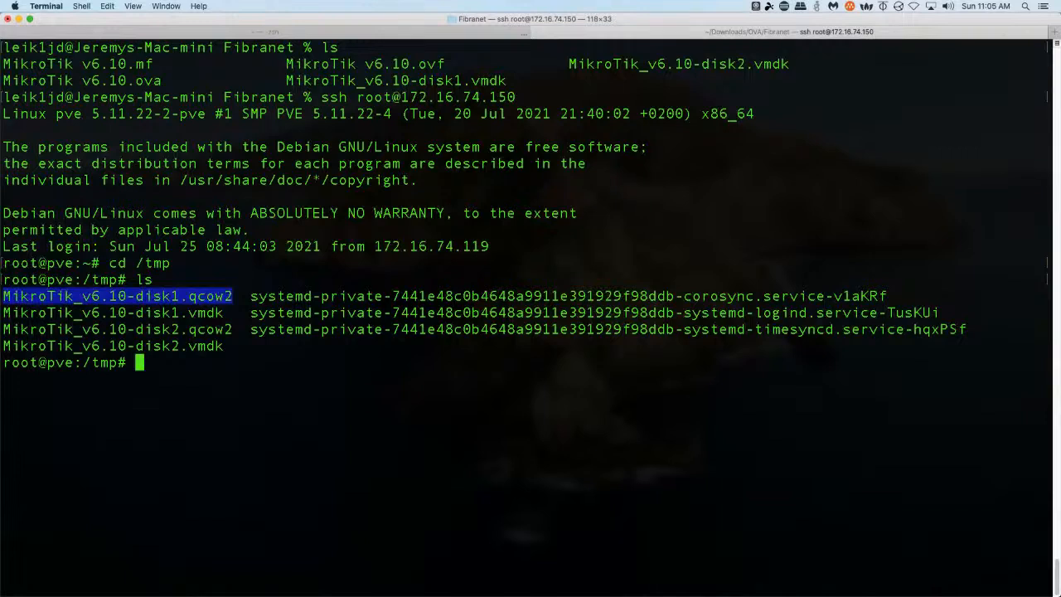
pyautogui.press('super+Tab')
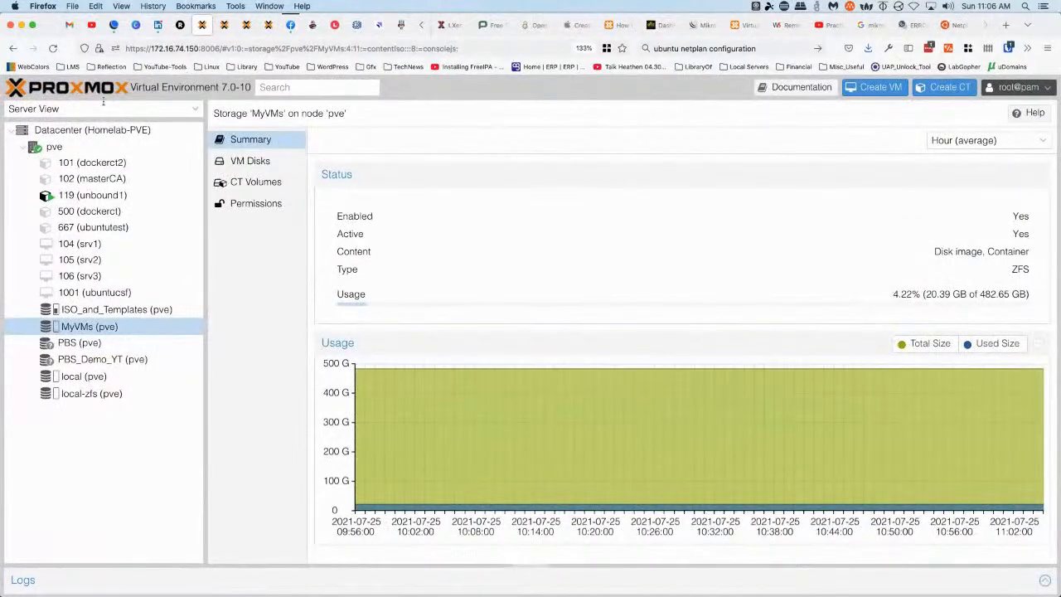
# Start a new VM on node pve with ID 610 and name MikroTik610
pyautogui.click(54, 148)
pyautogui.rightClick(55, 150)
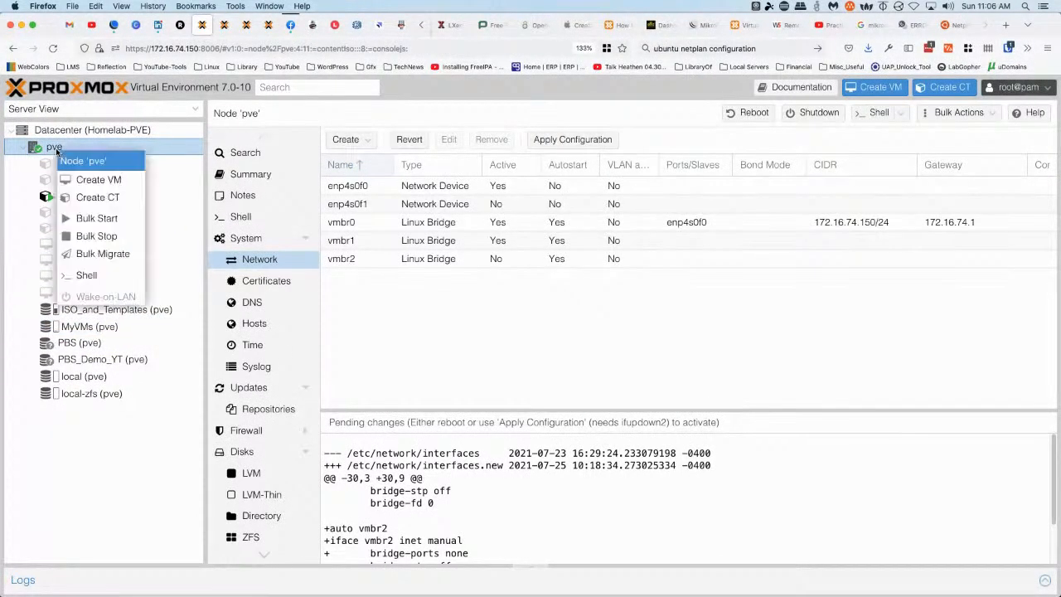
pyautogui.click(97, 180)
pyautogui.click(381, 256)
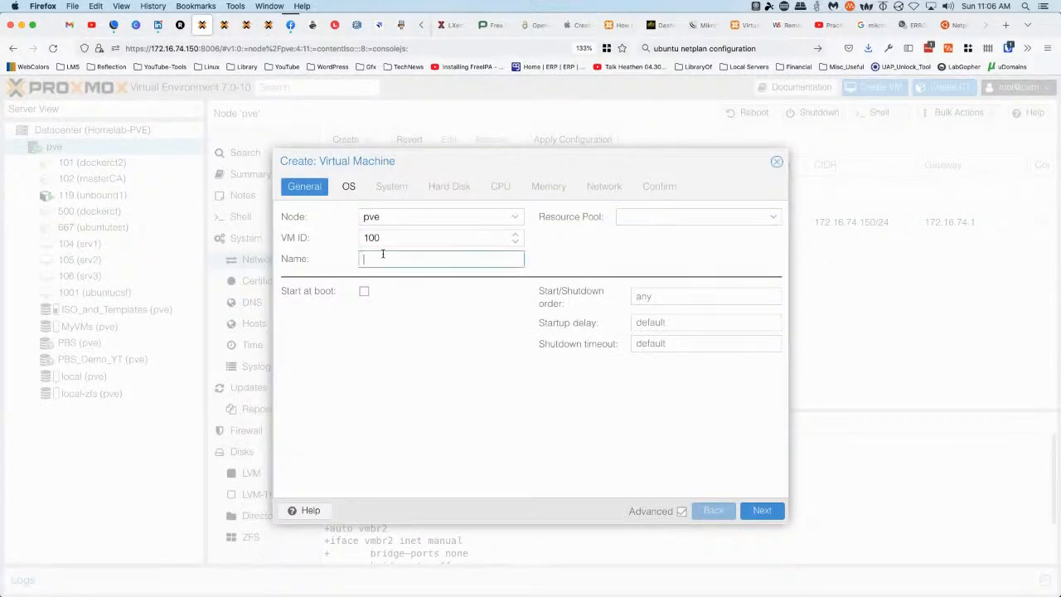
pyautogui.write('Mikrotik')
pyautogui.press('BackSpace')
pyautogui.press('BackSpace')
pyautogui.write('Tik6')
pyautogui.doubleClick(408, 242)
pyautogui.write('610')
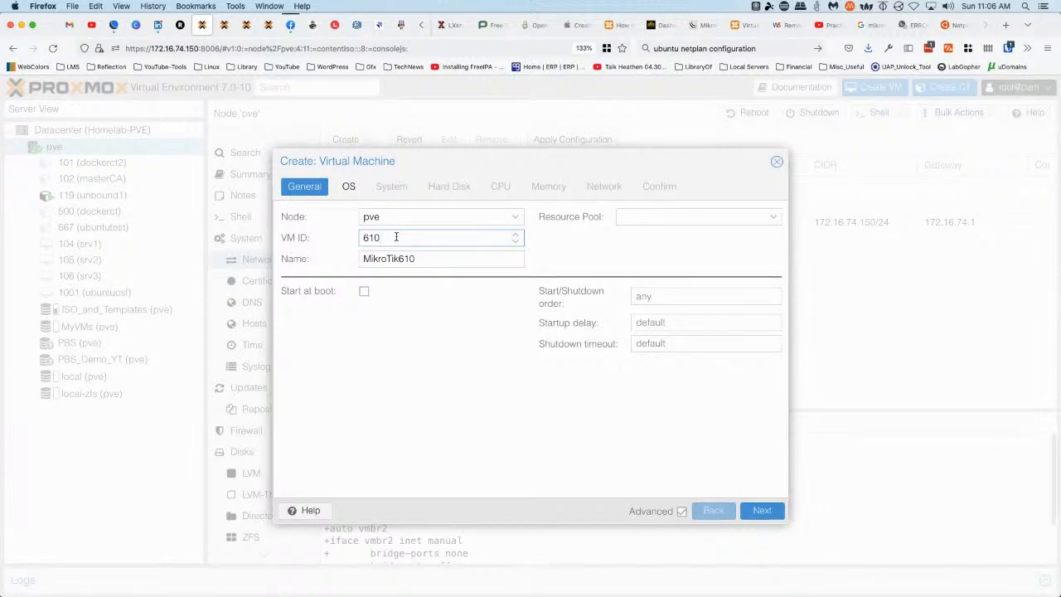
# Give it no install media, a 1 GiB disk, 2 cores, 2048 MiB memory on vmbr0, and create it
pyautogui.click(348, 185)
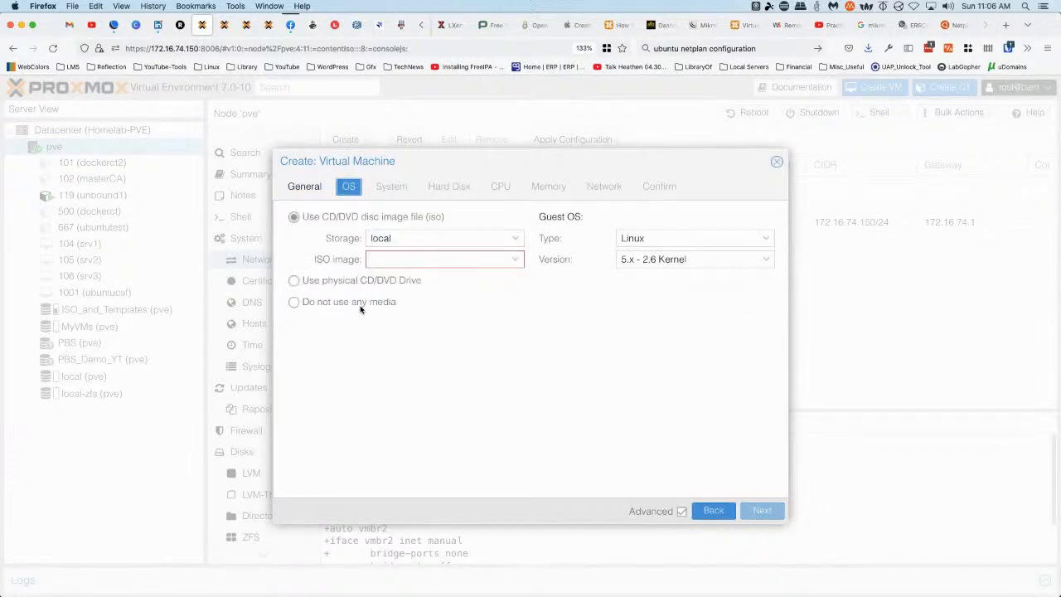
pyautogui.click(343, 303)
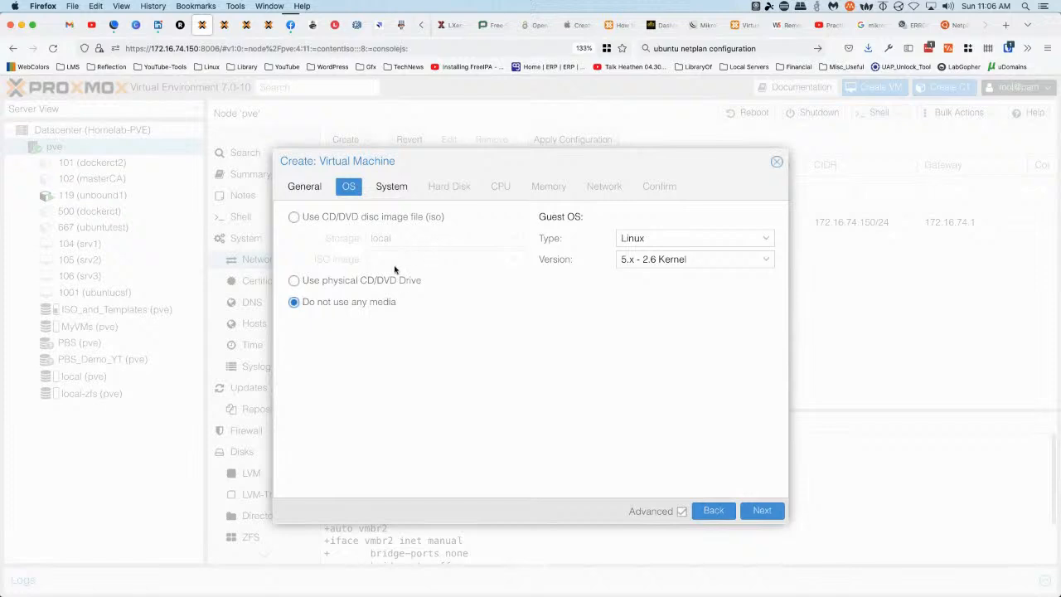
pyautogui.click(391, 187)
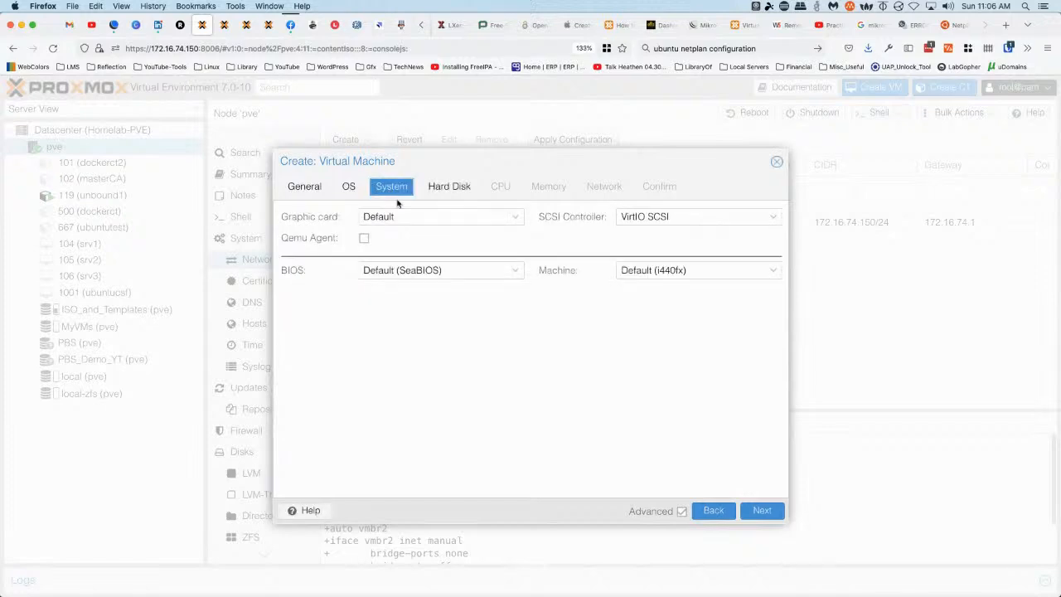
pyautogui.click(449, 189)
pyautogui.doubleClick(391, 281)
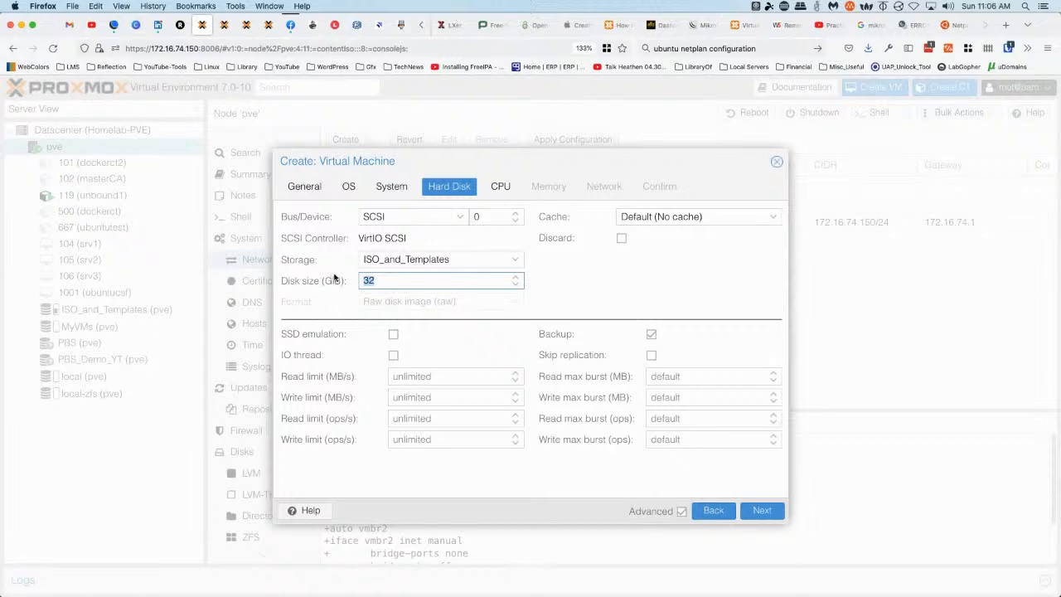
pyautogui.write('1')
pyautogui.click(500, 187)
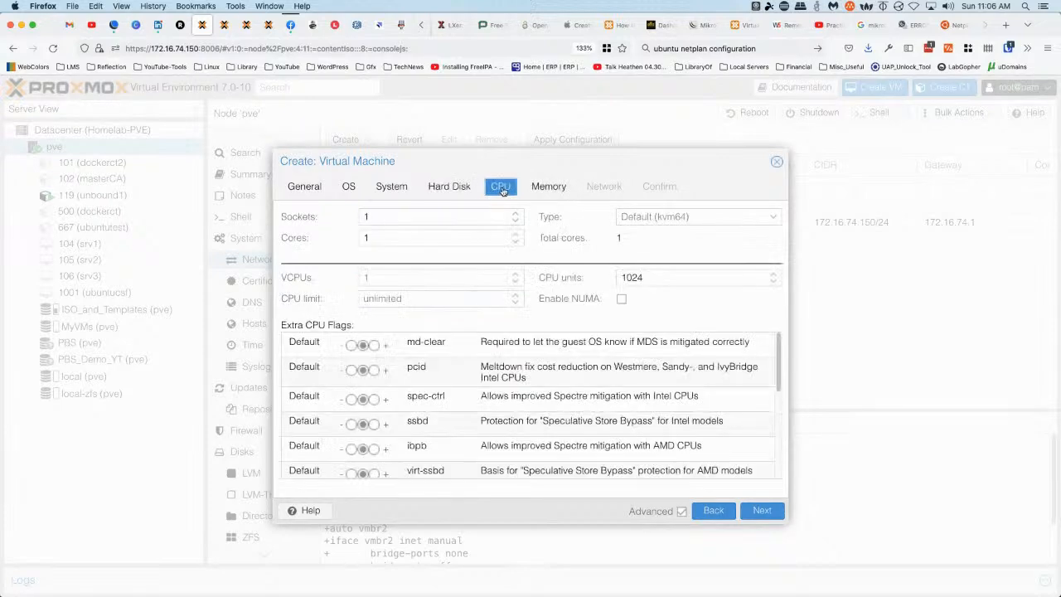
pyautogui.click(517, 235)
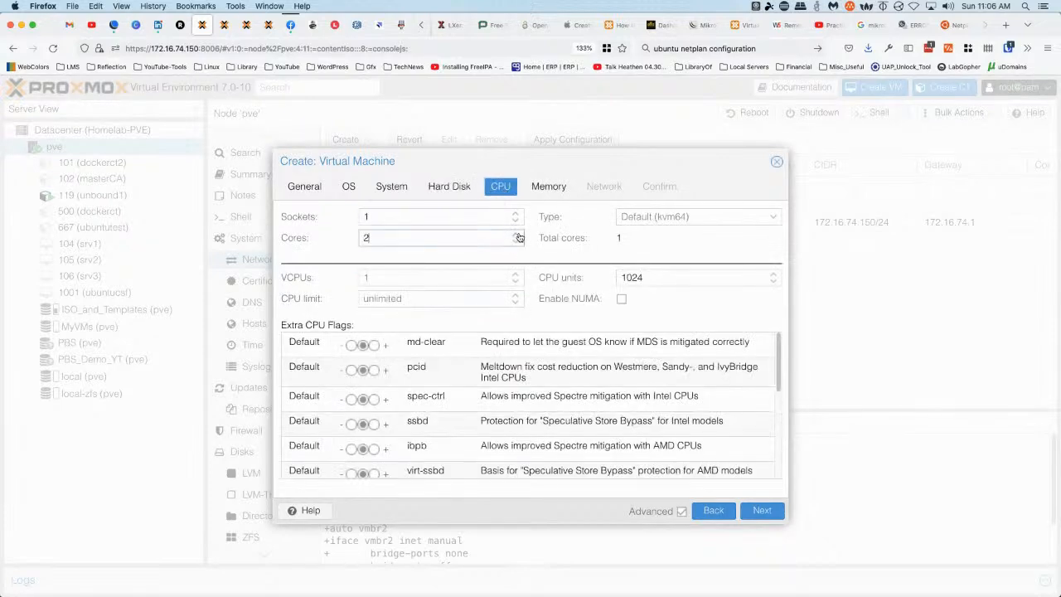
pyautogui.click(553, 197)
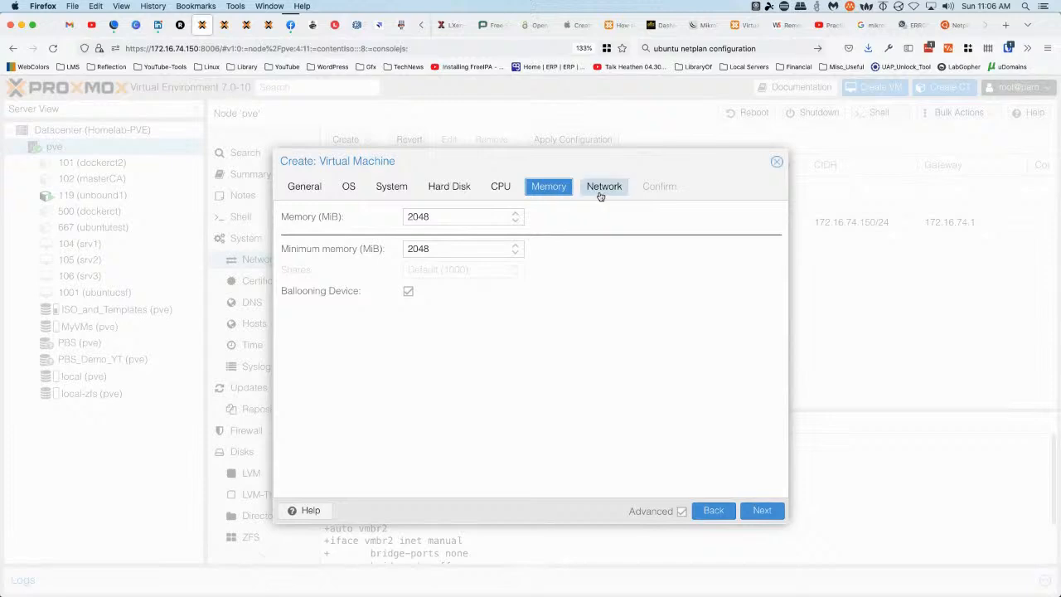
pyautogui.click(598, 195)
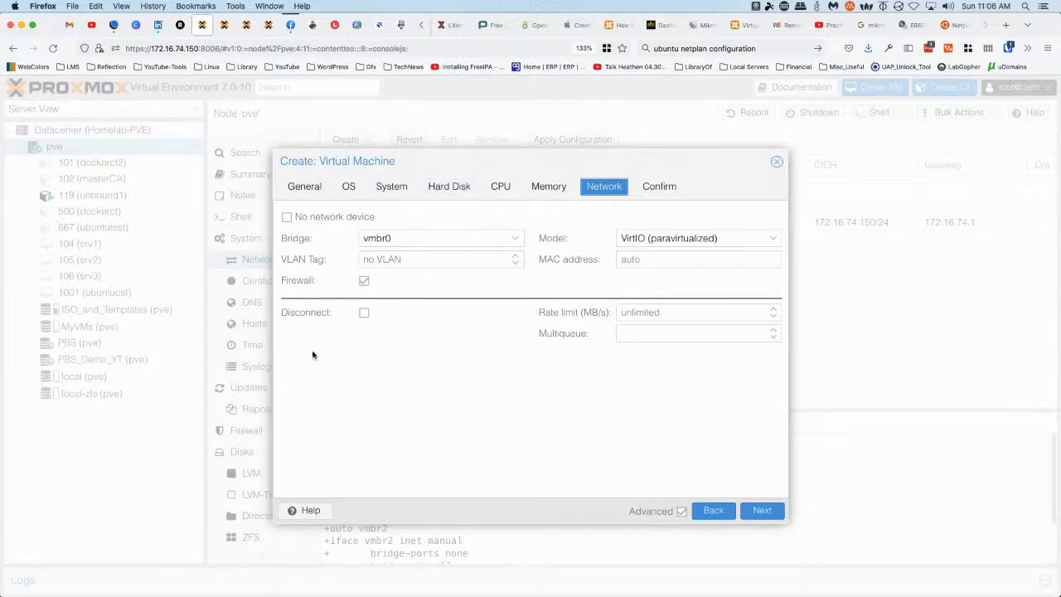
pyautogui.click(659, 186)
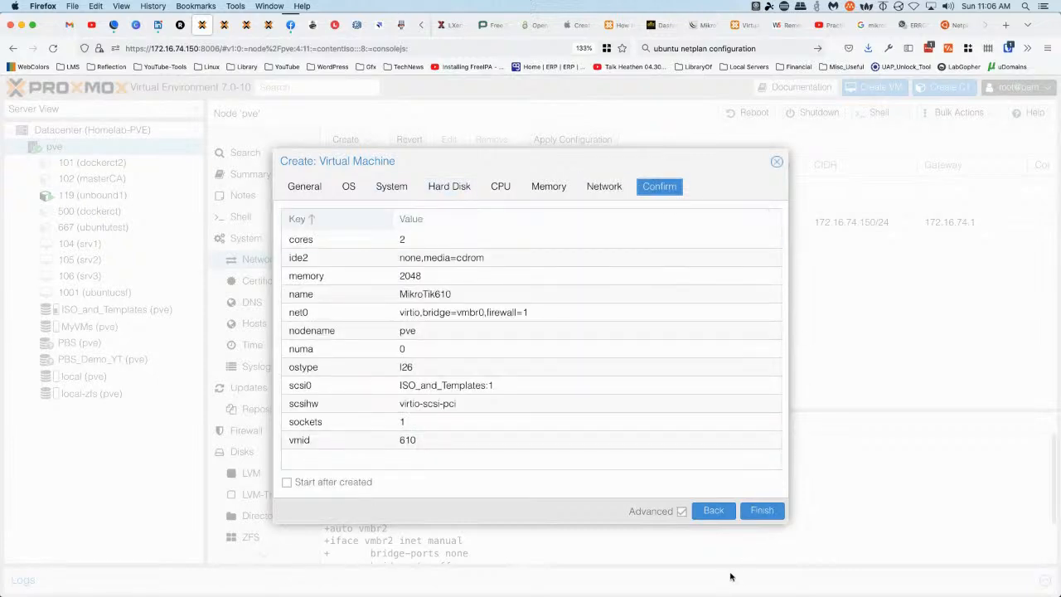
pyautogui.click(761, 511)
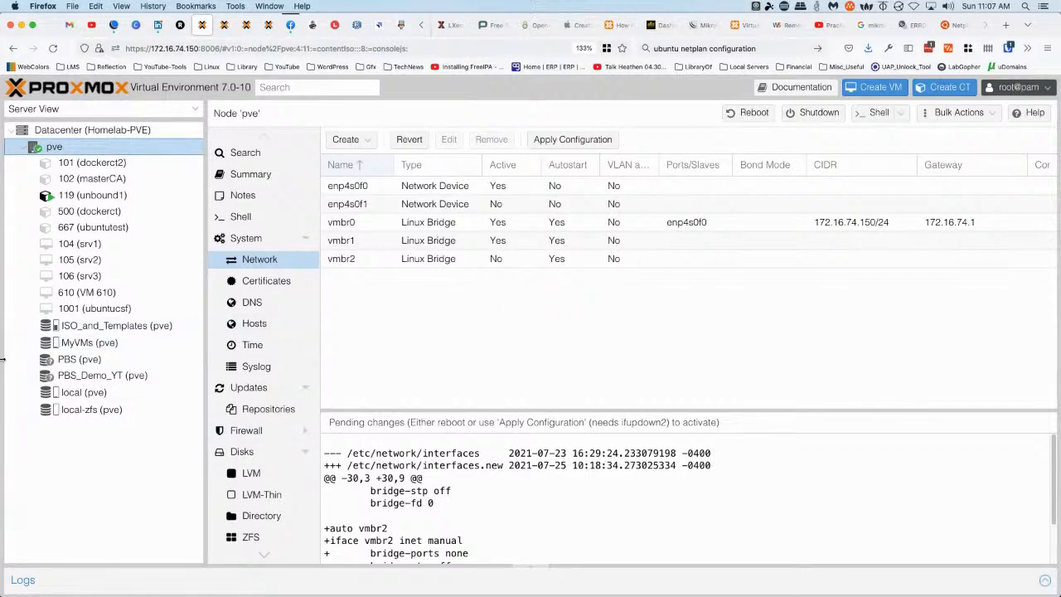
# Show the Hardware list of VM 610 MikroTik610 with its 1G scsi0 disk
pyautogui.click(74, 294)
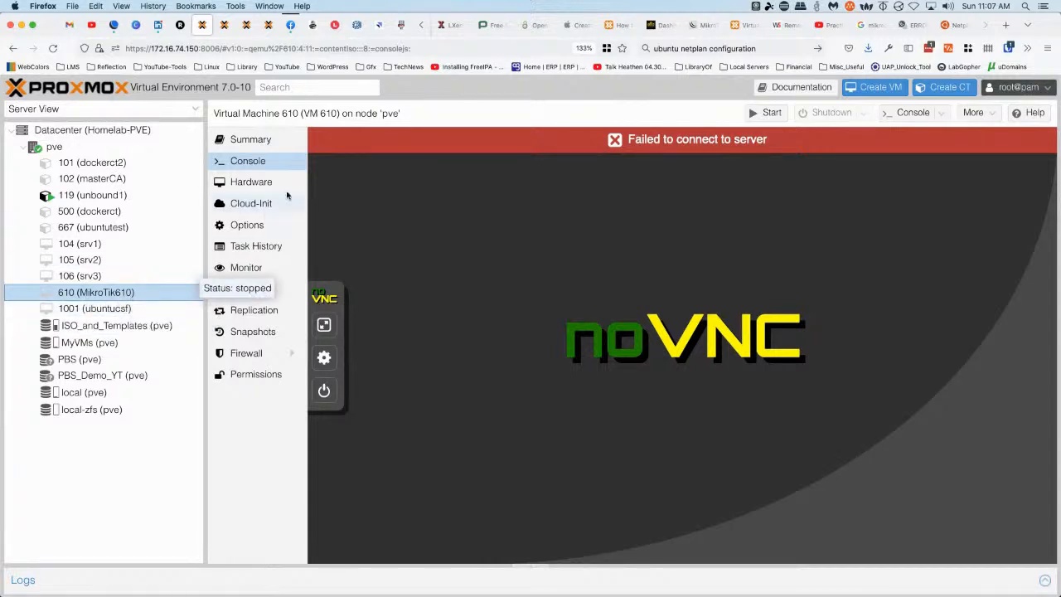
pyautogui.click(257, 184)
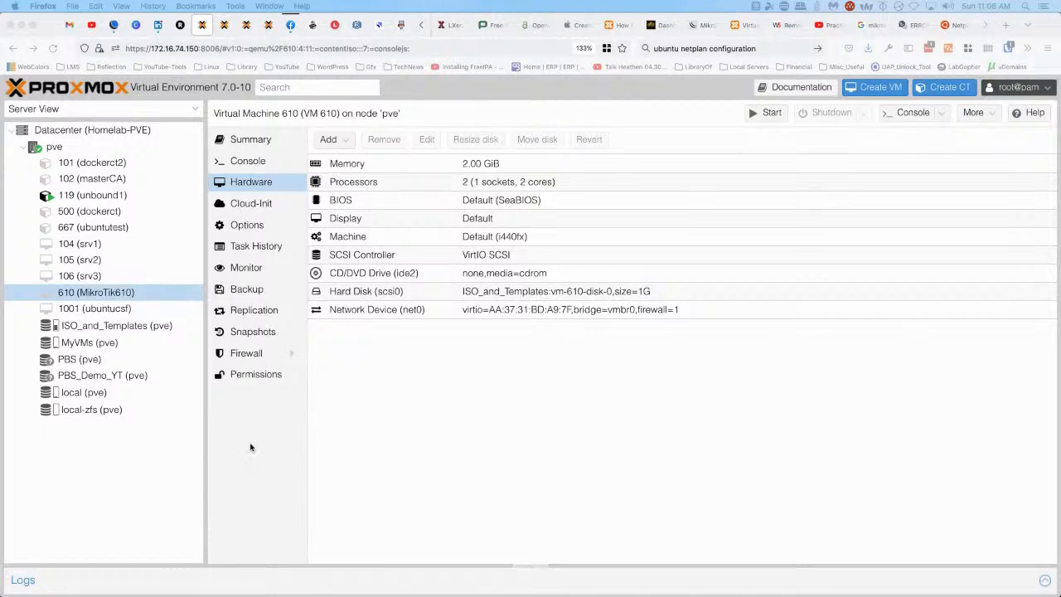
pyautogui.click(488, 455)
# Run qm importdisk 610 MikroTik_v6.10-disk1.qcow2 without a target storage
pyautogui.hotkey('ctrl', 'Right')
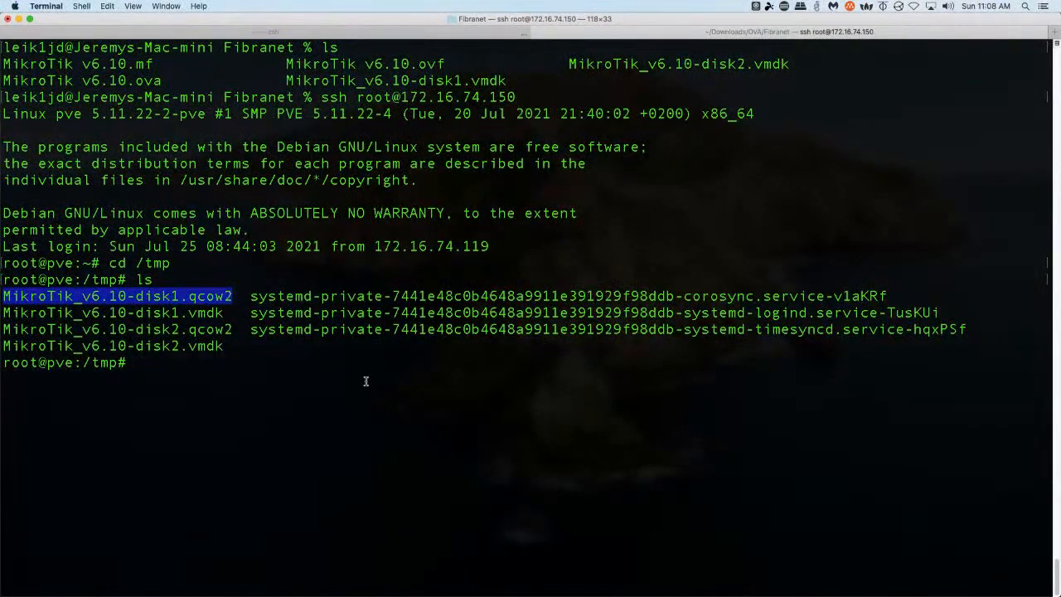
pyautogui.click(366, 381)
pyautogui.write('qm imp')
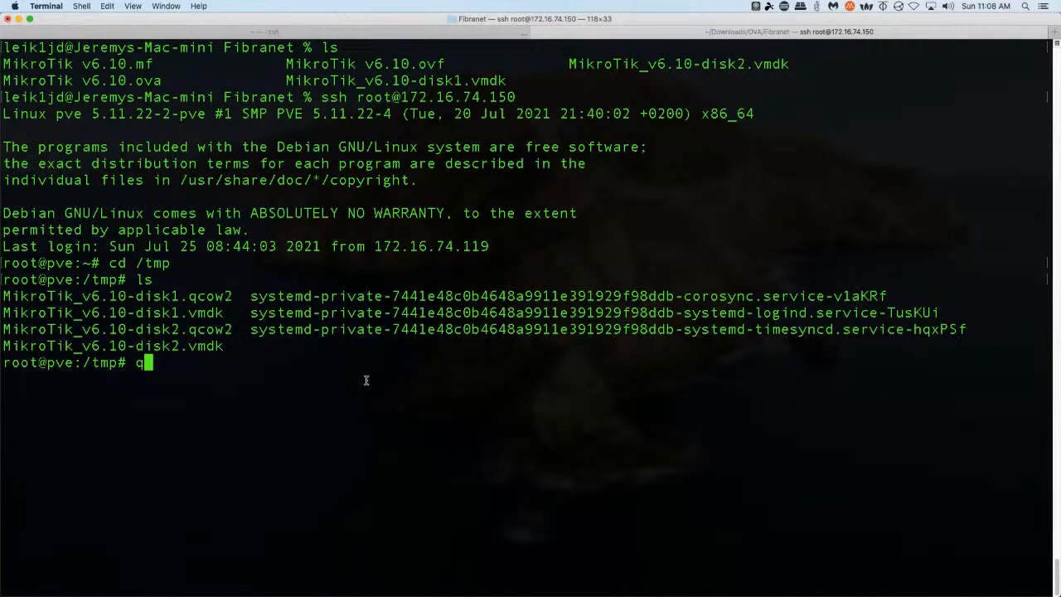
pyautogui.write('o')
pyautogui.press('BackSpace')
pyautogui.write('ortovf')
pyautogui.press('BackSpace')
pyautogui.press('BackSpace')
pyautogui.press('BackSpace')
pyautogui.write('disk 610')
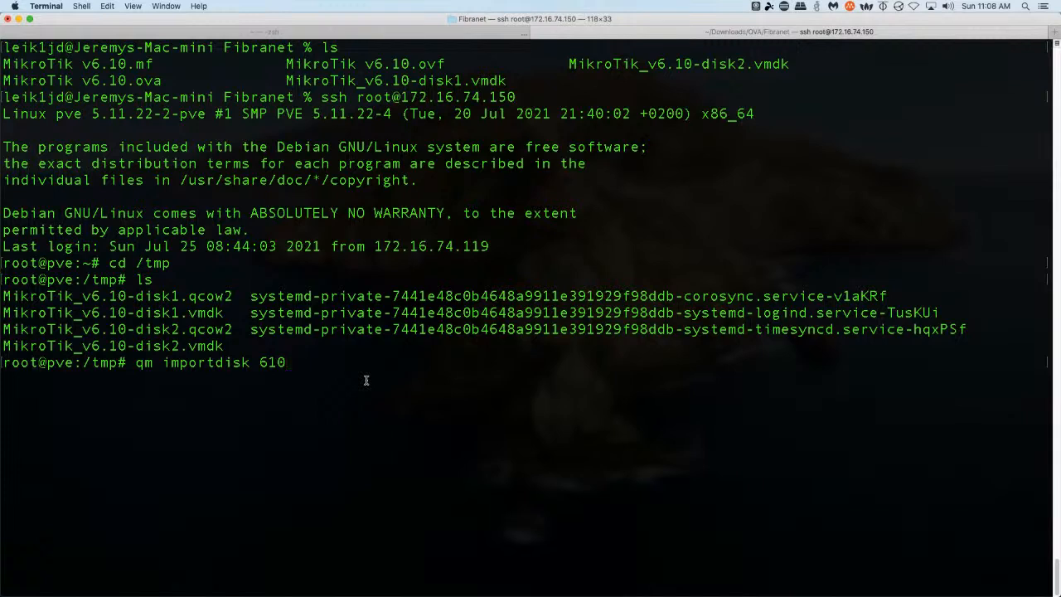
pyautogui.write(' Mikr')
pyautogui.press('Tab')
pyautogui.write('1')
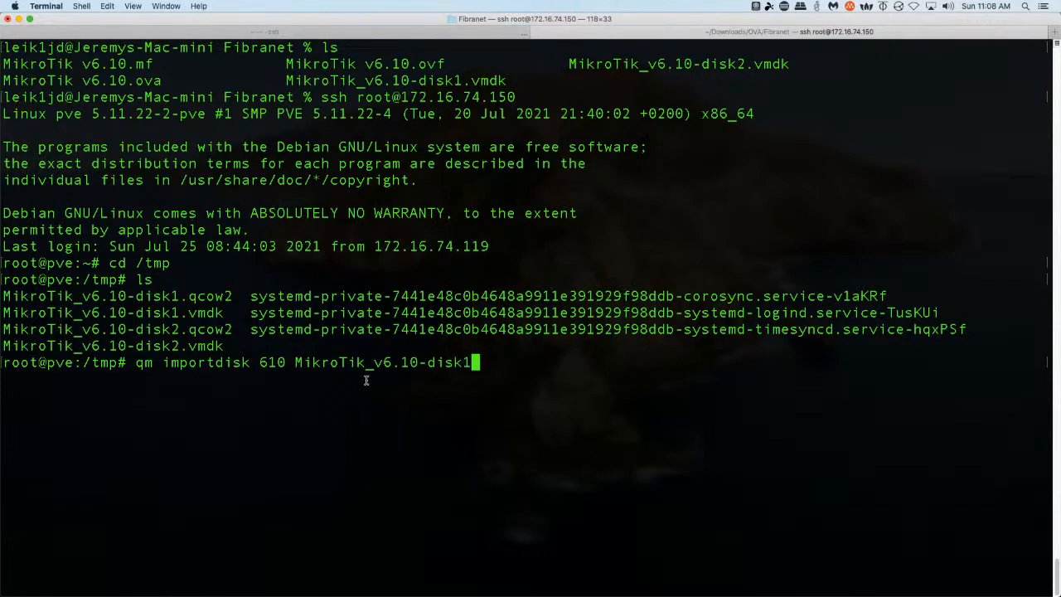
pyautogui.write('..')
pyautogui.press('BackSpace')
pyautogui.write('q')
pyautogui.press('Tab')
pyautogui.press('Return')
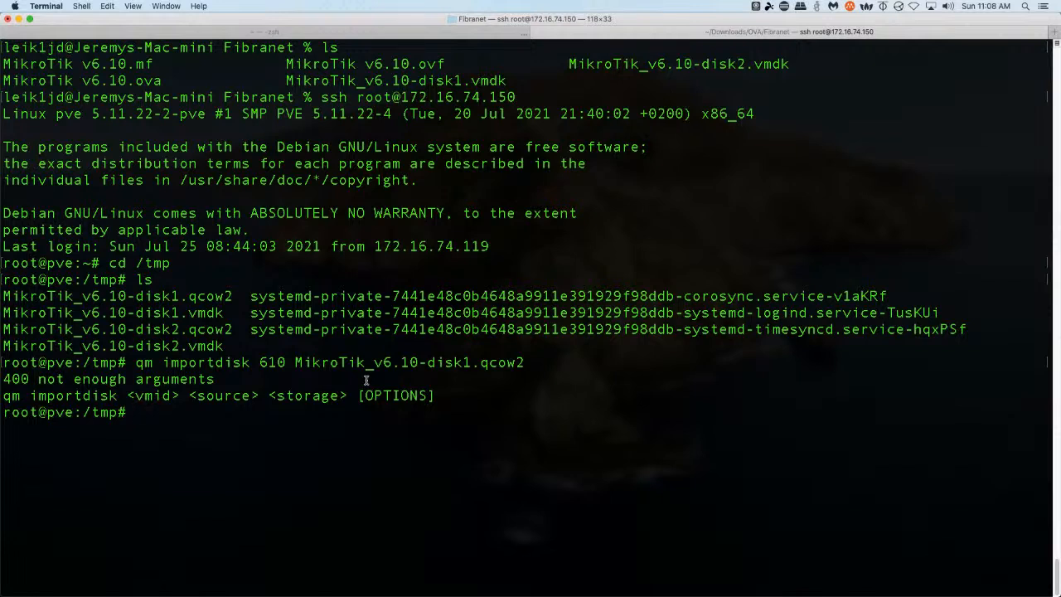
# Rerun the import with MyVMs as target storage, creating unused0:MyVMs:vm-610-disk-0
pyautogui.press('Up')
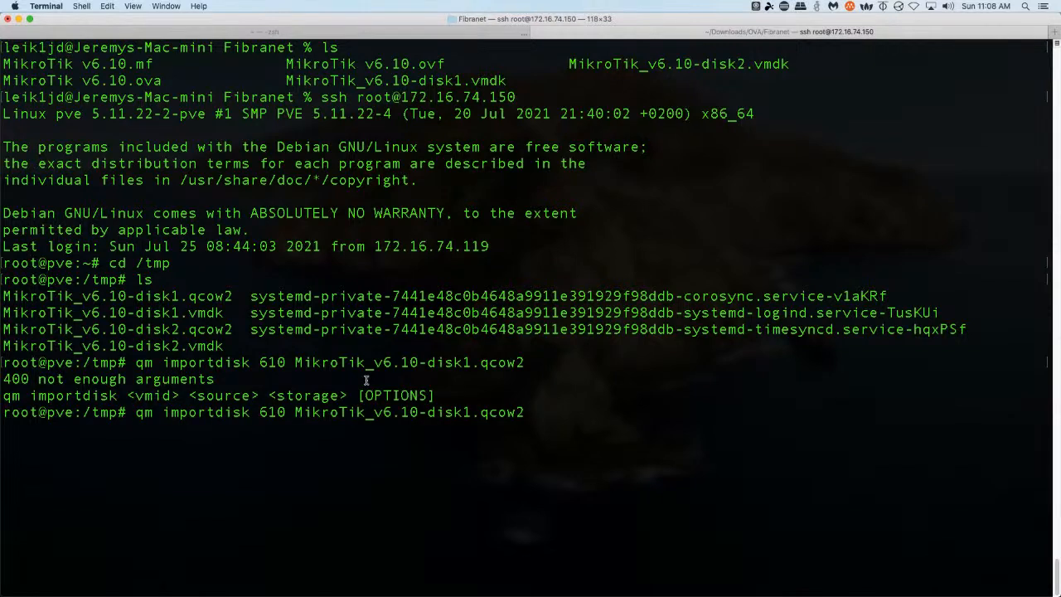
pyautogui.write('MyVMs')
pyautogui.press('Return')
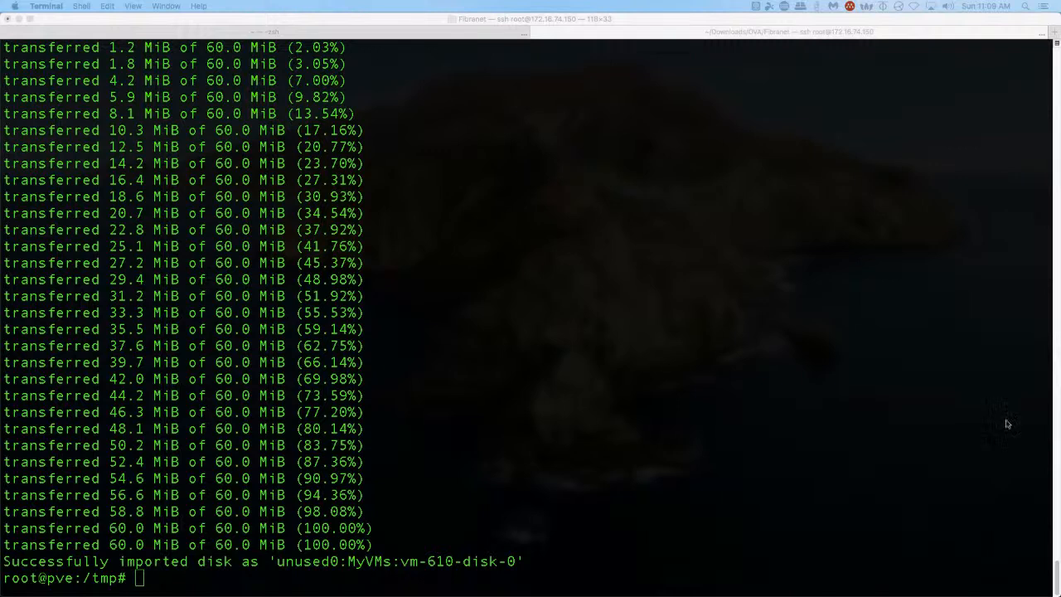
# Import MikroTik_v6.10-disk2.qcow2 into VM 610 on MyVMs as a second unused disk
pyautogui.click(641, 411)
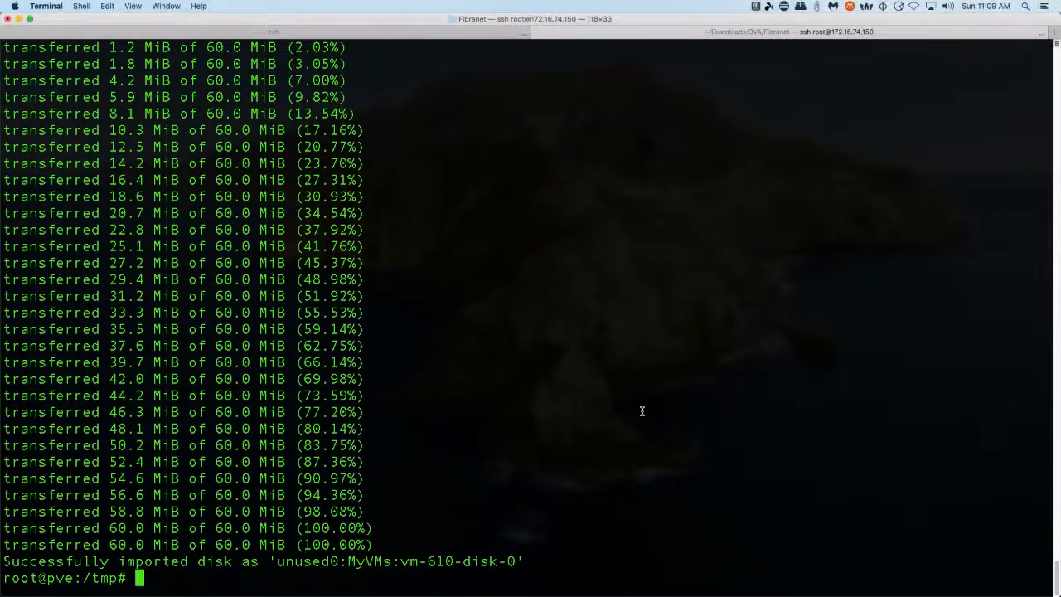
pyautogui.press('Up')
pyautogui.press('Left')
pyautogui.press('Left')
pyautogui.press('Left')
pyautogui.press('Left')
pyautogui.press('Left')
pyautogui.press('Left')
pyautogui.press('Left')
pyautogui.press('Left')
pyautogui.press('Left')
pyautogui.press('Left')
pyautogui.press('Left')
pyautogui.press('Left')
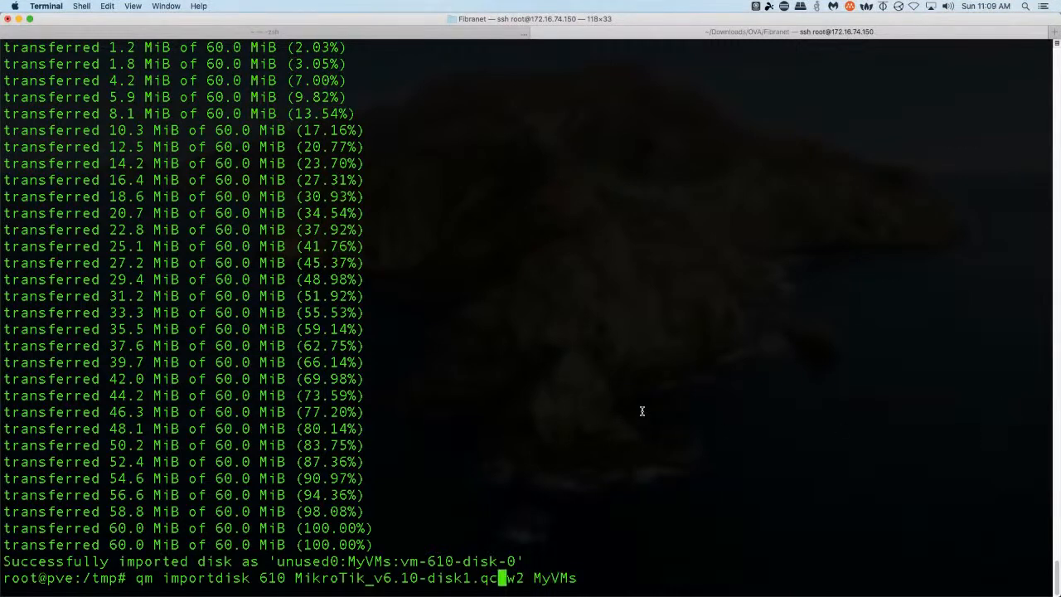
pyautogui.press('BackSpace')
pyautogui.write('2')
pyautogui.press('Return')
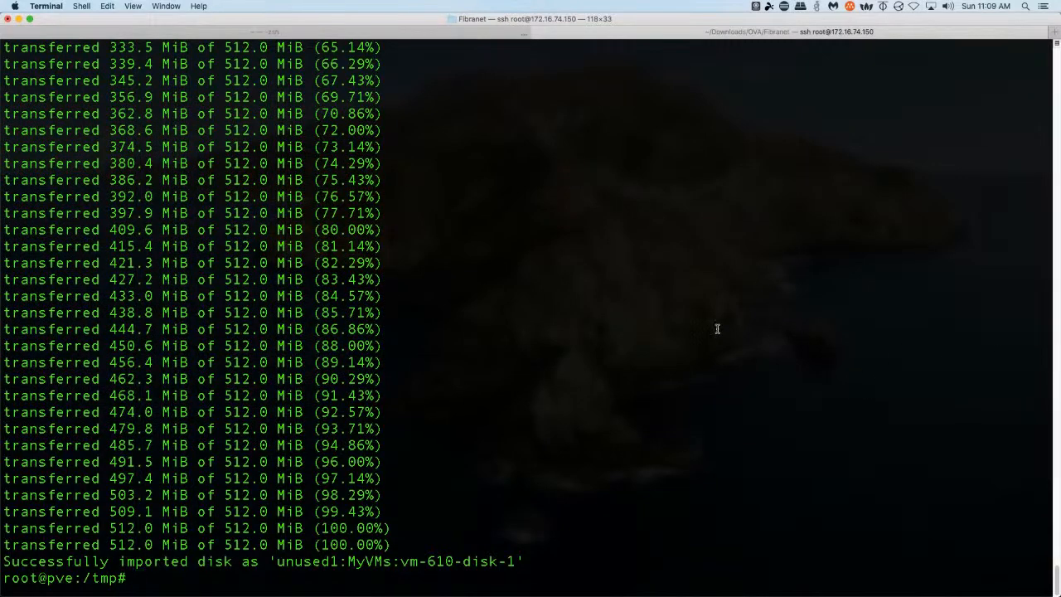
pyautogui.press('super+Tab')
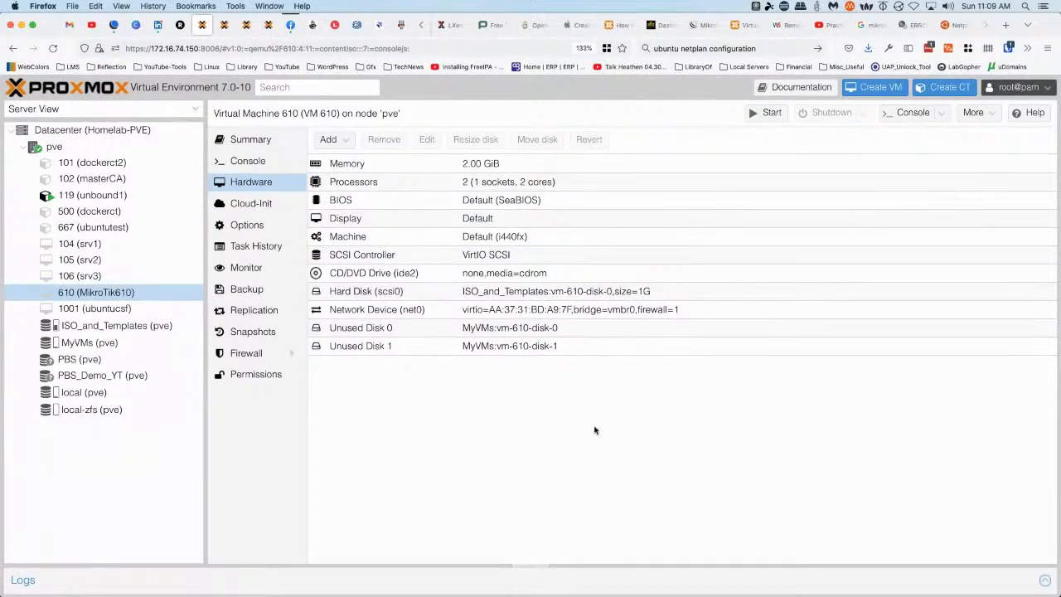
# Add Unused Disk 0 as 60M scsi1 and Unused Disk 1 as 512M scsi2
pyautogui.doubleClick(365, 330)
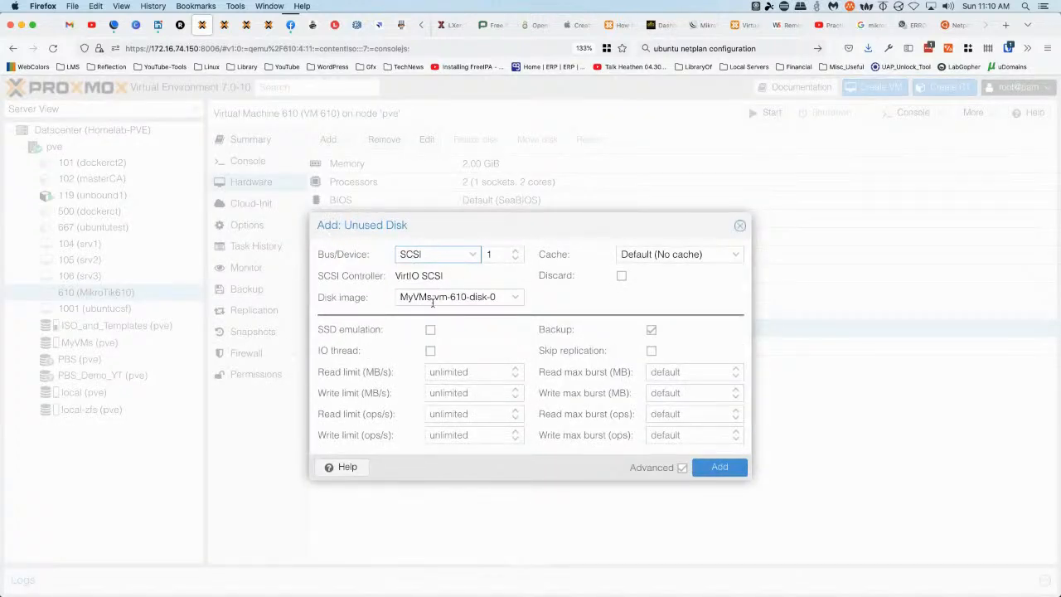
pyautogui.click(720, 468)
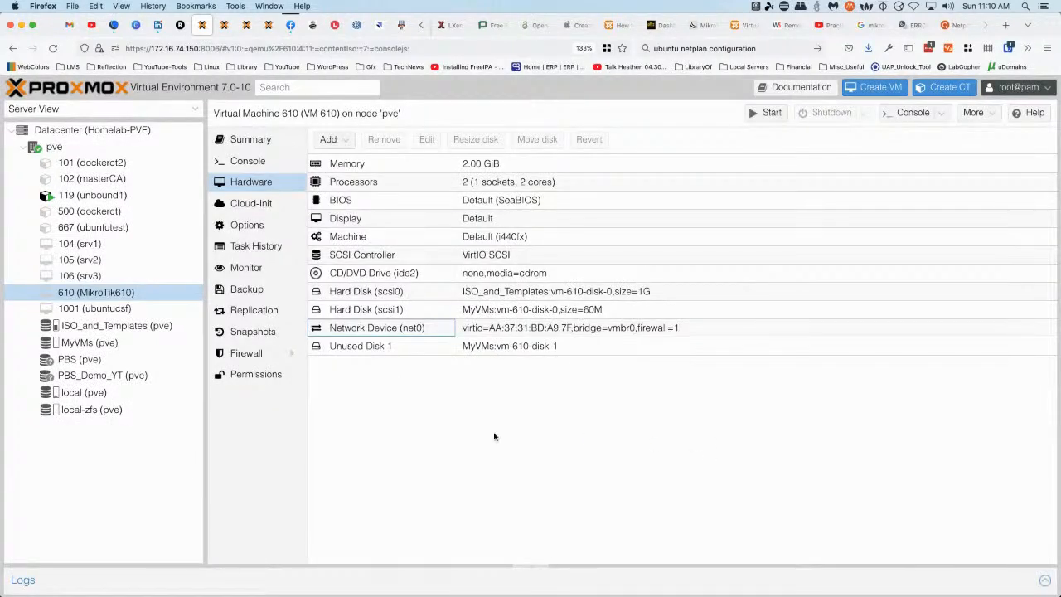
pyautogui.doubleClick(375, 348)
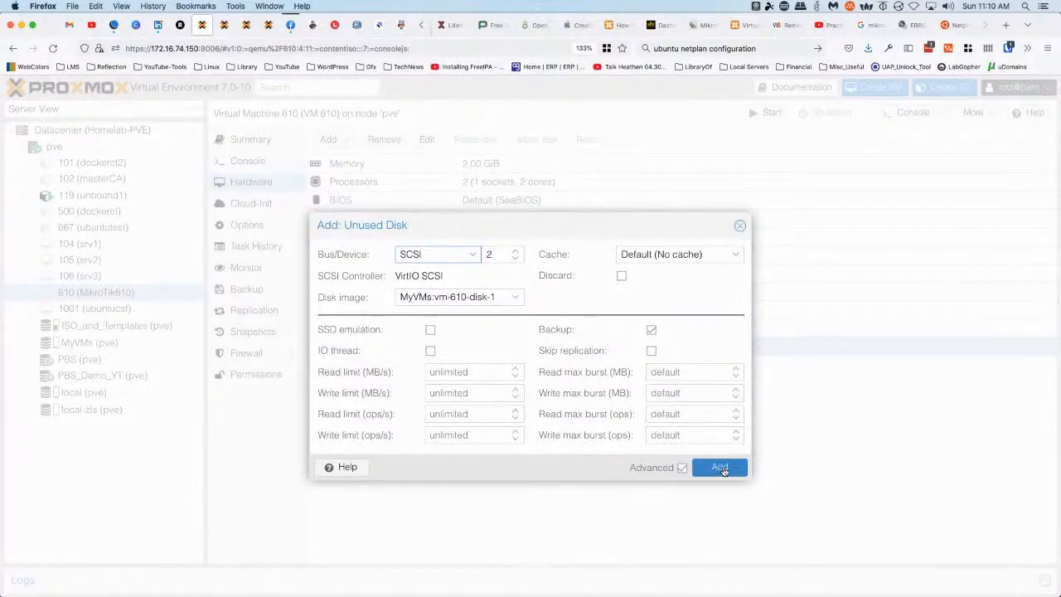
pyautogui.click(720, 467)
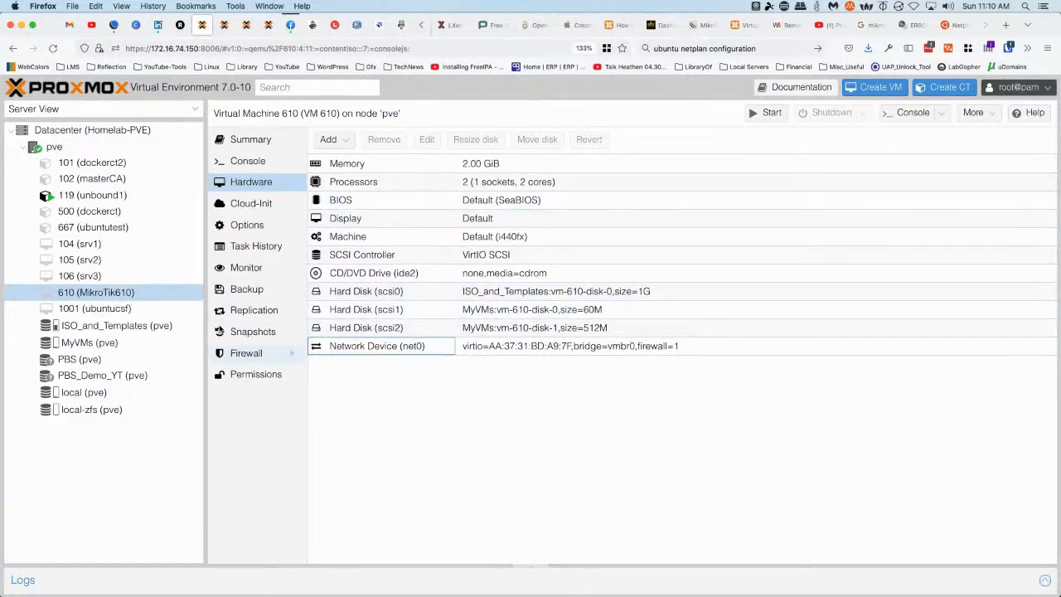
pyautogui.click(244, 227)
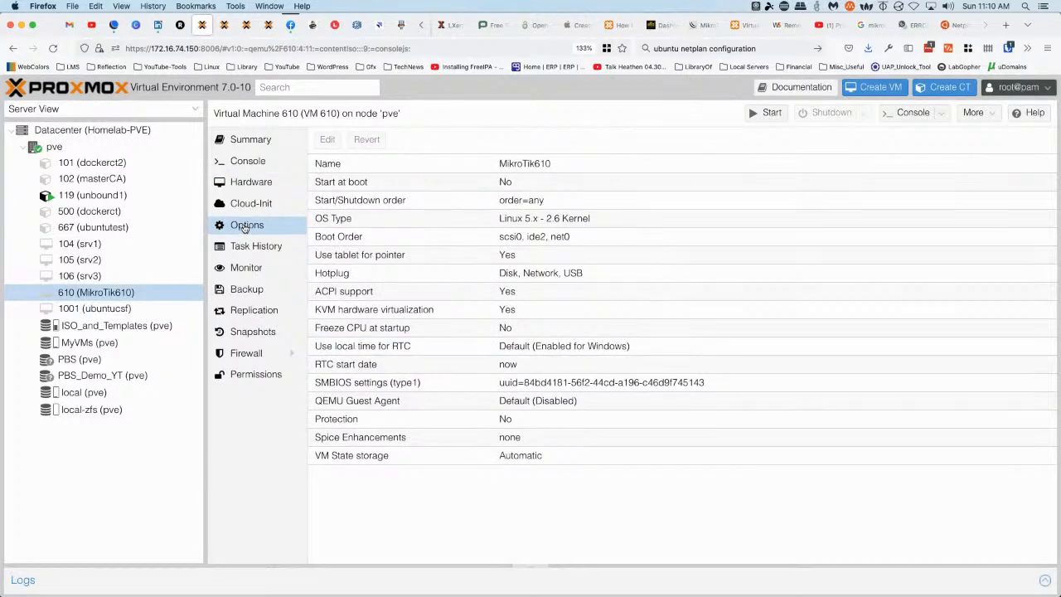
pyautogui.doubleClick(363, 236)
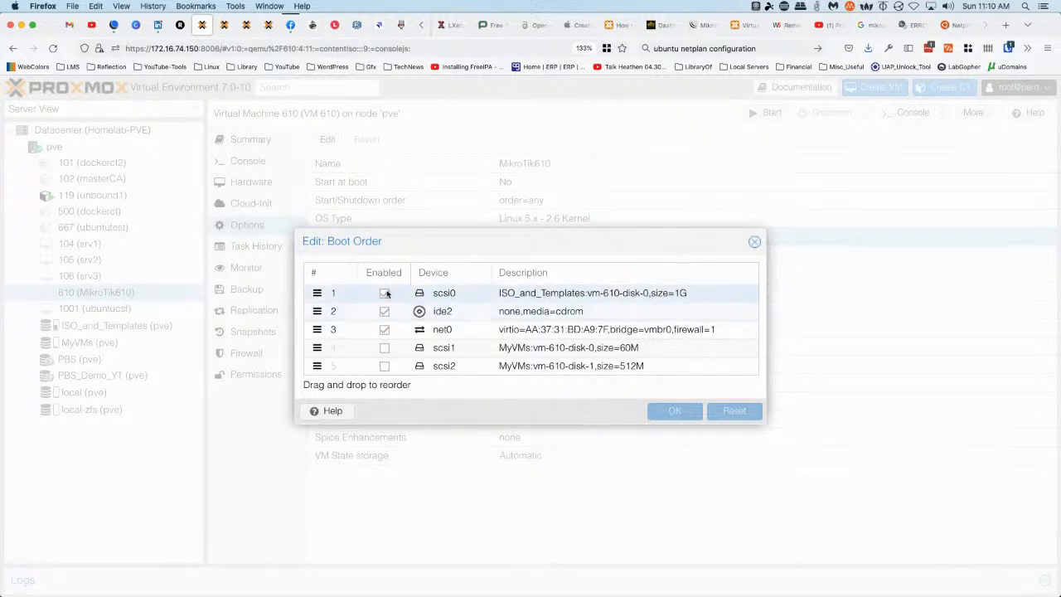
pyautogui.click(753, 243)
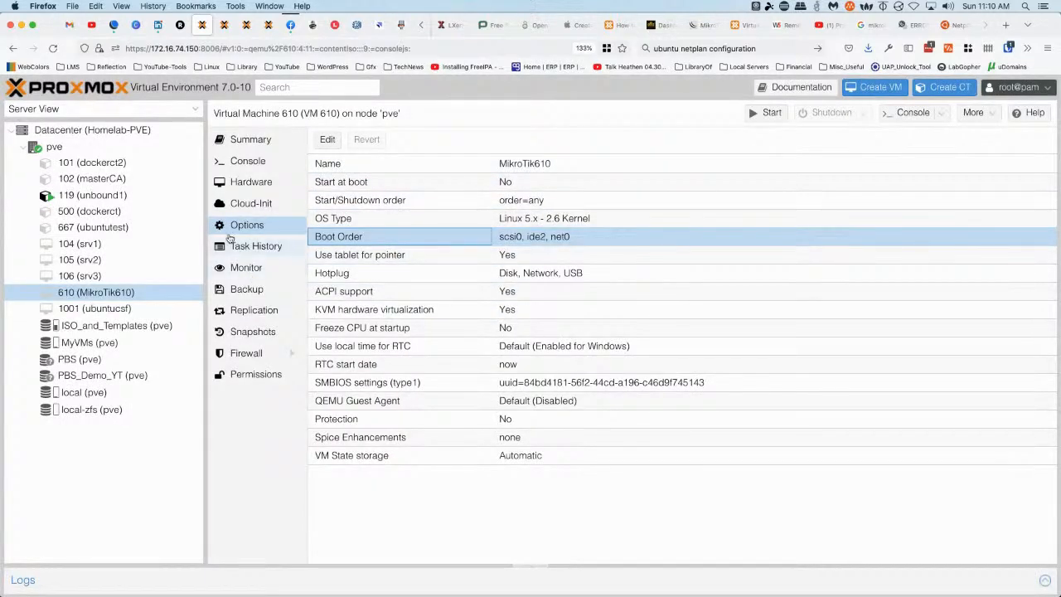
pyautogui.click(251, 181)
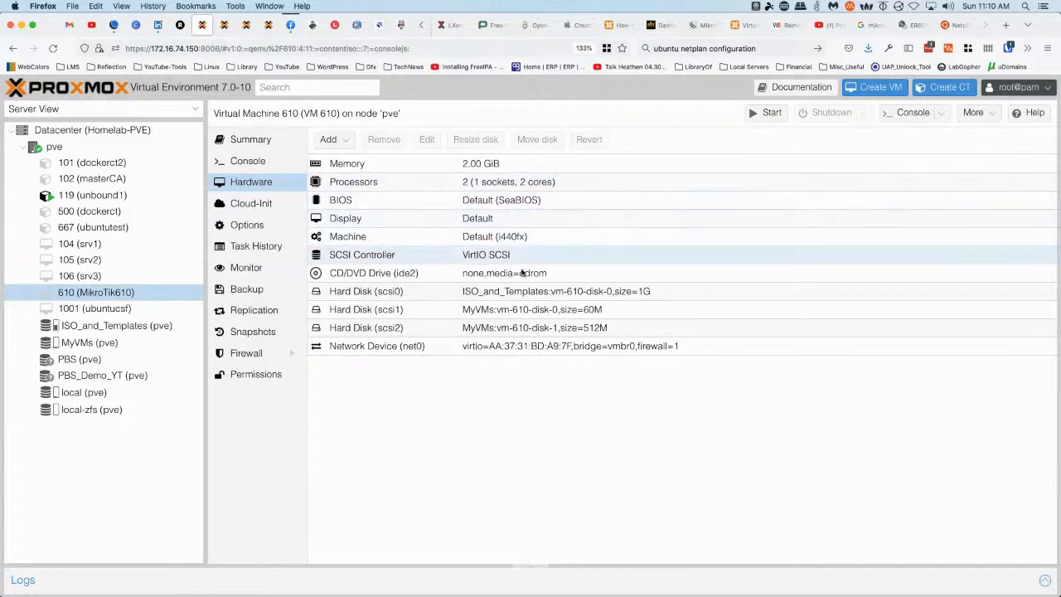
# Detach the 1G scsi0 disk and remove the leftover ISO_and_Templates unused disk
pyautogui.click(372, 294)
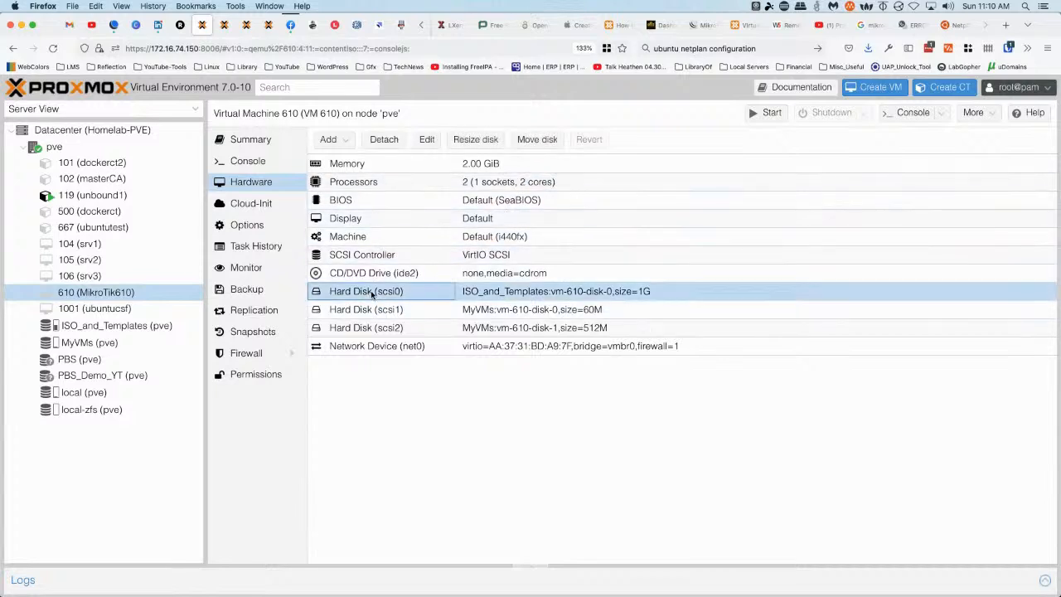
pyautogui.click(386, 139)
pyautogui.click(500, 367)
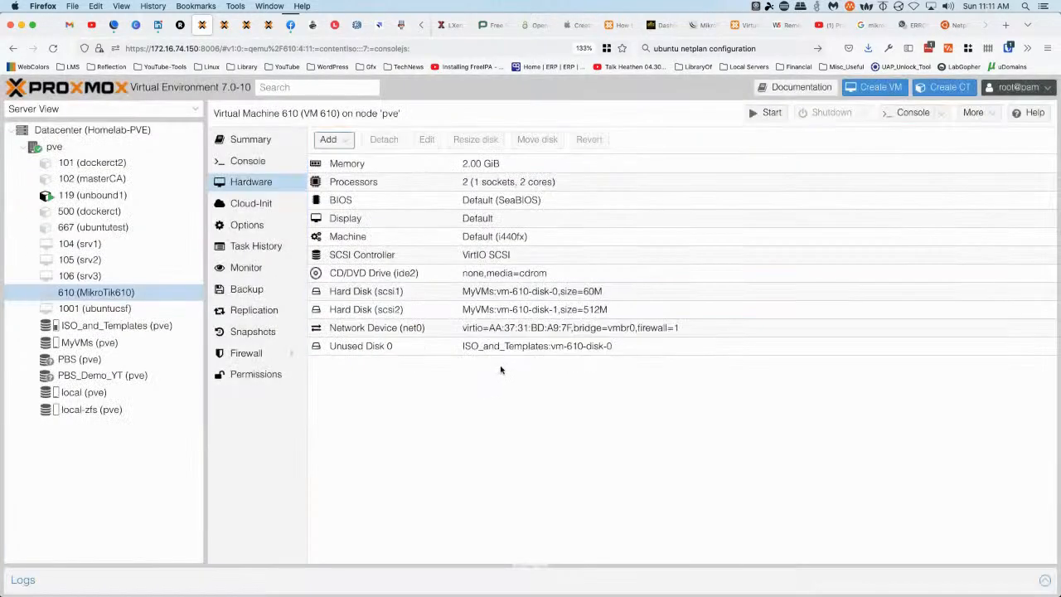
pyautogui.click(360, 347)
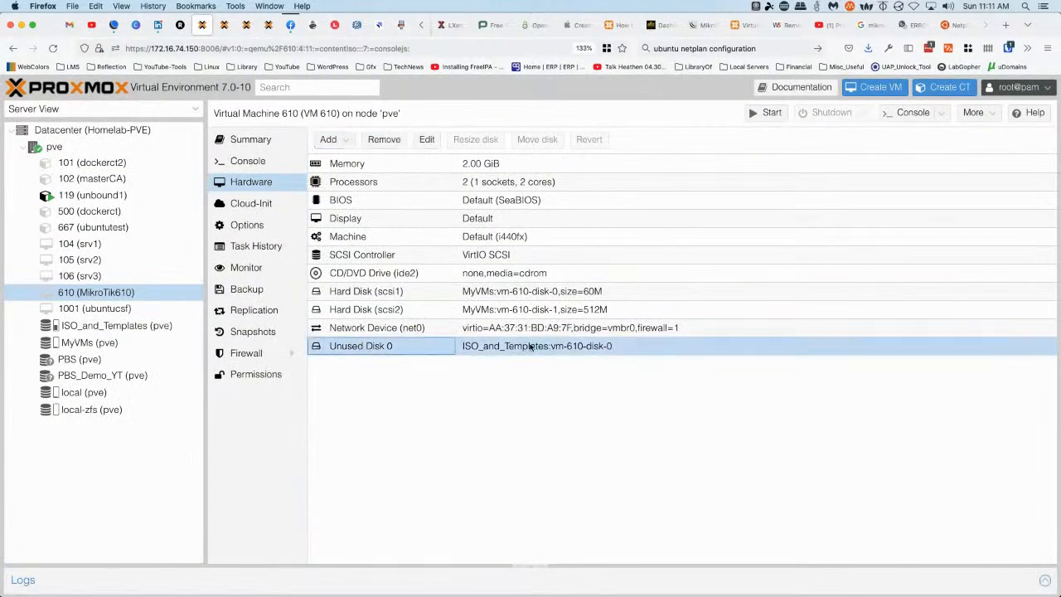
pyautogui.click(381, 140)
pyautogui.click(487, 371)
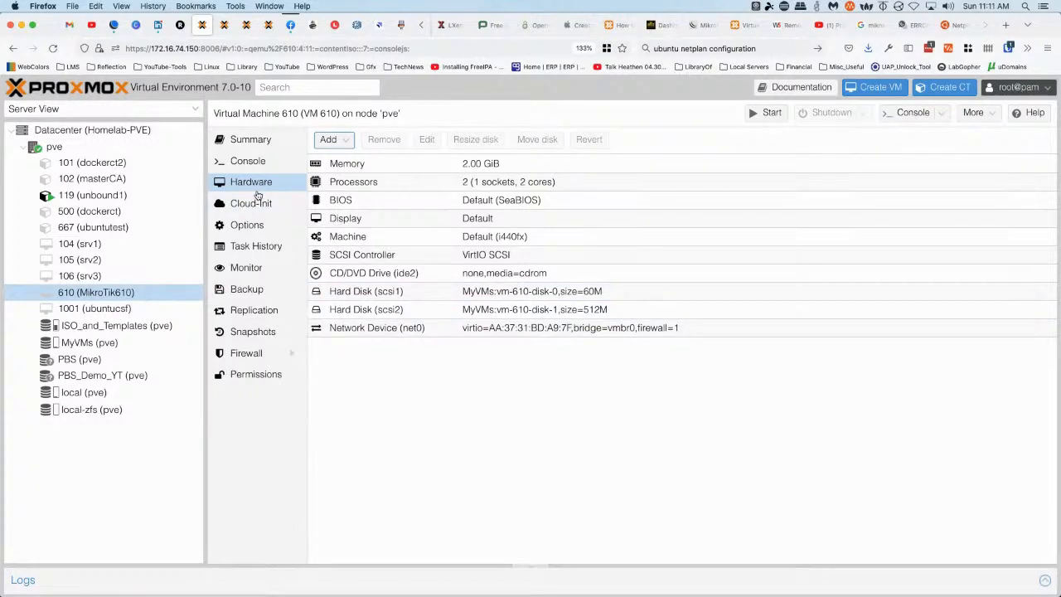
pyautogui.click(248, 229)
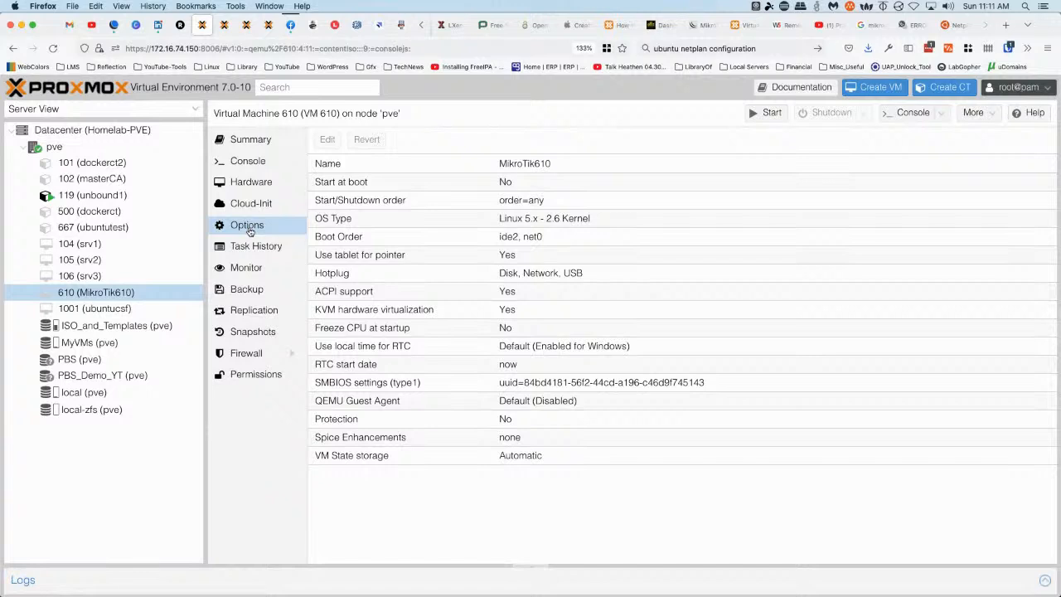
# Set VM 610's boot order to scsi1 only, disabling ide2 and net0
pyautogui.doubleClick(349, 239)
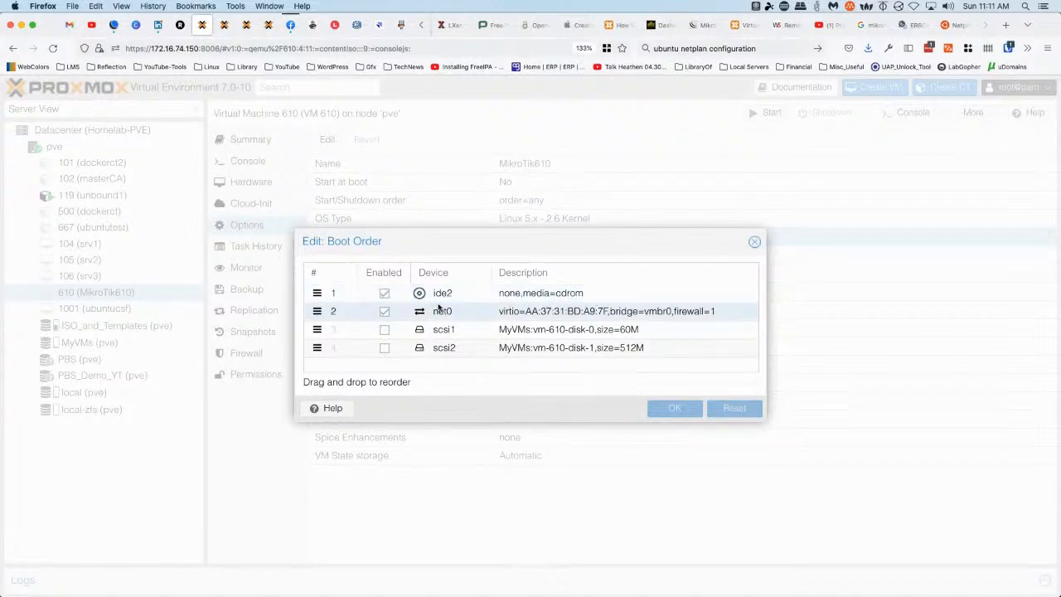
pyautogui.click(384, 312)
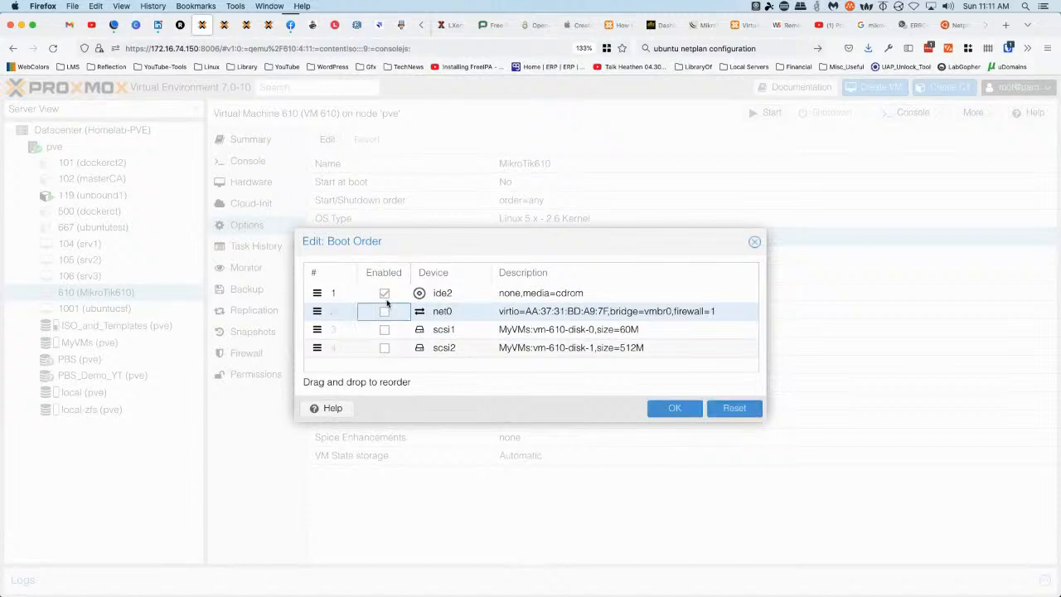
pyautogui.click(384, 294)
pyautogui.moveTo(317, 330); pyautogui.dragTo(317, 292)
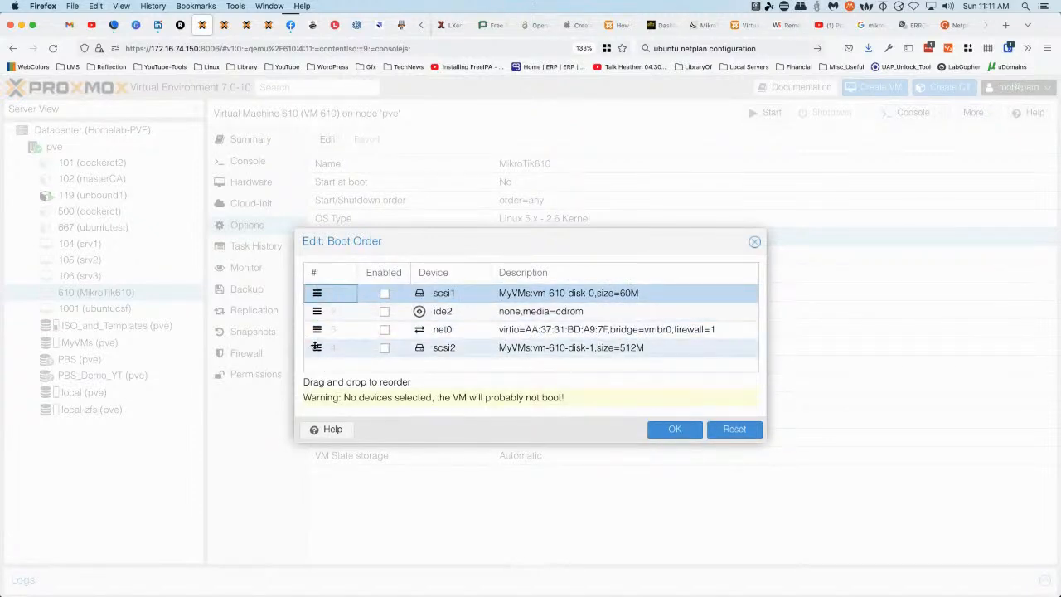
pyautogui.moveTo(316, 347); pyautogui.dragTo(456, 335)
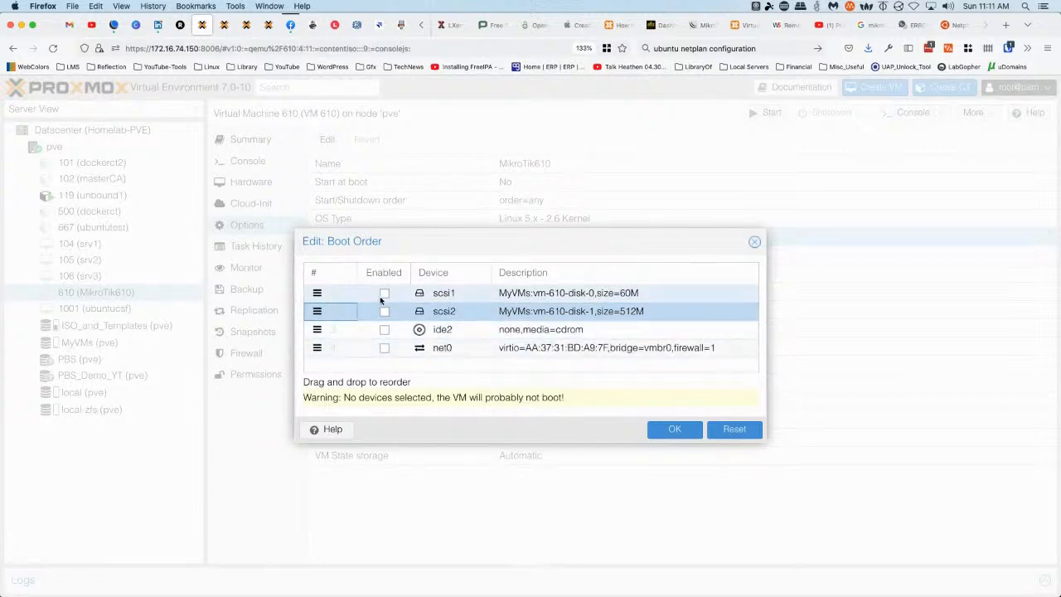
pyautogui.click(385, 294)
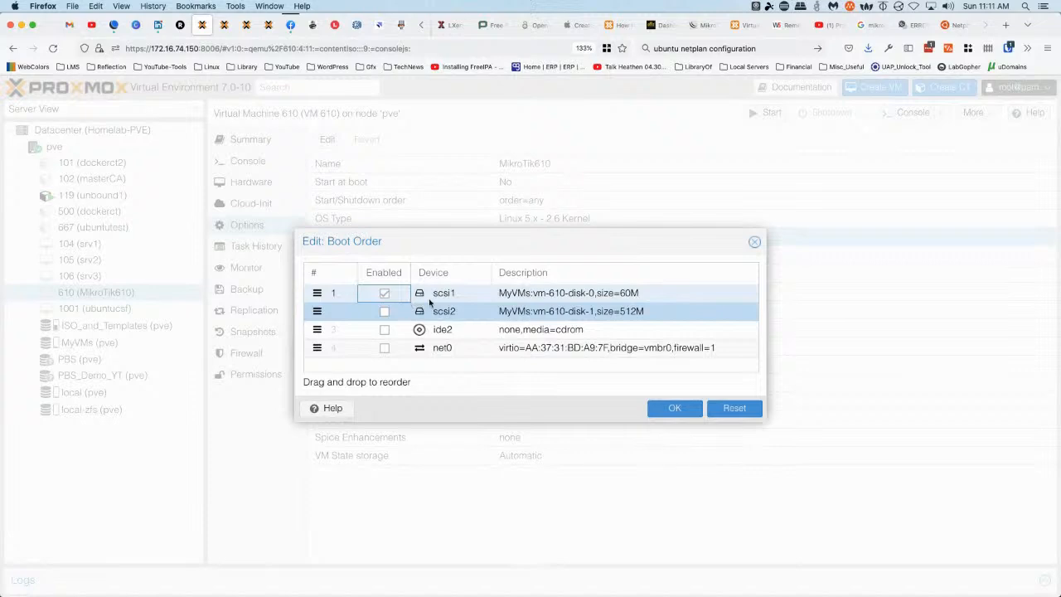
pyautogui.click(674, 408)
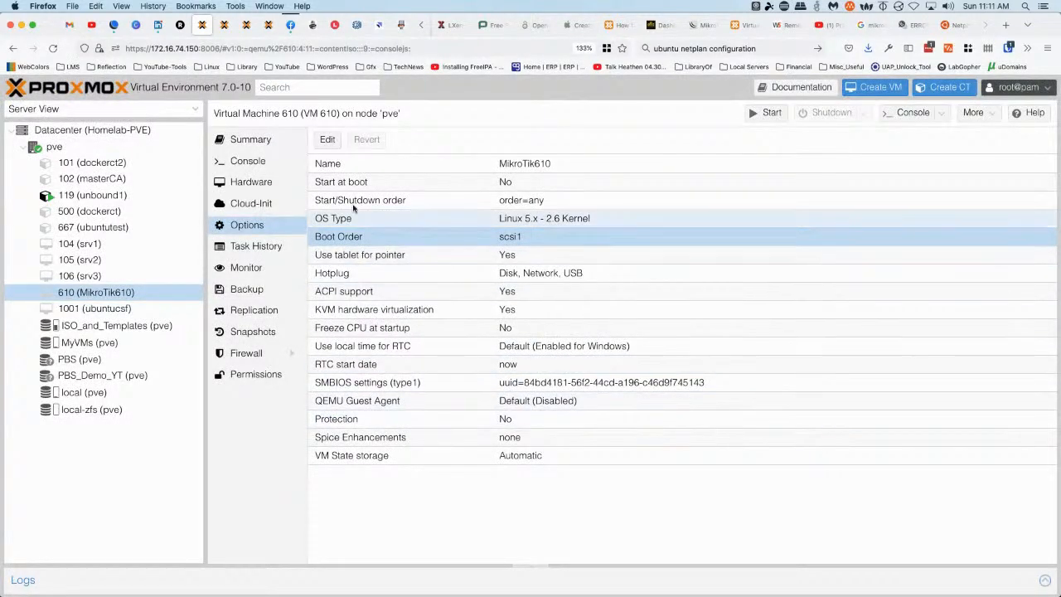
pyautogui.click(248, 161)
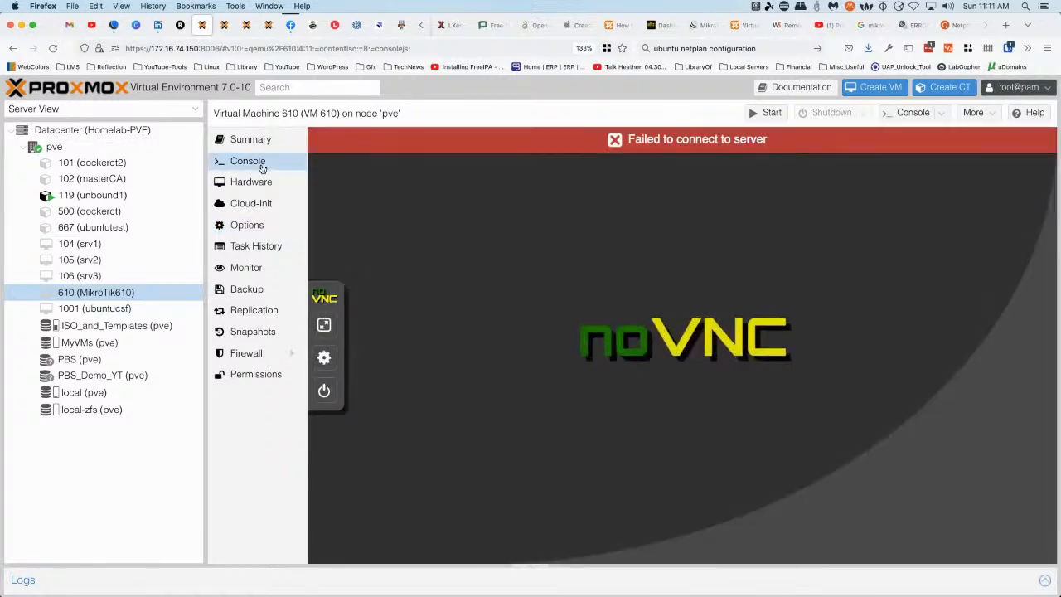
# Start VM 610 from the noVNC console's Commands panel
pyautogui.click(324, 393)
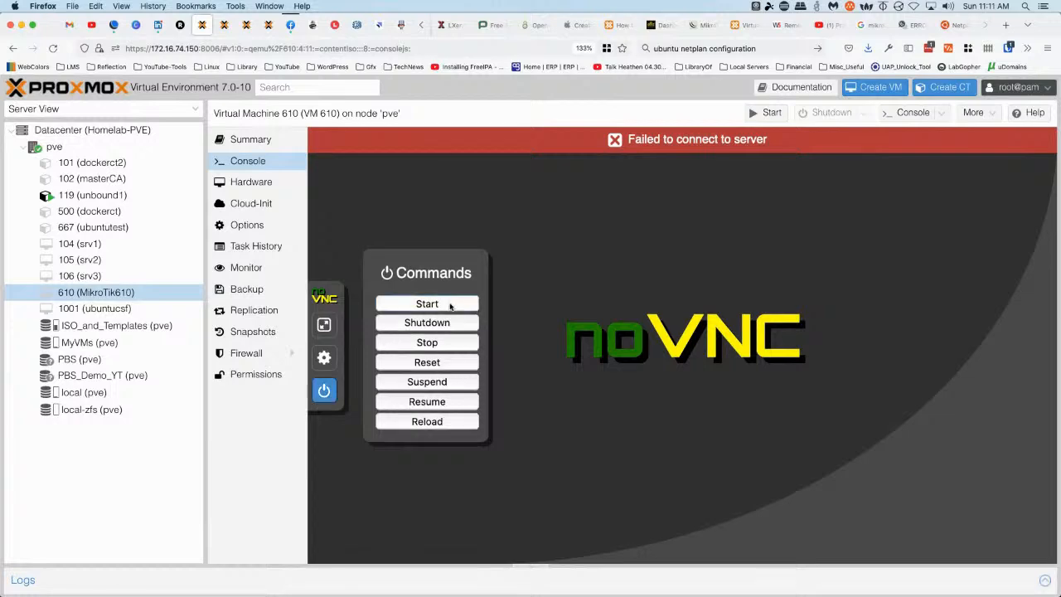
pyautogui.click(450, 304)
pyautogui.click(614, 354)
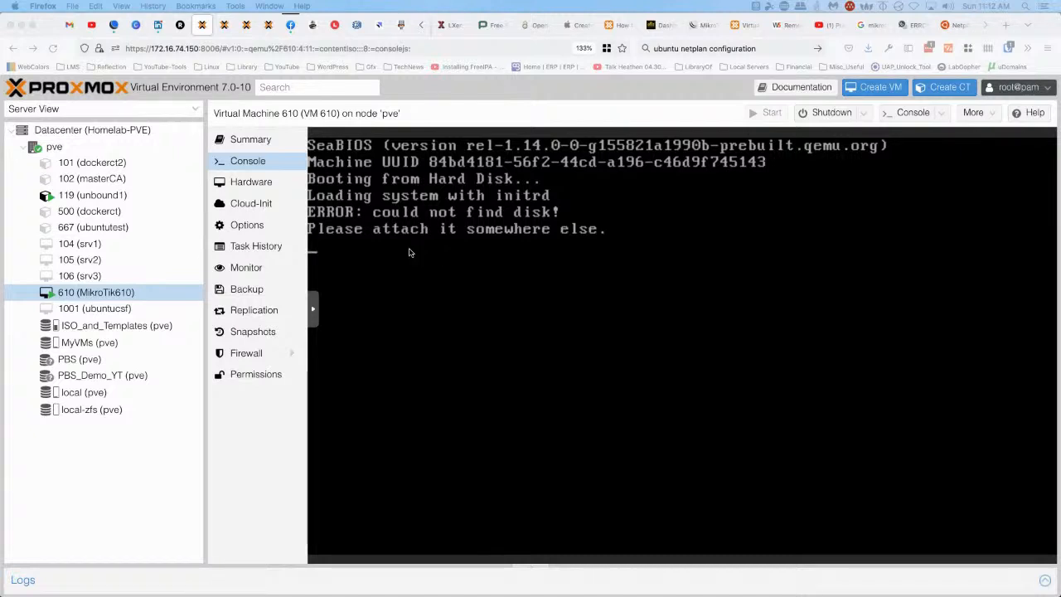
# Stop VM 610 after it reports 'ERROR: could not find disk!'
pyautogui.click(315, 312)
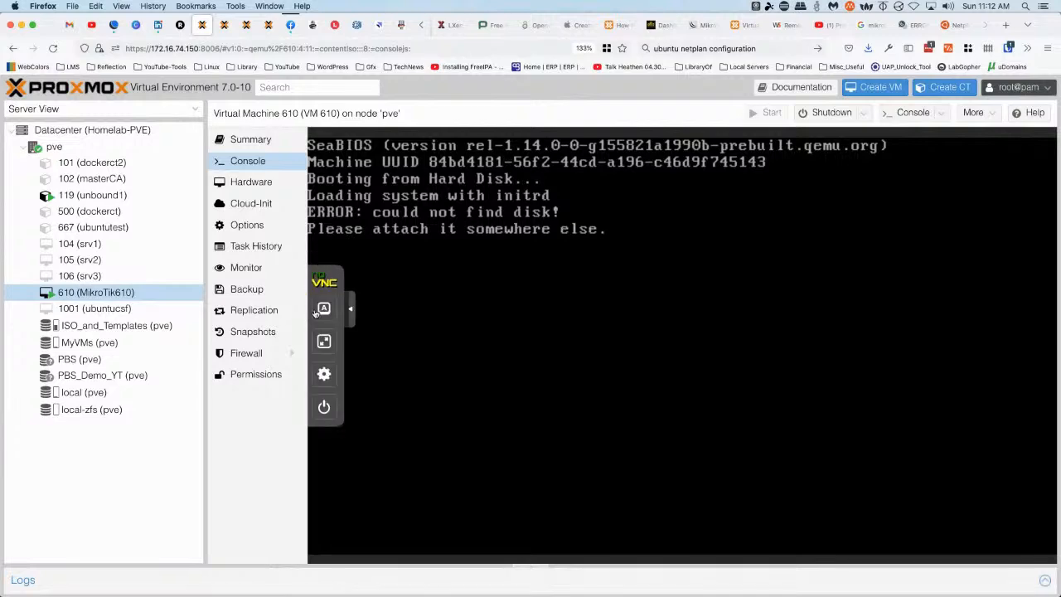
pyautogui.click(324, 406)
pyautogui.click(432, 343)
pyautogui.click(612, 355)
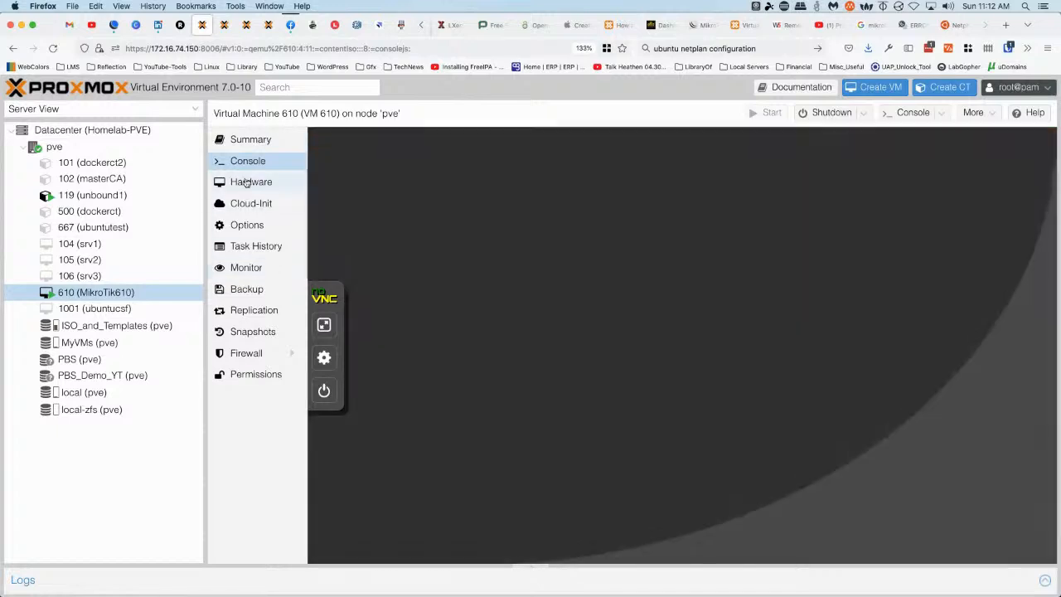
pyautogui.click(251, 182)
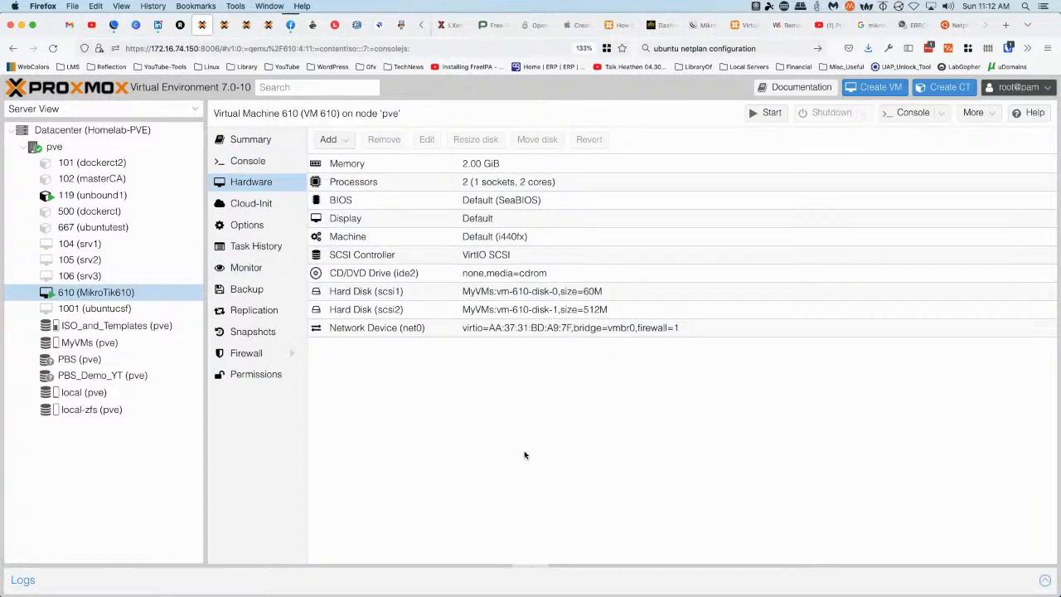
# Detach both SCSI hard disks, scsi1 and scsi2, from VM 610
pyautogui.click(397, 295)
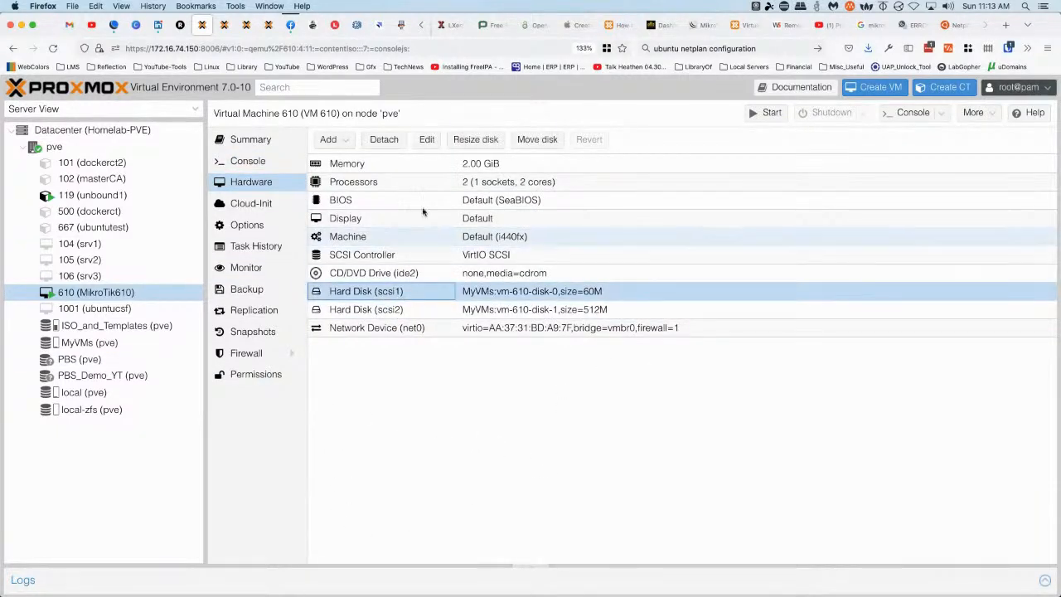
pyautogui.click(395, 141)
pyautogui.click(501, 367)
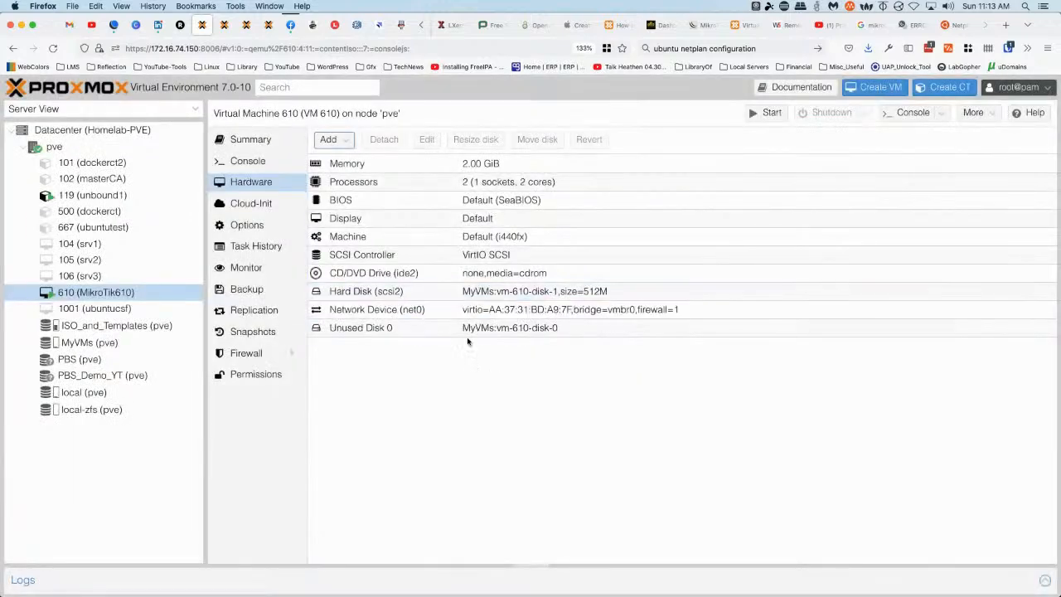
pyautogui.click(388, 295)
pyautogui.click(383, 146)
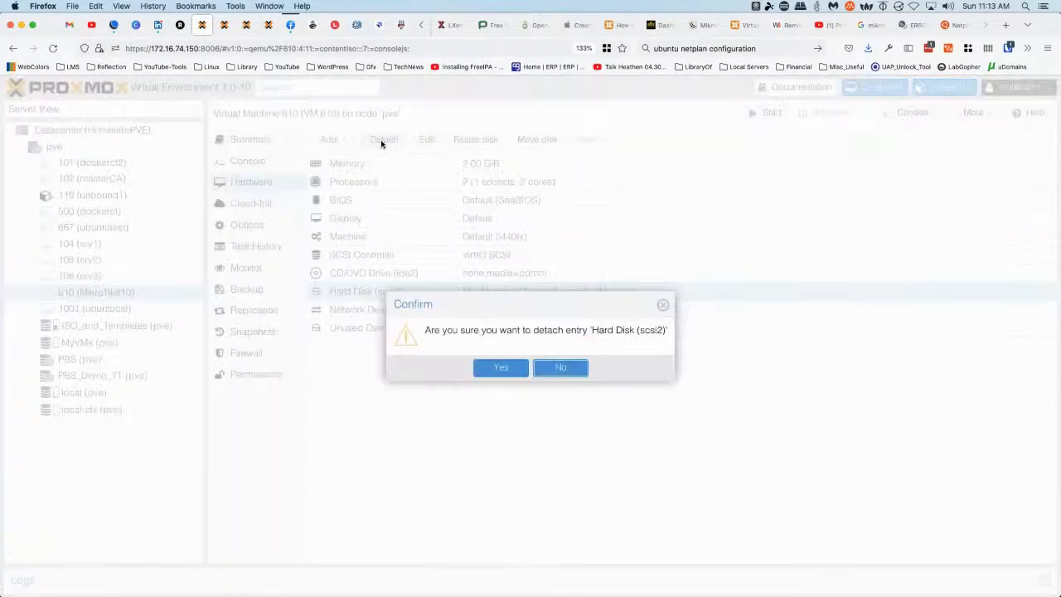
pyautogui.click(500, 367)
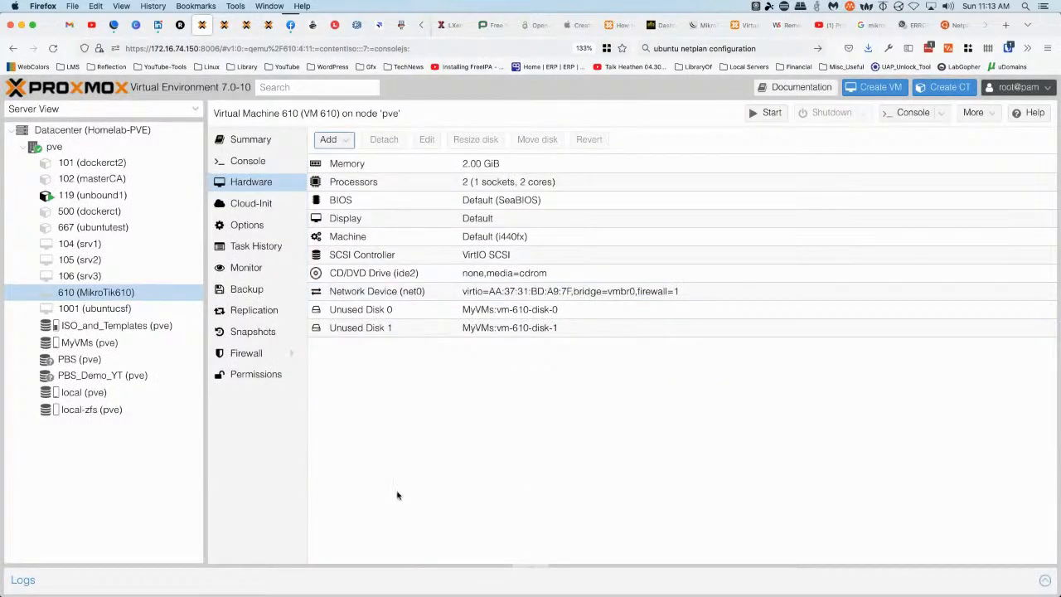
# Reattach the unused disks on the IDE bus as 60M ide0 and 512M ide1
pyautogui.doubleClick(389, 311)
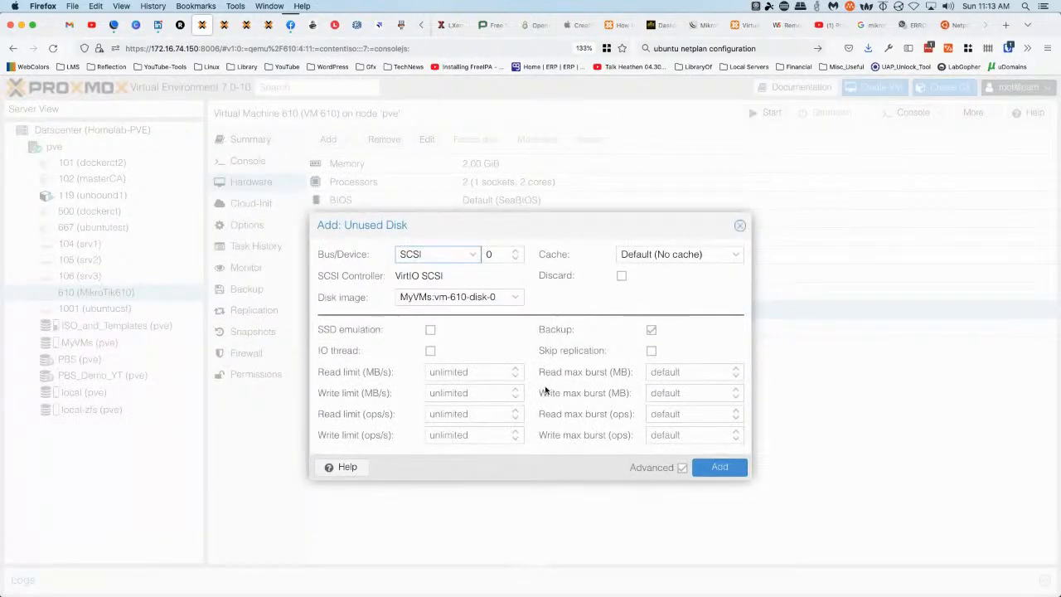
pyautogui.click(473, 254)
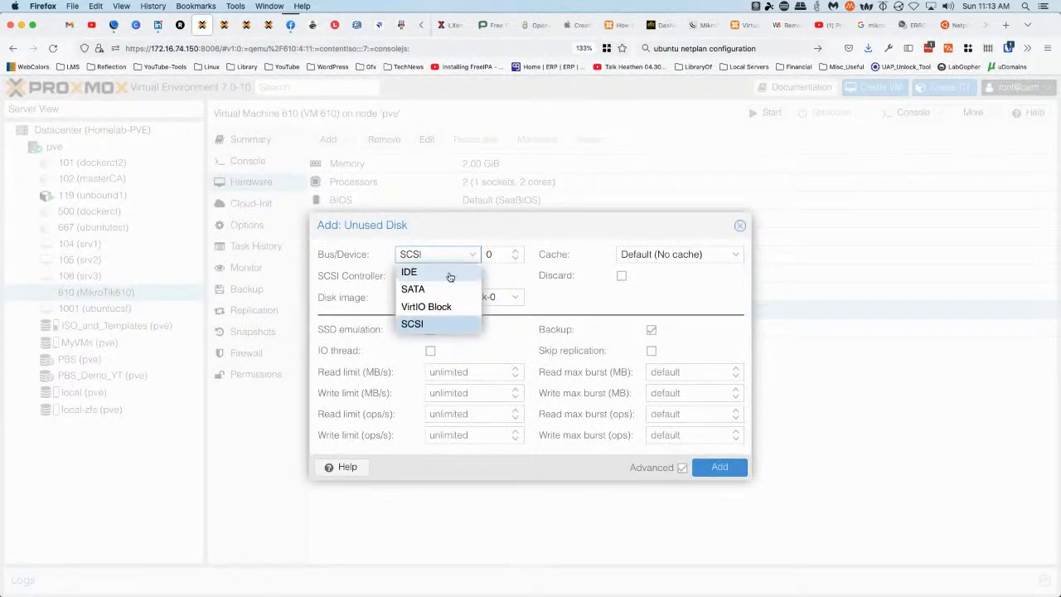
pyautogui.click(455, 275)
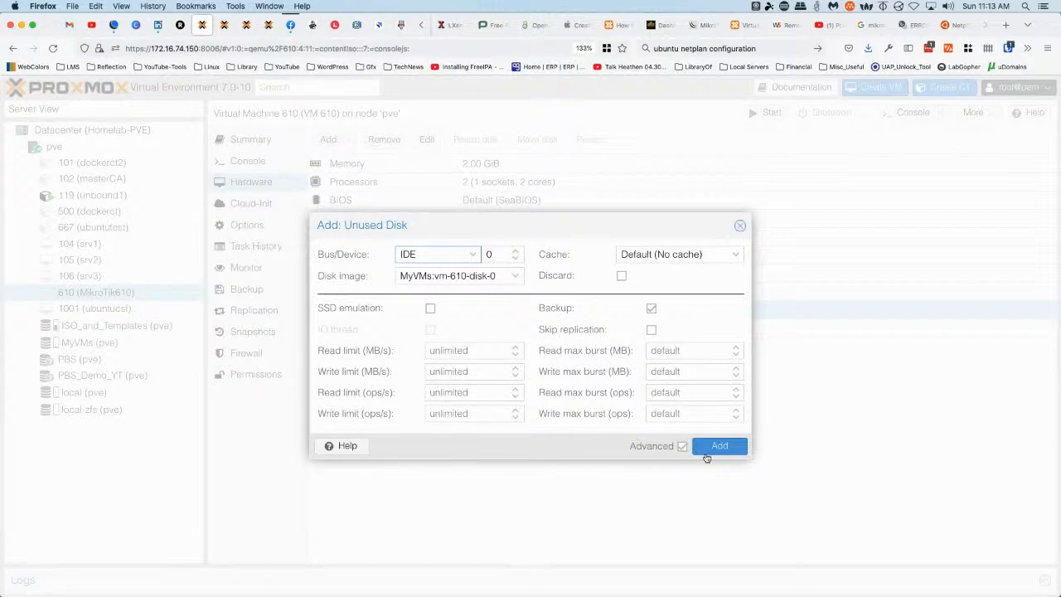
pyautogui.click(720, 446)
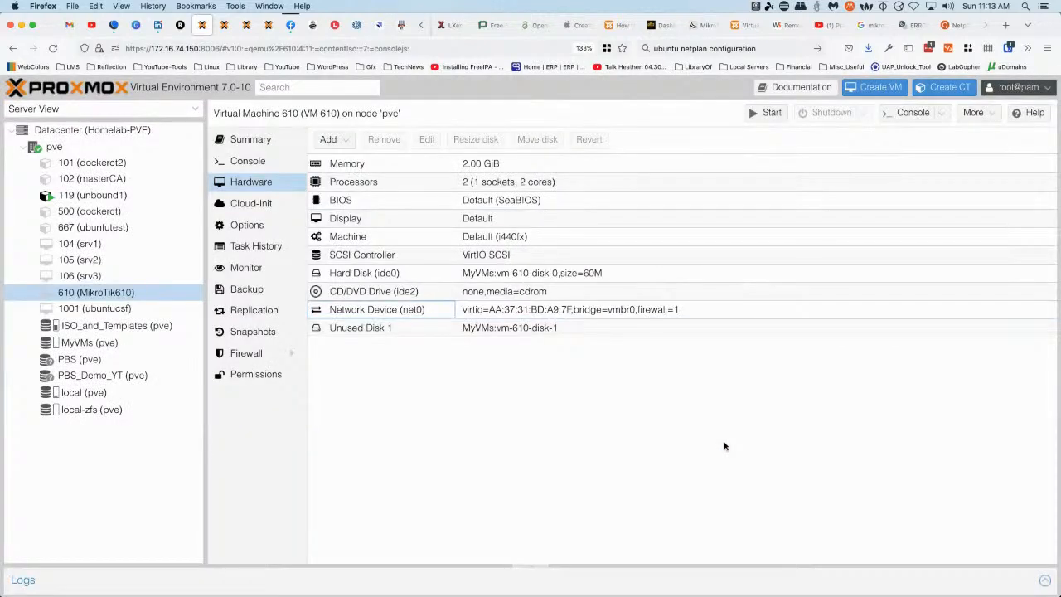
pyautogui.doubleClick(356, 329)
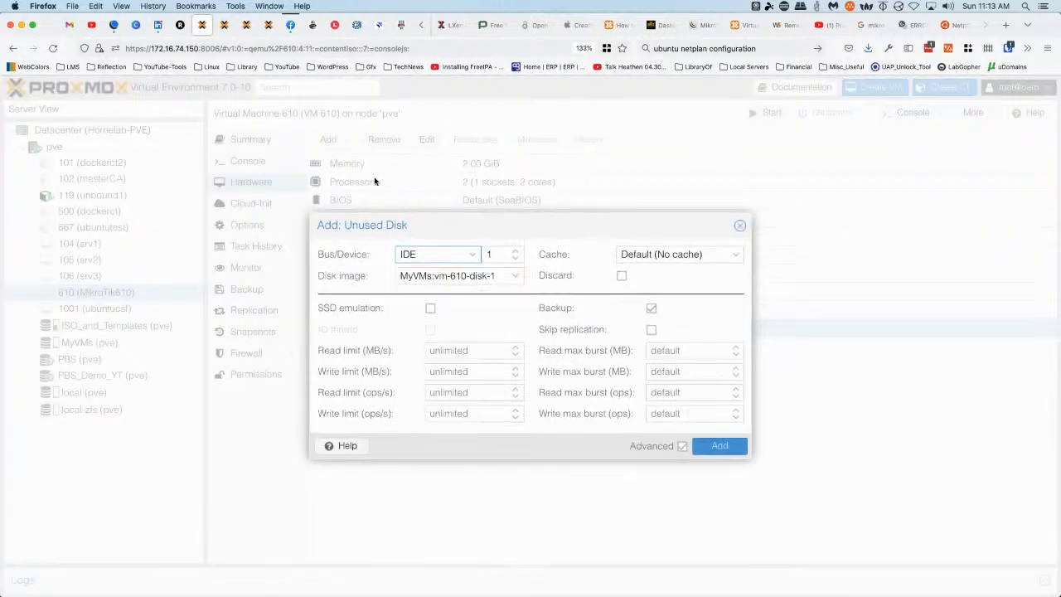
pyautogui.click(731, 446)
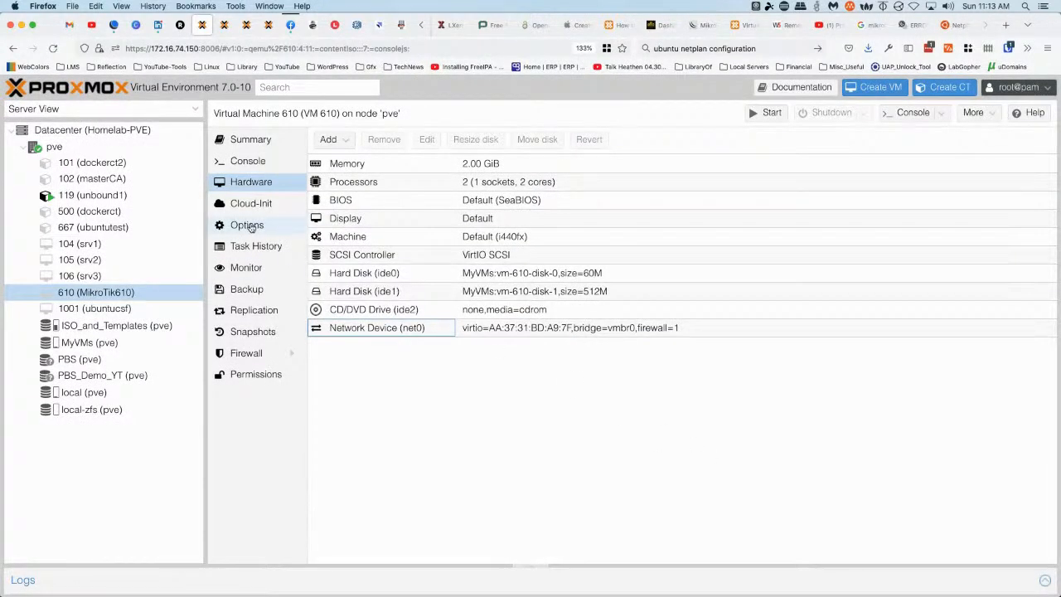
pyautogui.click(249, 227)
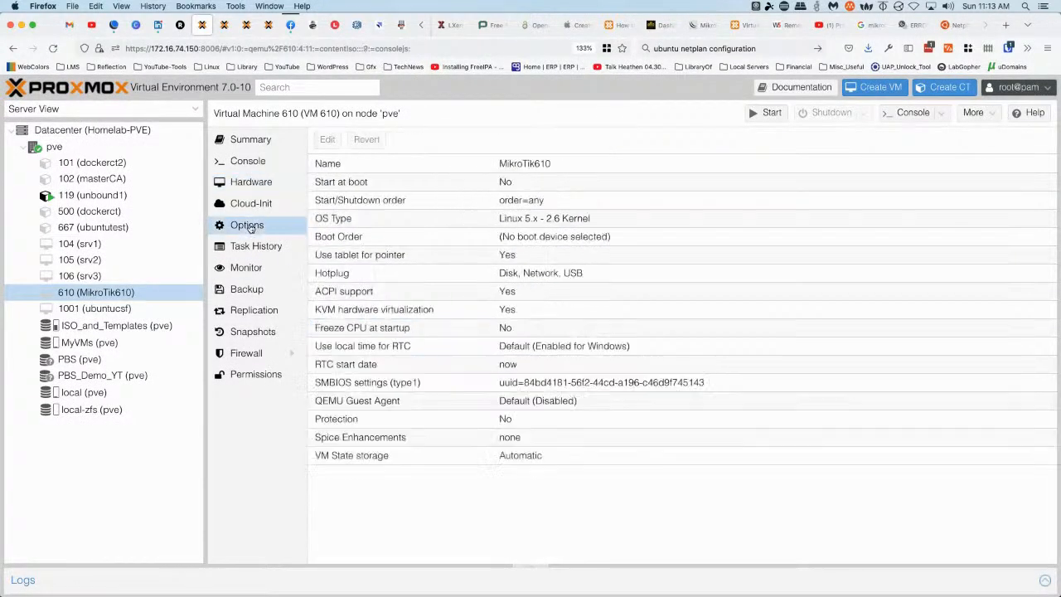
# Set VM 610's boot order to ide0 first, then ide1, and return to its console
pyautogui.doubleClick(367, 238)
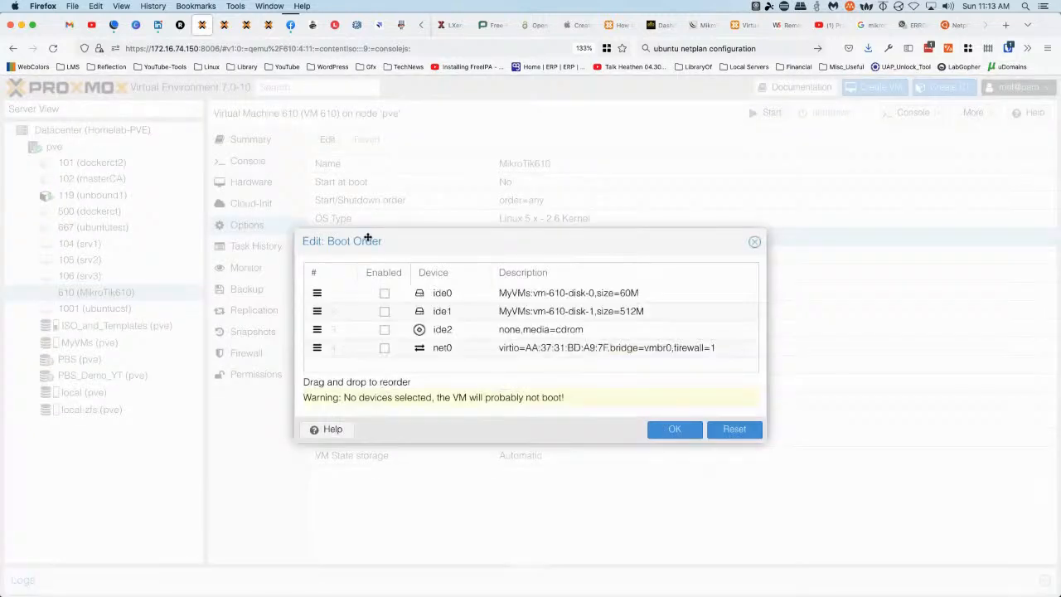
pyautogui.click(385, 294)
pyautogui.click(384, 312)
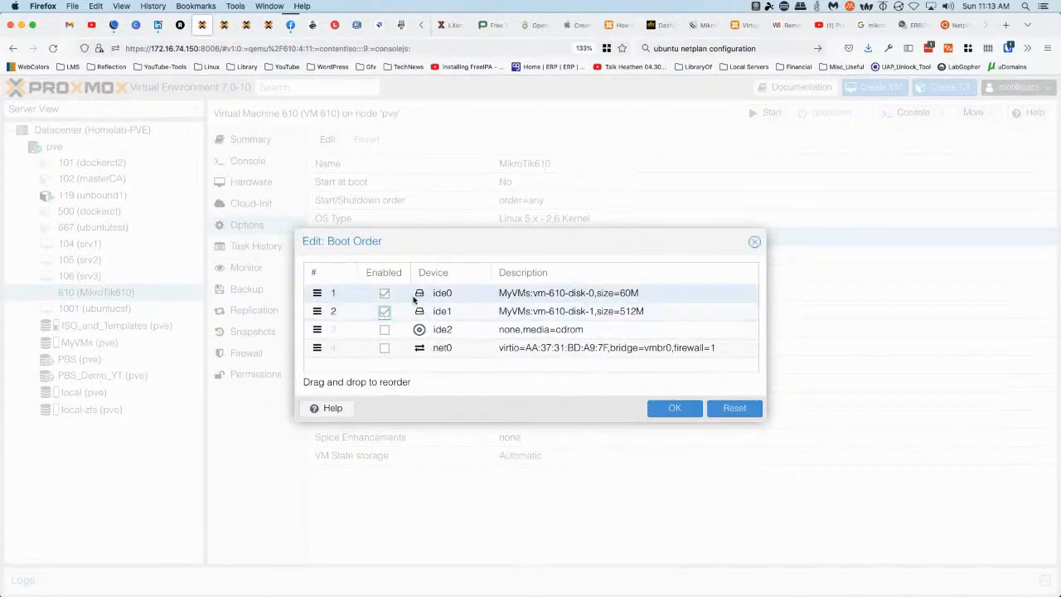
pyautogui.click(675, 407)
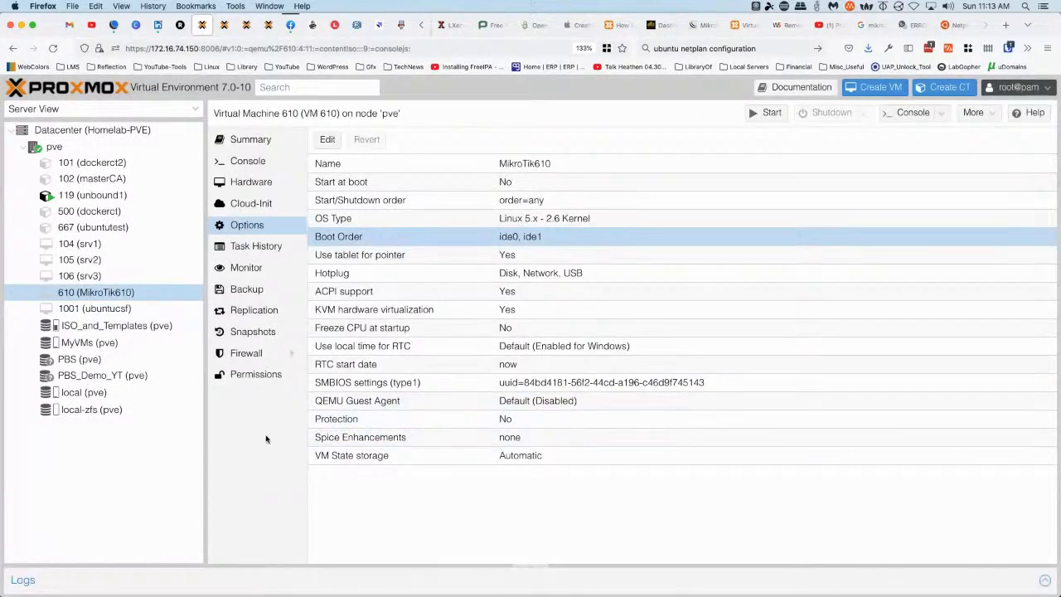
pyautogui.click(248, 162)
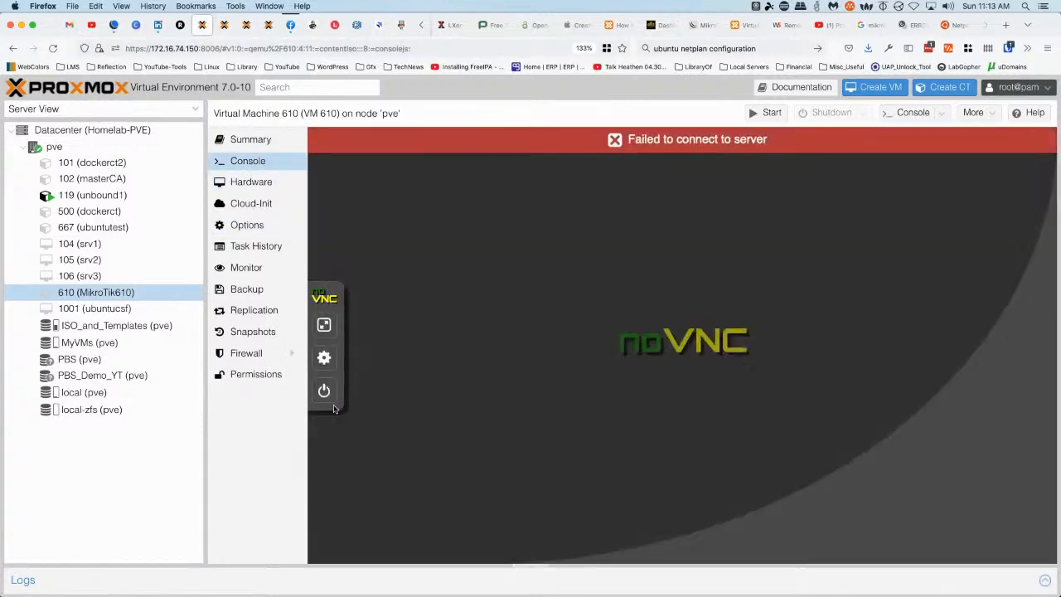
# Start VM 610 from the noVNC power menu and confirm
pyautogui.click(321, 389)
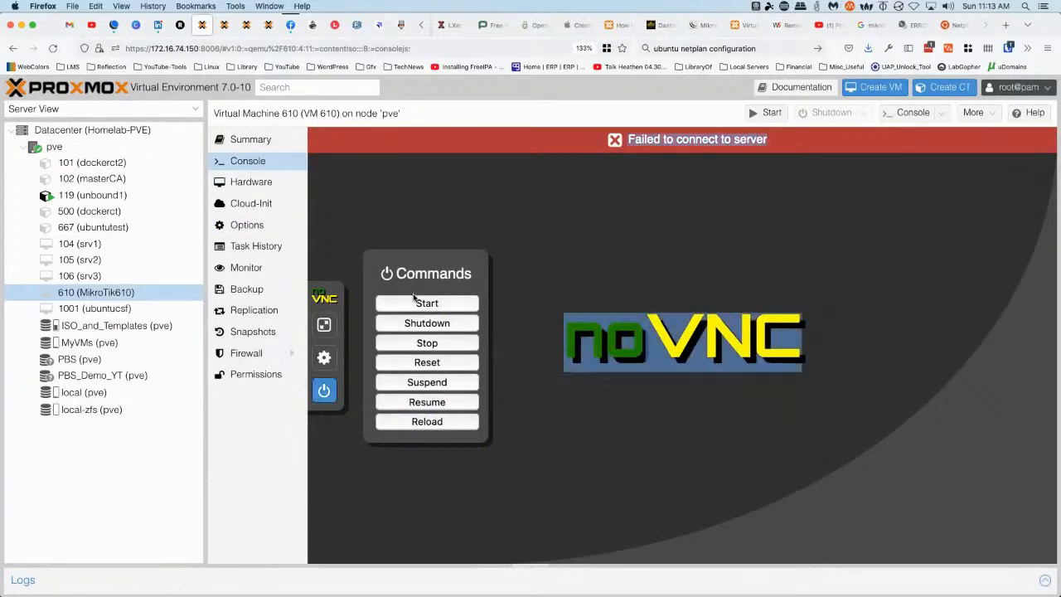
pyautogui.click(418, 303)
pyautogui.press('Return')
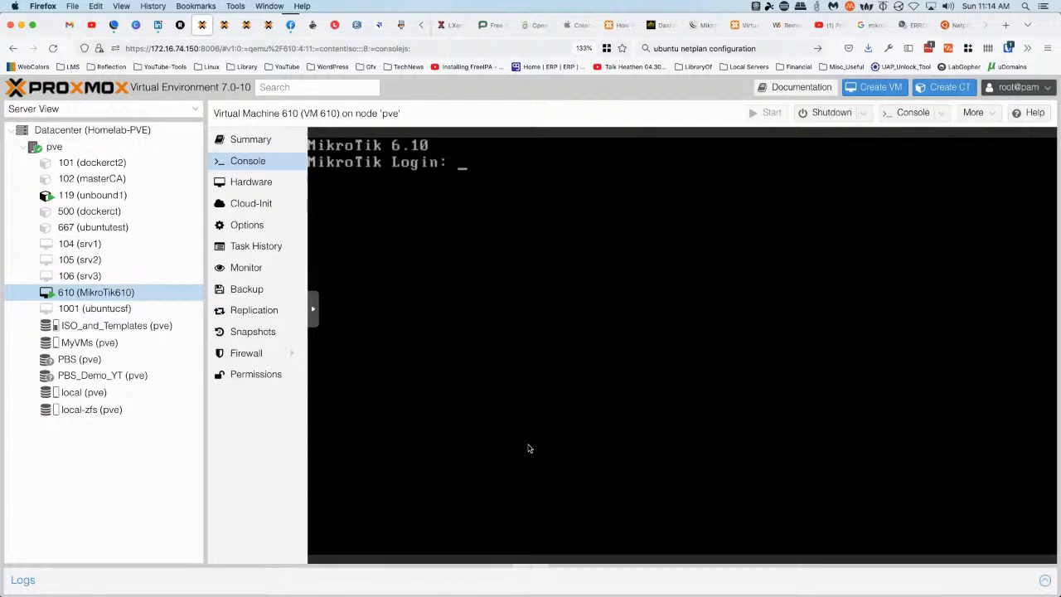
# Log in to the router as admin and run 'interface print' to list its interfaces
pyautogui.write('admin')
pyautogui.press('Return')
pyautogui.press('Return')
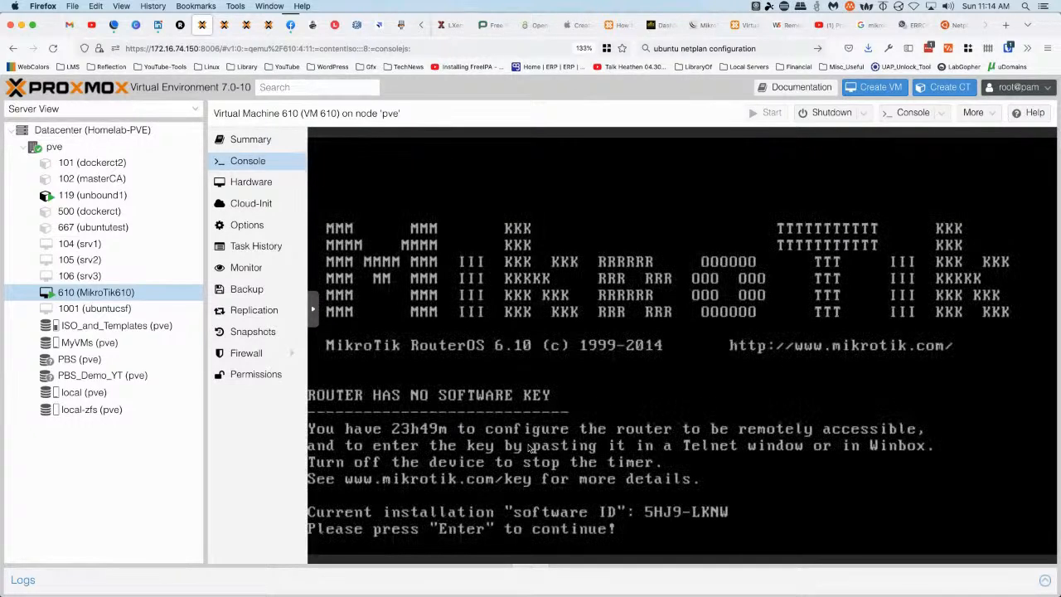
pyautogui.press('Return')
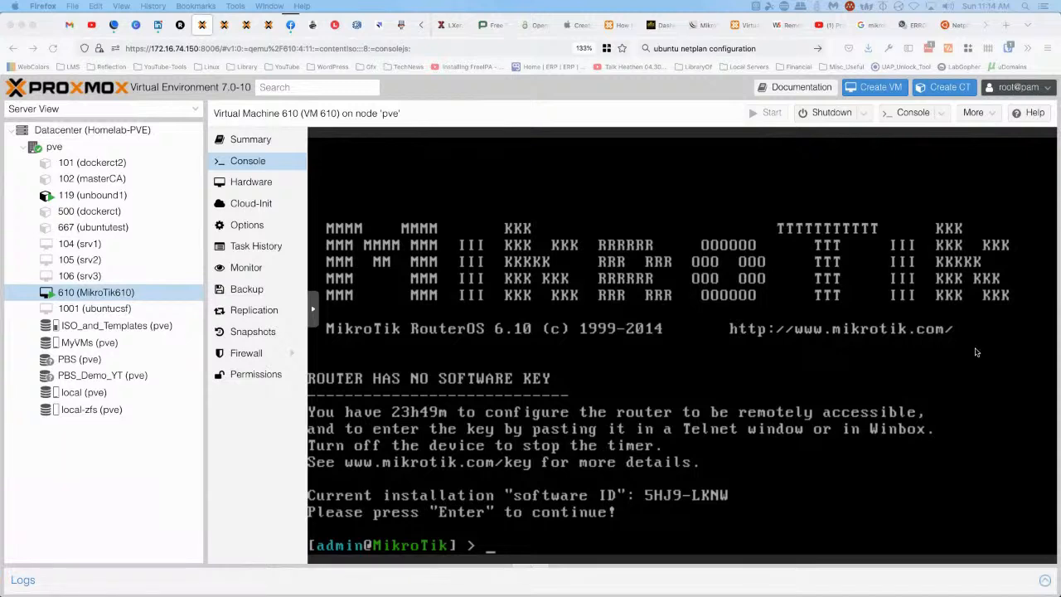
pyautogui.click(702, 295)
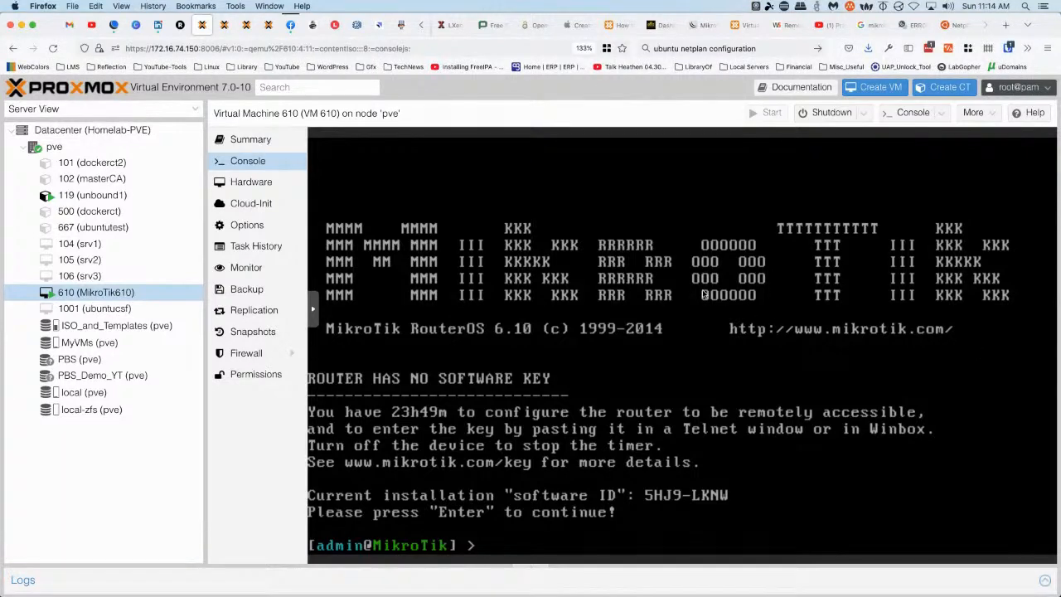
pyautogui.write('interface print')
pyautogui.press('Return')
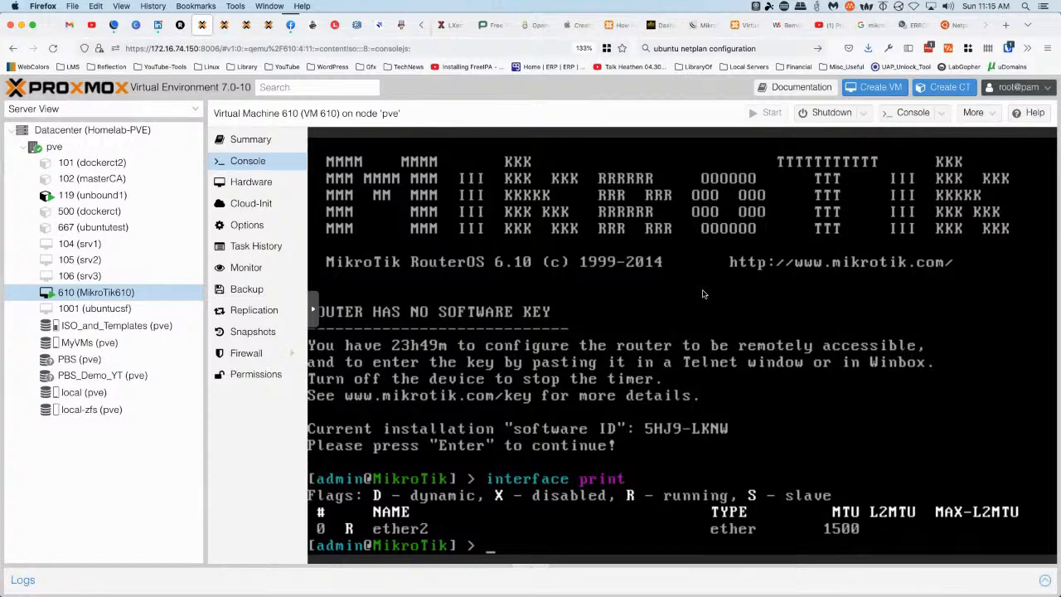
# Run 'system shutdown' and answer y to power off the router
pyautogui.write('system shutdown')
pyautogui.press('Return')
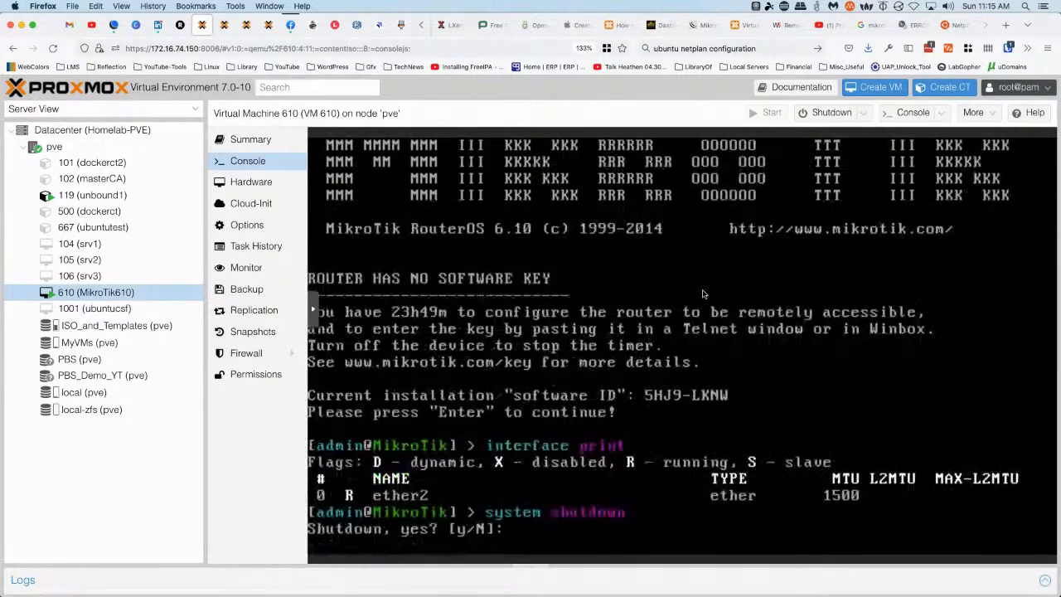
pyautogui.write('y')
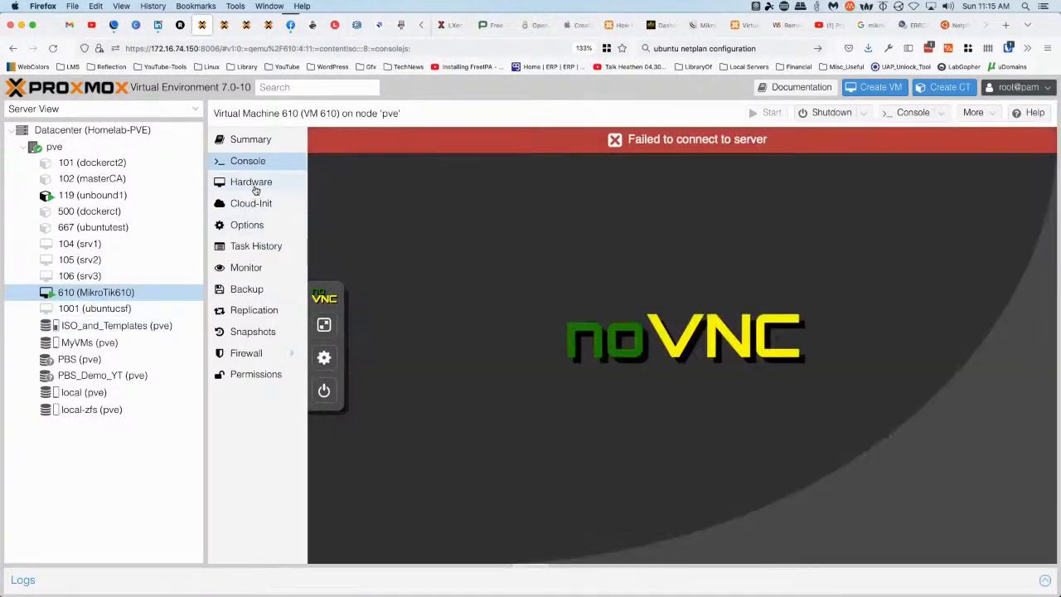
# Cancel adding a network device to VM 610 and switch to the pve node's Network page
pyautogui.click(256, 188)
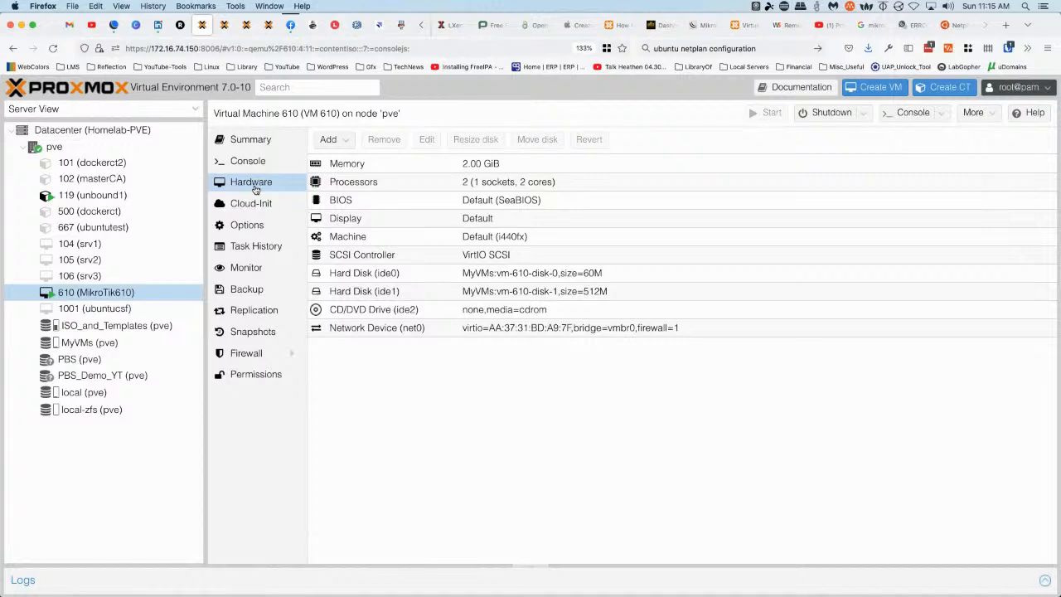
pyautogui.click(349, 141)
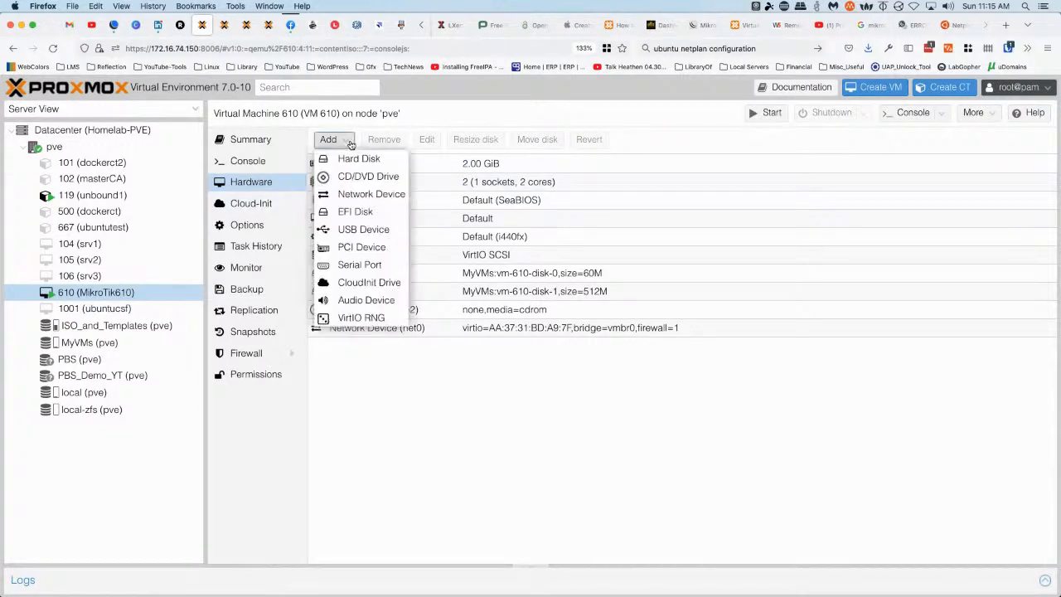
pyautogui.click(358, 194)
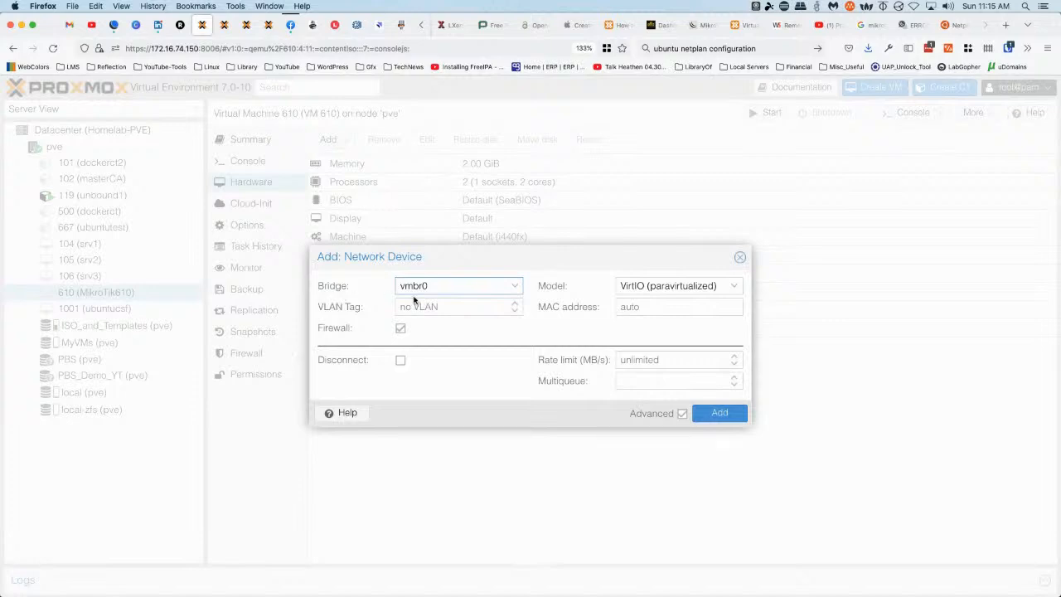
pyautogui.click(739, 259)
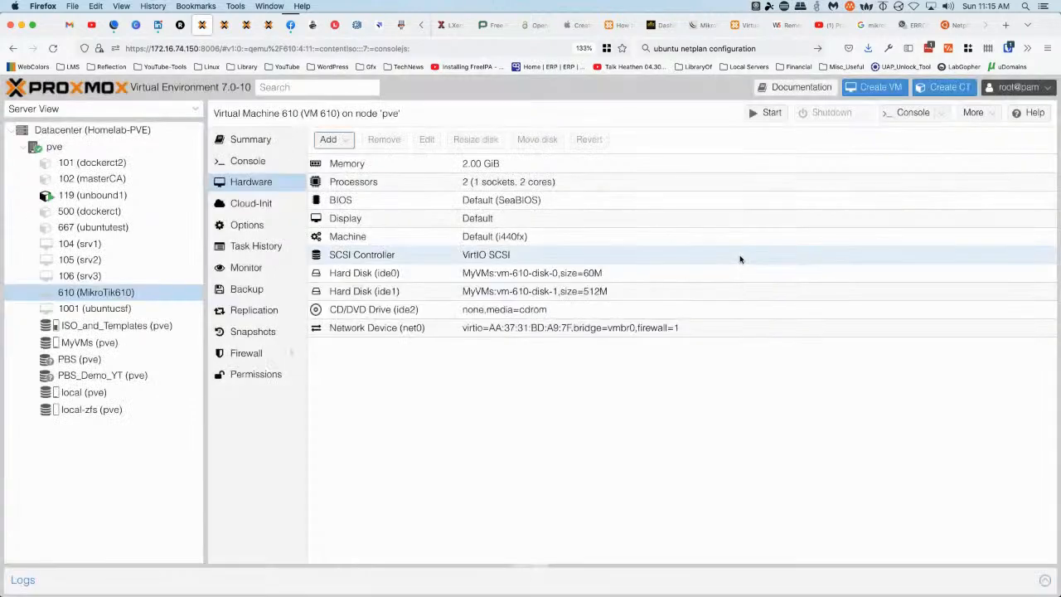
pyautogui.click(55, 147)
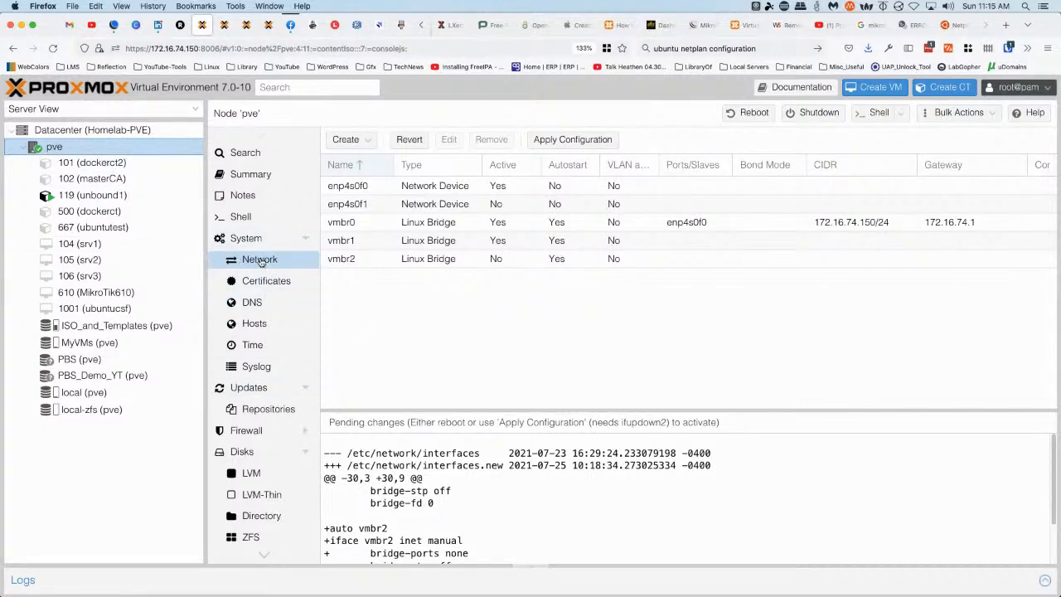
# Remove the vmbr2 bridge from the pve node
pyautogui.click(349, 260)
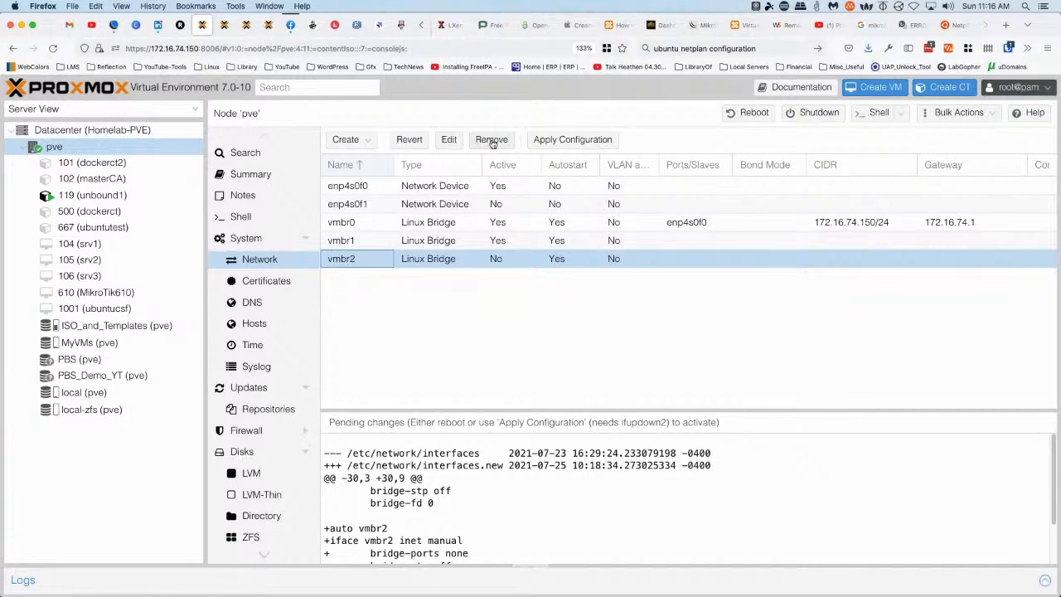
pyautogui.click(491, 143)
pyautogui.click(504, 368)
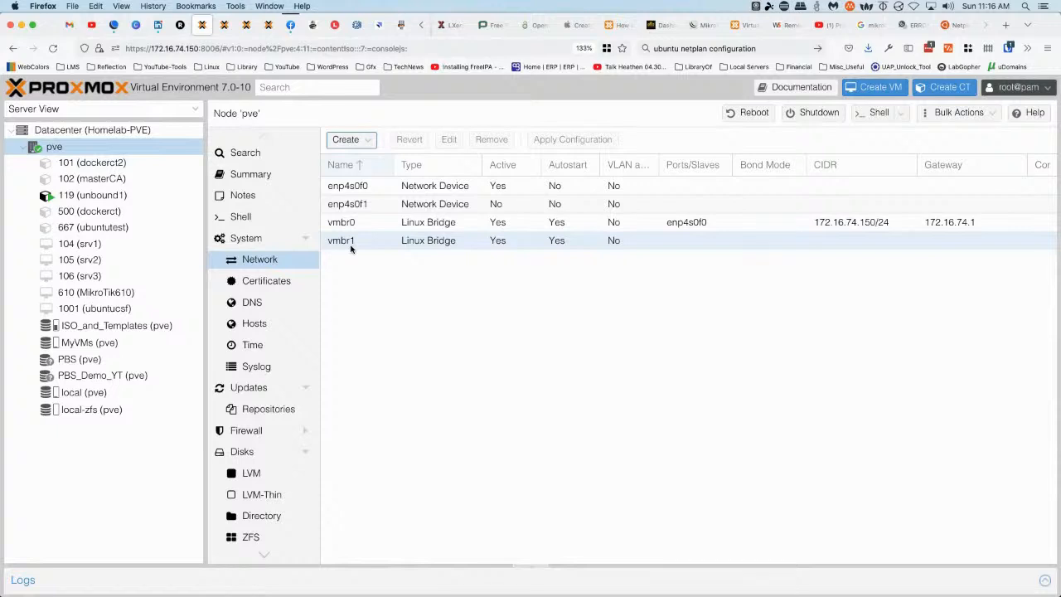
# View and cancel the new Linux Bridge and vmbr1 edit dialogs, then return to VM 610's hardware
pyautogui.click(372, 145)
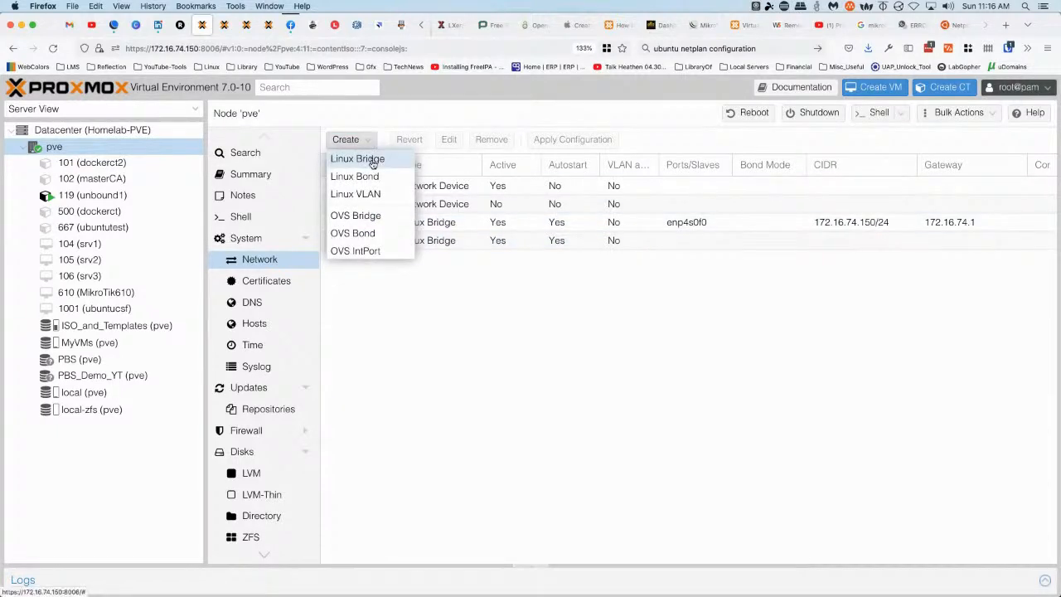
pyautogui.click(372, 161)
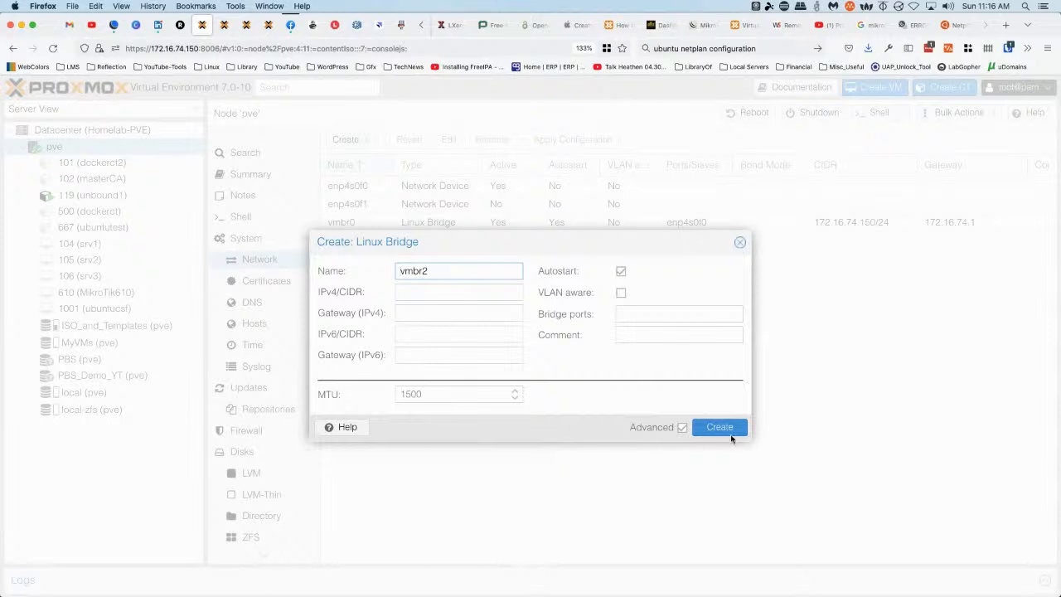
pyautogui.click(740, 245)
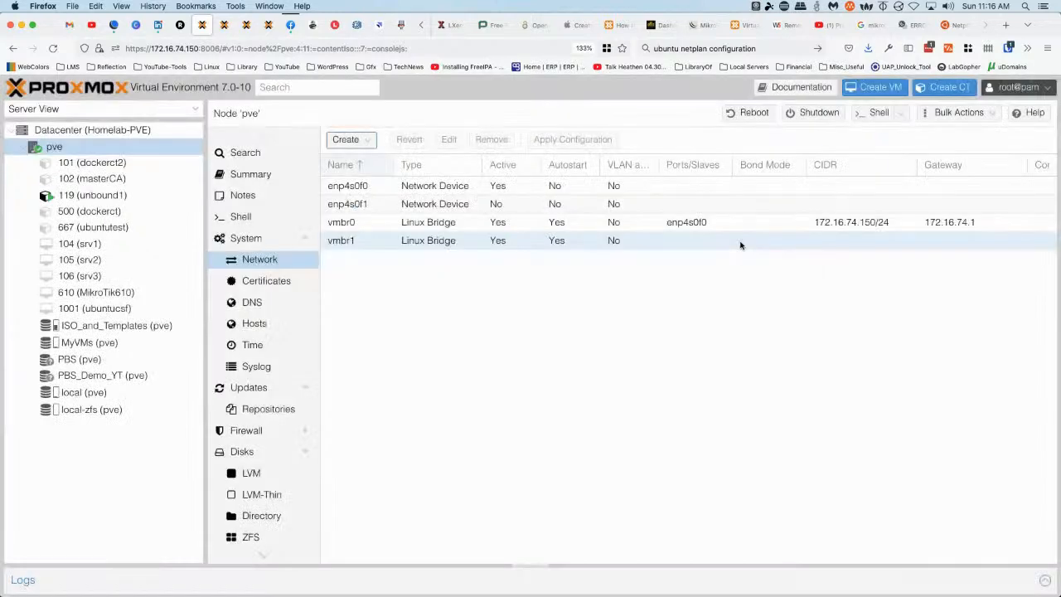
pyautogui.click(366, 243)
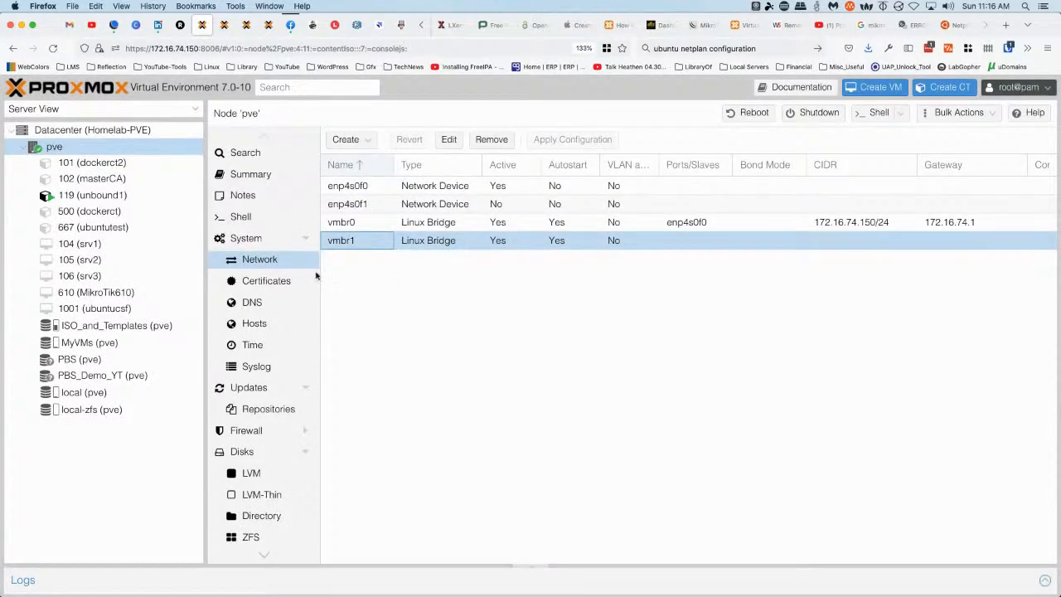
pyautogui.click(448, 141)
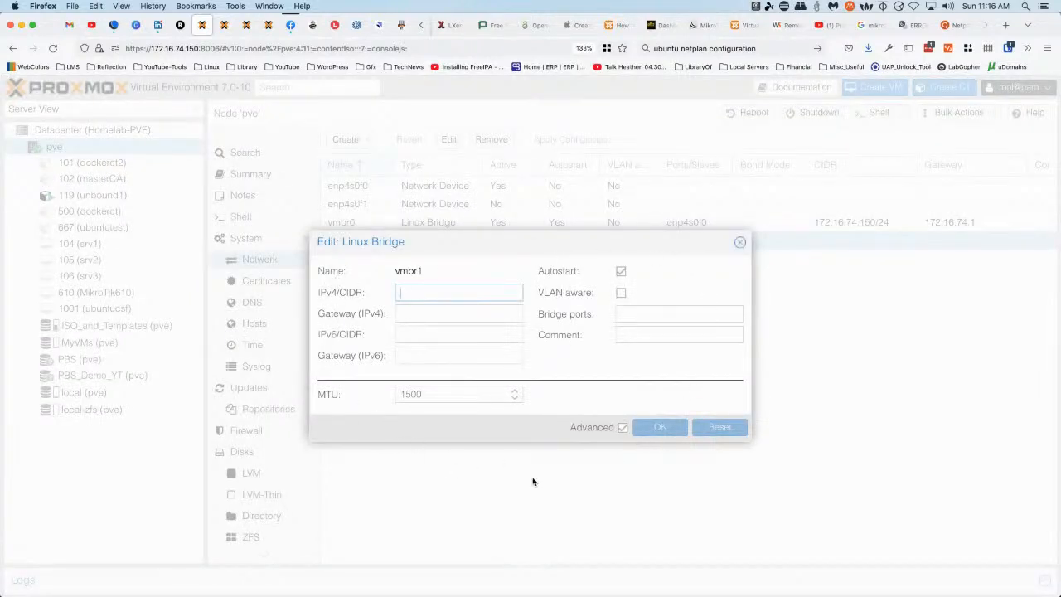
pyautogui.click(740, 243)
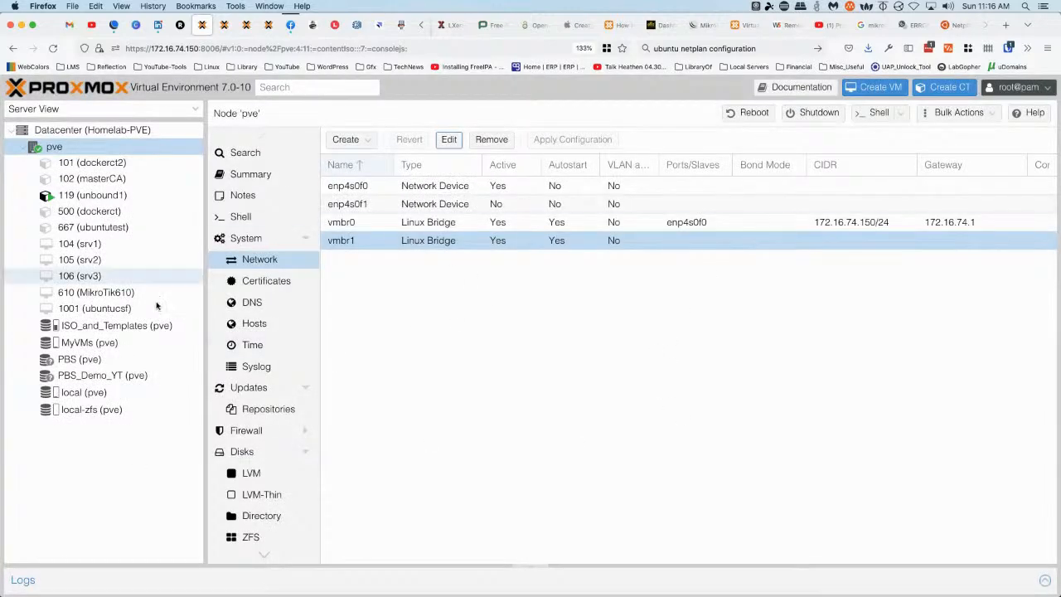
pyautogui.click(93, 295)
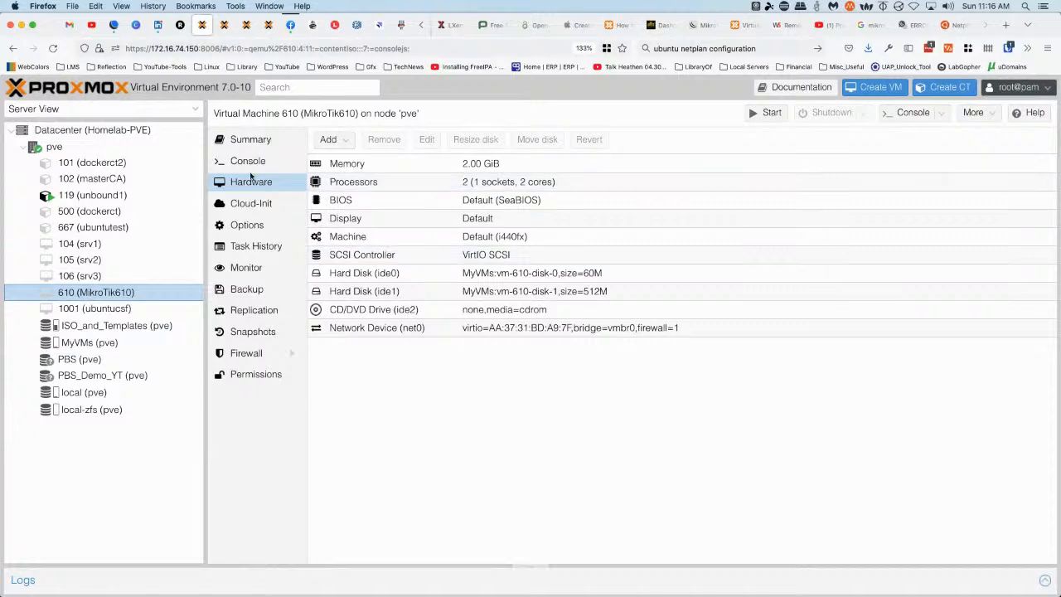
# Add a network device on bridge vmbr1 to VM 610, then go to its console
pyautogui.click(351, 144)
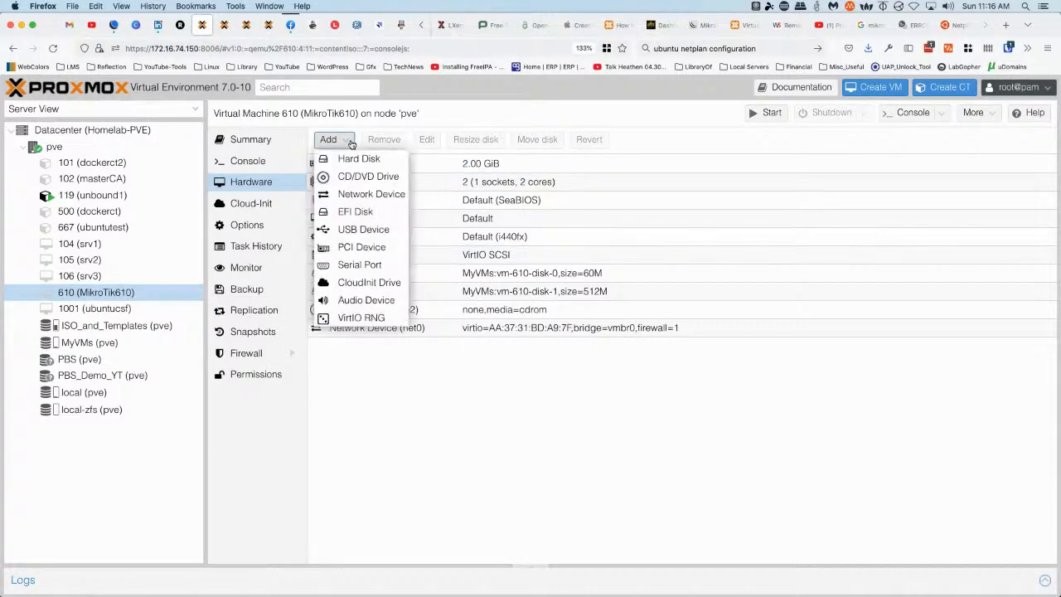
pyautogui.click(345, 202)
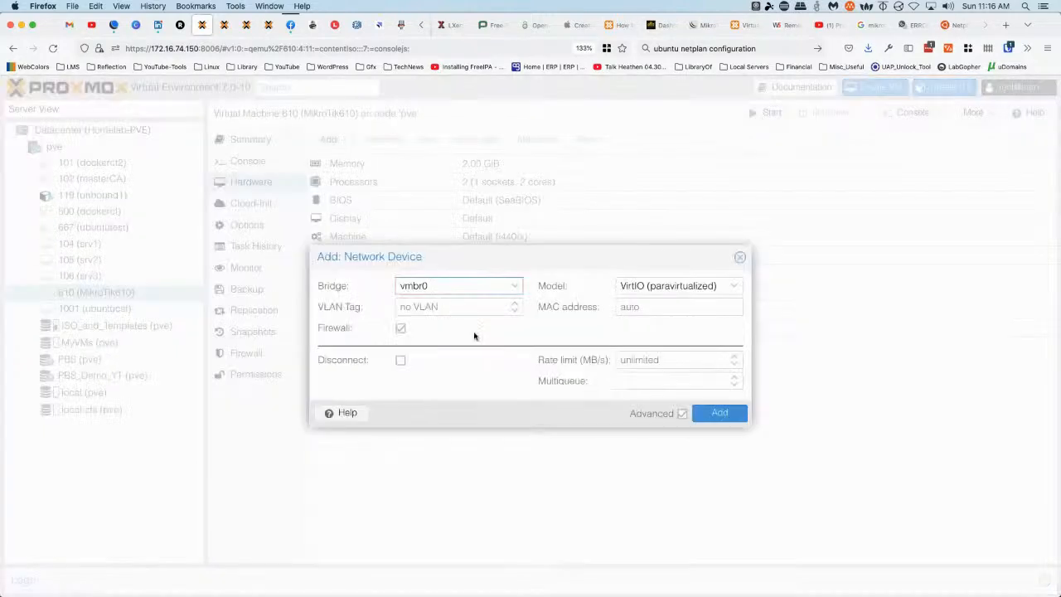
pyautogui.click(514, 285)
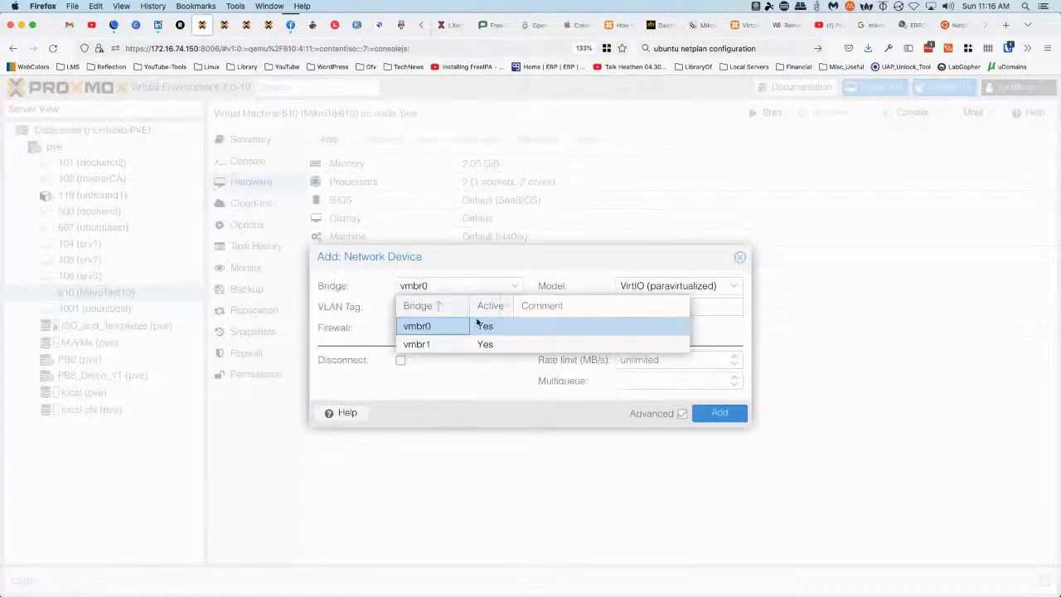
pyautogui.click(436, 345)
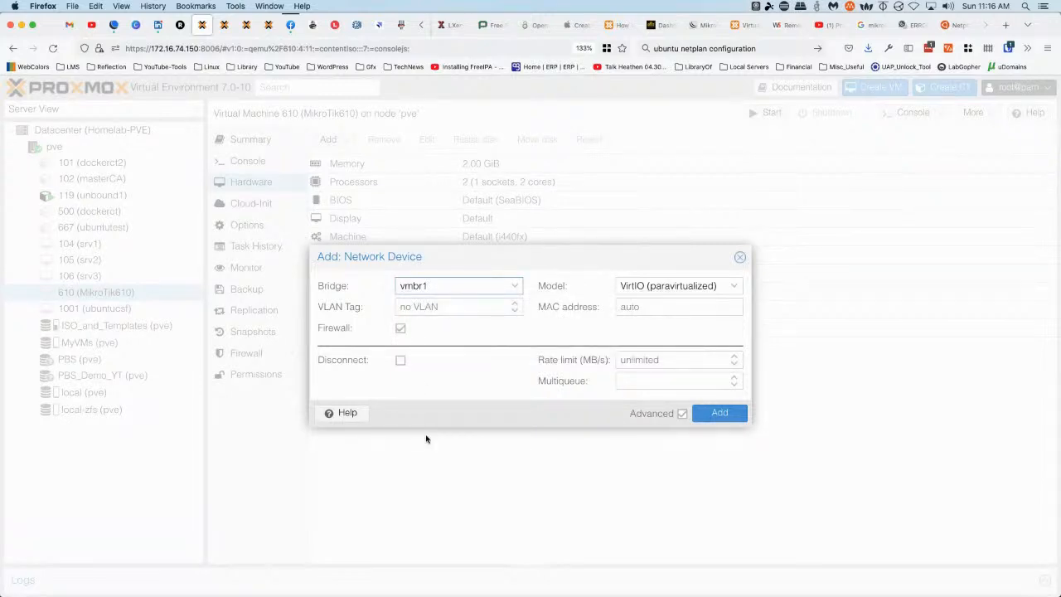
pyautogui.click(718, 414)
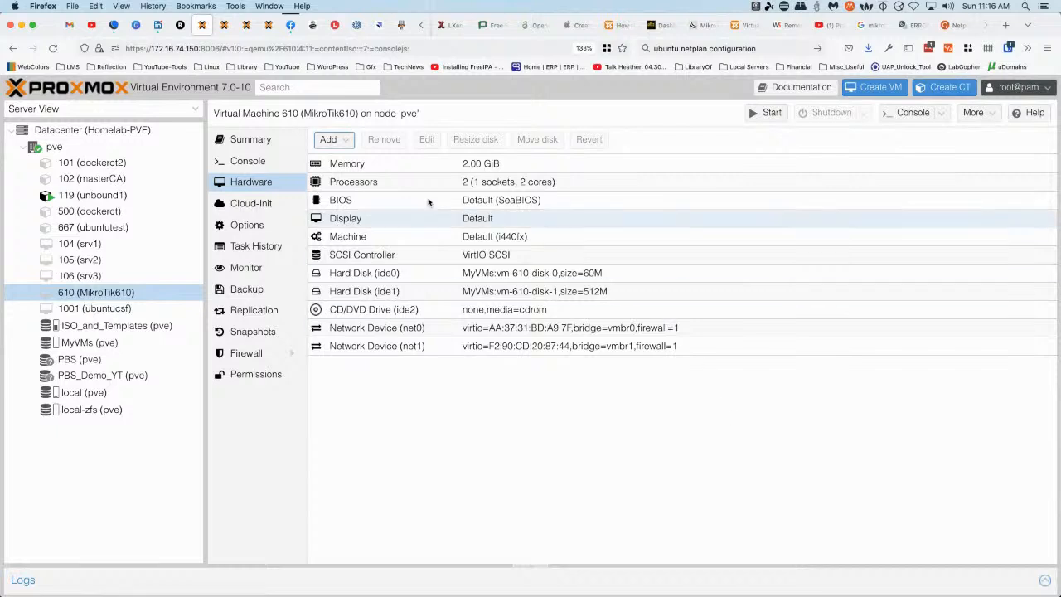
pyautogui.click(259, 166)
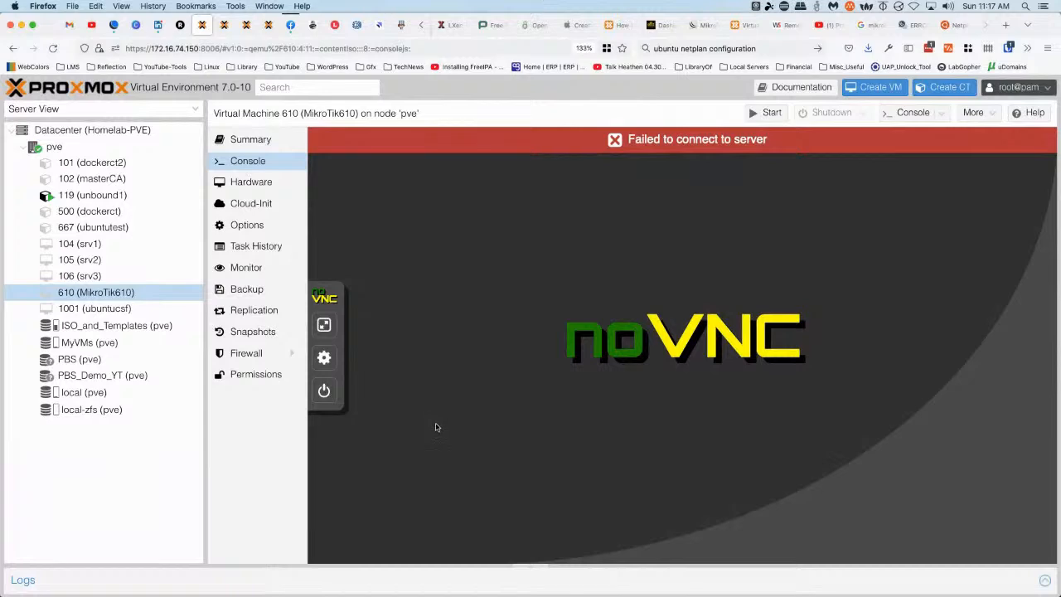
# Start VM 610 from the console's power menu and confirm with OK
pyautogui.click(329, 395)
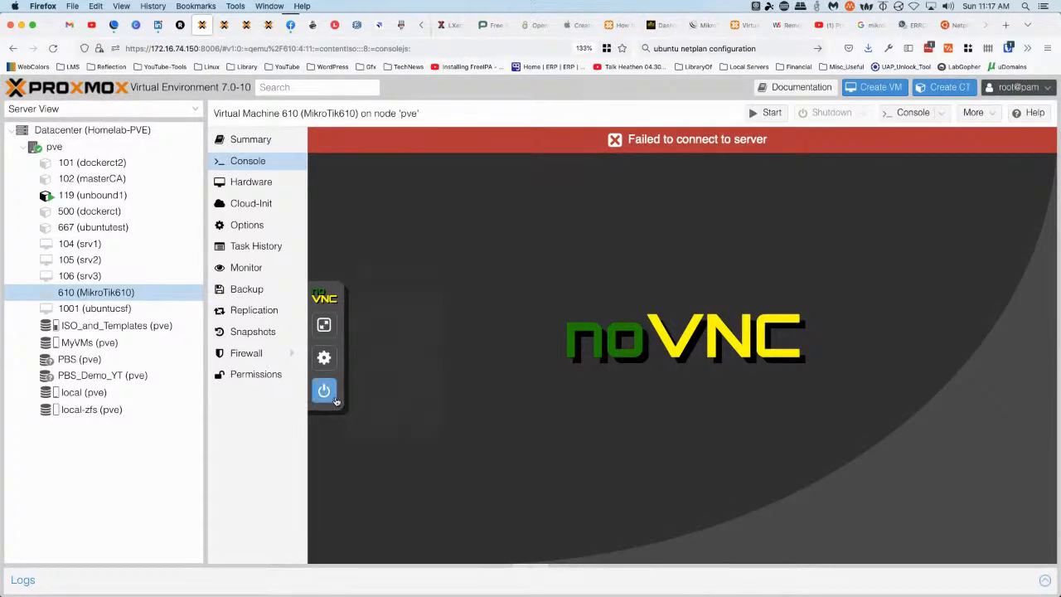
pyautogui.click(426, 304)
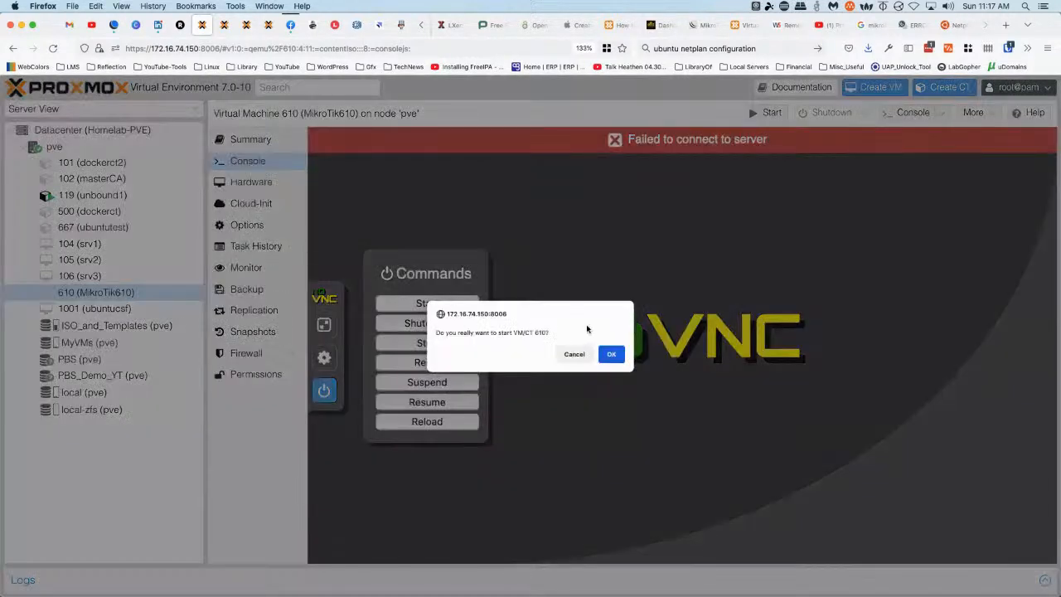
pyautogui.click(608, 354)
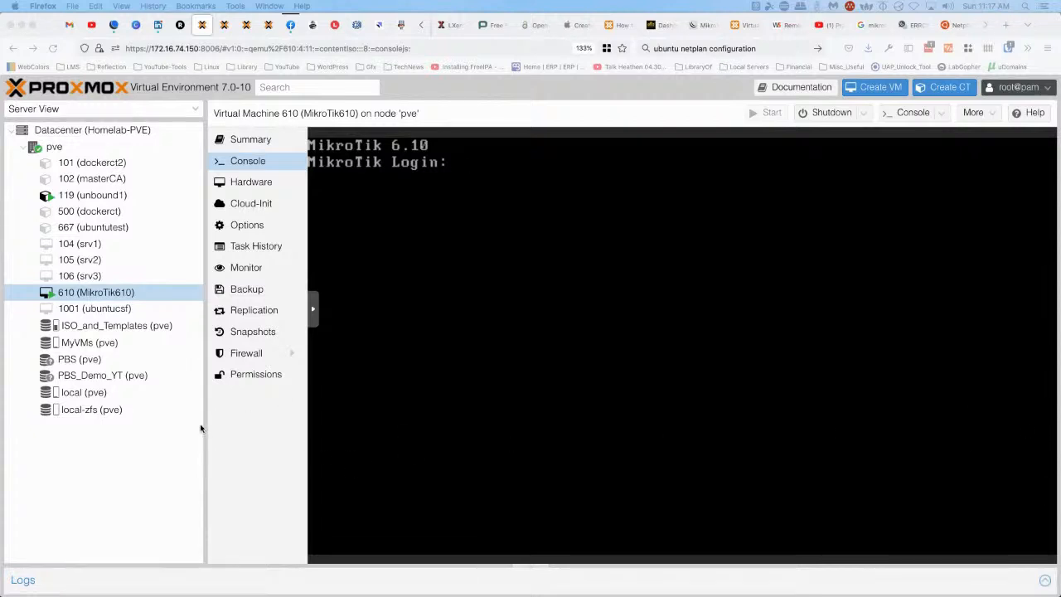
# Drag the resource tree's splitter left to widen the MikroTik console
pyautogui.moveTo(204, 431); pyautogui.dragTo(111, 426)
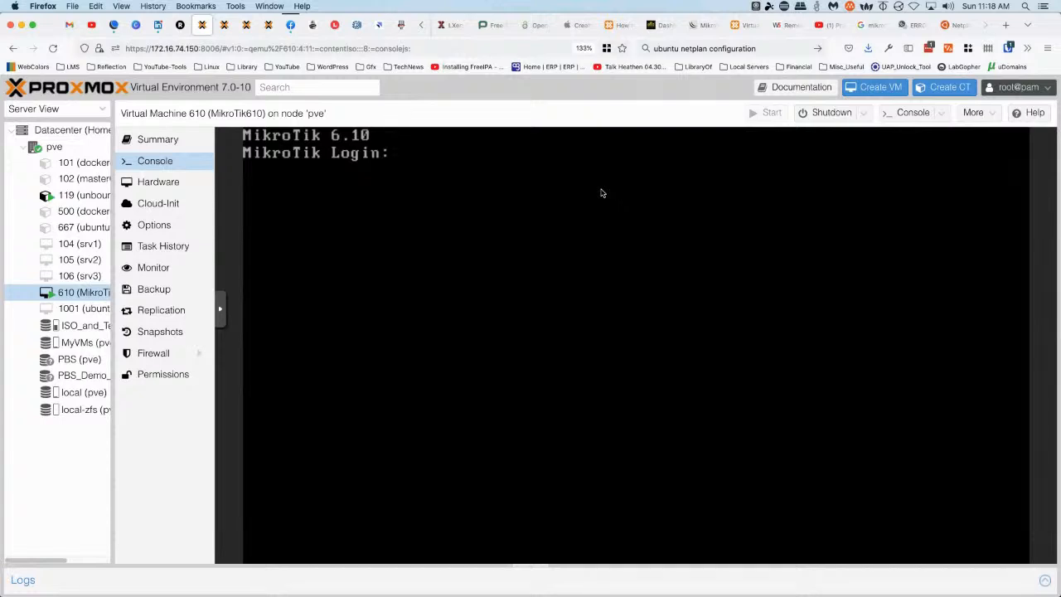
# Log in as admin and run 'interface print', listing ether2 and ether3 as running
pyautogui.write('admin')
pyautogui.press('Return')
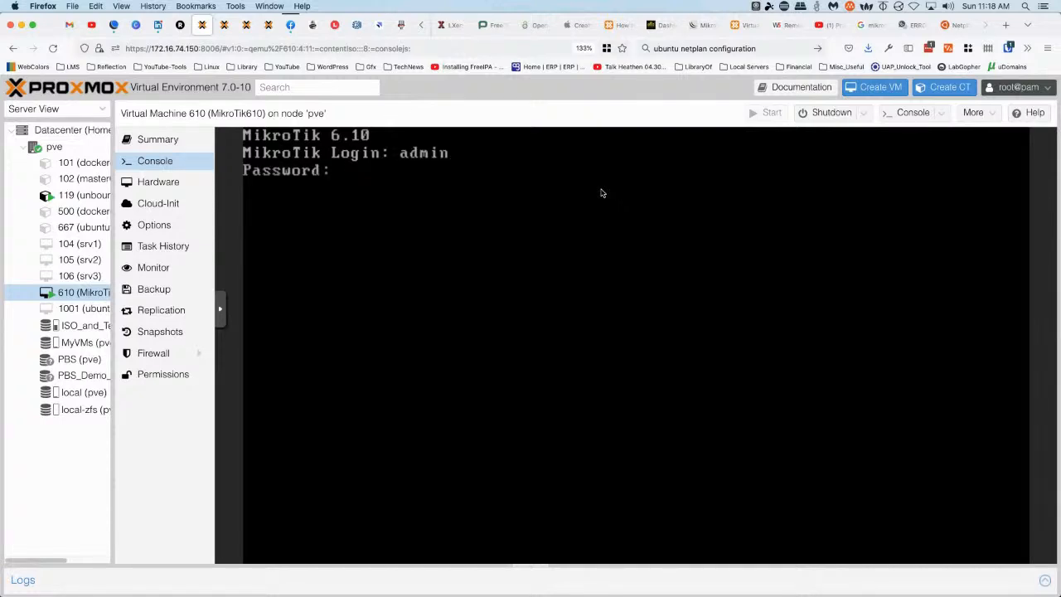
pyautogui.press('Return')
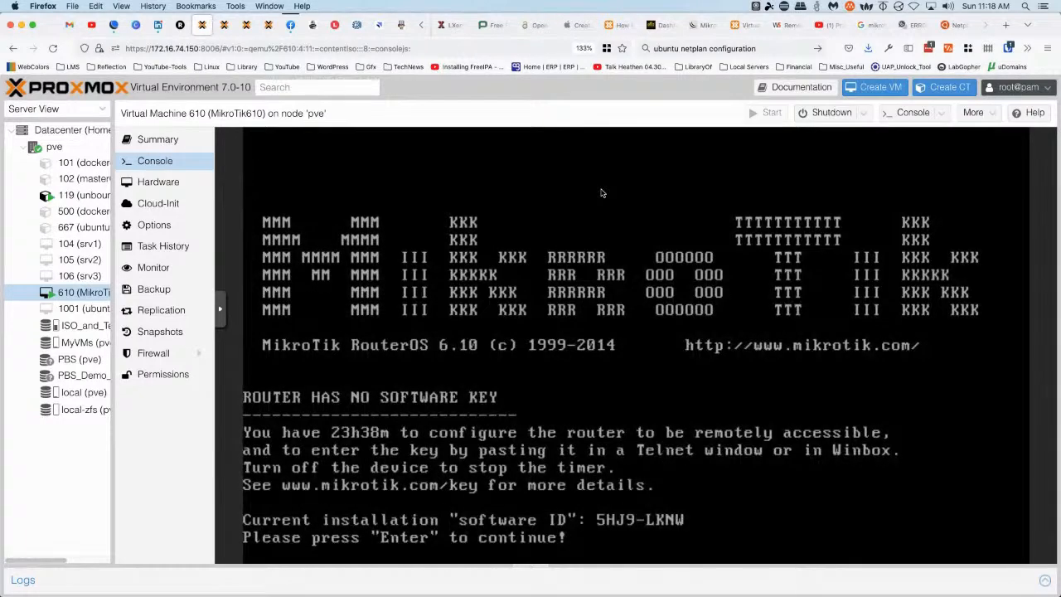
pyautogui.press('Return')
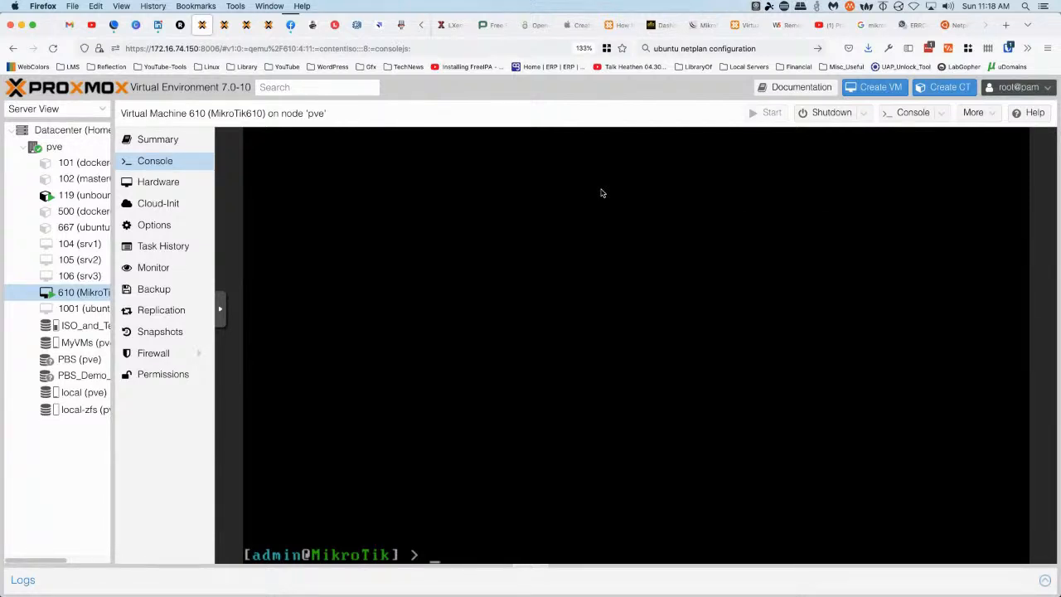
pyautogui.write('interface print')
pyautogui.press('Return')
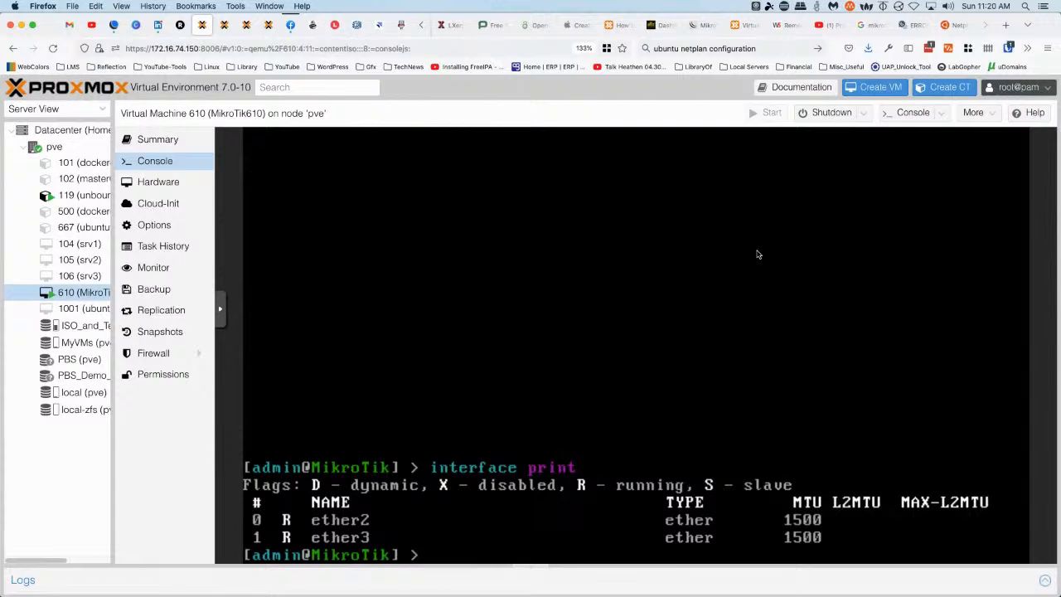
# Run 'system identity set name=RouterOS610' in the router console
pyautogui.write('system identity')
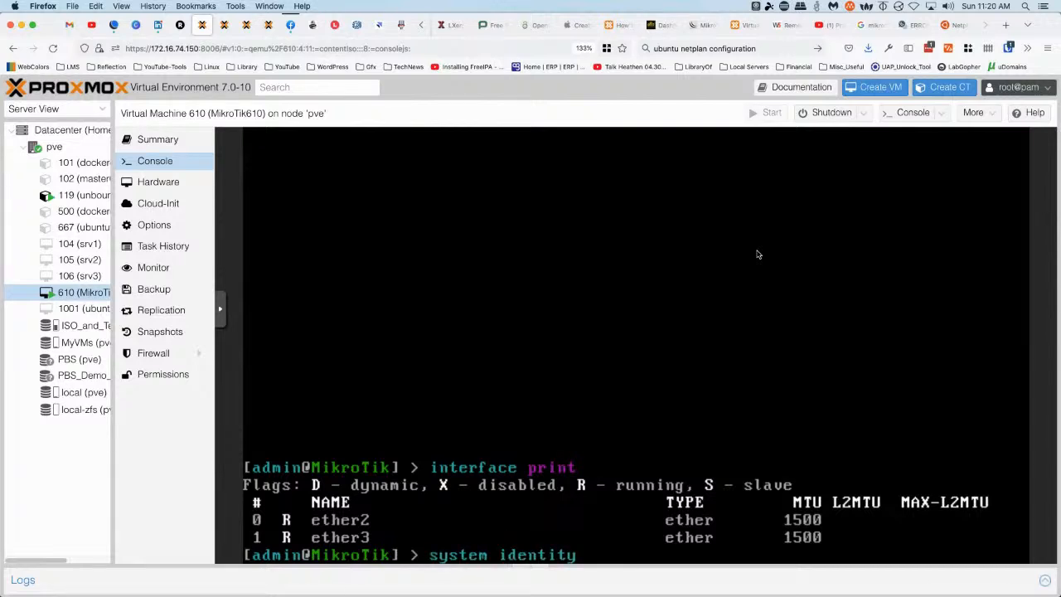
pyautogui.write(' set name=Router')
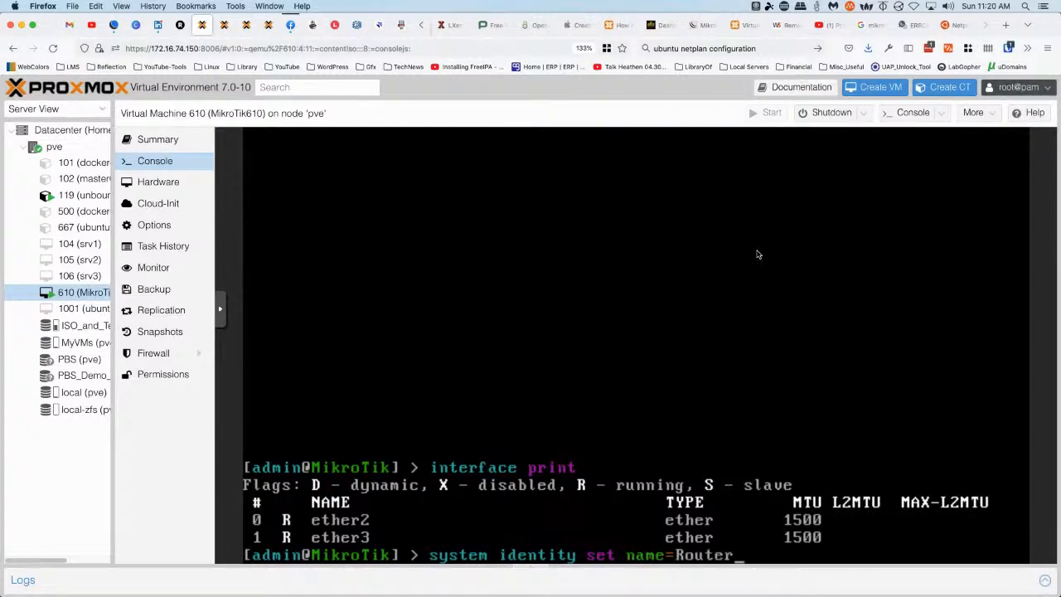
pyautogui.write('OS610')
pyautogui.press('Return')
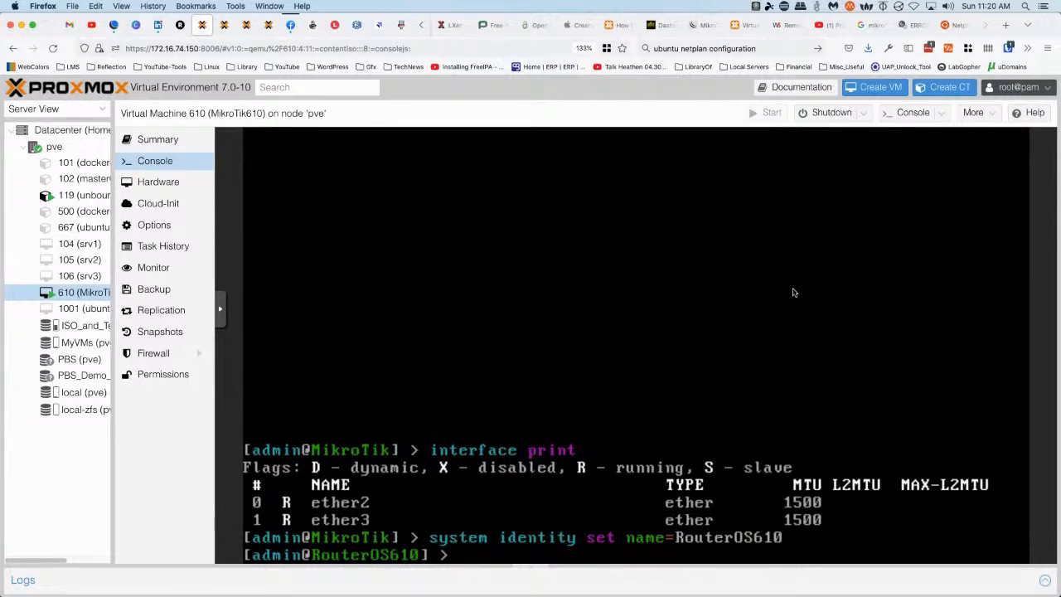
# Run 'user print' to show the single admin user in group full, discarding a stray 'password' entry
pyautogui.write('user print')
pyautogui.press('Return')
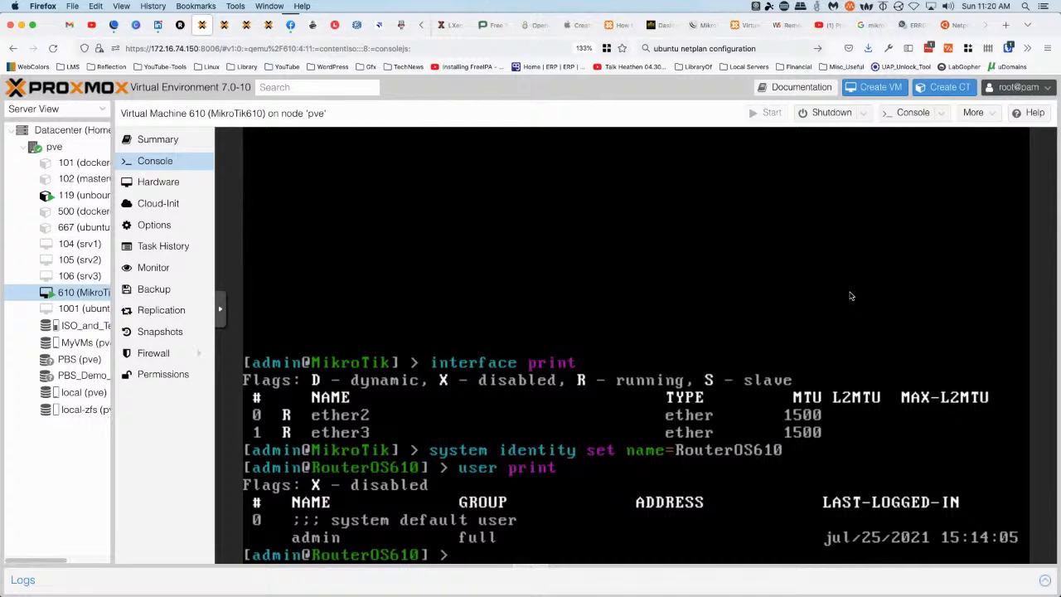
pyautogui.write('password')
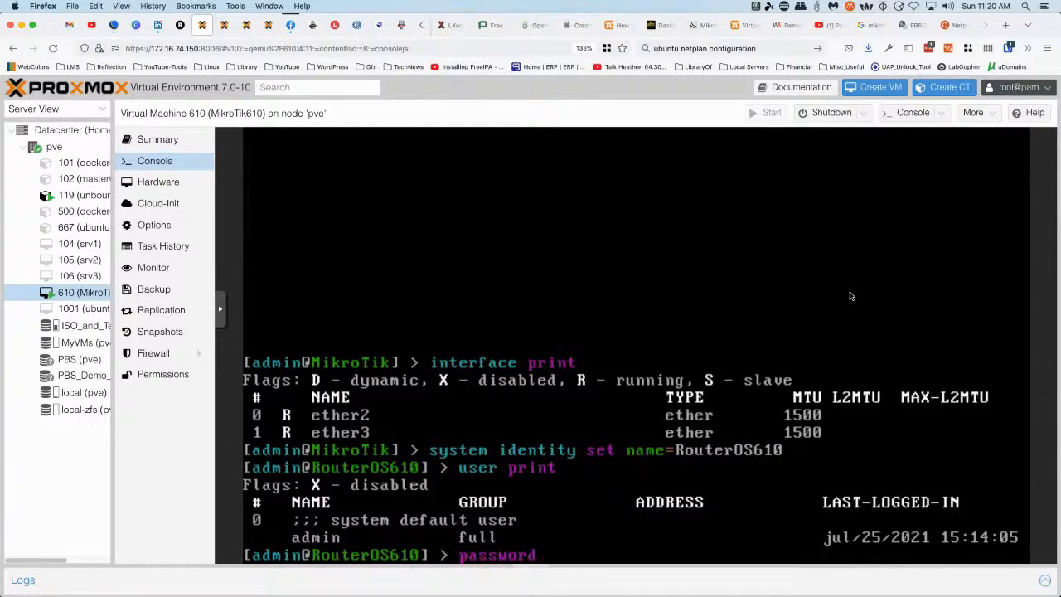
pyautogui.press('BackSpace')
pyautogui.press('BackSpace')
pyautogui.press('BackSpace')
pyautogui.press('BackSpace')
pyautogui.press('BackSpace')
pyautogui.press('BackSpace')
pyautogui.press('BackSpace')
pyautogui.press('BackSpace')
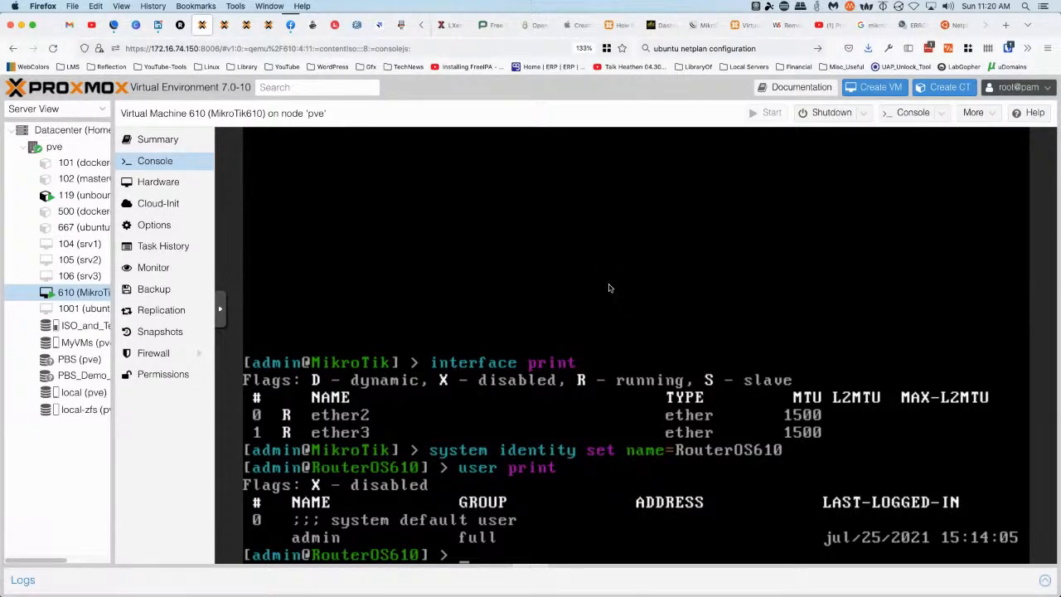
# Rename interface 0 to WAN and interface 1 to LAN, then list interfaces to confirm
pyautogui.write('interface set')
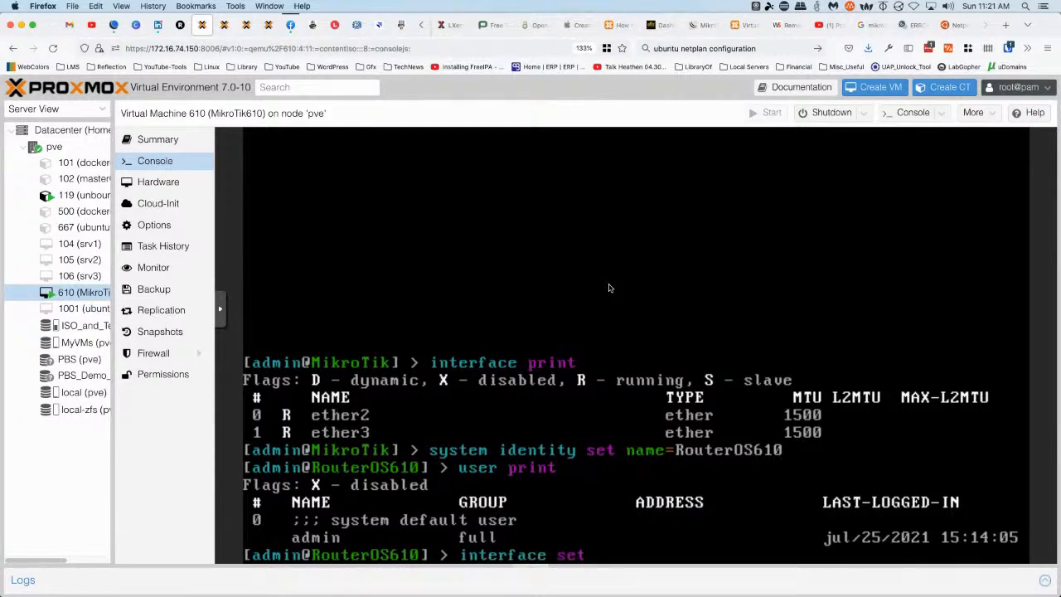
pyautogui.write(' 0 name=WAN')
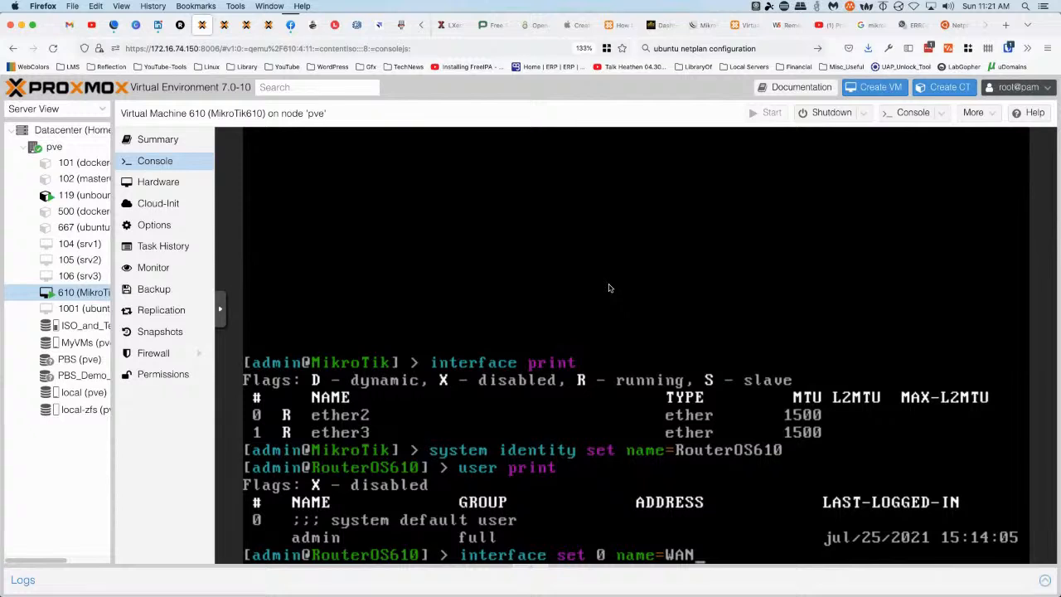
pyautogui.press('Return')
pyautogui.write('inte')
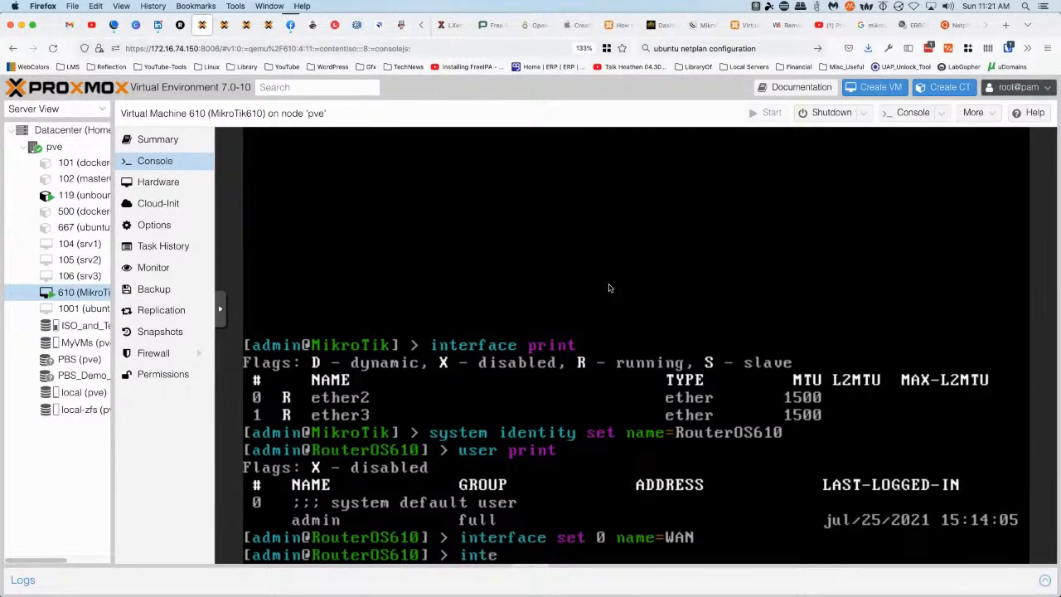
pyautogui.write('rface set')
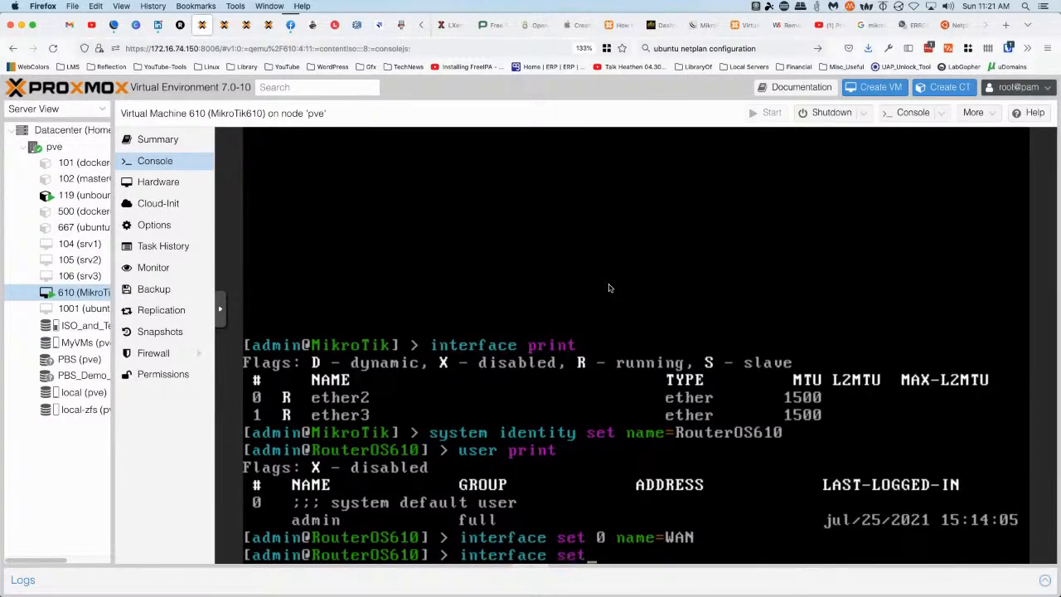
pyautogui.write(' 1 name=LAN')
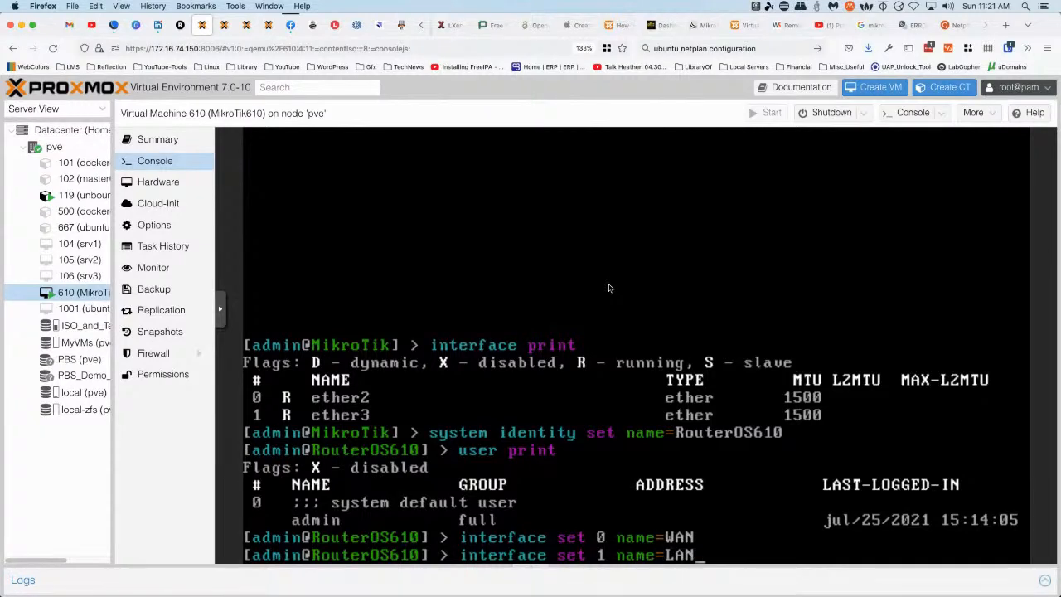
pyautogui.press('Return')
pyautogui.write('int')
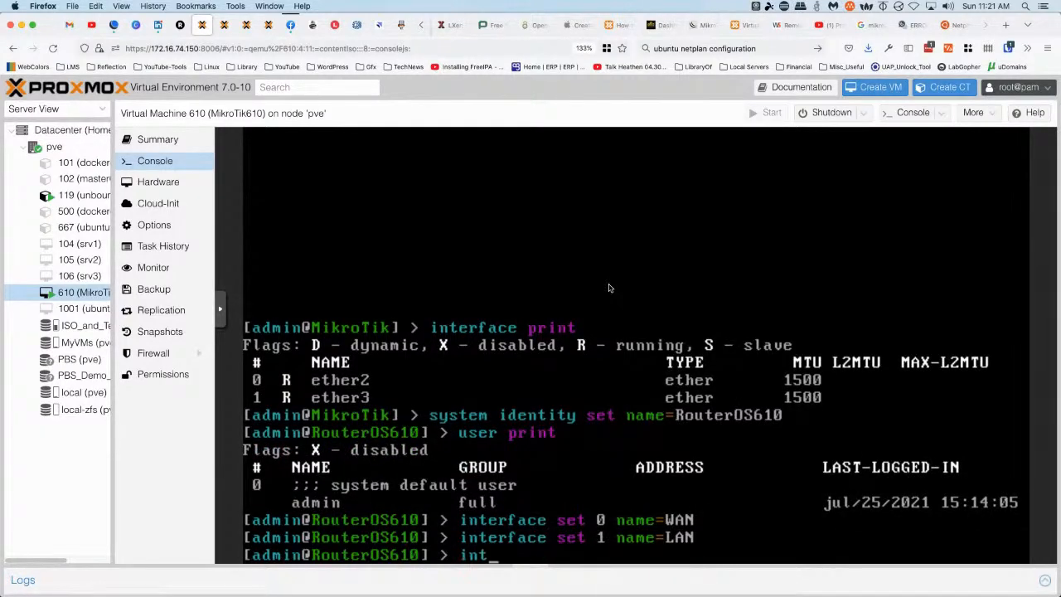
pyautogui.write('erface print')
pyautogui.press('Return')
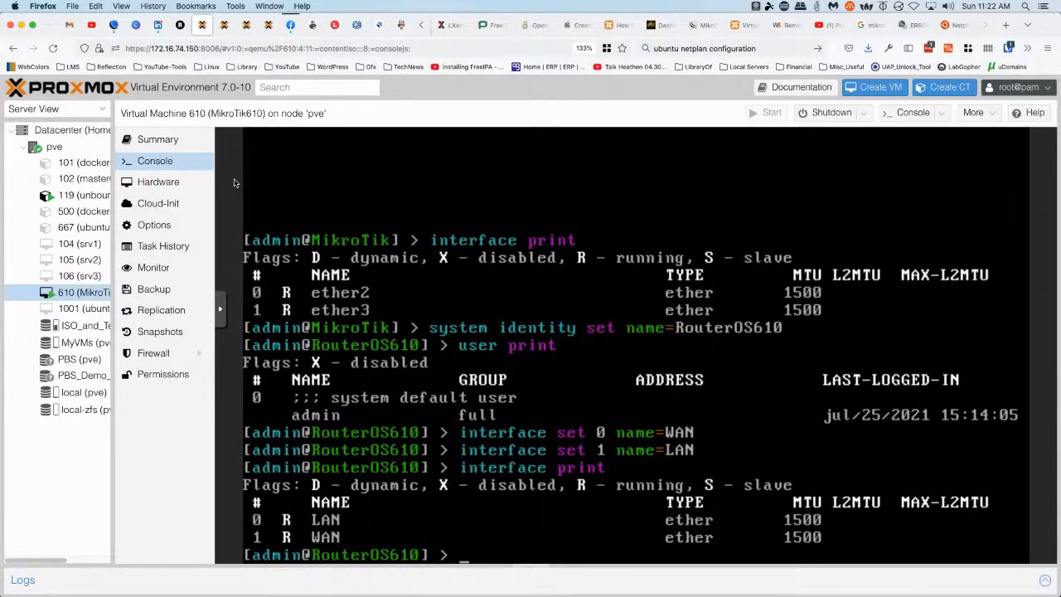
pyautogui.write('ip address sho')
# List the router's current IP addresses with 'ip address print'
pyautogui.press('BackSpace')
pyautogui.press('BackSpace')
pyautogui.press('BackSpace')
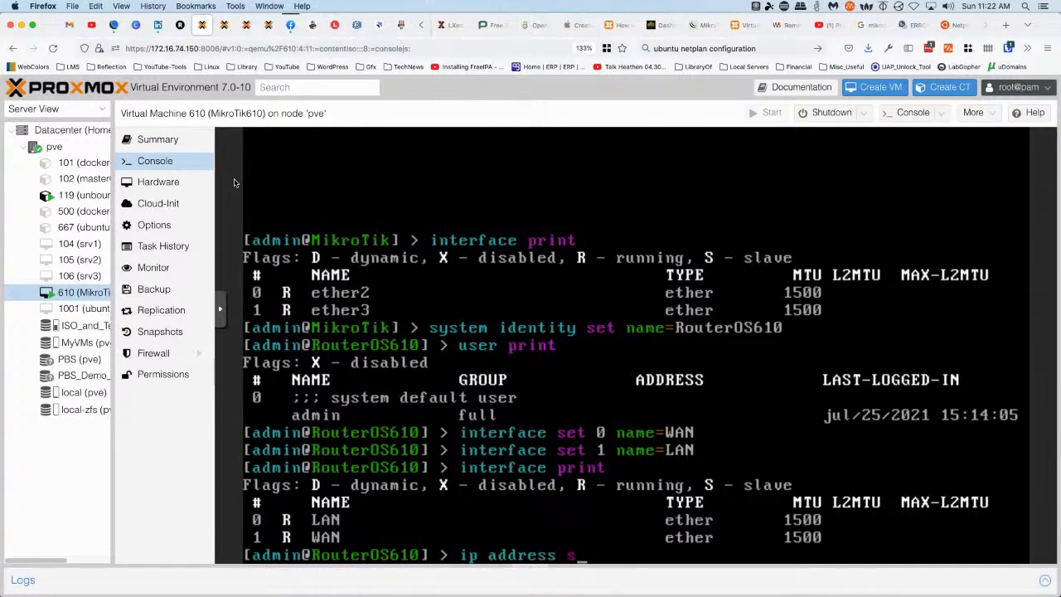
pyautogui.write('print')
pyautogui.press('Return')
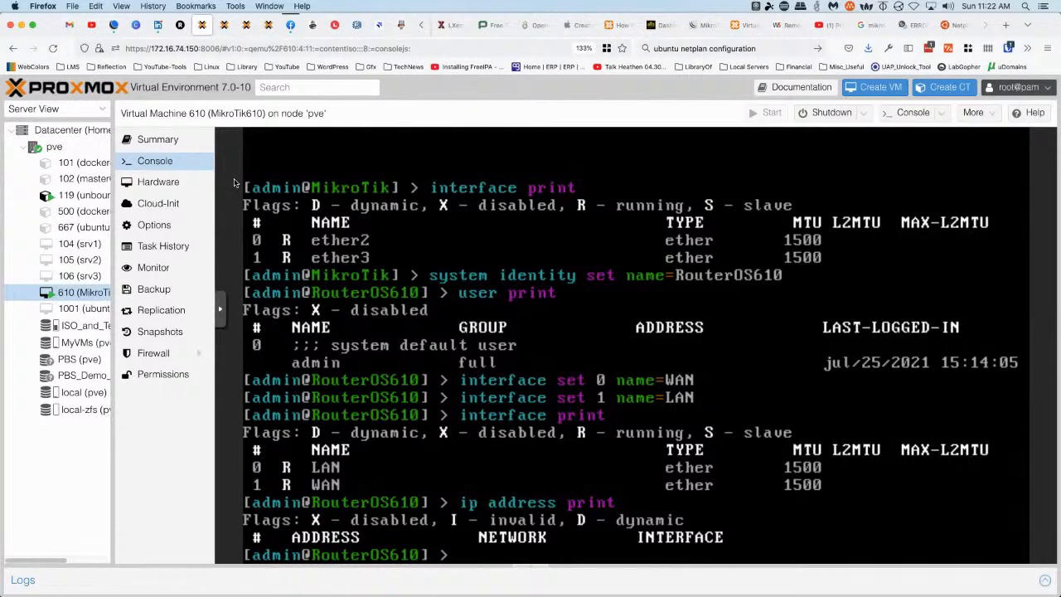
# Add 192.168.10.1 with netmask 255.255.255.0 on LAN and list addresses to confirm it
pyautogui.write('ip address')
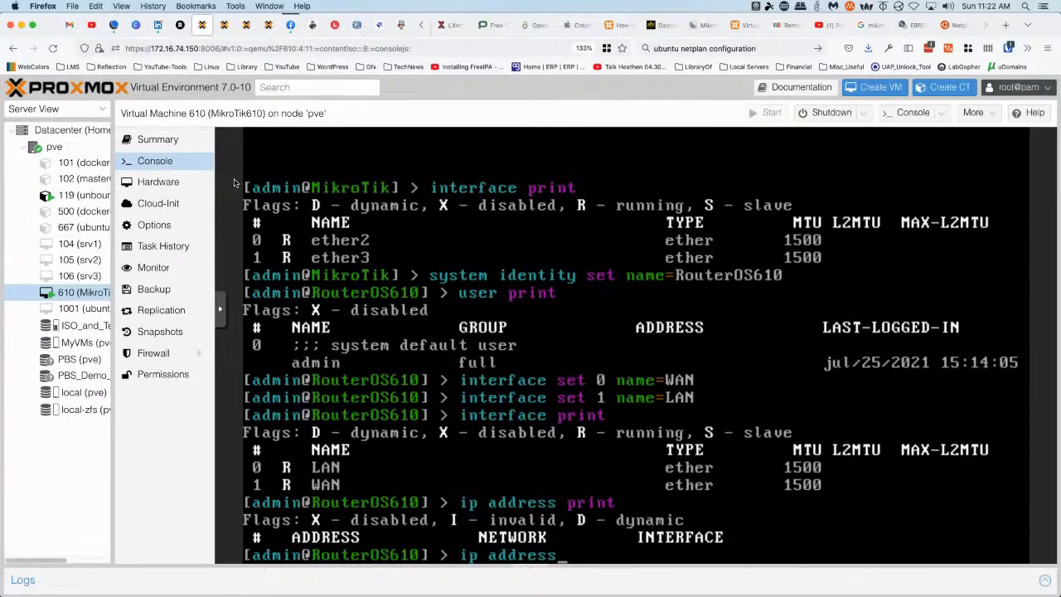
pyautogui.write(' add address=')
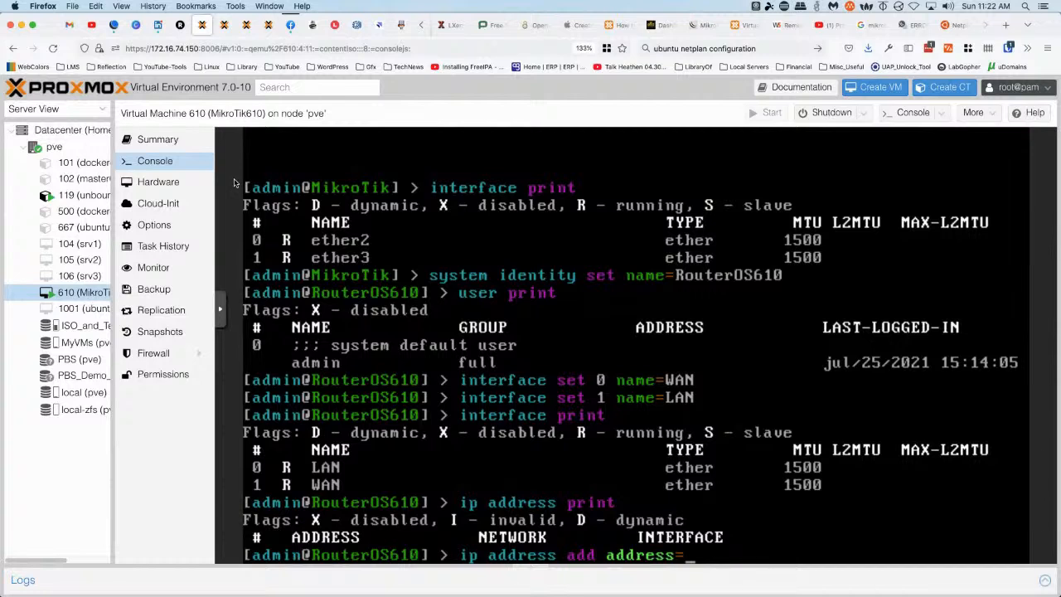
pyautogui.write('192.168.10.1')
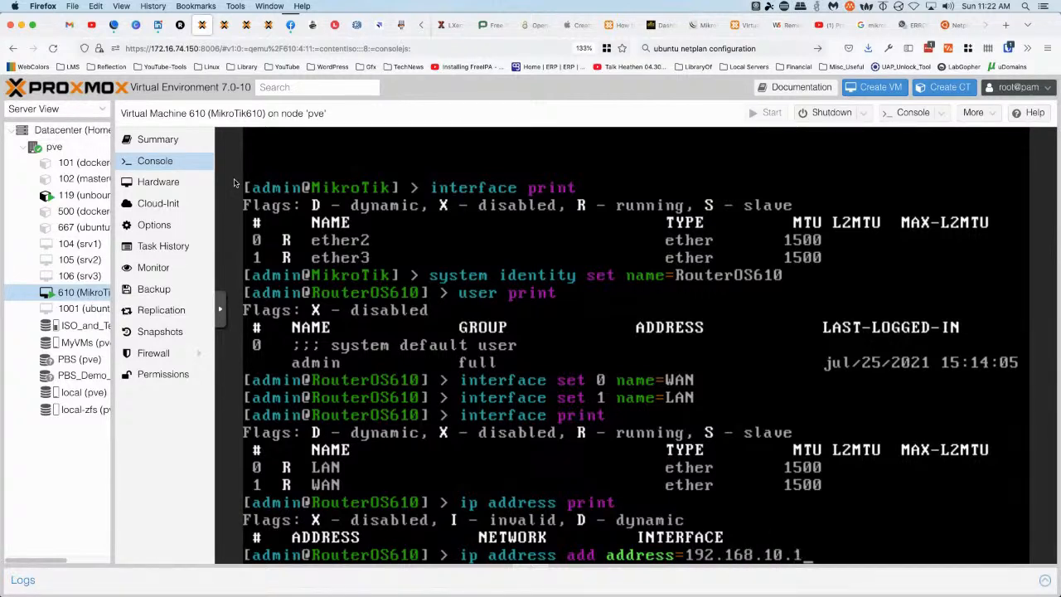
pyautogui.write(' \\ net')
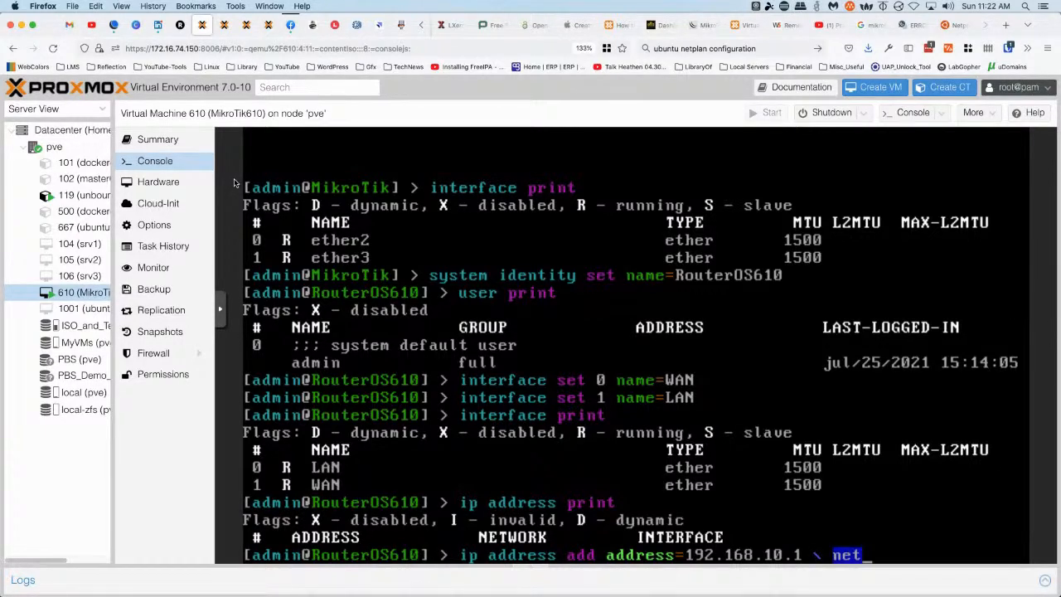
pyautogui.write('m')
pyautogui.press('Tab')
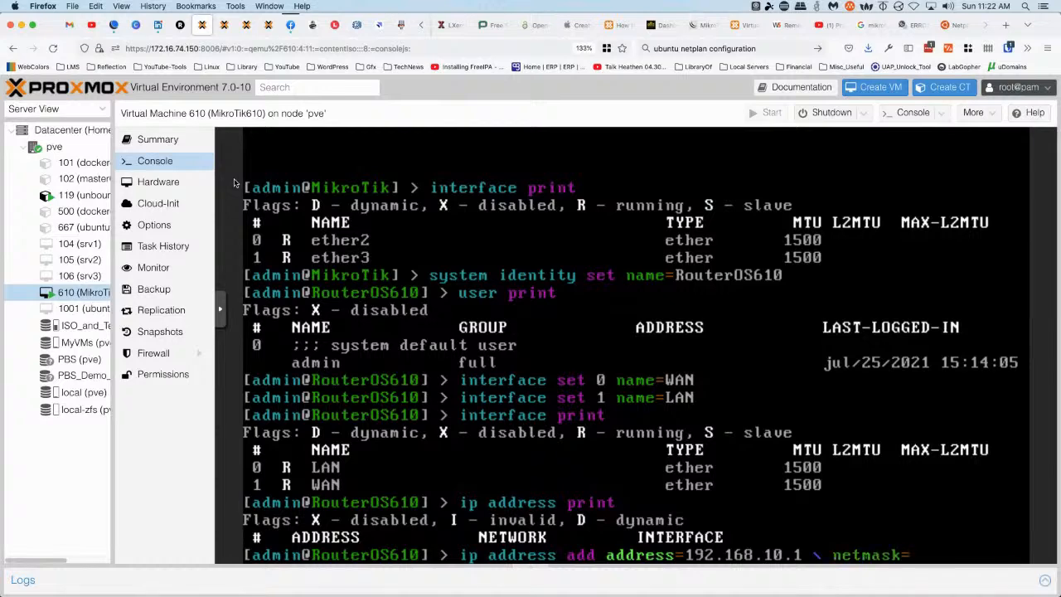
pyautogui.write('255.255.255.0')
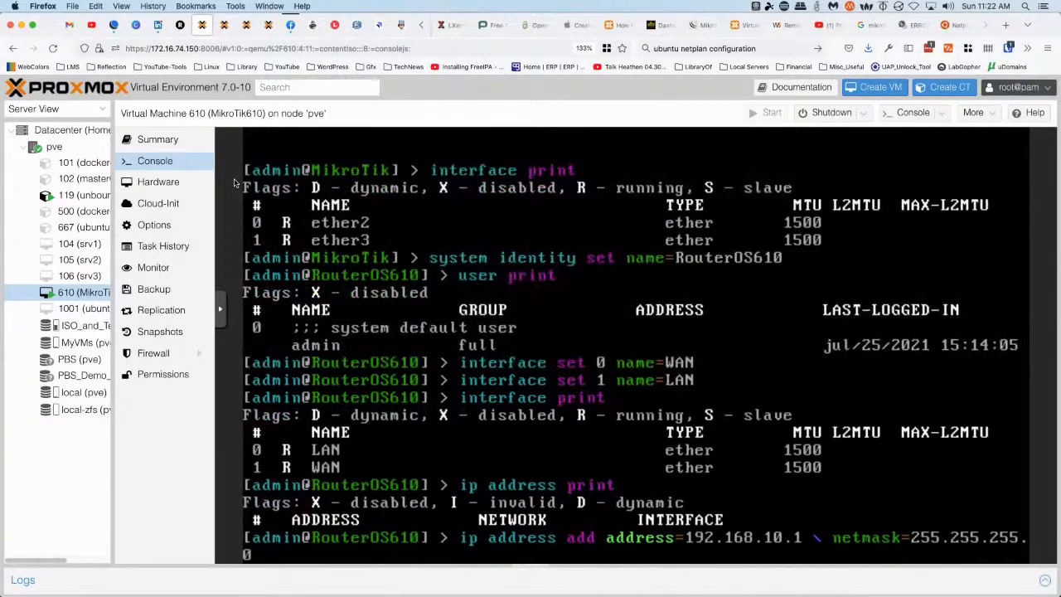
pyautogui.write(' int')
pyautogui.press('Tab')
pyautogui.write('LAN')
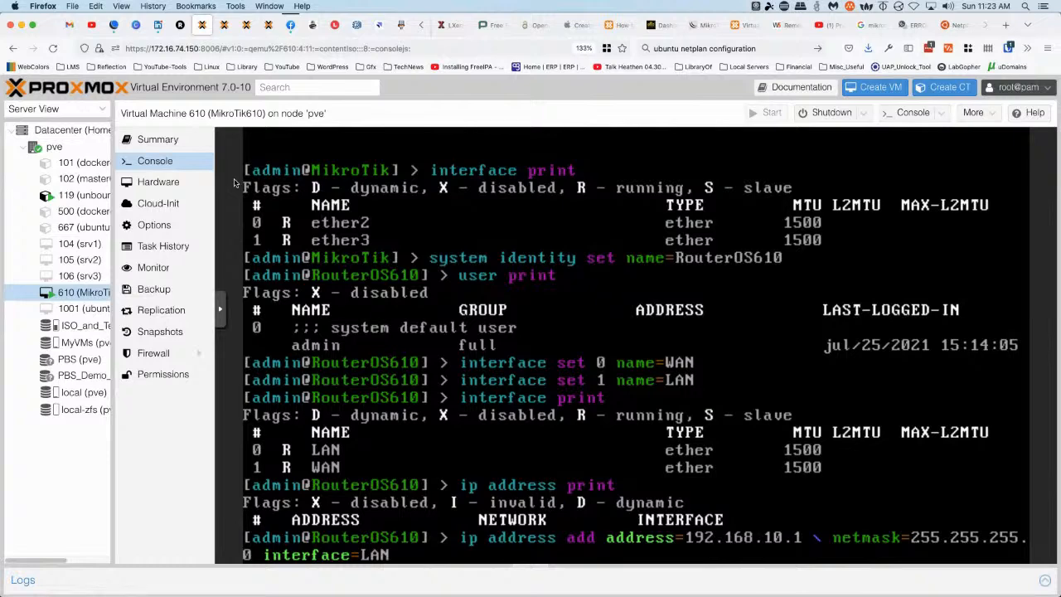
pyautogui.press('Return')
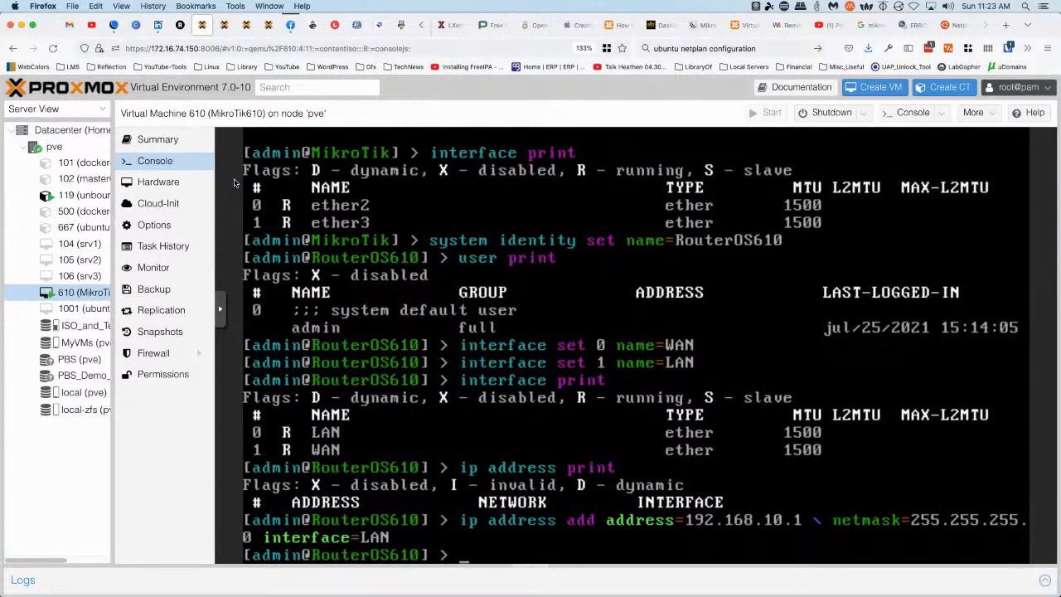
pyautogui.press('Up')
pyautogui.press('Up')
pyautogui.press('Return')
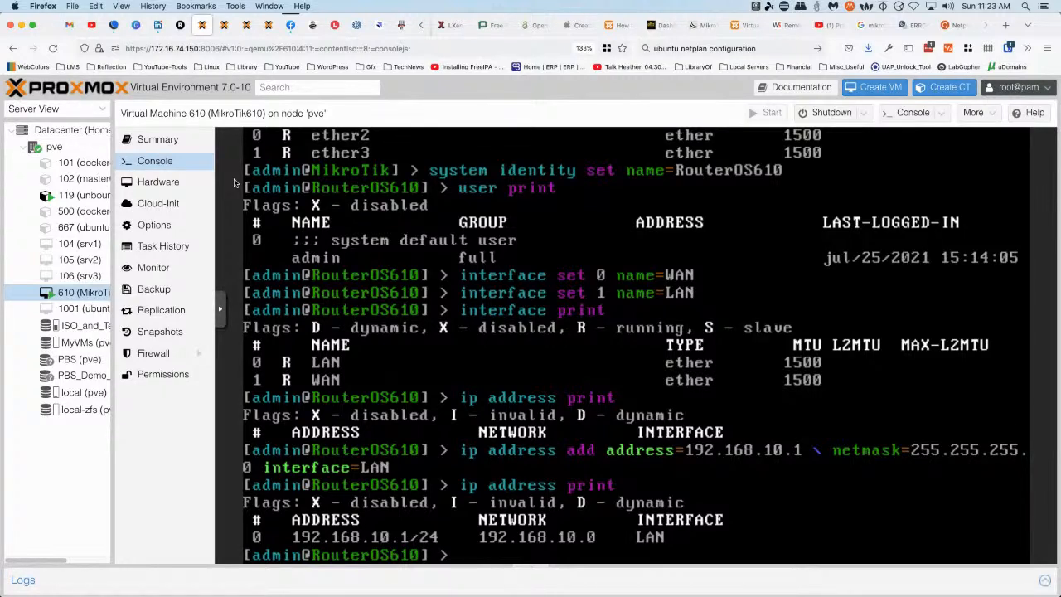
# Erase the half-typed static 172.16.74.235/255.255.255.0 address command and begin an 'ip dhcp-client' command
pyautogui.write('ip address add address=')
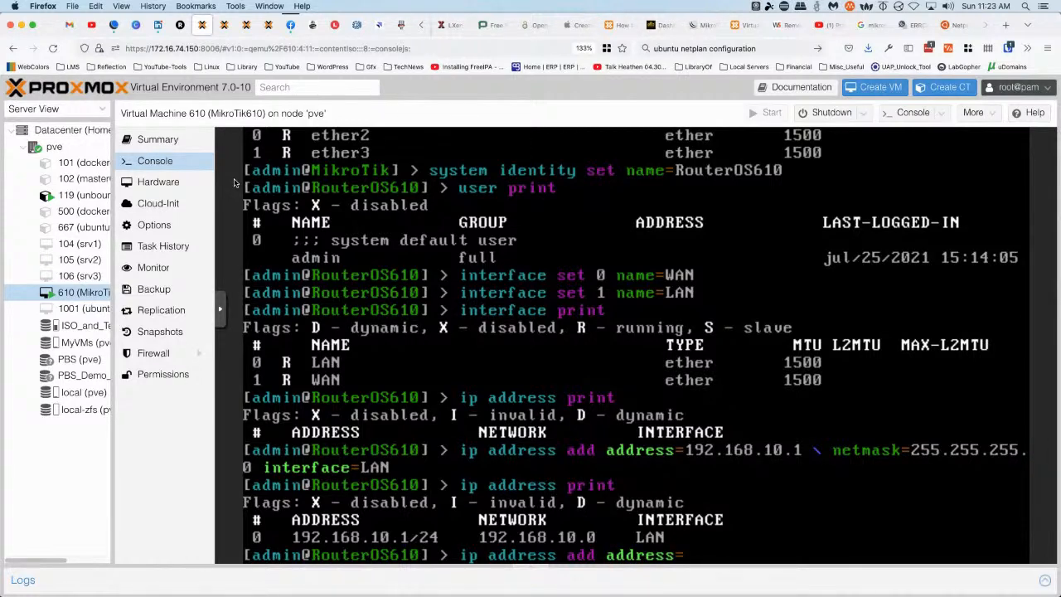
pyautogui.write('172')
pyautogui.press('BackSpace')
pyautogui.press('BackSpace')
pyautogui.write('72.16.74.235')
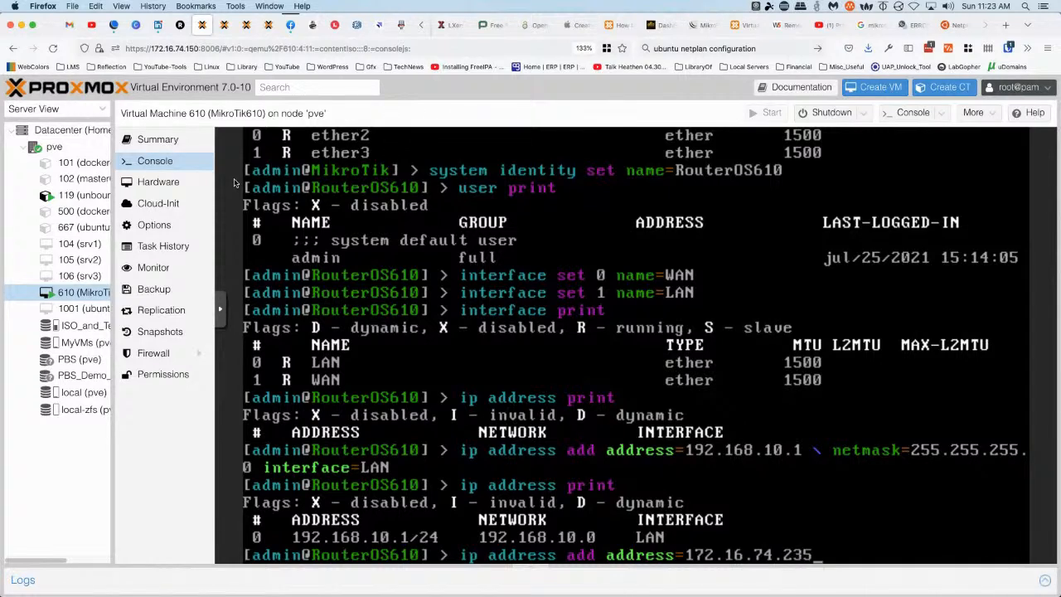
pyautogui.write(' \\ netmas')
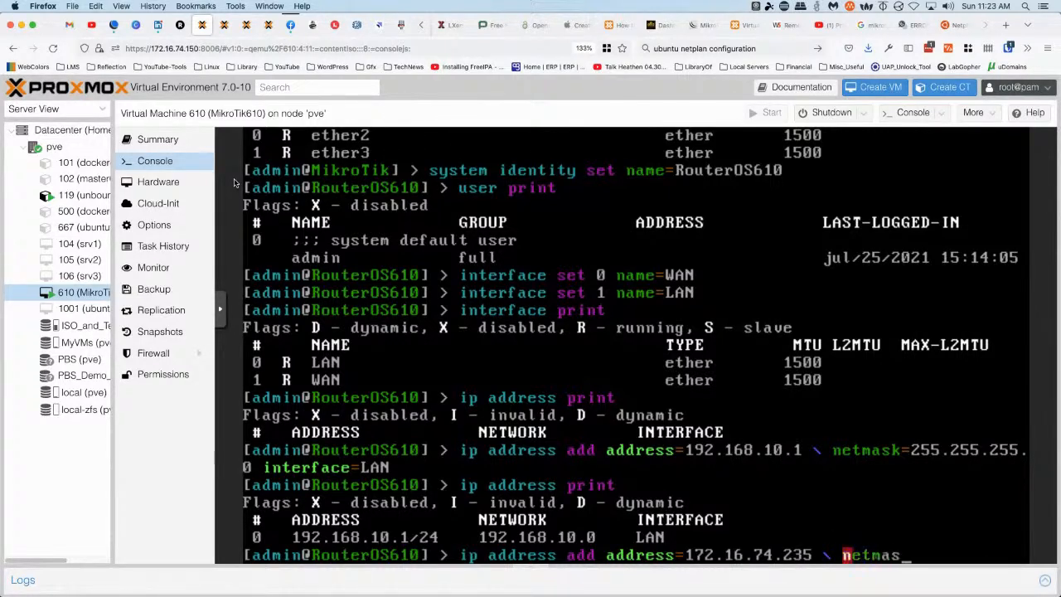
pyautogui.write('k=255.255.255.0')
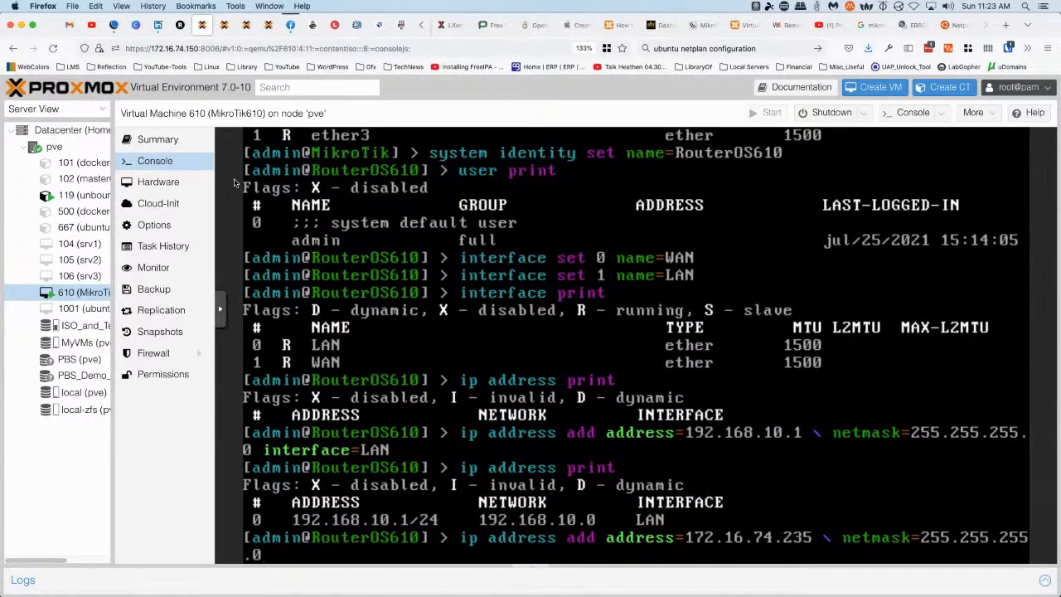
pyautogui.press('BackSpace')
pyautogui.press('BackSpace')
pyautogui.press('BackSpace')
pyautogui.press('BackSpace')
pyautogui.press('BackSpace')
pyautogui.press('BackSpace')
pyautogui.press('BackSpace')
pyautogui.press('BackSpace')
pyautogui.press('BackSpace')
pyautogui.press('BackSpace')
pyautogui.press('BackSpace')
pyautogui.press('BackSpace')
pyautogui.press('BackSpace')
pyautogui.press('BackSpace')
pyautogui.press('BackSpace')
pyautogui.press('BackSpace')
pyautogui.press('BackSpace')
pyautogui.press('BackSpace')
pyautogui.press('BackSpace')
pyautogui.press('BackSpace')
pyautogui.press('BackSpace')
pyautogui.press('BackSpace')
pyautogui.press('BackSpace')
pyautogui.press('BackSpace')
pyautogui.press('BackSpace')
pyautogui.press('BackSpace')
pyautogui.press('BackSpace')
pyautogui.press('BackSpace')
pyautogui.press('BackSpace')
pyautogui.press('BackSpace')
pyautogui.press('BackSpace')
pyautogui.press('BackSpace')
pyautogui.press('BackSpace')
pyautogui.press('BackSpace')
pyautogui.press('BackSpace')
pyautogui.press('BackSpace')
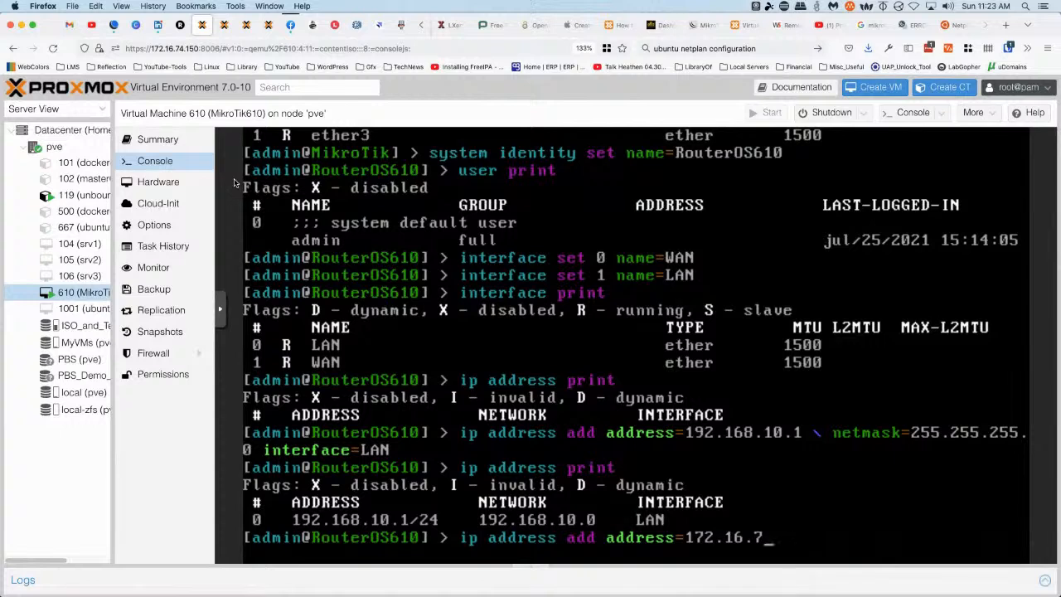
pyautogui.press('BackSpace')
pyautogui.press('BackSpace')
pyautogui.press('BackSpace')
pyautogui.press('BackSpace')
pyautogui.press('BackSpace')
pyautogui.press('BackSpace')
pyautogui.press('BackSpace')
pyautogui.press('BackSpace')
pyautogui.press('BackSpace')
pyautogui.press('BackSpace')
pyautogui.press('BackSpace')
pyautogui.press('BackSpace')
pyautogui.press('BackSpace')
pyautogui.press('BackSpace')
pyautogui.press('BackSpace')
pyautogui.press('BackSpace')
pyautogui.press('BackSpace')
pyautogui.press('BackSpace')
pyautogui.press('BackSpace')
pyautogui.press('BackSpace')
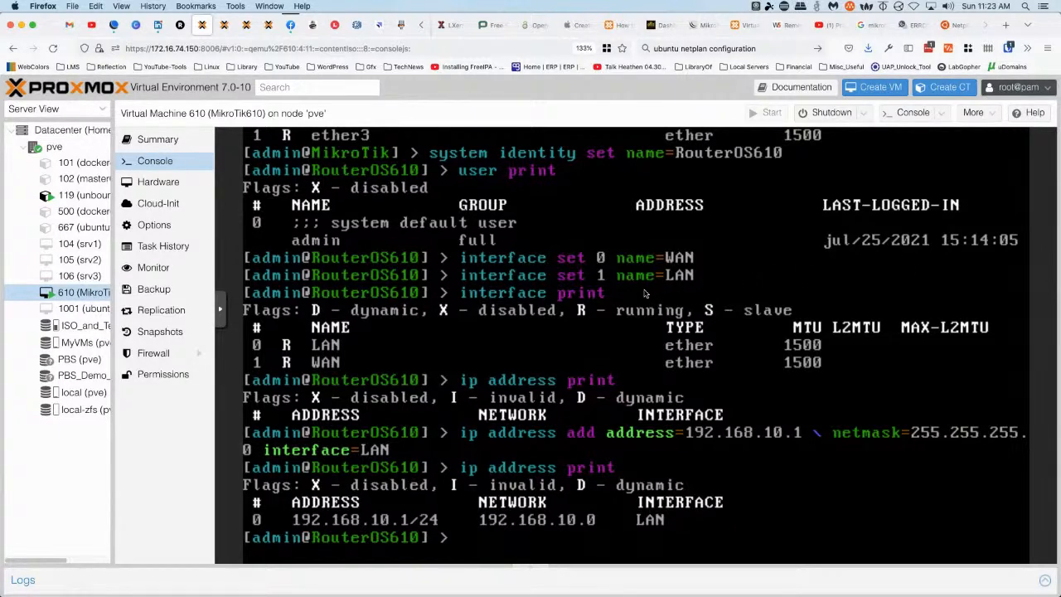
pyautogui.write('ip dhcp-cl')
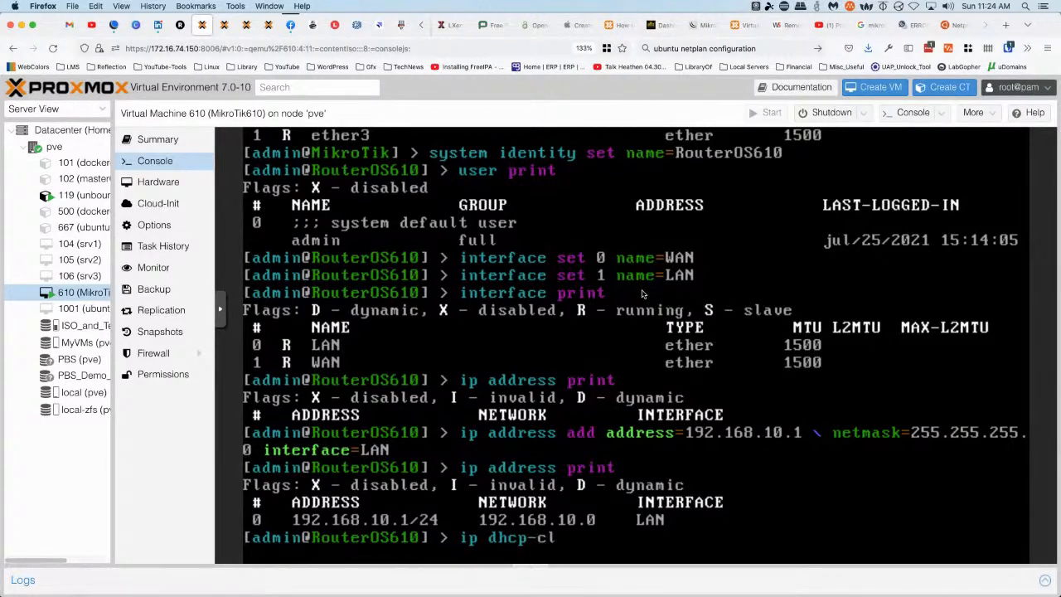
# Add an enabled DHCP client on the WAN interface
pyautogui.write('ient add')
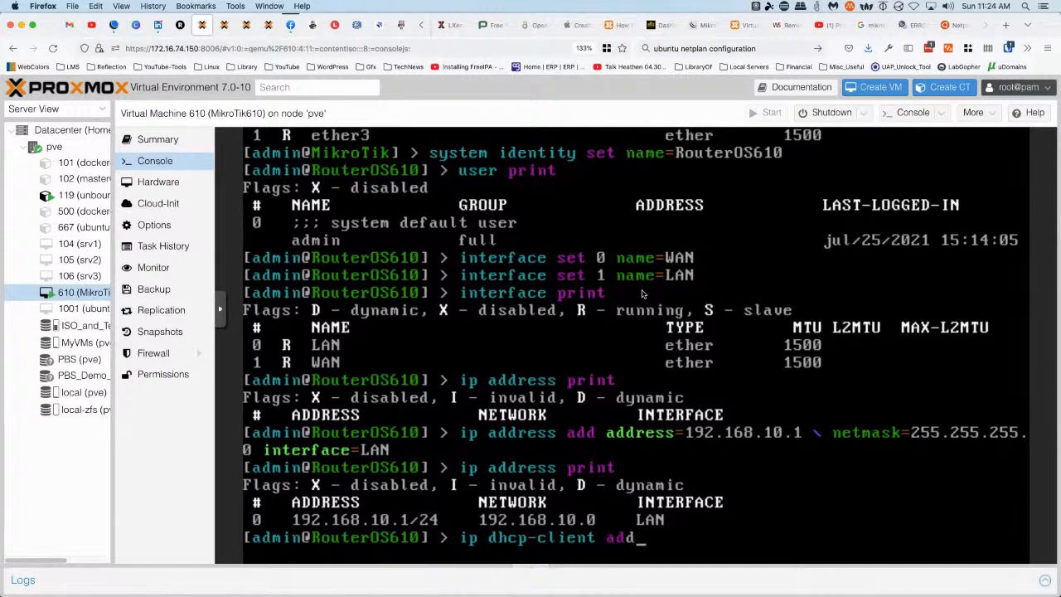
pyautogui.write(' disabled=no')
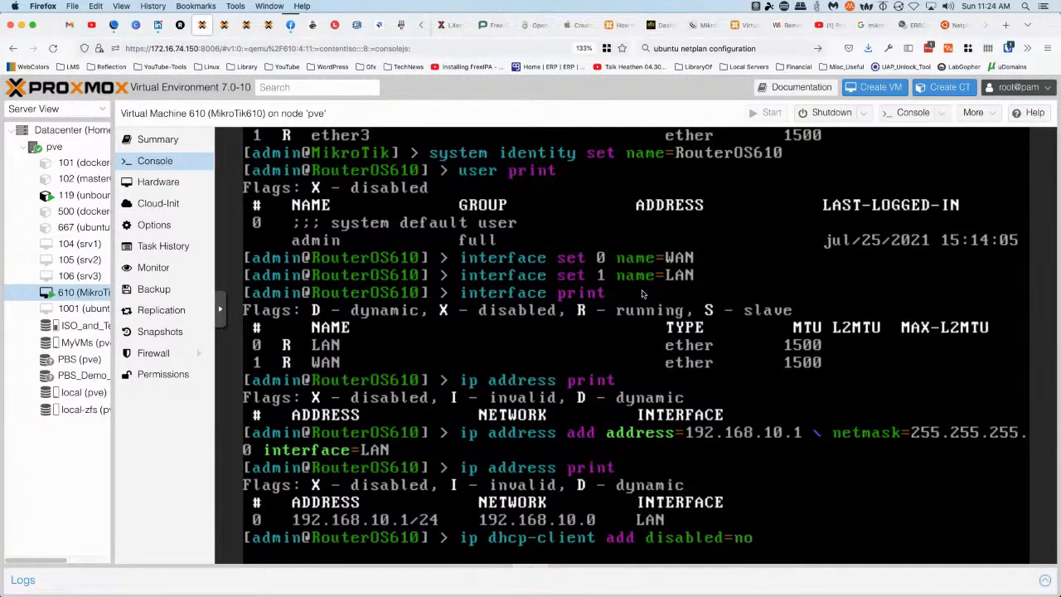
pyautogui.write(' interface=WAM')
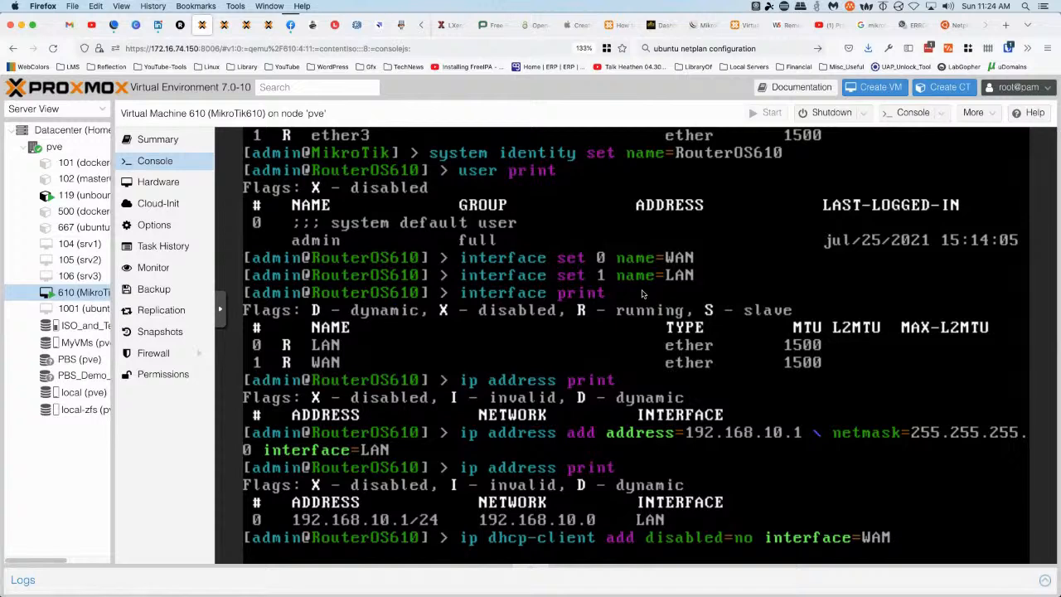
pyautogui.press('BackSpace')
pyautogui.write('N')
pyautogui.press('Return')
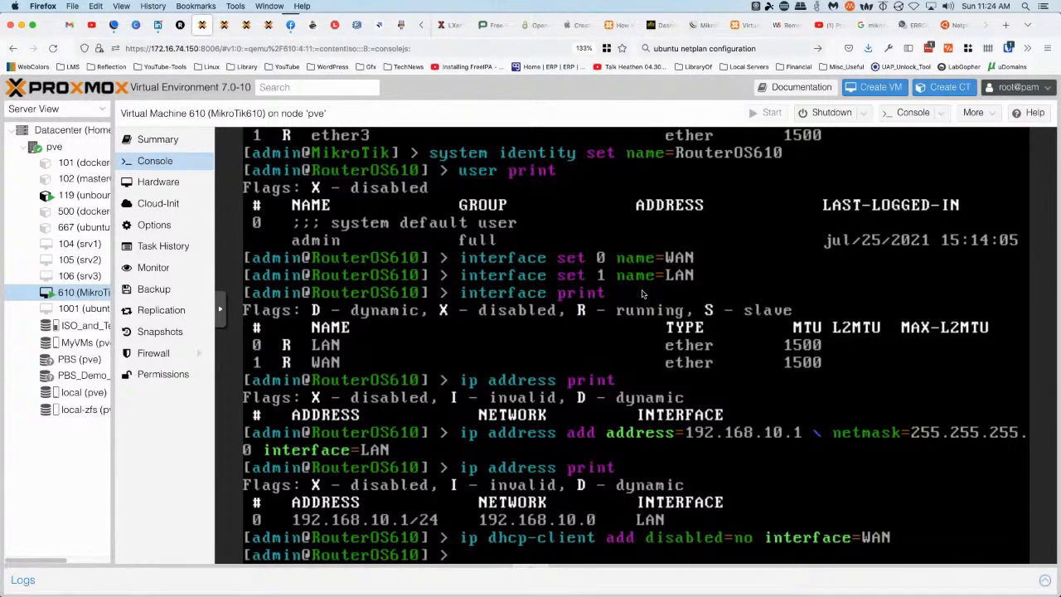
# List addresses to confirm WAN's 172.16.74.215/24 lease, then clear the console
pyautogui.press('Up')
pyautogui.press('Up')
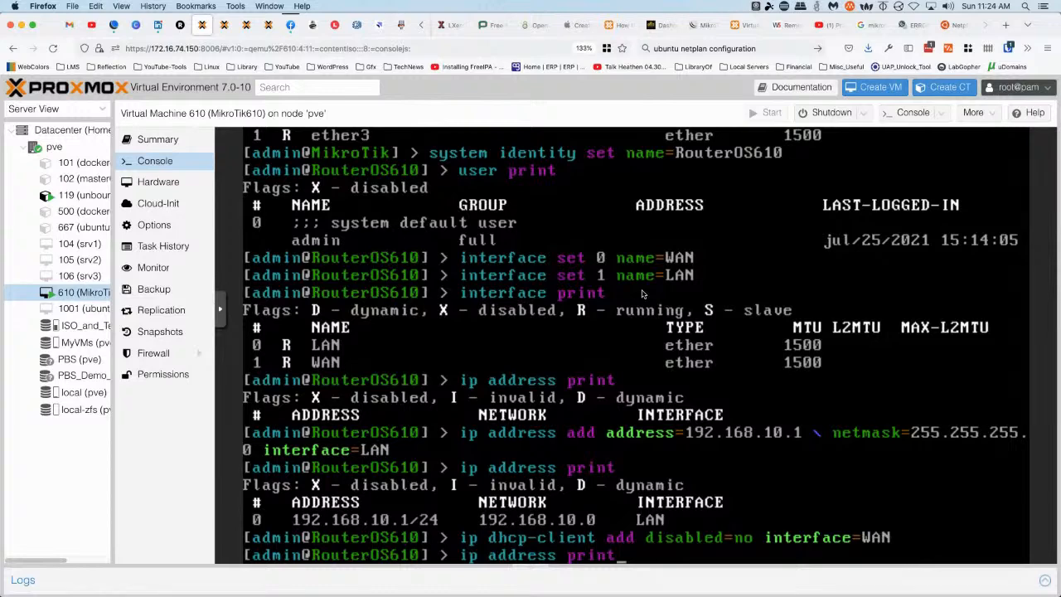
pyautogui.press('Return')
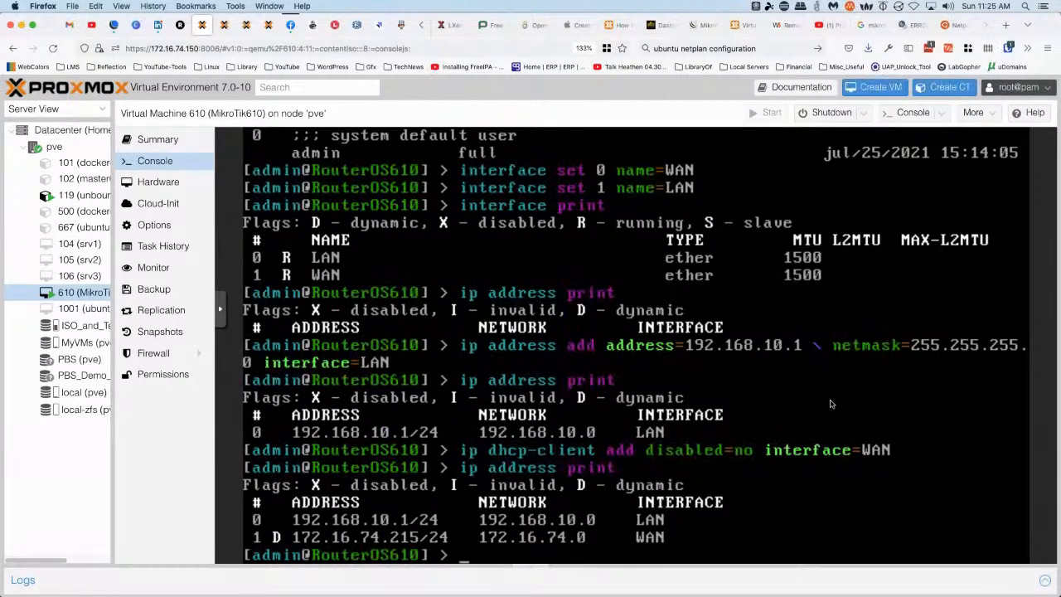
pyautogui.hotkey('ctrl', 'l')
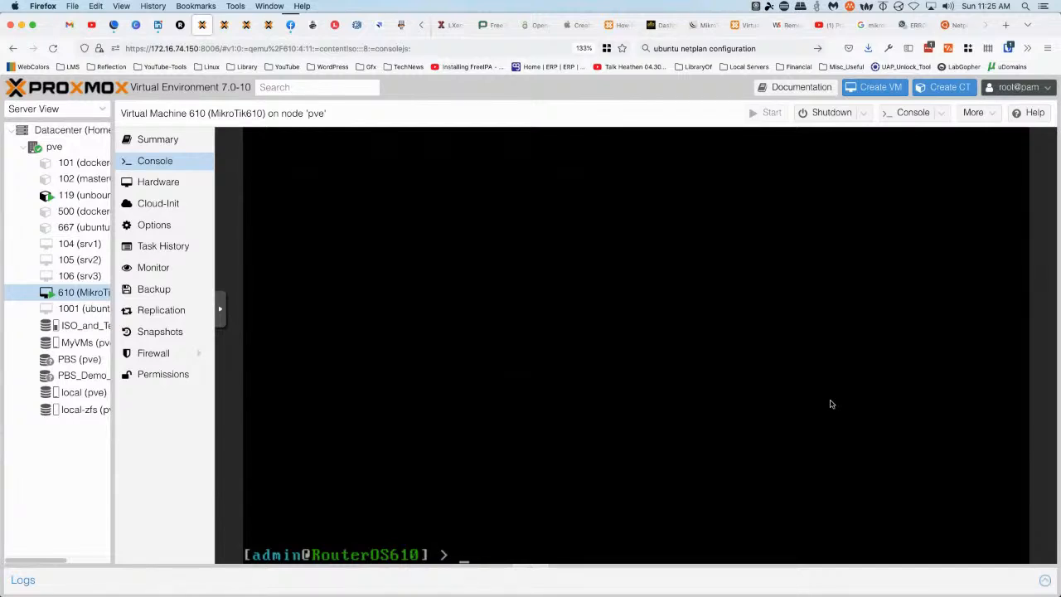
# Check the existing DHCP servers, then start 'ip dhcp-server setup' on the LAN interface
pyautogui.write('ip dhcp-server print')
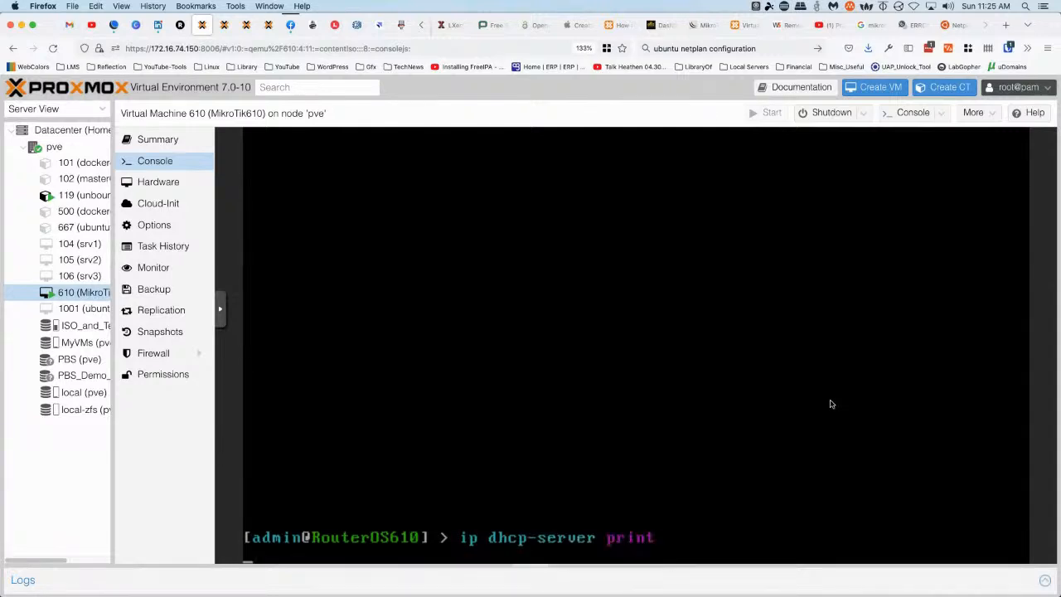
pyautogui.press('Return')
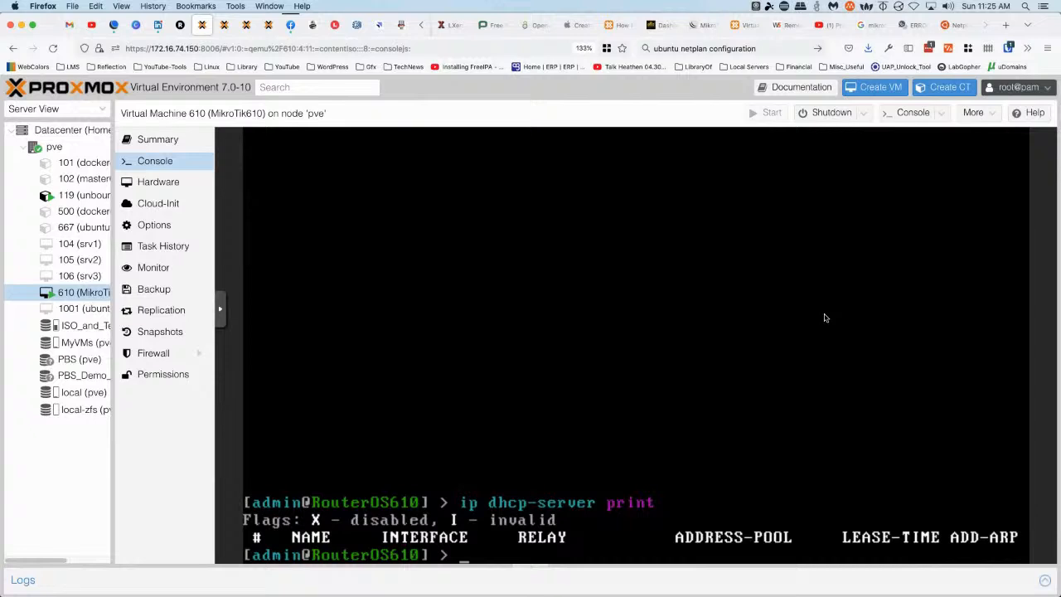
pyautogui.write('ip dhcp-server ')
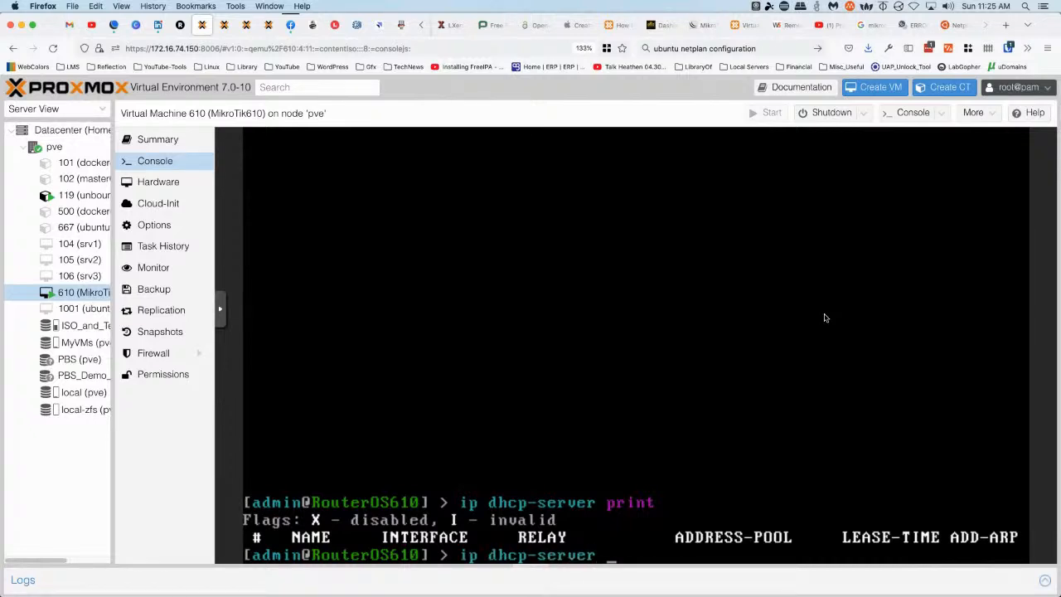
pyautogui.write('setup')
pyautogui.press('Return')
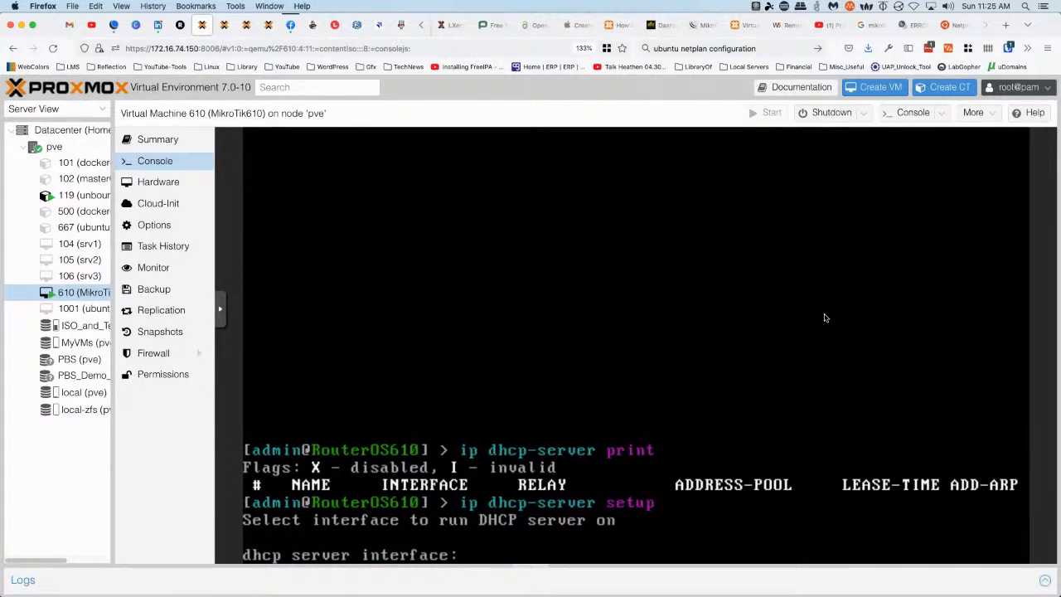
pyautogui.write('LAN')
pyautogui.press('Return')
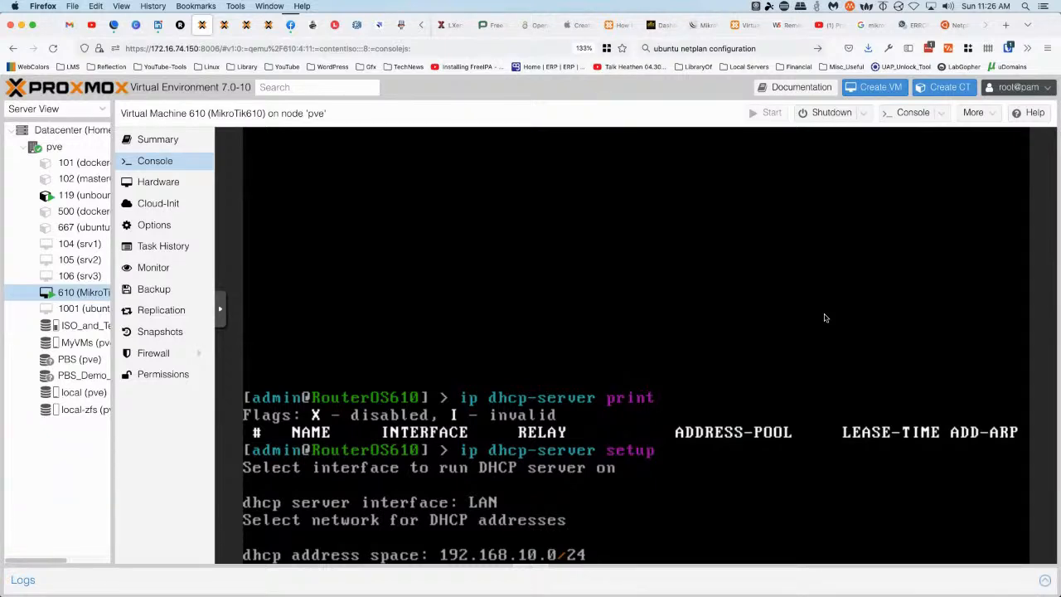
# Accept space 192.168.10.0/24, gateway 192.168.10.1, pool .2–.254, add DNS 8.8.8.8, keep 3d leases
pyautogui.press('Return')
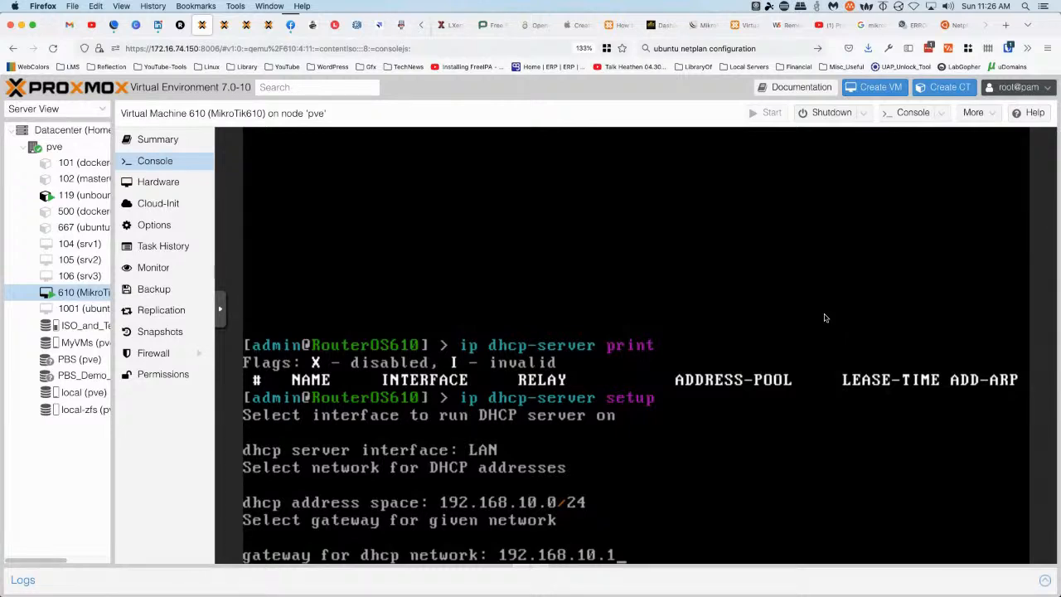
pyautogui.press('Return')
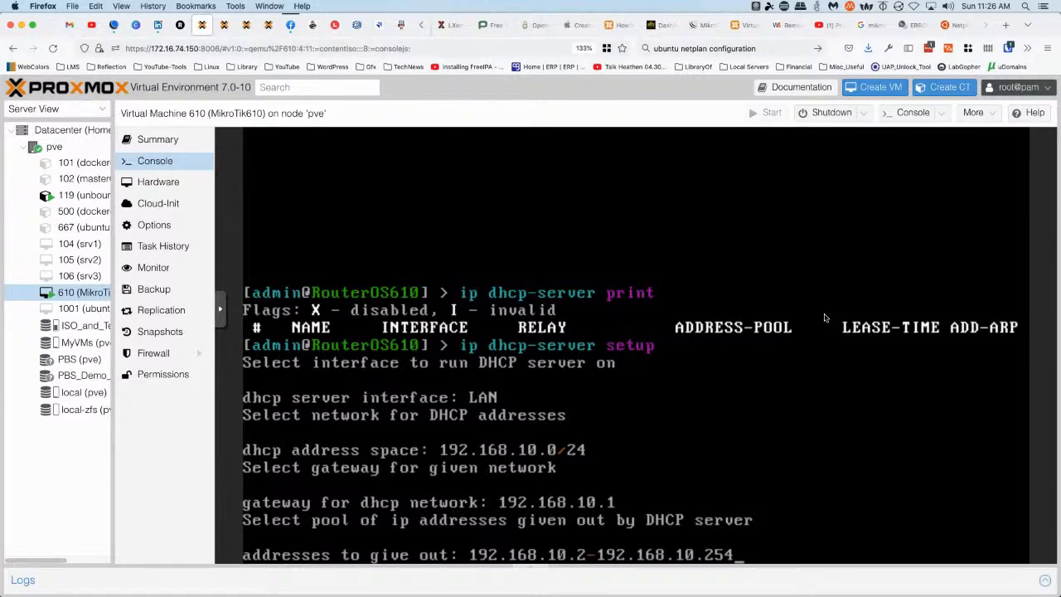
pyautogui.press('Return')
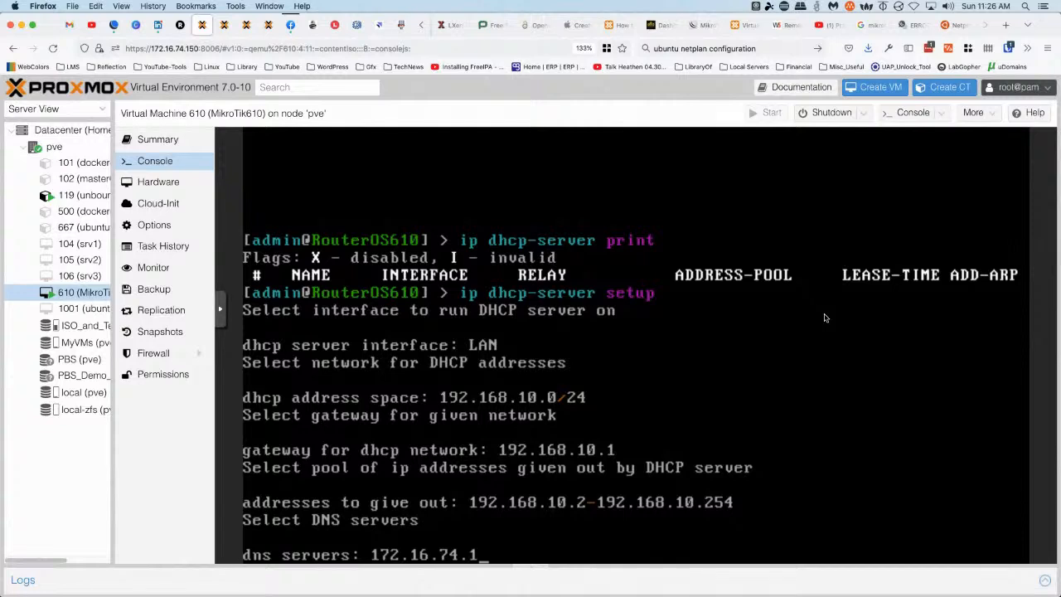
pyautogui.write(',8.8.8.8')
pyautogui.press('Return')
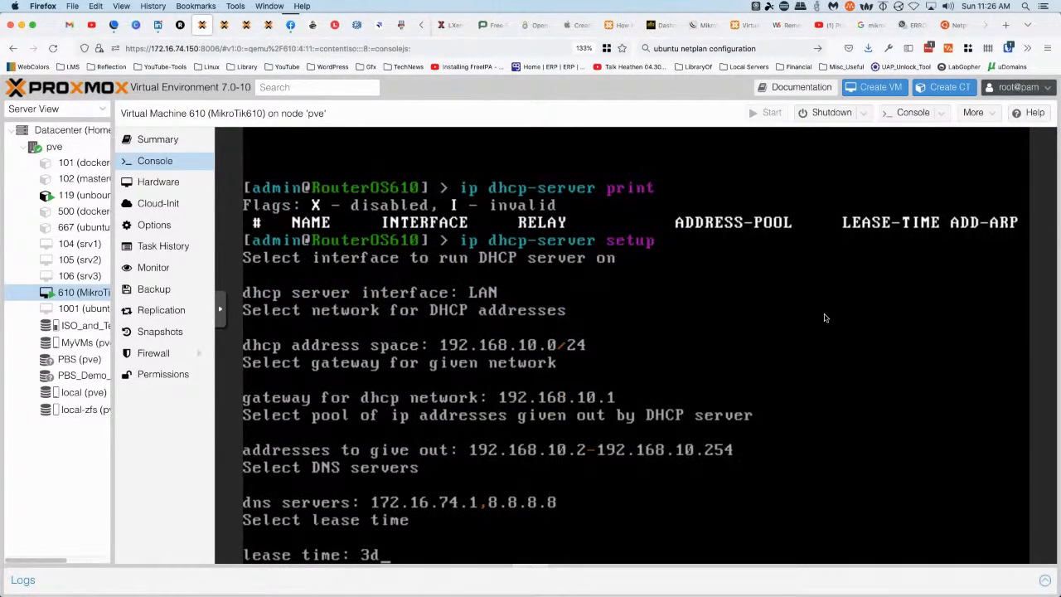
pyautogui.press('Return')
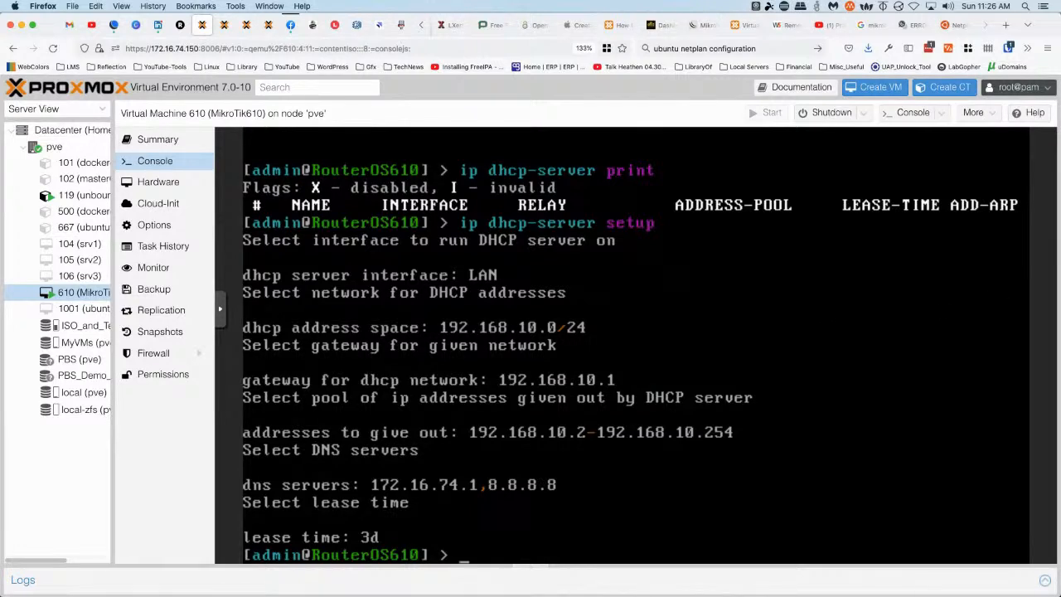
# Print the DHCP server list to verify dhcp1 exists
pyautogui.write('ip dhcp-s')
pyautogui.press('Tab')
pyautogui.write('print')
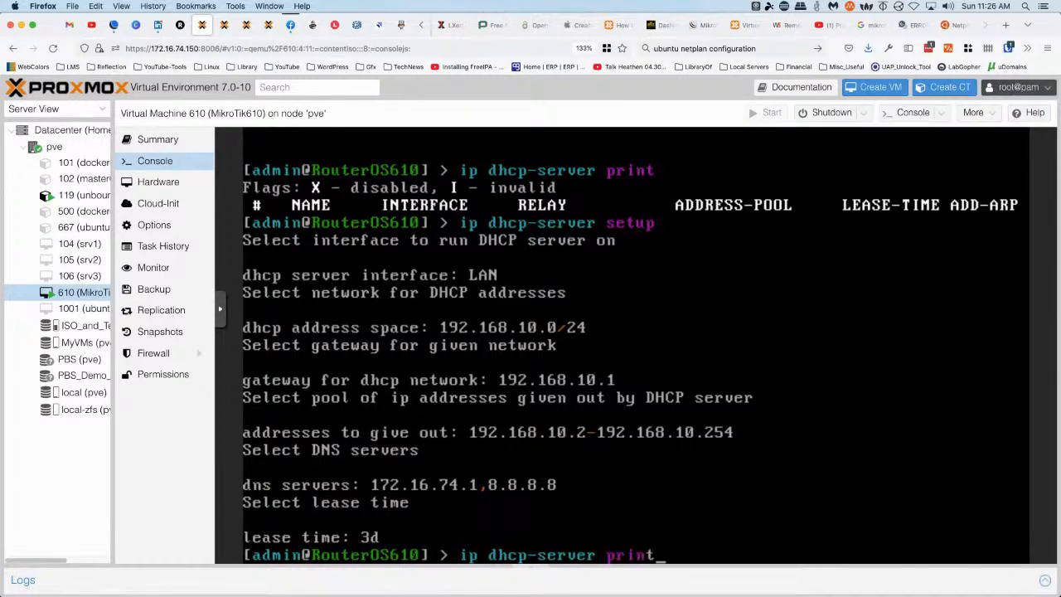
pyautogui.press('Return')
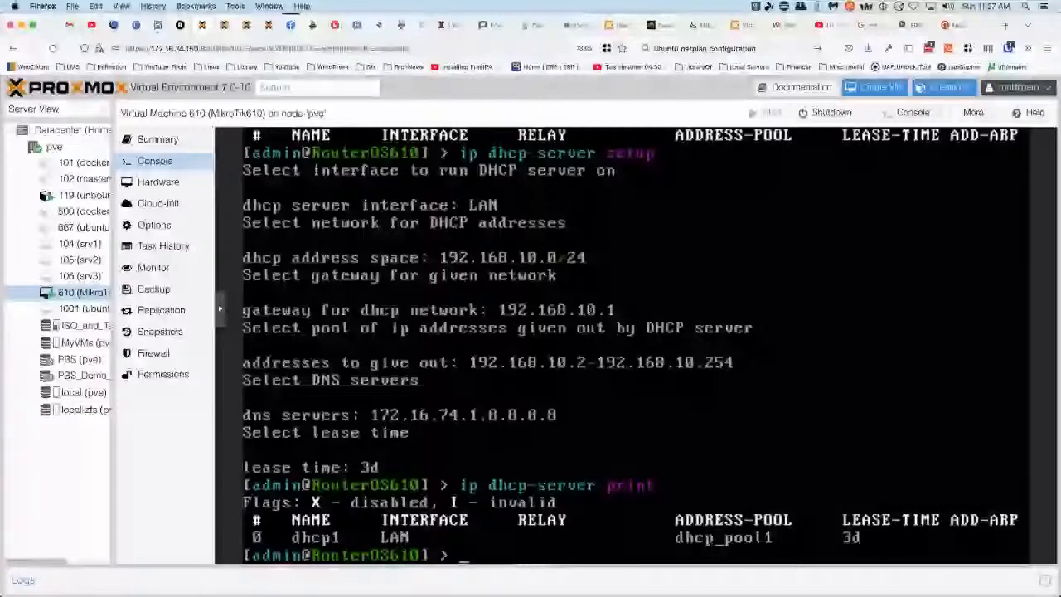
# Select container 667 (ubuntutest) in the resource tree
pyautogui.click(83, 227)
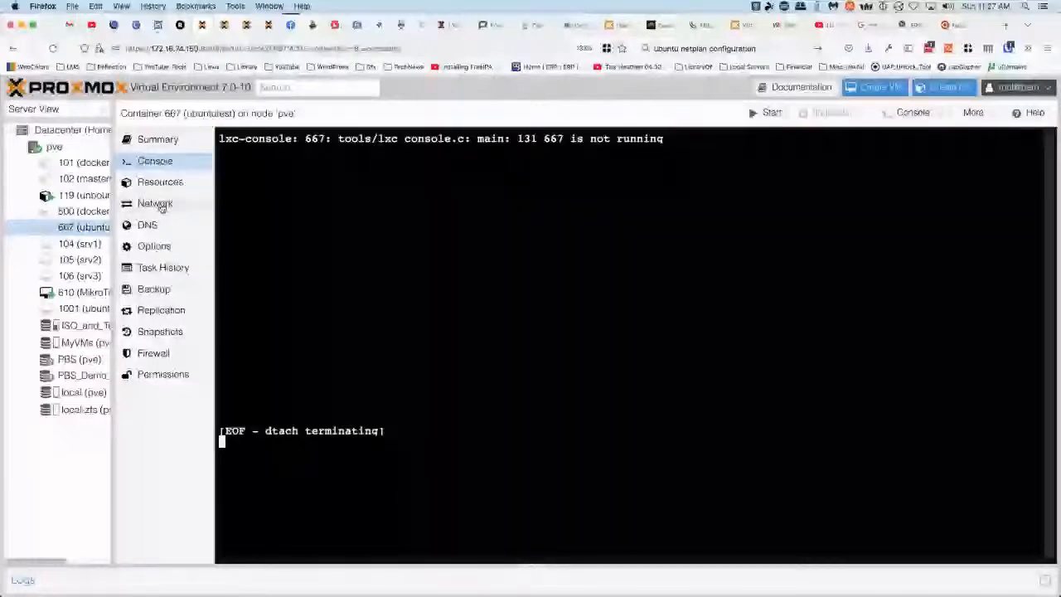
# Disable the firewall on container 667's net0 network device
pyautogui.click(160, 205)
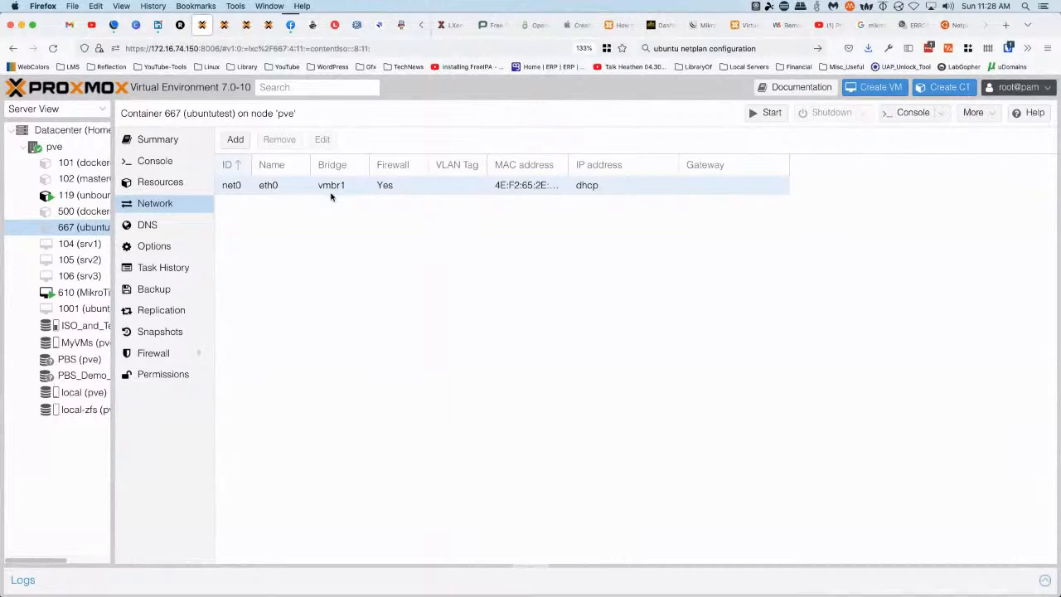
pyautogui.click(385, 187)
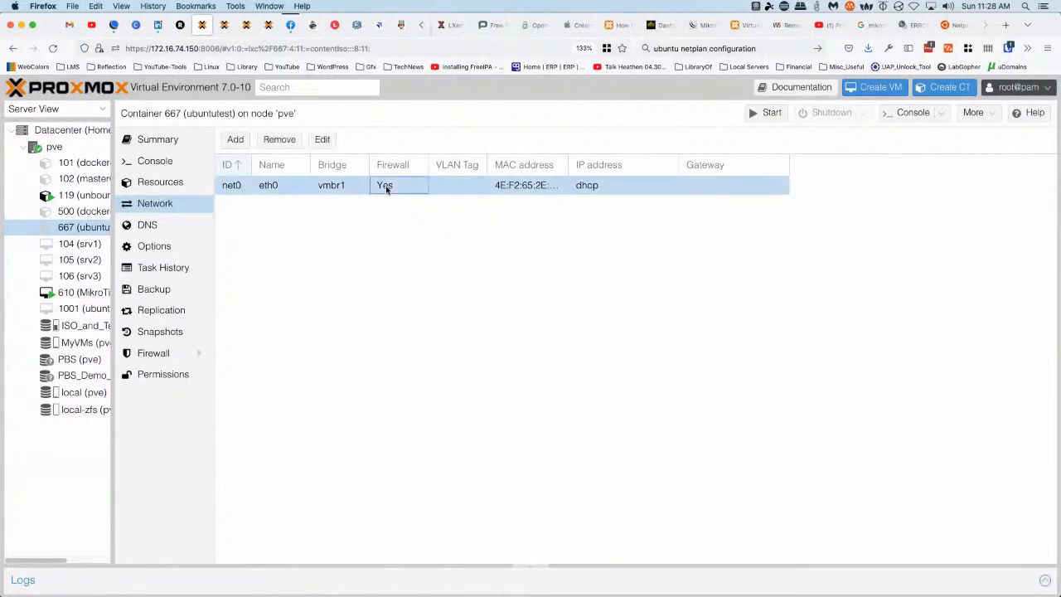
pyautogui.doubleClick(385, 187)
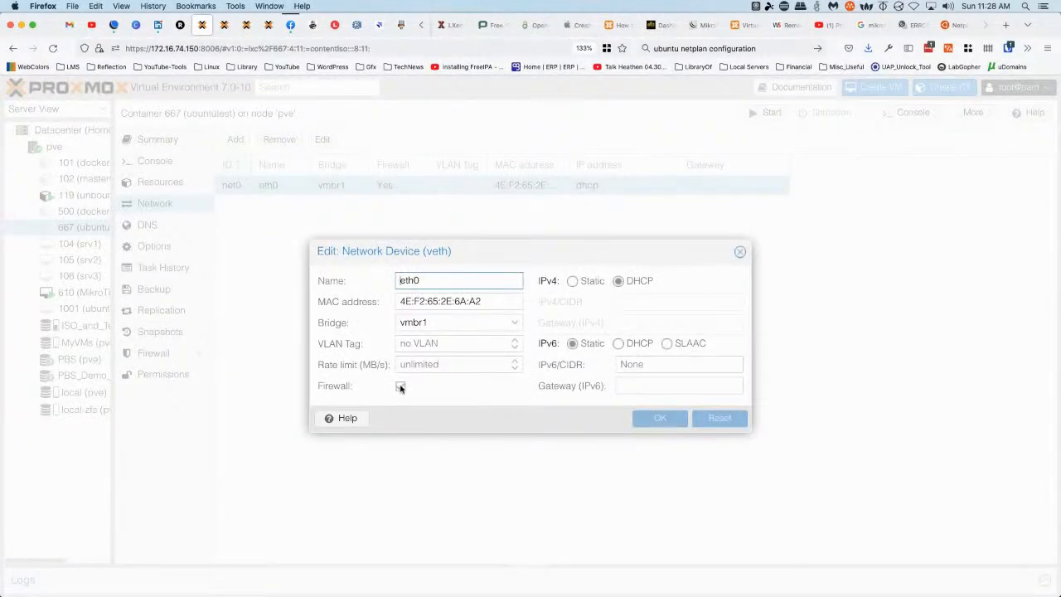
pyautogui.click(401, 387)
pyautogui.click(646, 419)
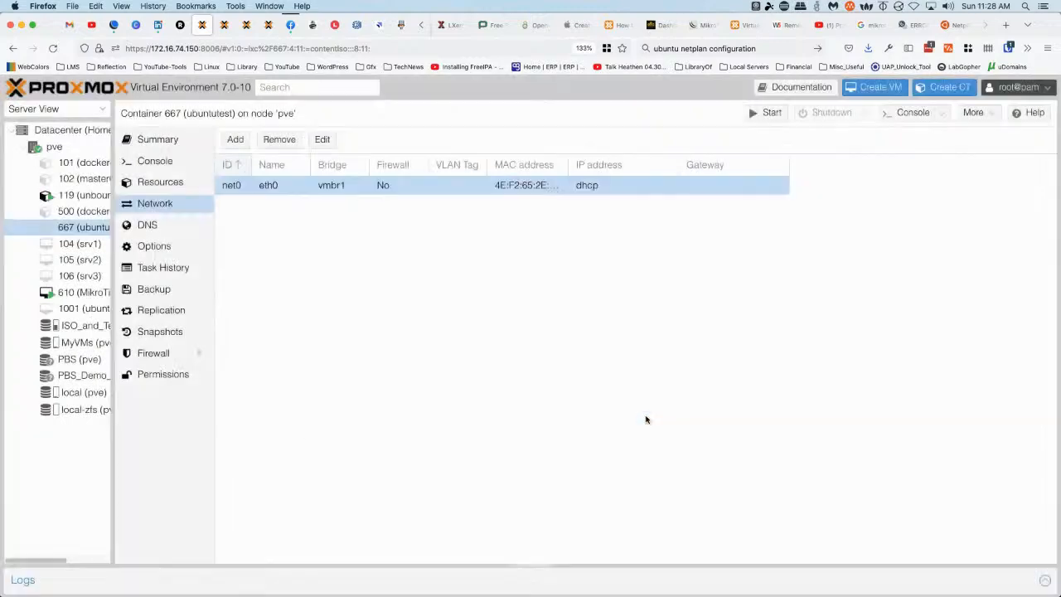
# Show container 667's console and start the container
pyautogui.click(164, 162)
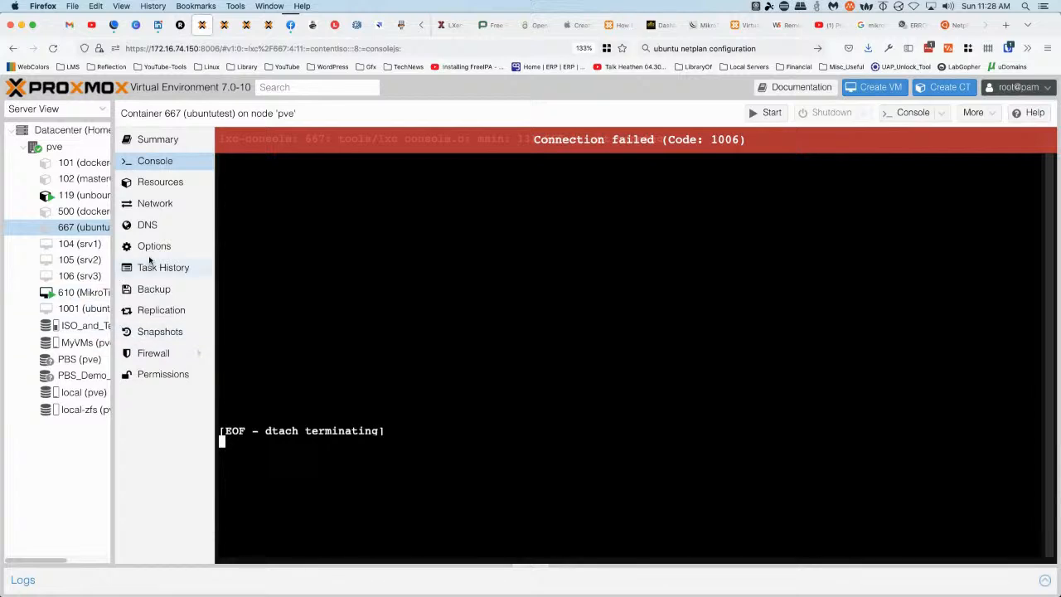
pyautogui.rightClick(80, 229)
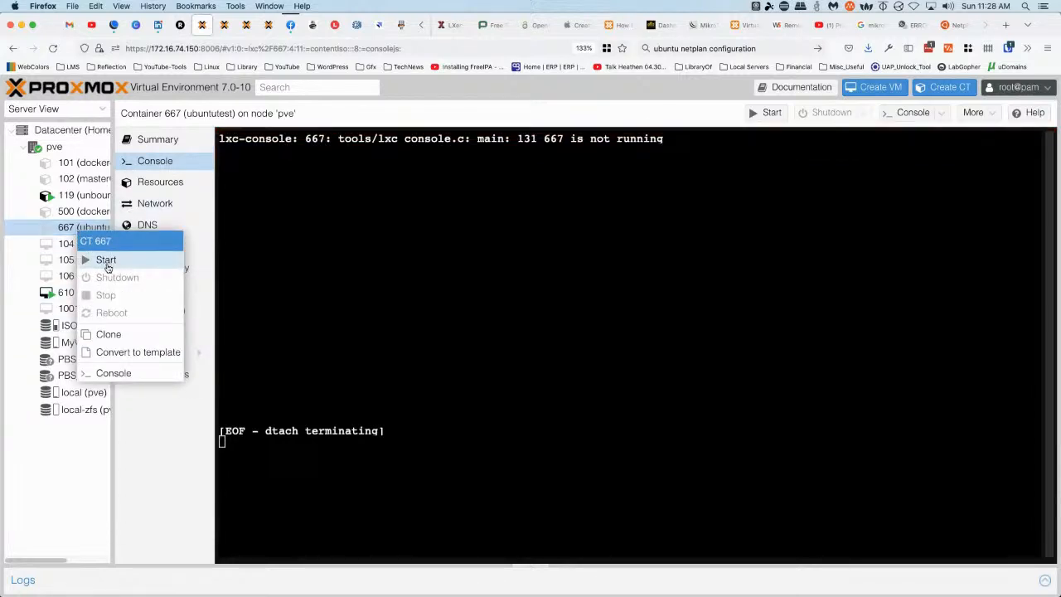
pyautogui.click(395, 274)
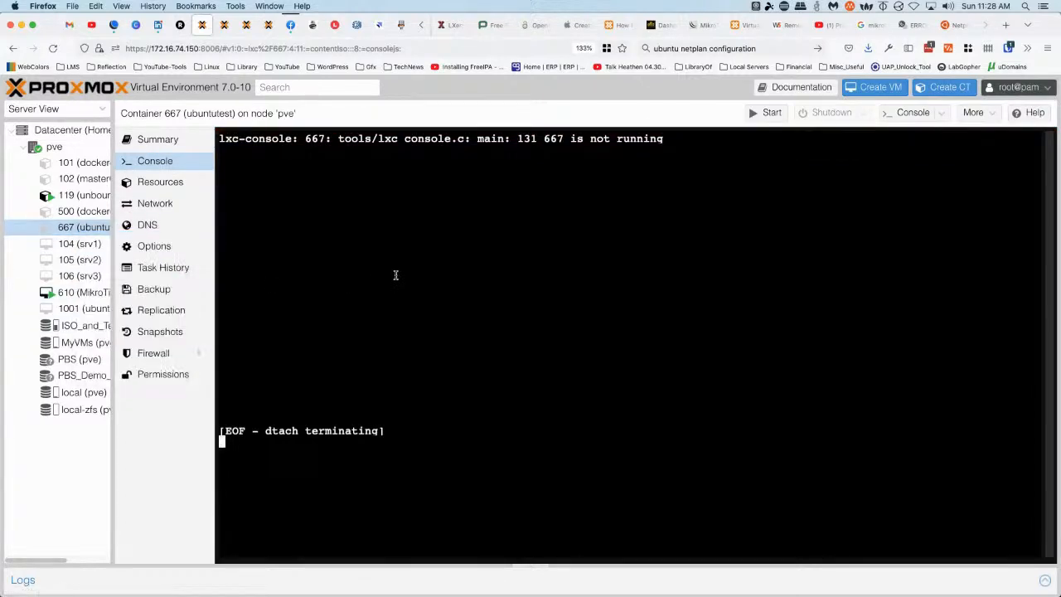
pyautogui.rightClick(80, 232)
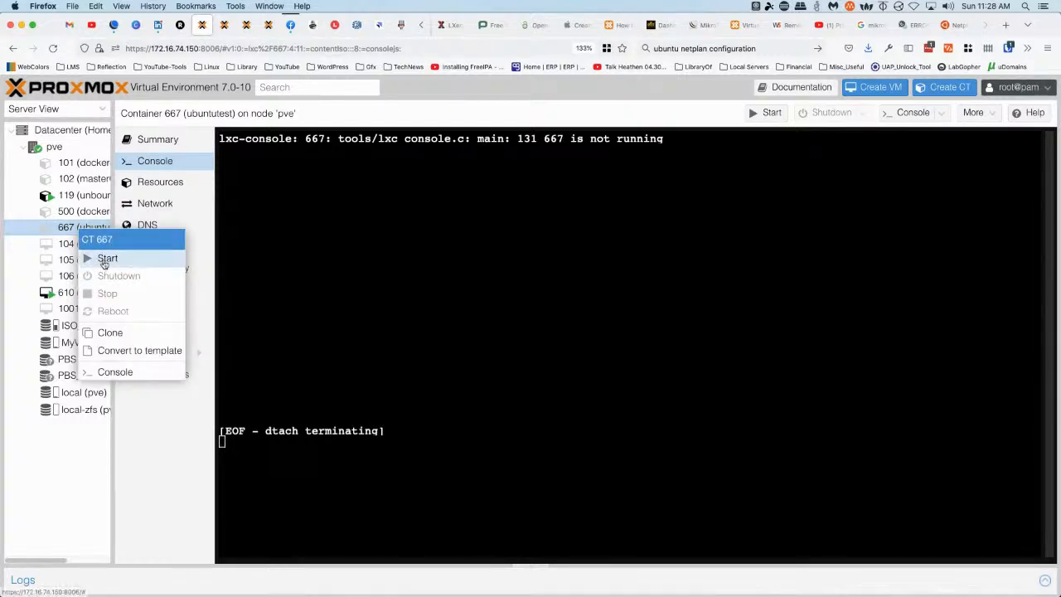
pyautogui.click(104, 258)
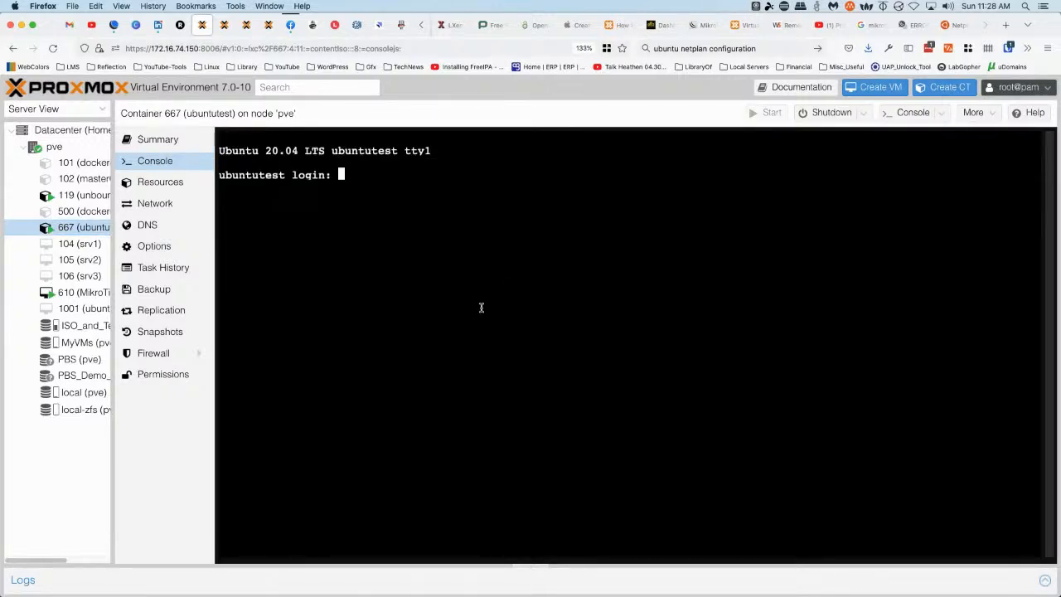
# Log in as root and run 'ip a' to see the 192.168.10.254 DHCP lease
pyautogui.write('root')
pyautogui.press('Return')
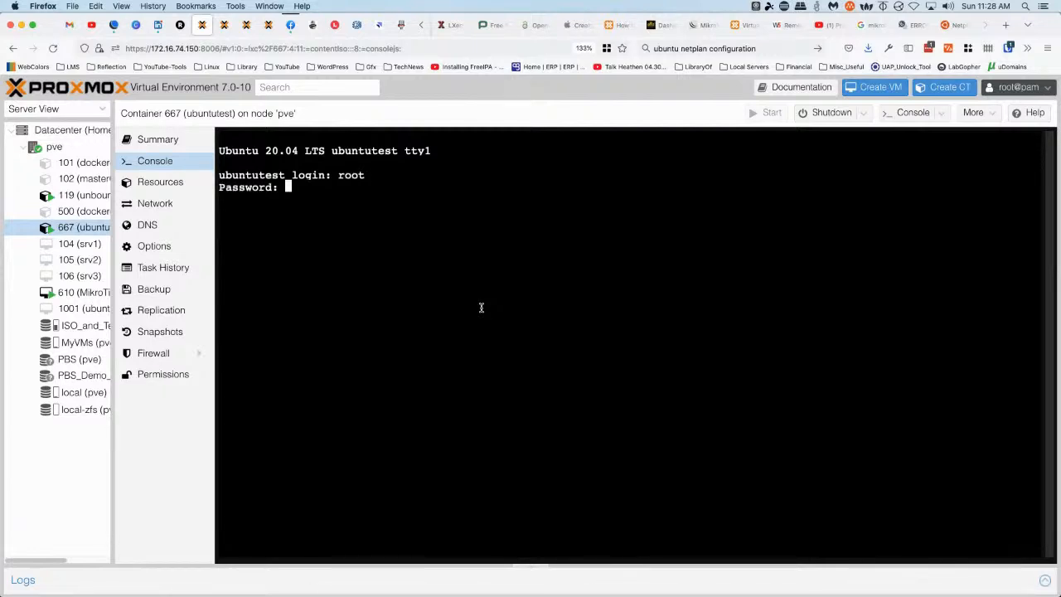
pyautogui.press('Return')
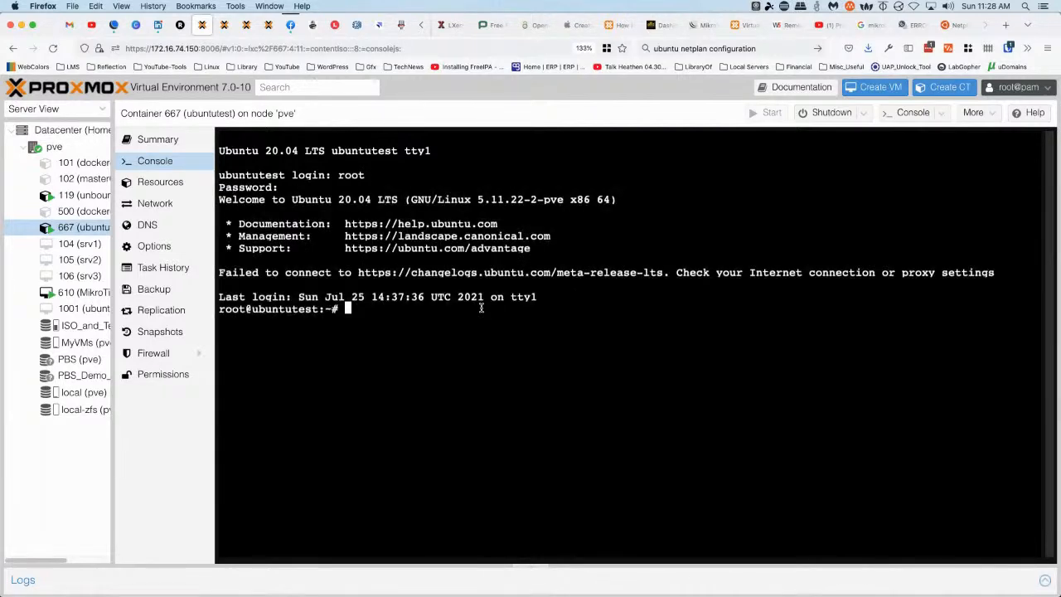
pyautogui.write('ip a')
pyautogui.press('Return')
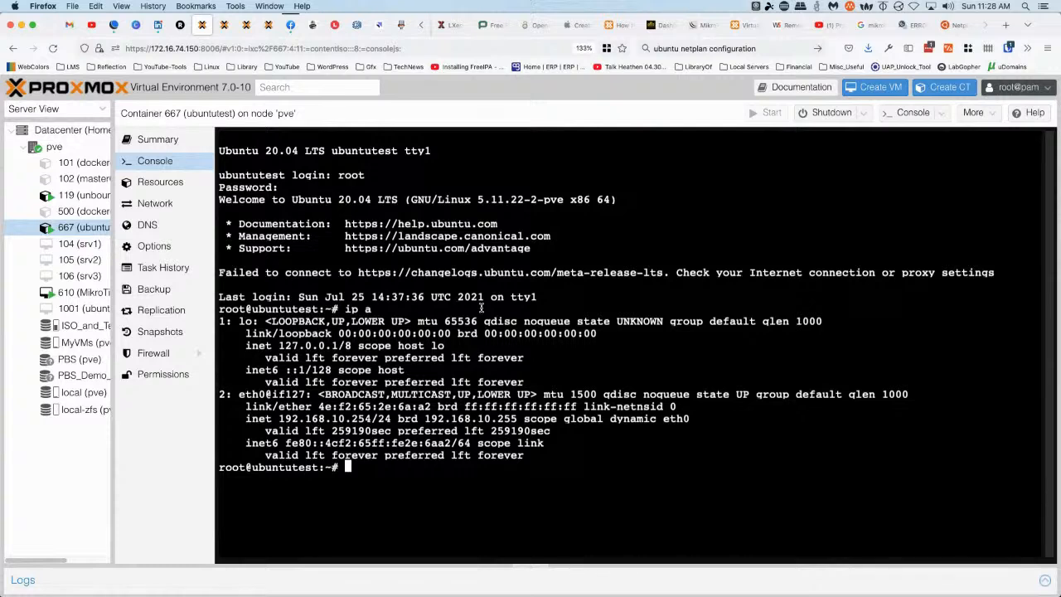
# Ping gateway 192.168.10.1 successfully, then ping 172.16.74.1, which gets no replies
pyautogui.write('ping 192.168.10.1')
pyautogui.press('Return')
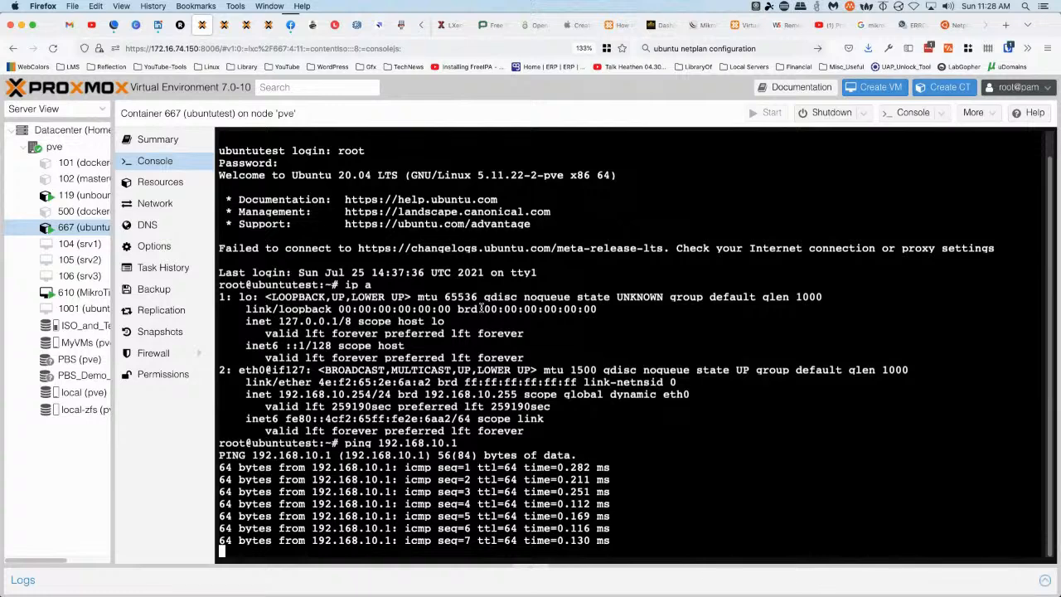
pyautogui.hotkey('ctrl', 'c')
pyautogui.write('p')
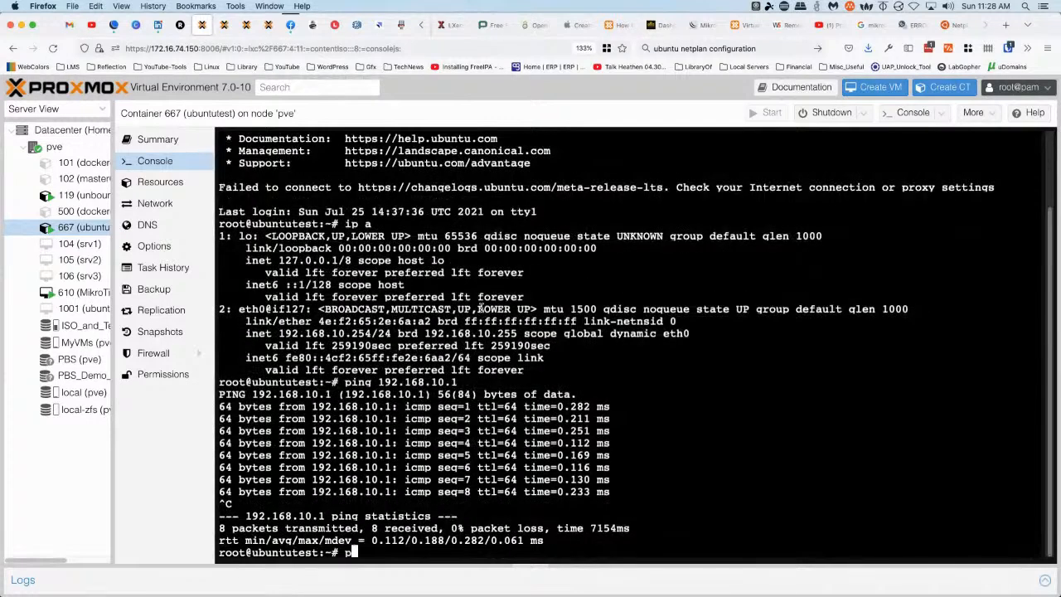
pyautogui.write('ing 172.16.74.1')
pyautogui.press('Return')
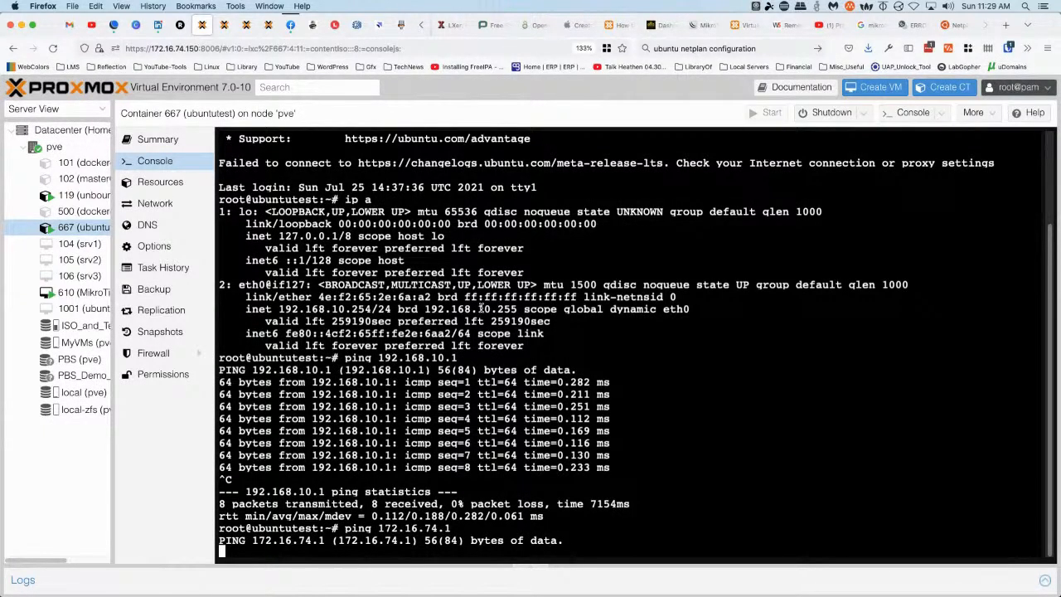
pyautogui.hotkey('ctrl', 'c')
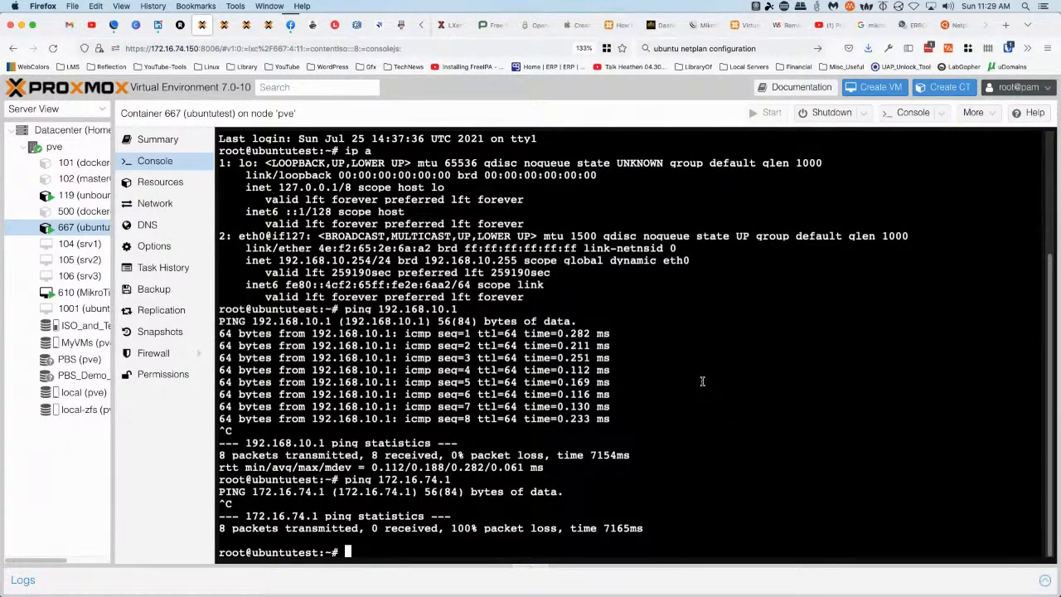
# List the empty /etc/netplan folder and /etc contents, then switch to VM 610 (MikroTik610)
pyautogui.write('cd /etc/netplan')
pyautogui.press('Return')
pyautogui.write('ls')
pyautogui.press('Return')
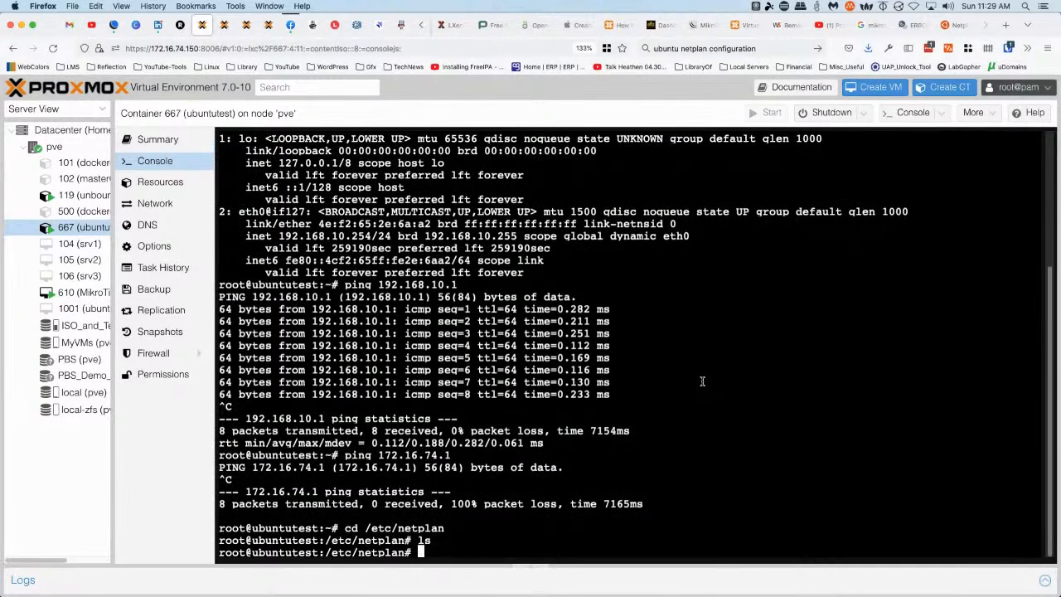
pyautogui.write('cd ..')
pyautogui.press('Return')
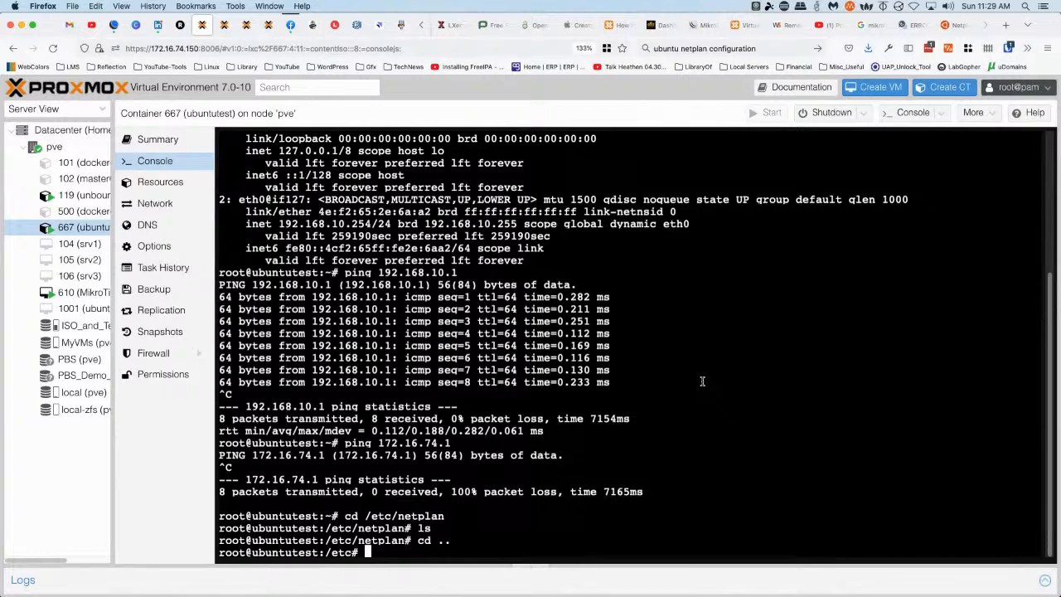
pyautogui.write('ls')
pyautogui.press('Return')
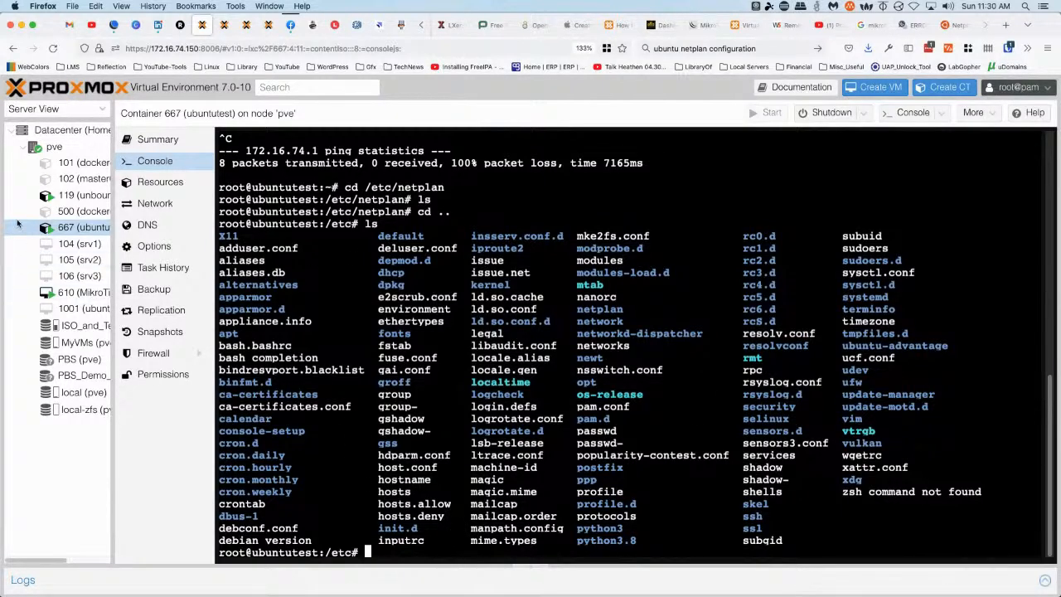
pyautogui.click(83, 291)
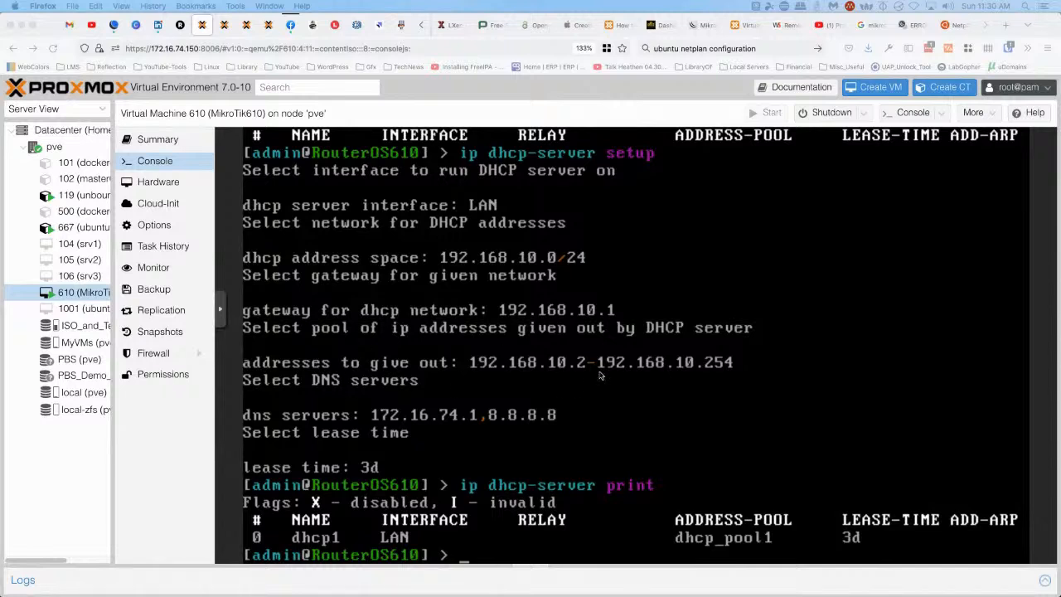
# Try the command 'ip dns servers print' in the RouterOS console, which fails
pyautogui.click(638, 367)
pyautogui.write('ip dns')
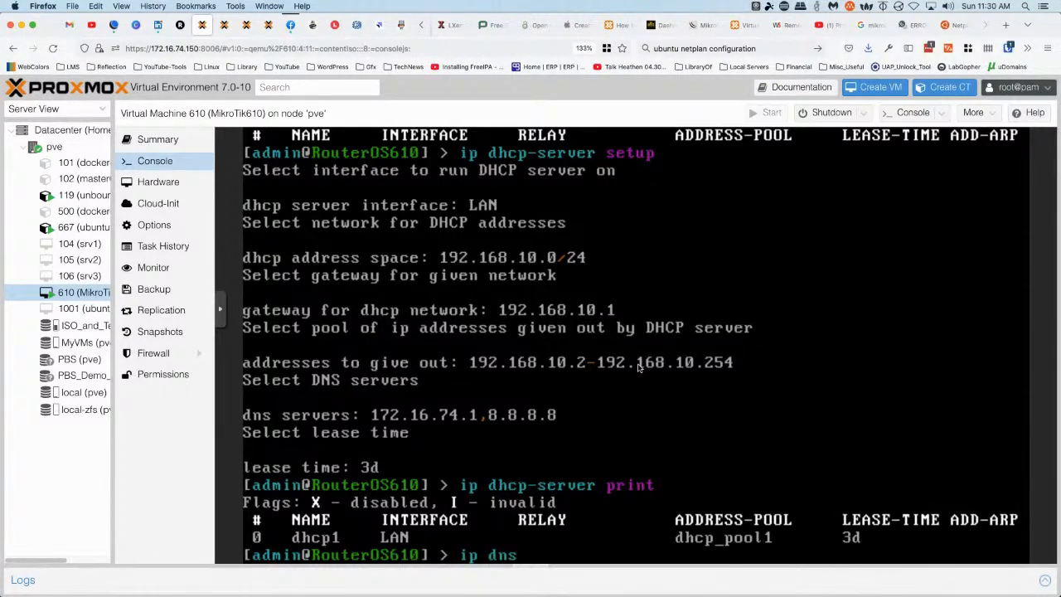
pyautogui.write('ervers prin')
pyautogui.press('BackSpace')
pyautogui.press('BackSpace')
pyautogui.press('BackSpace')
pyautogui.write('print')
pyautogui.press('Return')
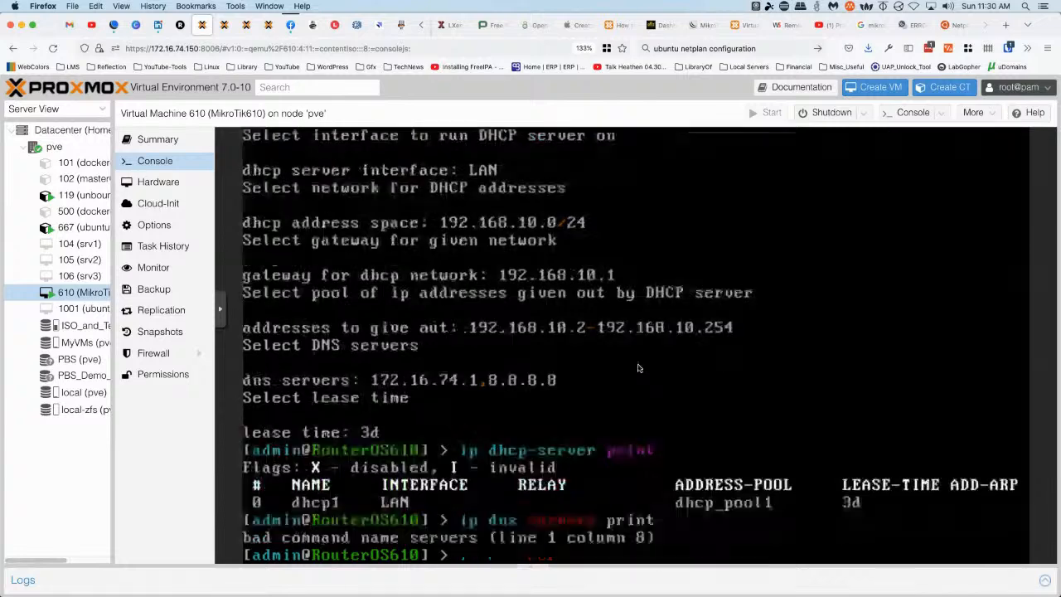
# List the ip dns subcommands, then print DNS settings showing dynamic server 172.16.74.1 and 2048KiB cache
pyautogui.write('ip dns')
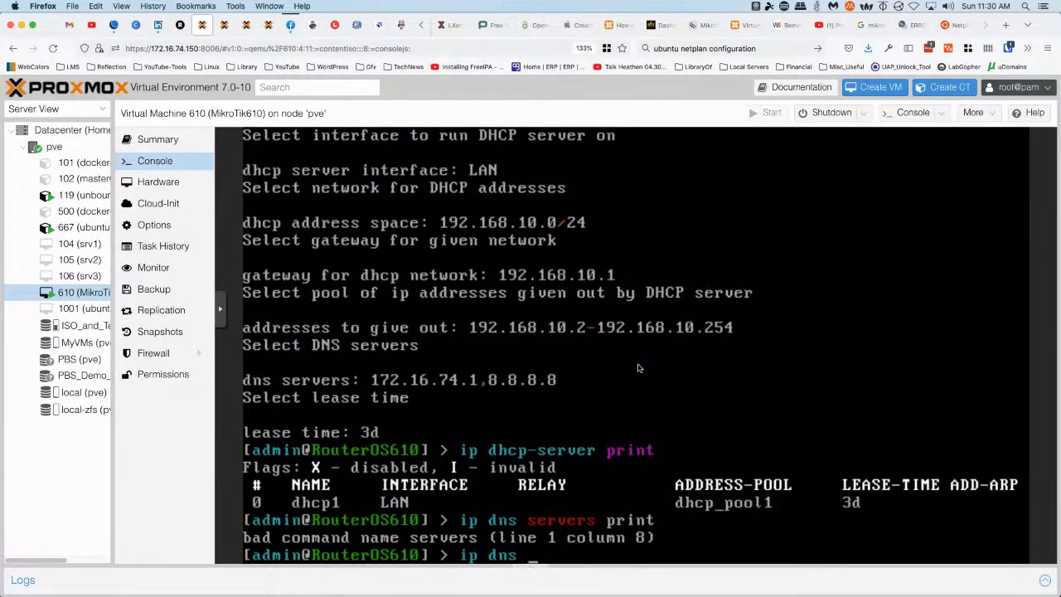
pyautogui.press('?')
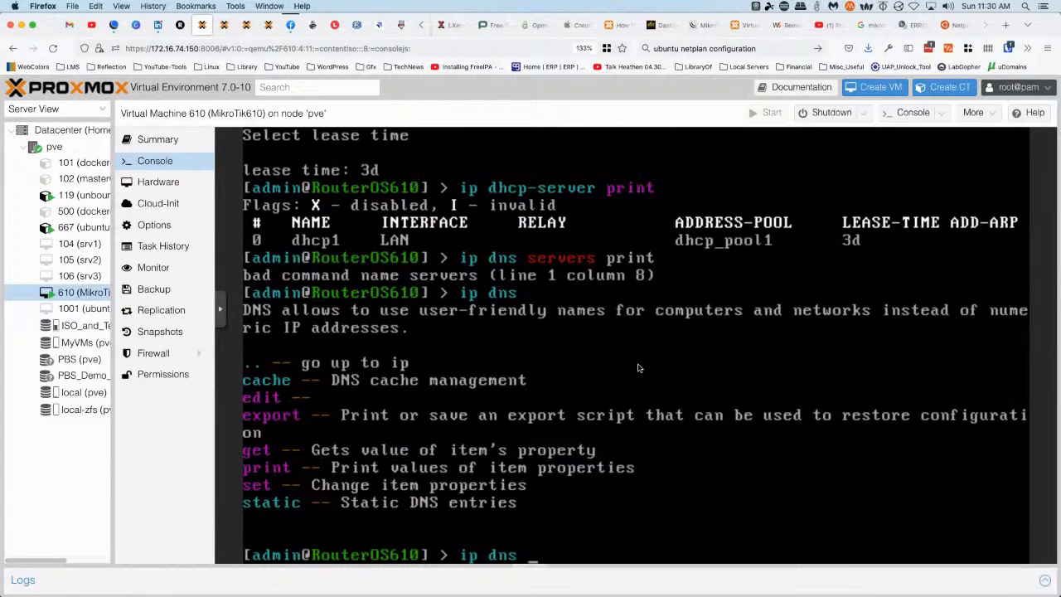
pyautogui.write('print')
pyautogui.press('Return')
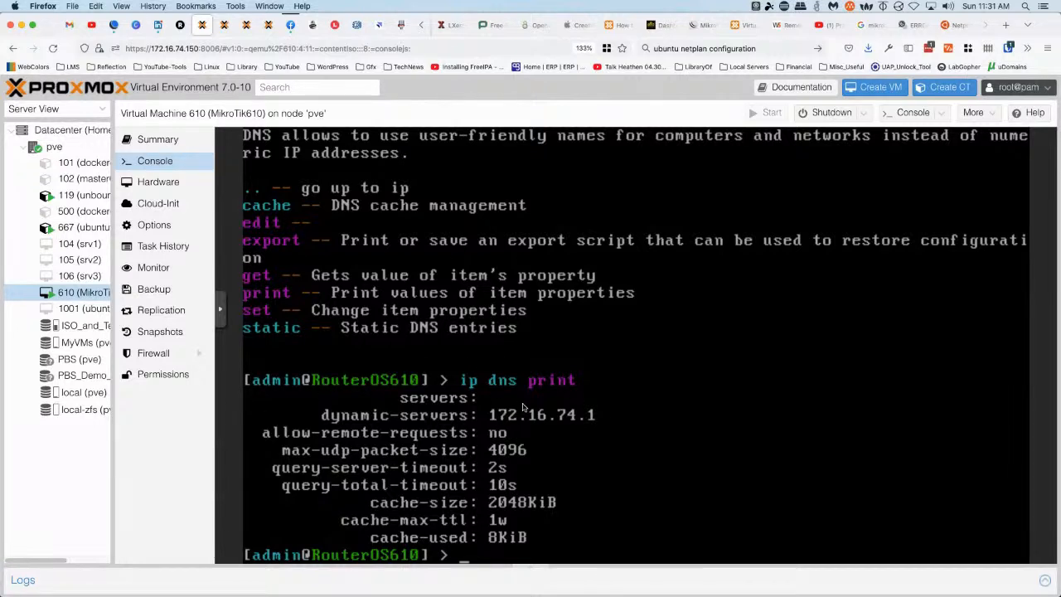
pyautogui.click(89, 229)
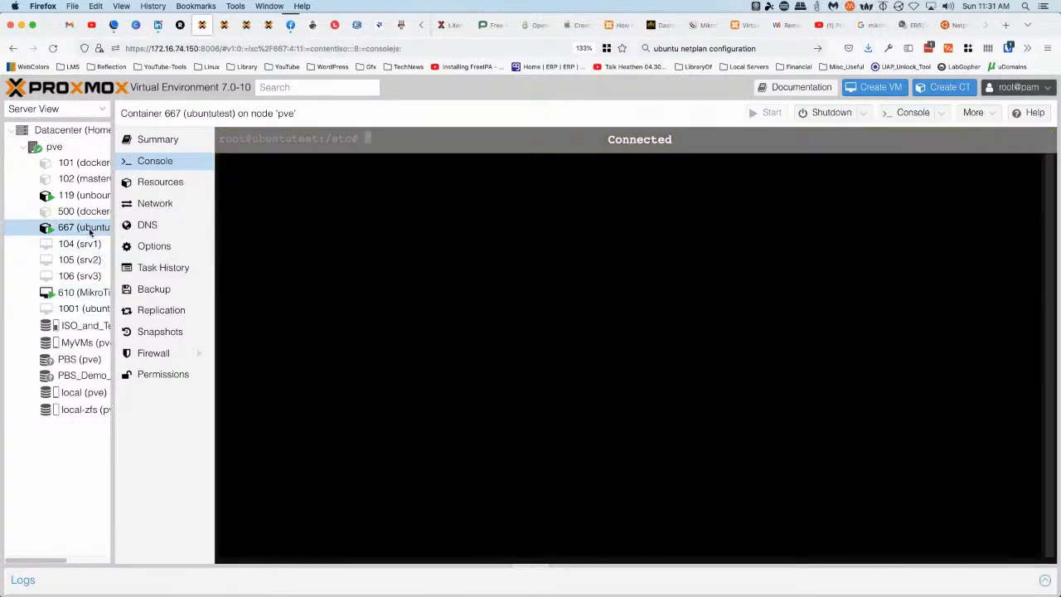
pyautogui.press('Return')
pyautogui.press('Return')
pyautogui.press('Return')
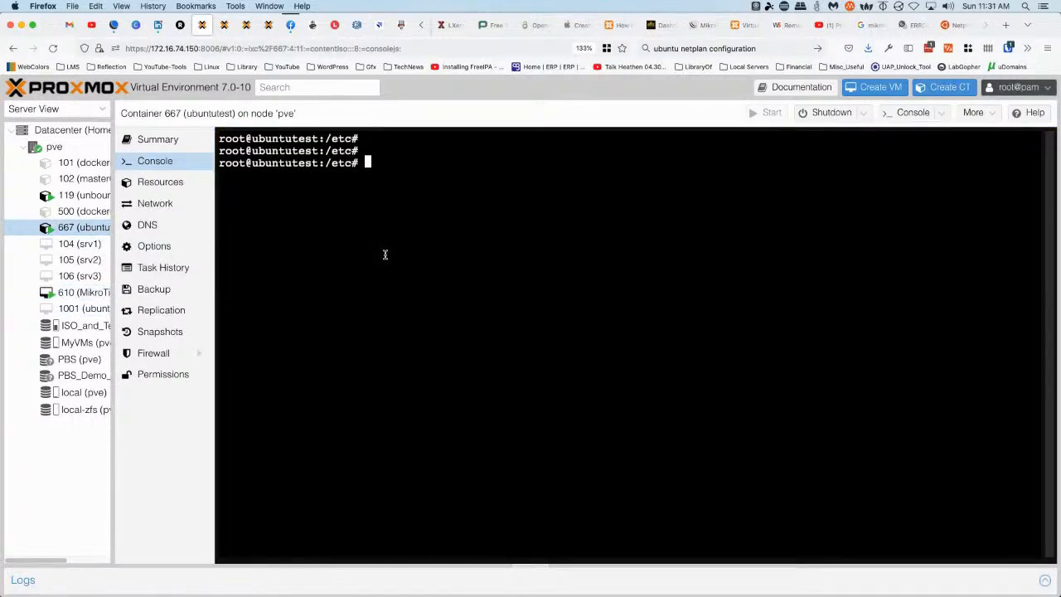
pyautogui.write('ip a')
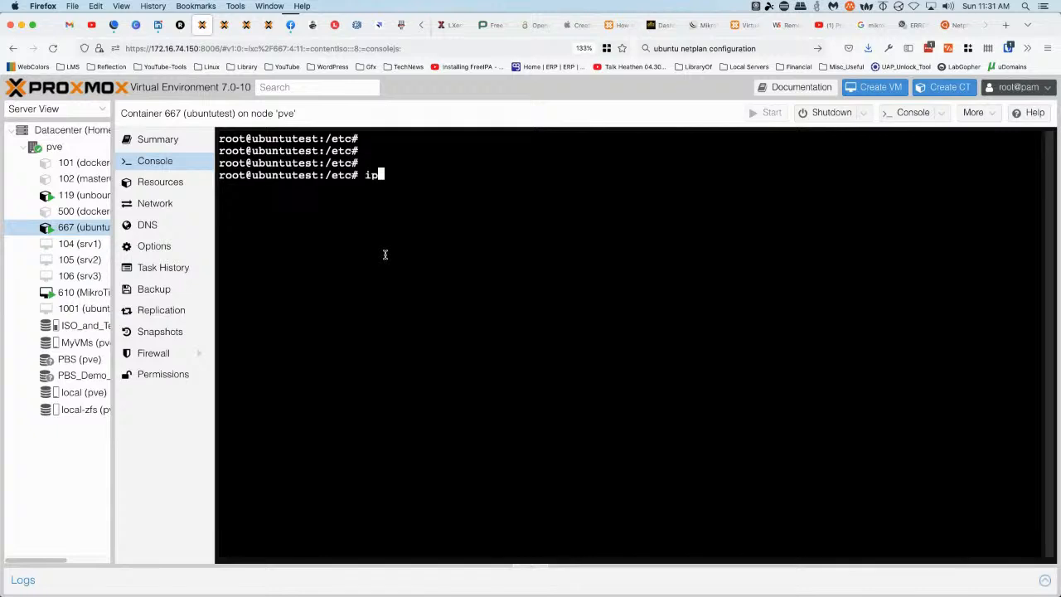
pyautogui.press('Return')
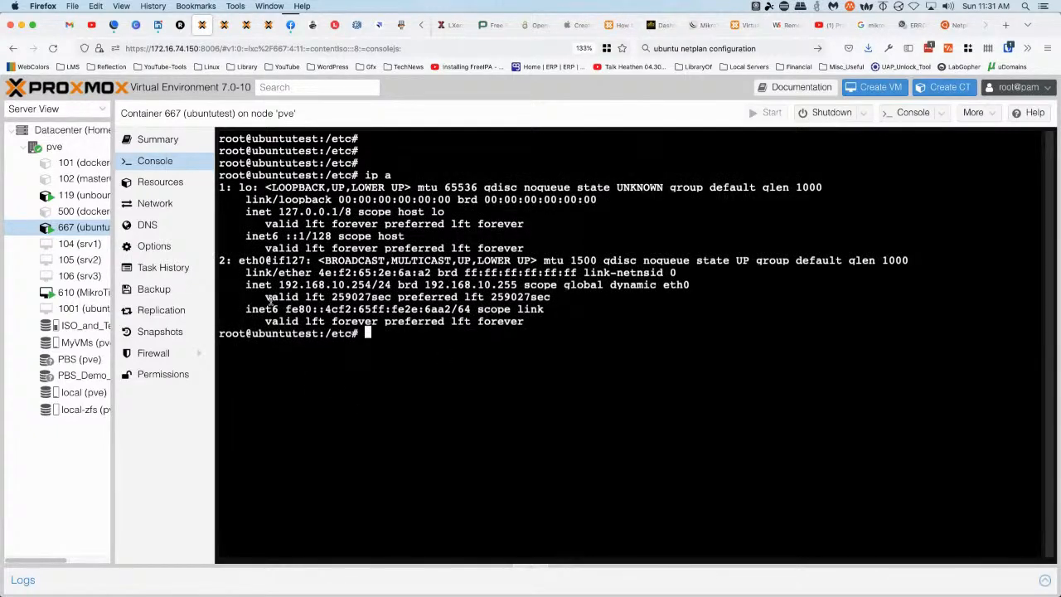
pyautogui.moveTo(278, 285); pyautogui.dragTo(371, 285)
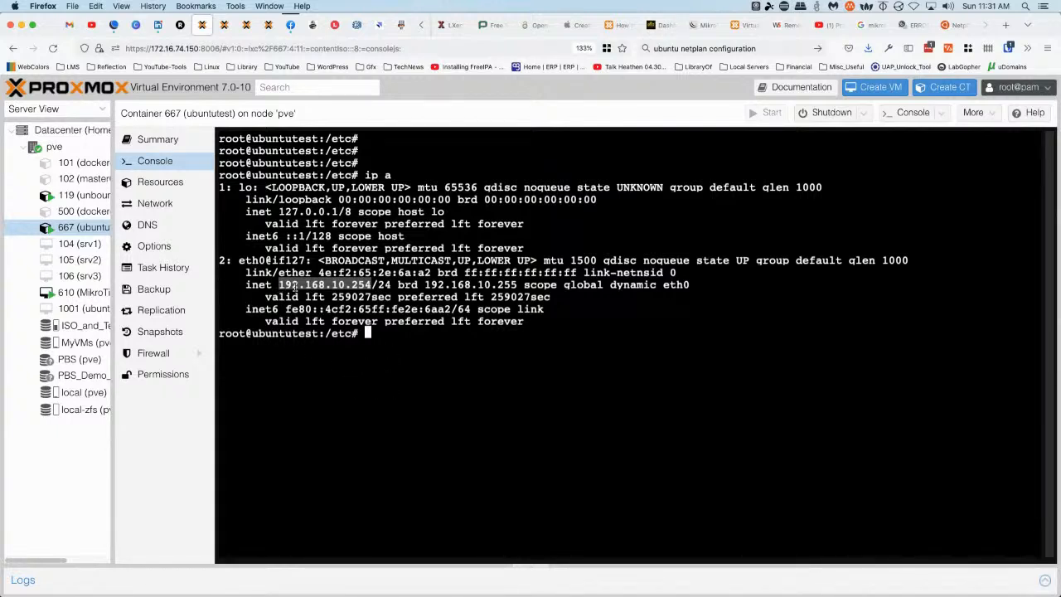
pyautogui.click(82, 292)
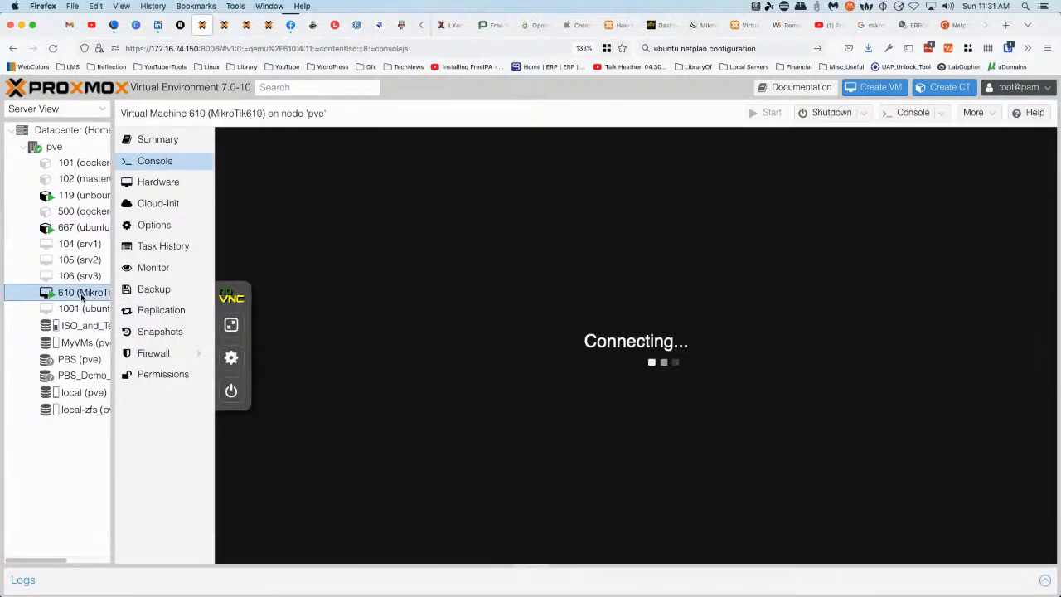
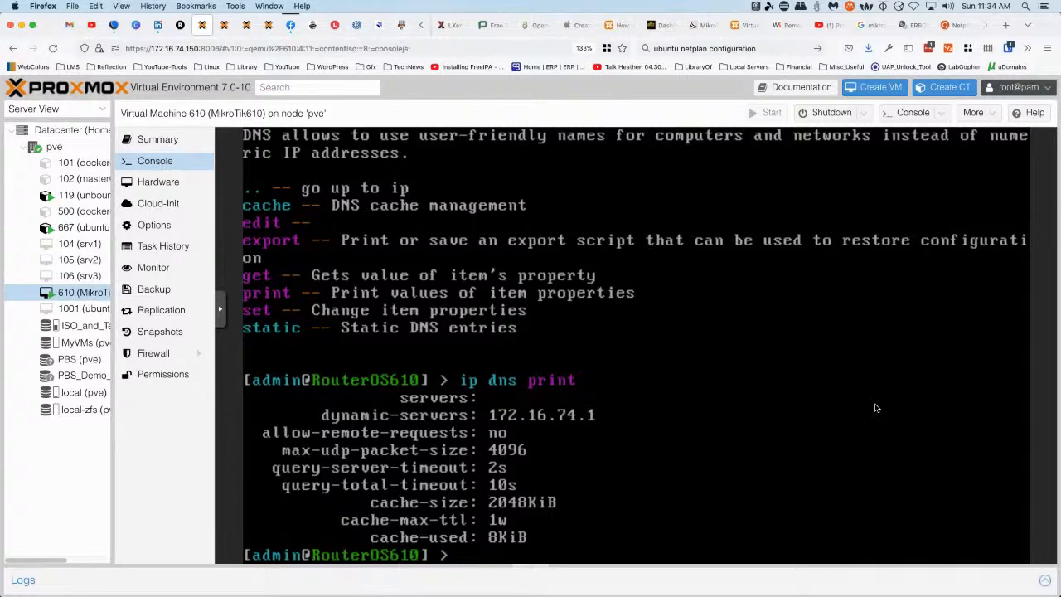
# Shut down the MikroTik router with 'system shutdown', confirming with y
pyautogui.write('system shu')
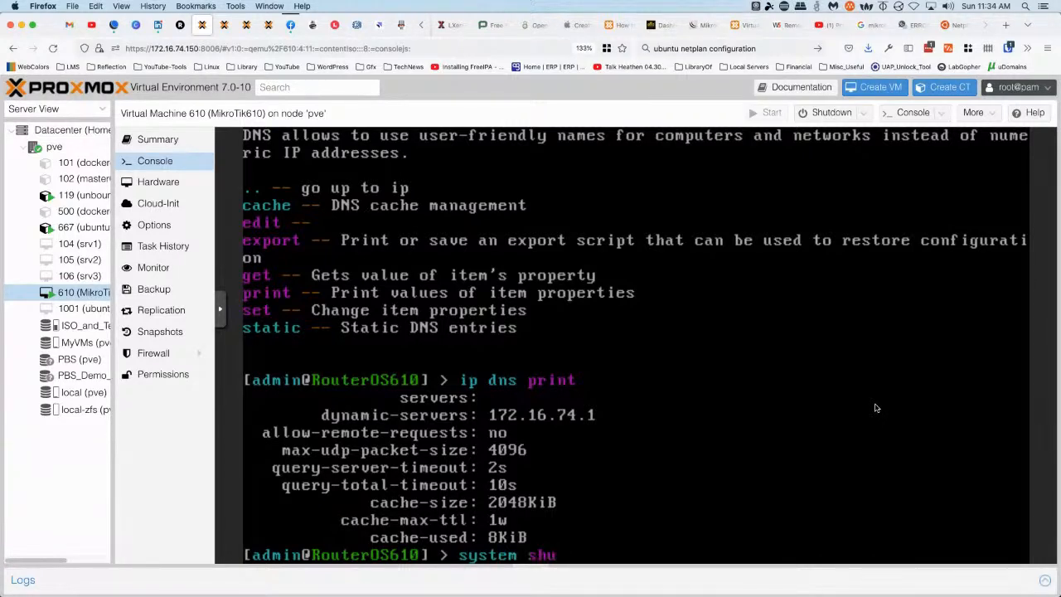
pyautogui.write('tdown')
pyautogui.press('Return')
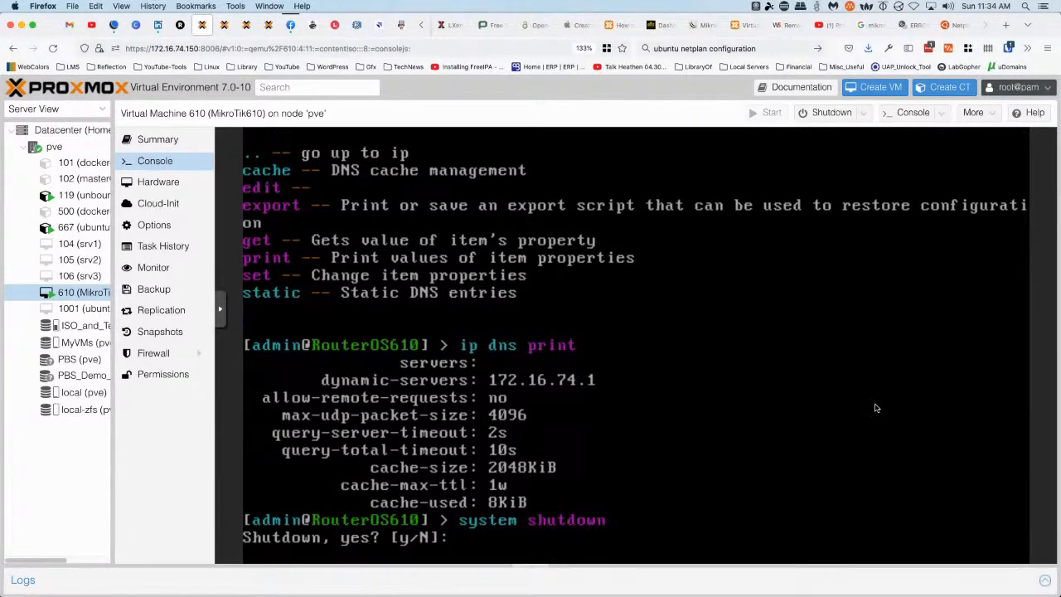
pyautogui.write('y')
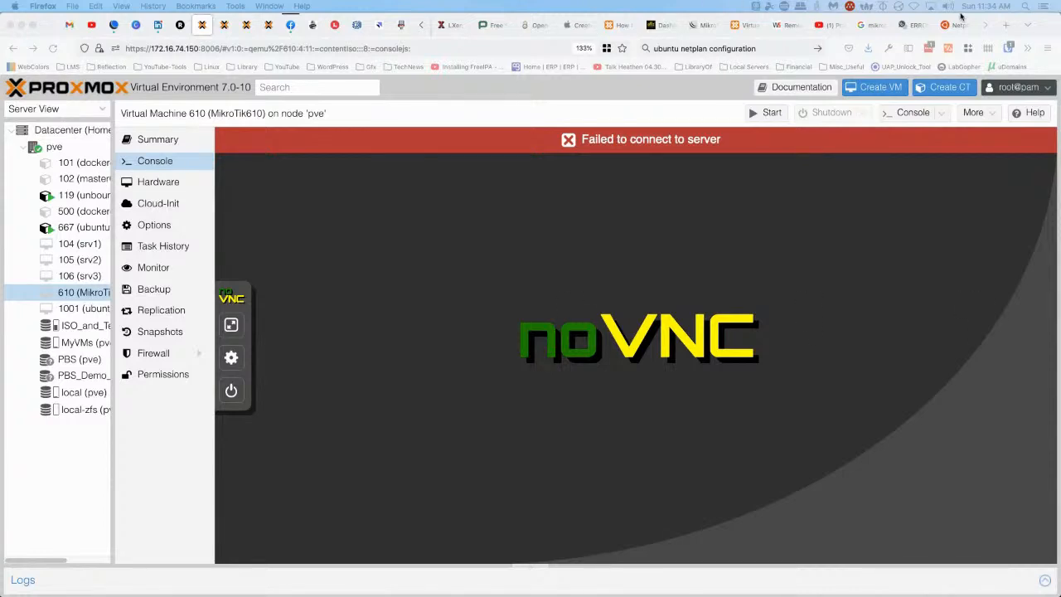
# Search 'opnsense' in a new tab, open its Download page, then start another blank tab
pyautogui.click(1005, 25)
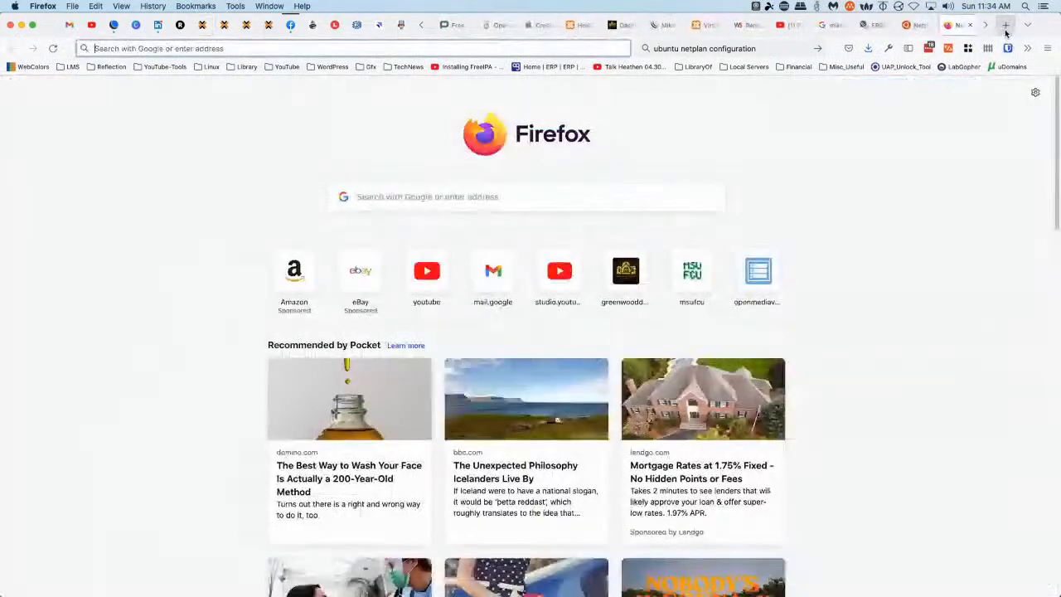
pyautogui.click(699, 47)
pyautogui.write('opnsense')
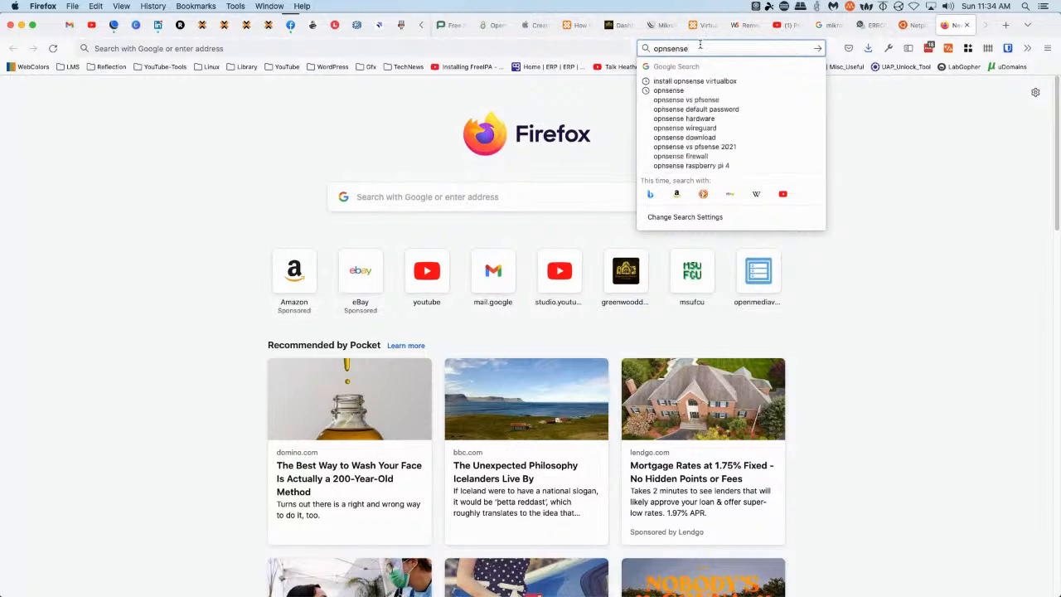
pyautogui.press('Return')
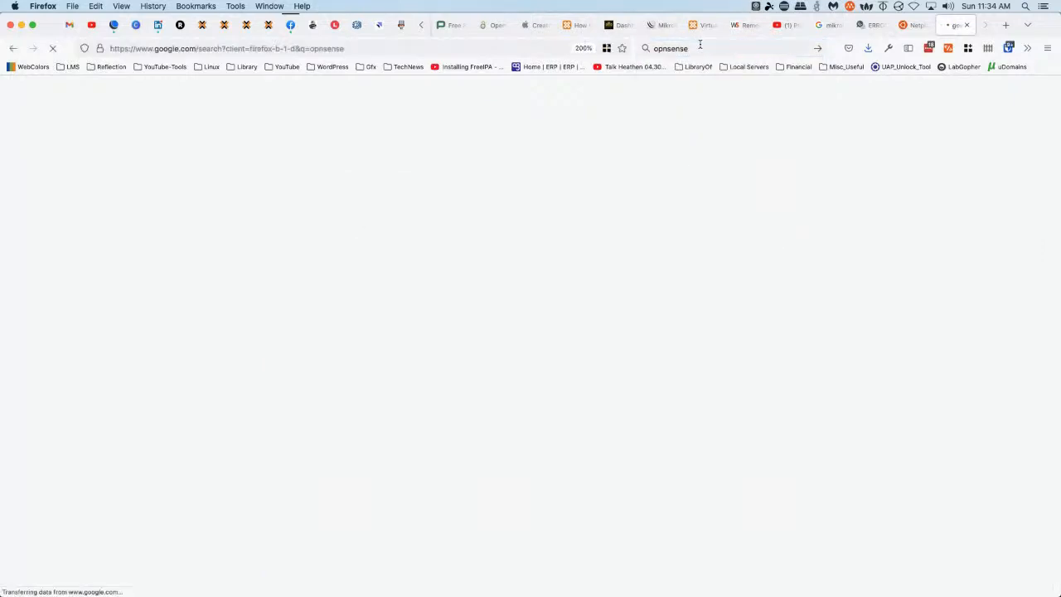
pyautogui.click(258, 423)
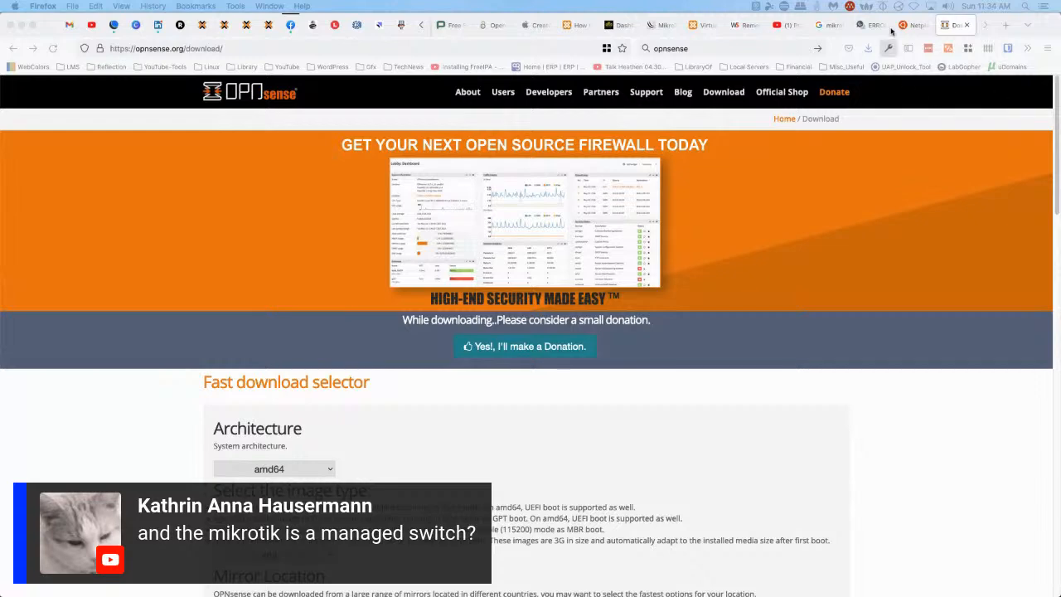
pyautogui.click(1005, 25)
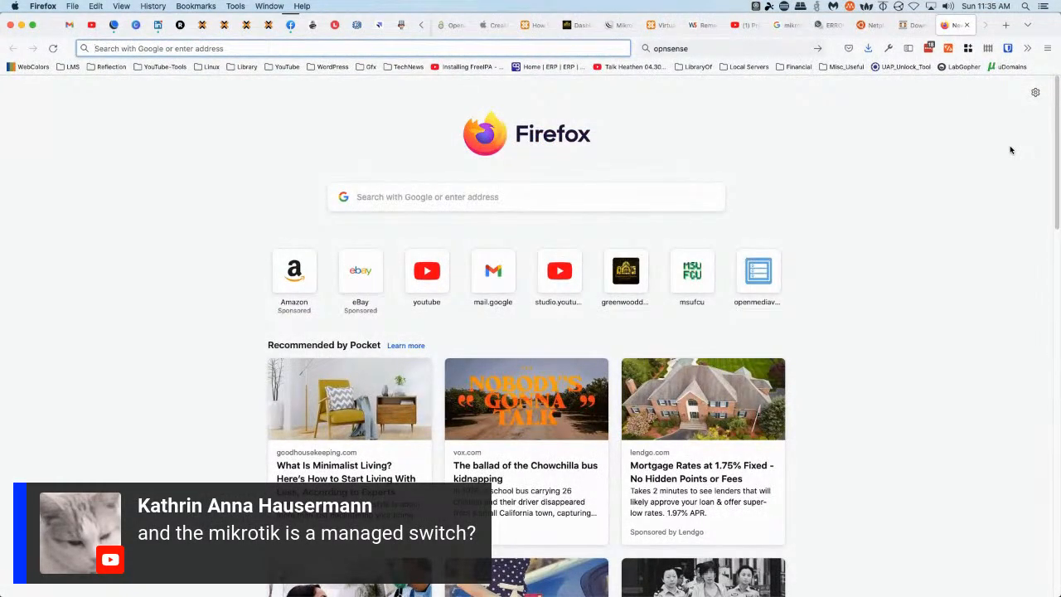
# Search Google for 'mikrotik' and open the official mikrotik.com site
pyautogui.click(769, 47)
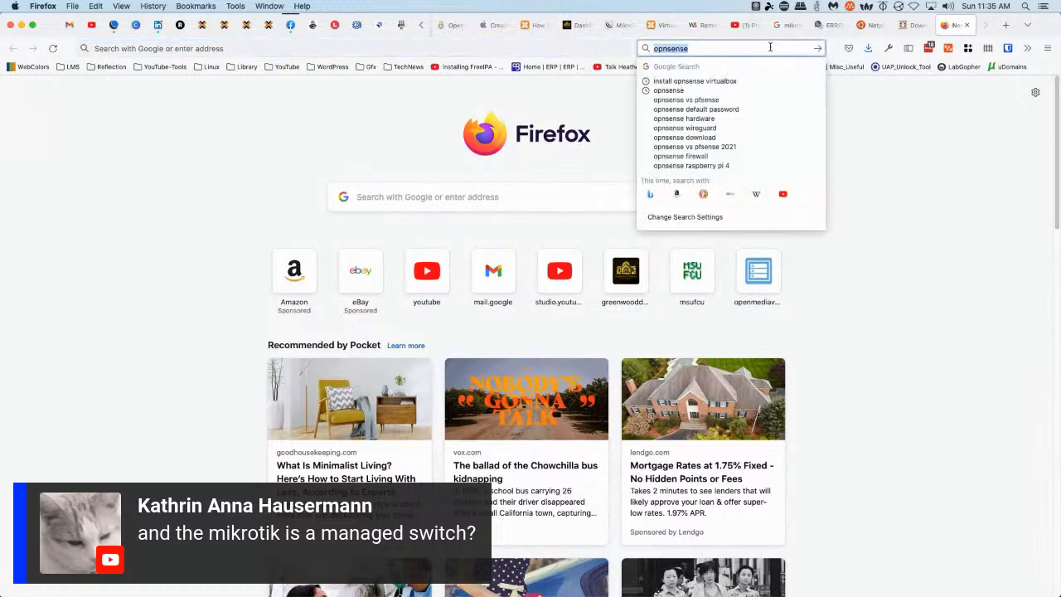
pyautogui.write('mikroti')
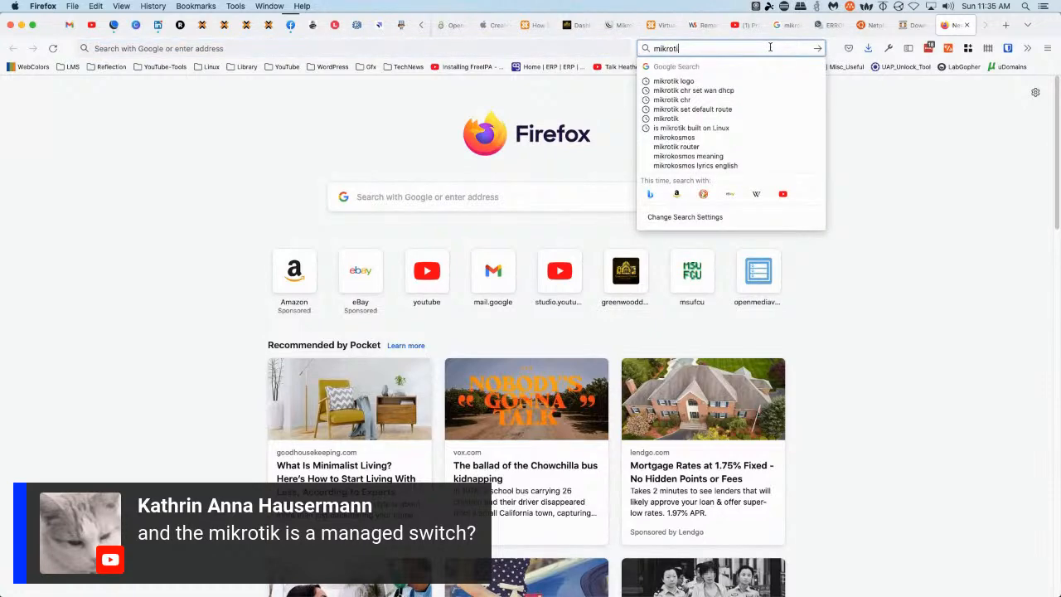
pyautogui.write('k')
pyautogui.press('Return')
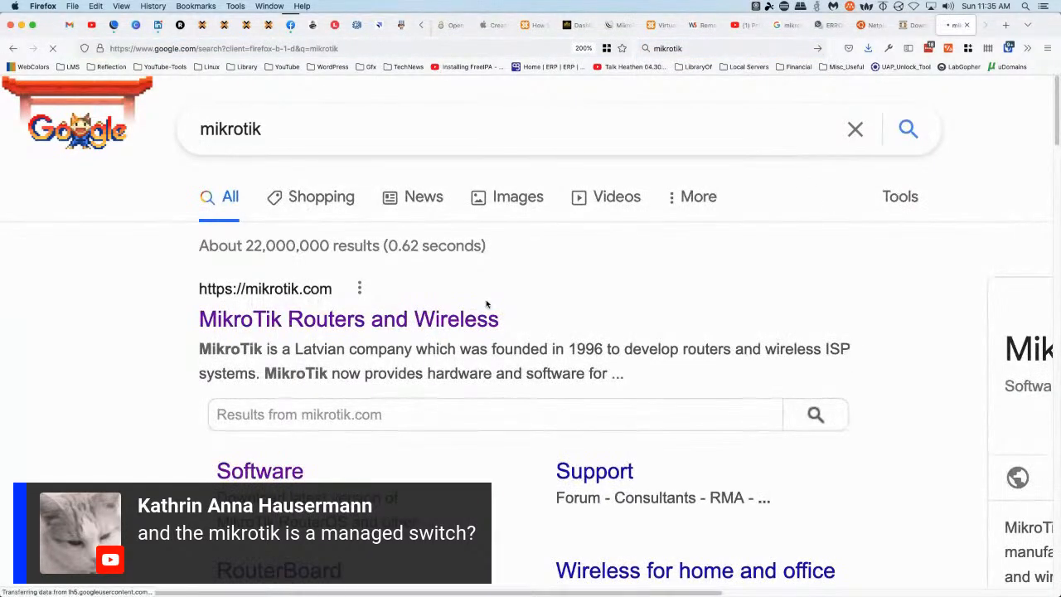
pyautogui.click(245, 317)
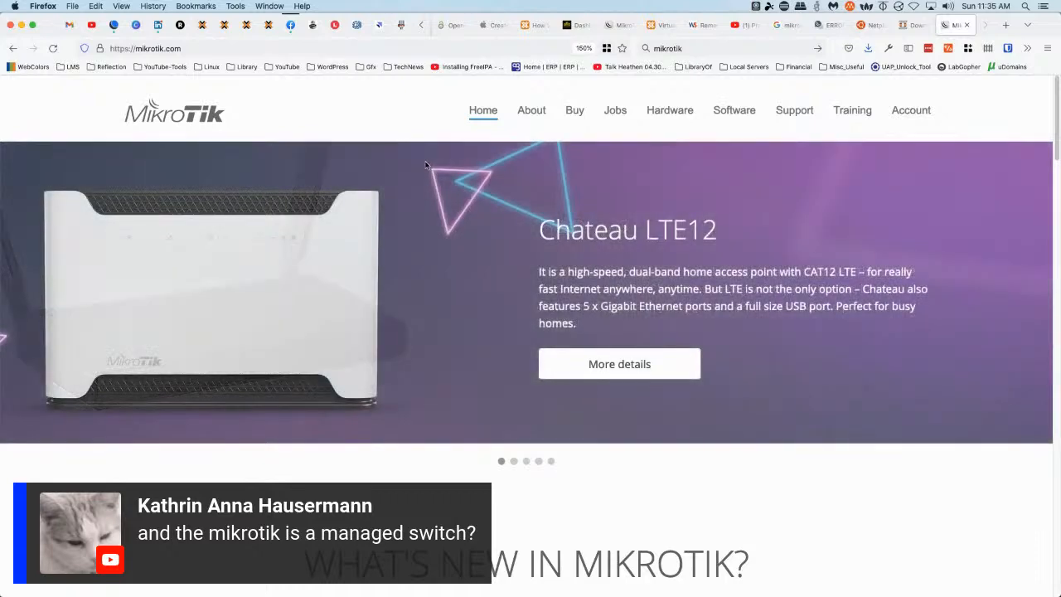
# Read through MikroTik's About page
pyautogui.click(531, 111)
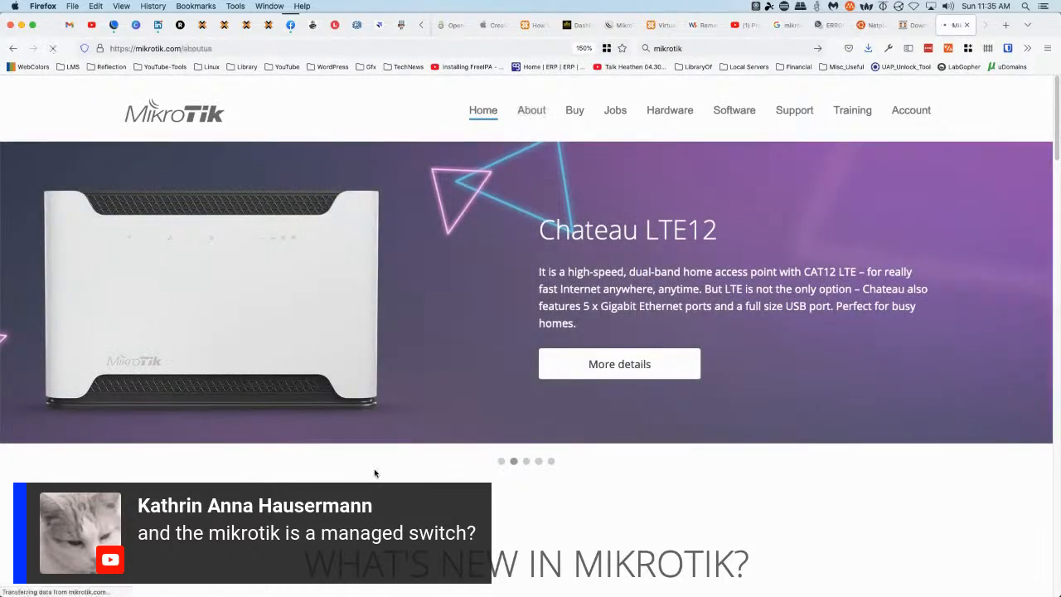
pyautogui.scroll(-2, 88, 396)
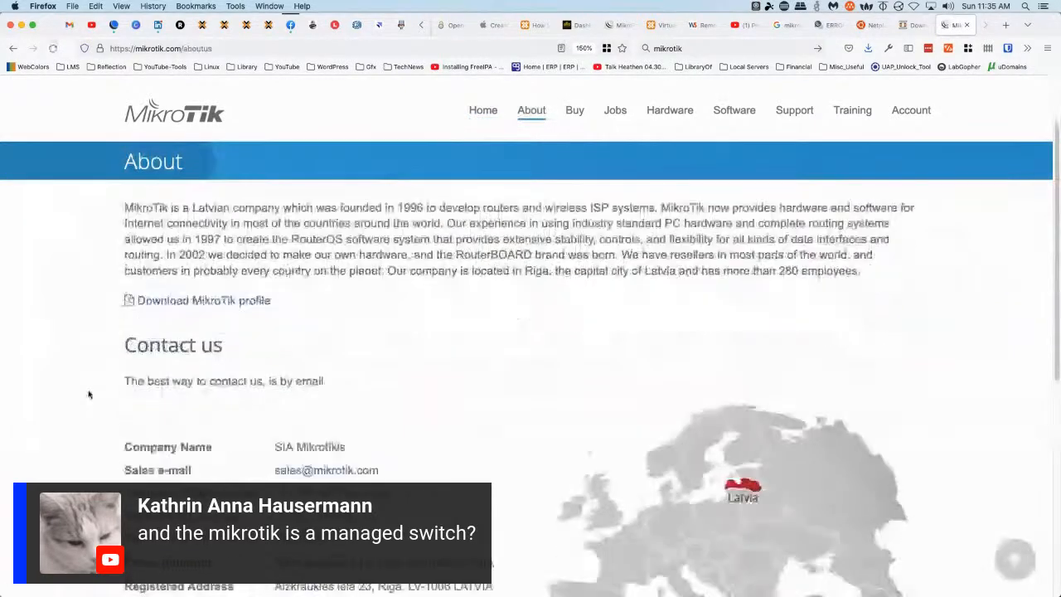
pyautogui.scroll(-3, 89, 395)
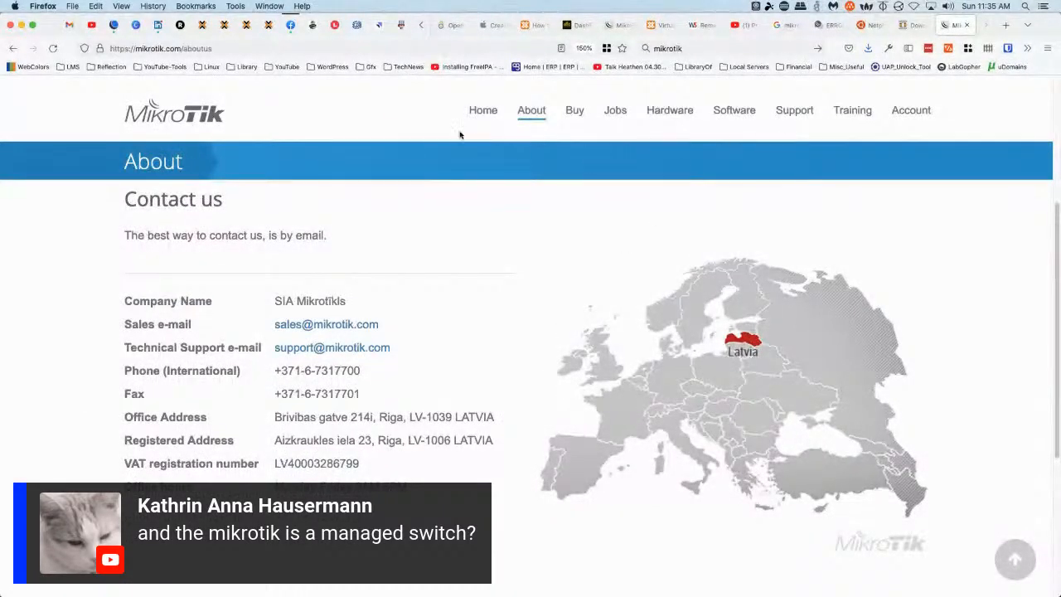
# Browse the Hardware Products catalogue, including Wireless Wire nRAY and Chateau 5G listings
pyautogui.click(667, 111)
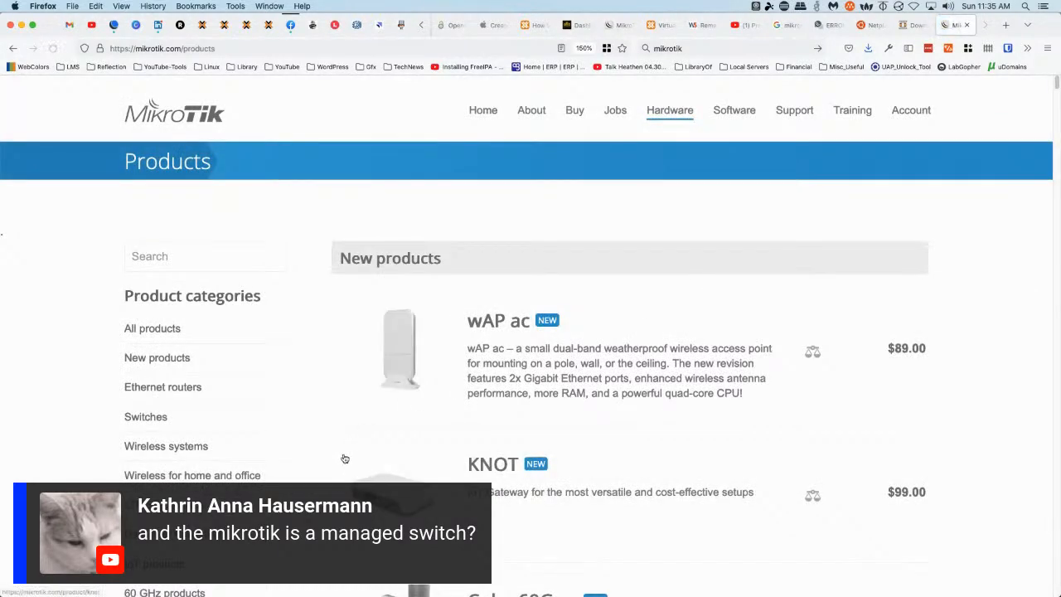
pyautogui.scroll(-2, 313, 435)
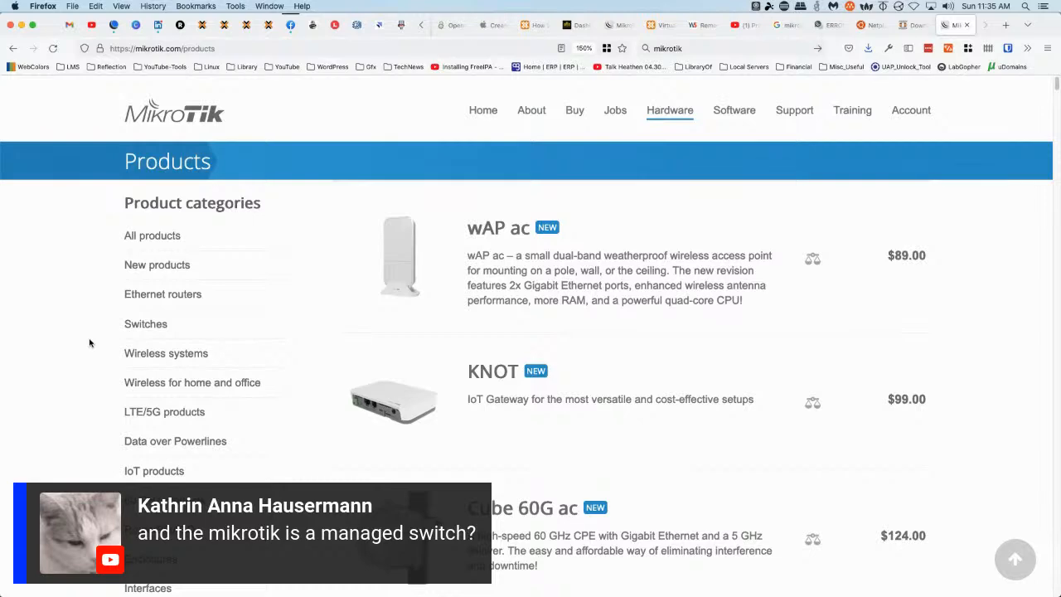
pyautogui.scroll(-10, 89, 342)
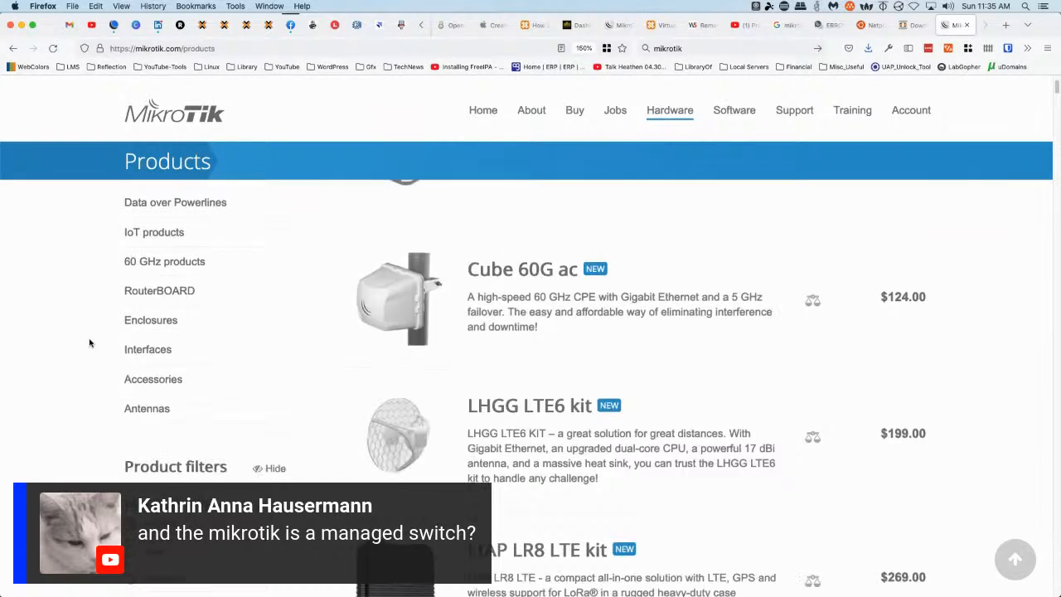
pyautogui.scroll(-3, 90, 343)
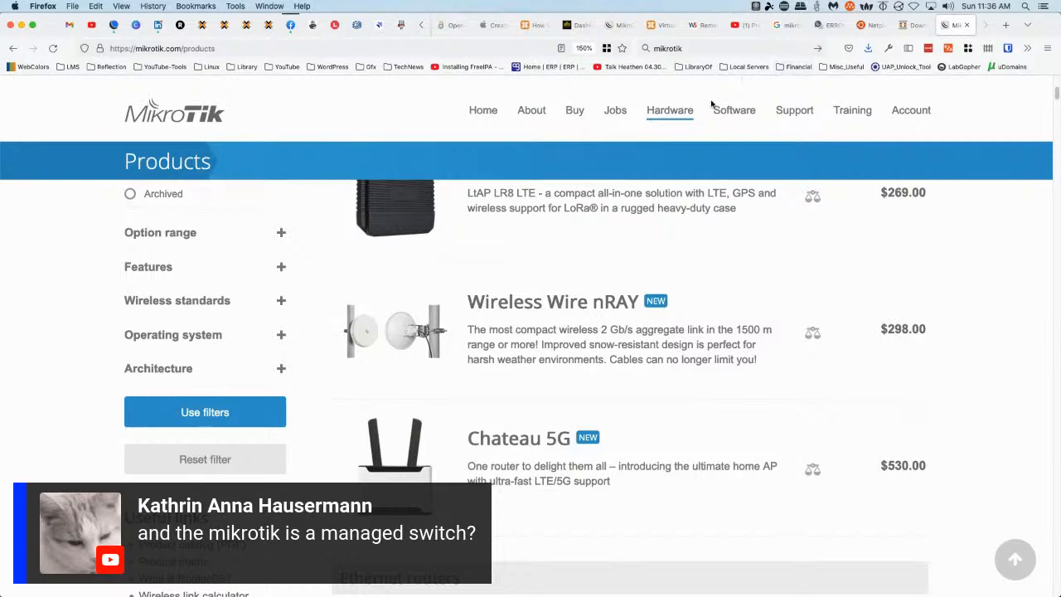
# Open Software Downloads and scroll to the Cloud Hosted Router table (6.47.10 to 7.1beta6)
pyautogui.click(737, 112)
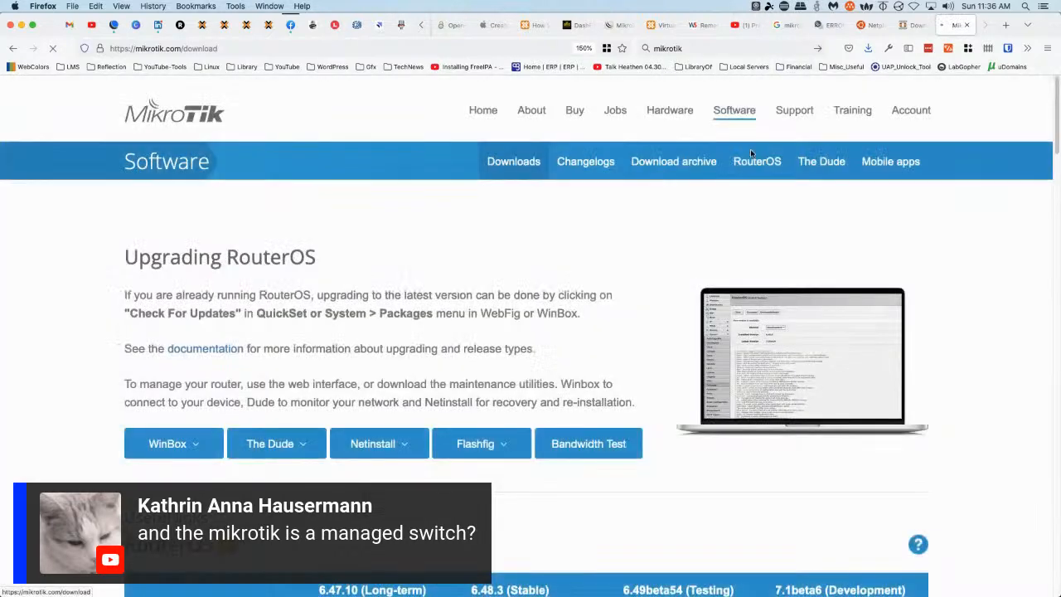
pyautogui.scroll(-8, 83, 356)
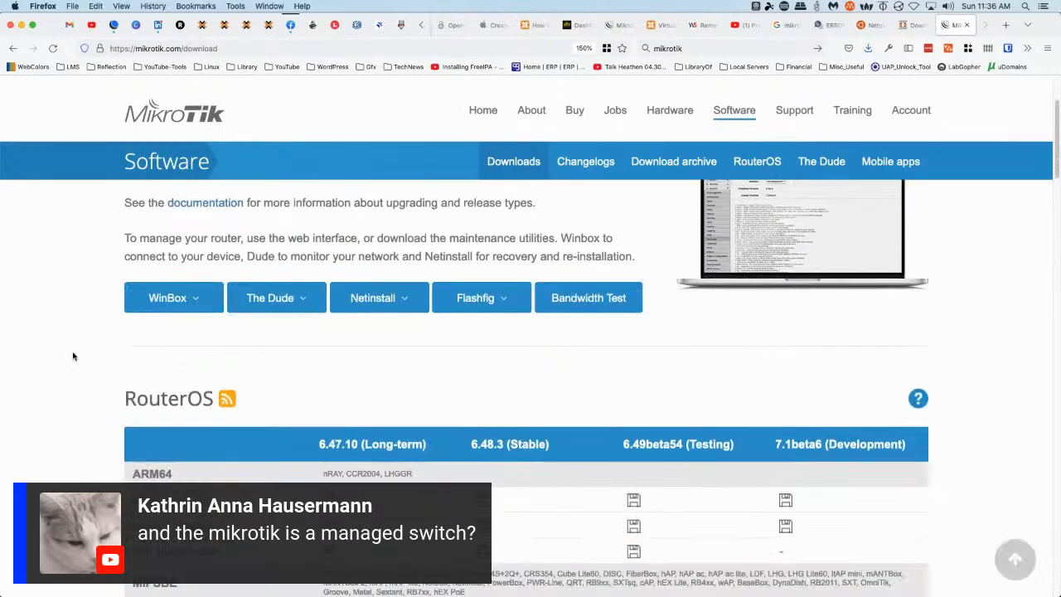
pyautogui.scroll(3, 86, 350)
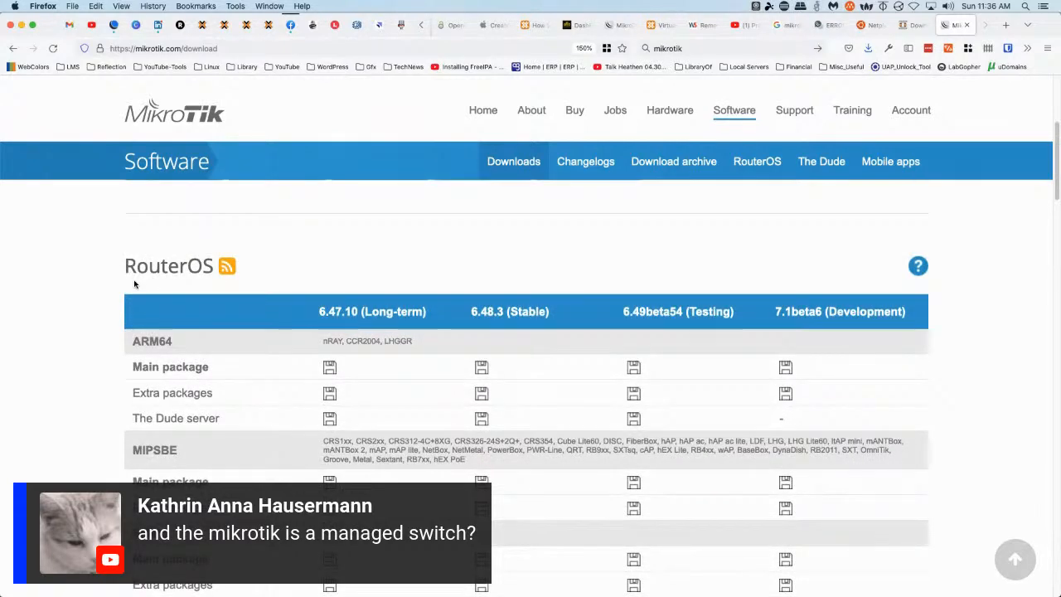
pyautogui.scroll(-3, 125, 299)
pyautogui.scroll(-6, 102, 364)
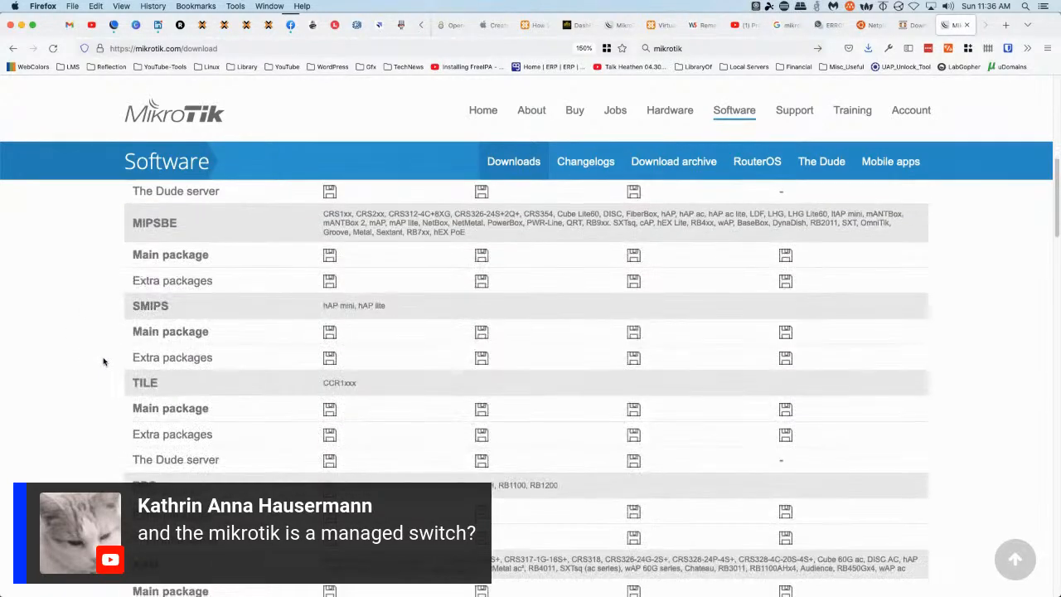
pyautogui.scroll(-5, 104, 361)
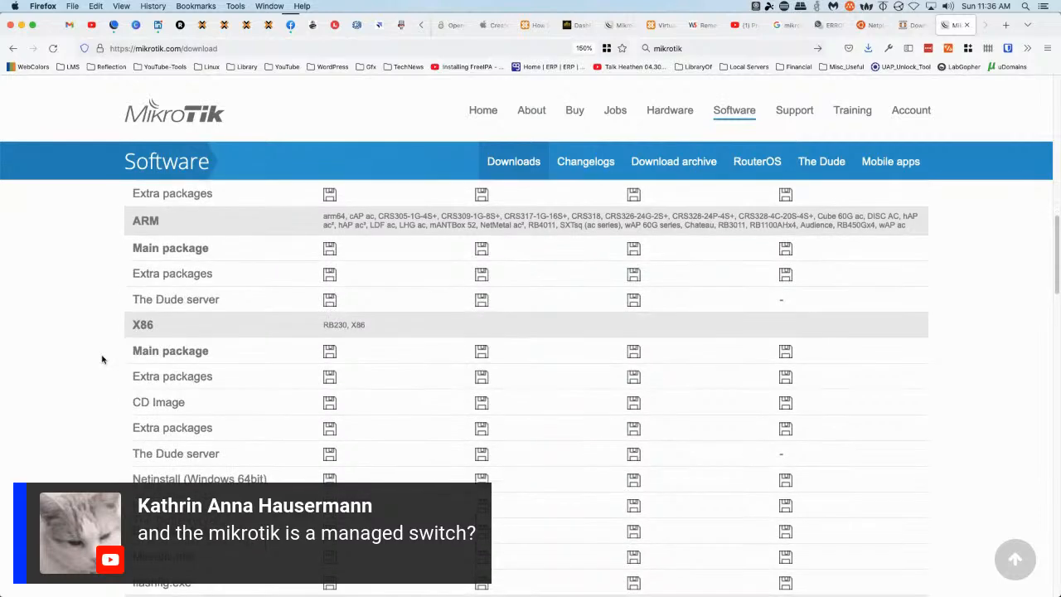
pyautogui.scroll(-1, 101, 358)
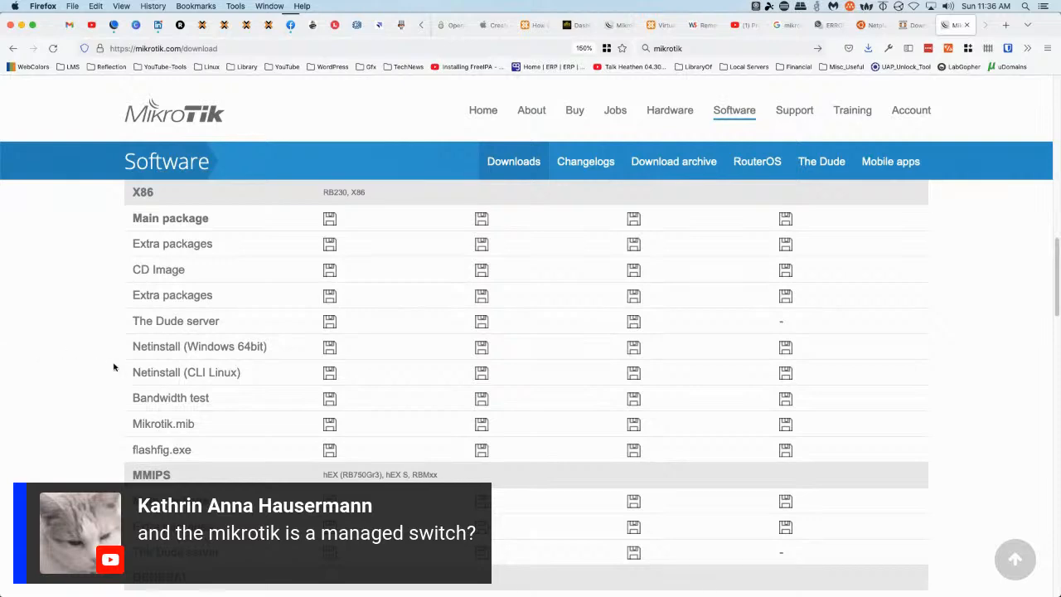
pyautogui.scroll(-5, 112, 365)
pyautogui.scroll(-4, 112, 364)
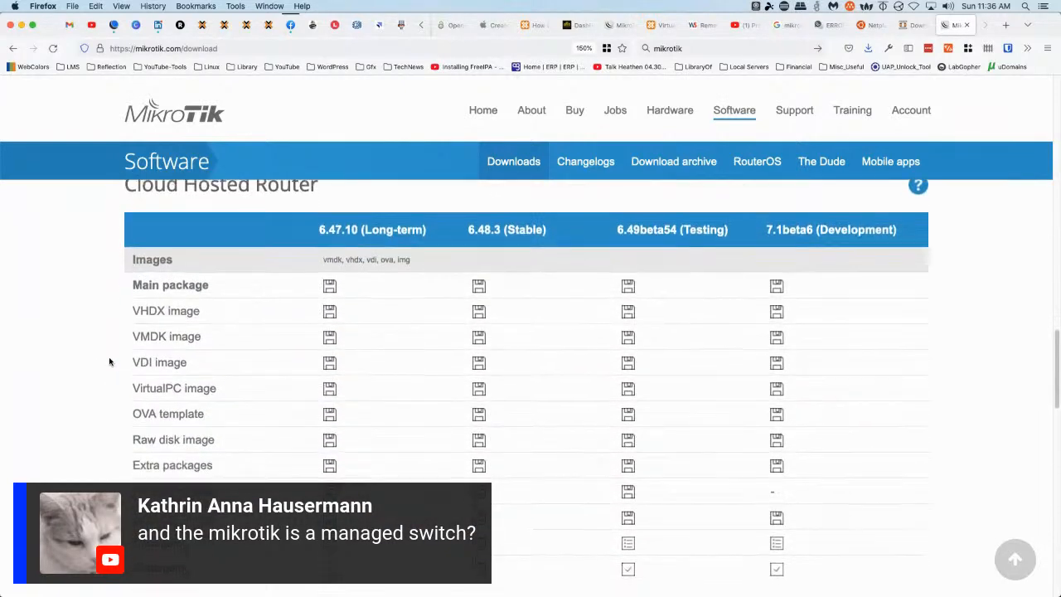
pyautogui.scroll(1, 124, 331)
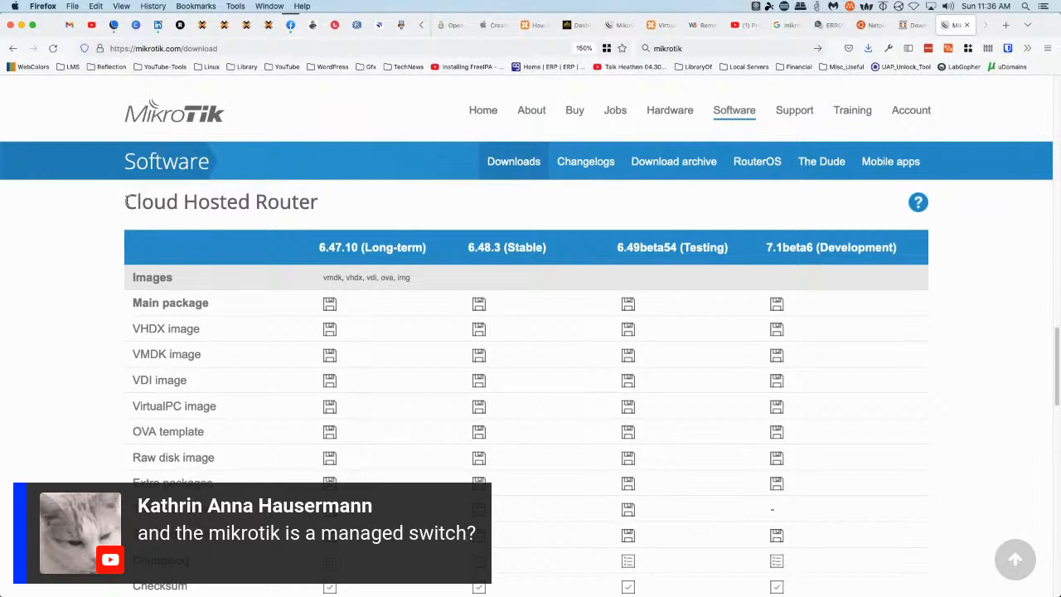
# Highlight the Cloud Hosted Router heading and scroll its images down to the SwitchOS firmware
pyautogui.moveTo(344, 208); pyautogui.dragTo(318, 205)
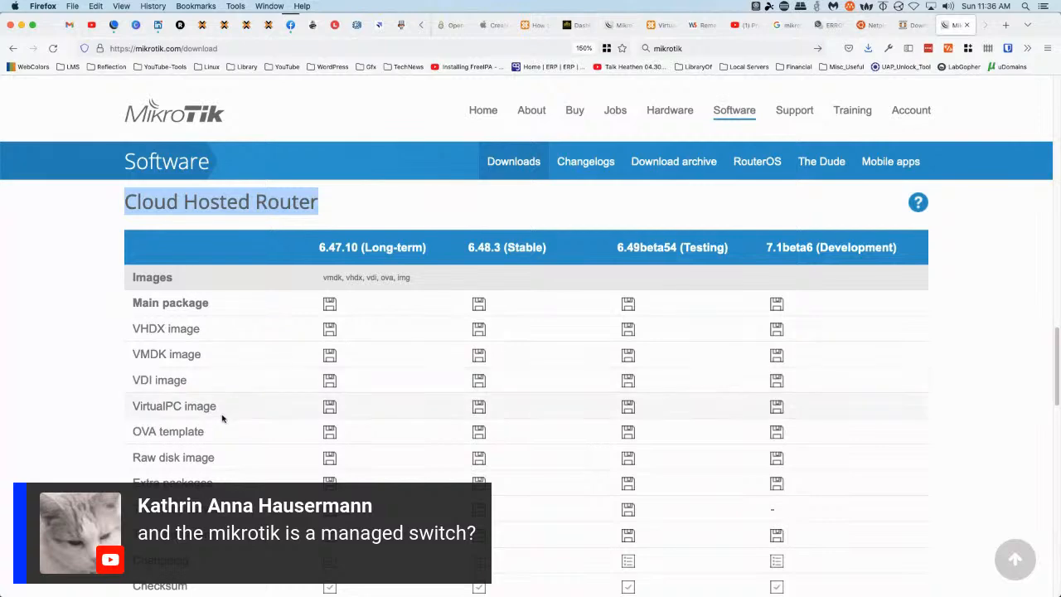
pyautogui.scroll(-2, 96, 372)
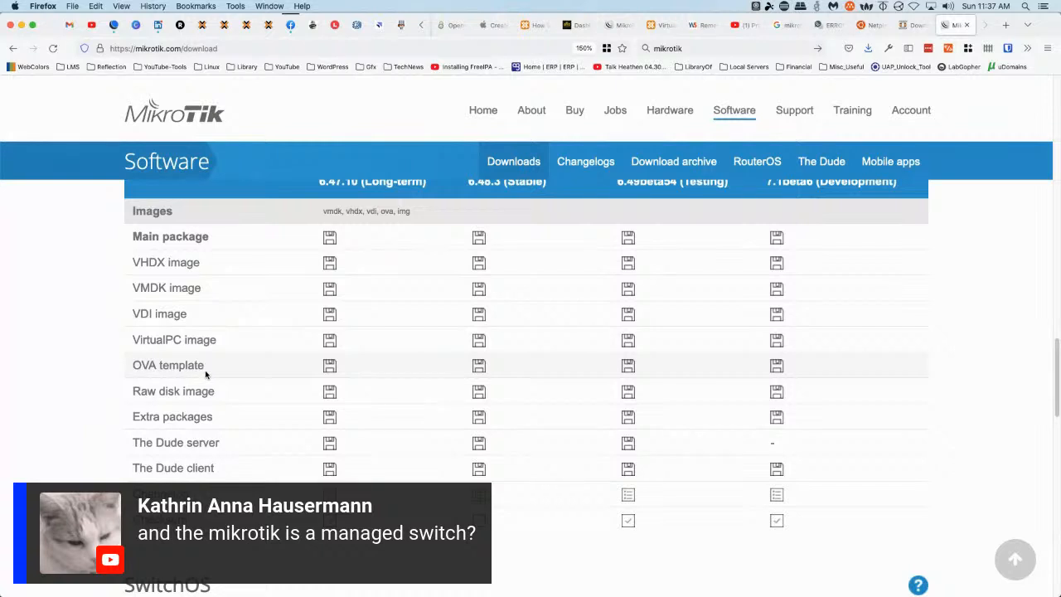
pyautogui.scroll(1, 206, 369)
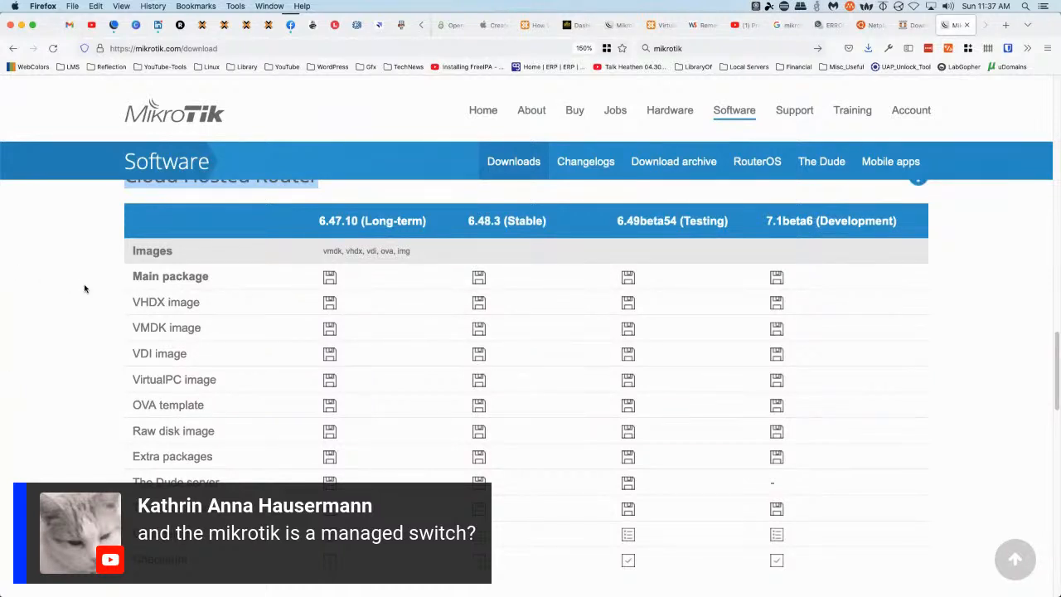
pyautogui.scroll(-5, 84, 288)
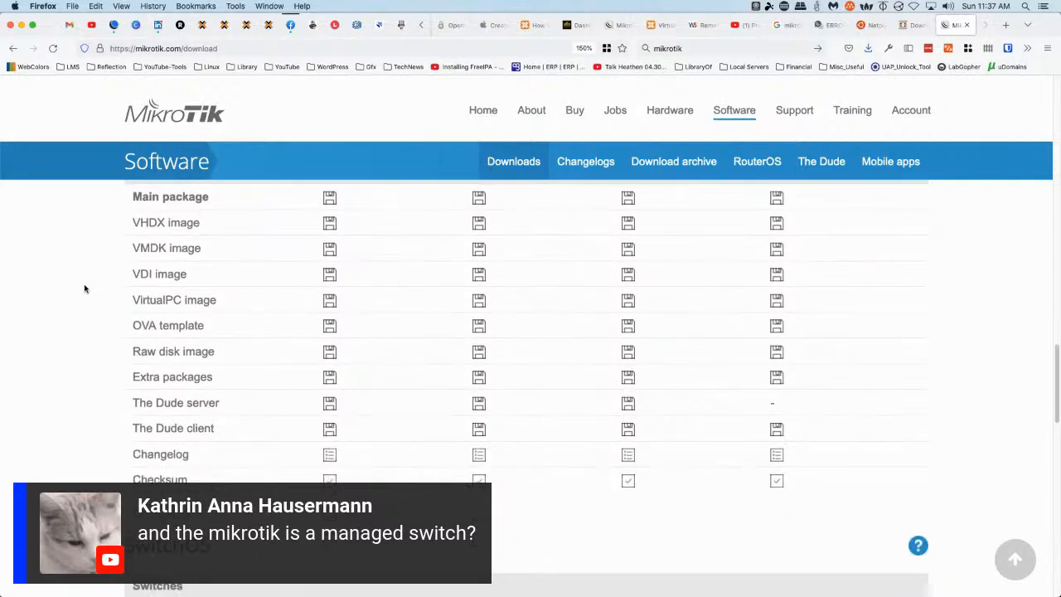
pyautogui.scroll(3, 84, 288)
pyautogui.scroll(3, 85, 288)
pyautogui.scroll(-2, 85, 288)
pyautogui.scroll(2, 84, 288)
pyautogui.scroll(1, 84, 289)
pyautogui.scroll(-1, 85, 289)
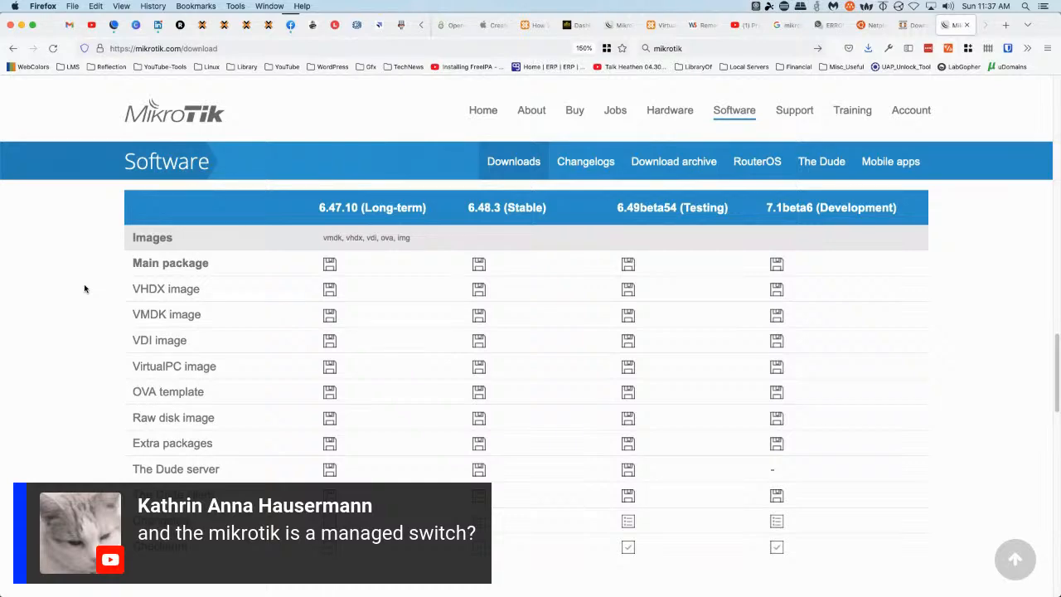
pyautogui.scroll(-5, 84, 288)
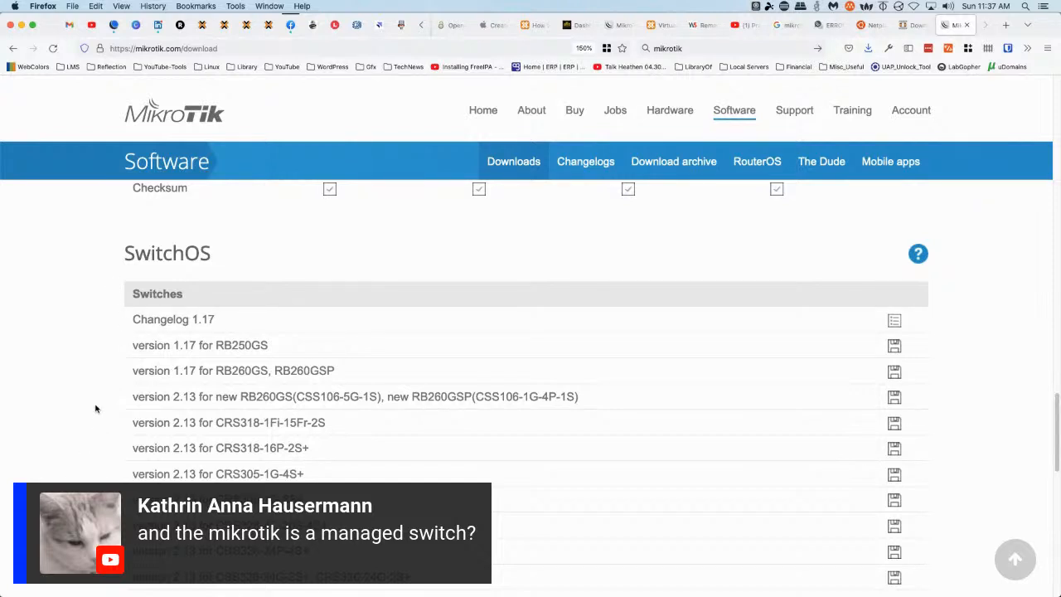
# Return to Firefox and switch to the OPNsense download tab
pyautogui.scroll(-1, 96, 408)
pyautogui.scroll(3, 95, 409)
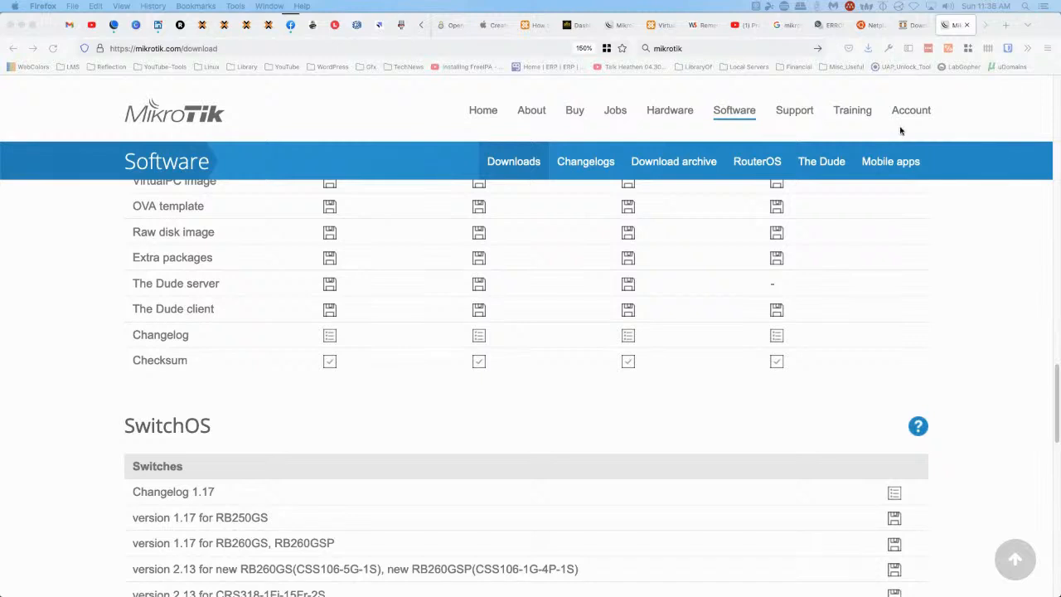
pyautogui.click(967, 190)
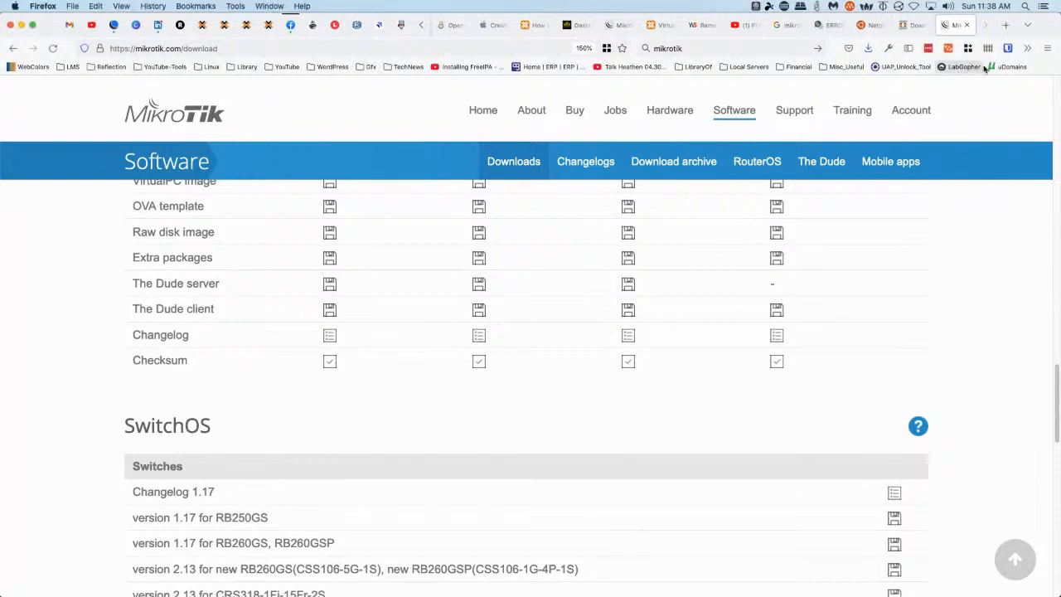
pyautogui.click(914, 25)
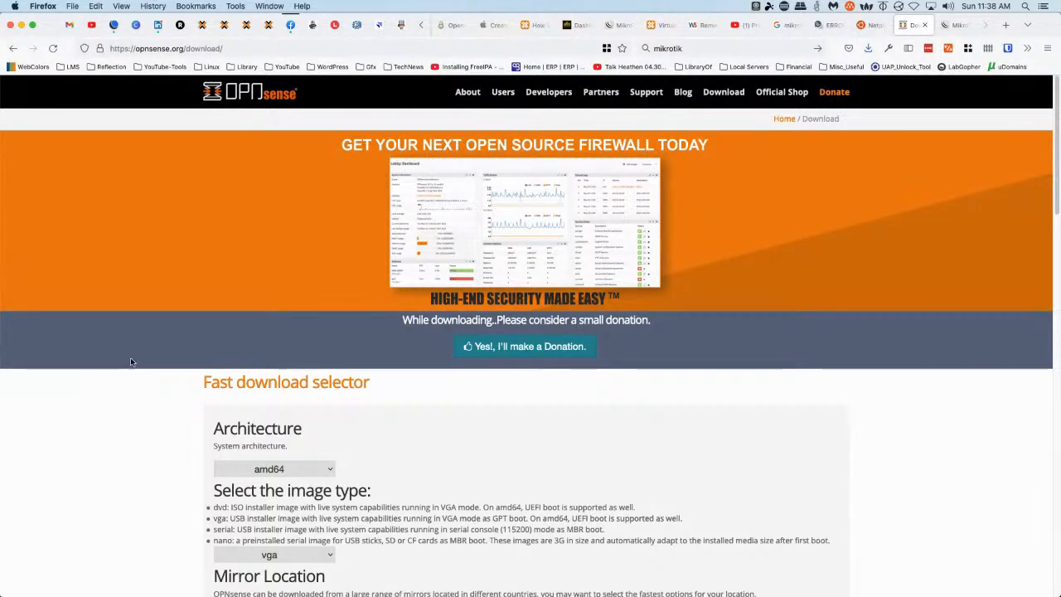
# Keep the amd64 vga image type and choose the LeaseWeb (East Coast) download mirror
pyautogui.scroll(-5, 131, 359)
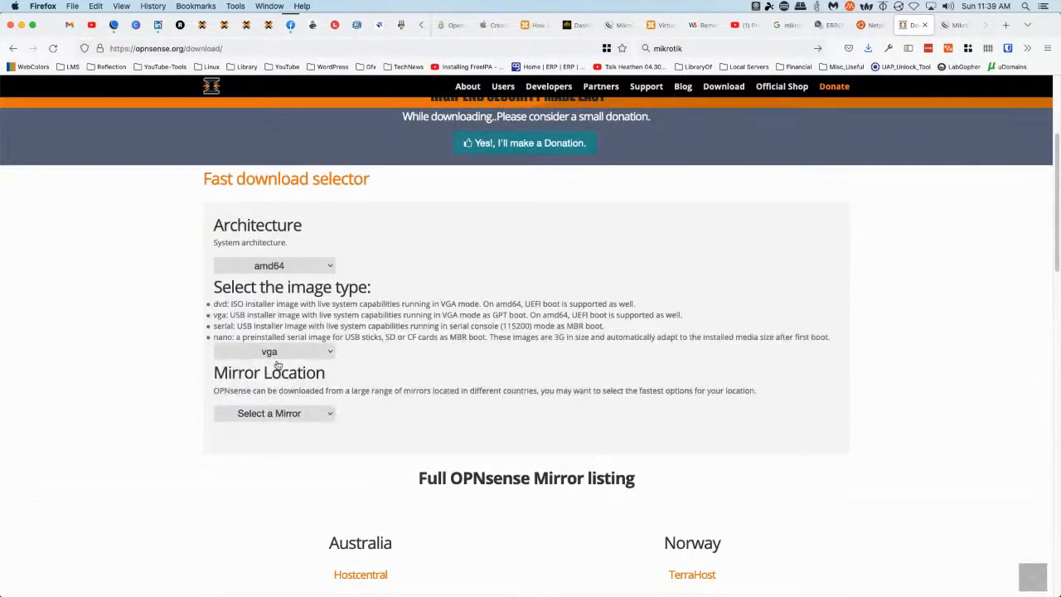
pyautogui.click(321, 352)
pyautogui.click(323, 355)
pyautogui.click(323, 355)
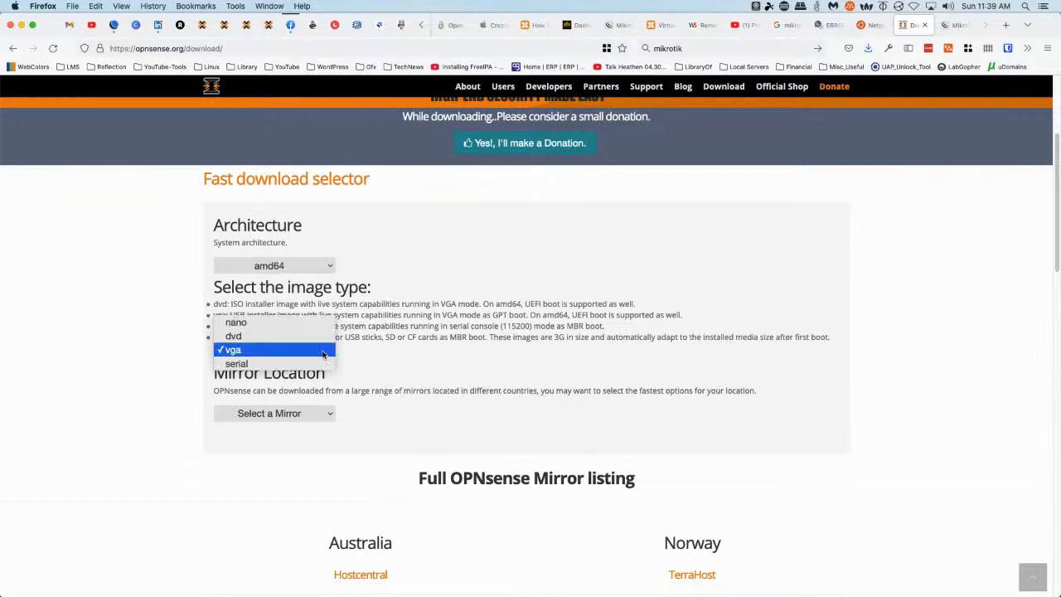
pyautogui.click(345, 412)
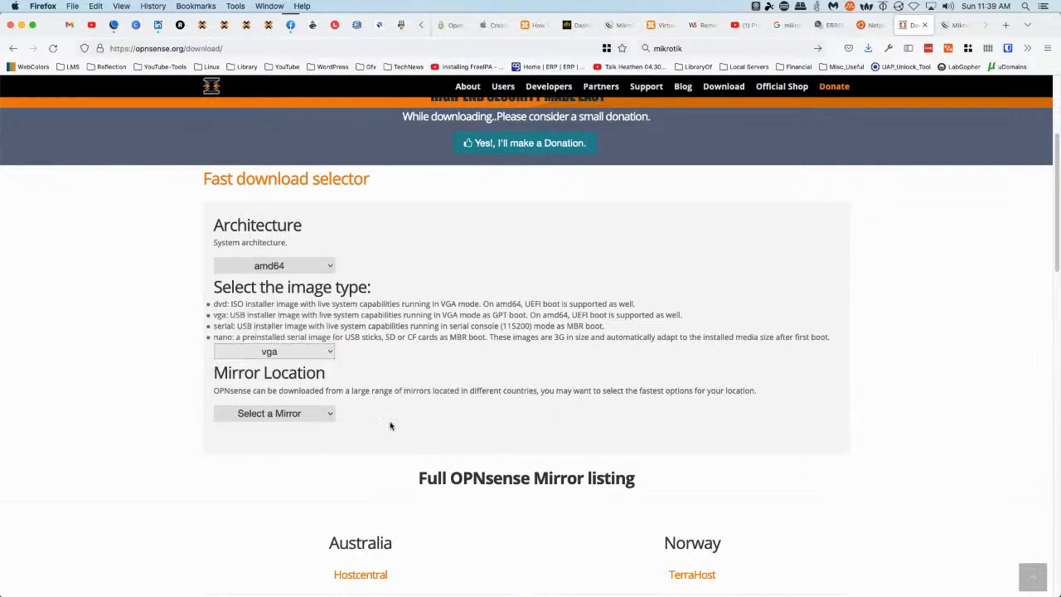
pyautogui.click(308, 414)
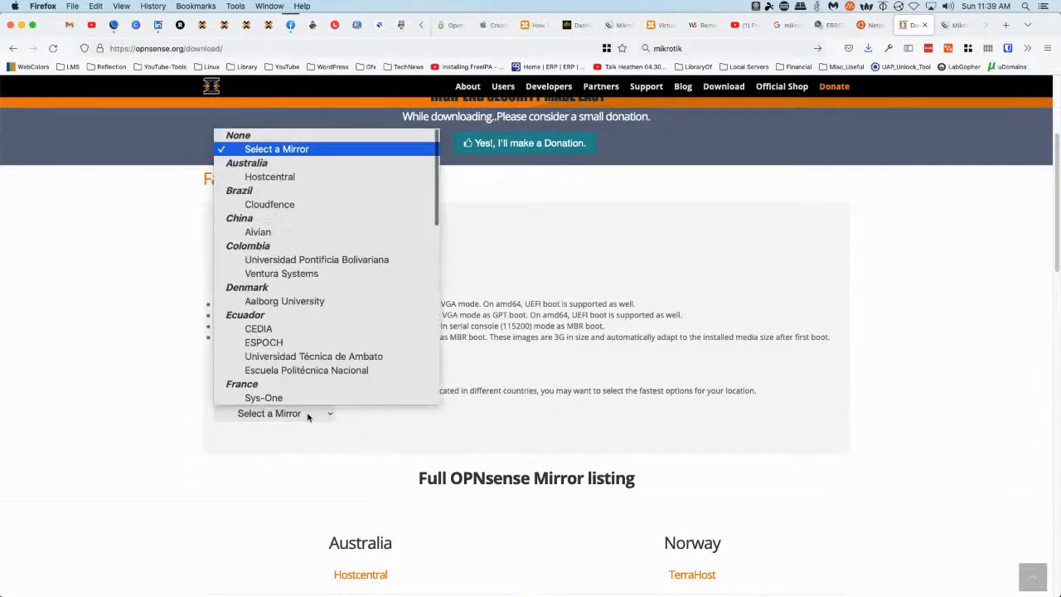
pyautogui.scroll(-5, 326, 372)
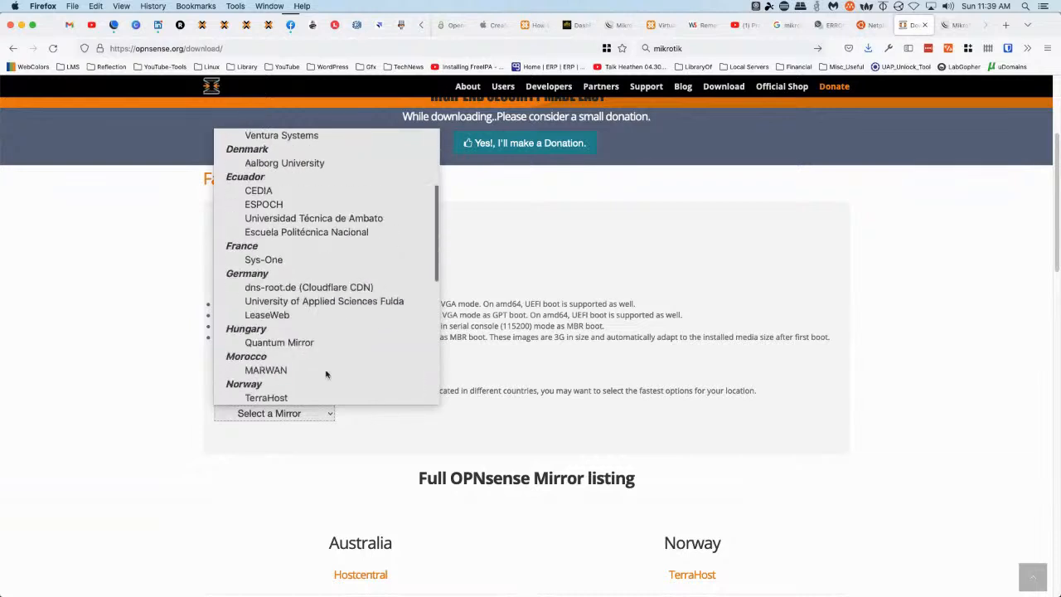
pyautogui.scroll(-5, 327, 374)
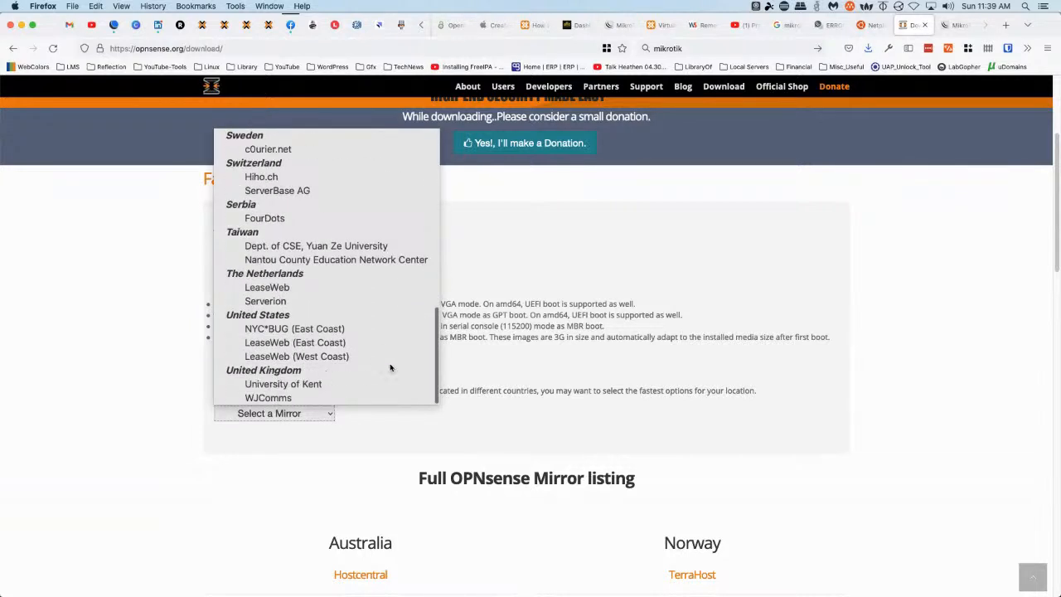
pyautogui.click(282, 342)
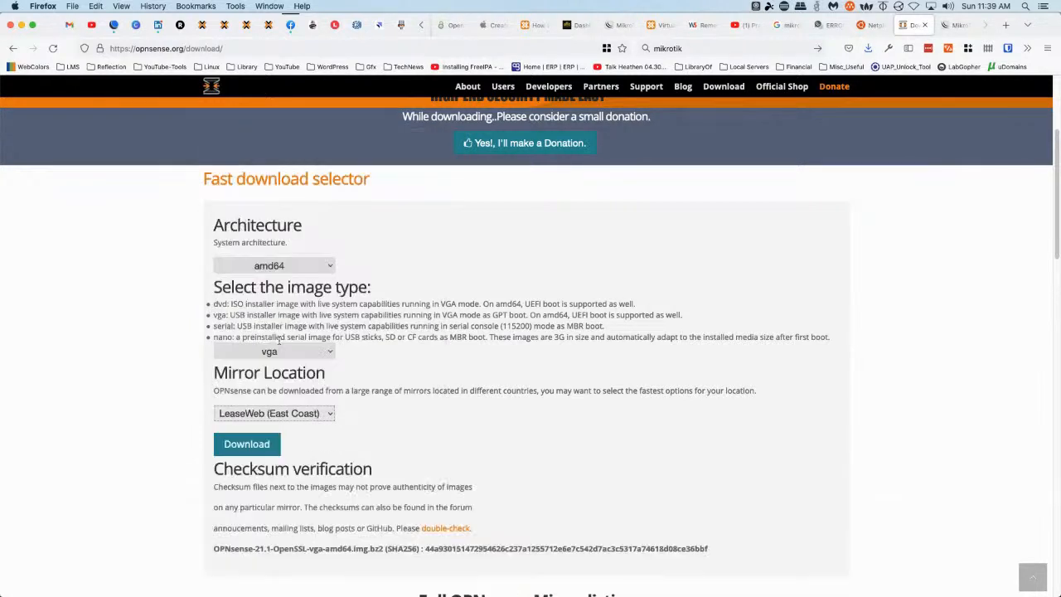
# Download OPNsense-21.1-OpenSSL-vga-amd64.img.bz2 and save it into the Downloads folder
pyautogui.click(263, 447)
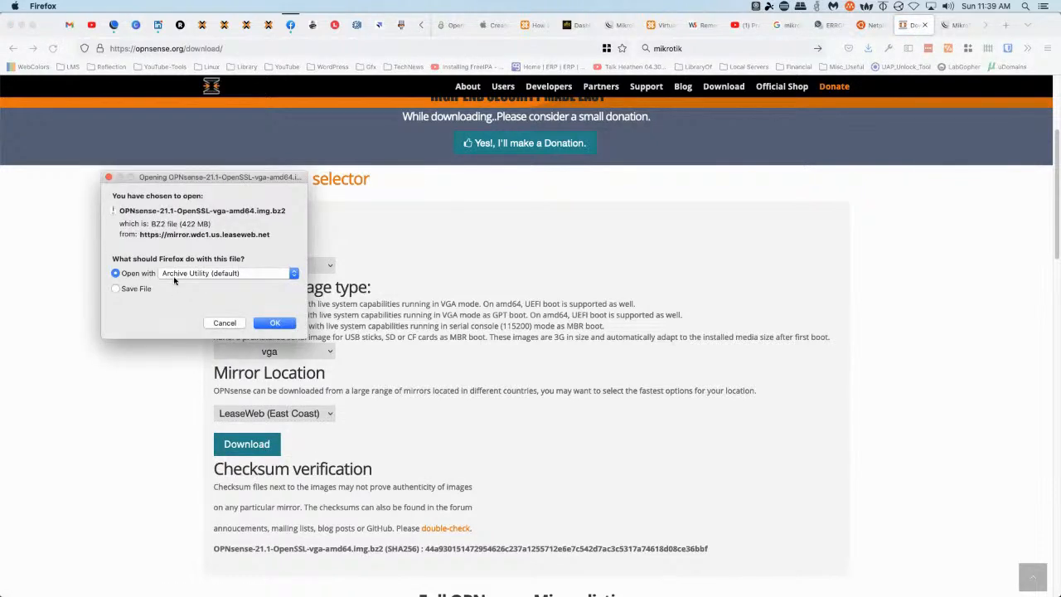
pyautogui.click(132, 290)
pyautogui.click(229, 324)
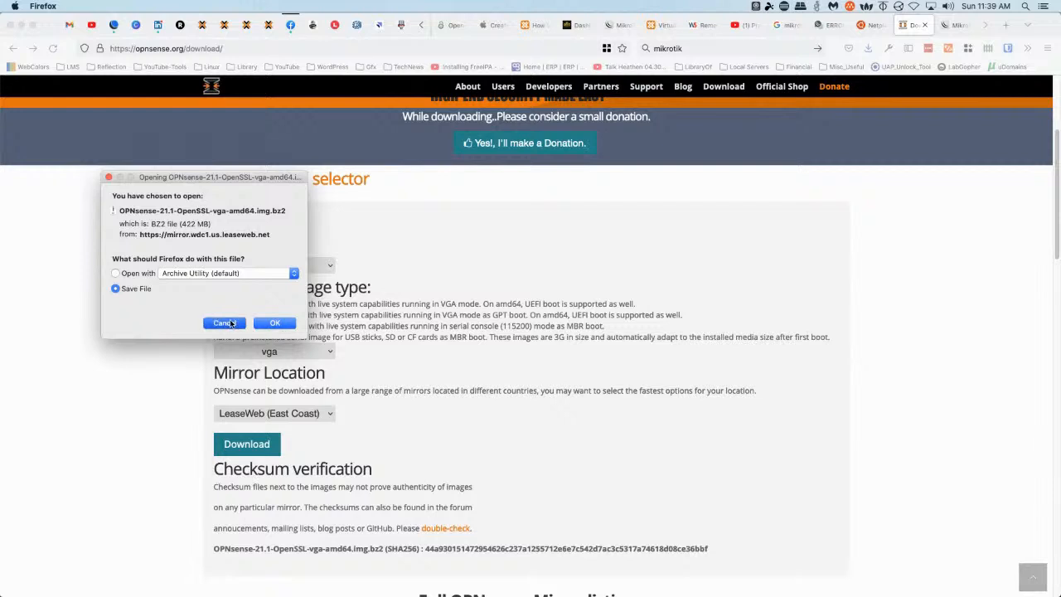
pyautogui.rightClick(257, 445)
pyautogui.click(209, 439)
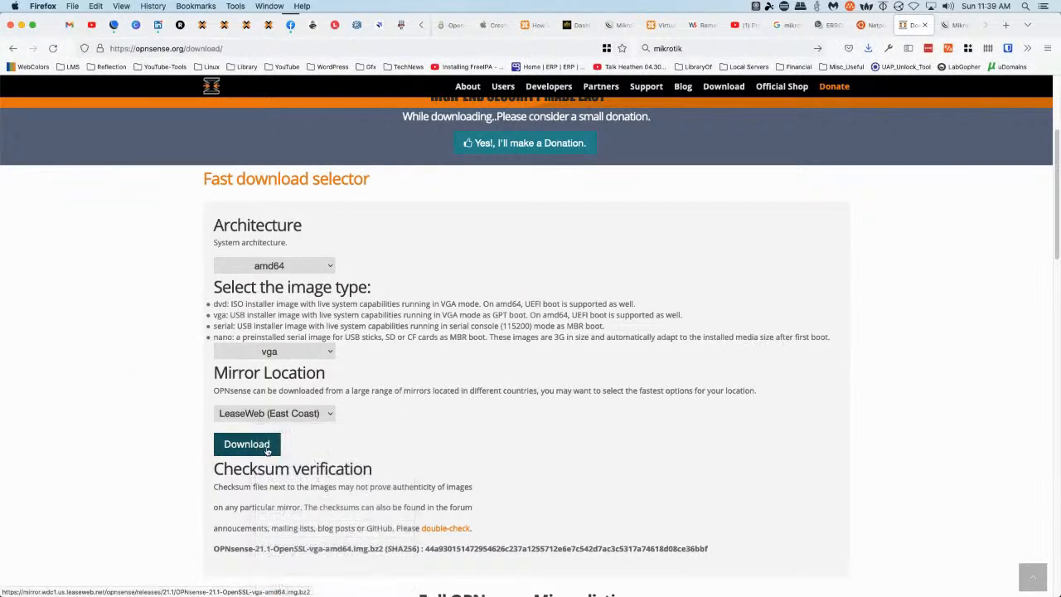
pyautogui.click(258, 446)
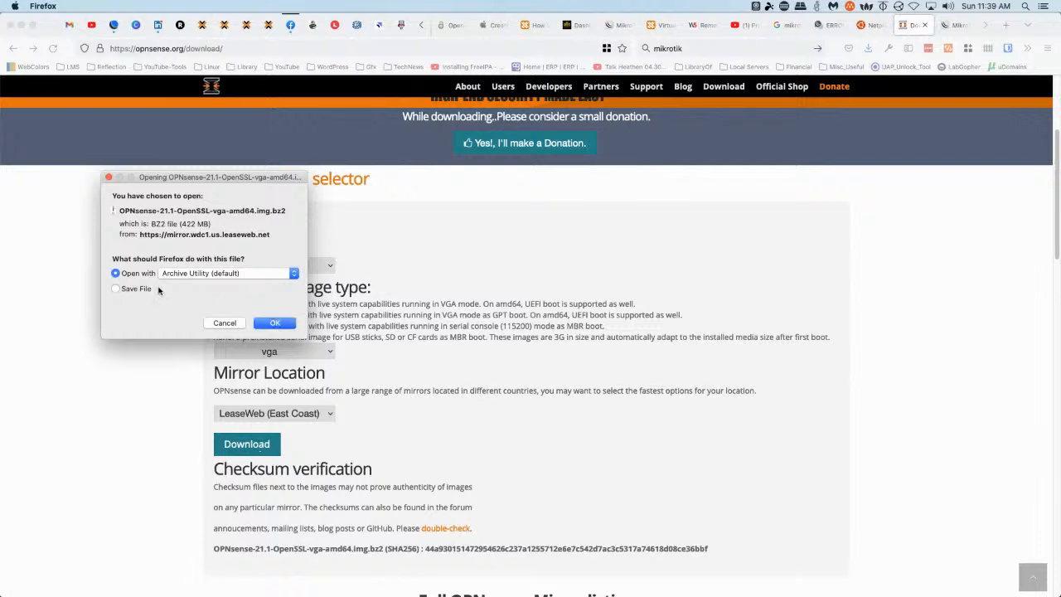
pyautogui.click(133, 290)
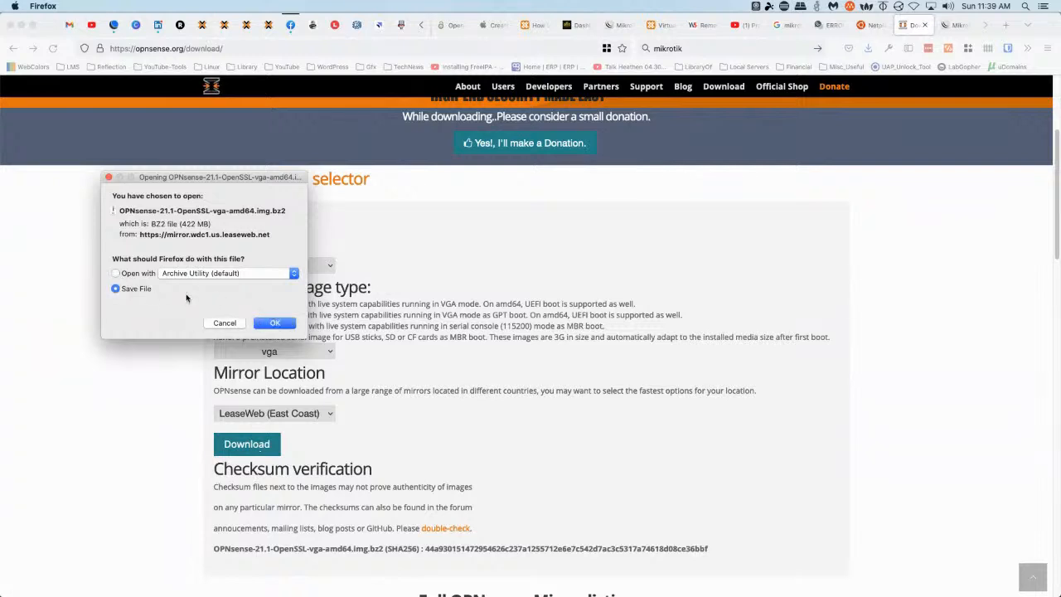
pyautogui.click(274, 323)
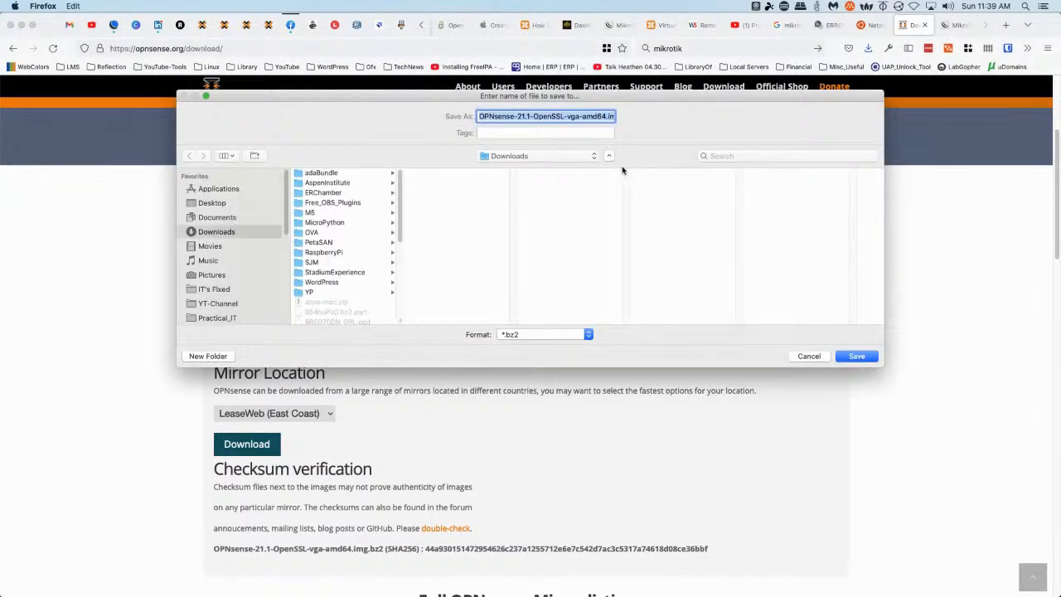
pyautogui.click(856, 357)
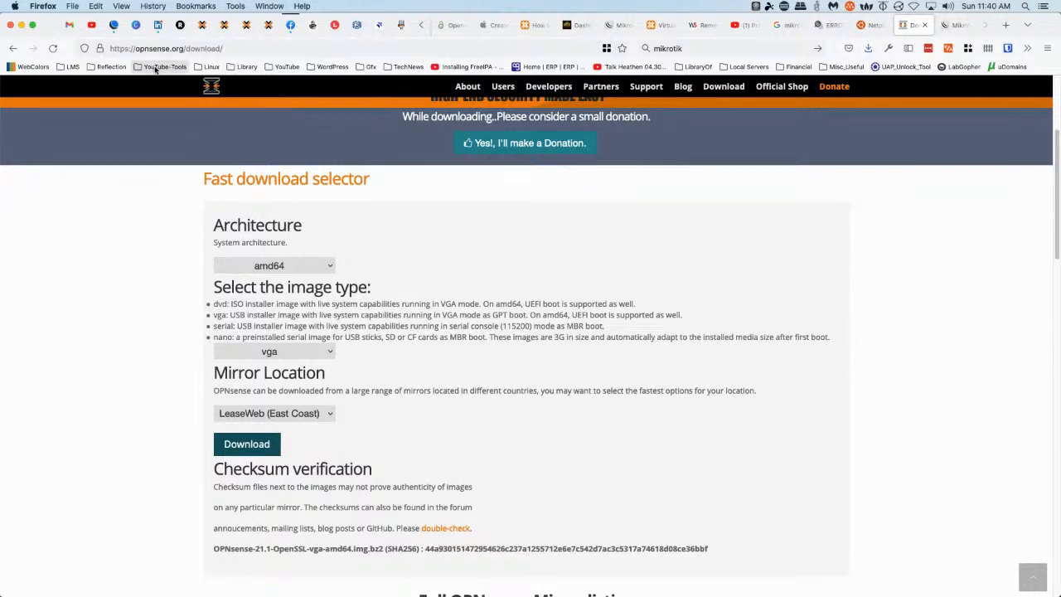
# Open the ISO image Upload dialog on local (pve) storage, leaving no file selected
pyautogui.click(201, 25)
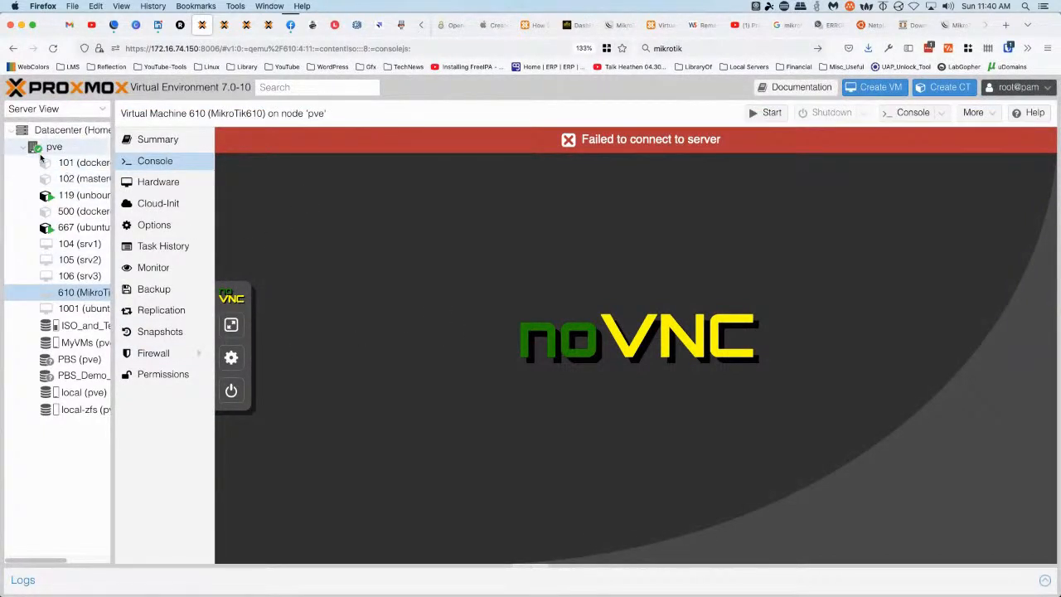
pyautogui.click(70, 396)
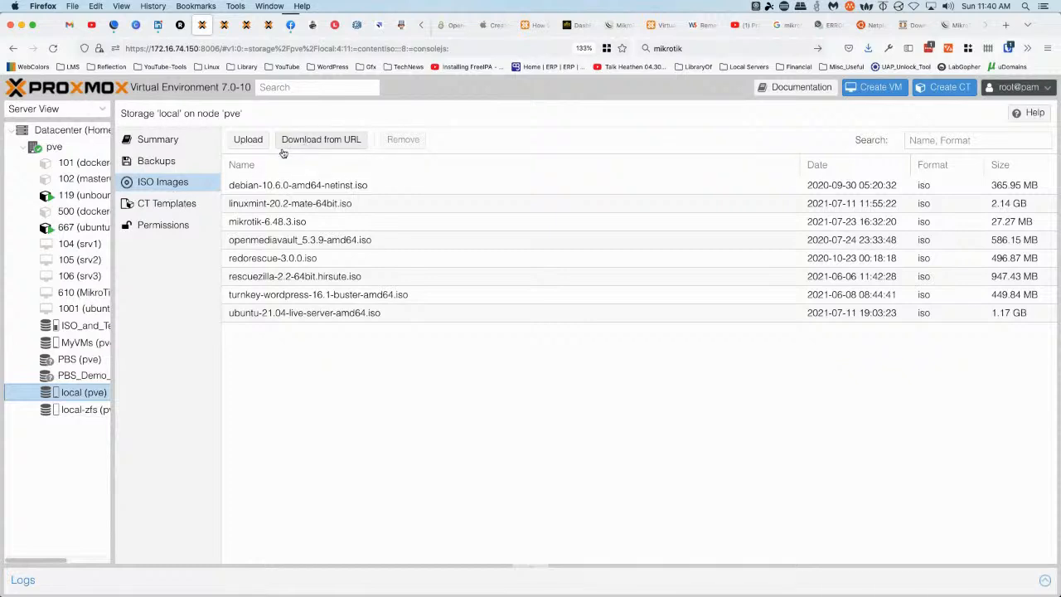
pyautogui.click(247, 140)
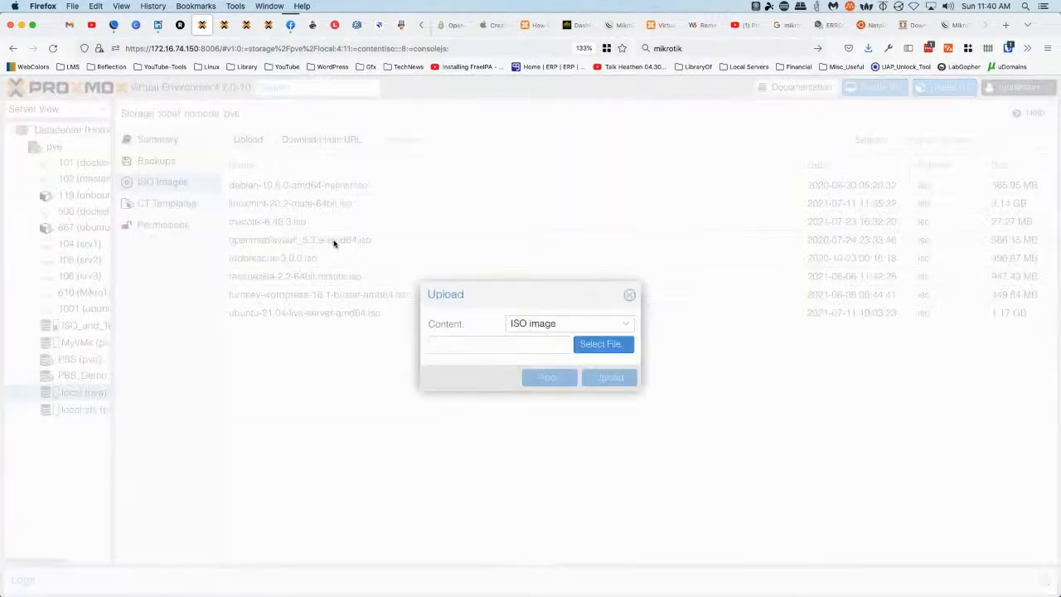
pyautogui.click(603, 344)
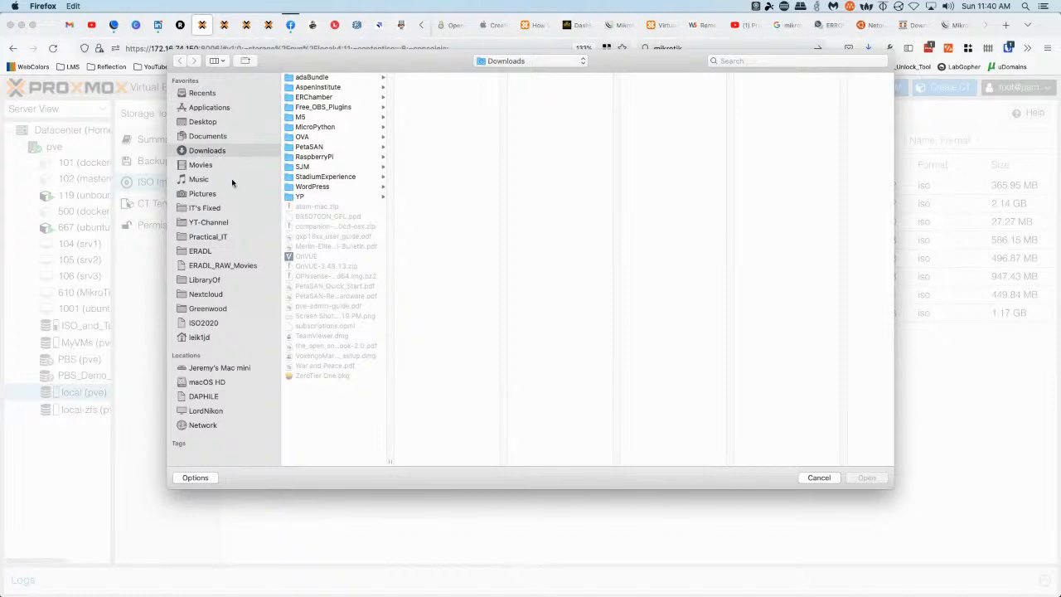
pyautogui.click(820, 478)
pyautogui.click(603, 344)
pyautogui.press('Escape')
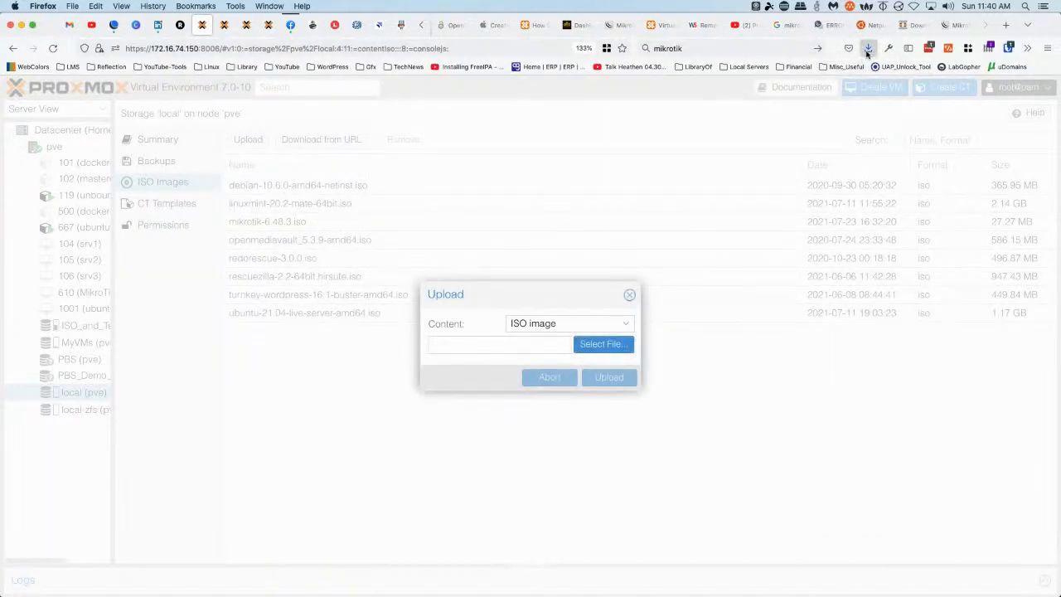
pyautogui.click(868, 48)
pyautogui.click(861, 76)
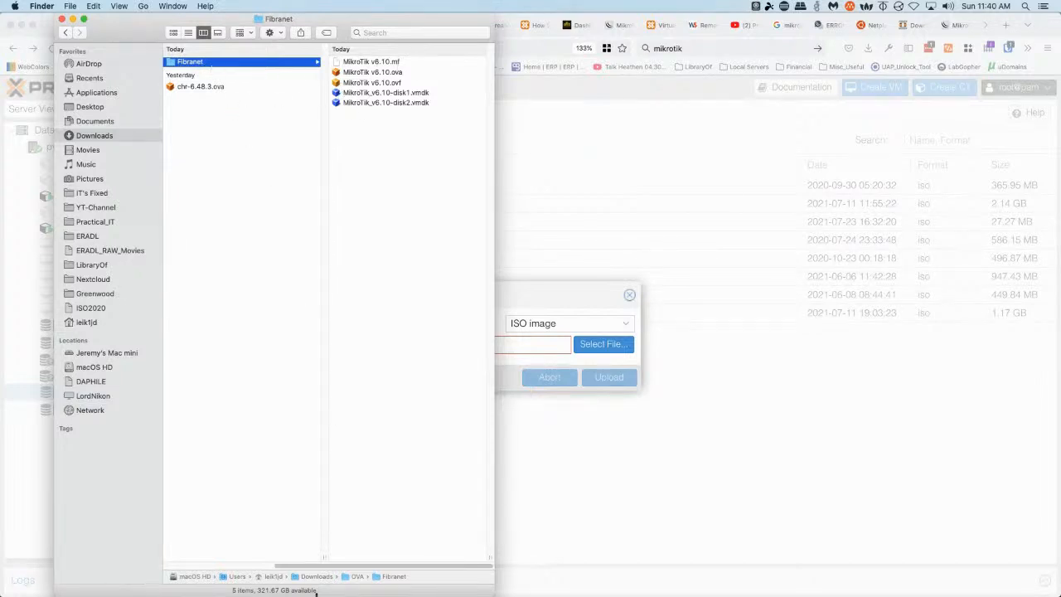
pyautogui.moveTo(326, 568); pyautogui.dragTo(253, 566)
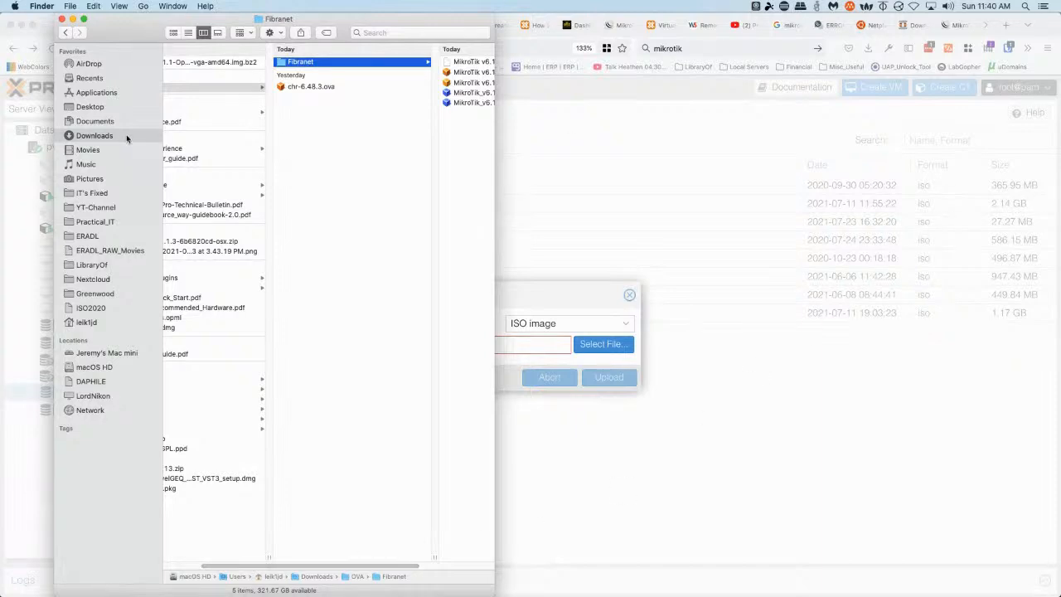
pyautogui.click(62, 19)
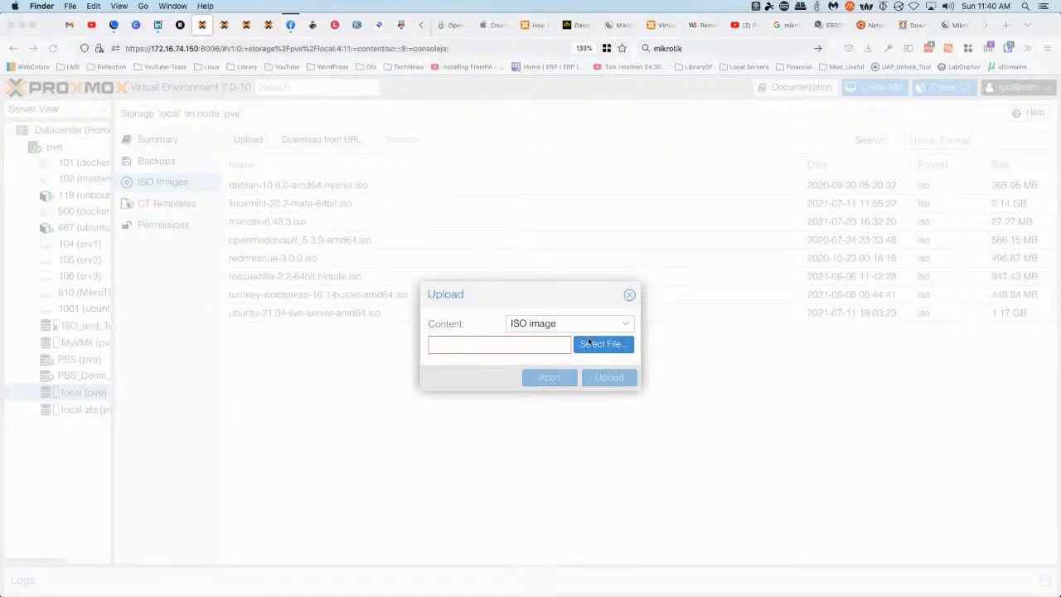
pyautogui.click(624, 349)
pyautogui.click(624, 349)
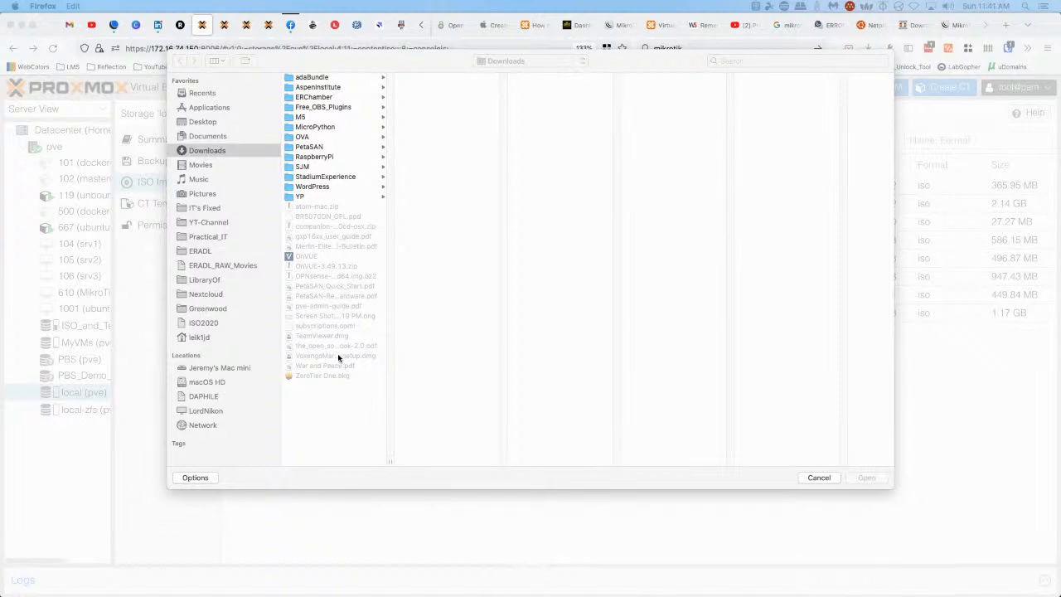
pyautogui.click(747, 63)
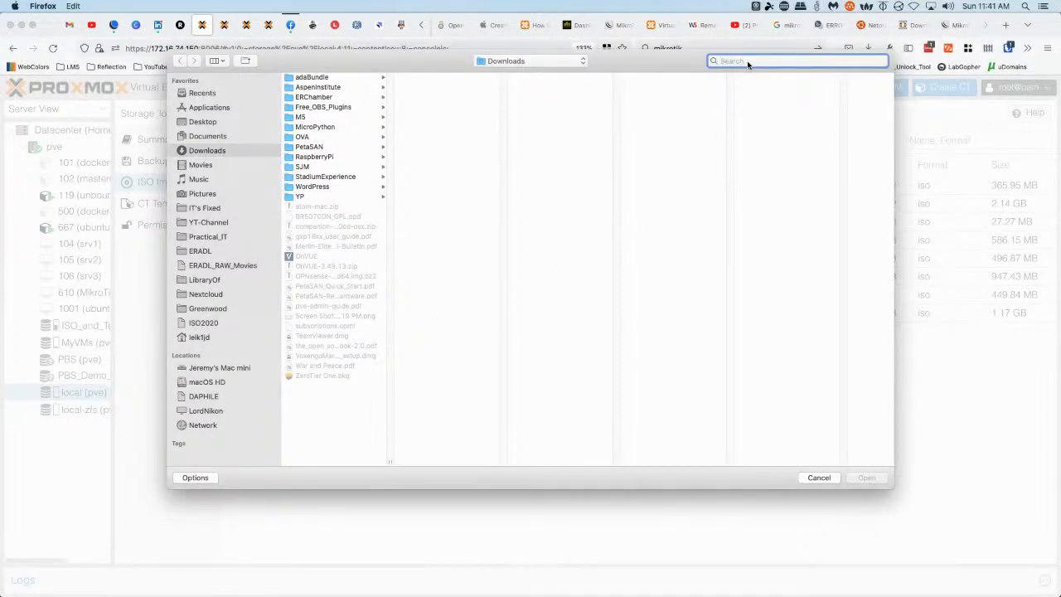
pyautogui.write('OPN')
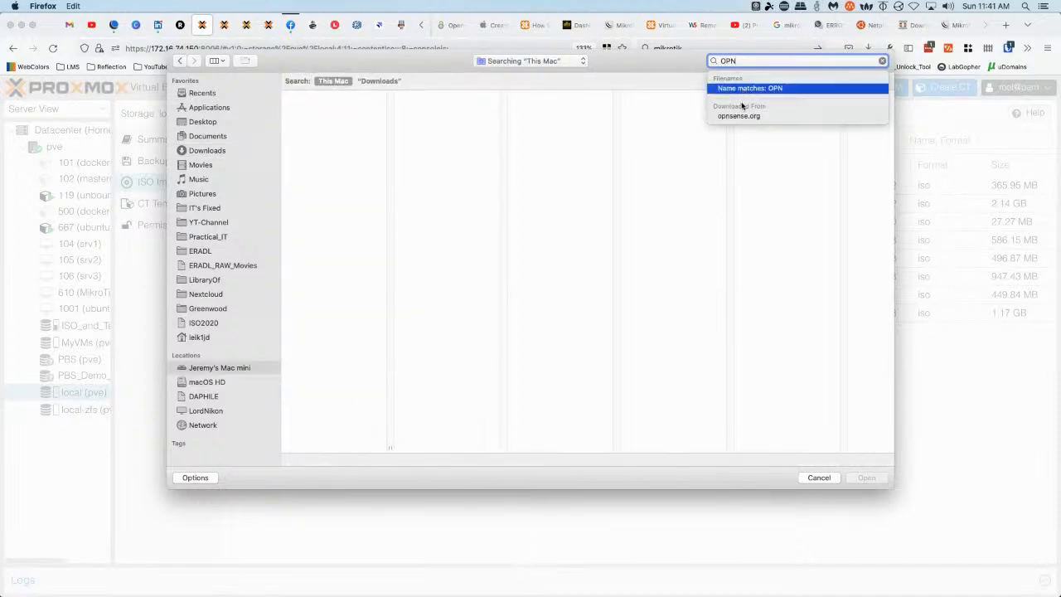
pyautogui.click(379, 80)
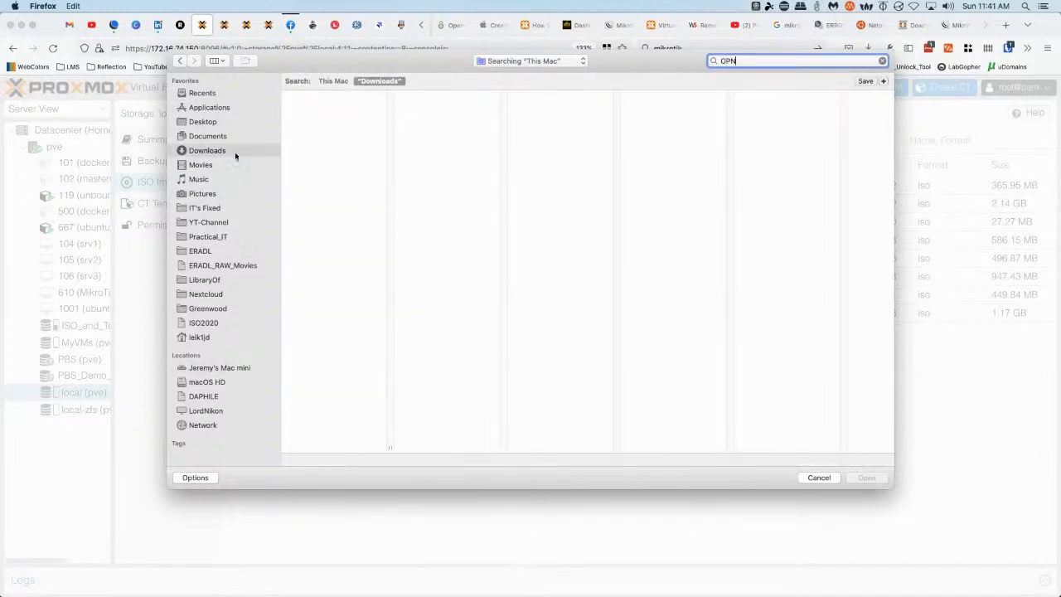
pyautogui.click(333, 82)
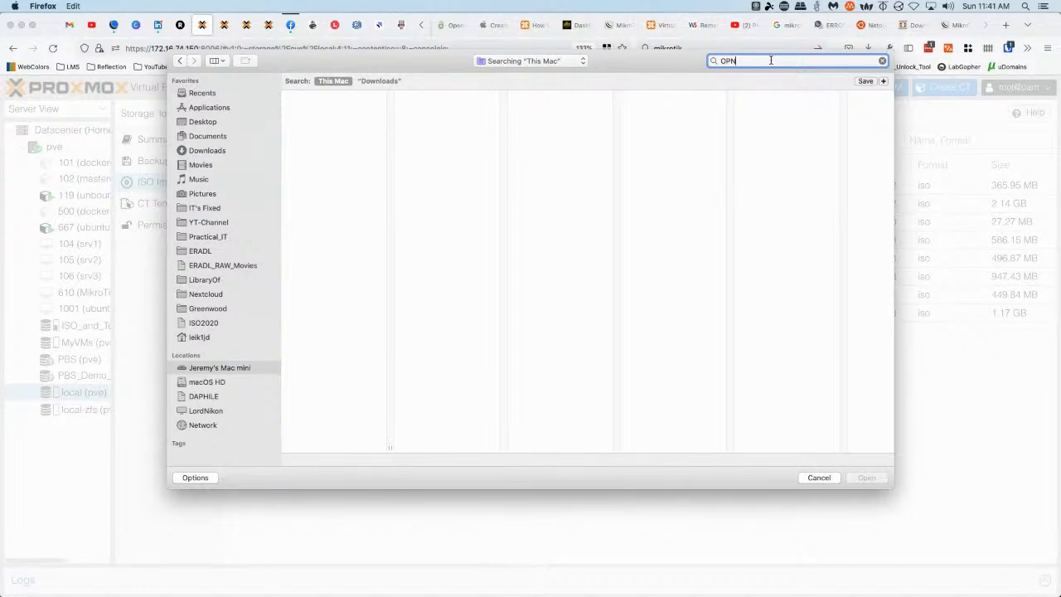
pyautogui.write('sense')
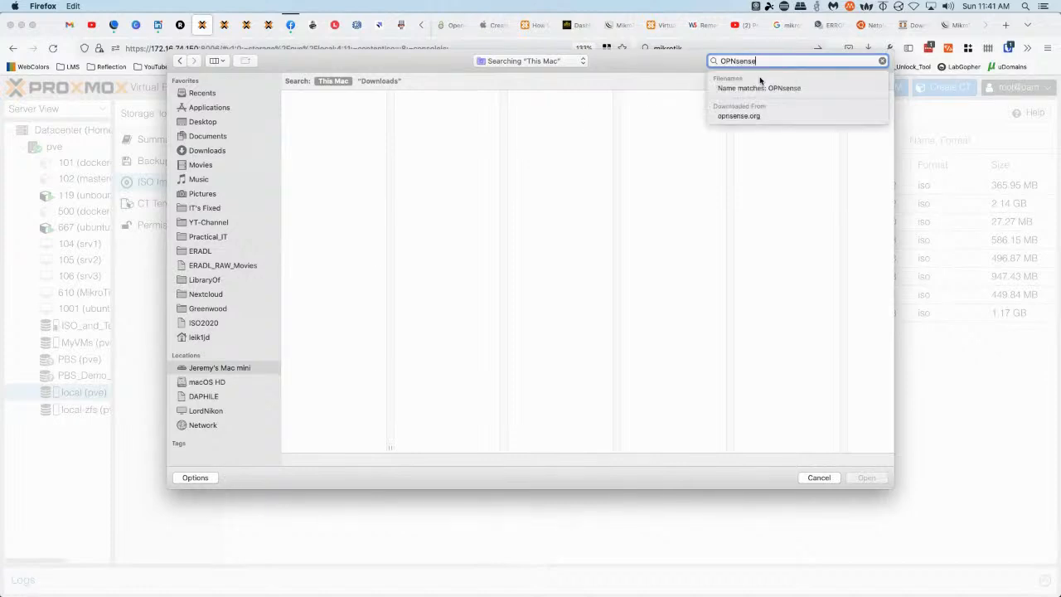
pyautogui.press('Return')
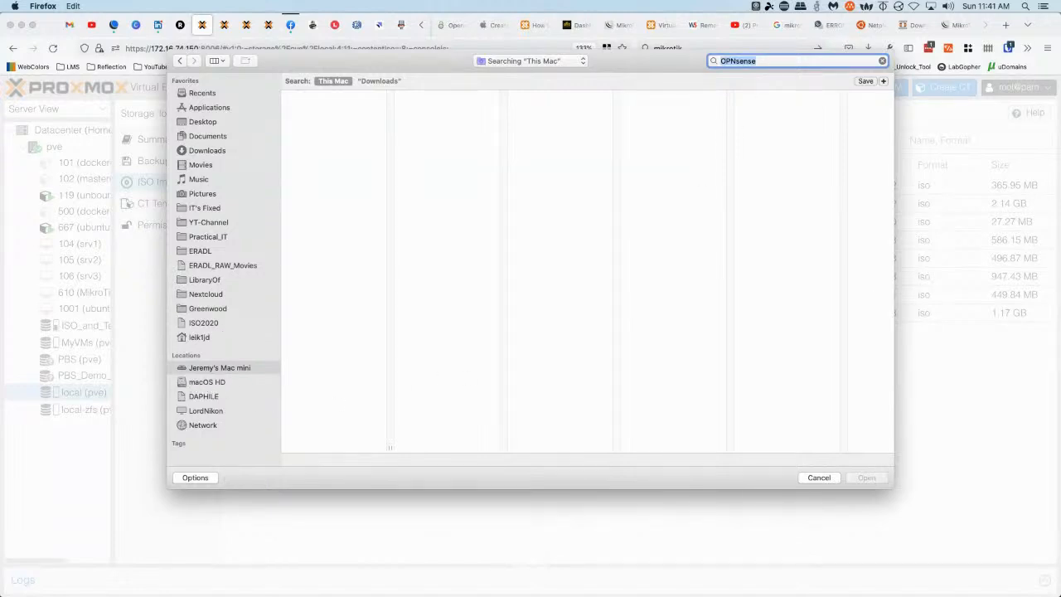
pyautogui.click(817, 478)
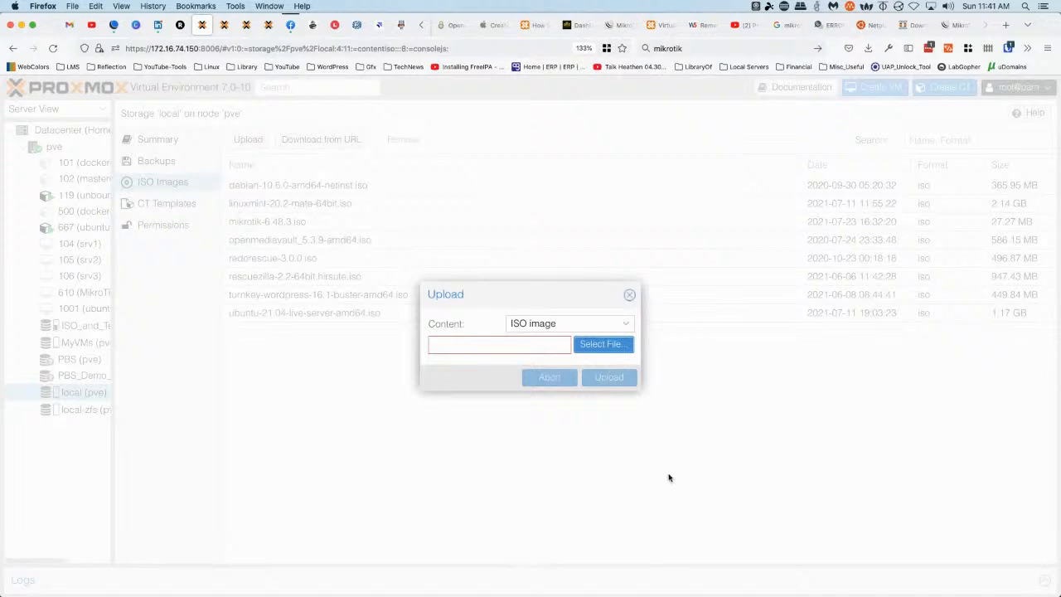
pyautogui.click(629, 295)
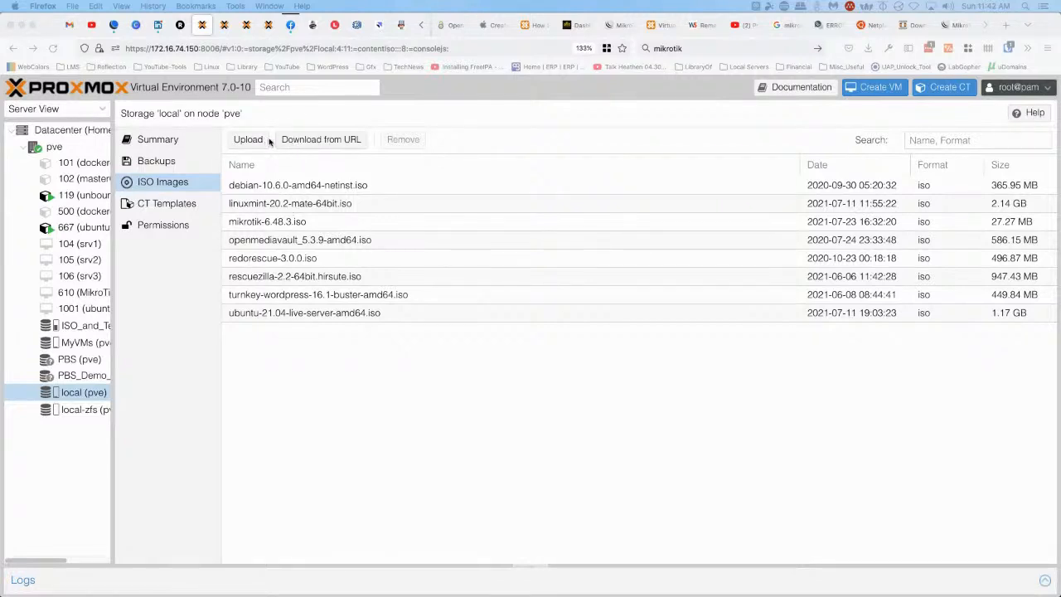
# On the OPNsense download page, open the LeaseWeb (East Coast) mirror under United States
pyautogui.click(914, 25)
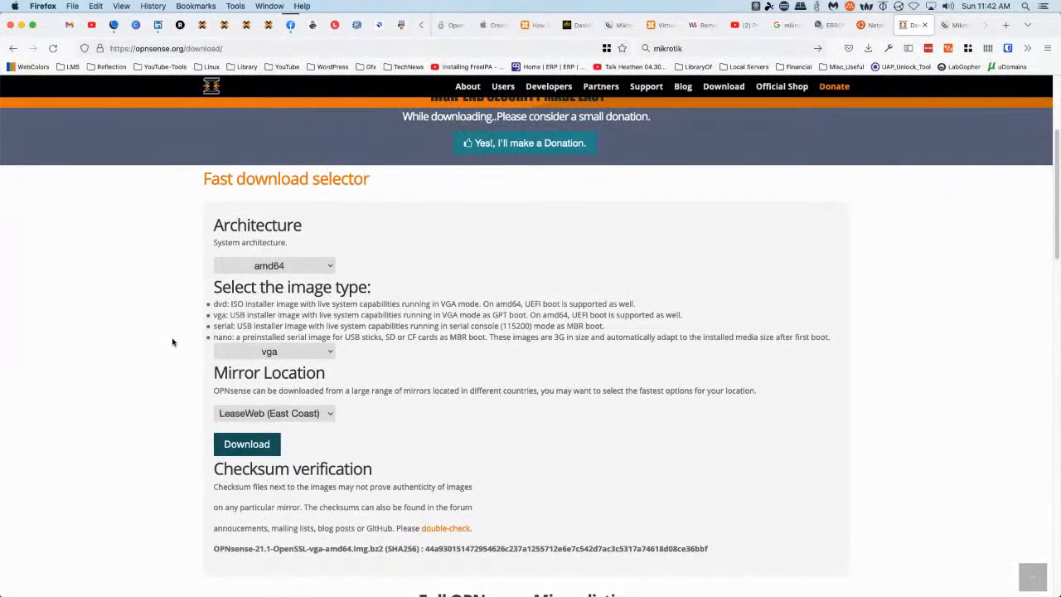
pyautogui.scroll(-5, 173, 340)
pyautogui.scroll(-3, 174, 341)
pyautogui.scroll(-4, 772, 360)
pyautogui.scroll(-6, 771, 362)
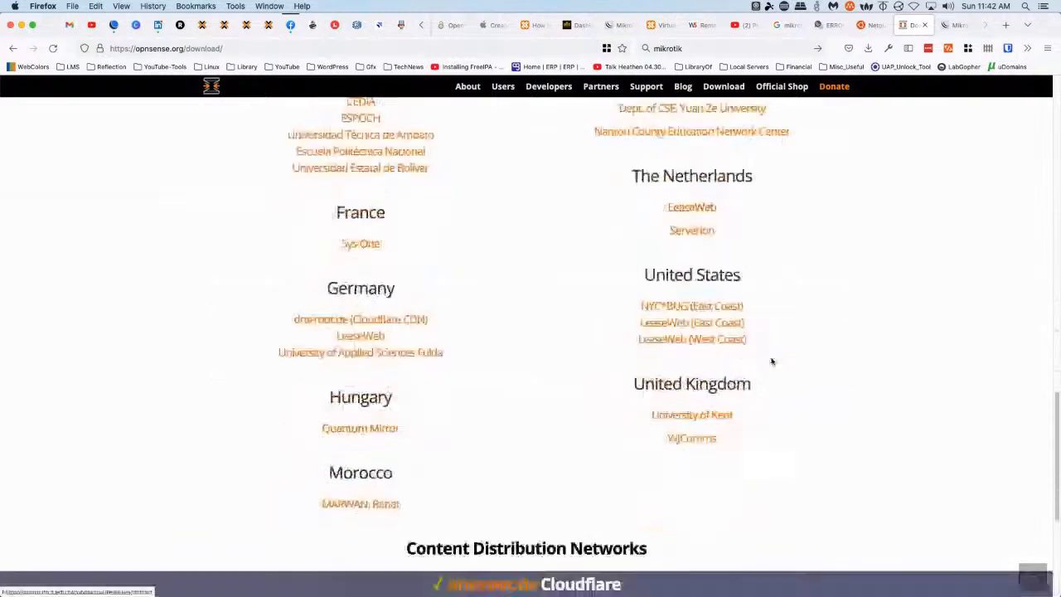
pyautogui.click(659, 328)
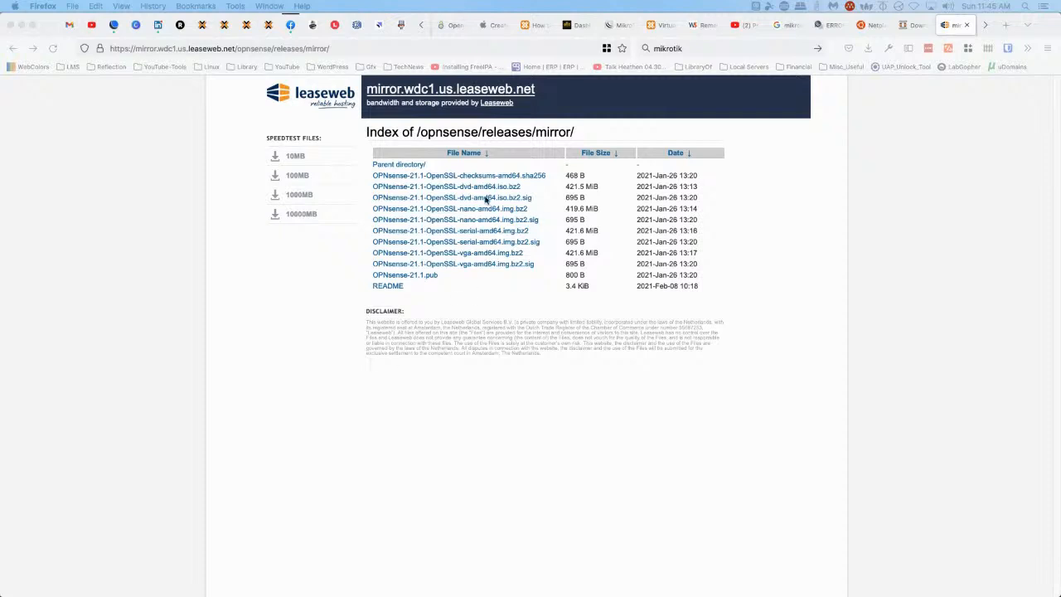
# Download the OPNsense 21.1 OpenSSL dvd amd64 ISO image from the LeaseWeb mirror
pyautogui.click(426, 189)
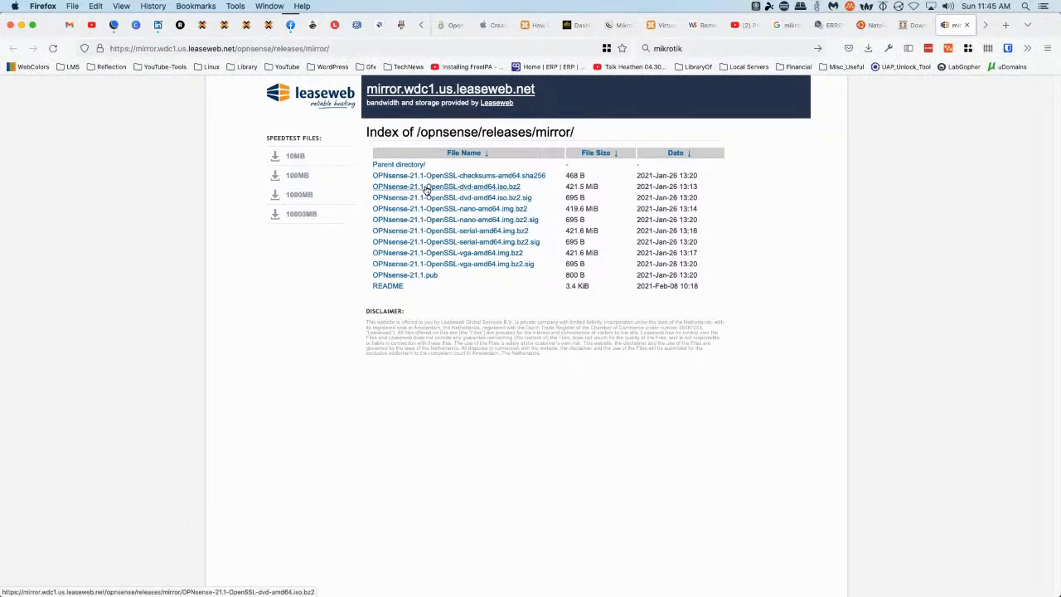
pyautogui.click(426, 190)
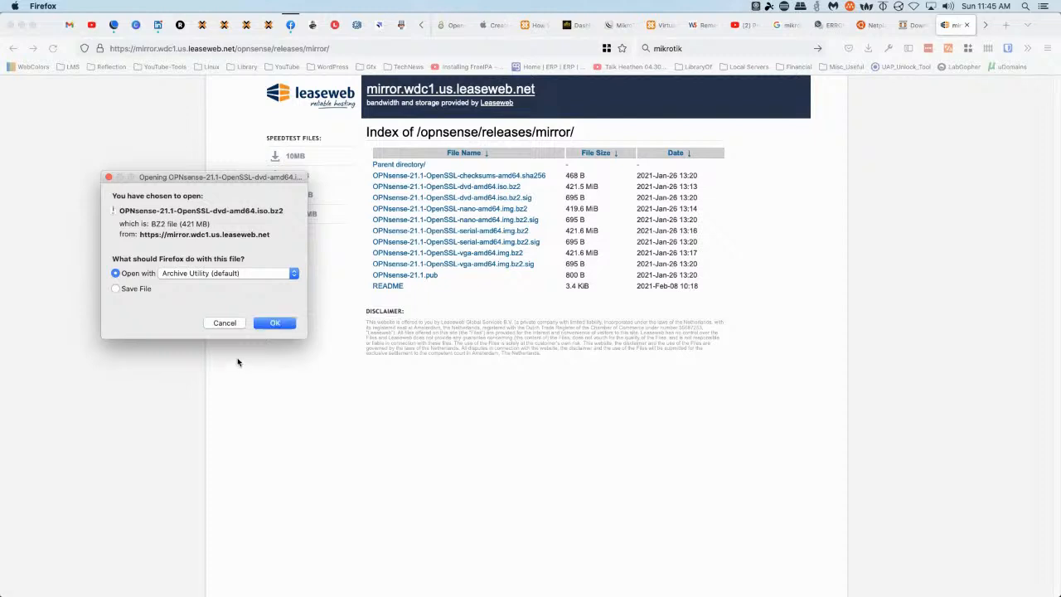
pyautogui.click(276, 322)
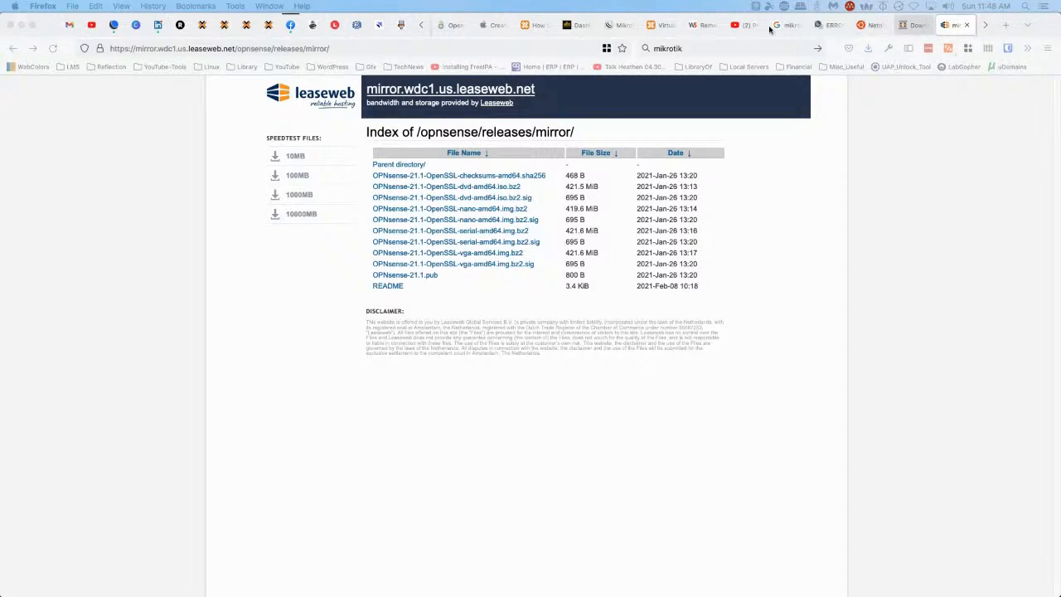
# Start a new ISO image upload to Proxmox local storage, closing the file chooser unused
pyautogui.click(199, 27)
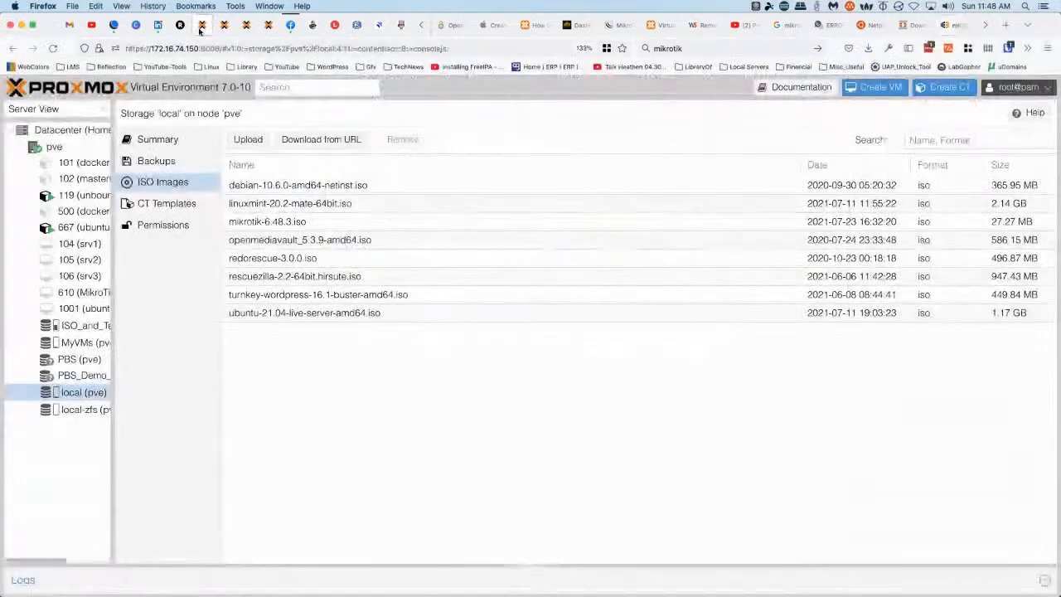
pyautogui.click(251, 140)
pyautogui.click(603, 343)
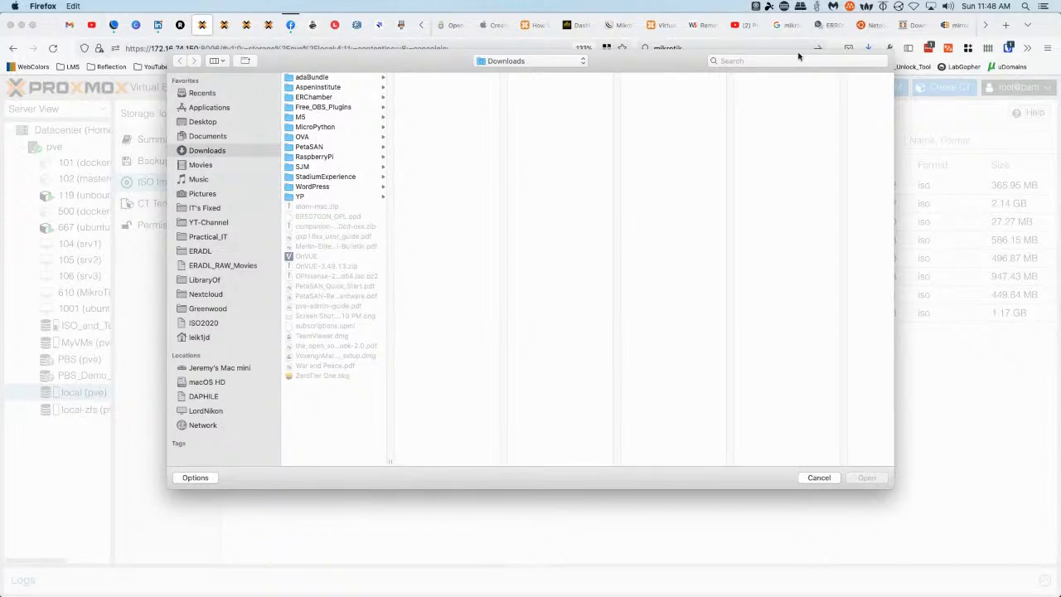
pyautogui.click(834, 478)
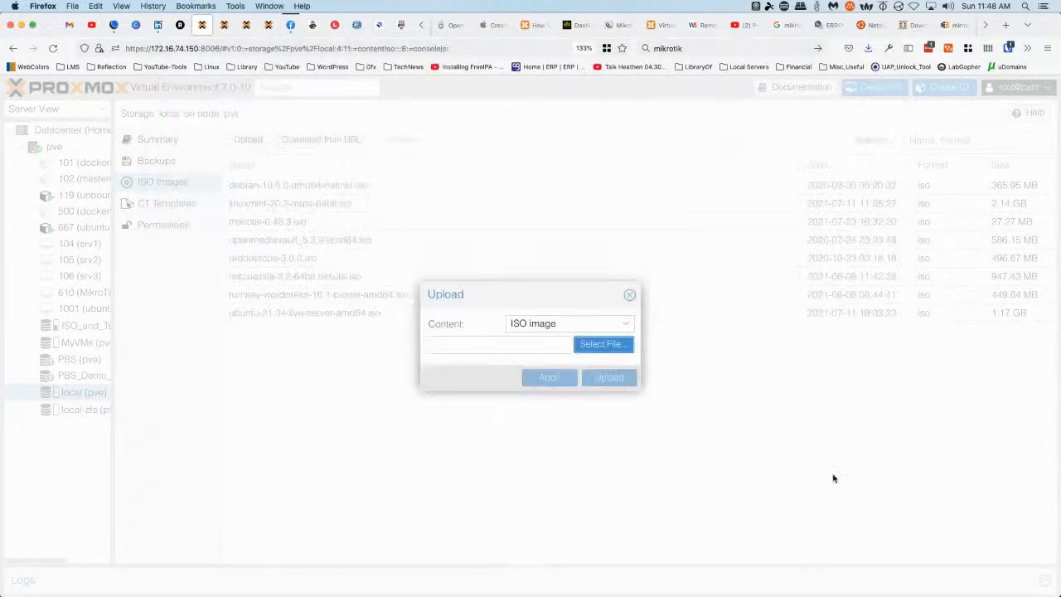
# Open the downloaded OPNsense-21.1-OpenSSL-dvd-amd64.iso.bz2 archive from Firefox's downloads
pyautogui.click(866, 49)
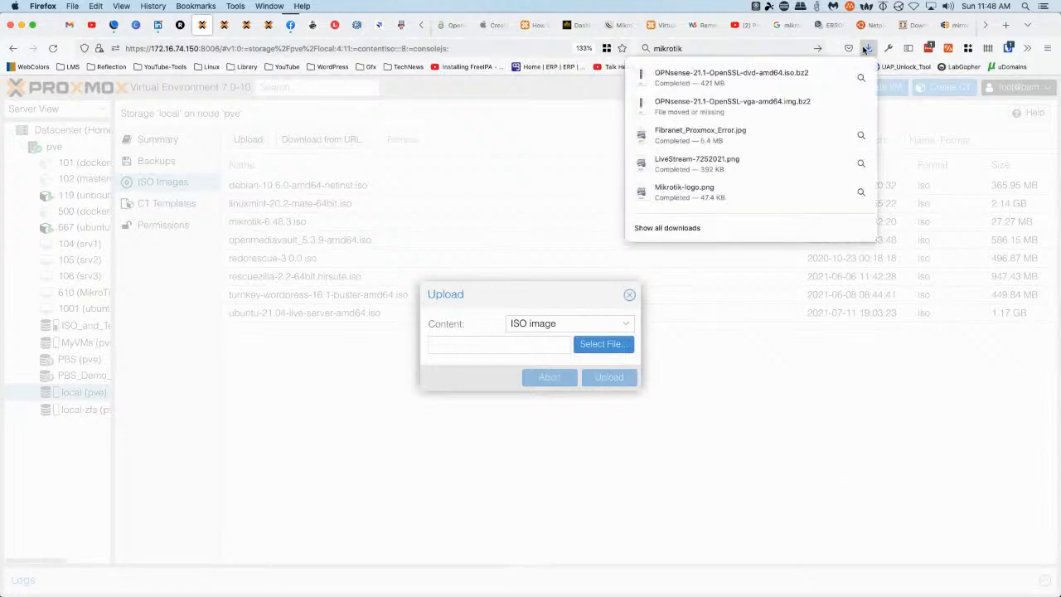
pyautogui.click(747, 86)
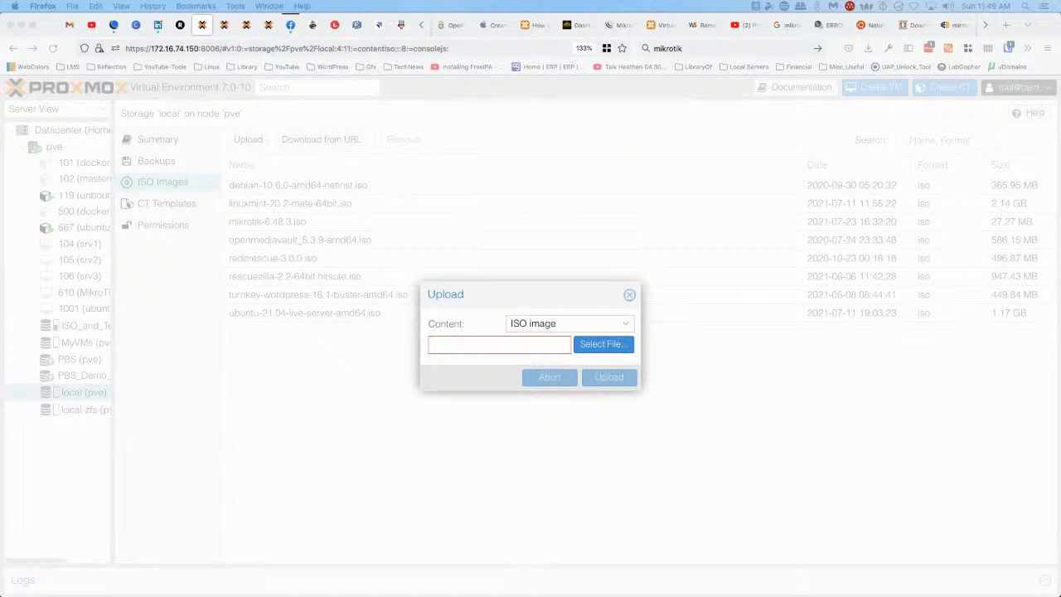
pyautogui.click(1006, 24)
# Search 'extract bz2 file' and read the Super User answer recommending bzip2 -d
pyautogui.press('super+k')
pyautogui.write('e')
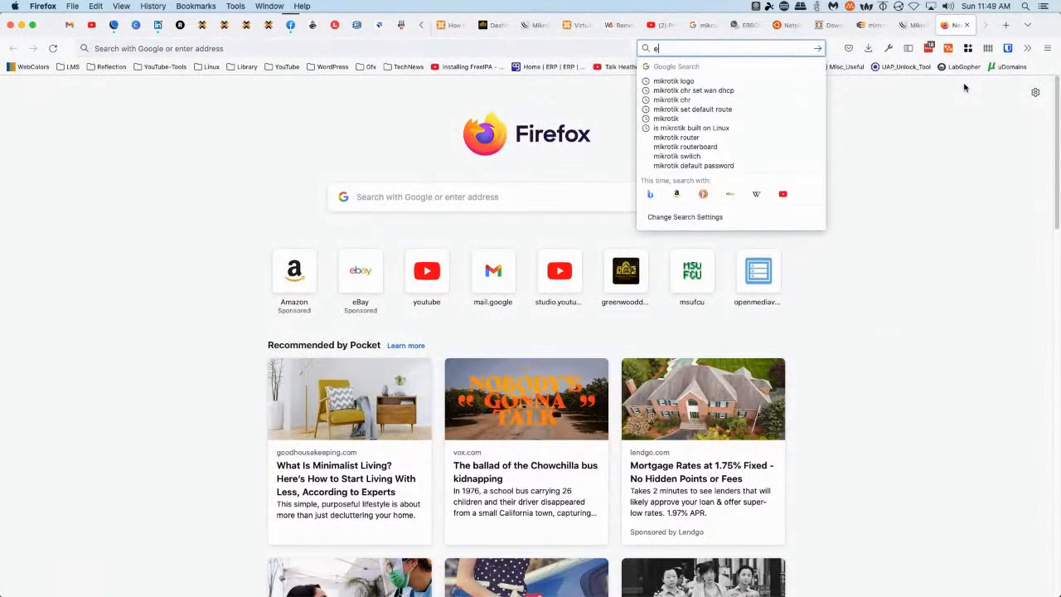
pyautogui.write('xtract bz')
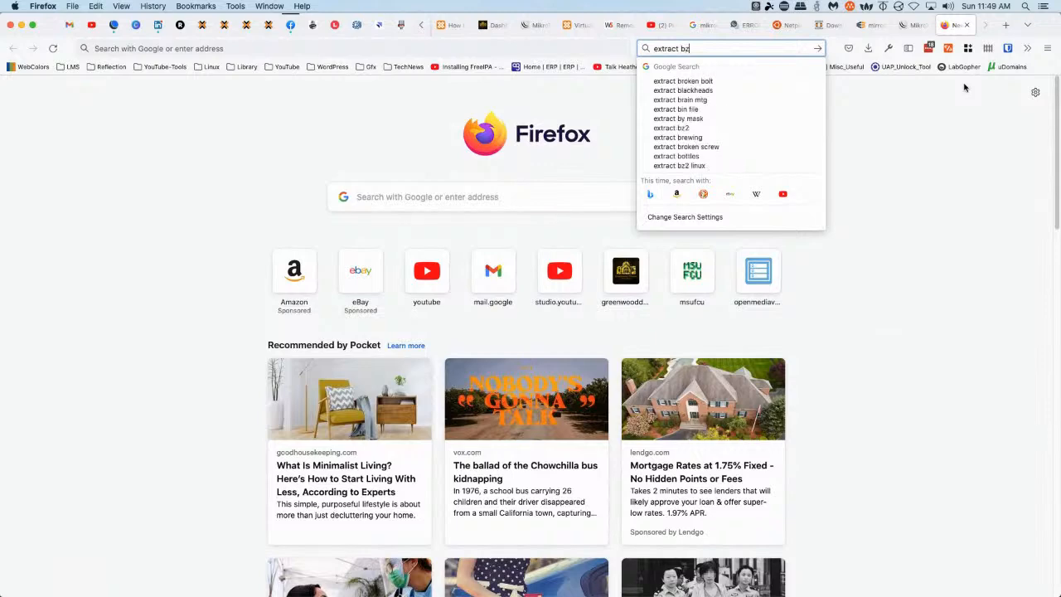
pyautogui.write('2 file')
pyautogui.press('Return')
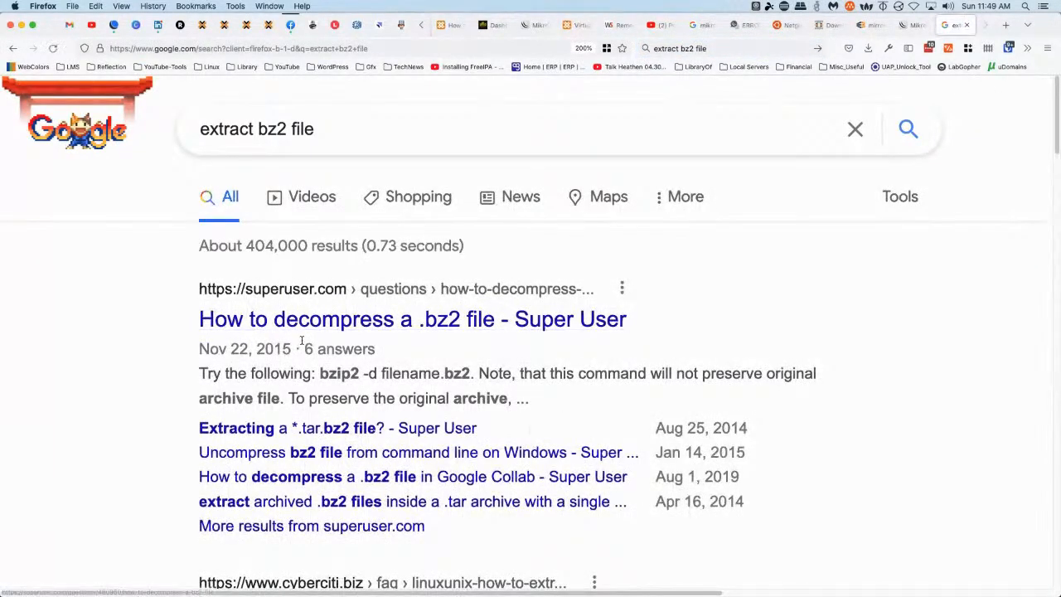
pyautogui.click(300, 327)
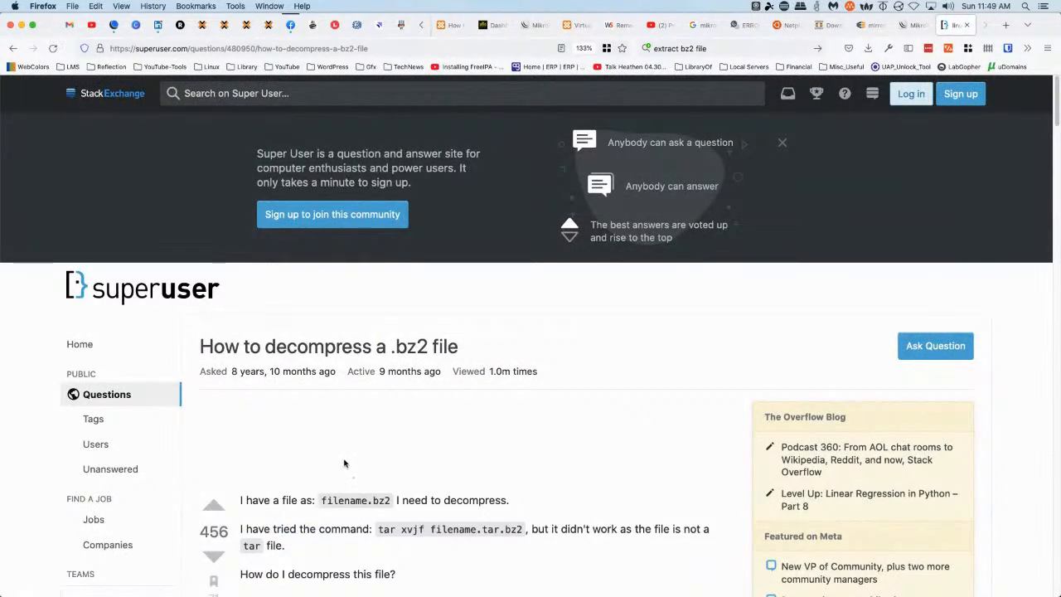
pyautogui.scroll(-3, 301, 426)
pyautogui.scroll(-5, 398, 406)
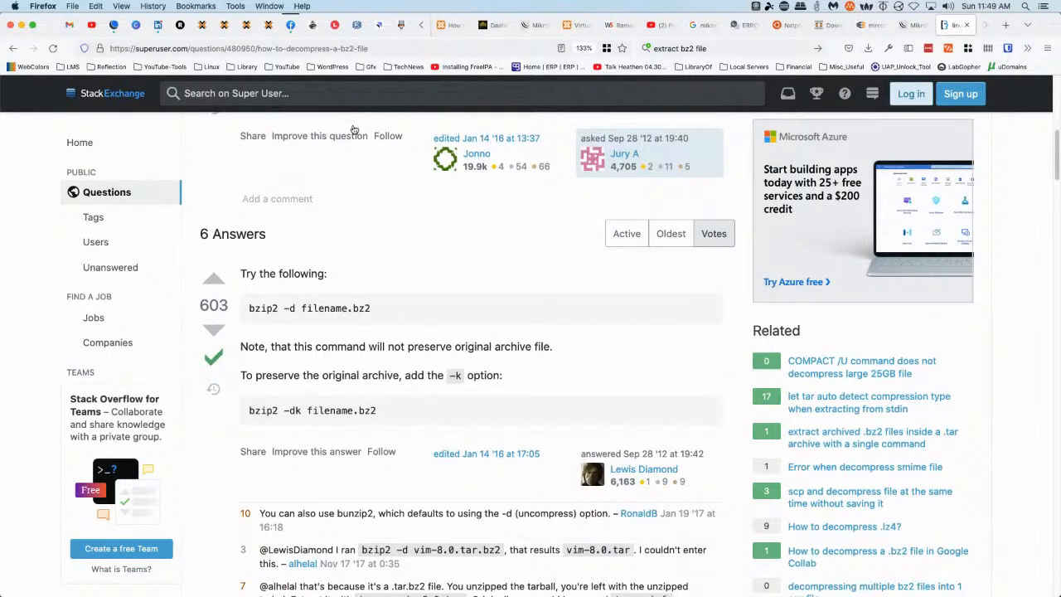
pyautogui.hotkey('ctrl', 'Right')
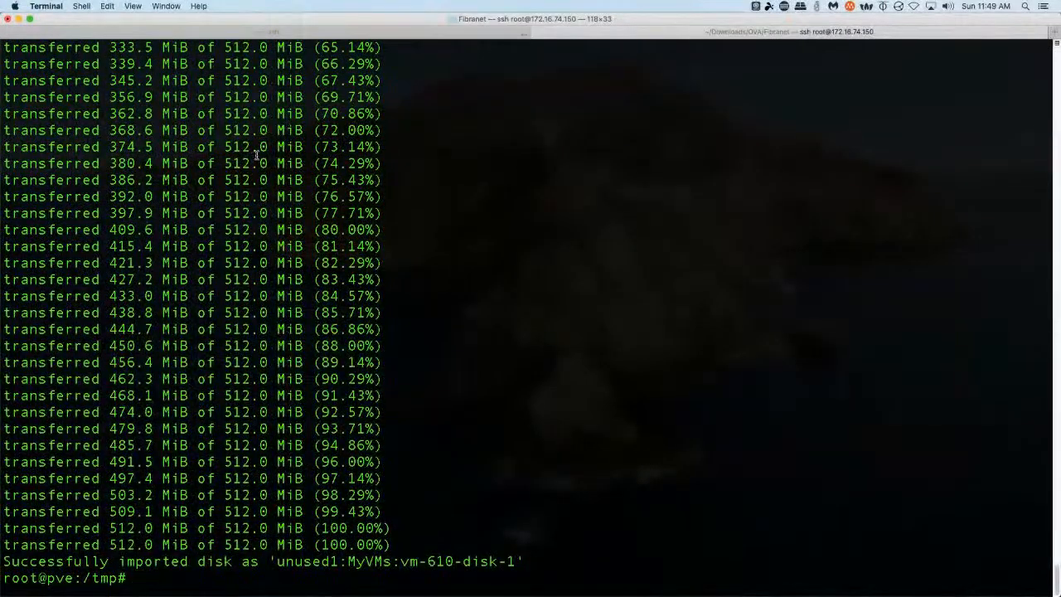
# In a new Terminal tab, change into Downloads and list the .bz2 files
pyautogui.press('super+t')
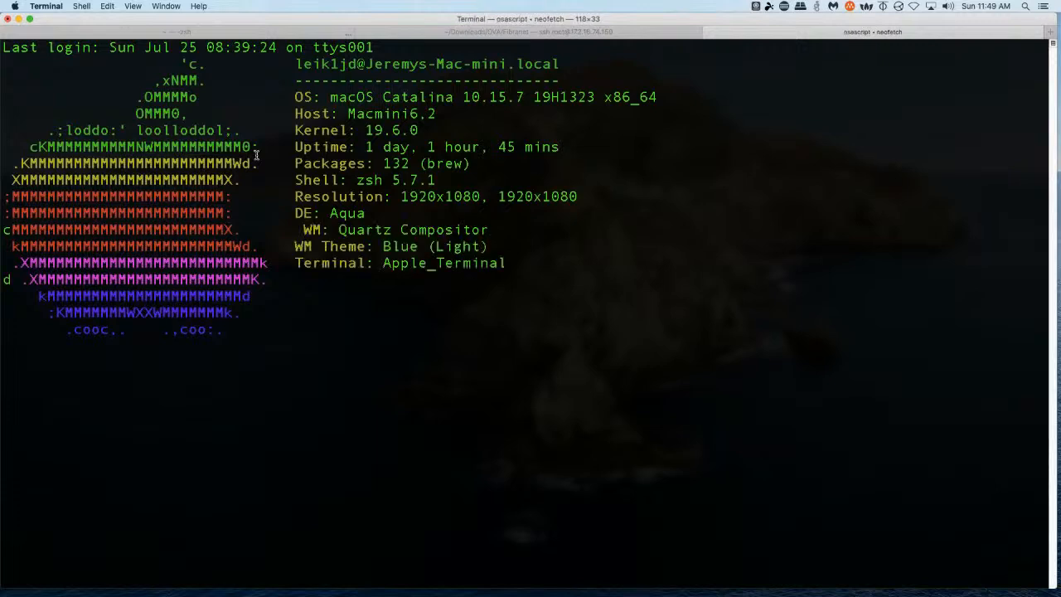
pyautogui.write('cd Down')
pyautogui.press('BackSpace')
pyautogui.press('BackSpace')
pyautogui.press('BackSpace')
pyautogui.press('BackSpace')
pyautogui.press('BackSpace')
pyautogui.press('BackSpace')
pyautogui.write('d')
pyautogui.press('Return')
pyautogui.write('cd Dow')
pyautogui.press('Tab')
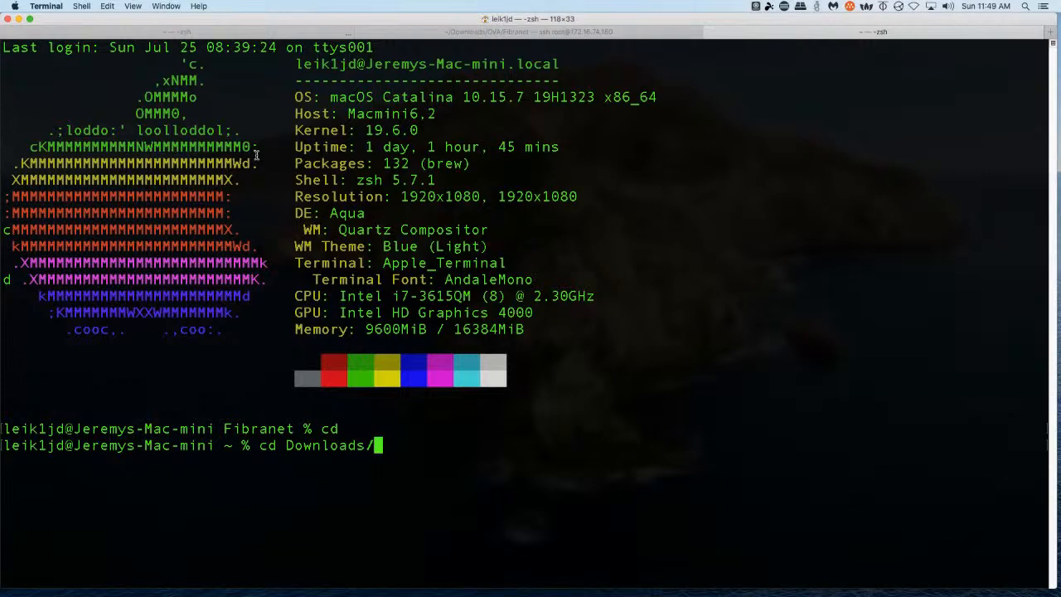
pyautogui.press('Return')
pyautogui.write('ls ')
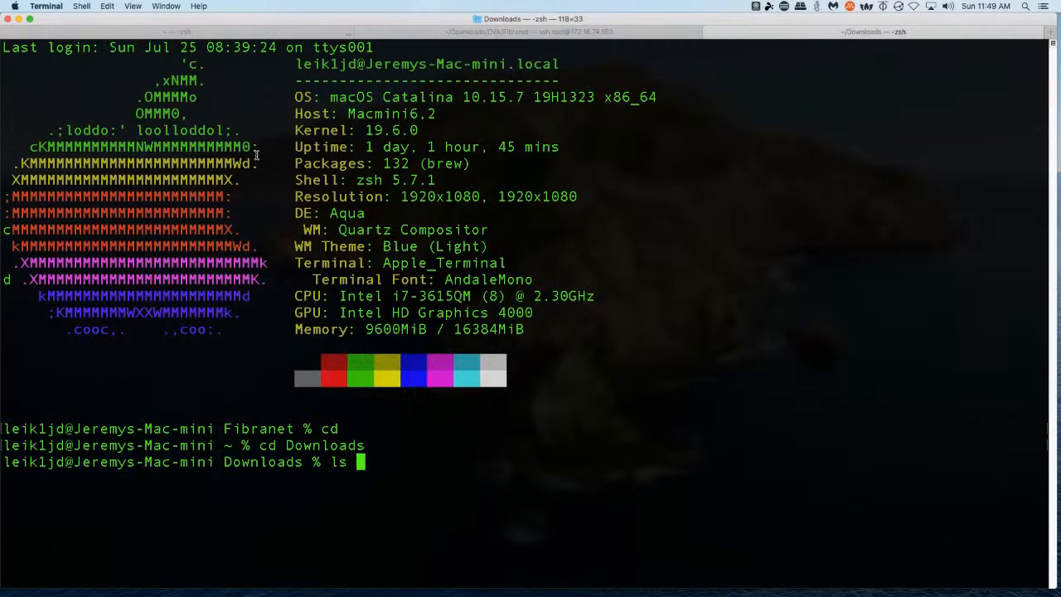
pyautogui.write('*.bz2')
pyautogui.press('Return')
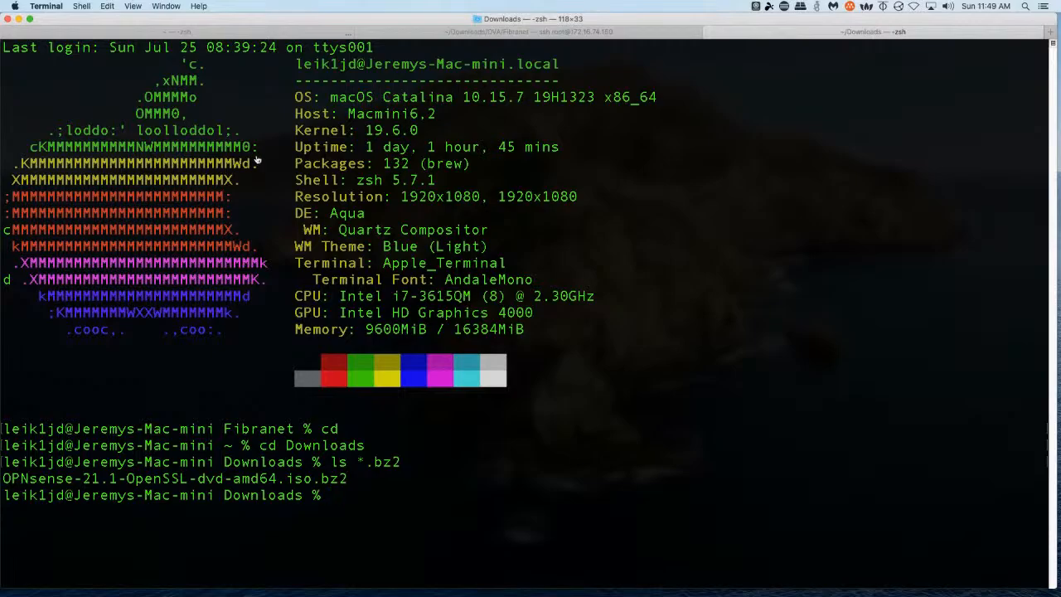
# Recheck the Super User answer, then enter bzip2 -d with the OPNsense archive name
pyautogui.press('super+Tab')
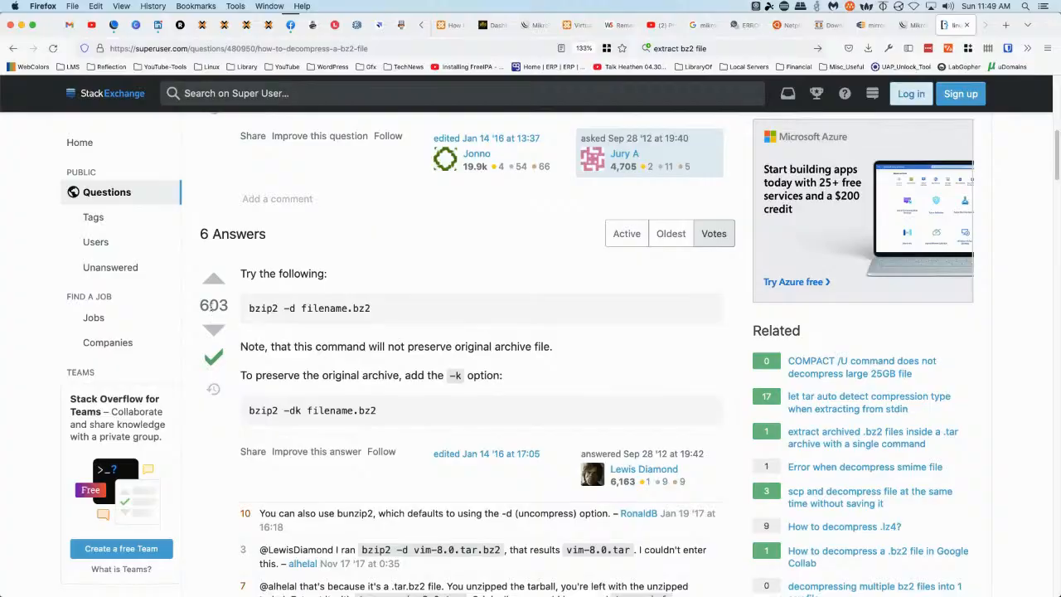
pyautogui.press('super+Tab')
pyautogui.write('bzip')
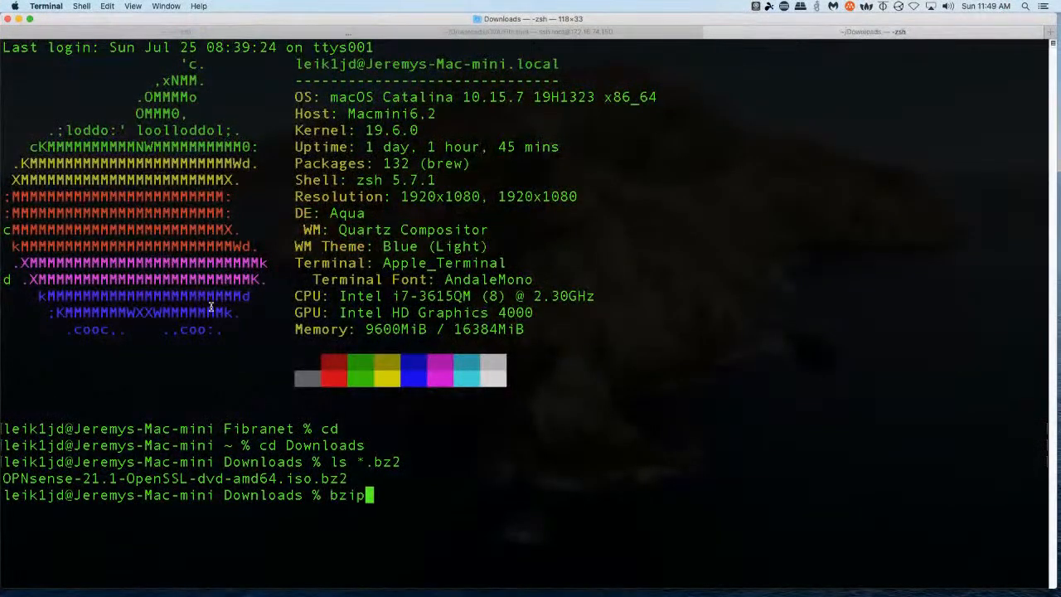
pyautogui.write('2 -d OPN')
pyautogui.press('Tab')
# Run bzip2 -d on OPNsense-21.1-OpenSSL-dvd-amd64.iso.bz2 and wait while it decompresses
pyautogui.press('Return')
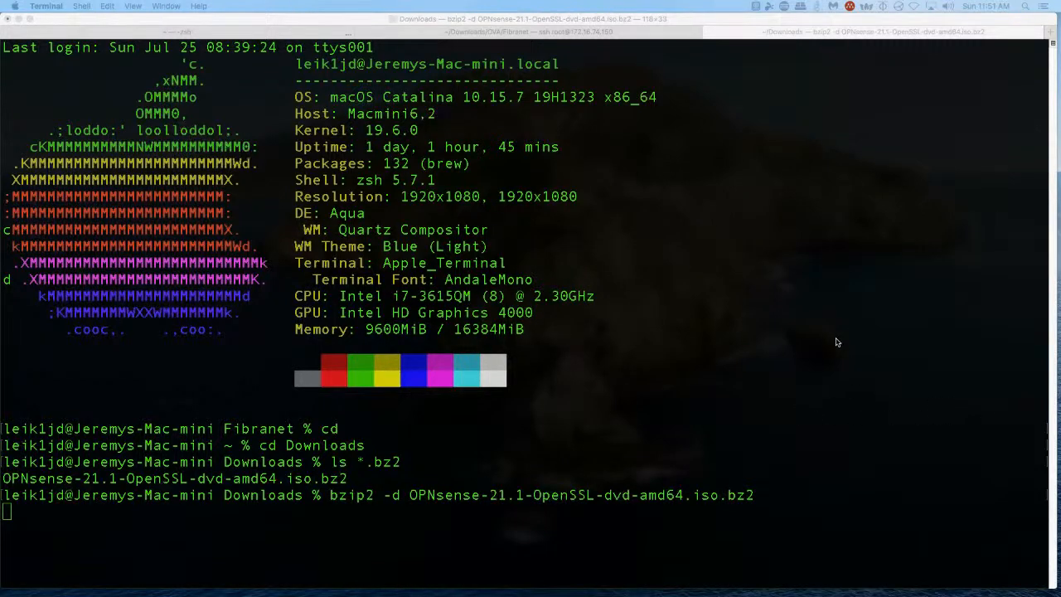
pyautogui.click(791, 358)
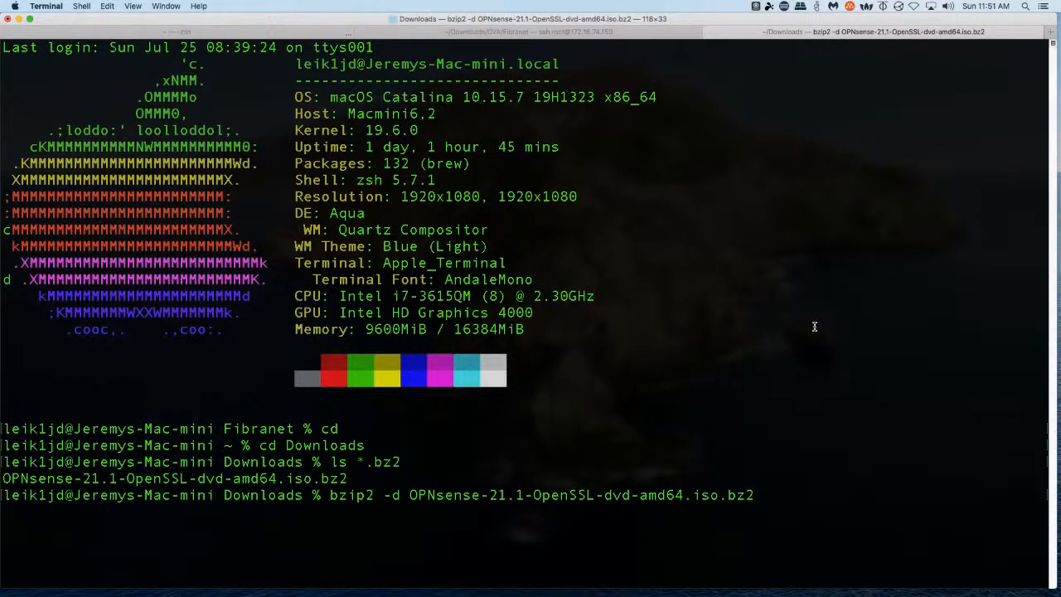
pyautogui.press('super+space')
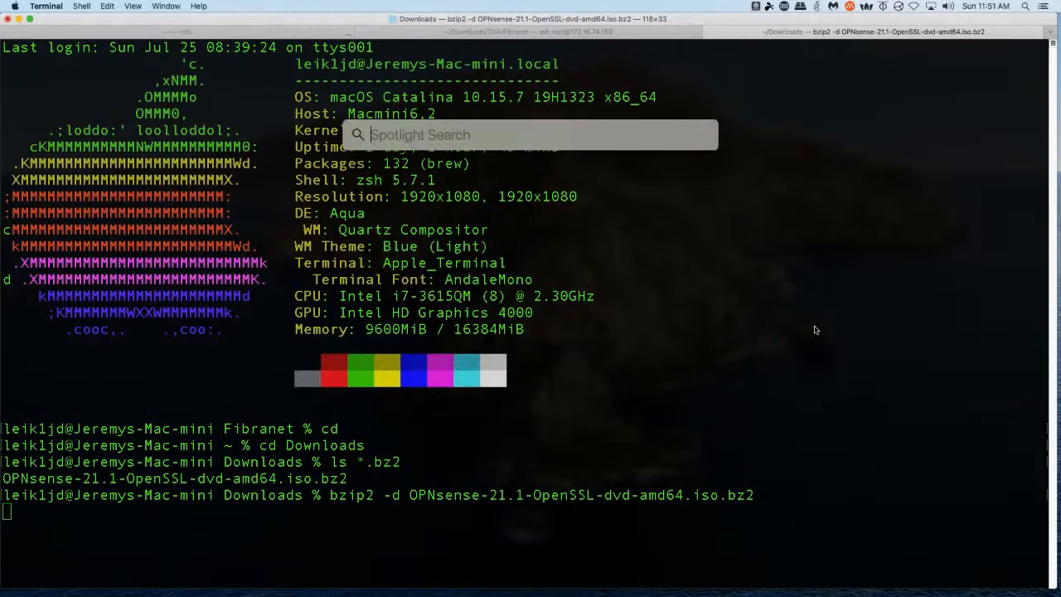
pyautogui.write('activity Monitor')
pyautogui.press('Return')
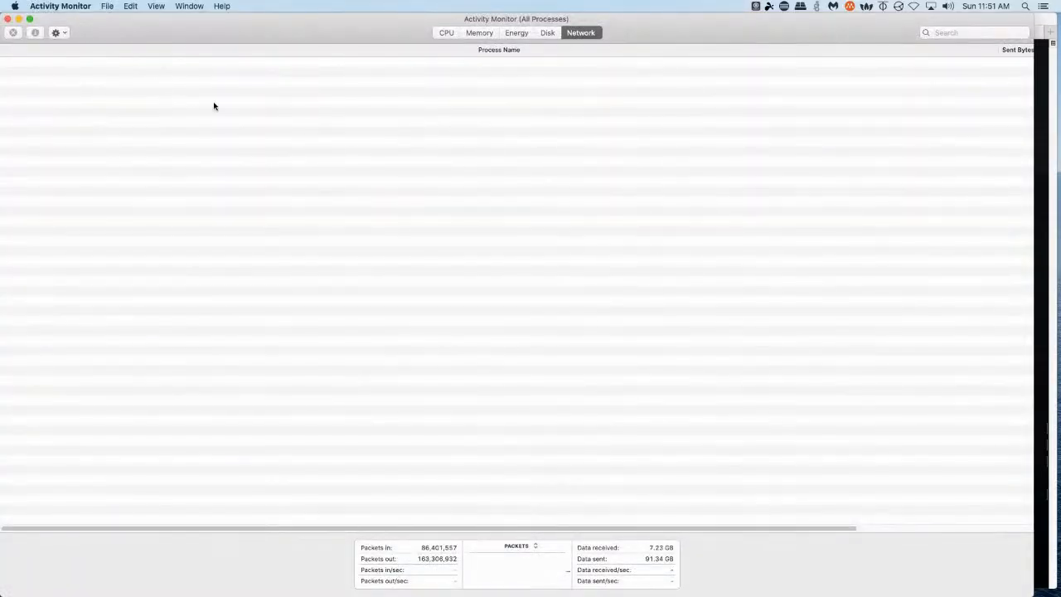
pyautogui.click(446, 33)
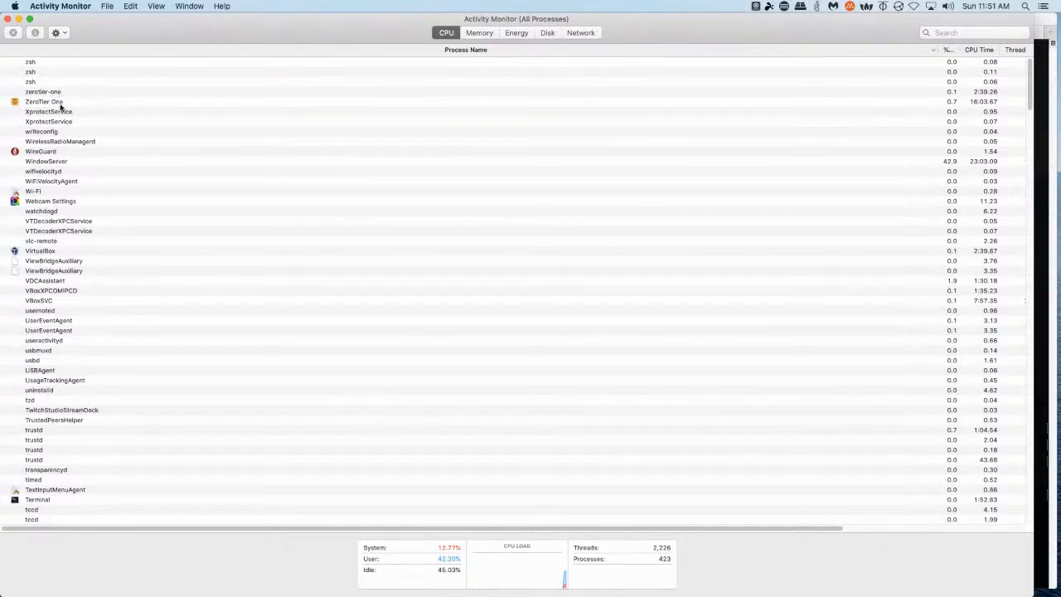
pyautogui.click(33, 82)
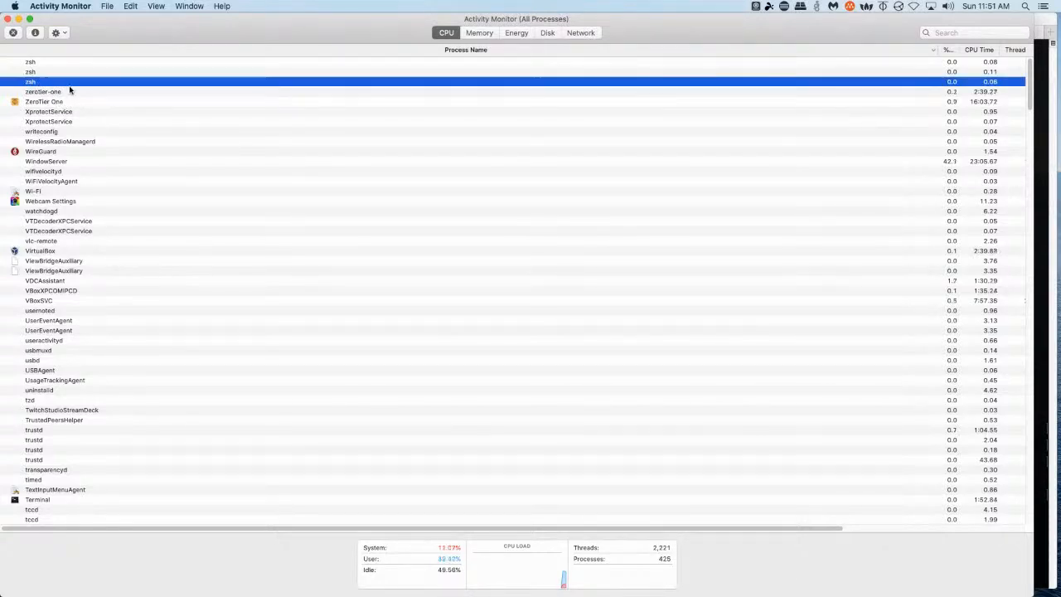
pyautogui.click(30, 73)
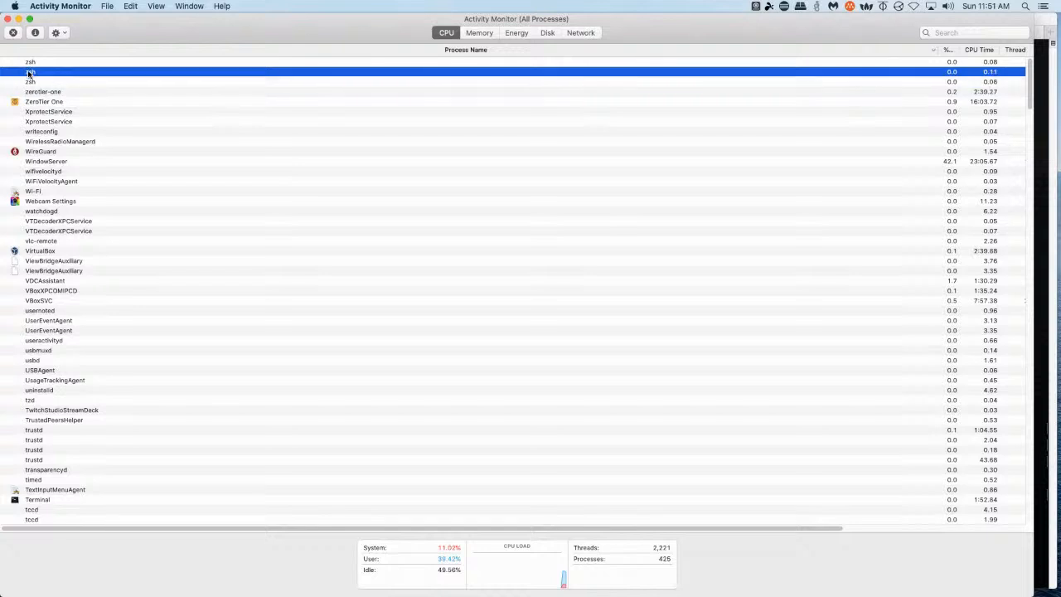
pyautogui.click(31, 63)
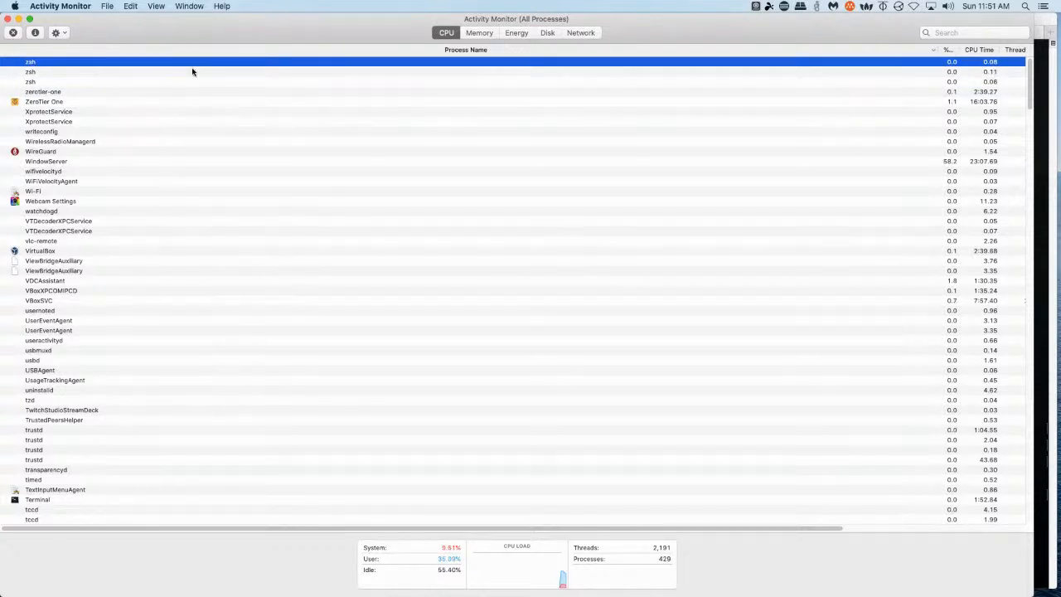
pyautogui.press('super+Tab')
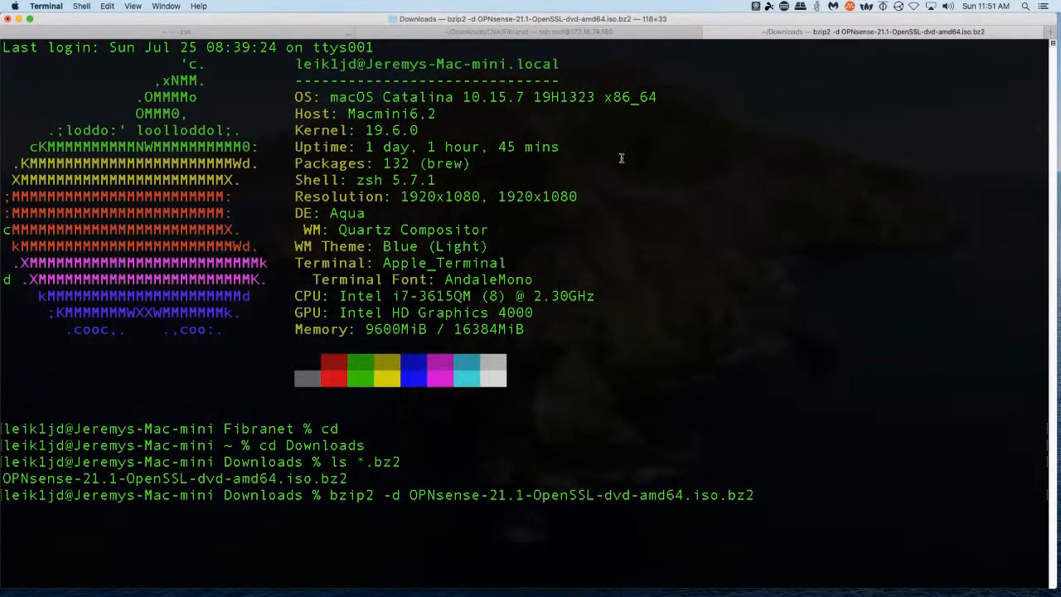
# In a Terminal session, change into Downloads and list the ISO files there
pyautogui.click(545, 34)
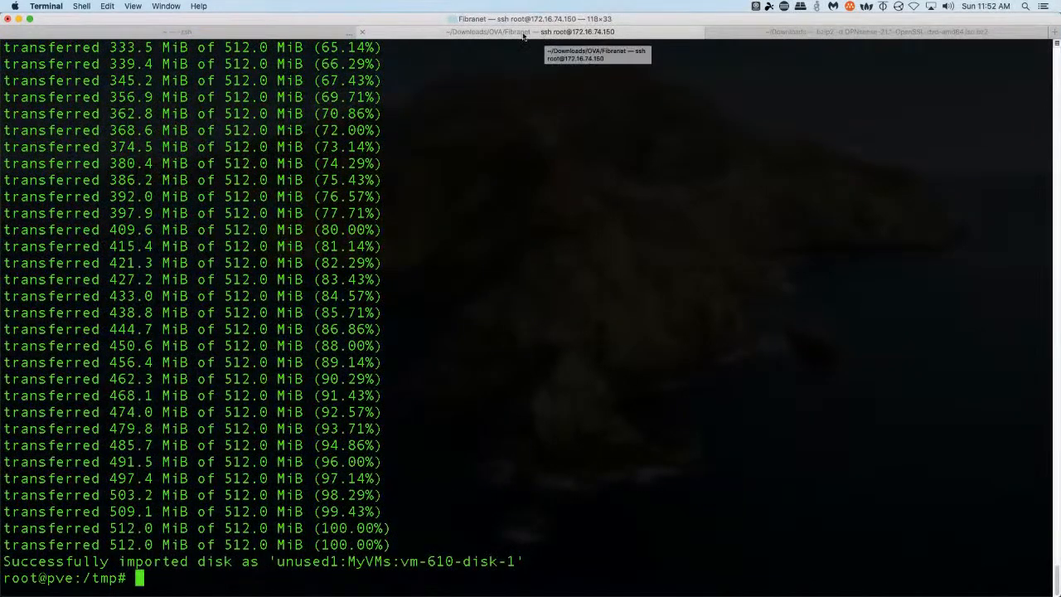
pyautogui.click(266, 33)
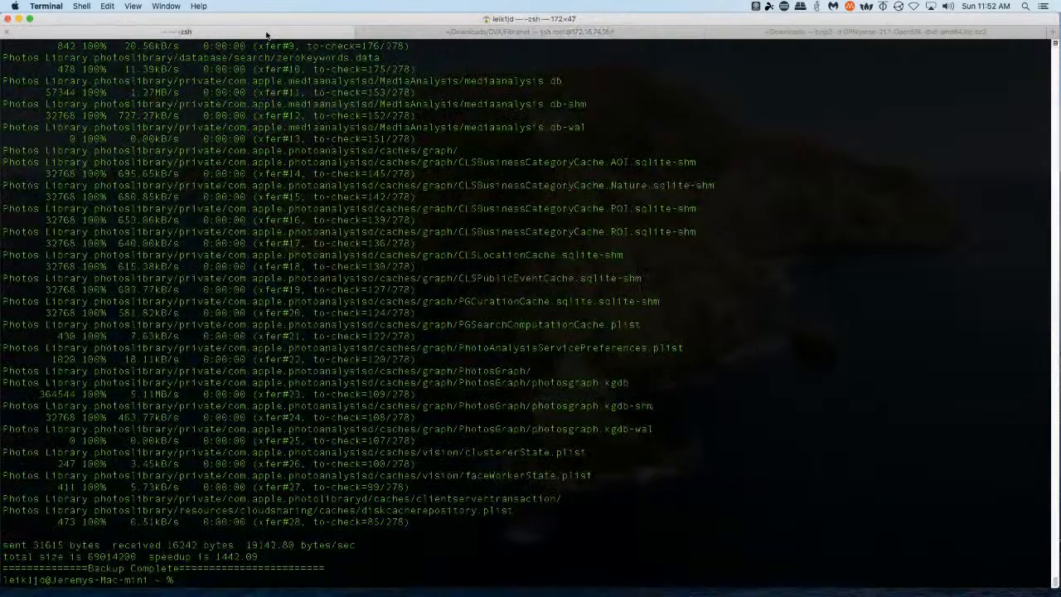
pyautogui.write('co D')
pyautogui.press('Tab')
pyautogui.write('ow')
pyautogui.press('Tab')
pyautogui.press('Return')
pyautogui.write('ls * ')
pyautogui.write('iso')
pyautogui.press('Return')
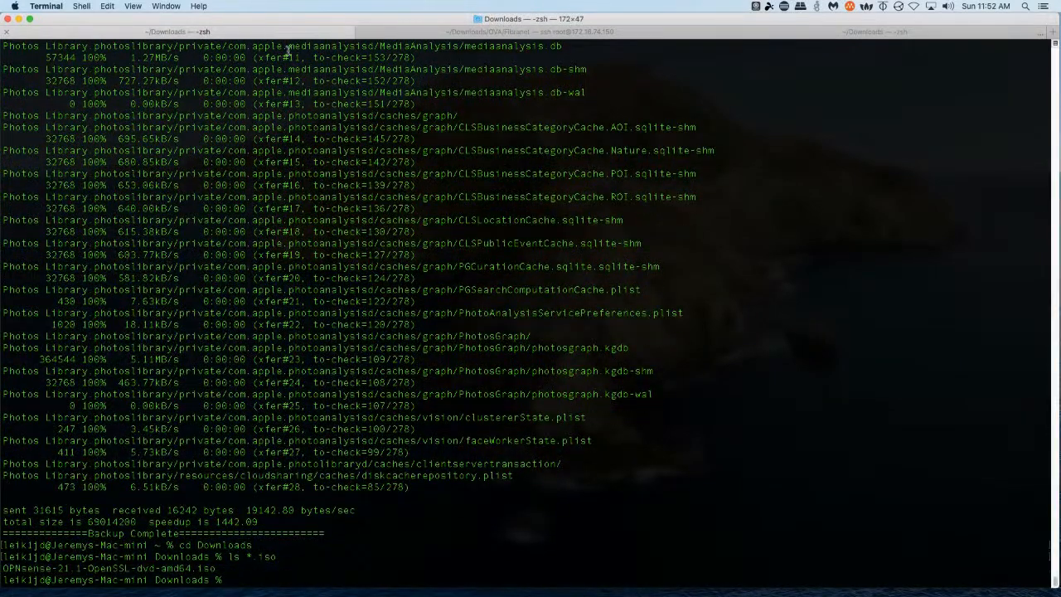
# Leave Terminal and switch back over to the Firefox desktop
pyautogui.click(817, 35)
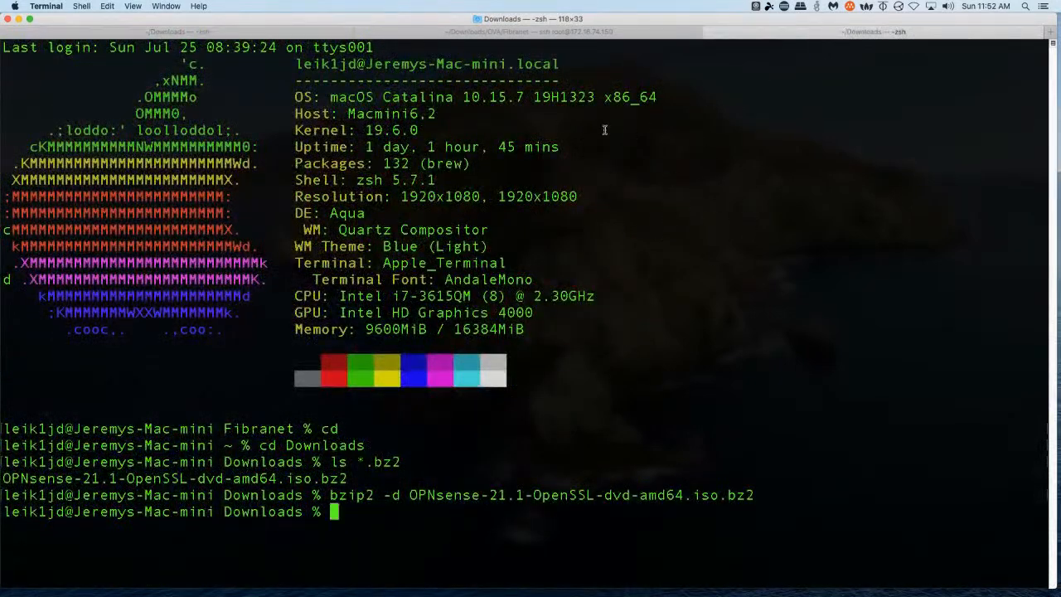
pyautogui.press('super+space')
pyautogui.hotkey('ctrl', 'Left')
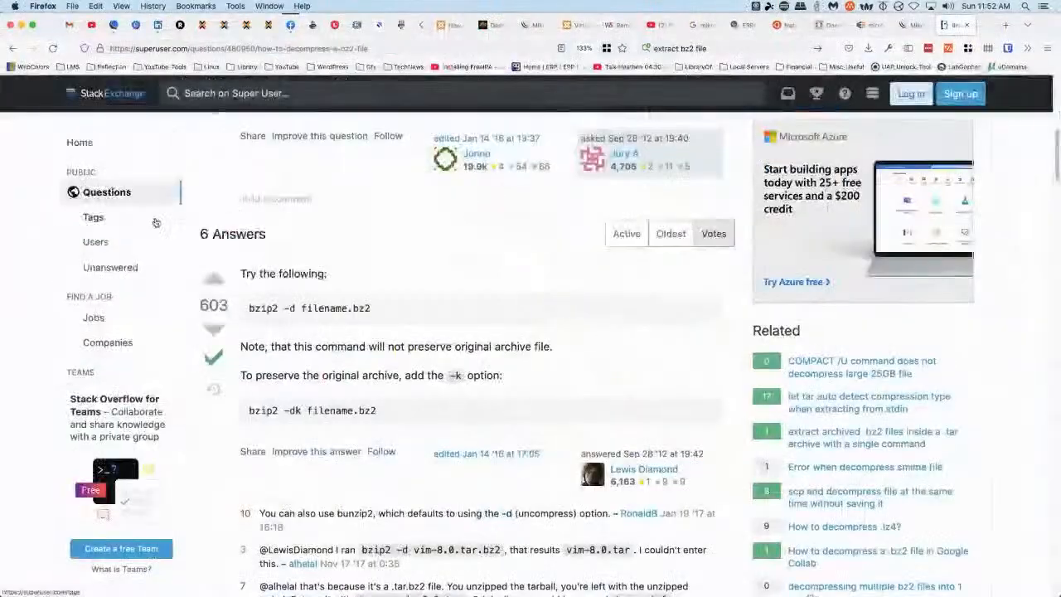
# Select the decompressed OPNsense ISO from Downloads and upload it to 'local' storage
pyautogui.click(201, 25)
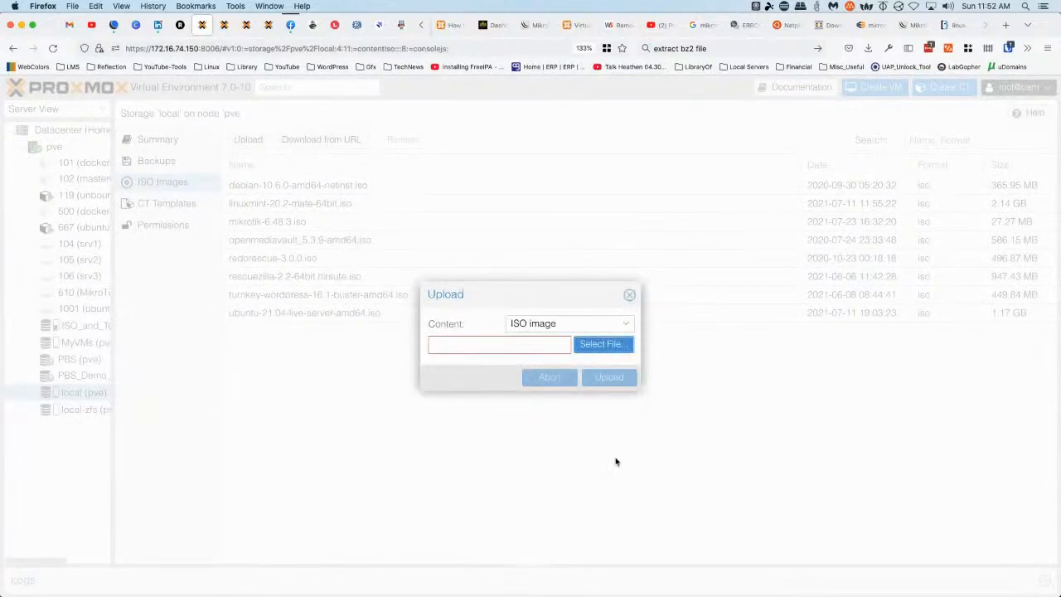
pyautogui.click(590, 347)
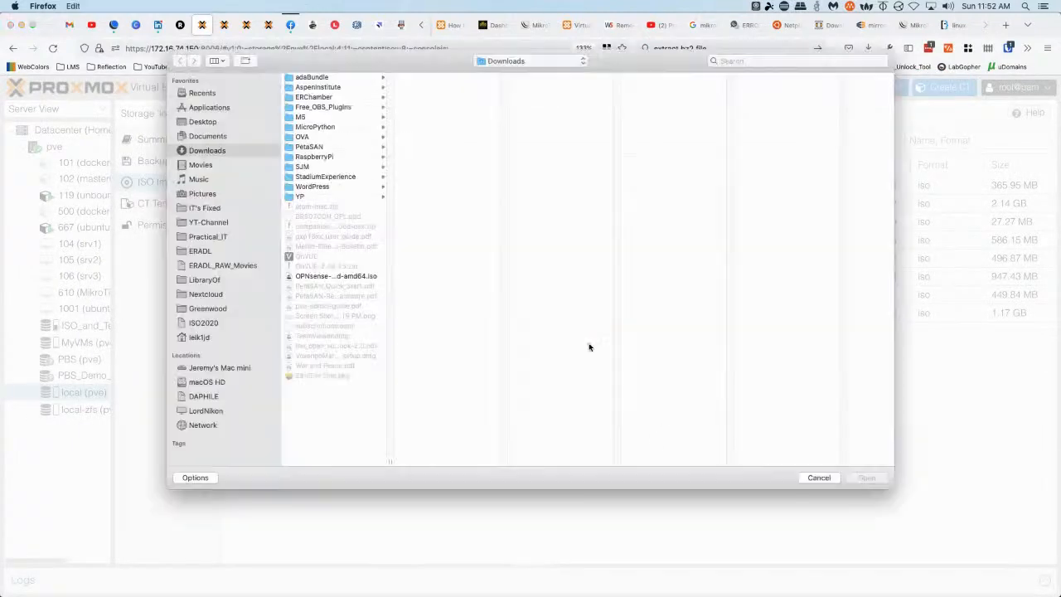
pyautogui.doubleClick(335, 277)
pyautogui.click(617, 380)
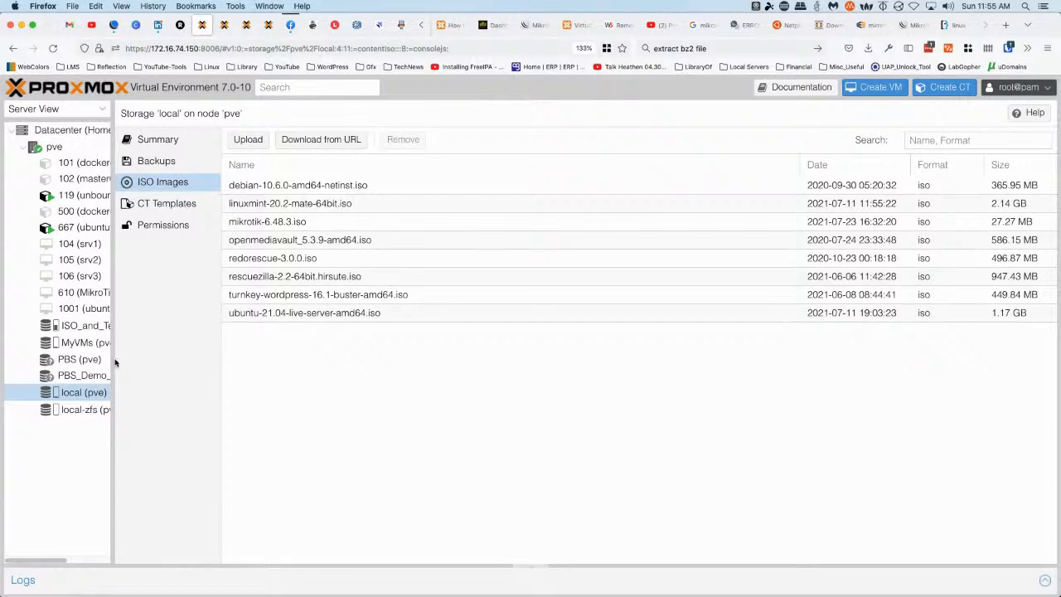
# Widen the resource tree, reload Proxmox, and select OPNsense-21.1-OpenSSL-dvd-amd64.iso (1.68 GB)
pyautogui.moveTo(114, 358); pyautogui.dragTo(178, 360)
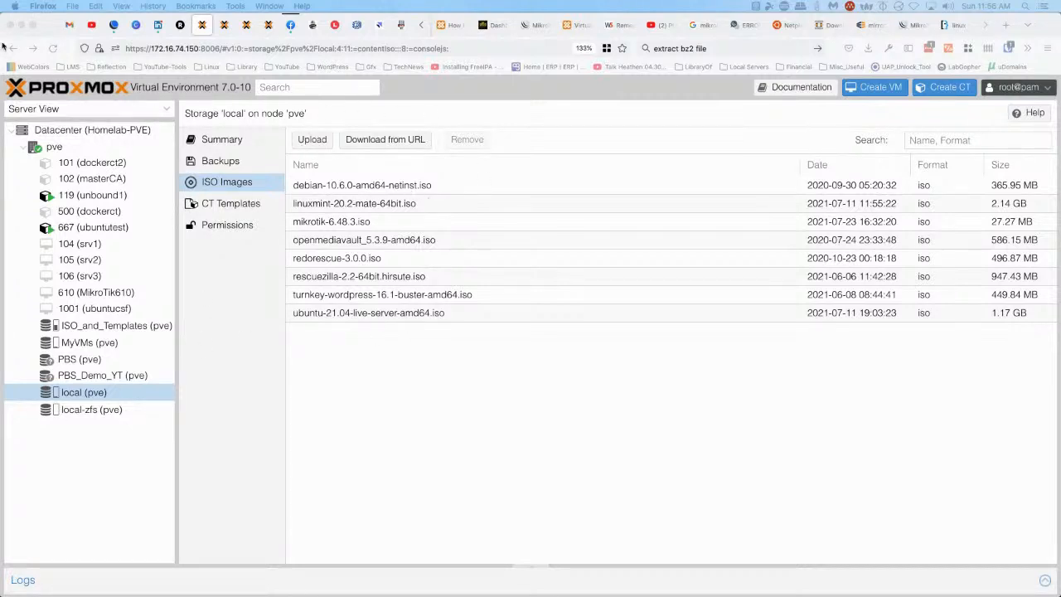
pyautogui.click(52, 49)
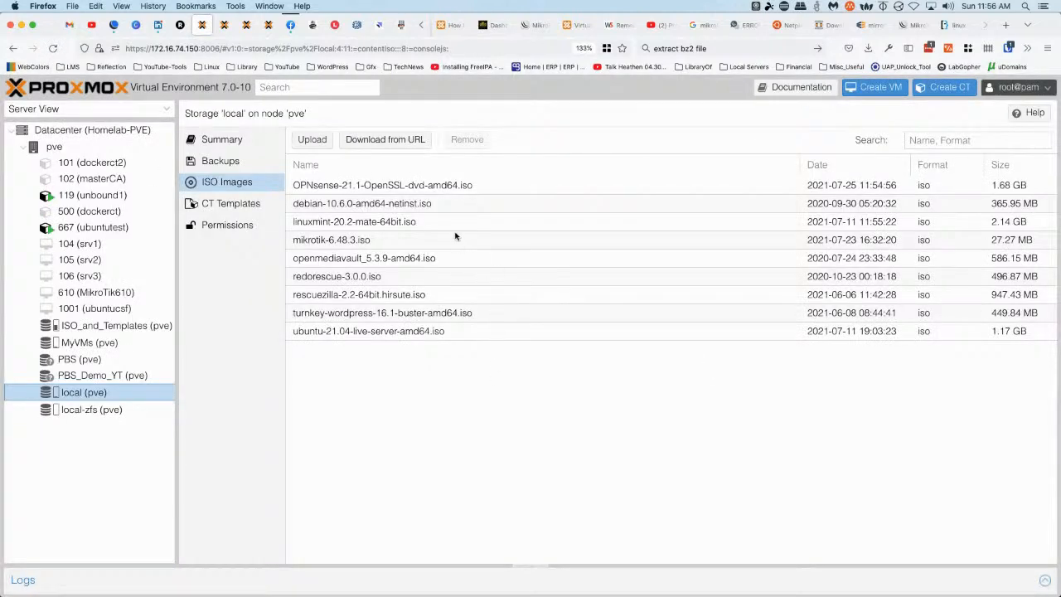
pyautogui.click(336, 187)
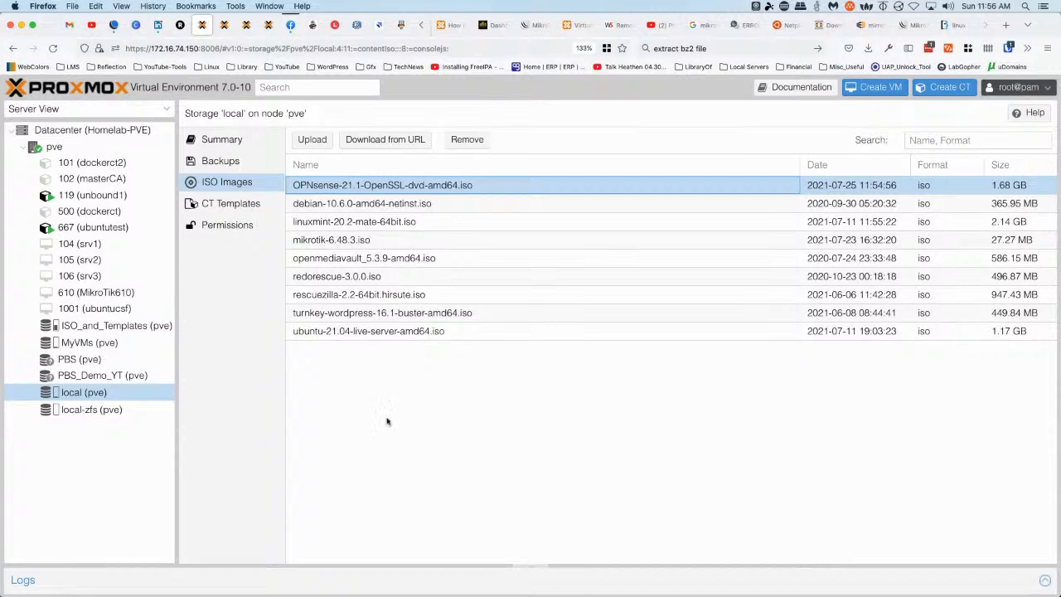
pyautogui.rightClick(54, 147)
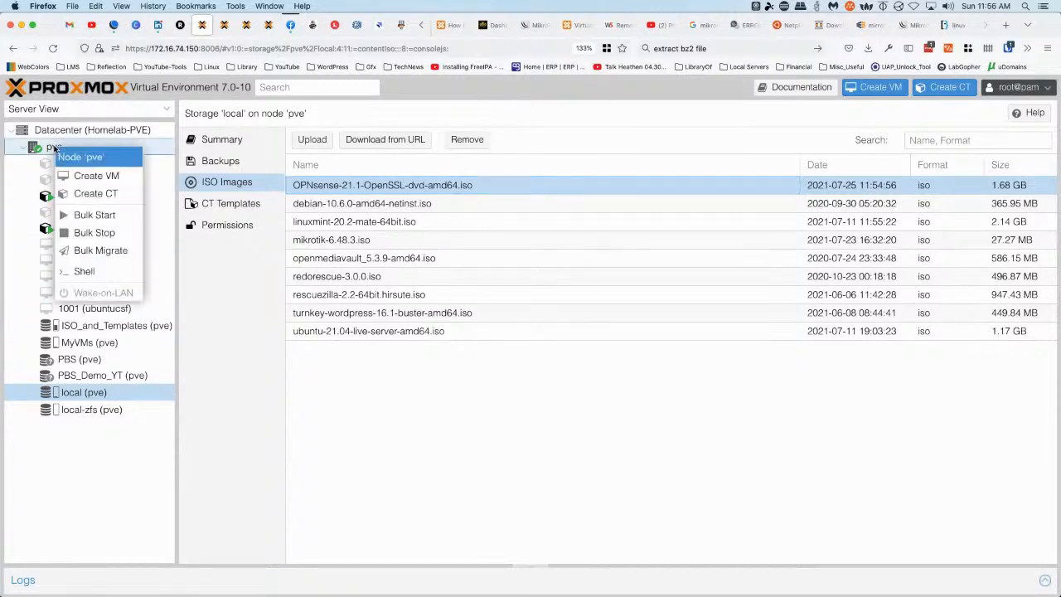
# Start a new VM named OPNSense with the OPNsense ISO as install media
pyautogui.click(98, 178)
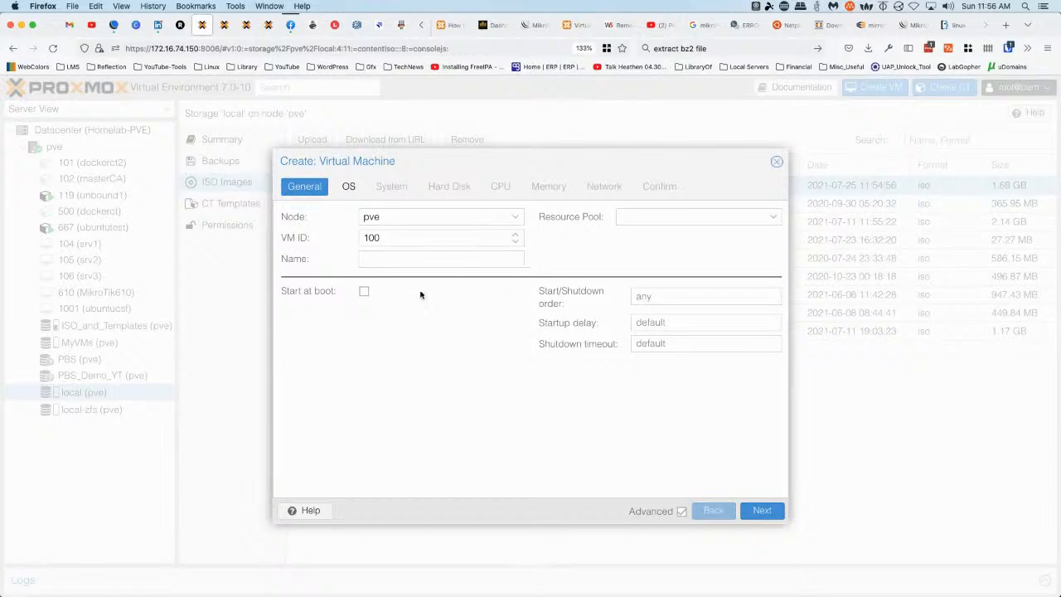
pyautogui.click(402, 256)
pyautogui.write('OPNSense')
pyautogui.click(350, 187)
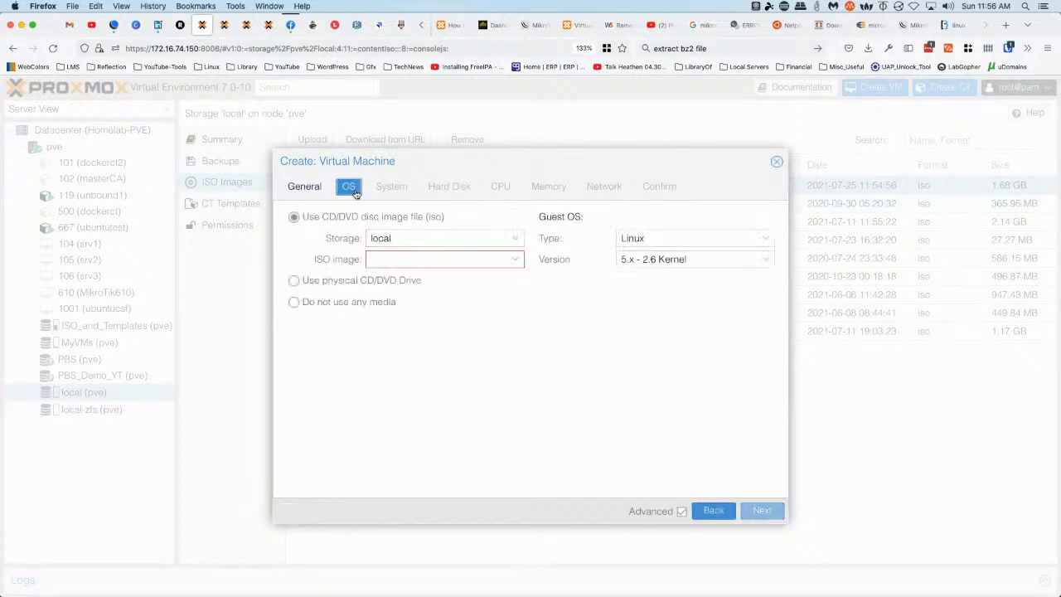
pyautogui.click(464, 261)
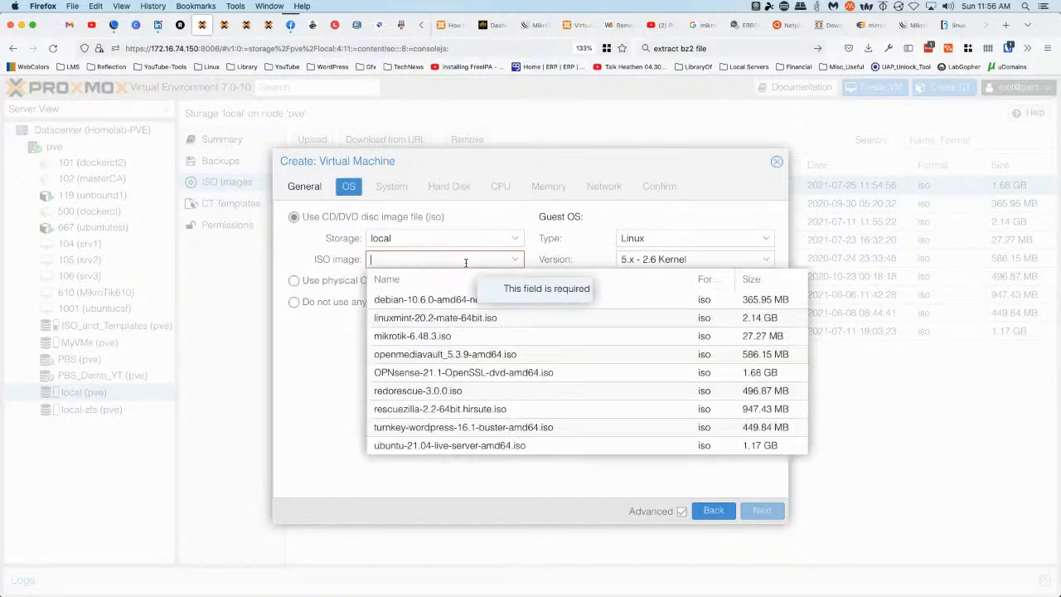
pyautogui.click(408, 373)
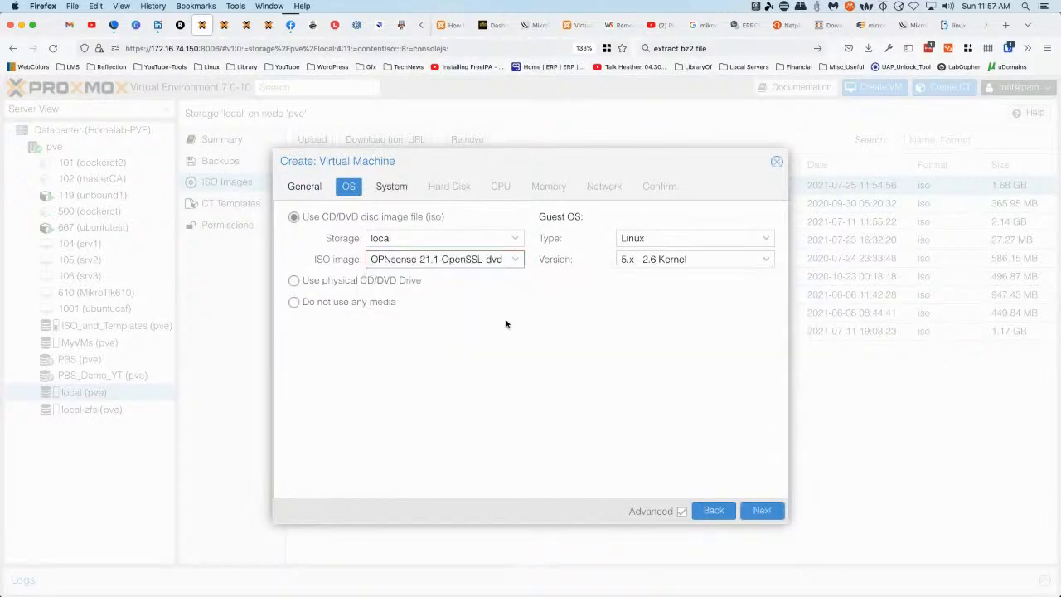
# Give the VM a 60 GiB disk and 2 cores, keep other defaults, and finish
pyautogui.click(392, 187)
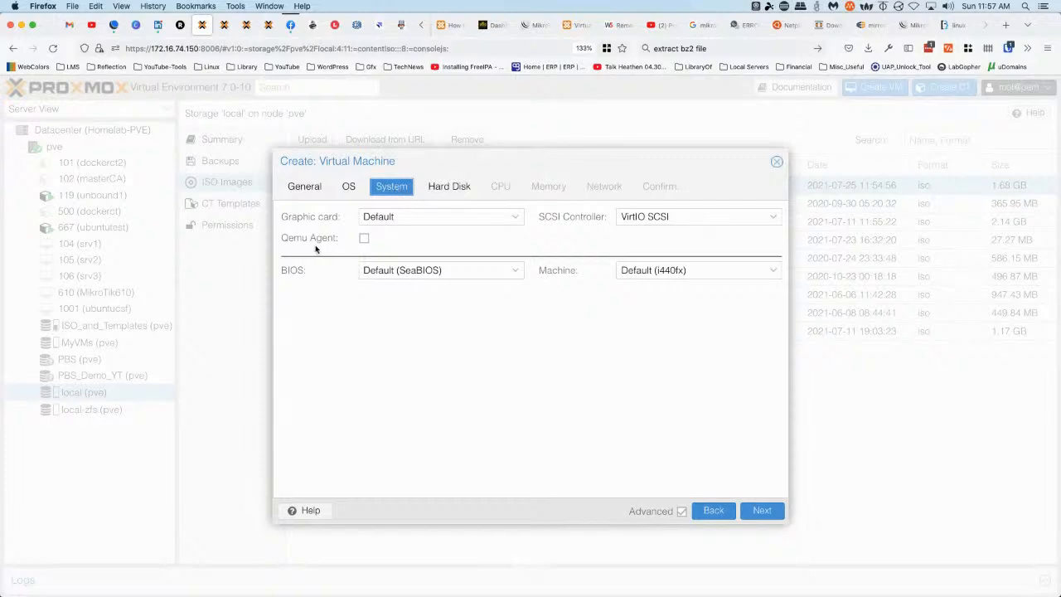
pyautogui.click(447, 187)
pyautogui.click(419, 281)
pyautogui.press('BackSpace')
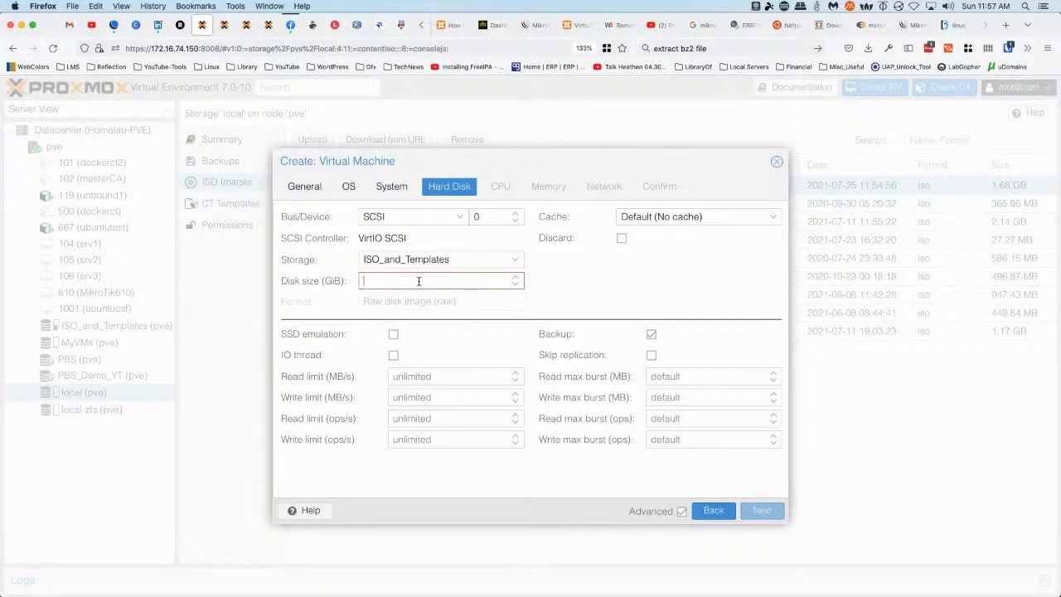
pyautogui.write('60')
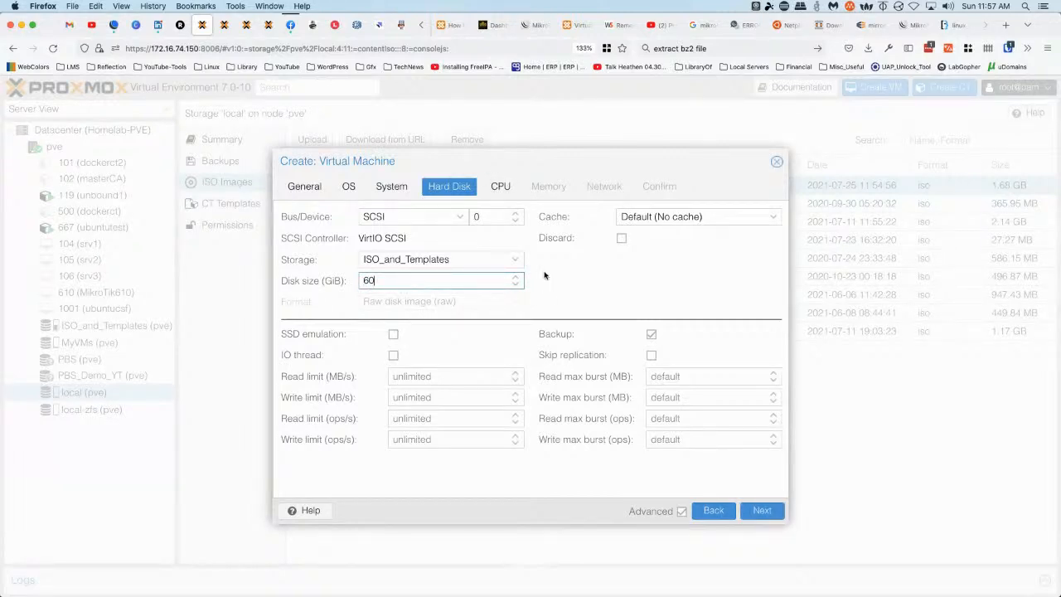
pyautogui.click(501, 188)
pyautogui.click(514, 236)
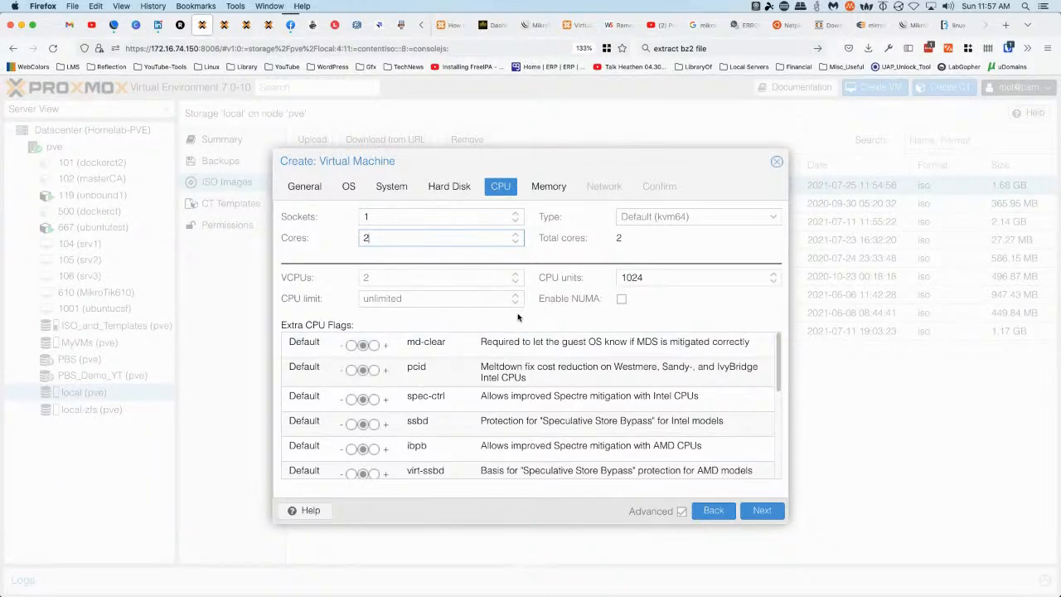
pyautogui.click(546, 185)
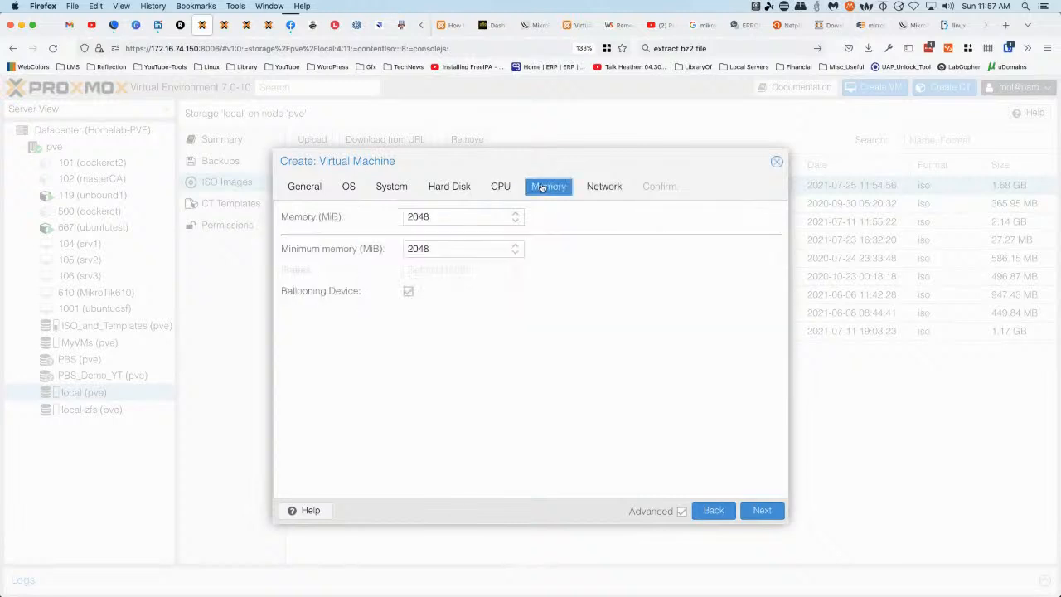
pyautogui.click(604, 186)
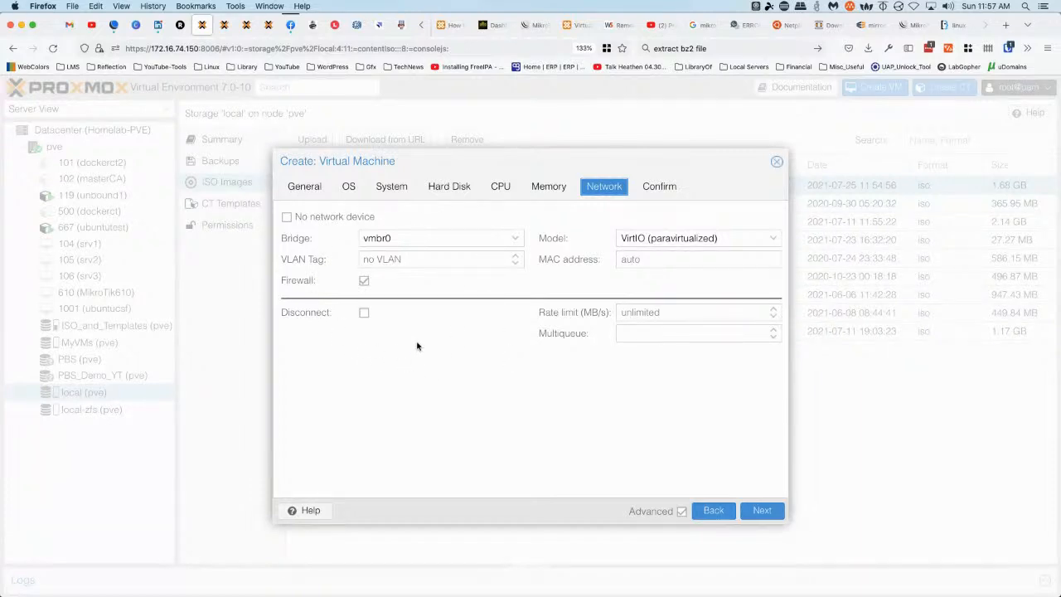
pyautogui.click(656, 189)
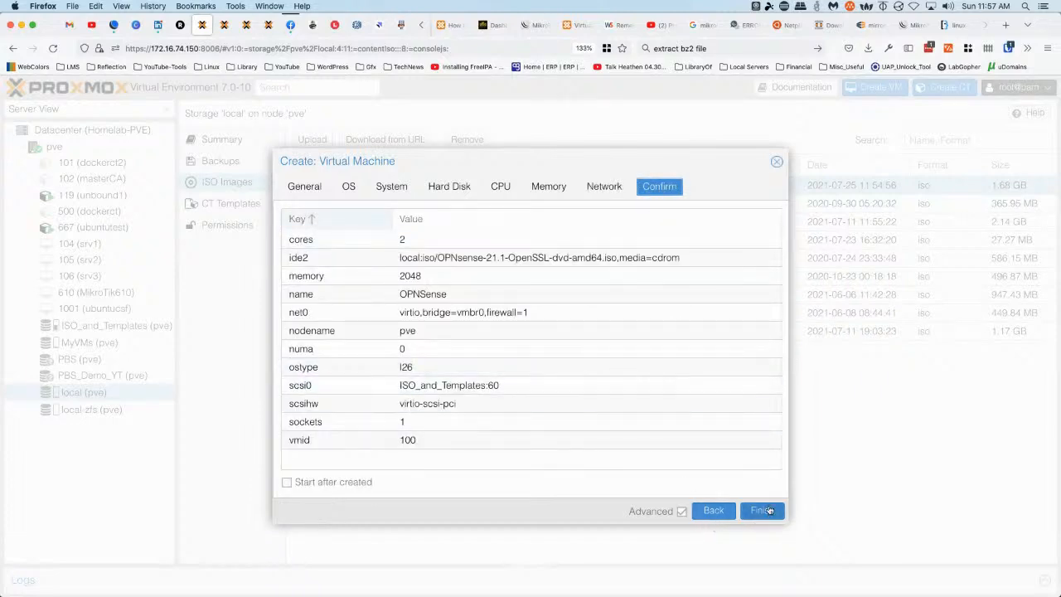
pyautogui.click(767, 510)
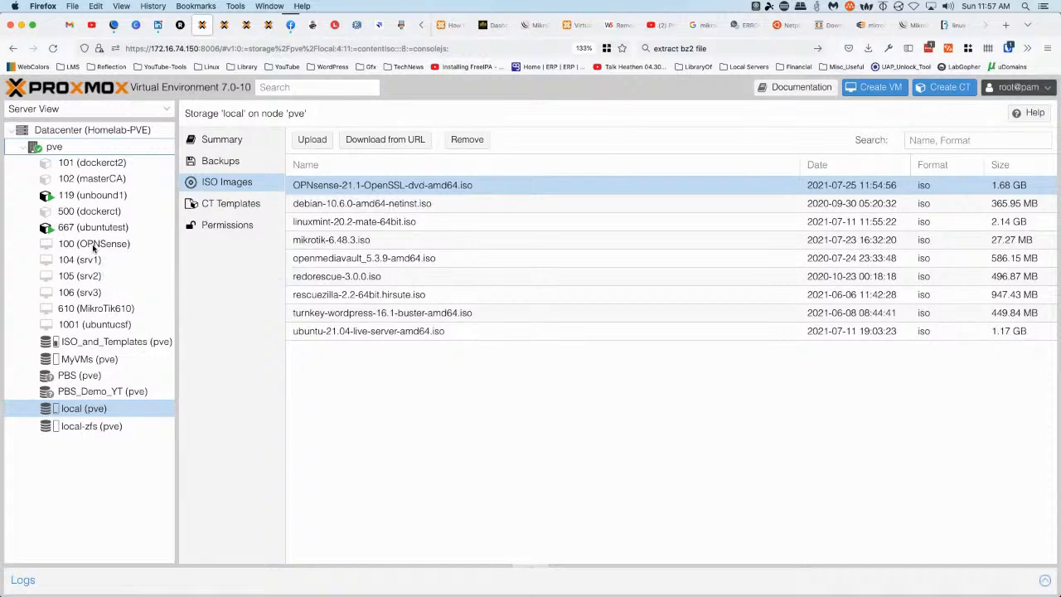
# Add a second network device to the OPNSense VM's hardware, attached to bridge vmbr1
pyautogui.click(93, 244)
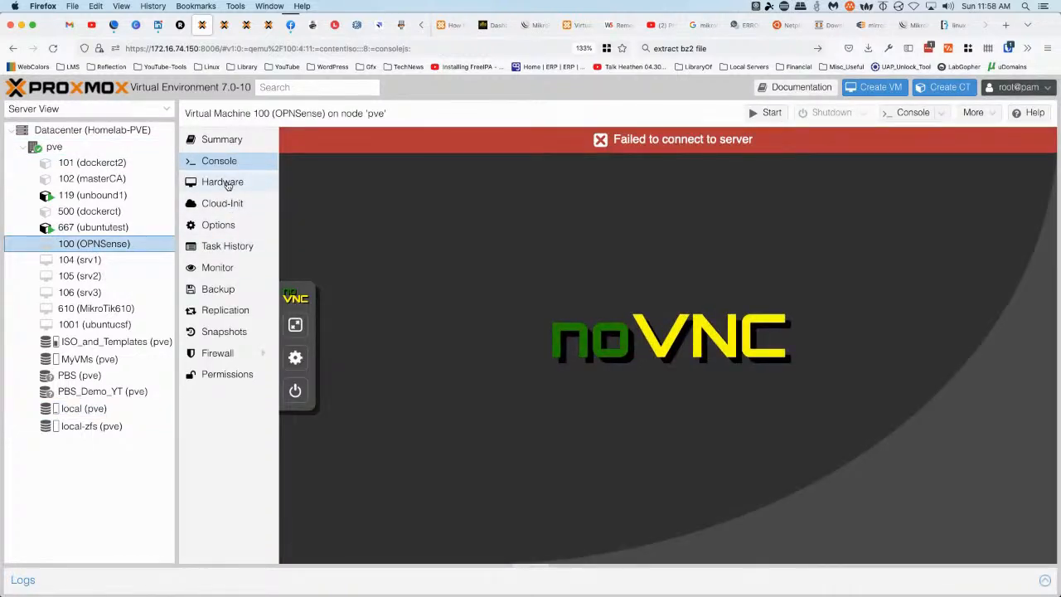
pyautogui.click(225, 183)
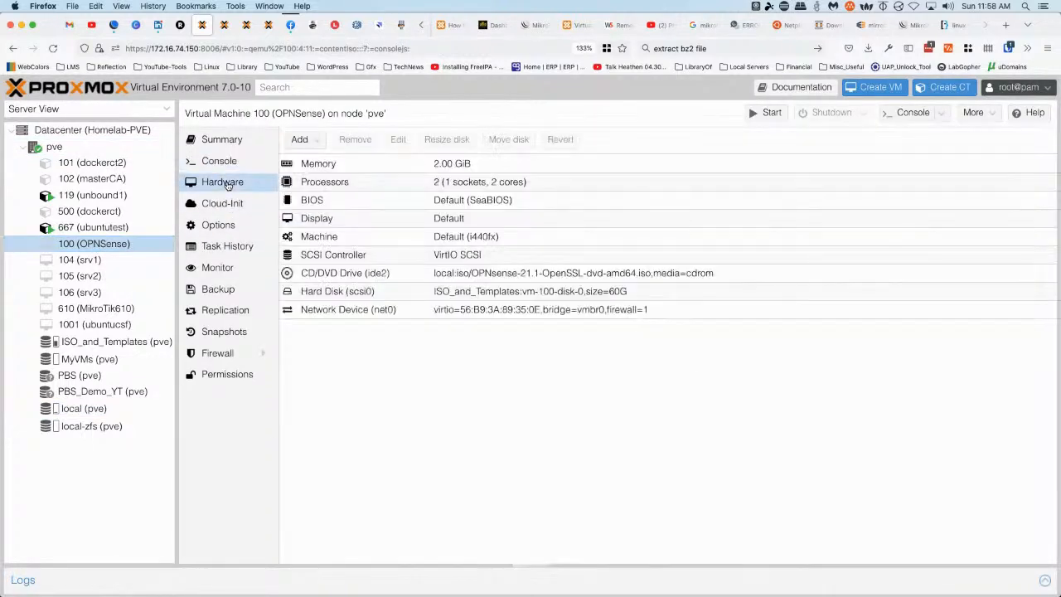
pyautogui.click(321, 142)
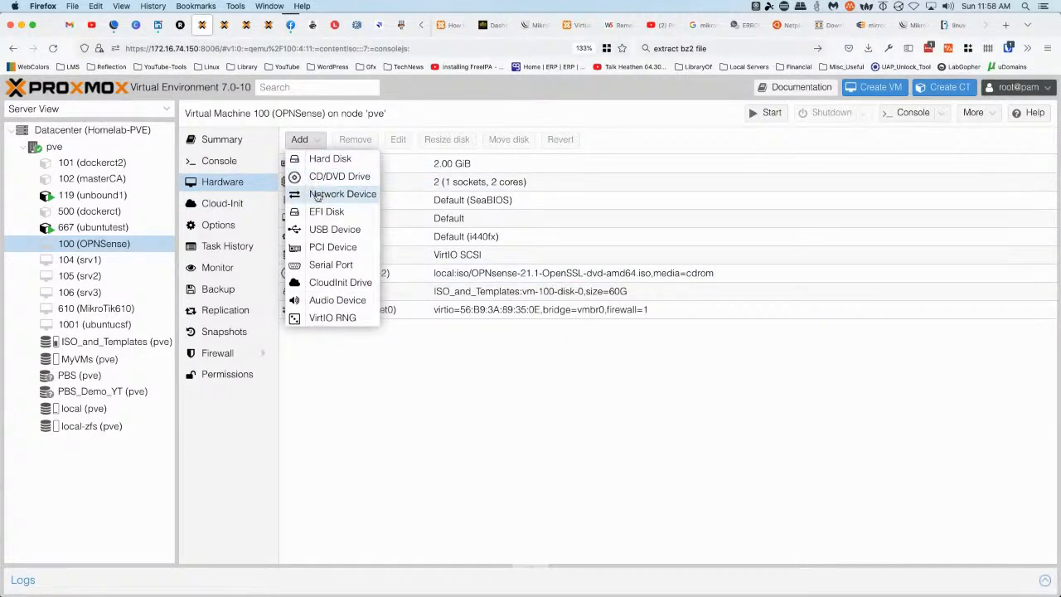
pyautogui.click(316, 195)
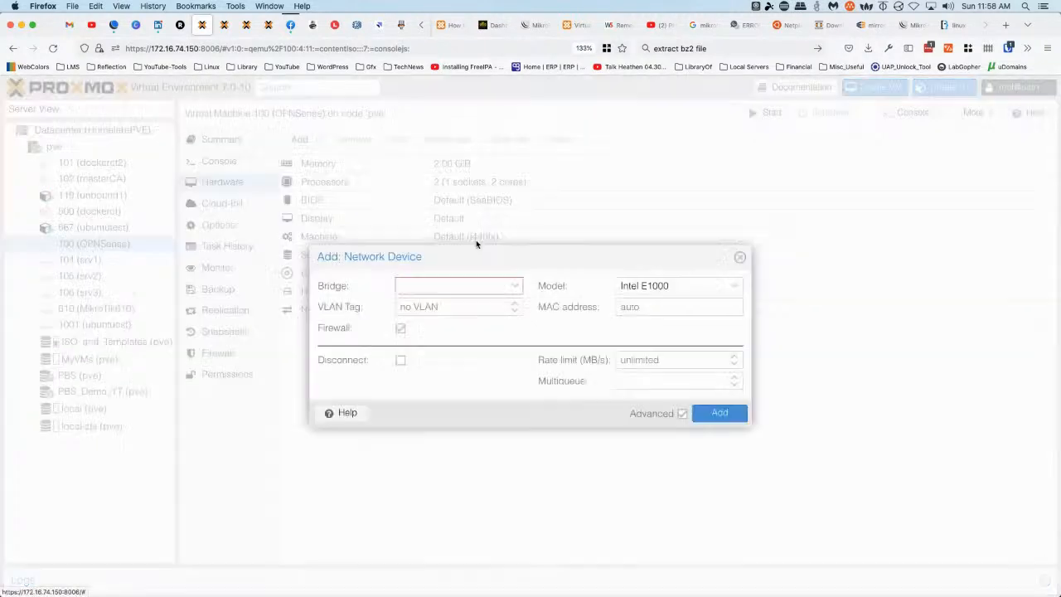
pyautogui.click(513, 286)
pyautogui.click(418, 345)
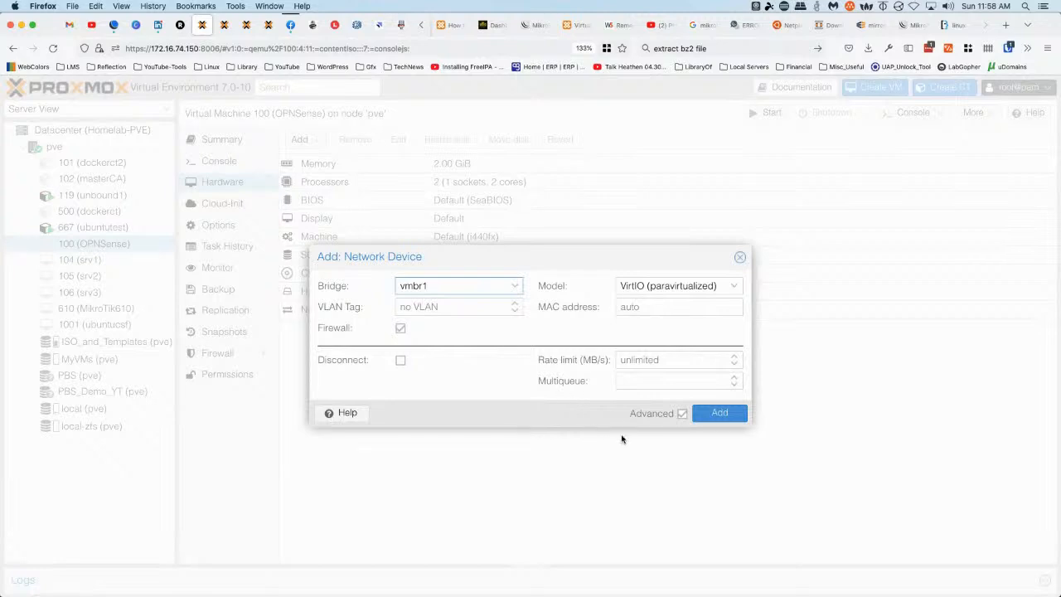
pyautogui.click(721, 413)
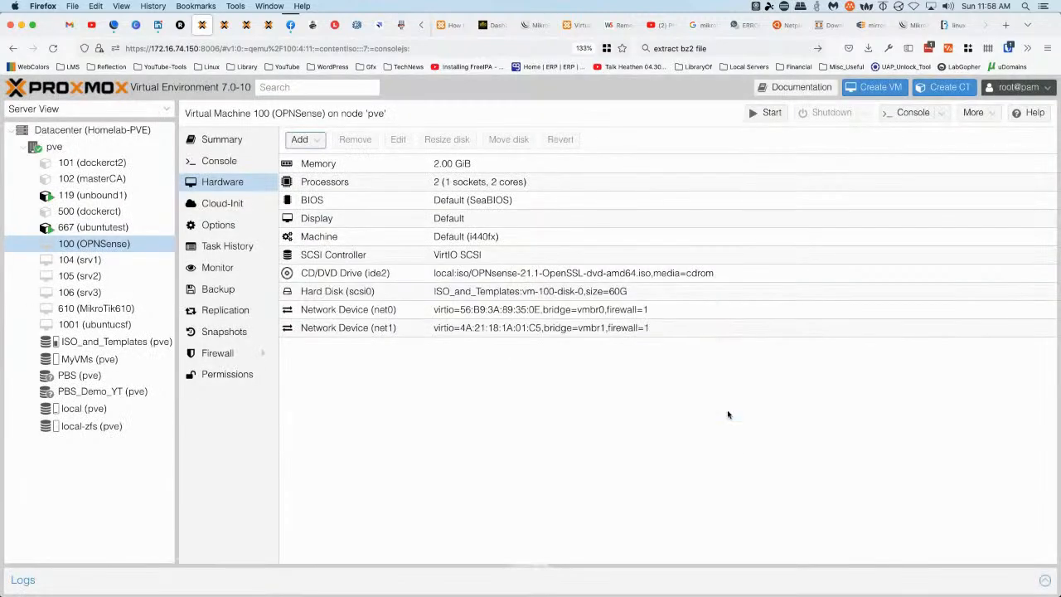
# Disable net0 in the OPNSense VM's boot order, leaving scsi0 then ide2
pyautogui.click(225, 225)
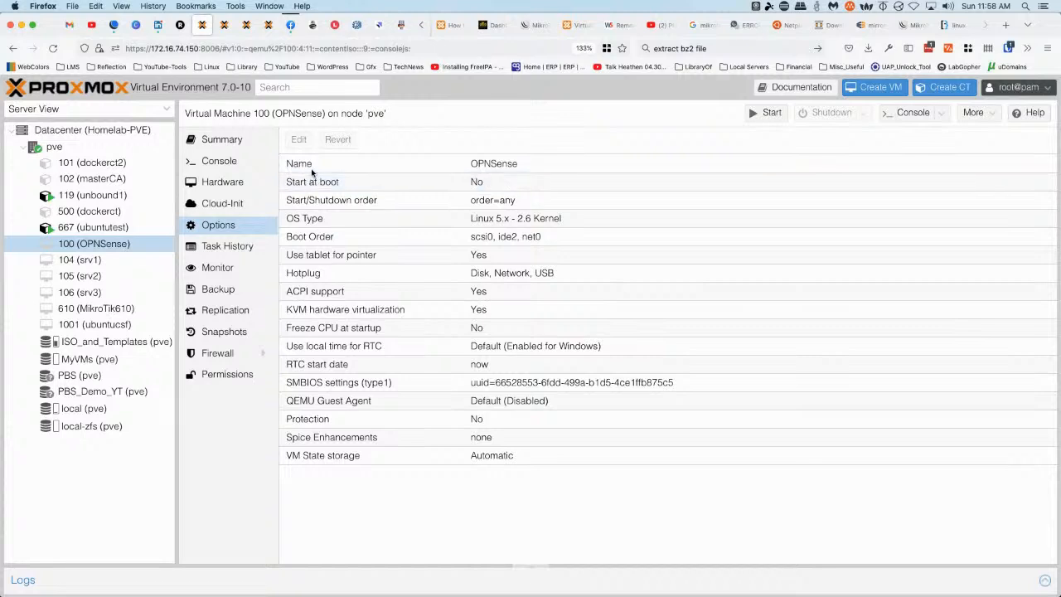
pyautogui.doubleClick(314, 237)
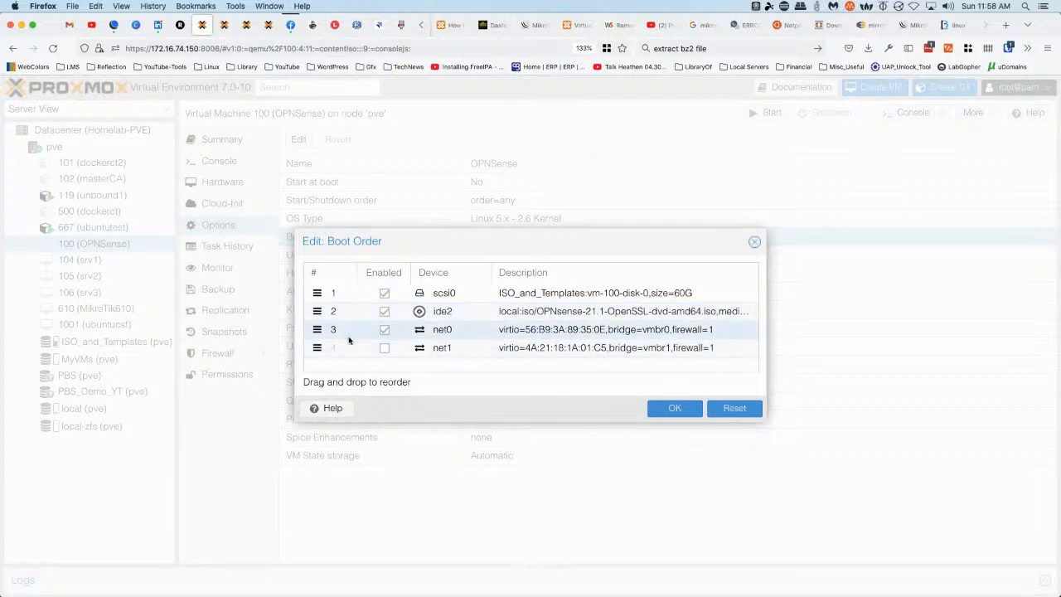
pyautogui.click(384, 330)
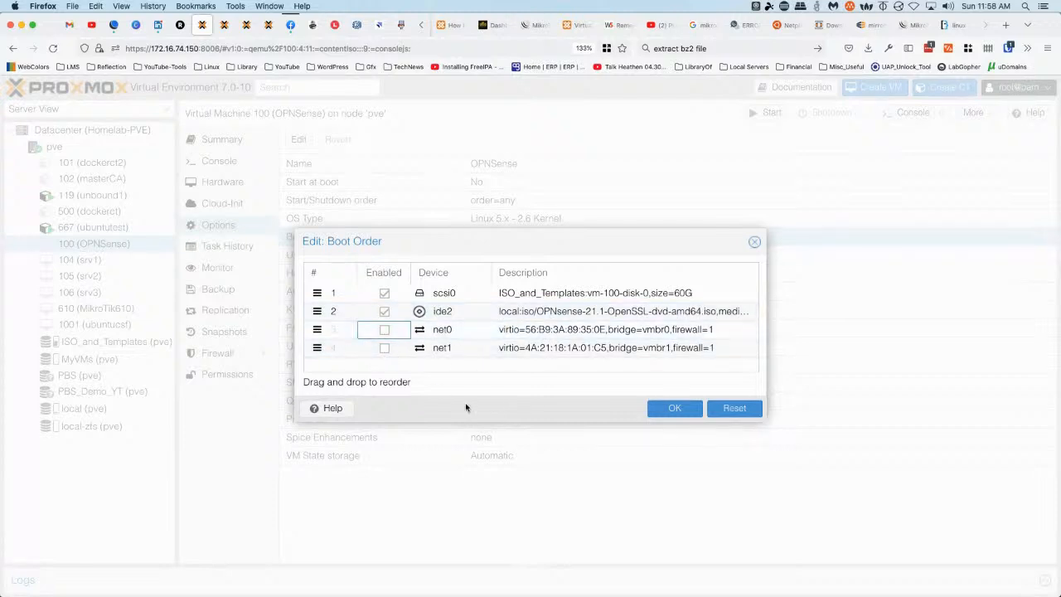
pyautogui.click(675, 409)
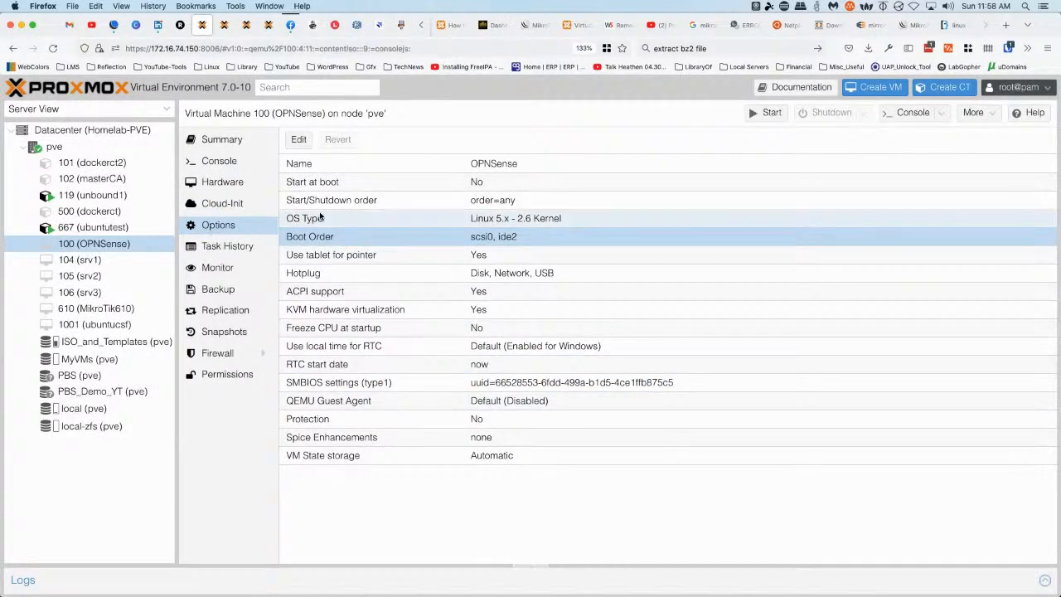
# Start VM 100 from its noVNC console and narrow the resource tree to widen the console
pyautogui.click(217, 161)
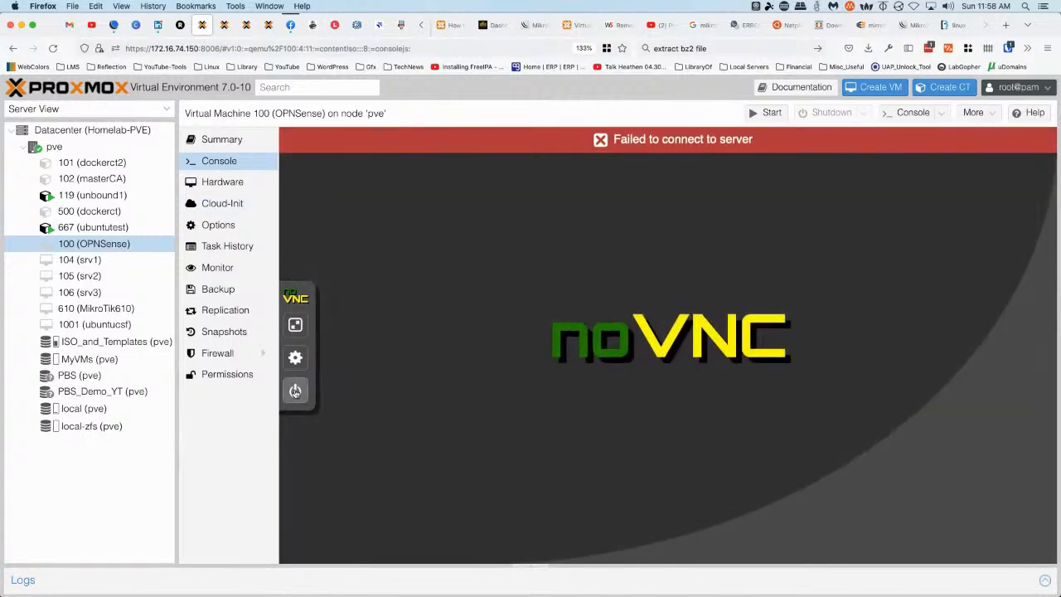
pyautogui.click(296, 393)
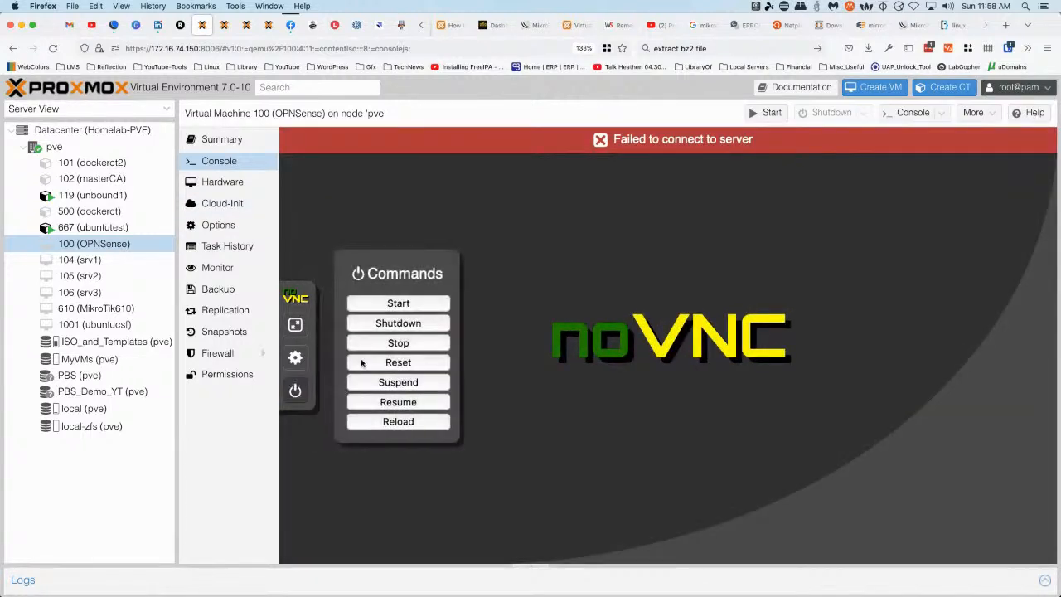
pyautogui.click(389, 303)
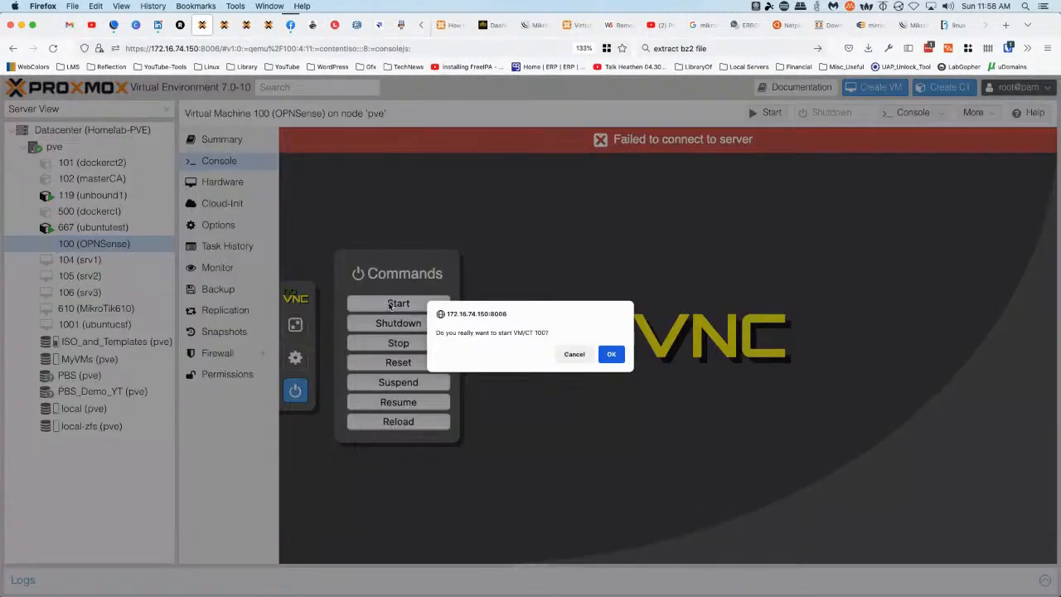
pyautogui.click(611, 355)
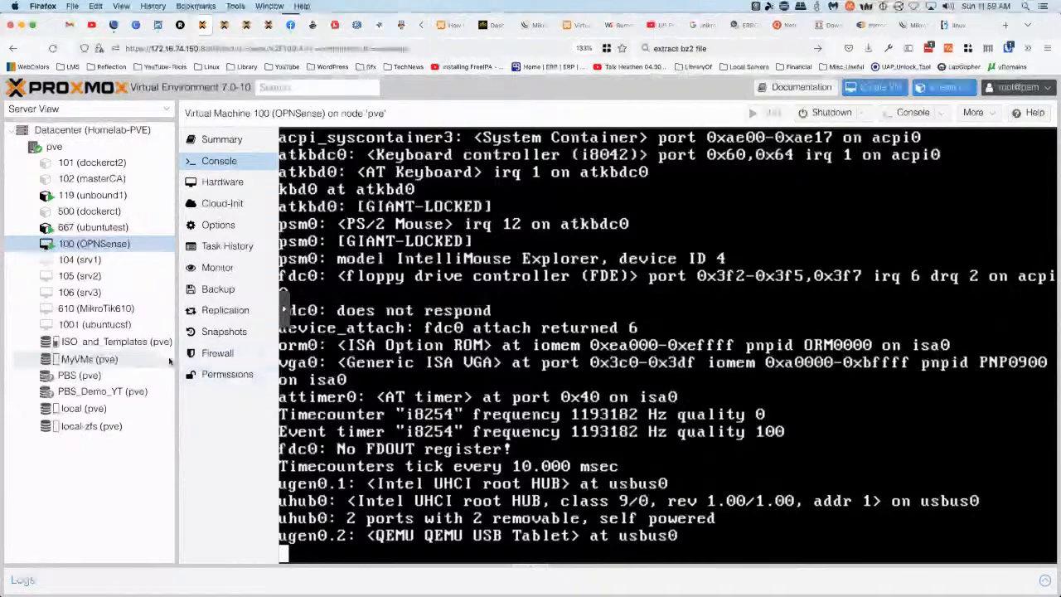
pyautogui.moveTo(175, 352); pyautogui.dragTo(82, 344)
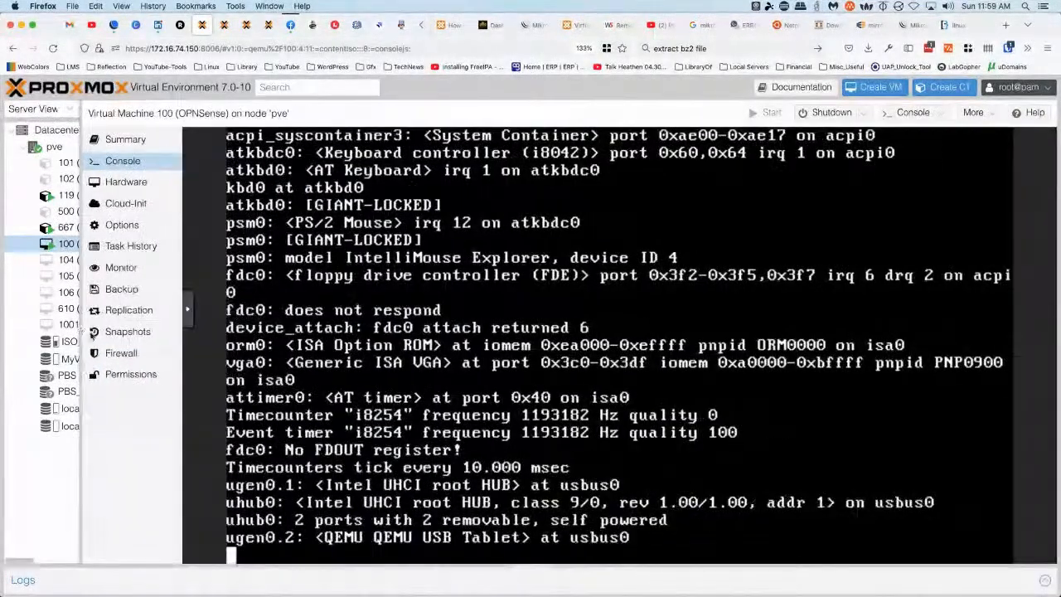
# Switch the VM 100 noVNC console to fullscreen from its side bar
pyautogui.click(188, 310)
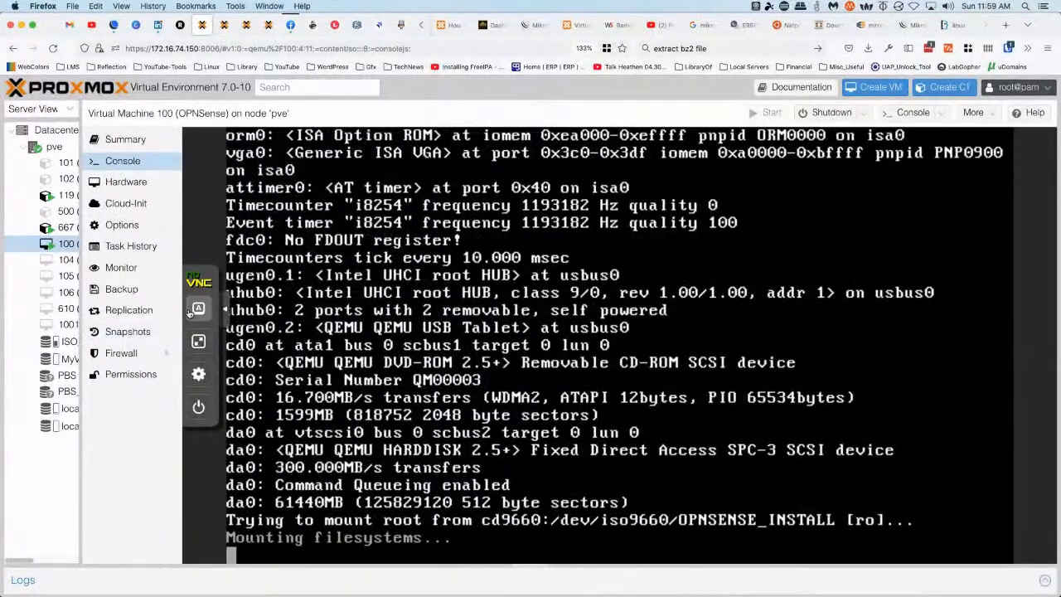
pyautogui.click(198, 342)
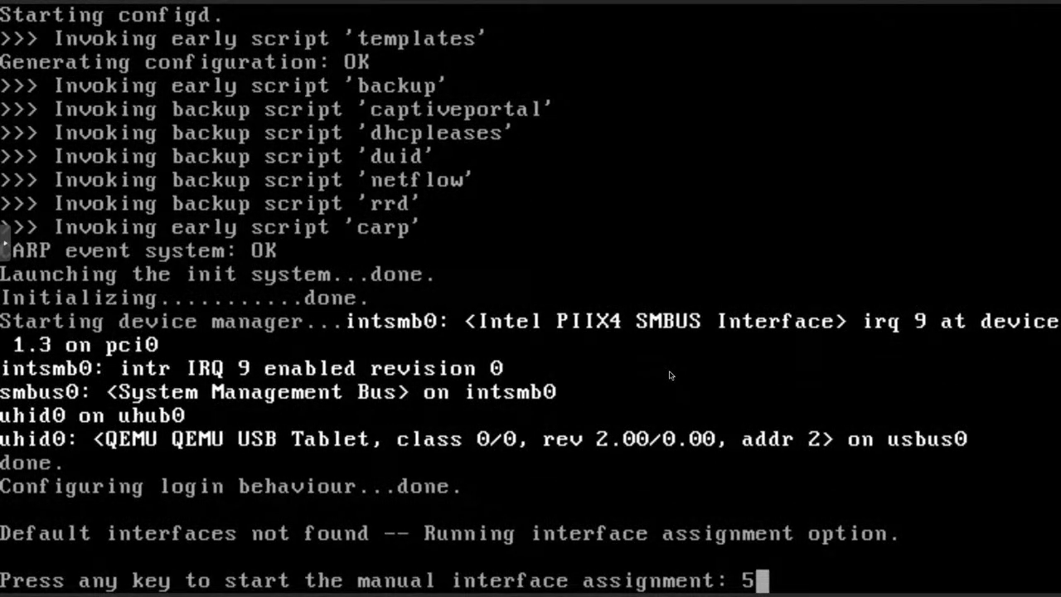
# Start manual interface assignment, decline VLANs, and assign vtnet0 as the WAN interface
pyautogui.press('Return')
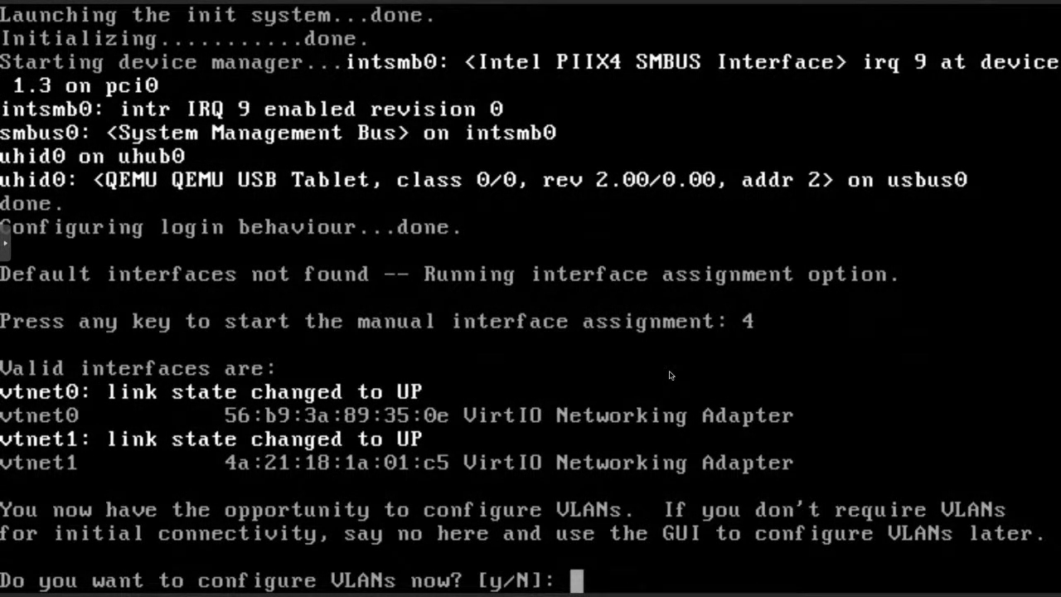
pyautogui.press('Return')
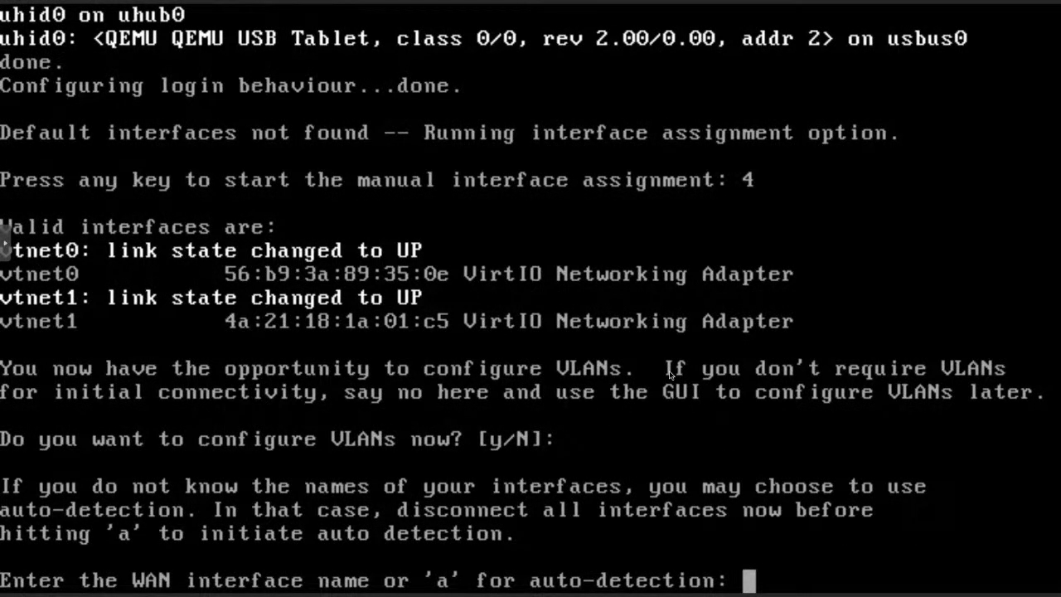
pyautogui.write('a')
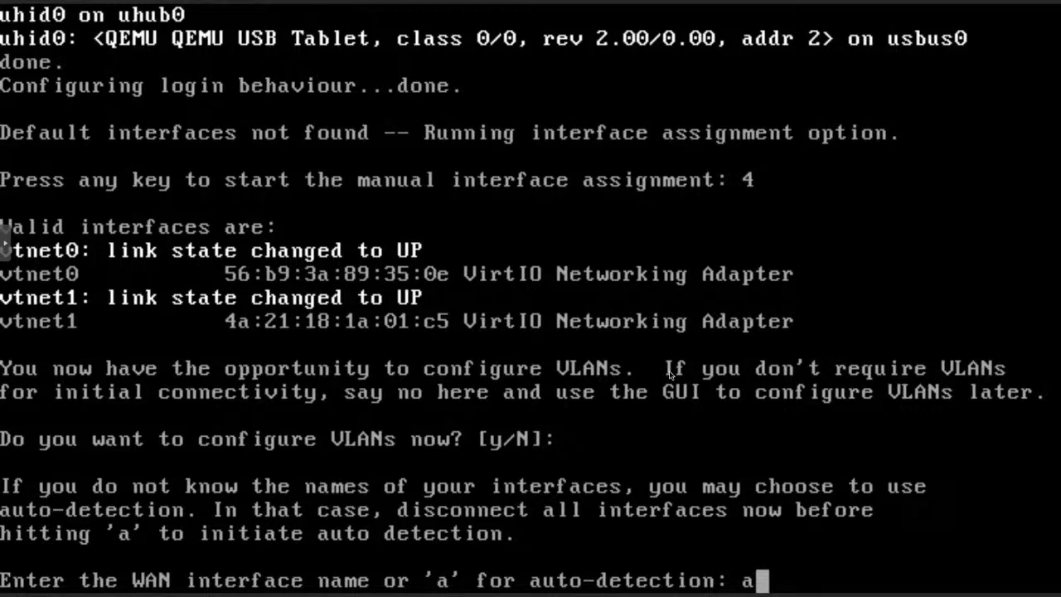
pyautogui.press('Return')
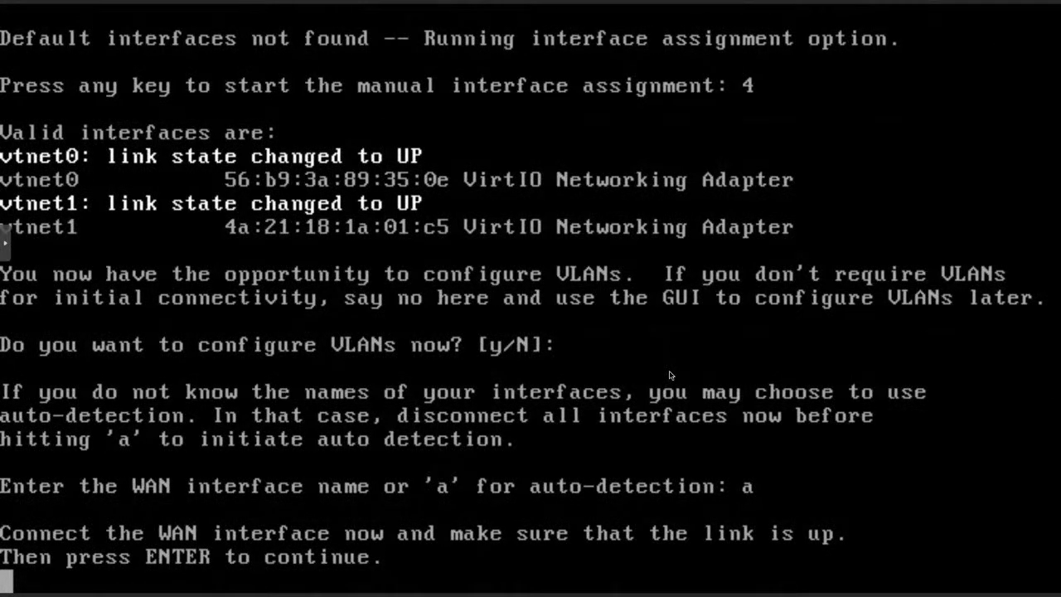
pyautogui.press('Return')
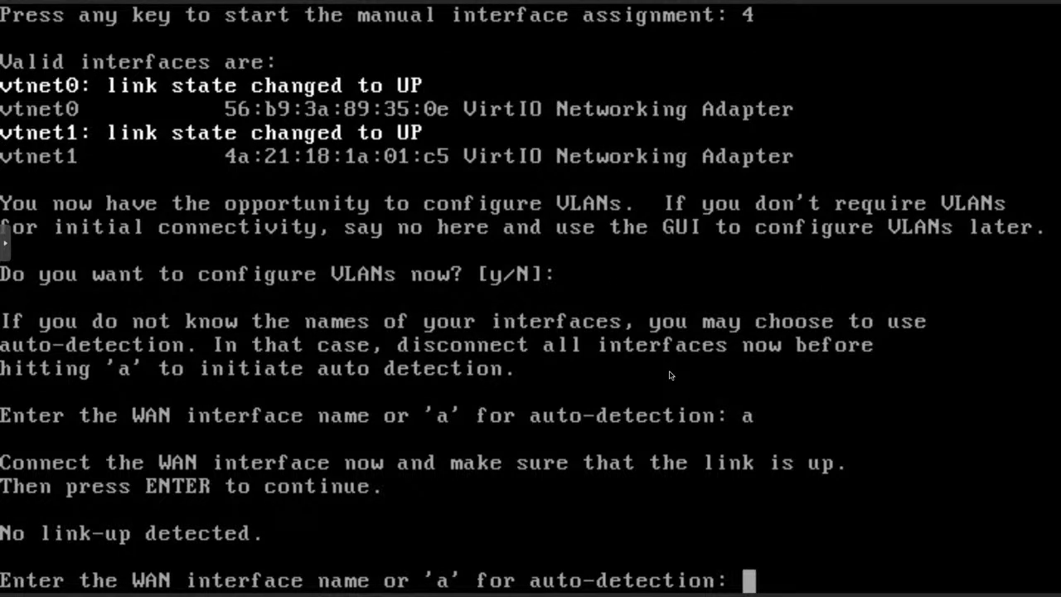
pyautogui.write('vt')
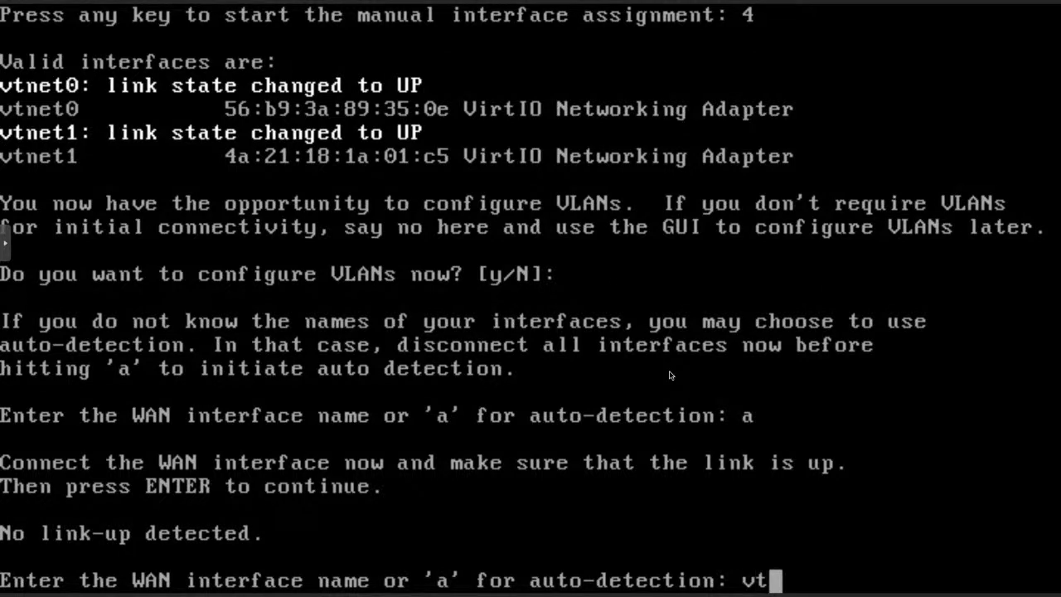
pyautogui.write('net0')
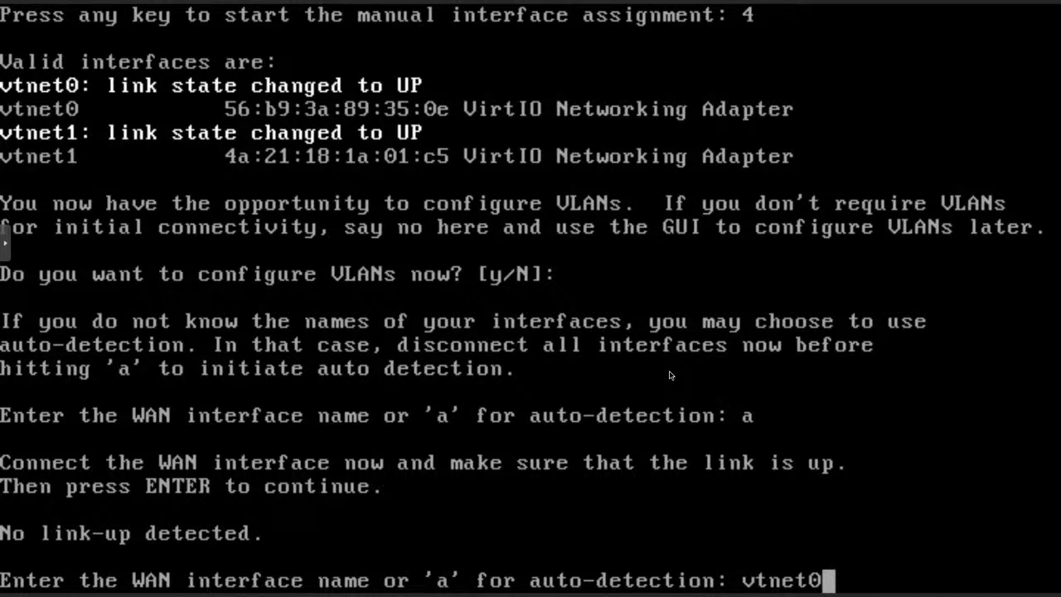
pyautogui.press('Return')
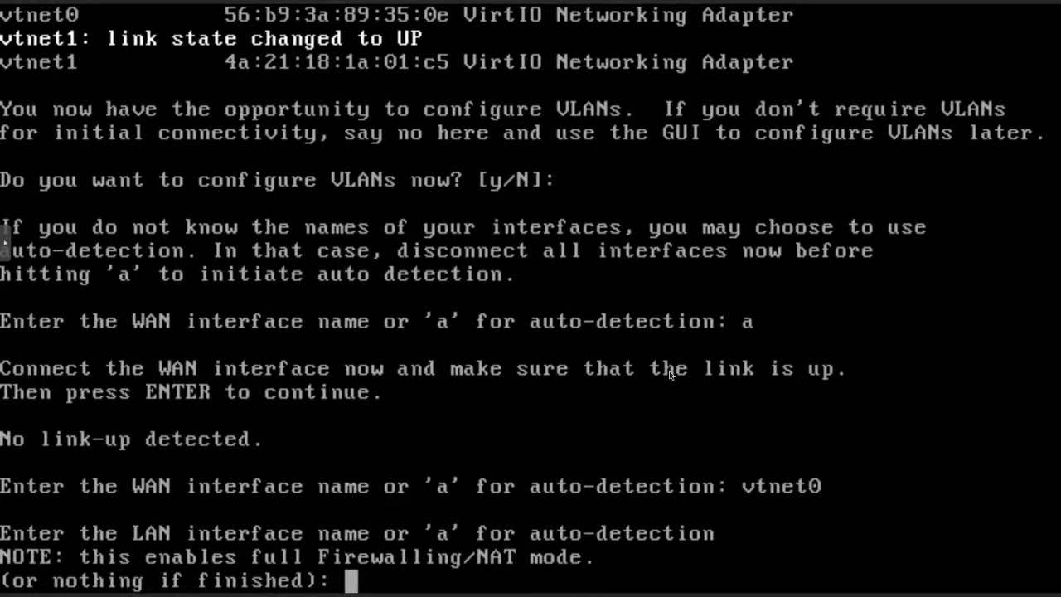
# Assign vtnet1 as LAN, skip optional interfaces, and confirm the assignment with y
pyautogui.write('a')
pyautogui.press('Return')
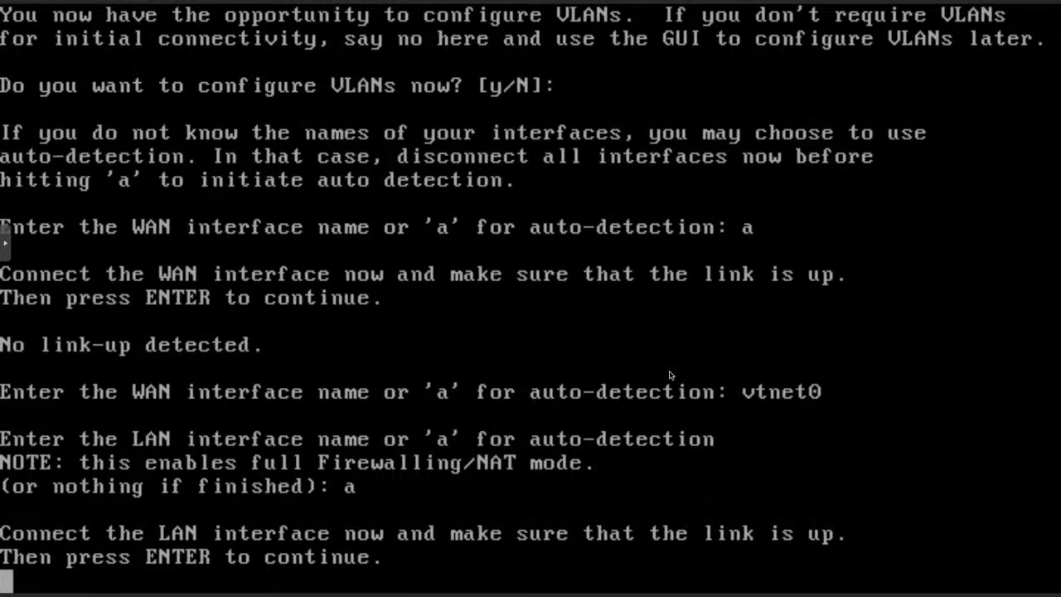
pyautogui.press('Return')
pyautogui.write('vtnet1')
pyautogui.press('Return')
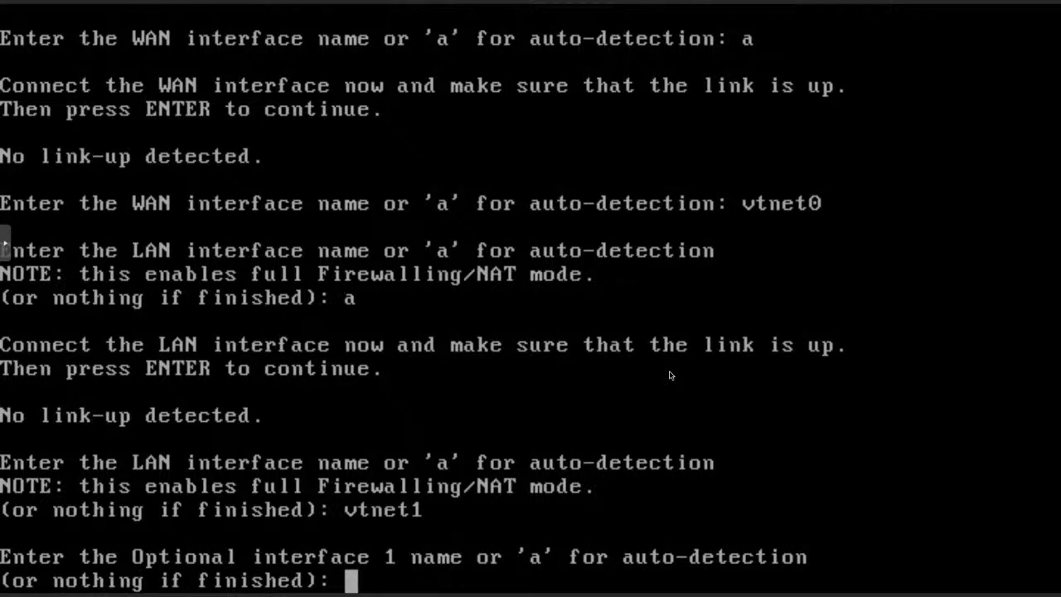
pyautogui.press('Return')
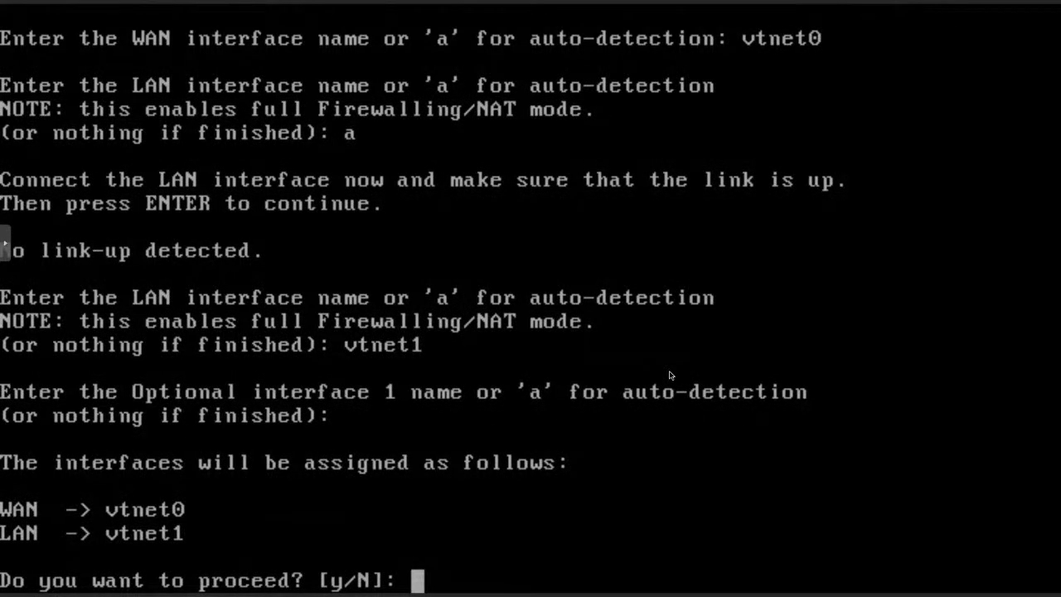
pyautogui.write('y')
pyautogui.press('Return')
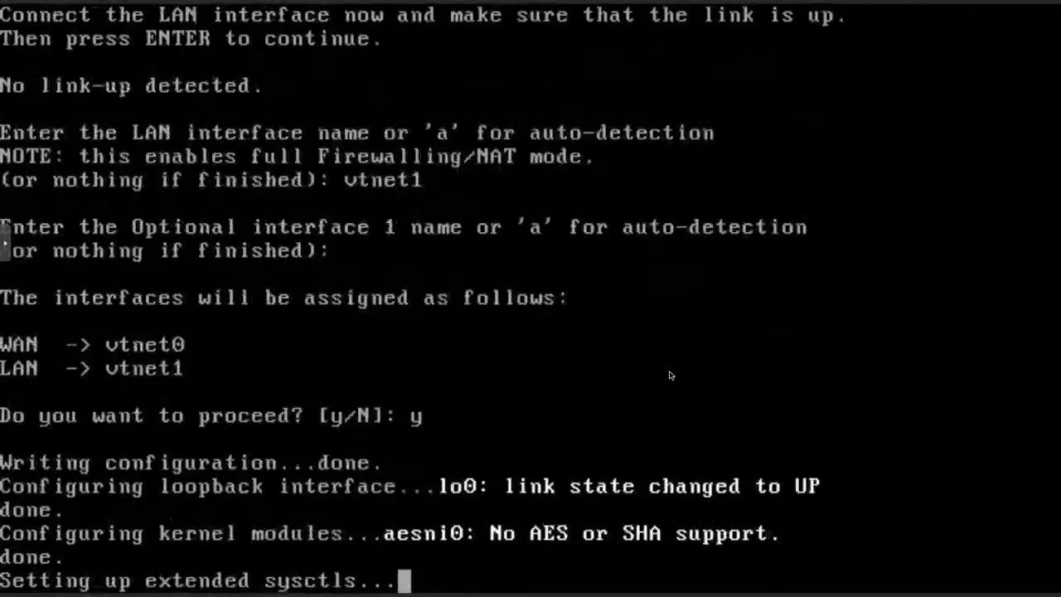
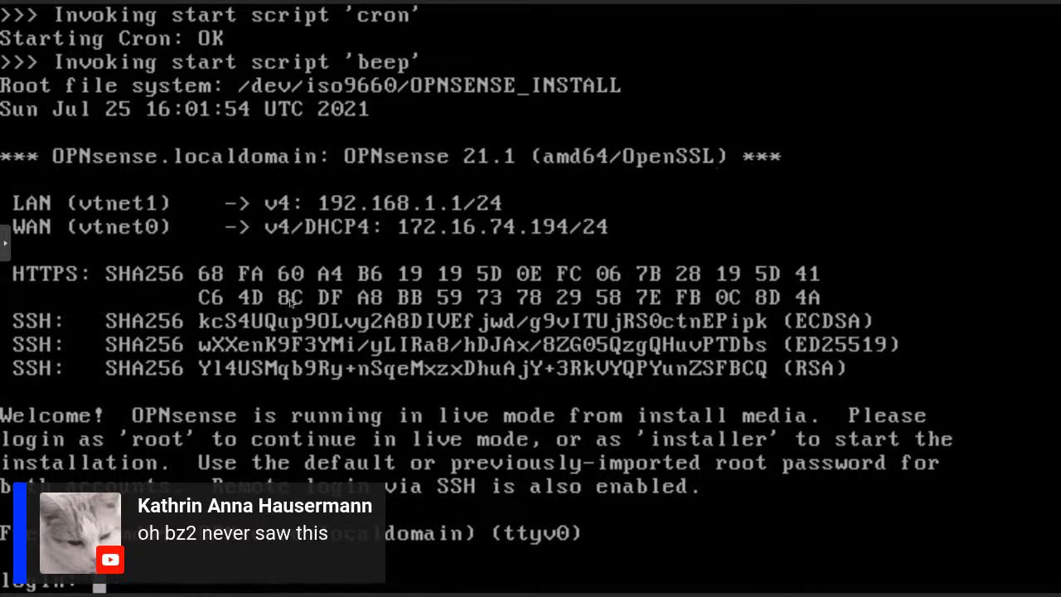
# Exit the full-screen console, load the firewall's WAN address in a new tab, and widen the server tree
pyautogui.click(6, 245)
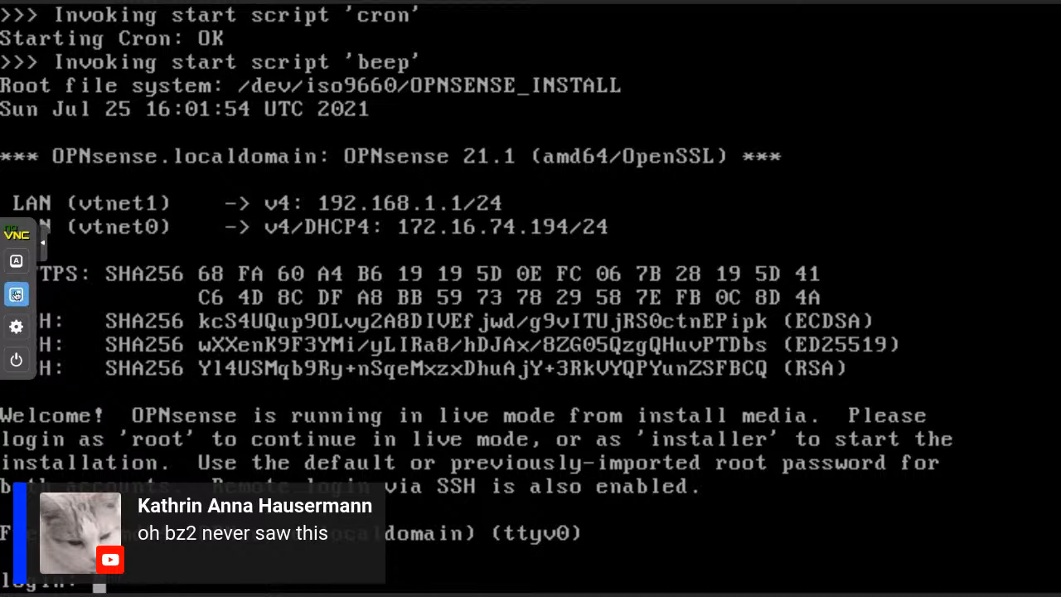
pyautogui.click(16, 294)
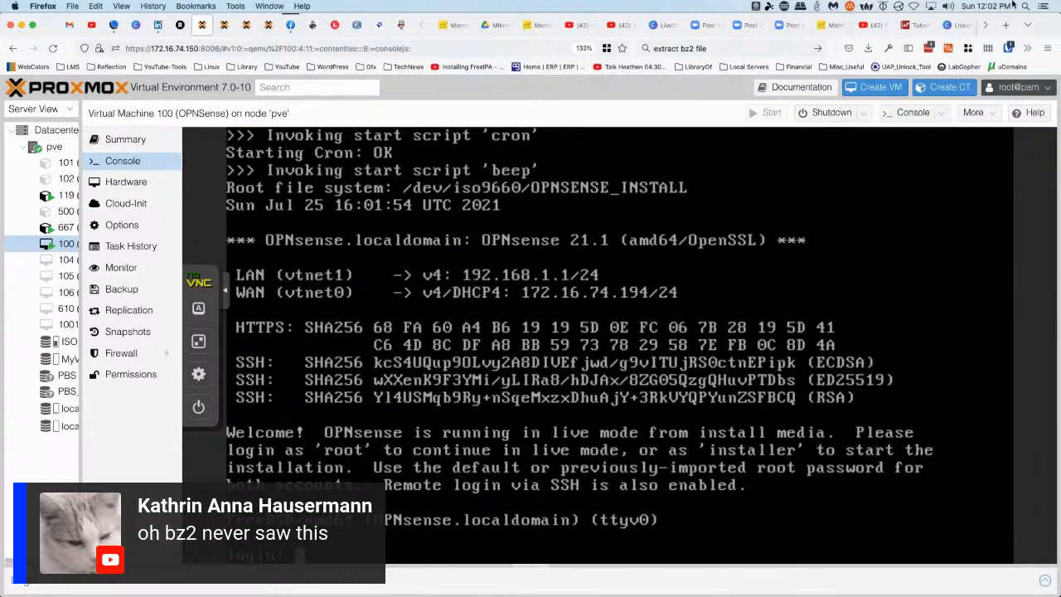
pyautogui.click(1004, 25)
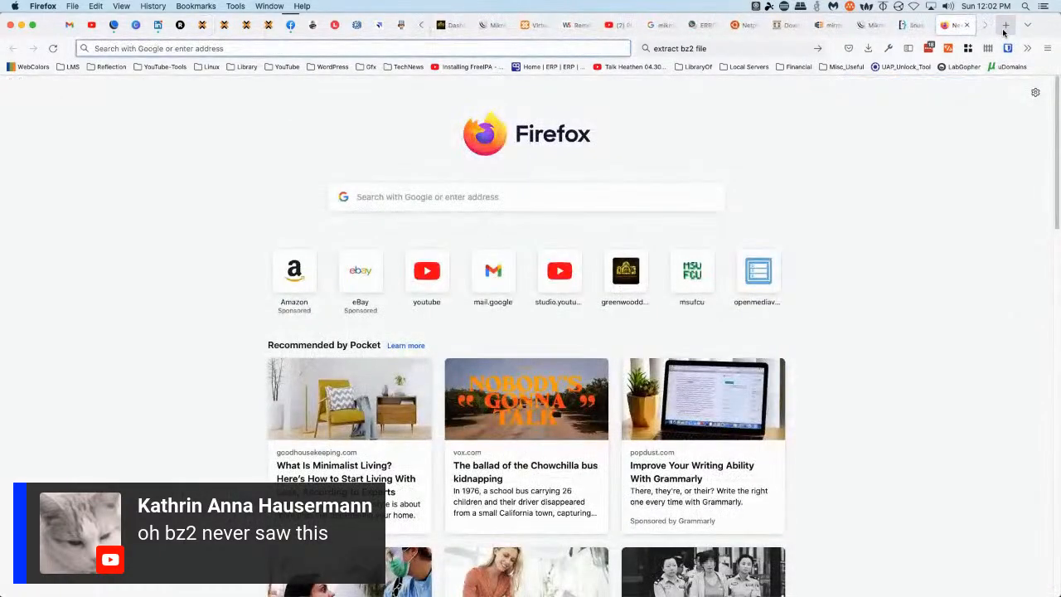
pyautogui.write('172.16.74.15')
pyautogui.write('4')
pyautogui.press('Return')
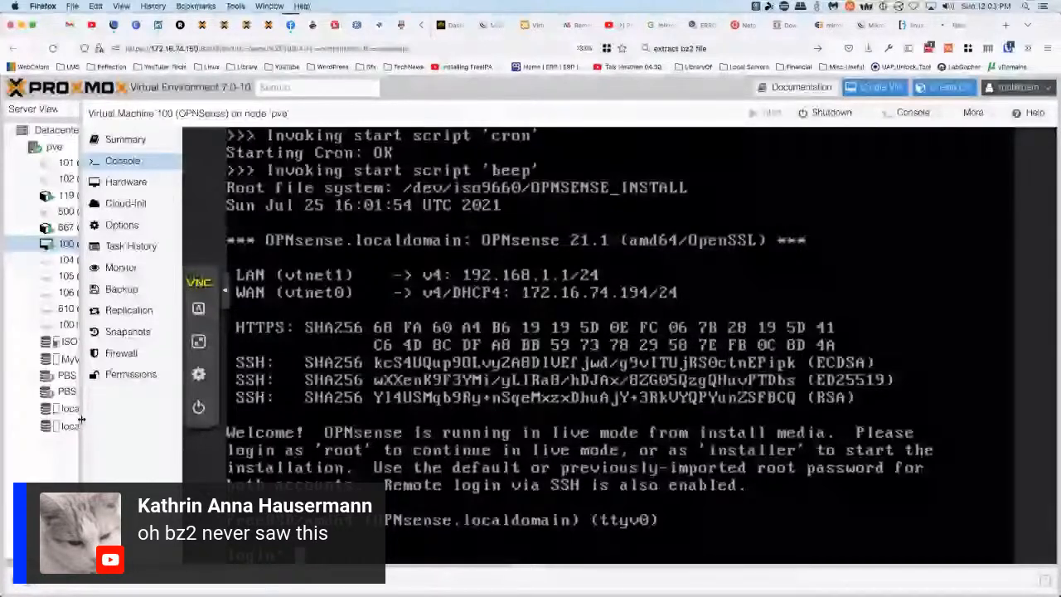
pyautogui.moveTo(81, 419); pyautogui.dragTo(287, 419)
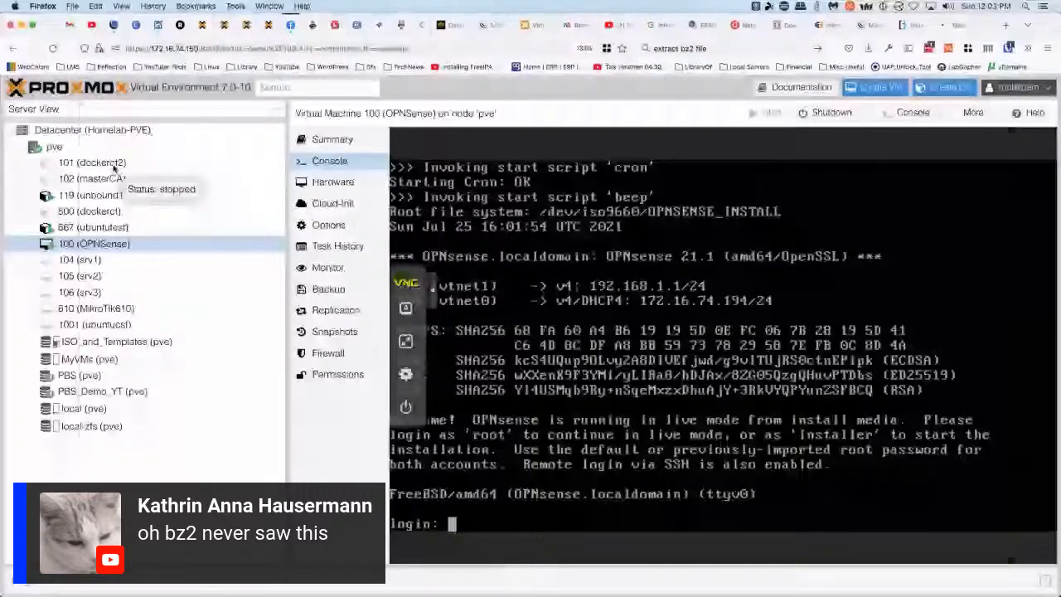
# In the ubuntutest container console, run curl 172.16.74.194 against the firewall
pyautogui.click(93, 227)
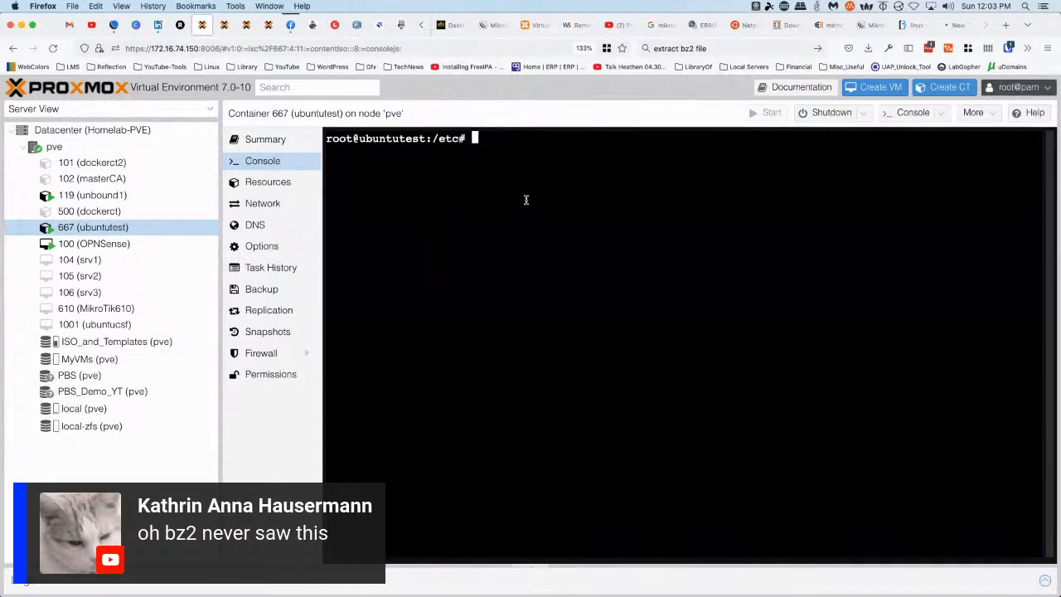
pyautogui.write('curl 172.16.74.194')
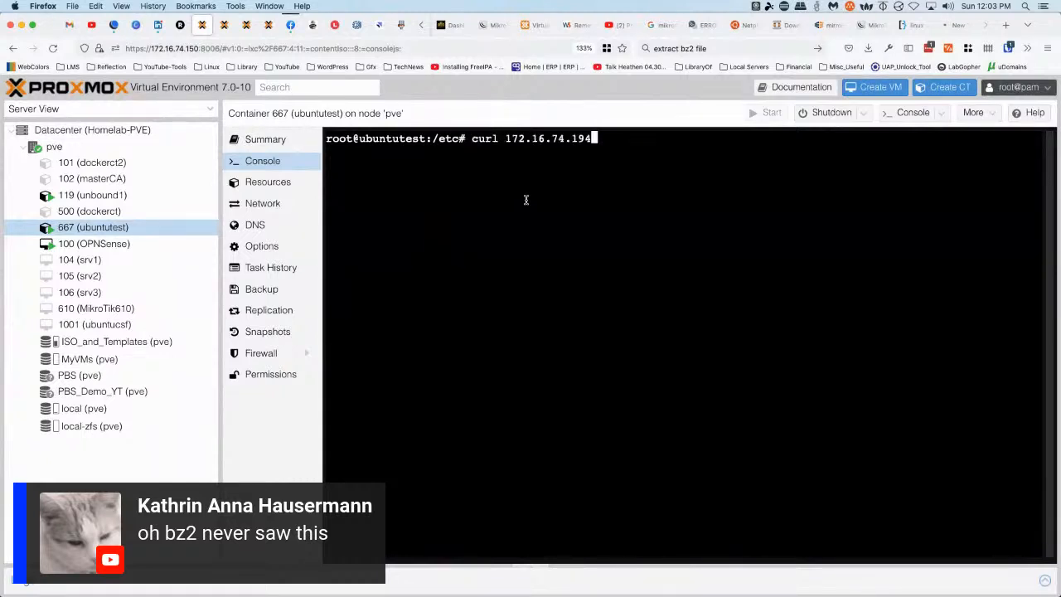
pyautogui.press('Return')
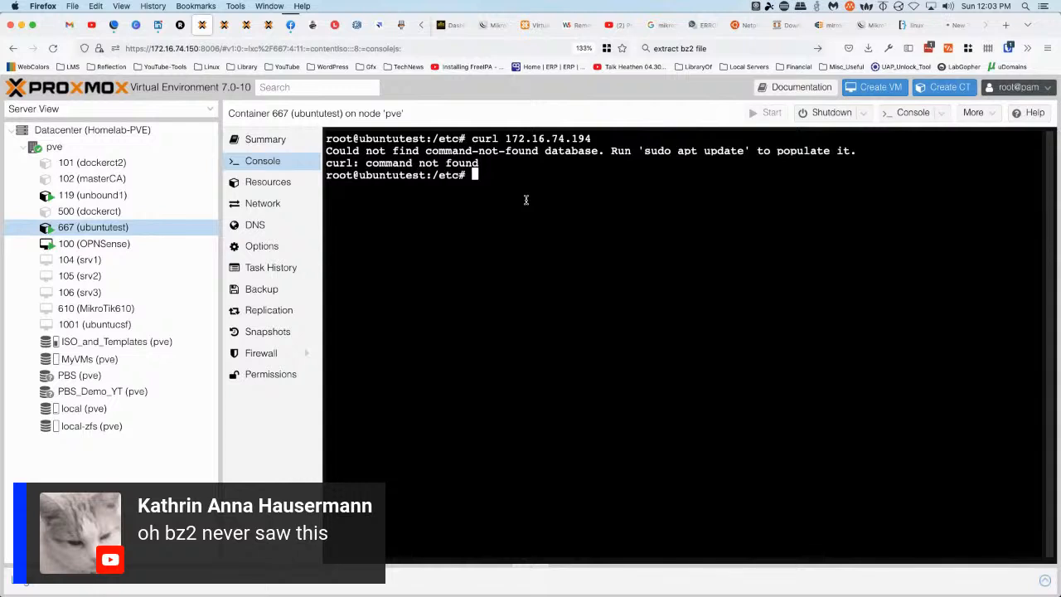
# Reboot the ubuntutest container, correcting the mistyped roboot command
pyautogui.write('sudo')
pyautogui.press('BackSpace')
pyautogui.press('BackSpace')
pyautogui.press('BackSpace')
pyautogui.press('BackSpace')
pyautogui.write('roboot')
pyautogui.press('Return')
pyautogui.write('reboot')
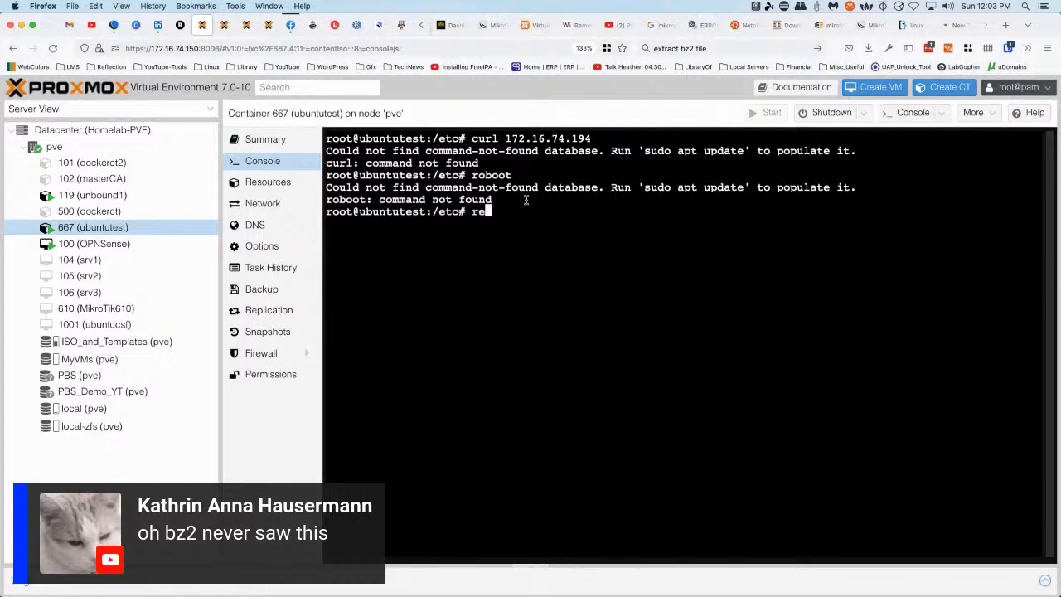
pyautogui.press('Return')
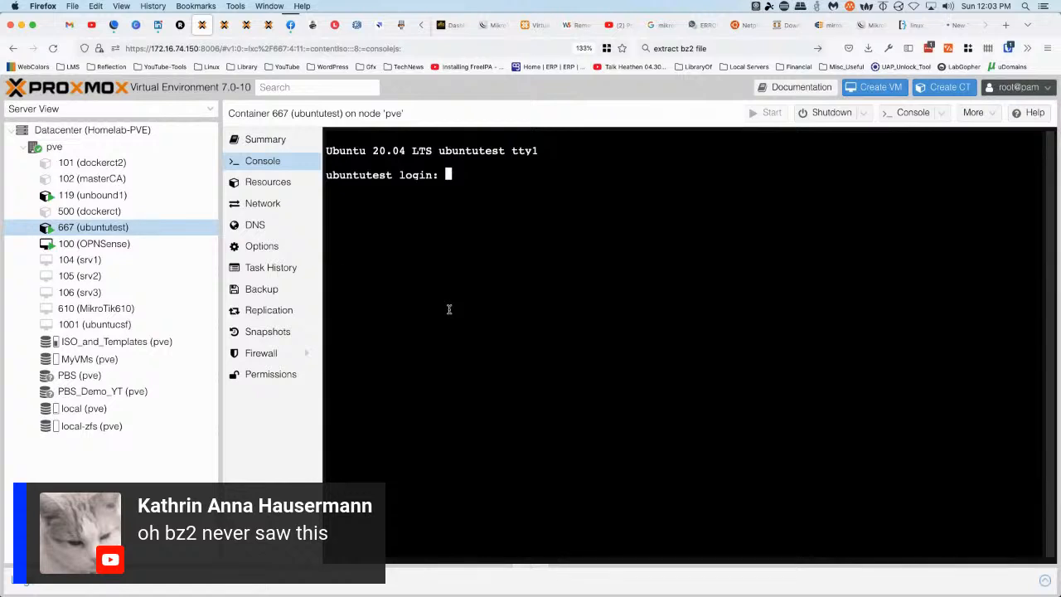
# Log in as root and list the container's network interfaces with ip a
pyautogui.write('root')
pyautogui.press('Return')
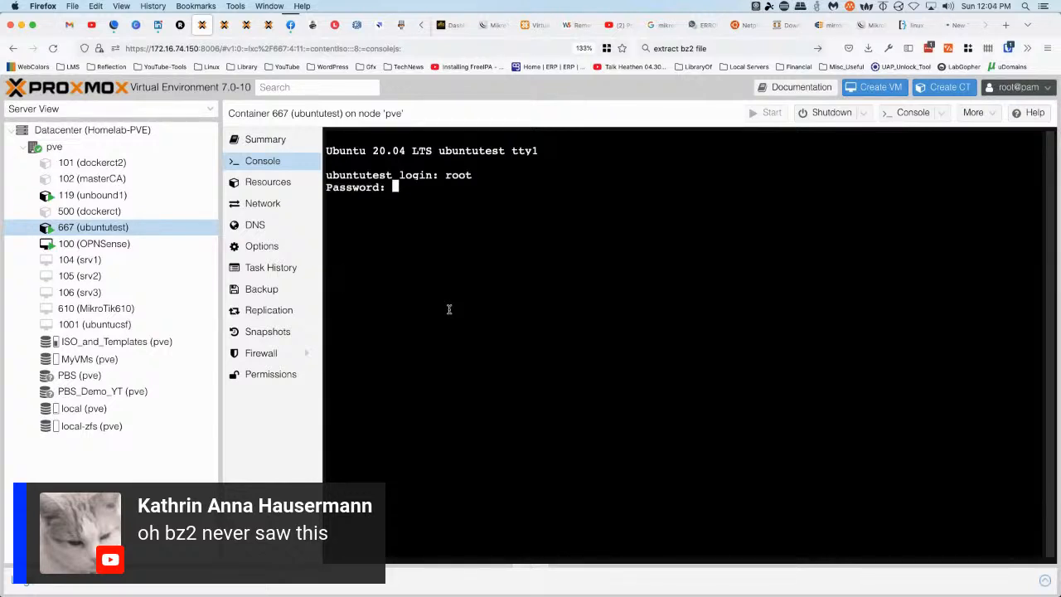
pyautogui.press('Return')
pyautogui.write('ip a')
pyautogui.press('Return')
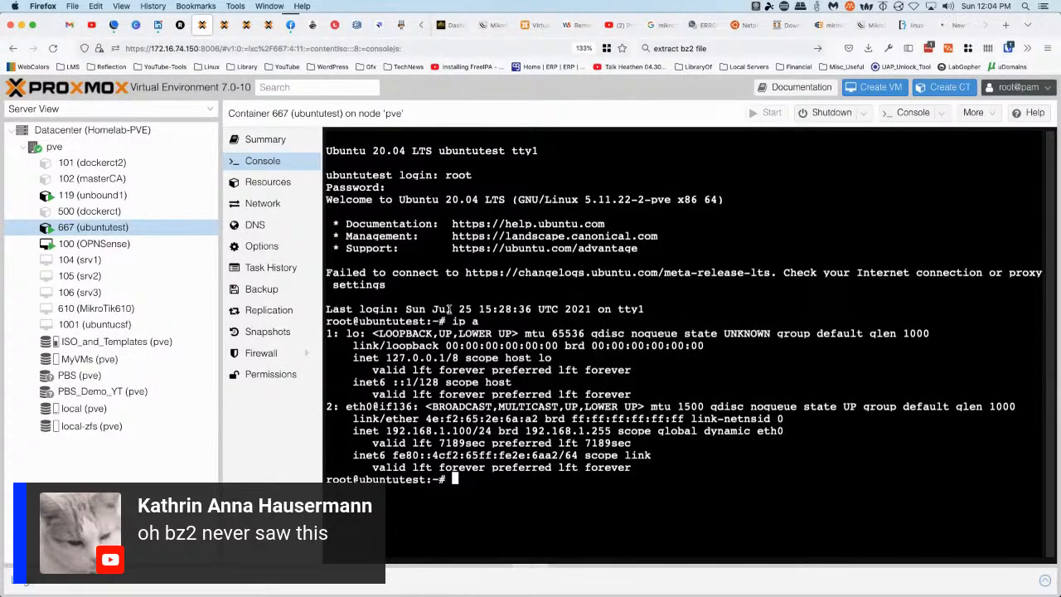
# Ping the gateway 192.168.1.1, then ping google.com to test name resolution
pyautogui.write('ping 192.168.1.1')
pyautogui.press('Return')
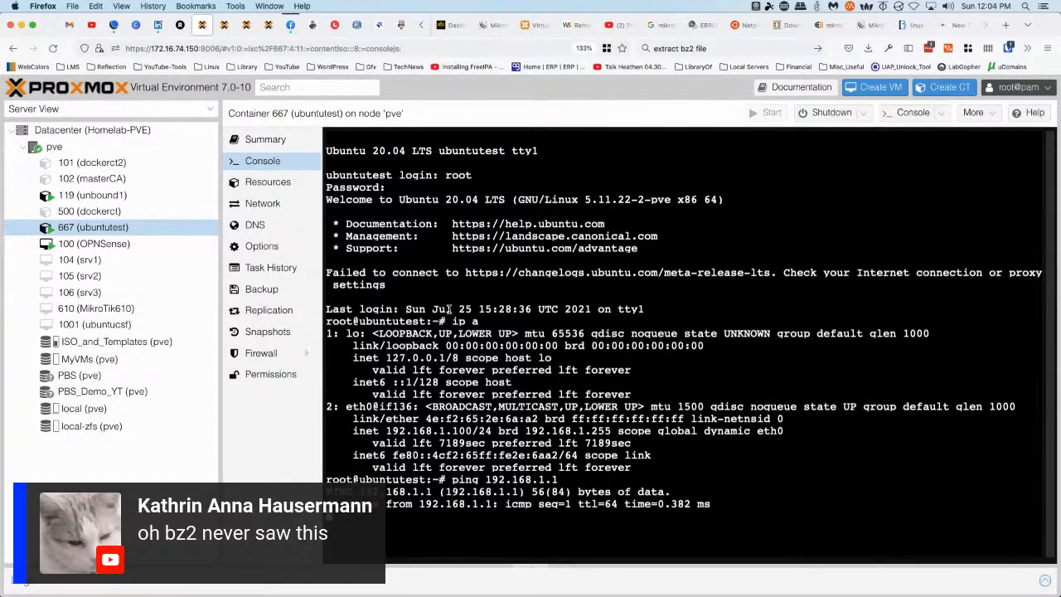
pyautogui.hotkey('ctrl', 'c')
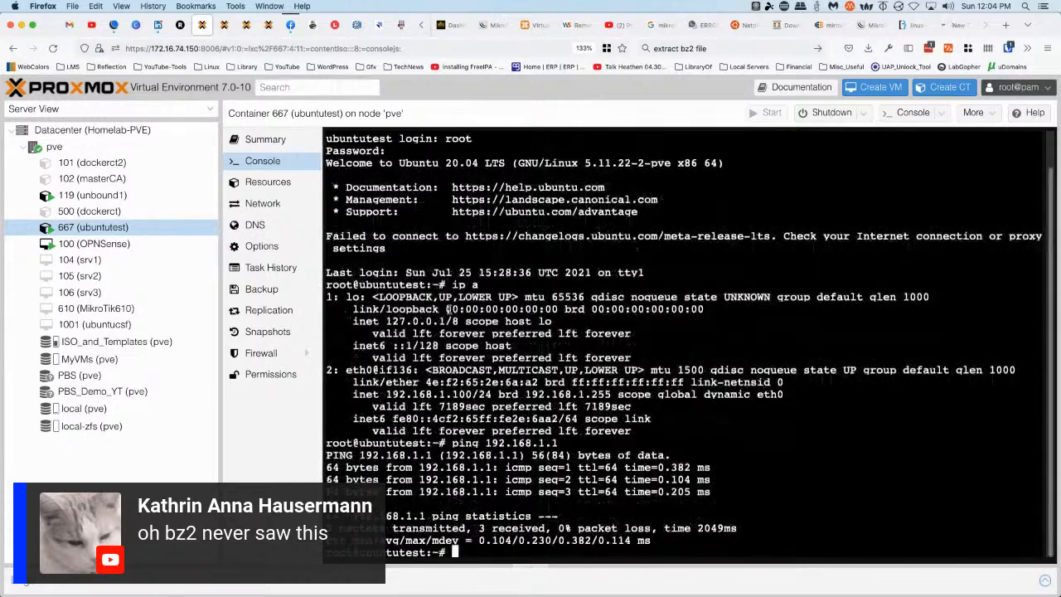
pyautogui.write('curl')
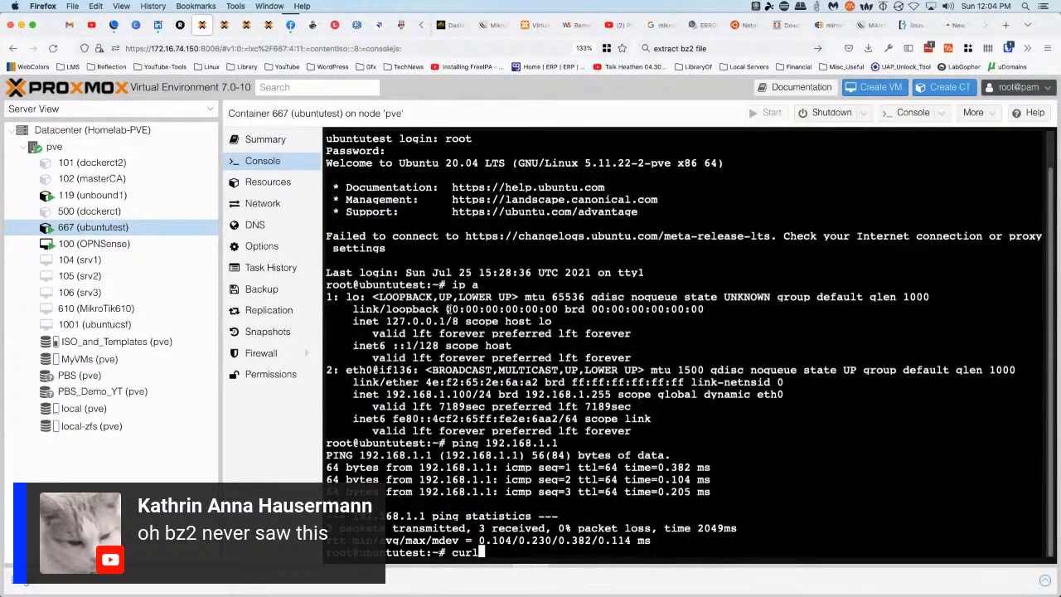
pyautogui.press('BackSpace')
pyautogui.press('BackSpace')
pyautogui.press('BackSpace')
pyautogui.press('BackSpace')
pyautogui.press('BackSpace')
pyautogui.write('ping google.com')
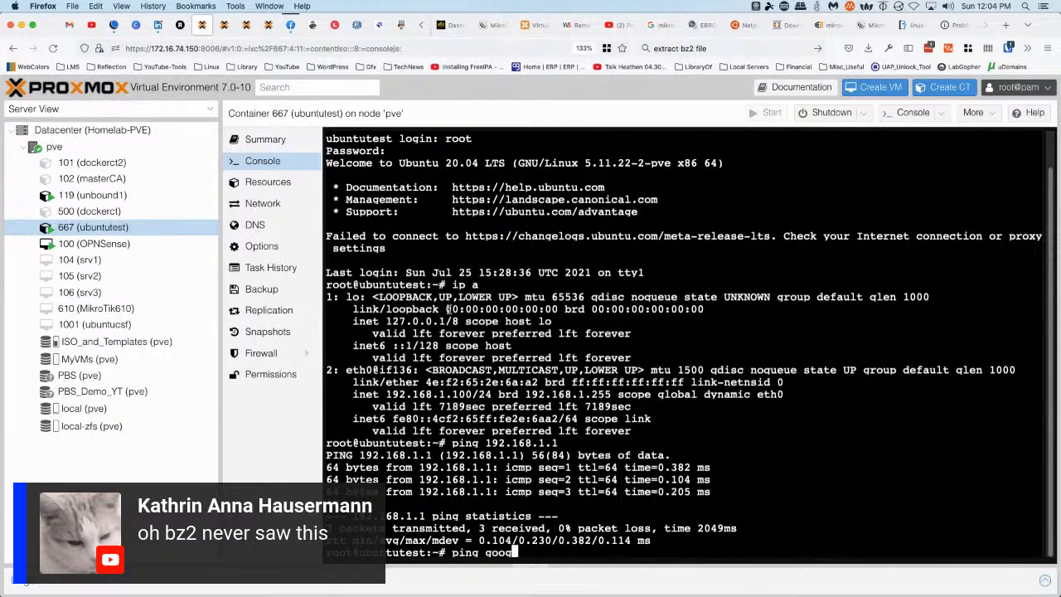
pyautogui.press('Return')
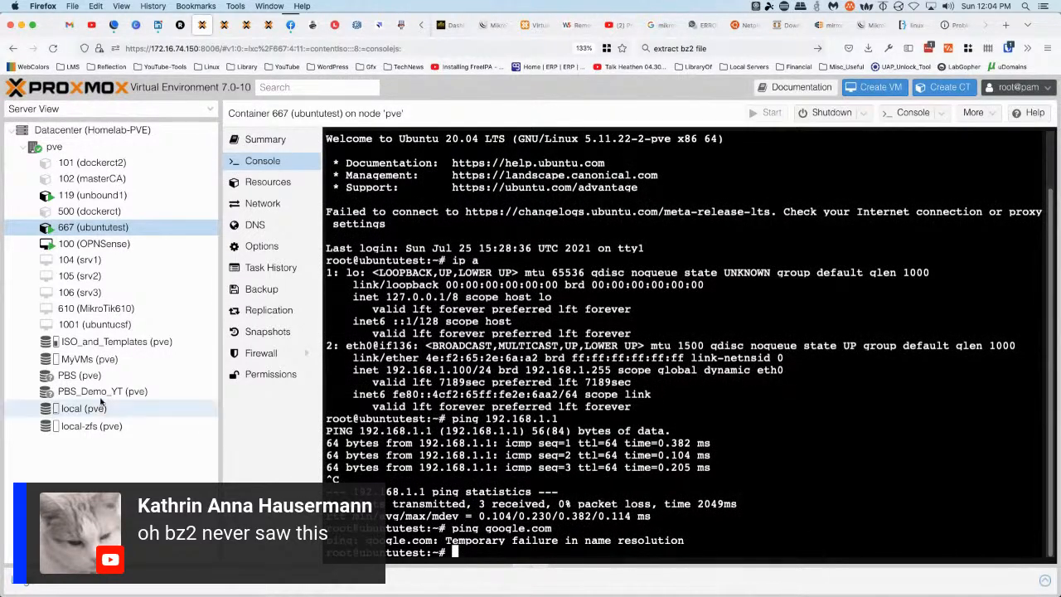
pyautogui.moveTo(189, 302); pyautogui.dragTo(154, 303)
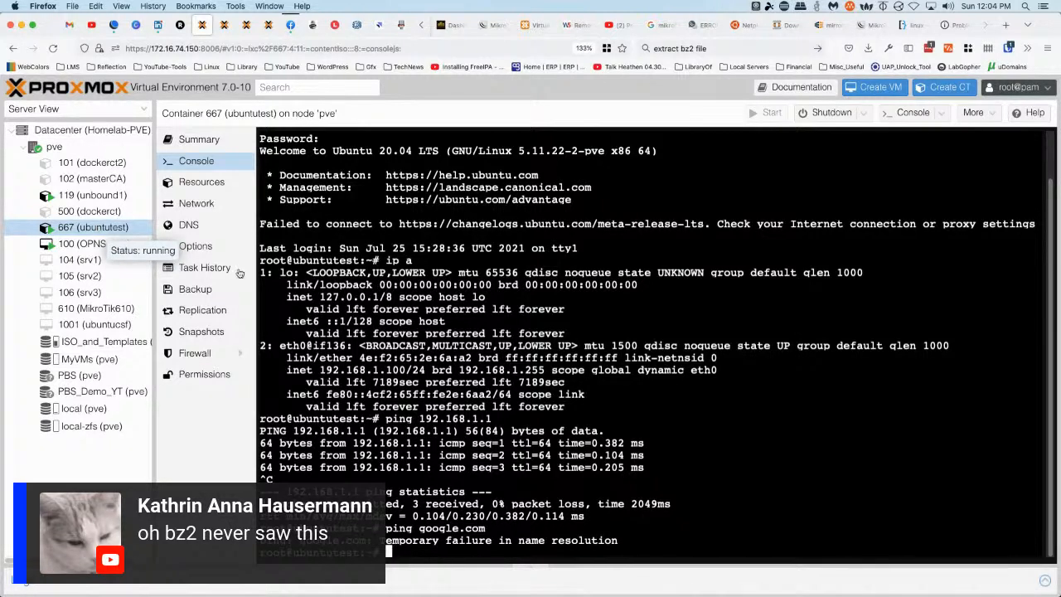
# Shut down container 667 with shutdown -h now and bring the browser back to the front
pyautogui.write('sh')
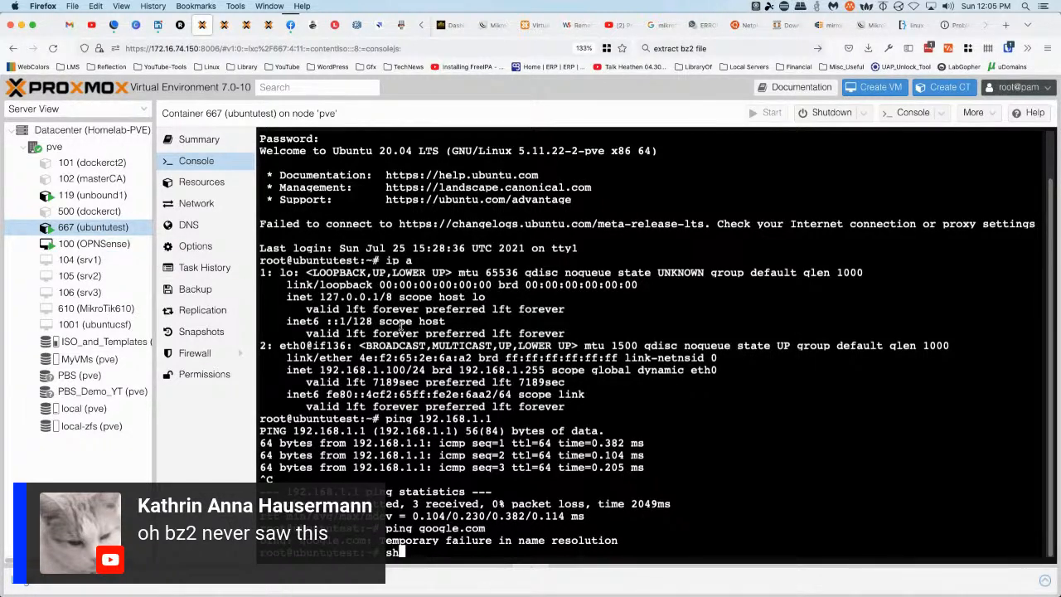
pyautogui.write('utdown -h now')
pyautogui.press('Return')
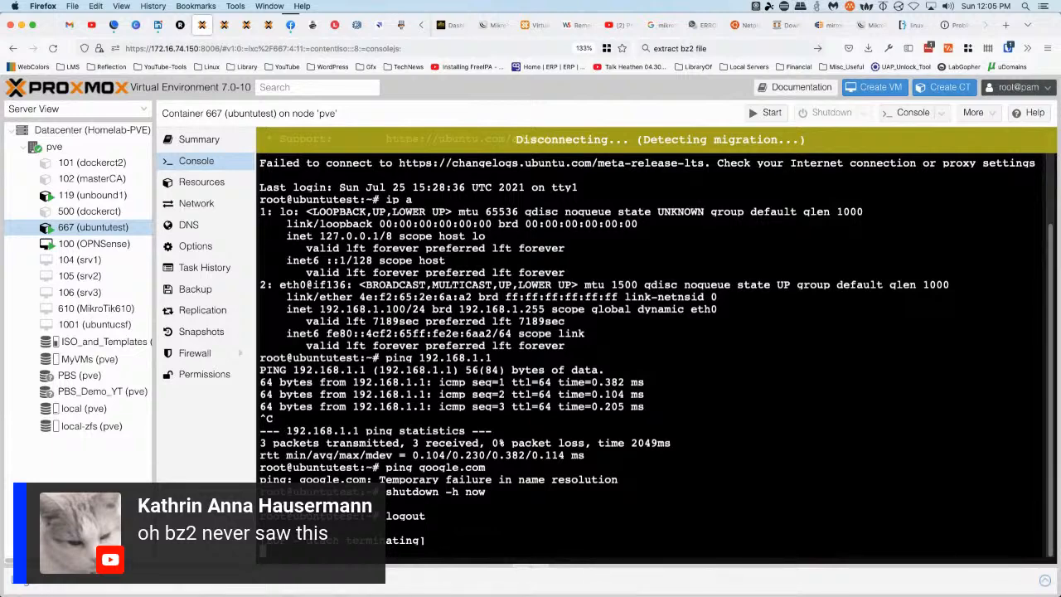
pyautogui.press('super+Tab')
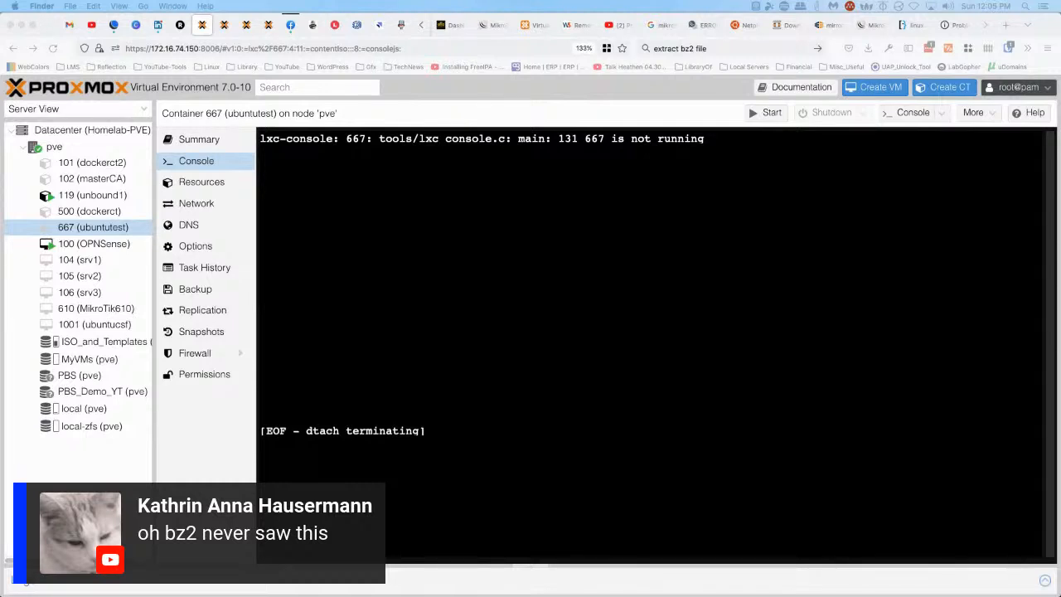
pyautogui.click(494, 319)
# Search the web for 'ubuntu lxqt' in a new tab
pyautogui.press('super+t')
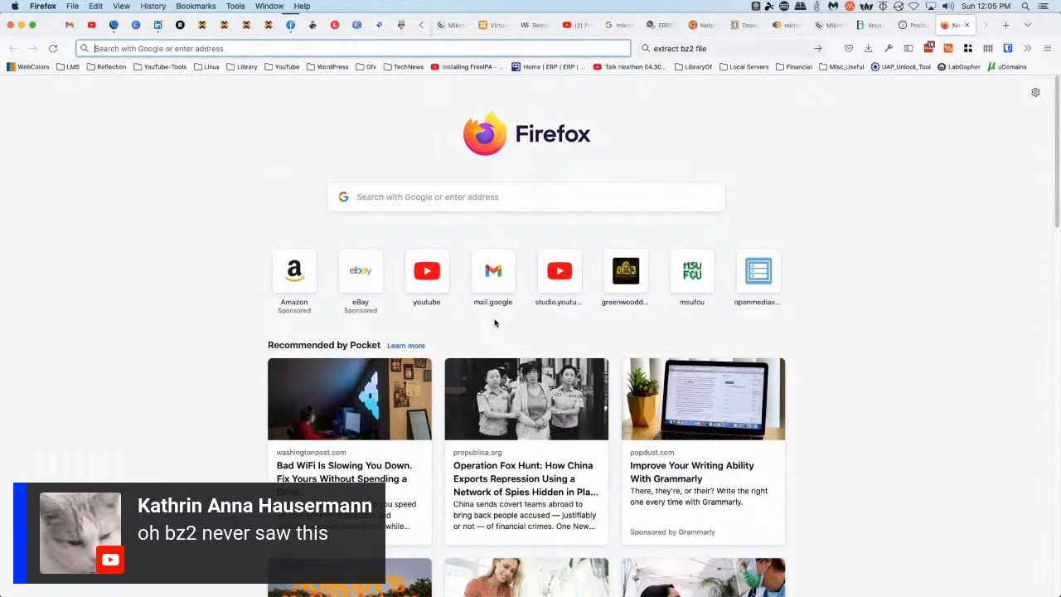
pyautogui.press('super+k')
pyautogui.write('x')
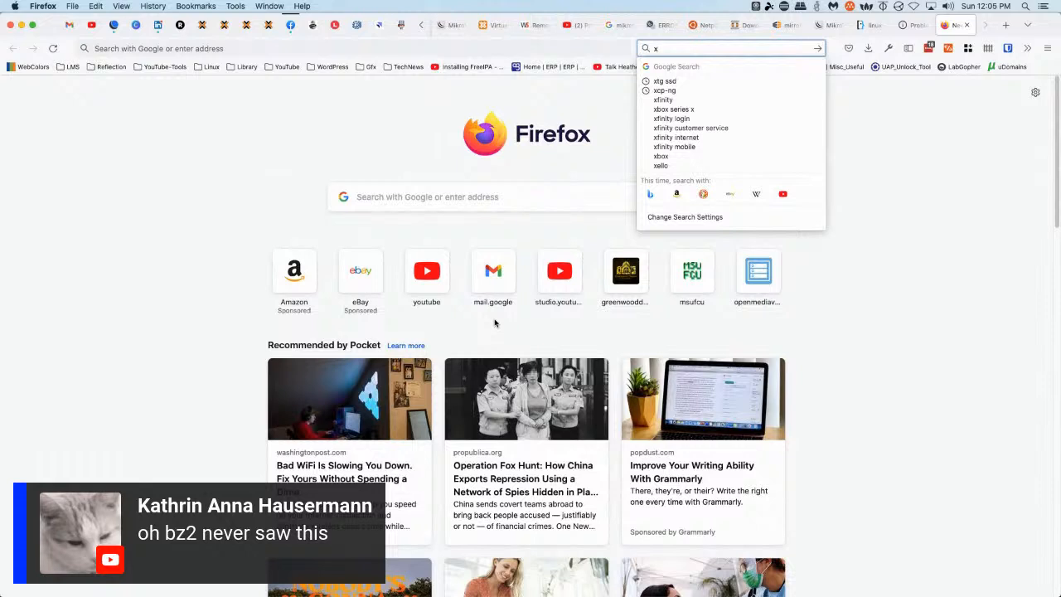
pyautogui.press('BackSpace')
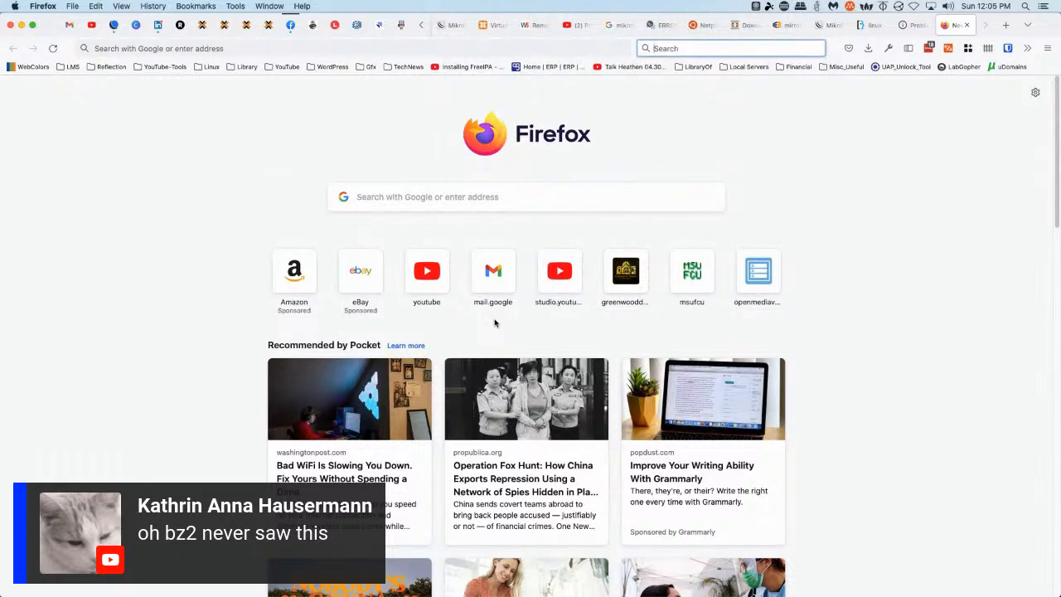
pyautogui.write('ubuntu')
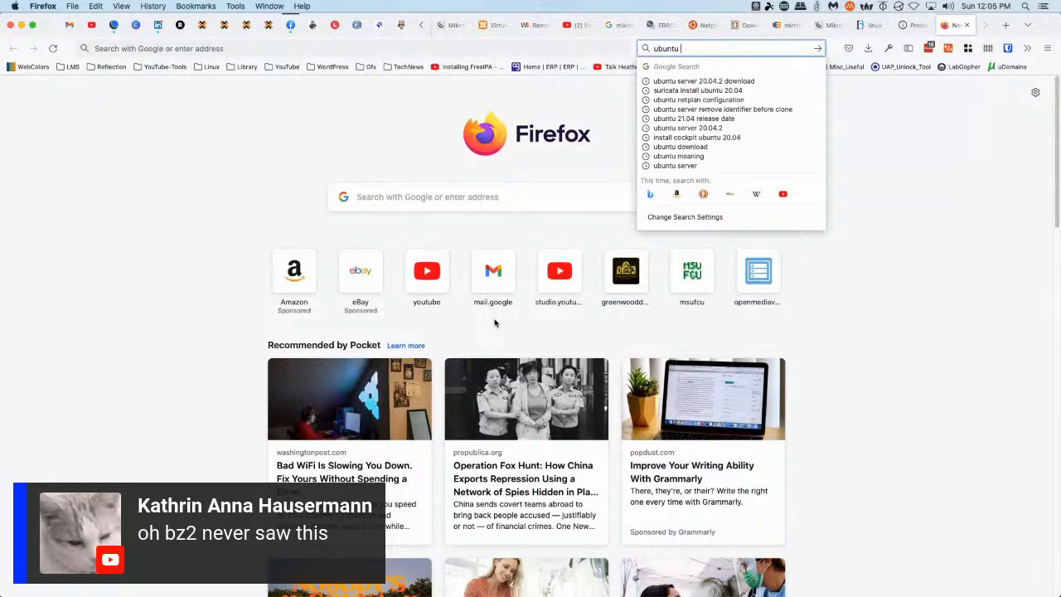
pyautogui.write(' lxqt')
pyautogui.press('Return')
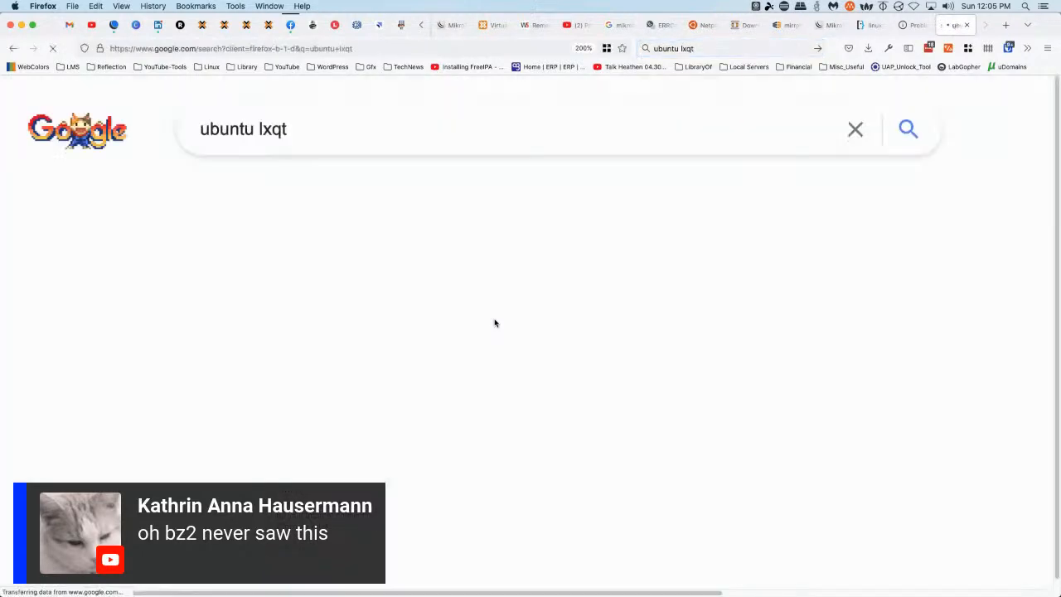
pyautogui.scroll(-5, 495, 323)
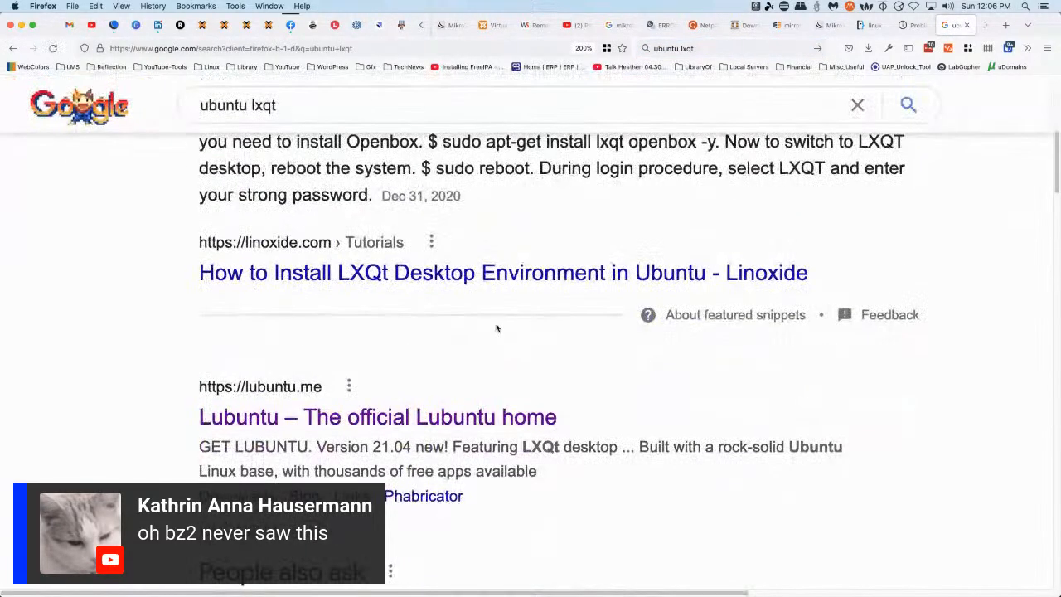
# From the Lubuntu downloads page, copy the Lubuntu 21.04 desktop 64-bit download link
pyautogui.click(252, 420)
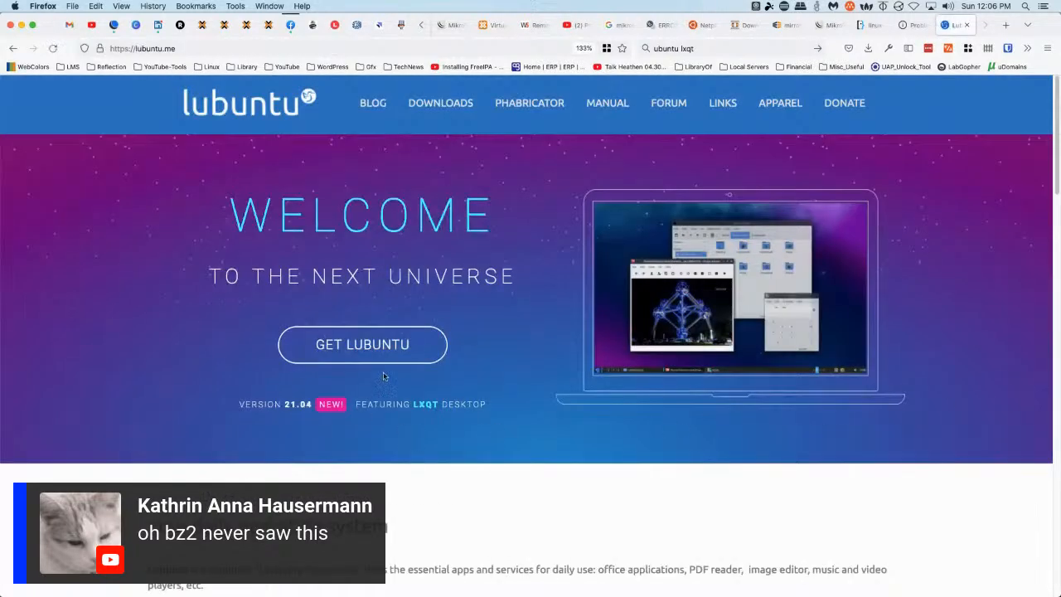
pyautogui.click(356, 344)
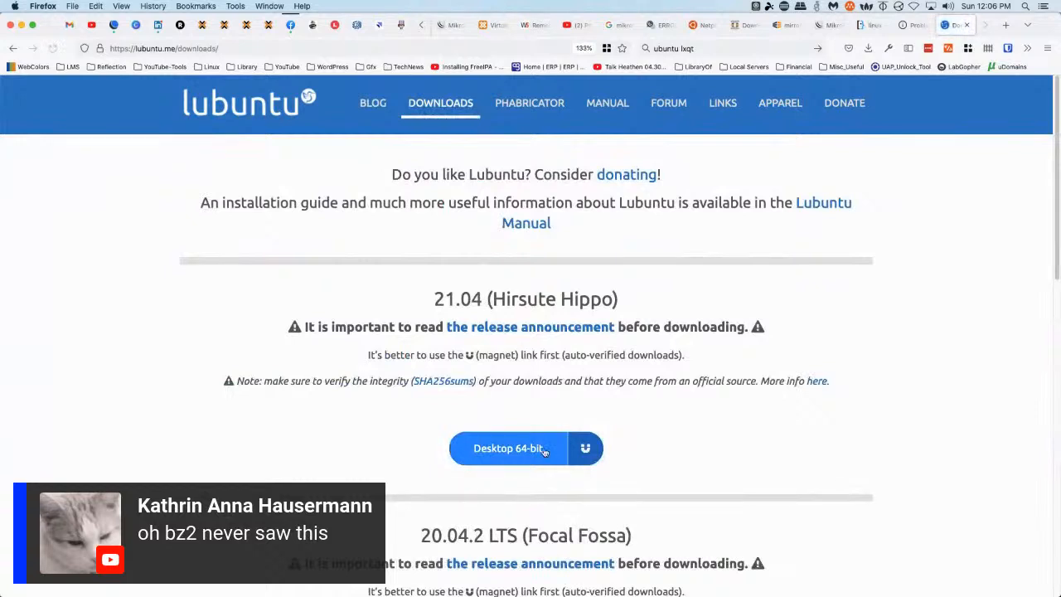
pyautogui.click(504, 454)
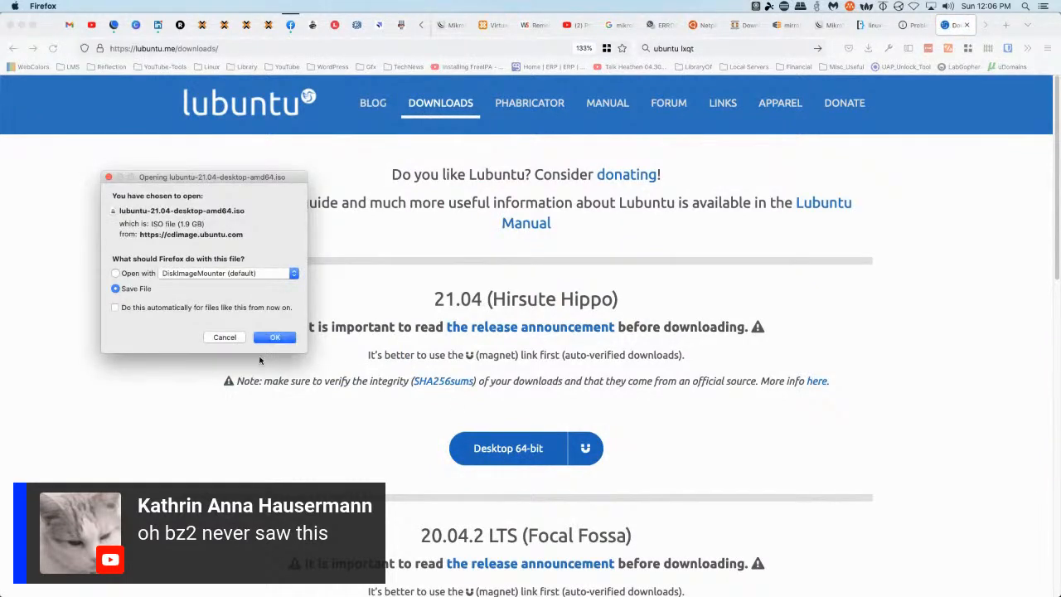
pyautogui.click(273, 337)
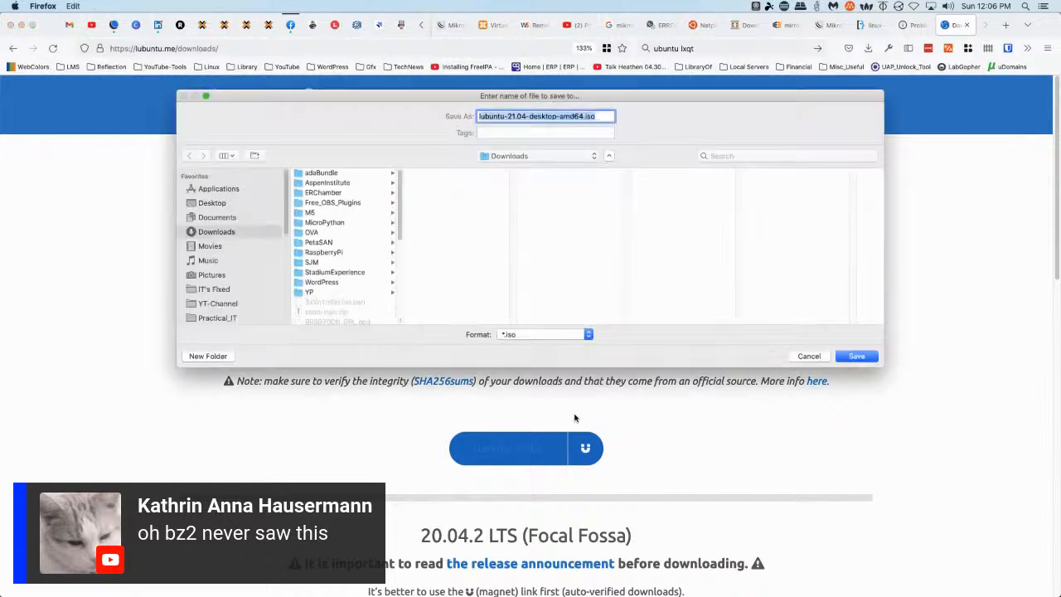
pyautogui.click(809, 355)
pyautogui.rightClick(499, 448)
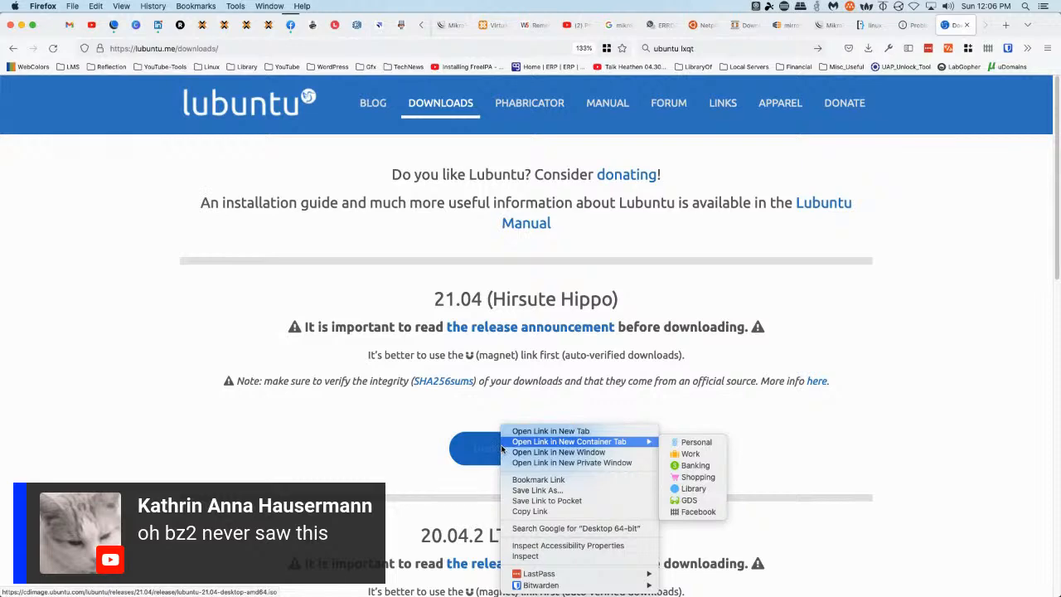
pyautogui.click(534, 511)
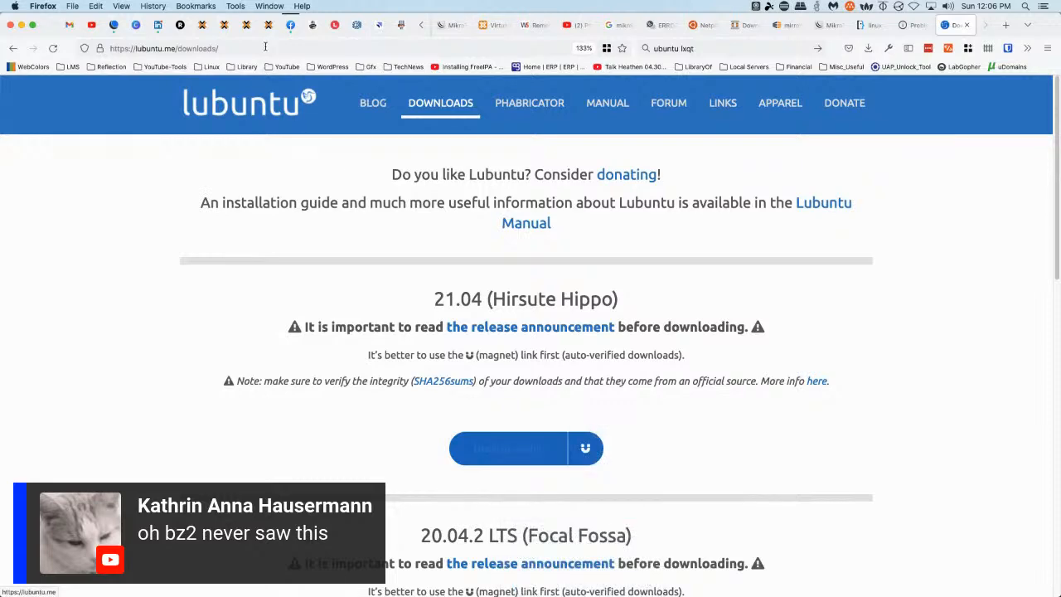
pyautogui.click(201, 24)
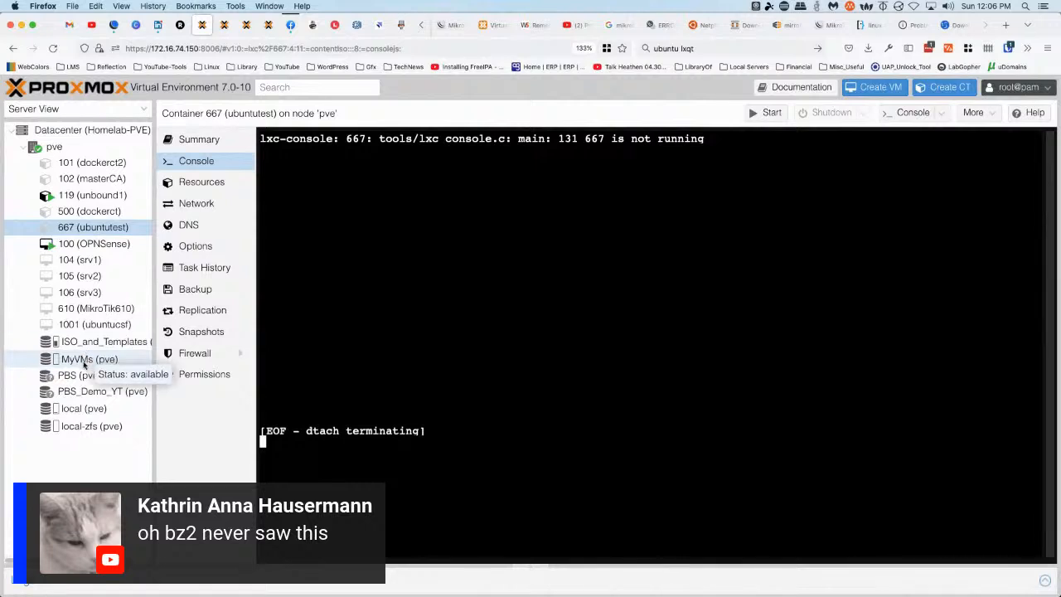
# Download the Lubuntu 21.04 desktop ISO into local storage's ISO Images from the pasted URL
pyautogui.click(86, 409)
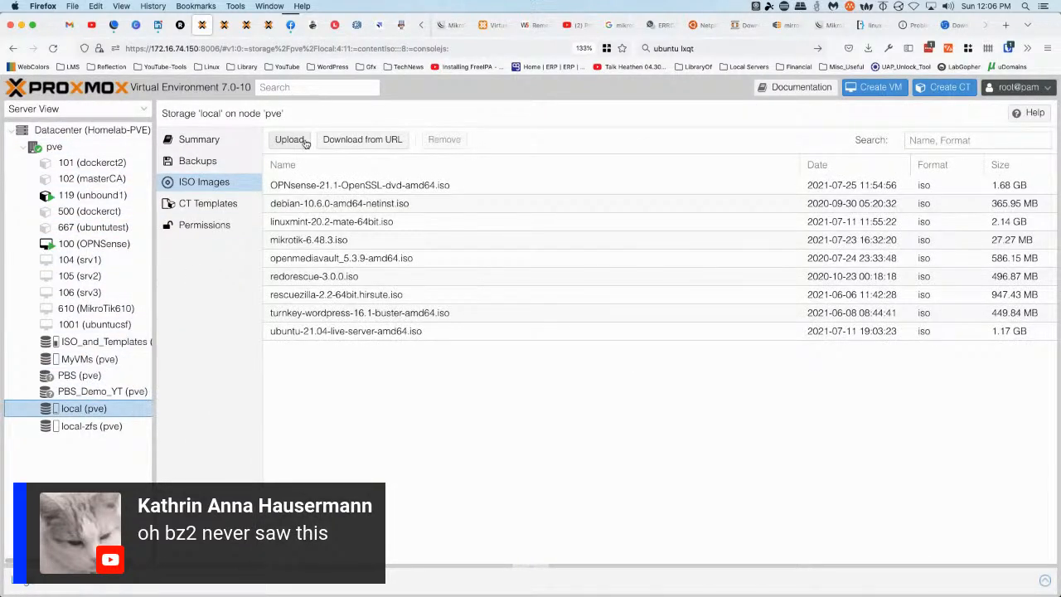
pyautogui.click(341, 140)
pyautogui.rightClick(408, 279)
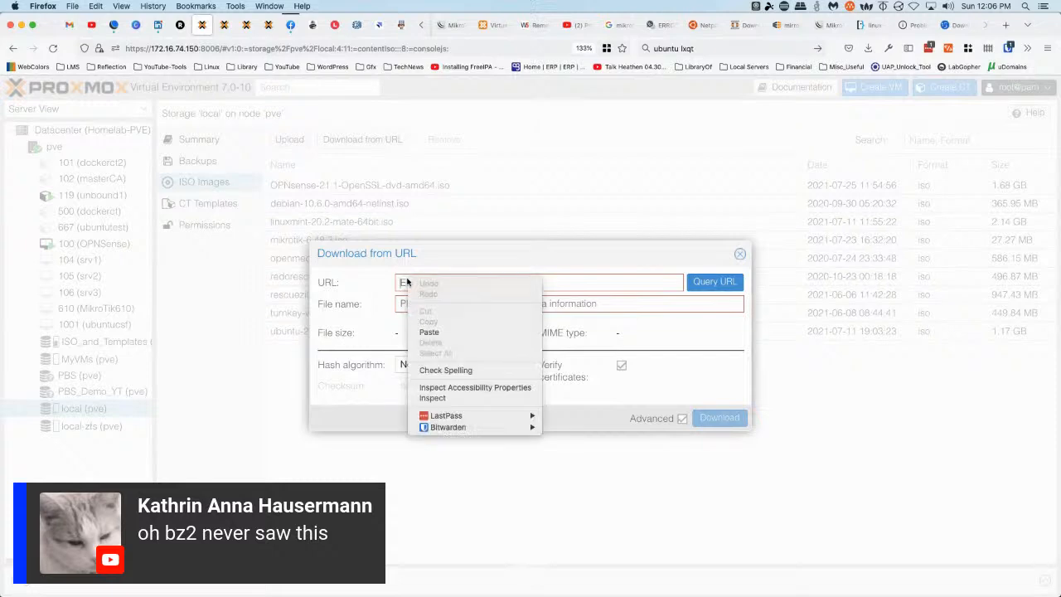
pyautogui.click(439, 332)
pyautogui.click(710, 283)
pyautogui.click(716, 418)
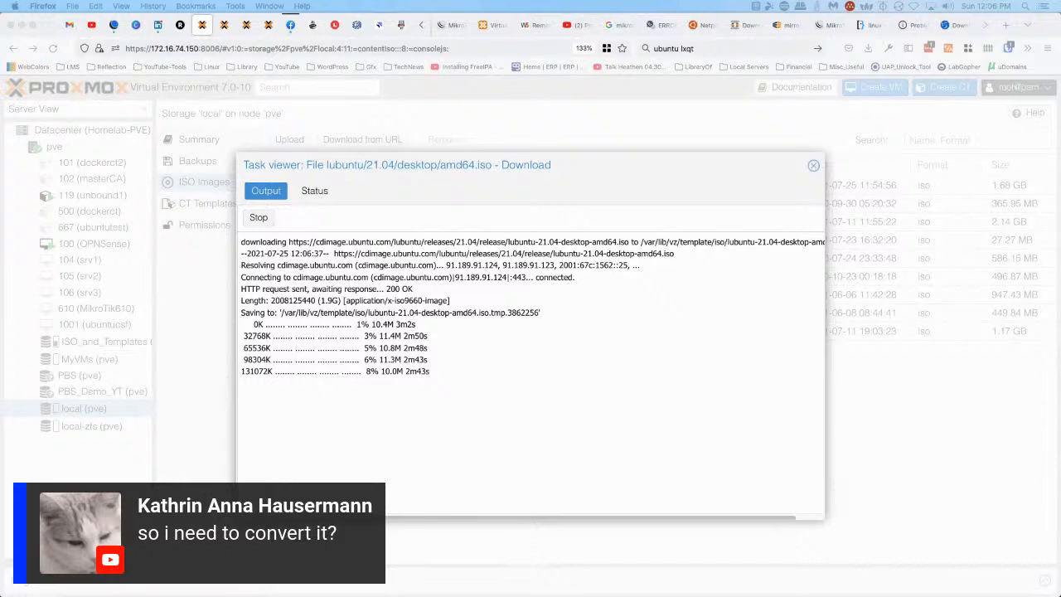
# Search for 7zip in a new tab and open the official 7-Zip site
pyautogui.click(1005, 25)
pyautogui.press('super+k')
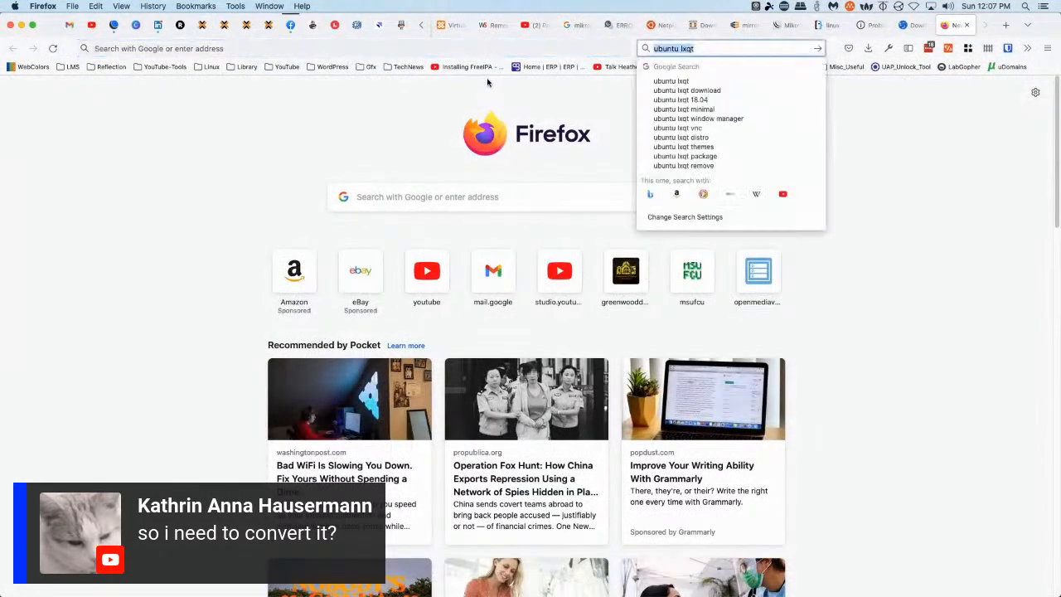
pyautogui.write('7zip')
pyautogui.press('Return')
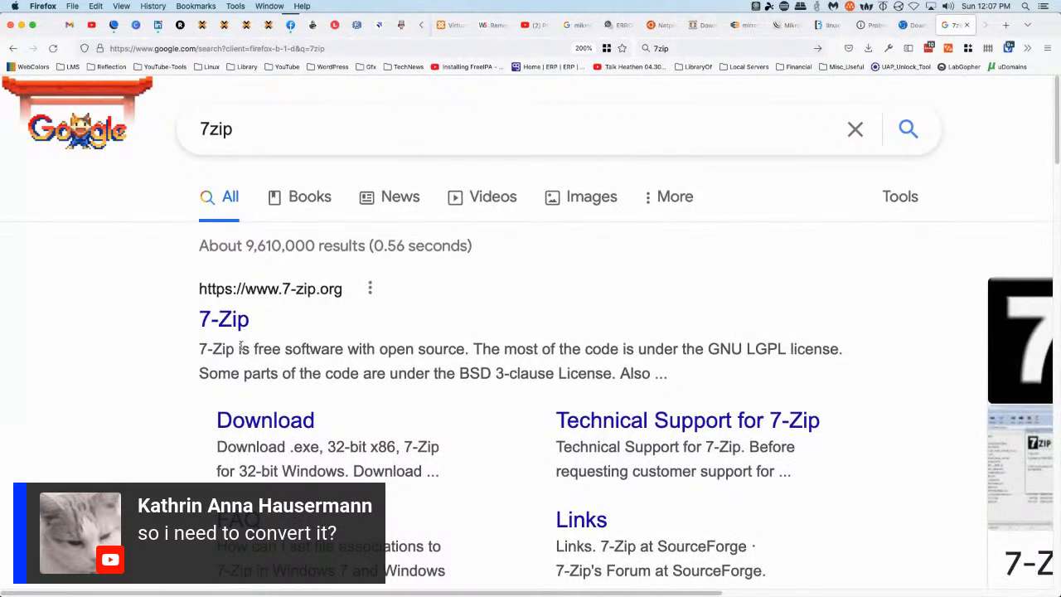
pyautogui.click(222, 322)
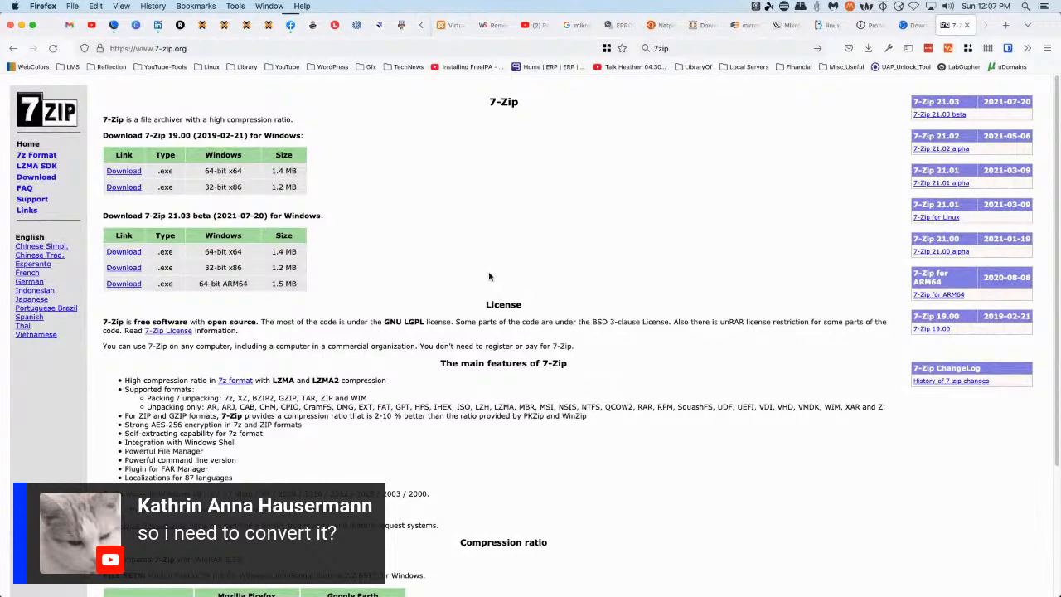
# Enlarge the page and highlight BZIP2 in 7-Zip's supported formats list
pyautogui.press('super+equal')
pyautogui.press('super+equal')
pyautogui.scroll(-4, 502, 265)
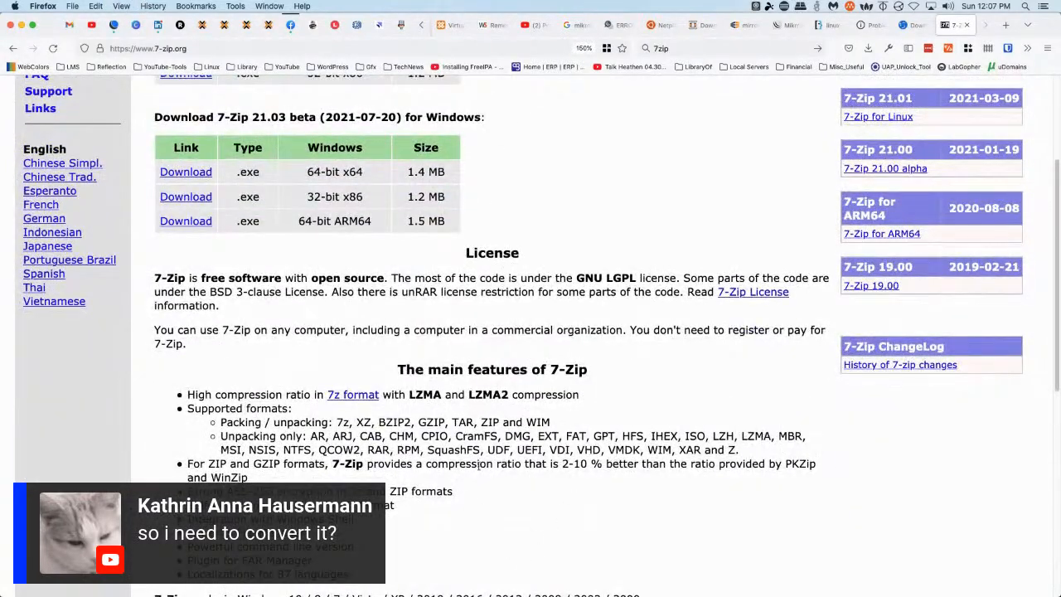
pyautogui.moveTo(379, 420); pyautogui.dragTo(412, 422)
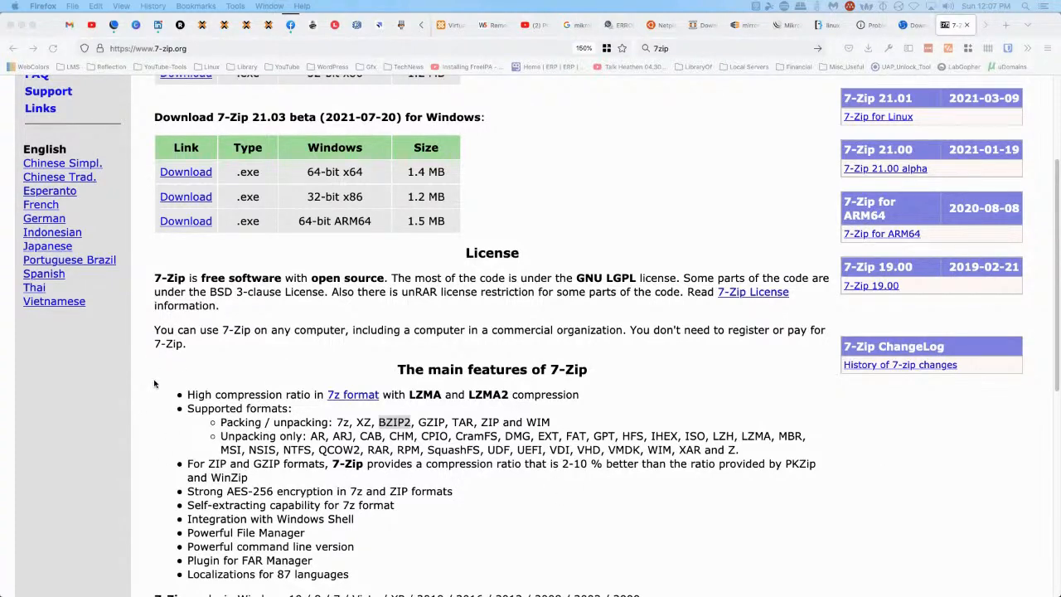
pyautogui.scroll(-3, 154, 380)
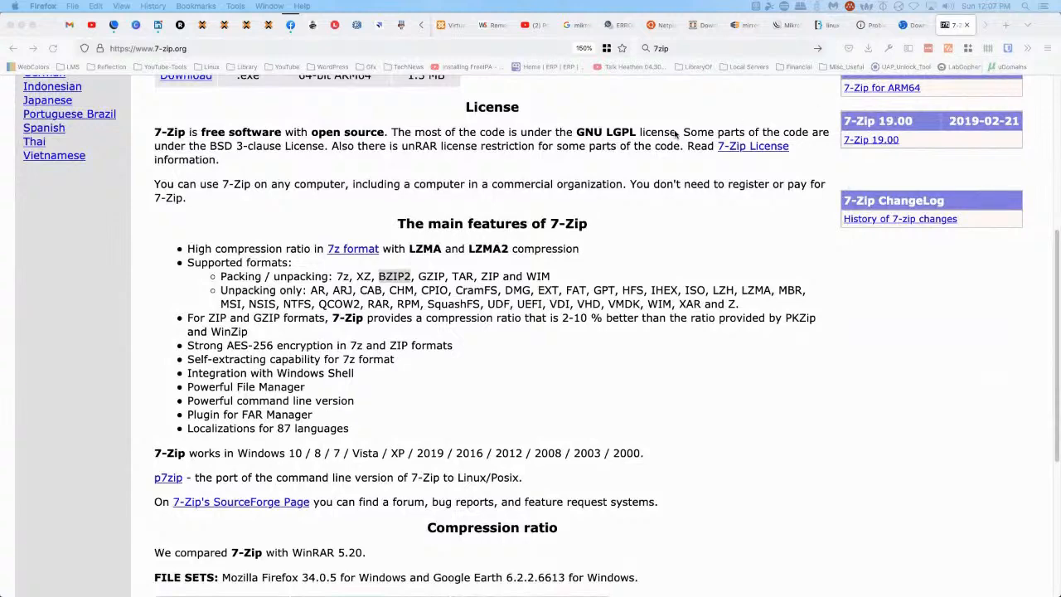
pyautogui.click(203, 28)
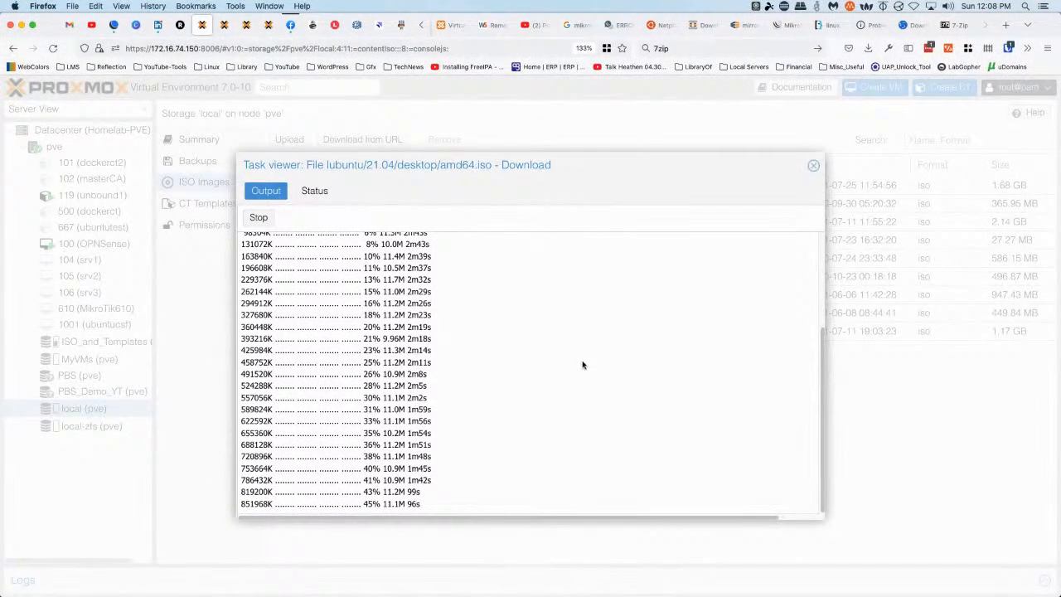
# Close the 7-Zip, Lubuntu, timed-out, StackExchange, MikroTik downloads and OPNsense tabs
pyautogui.click(958, 26)
pyautogui.click(961, 26)
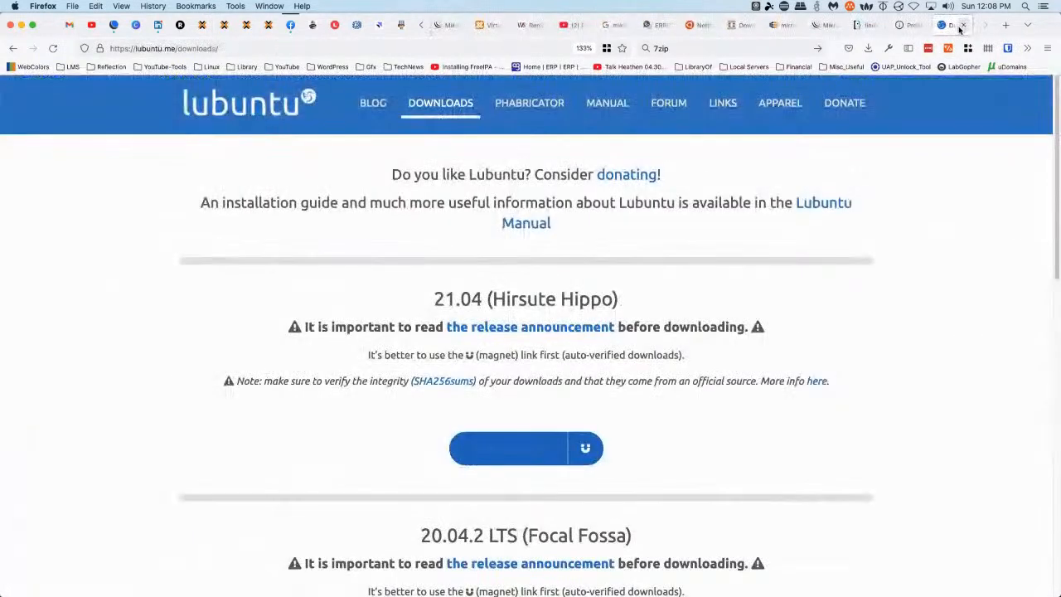
pyautogui.click(961, 26)
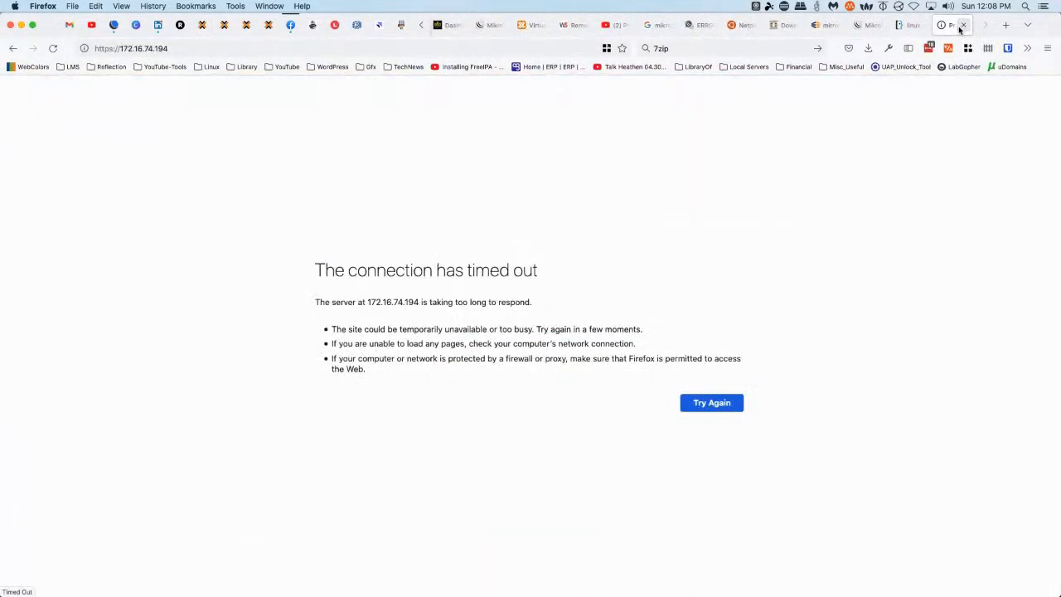
pyautogui.click(961, 26)
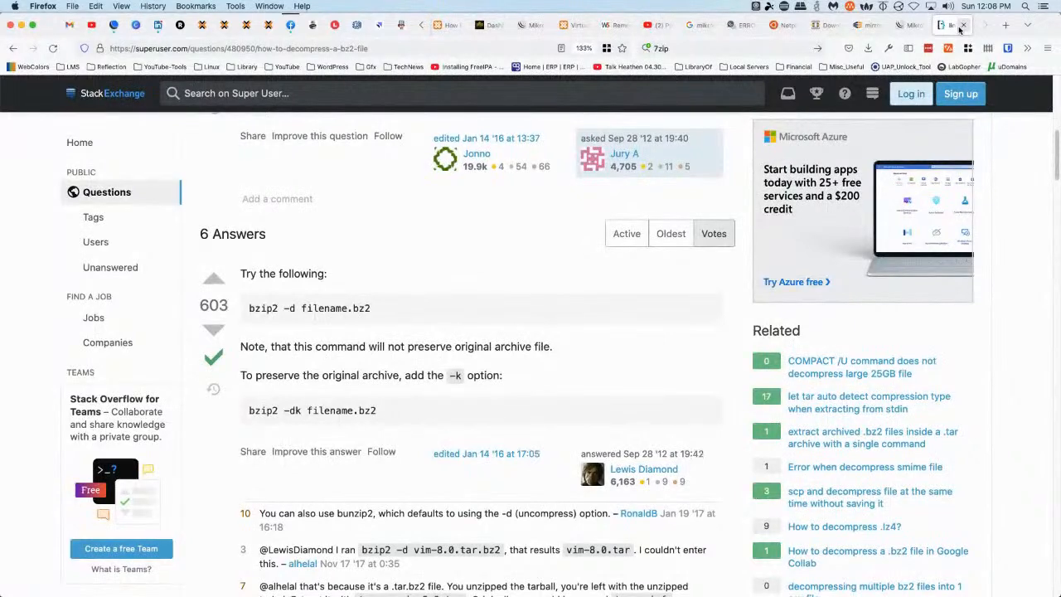
pyautogui.click(961, 26)
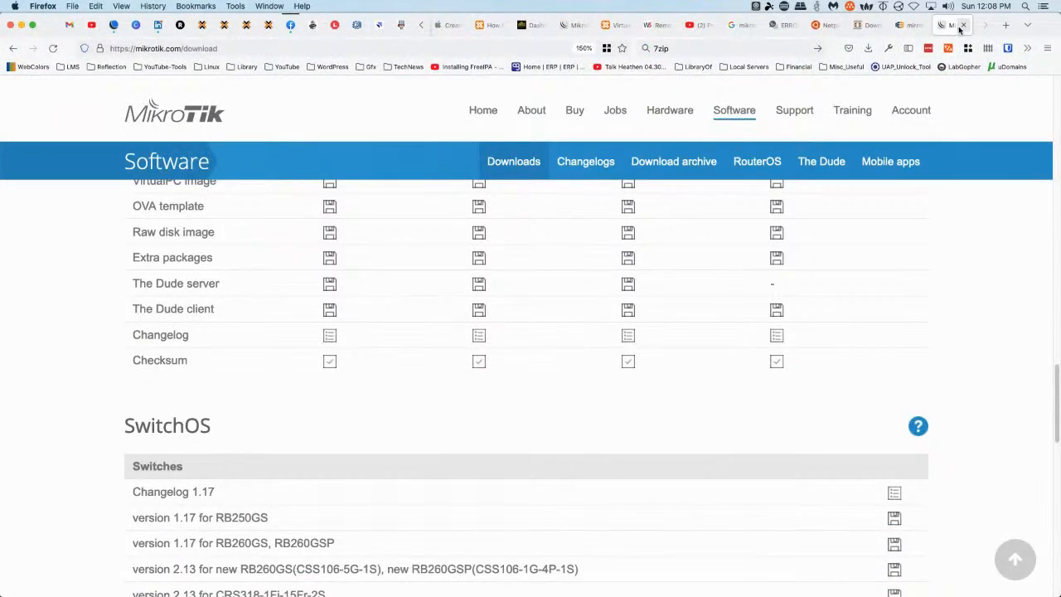
pyautogui.click(961, 26)
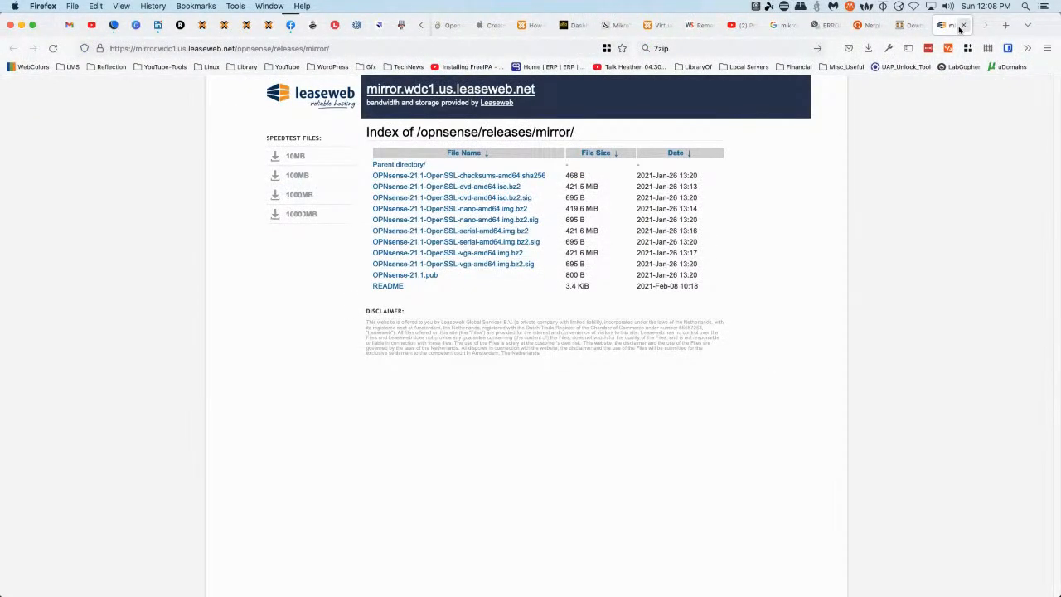
pyautogui.click(962, 26)
pyautogui.click(961, 26)
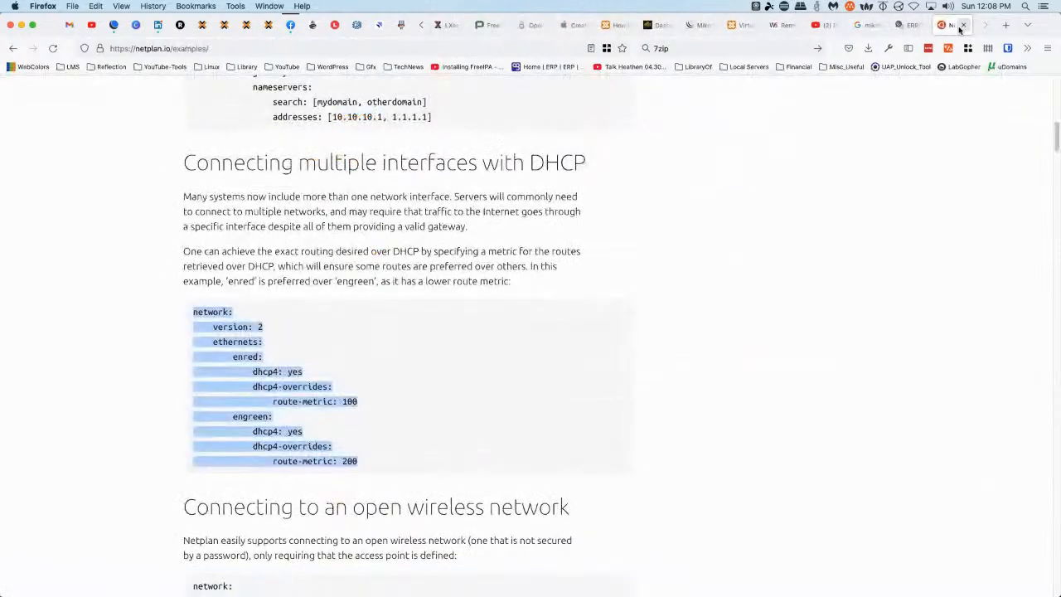
# Close the netplan, MikroTik forum and MikroTik logo search tabs, returning to Proxmox
pyautogui.scroll(10, 942, 232)
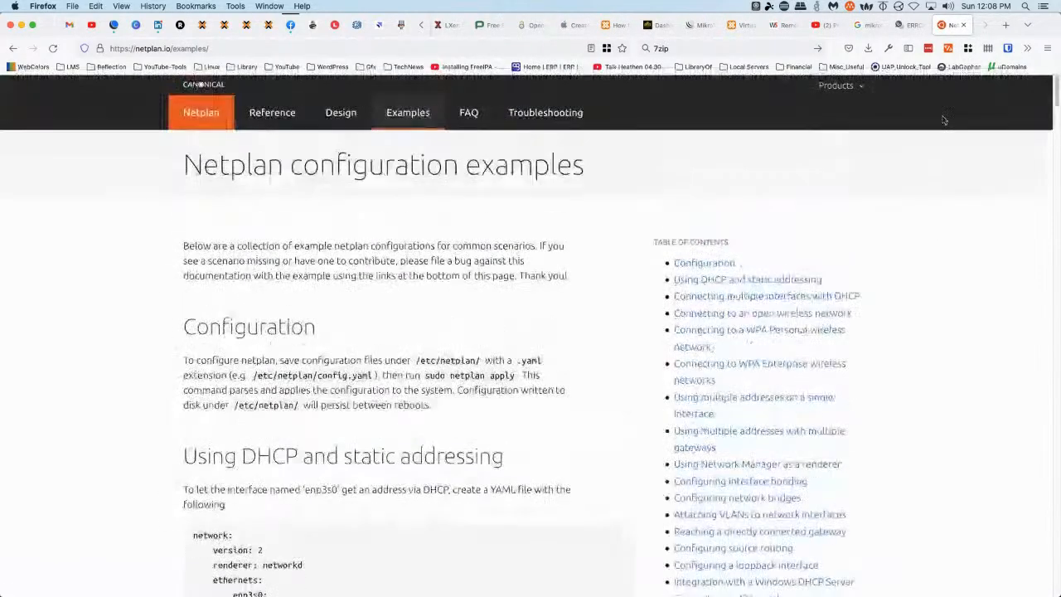
pyautogui.middleClick(951, 26)
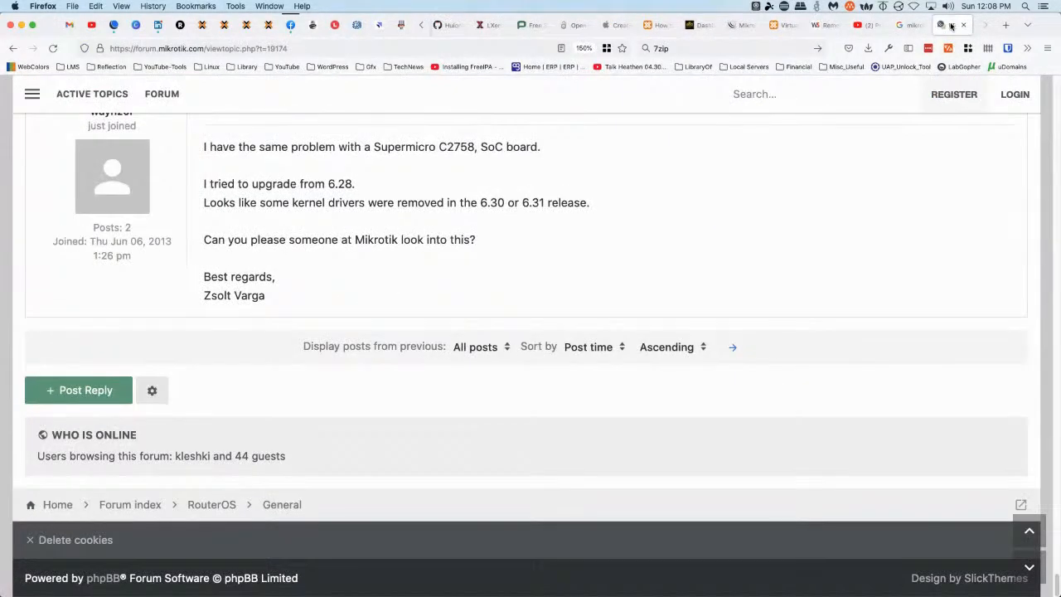
pyautogui.middleClick(951, 27)
pyautogui.middleClick(952, 27)
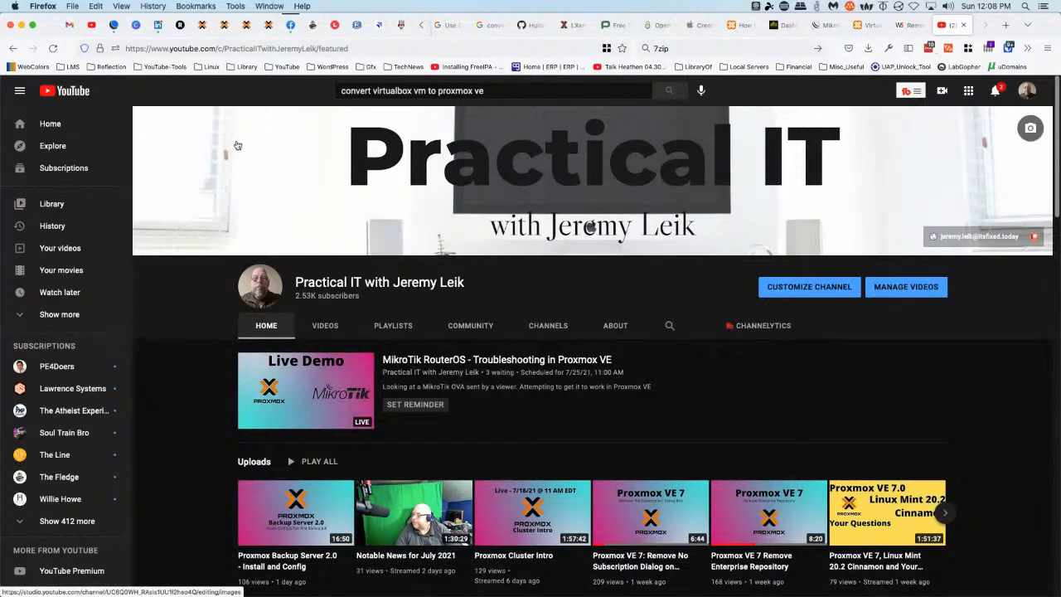
pyautogui.click(201, 25)
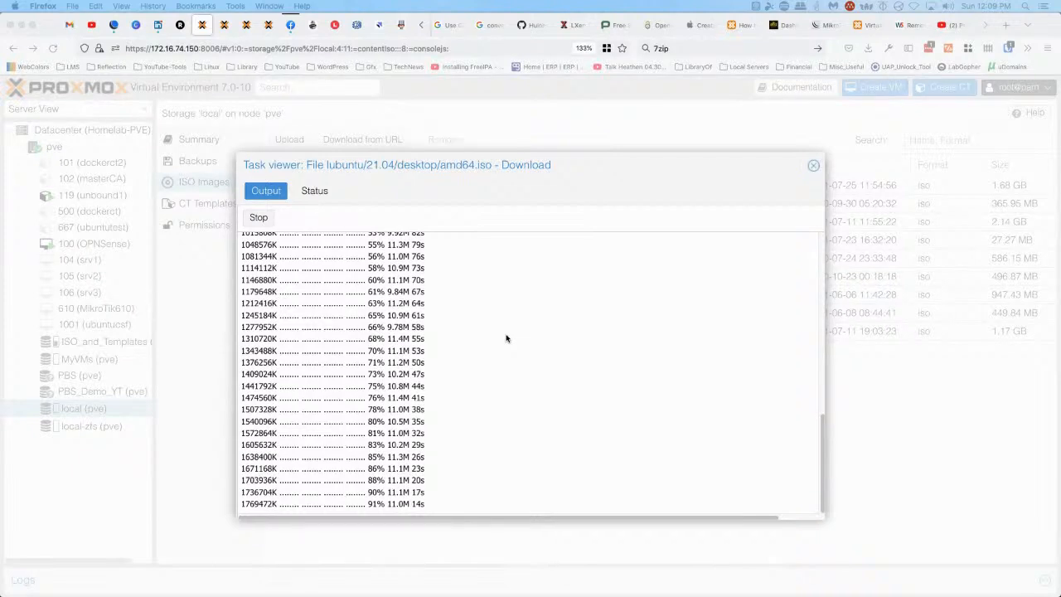
# Close the finished download log and select the 2.01 GB lubuntu-21.04-desktop-amd64.iso in local storage
pyautogui.scroll(6, 501, 338)
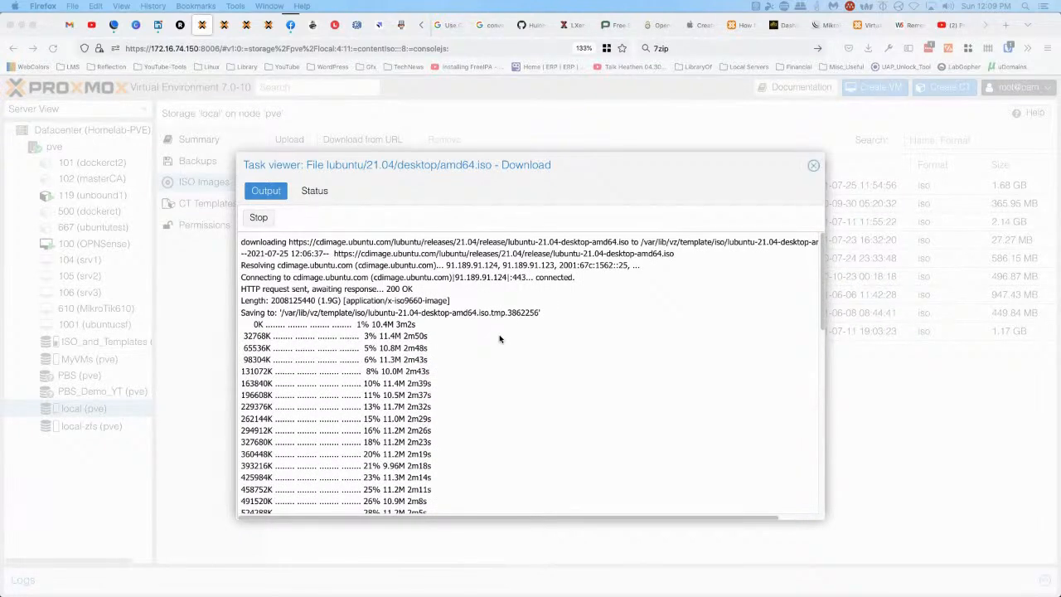
pyautogui.scroll(-10, 495, 341)
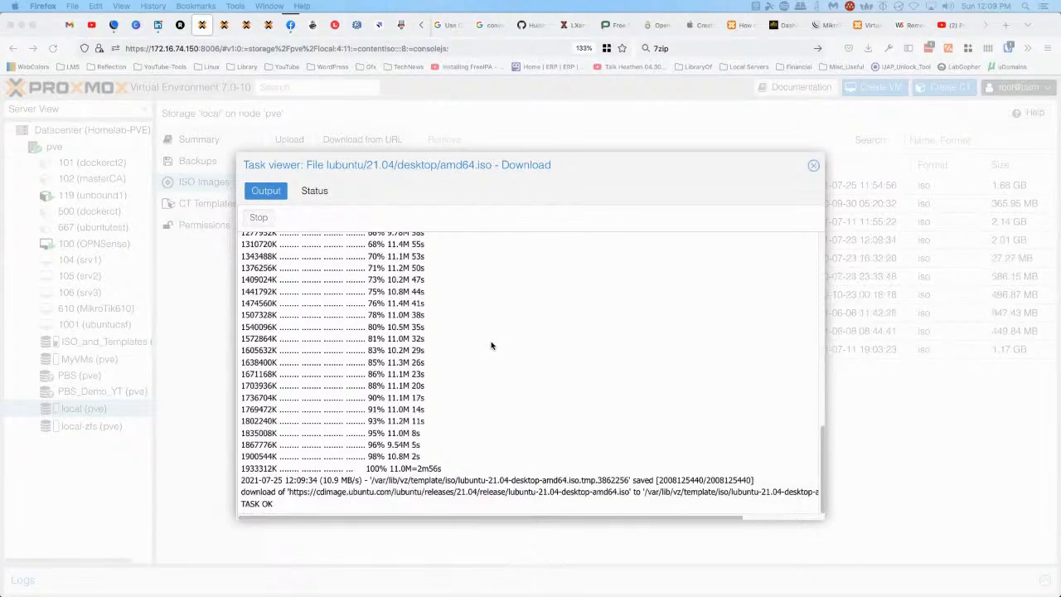
pyautogui.click(813, 167)
pyautogui.click(813, 166)
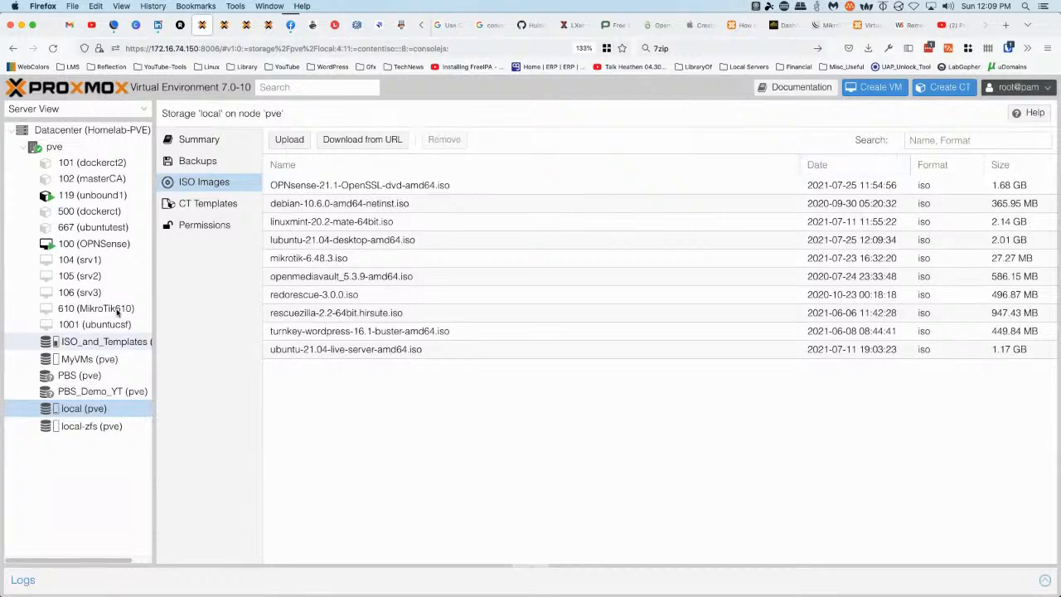
pyautogui.click(310, 243)
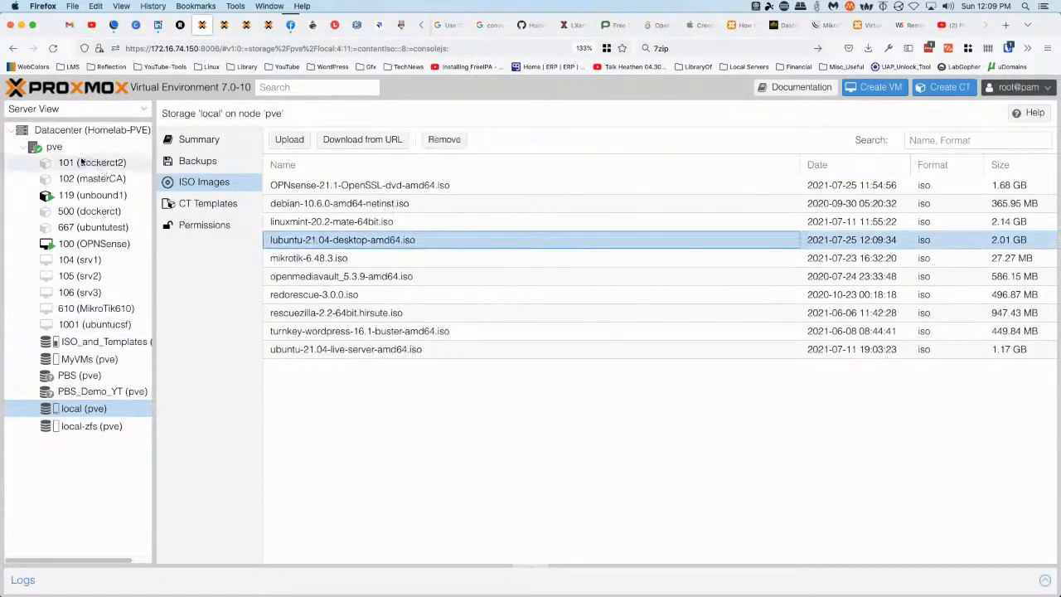
pyautogui.rightClick(56, 148)
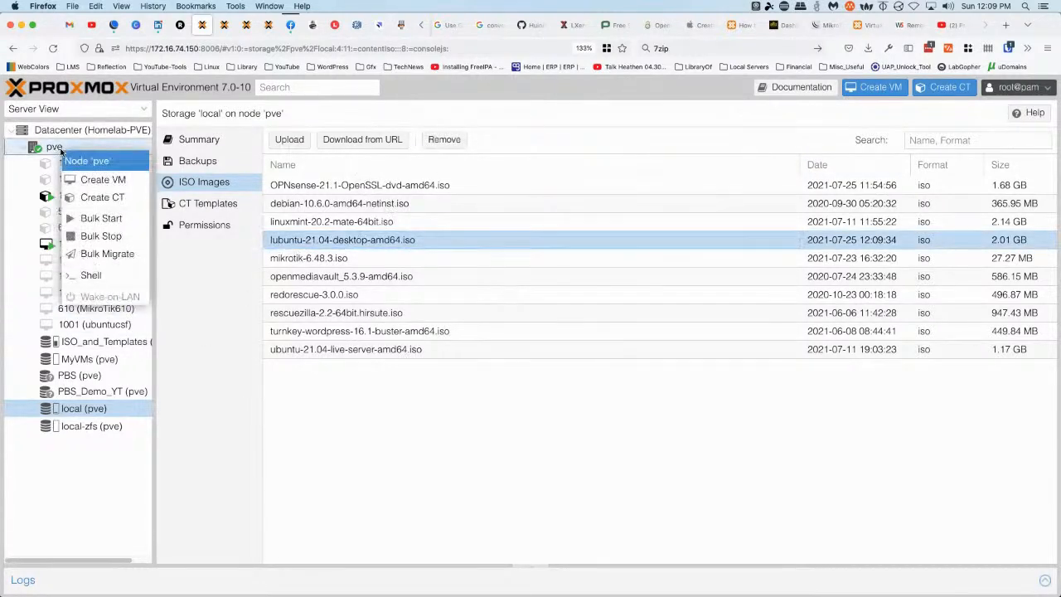
# Name the new VM Lubuntu, boot it from the Lubuntu 21.04 ISO, and give it an 80 GB disk
pyautogui.click(114, 184)
pyautogui.click(375, 256)
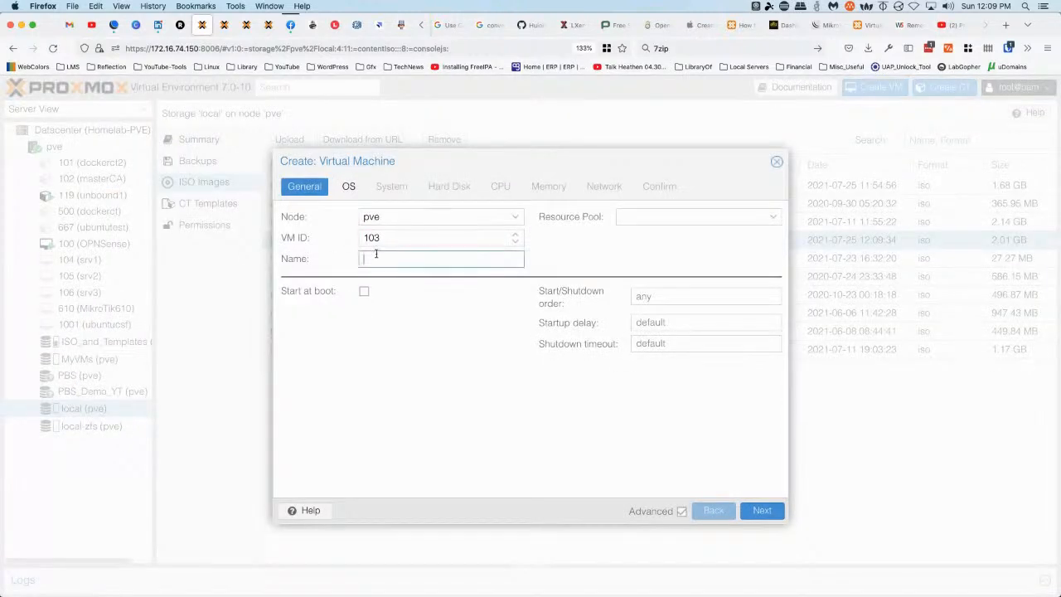
pyautogui.write('Lubuntu')
pyautogui.click(348, 186)
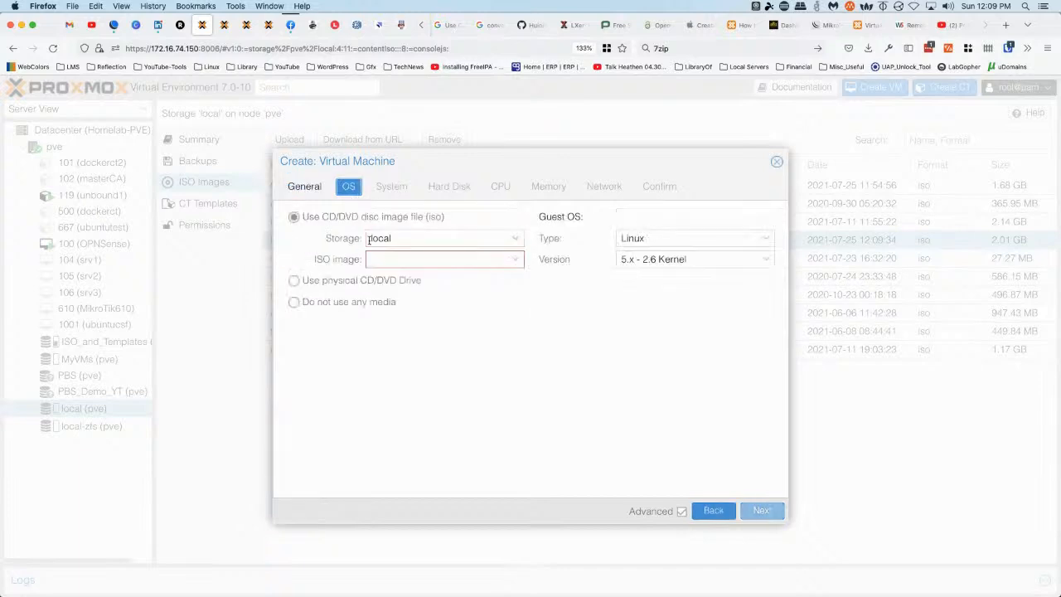
pyautogui.click(408, 260)
pyautogui.click(412, 334)
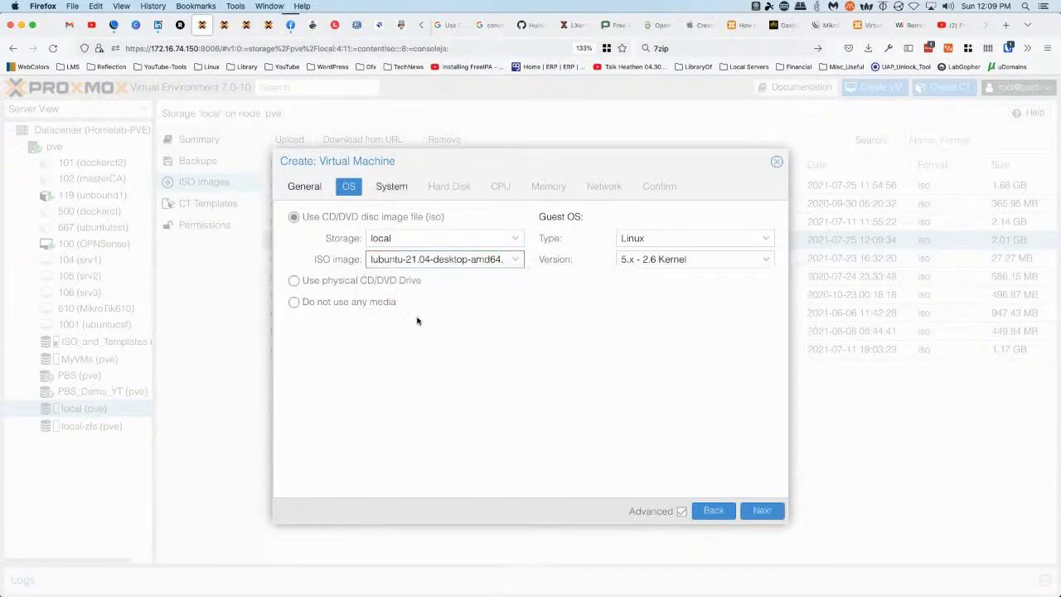
pyautogui.click(393, 189)
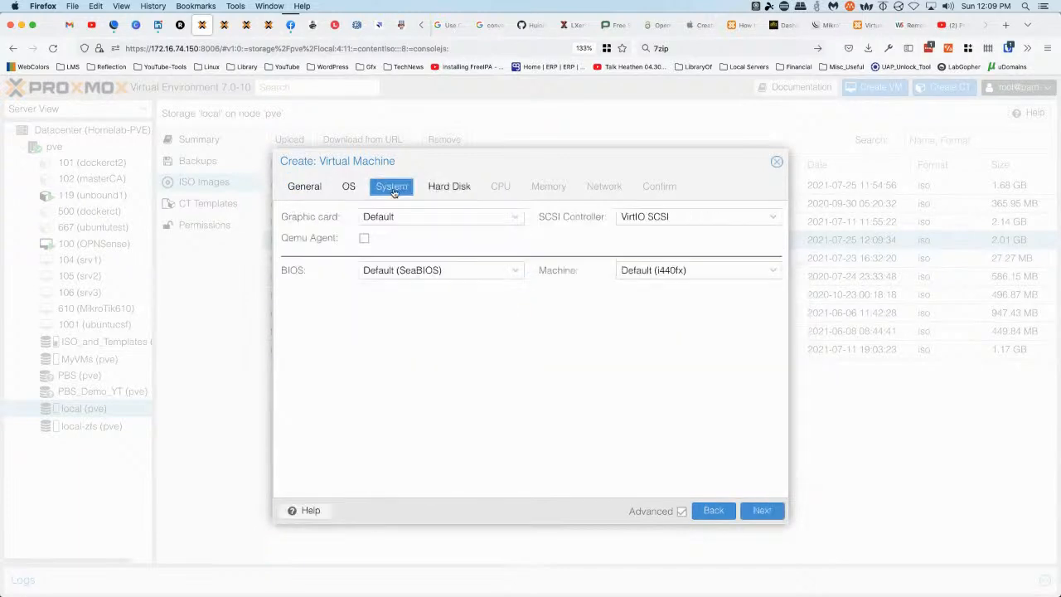
pyautogui.click(450, 187)
pyautogui.click(444, 281)
pyautogui.doubleClick(444, 281)
pyautogui.write('80')
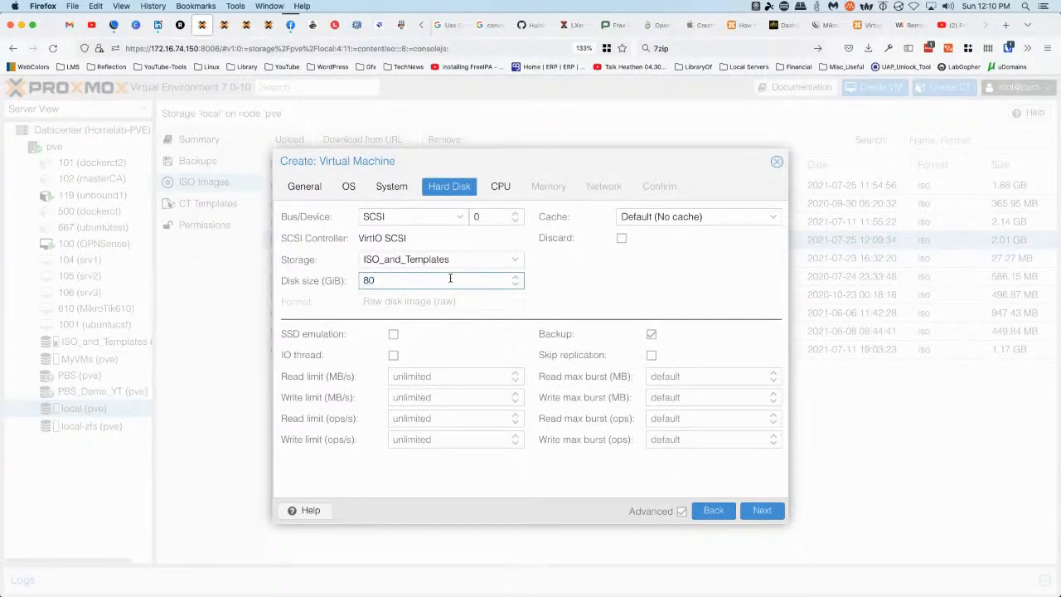
# Give it 4 cores, 4096 MiB memory and the vmbr1 bridge, then create and start it
pyautogui.click(500, 188)
pyautogui.click(515, 235)
pyautogui.click(514, 234)
pyautogui.click(515, 235)
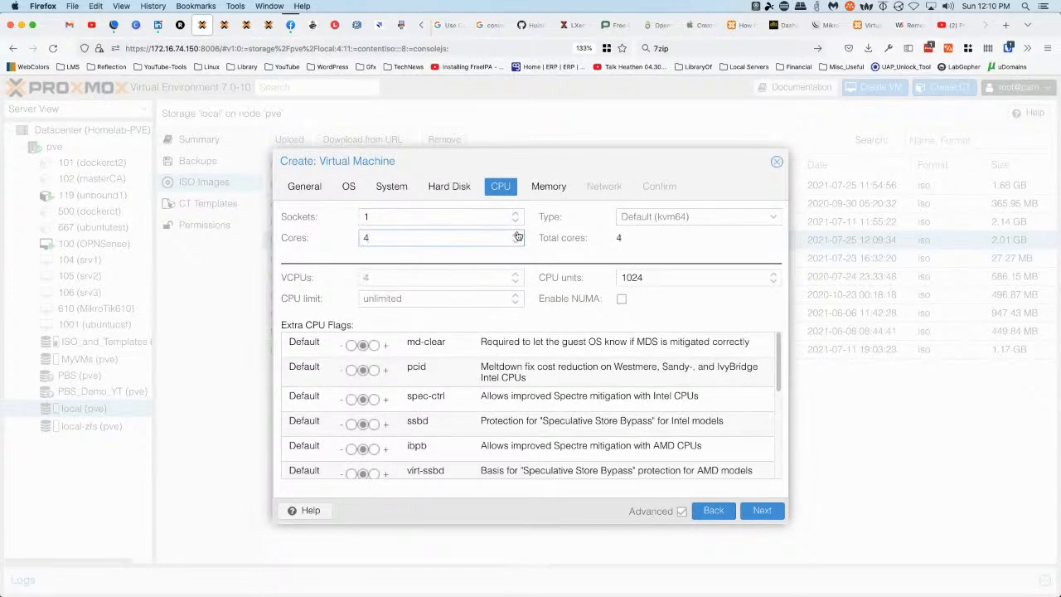
pyautogui.click(546, 188)
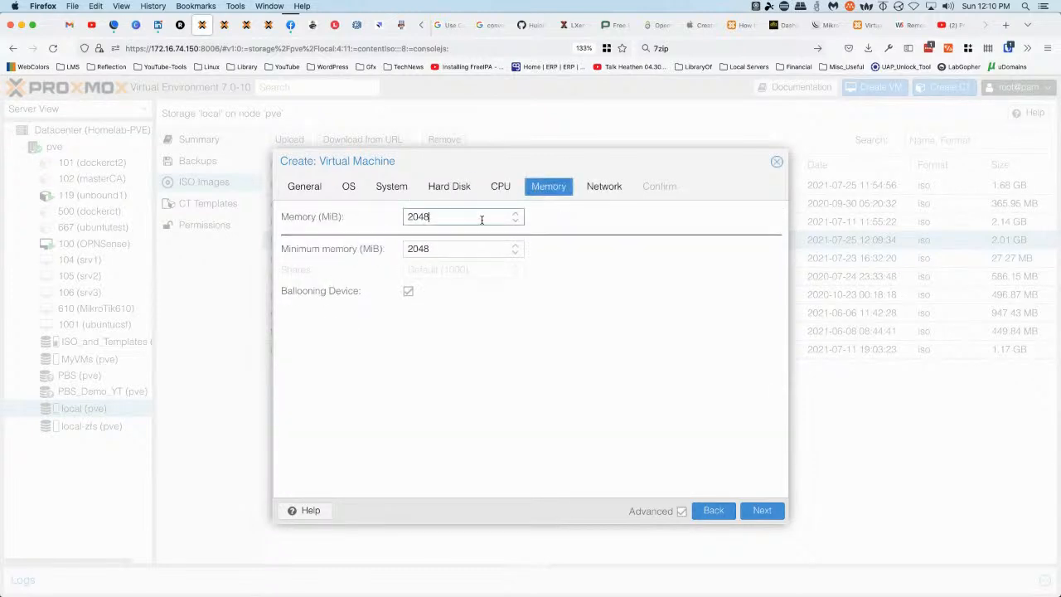
pyautogui.write('4096')
pyautogui.press('Tab')
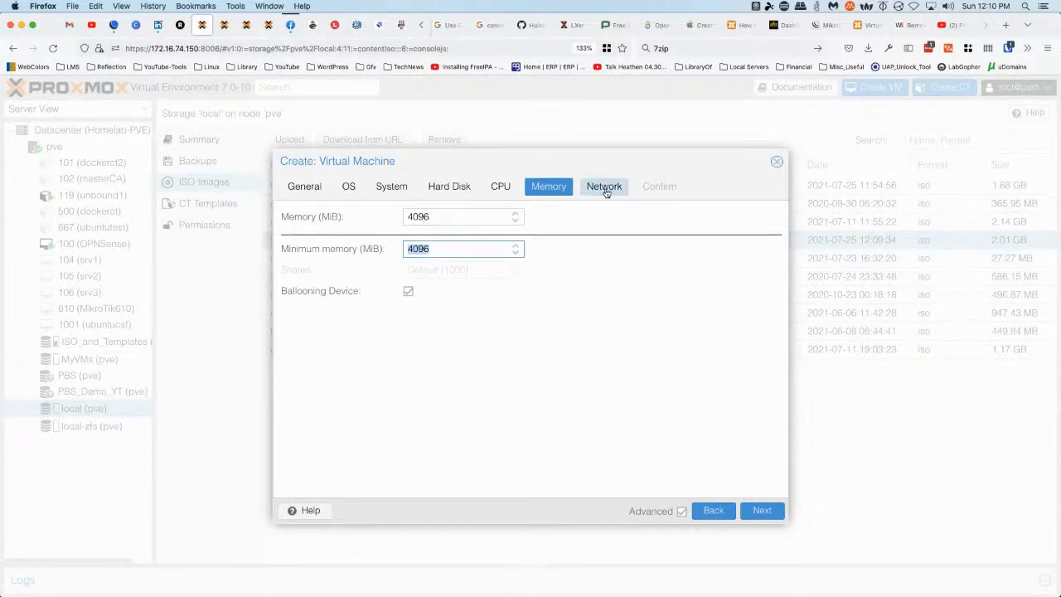
pyautogui.click(604, 187)
pyautogui.click(515, 240)
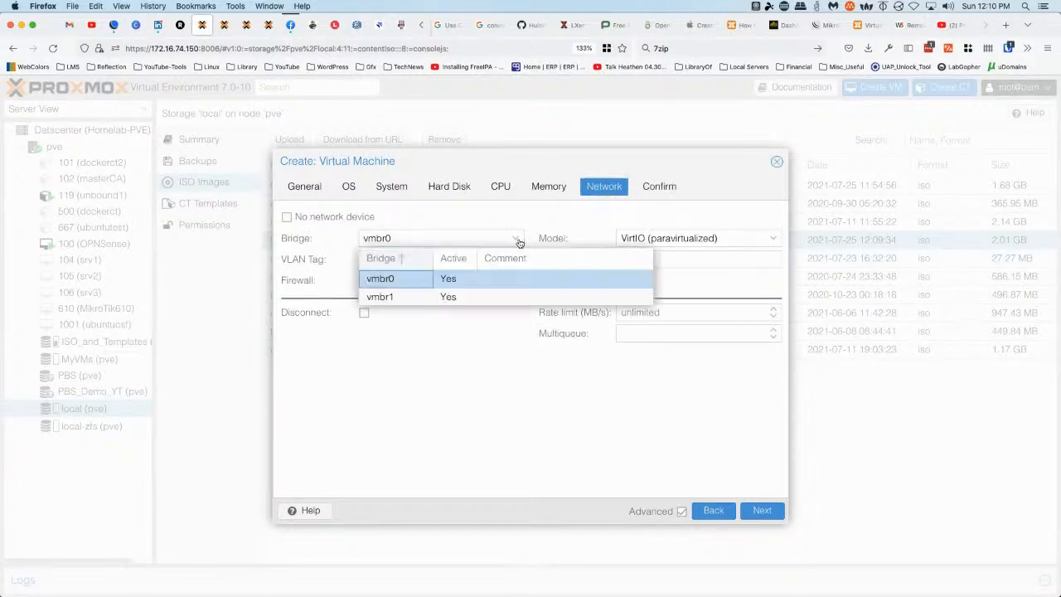
pyautogui.click(405, 298)
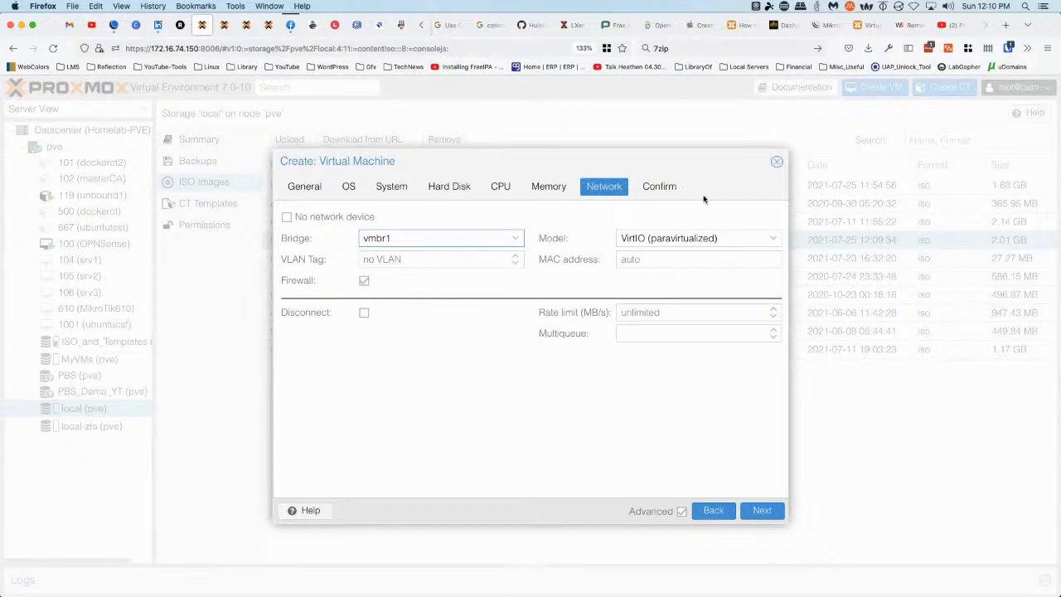
pyautogui.click(659, 186)
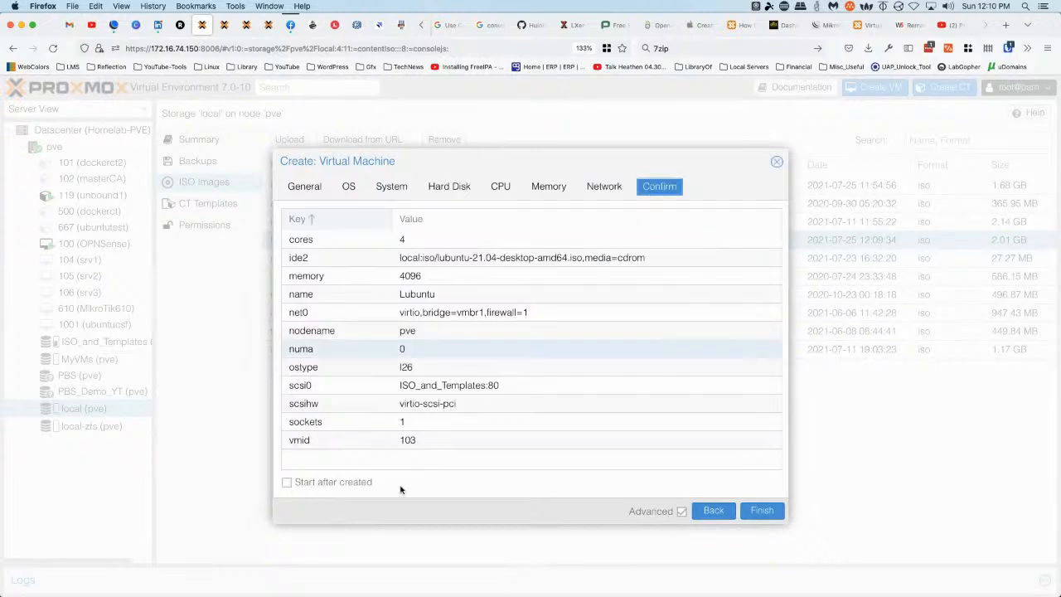
pyautogui.click(286, 482)
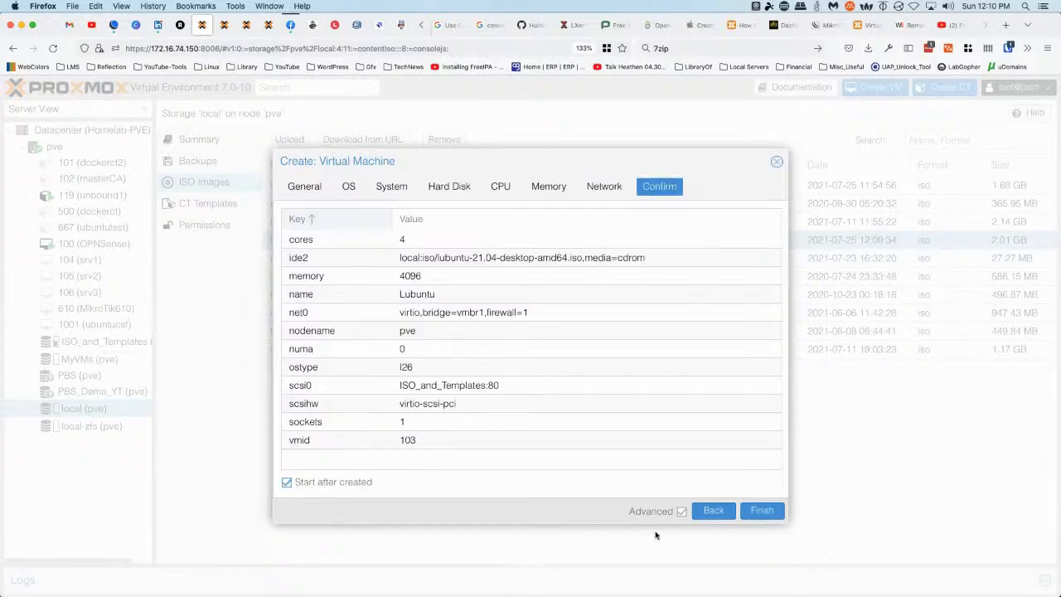
pyautogui.click(762, 512)
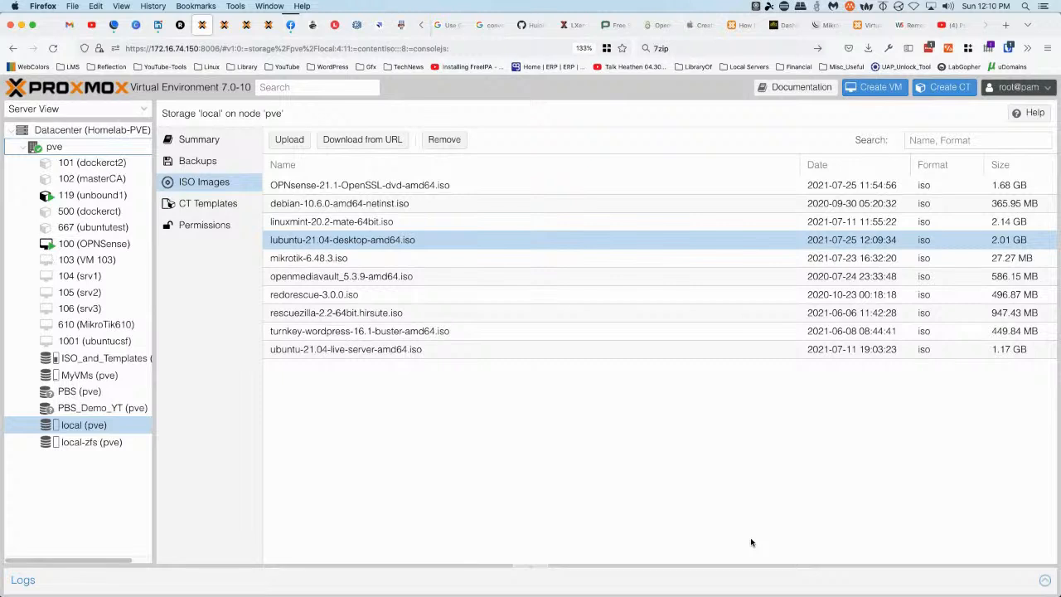
# Open VM 103's console, boot the default Lubuntu GRUB entry, and narrow the resource tree
pyautogui.click(70, 260)
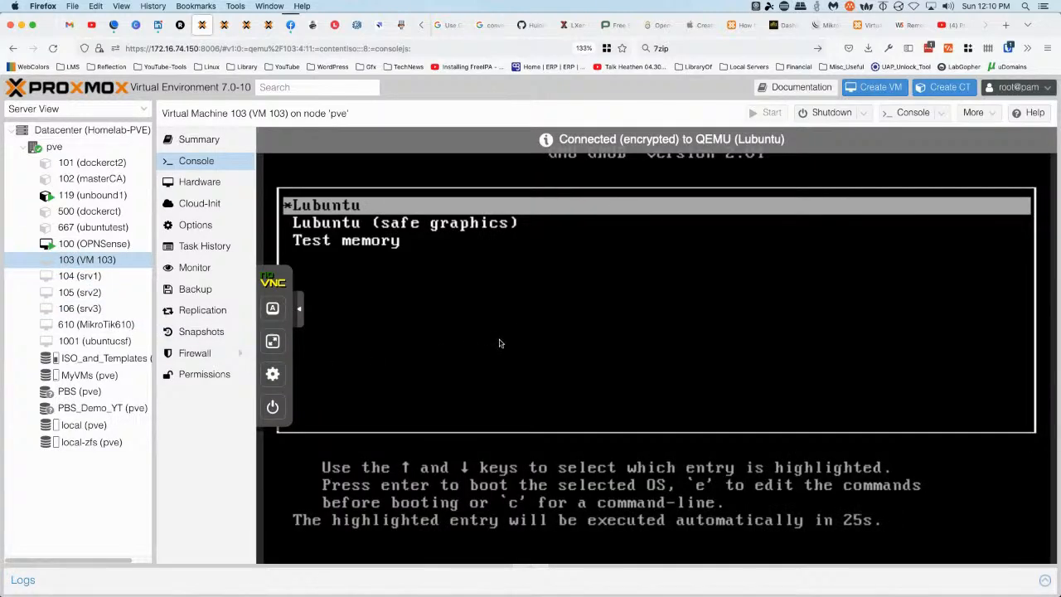
pyautogui.press('Return')
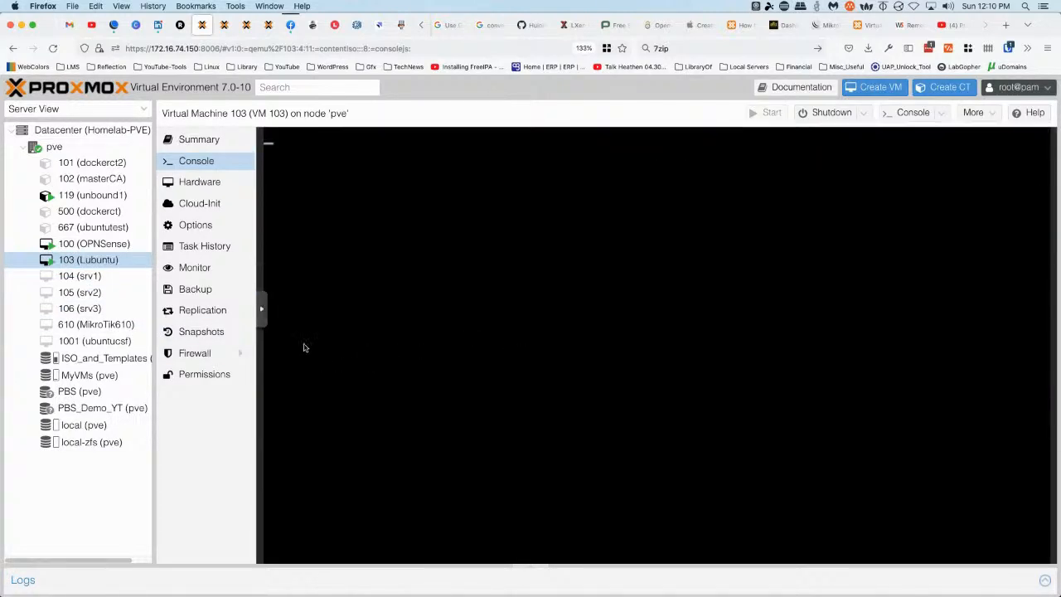
pyautogui.moveTo(154, 286); pyautogui.dragTo(107, 285)
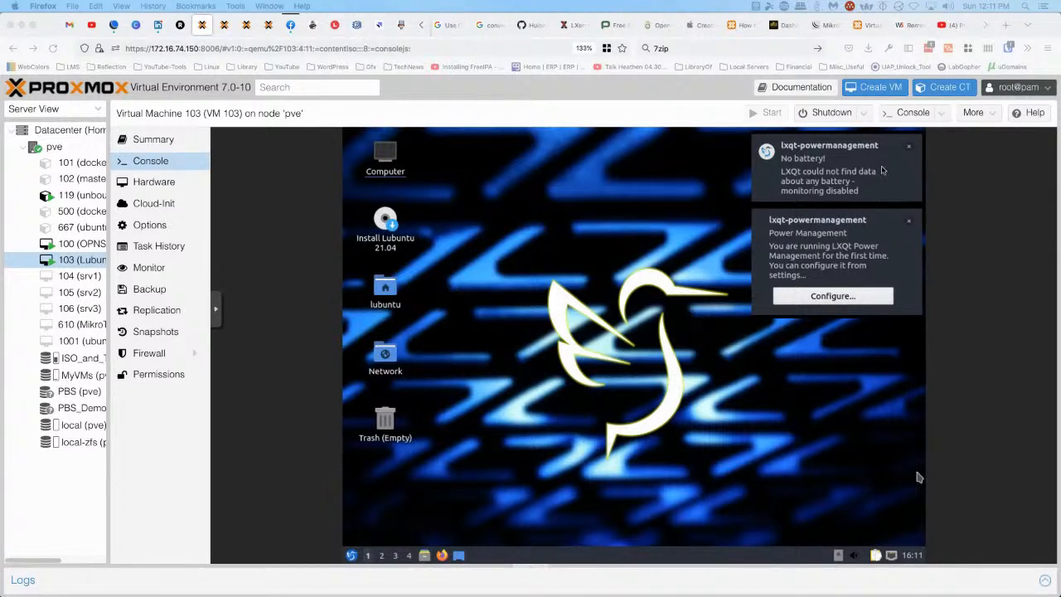
# Dismiss the battery and power notifications and load 192.168.1.1 in the VM's Firefox
pyautogui.click(911, 149)
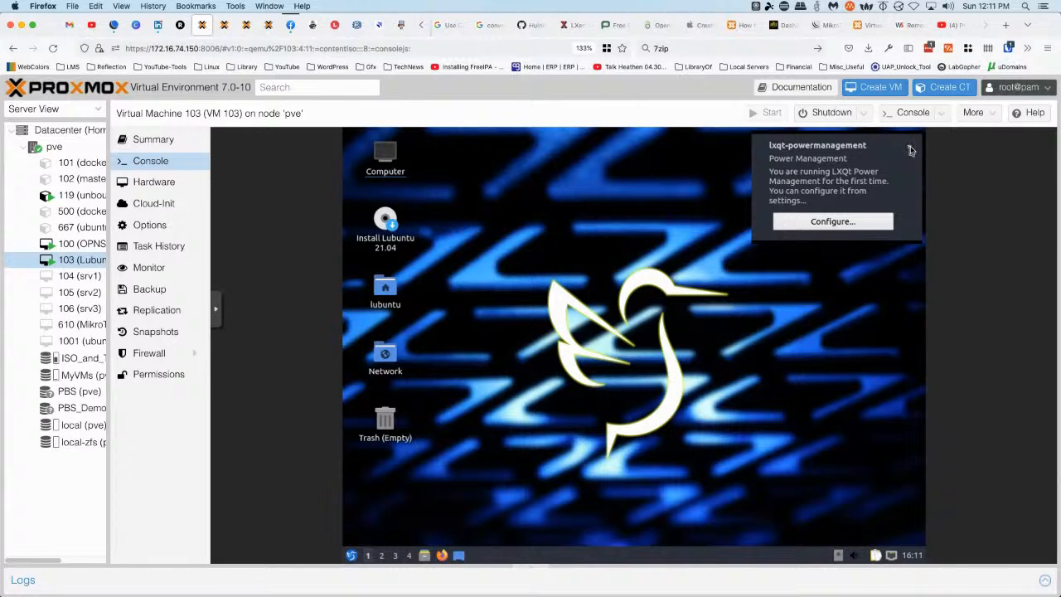
pyautogui.click(908, 150)
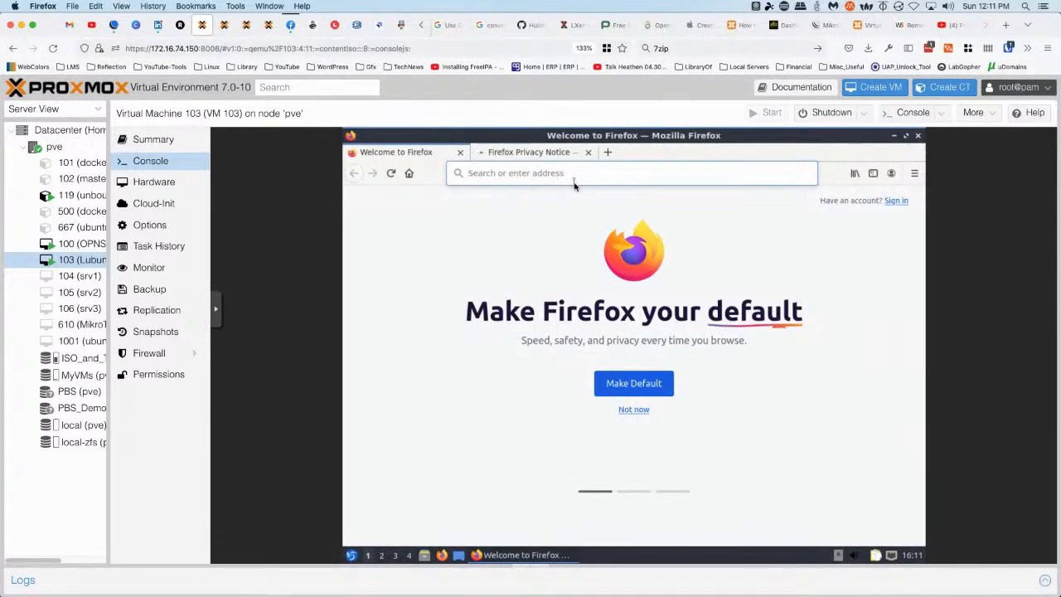
pyautogui.write('192.168.1.1')
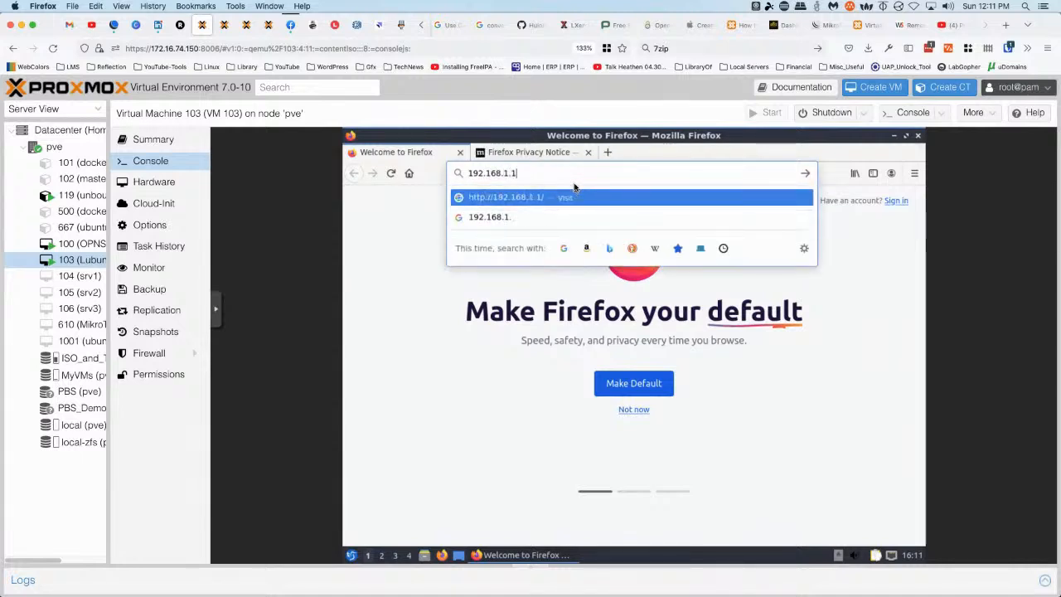
pyautogui.press('Return')
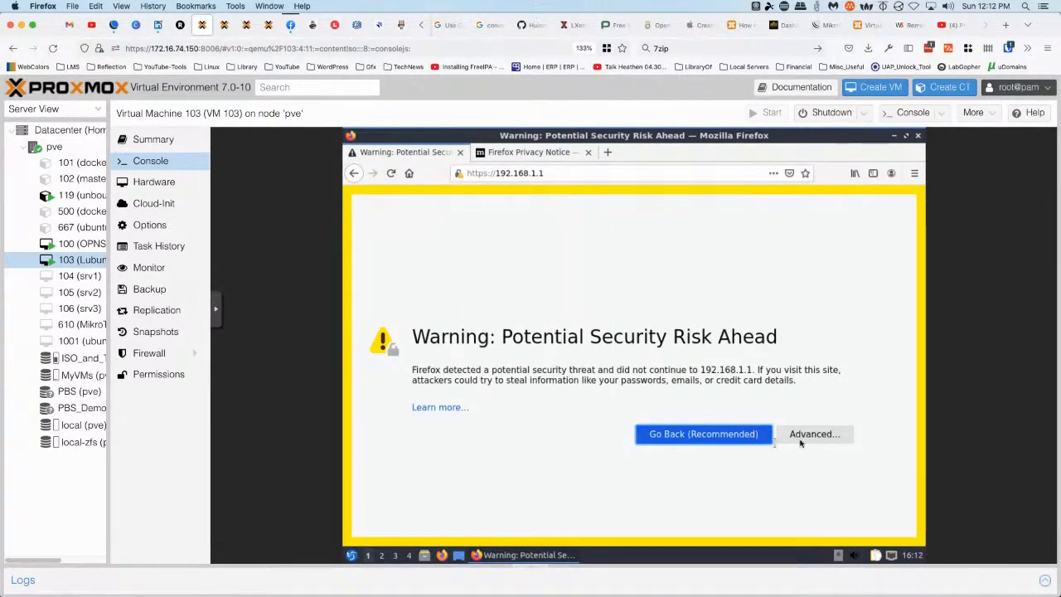
# Accept the certificate risk for 192.168.1.1 and show the VM console full screen
pyautogui.click(816, 434)
pyautogui.scroll(-2, 688, 472)
pyautogui.scroll(-2, 707, 461)
pyautogui.click(751, 496)
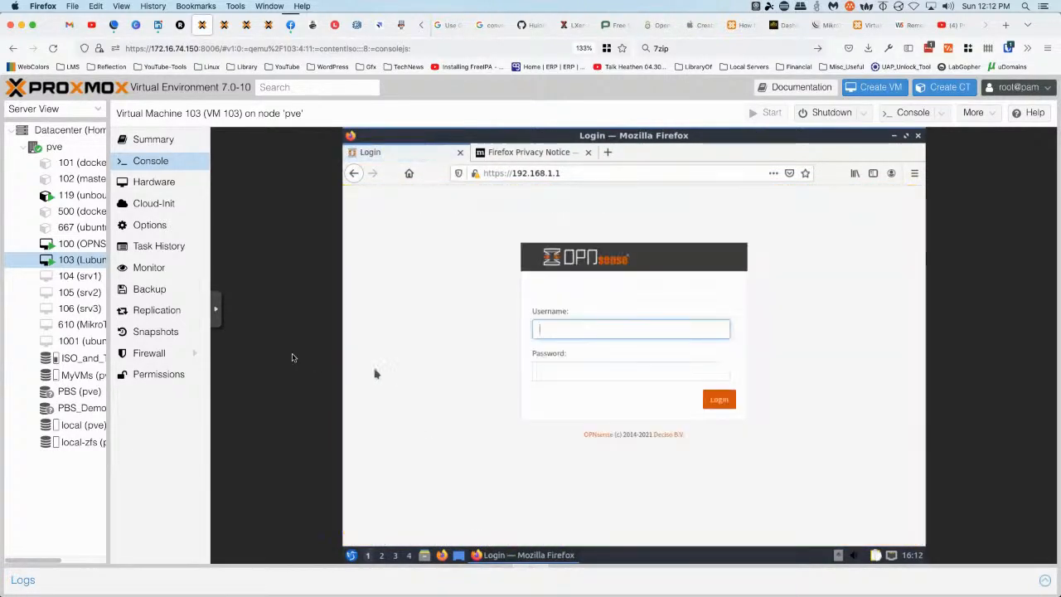
pyautogui.click(216, 309)
pyautogui.click(226, 341)
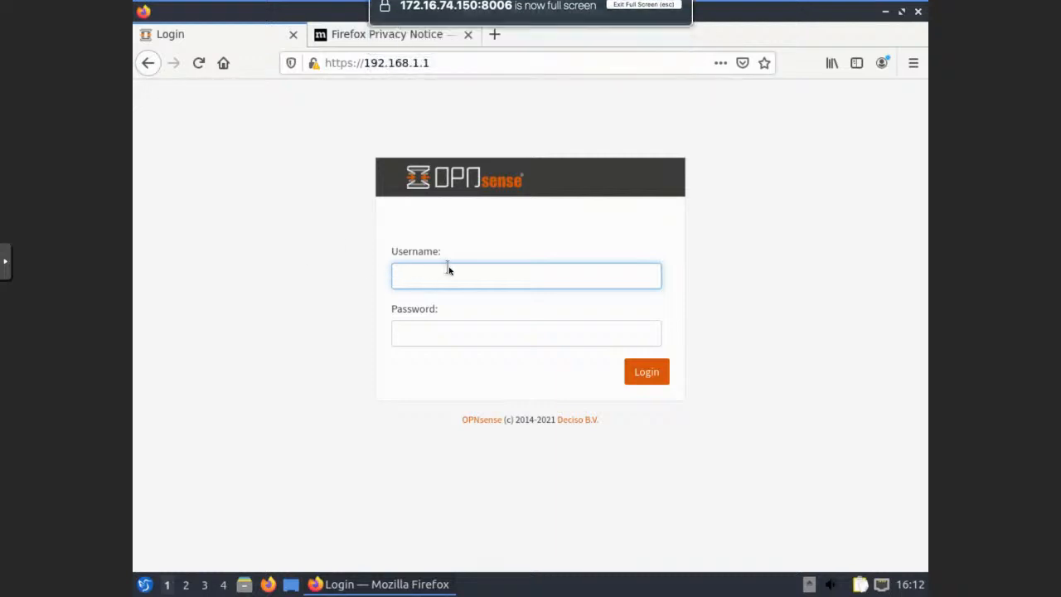
# Try logging in to OPNsense as admin with several default passwords
pyautogui.write('admin')
pyautogui.press('Tab')
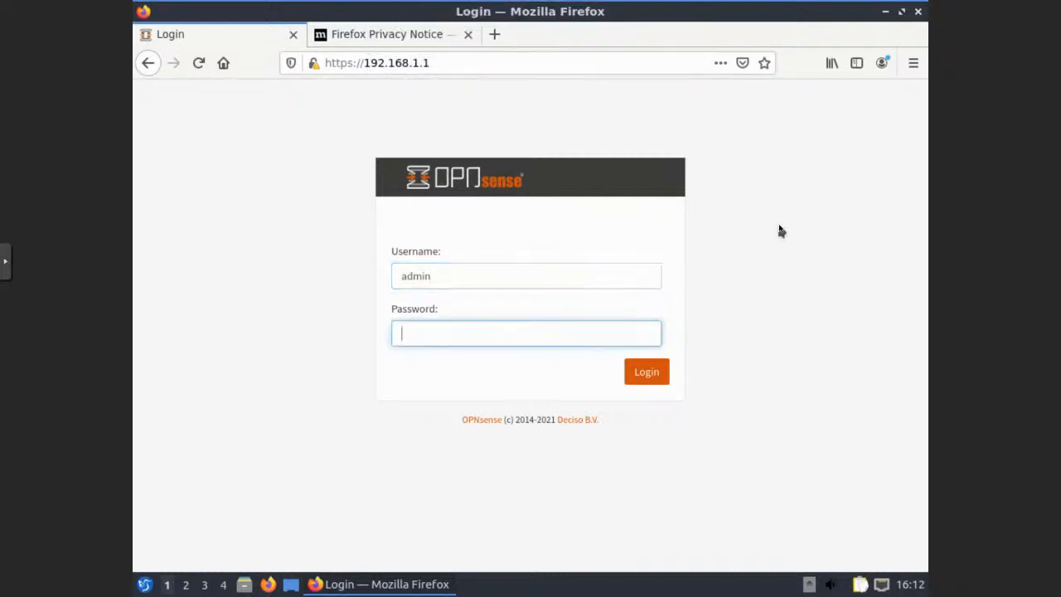
pyautogui.write('opnsense')
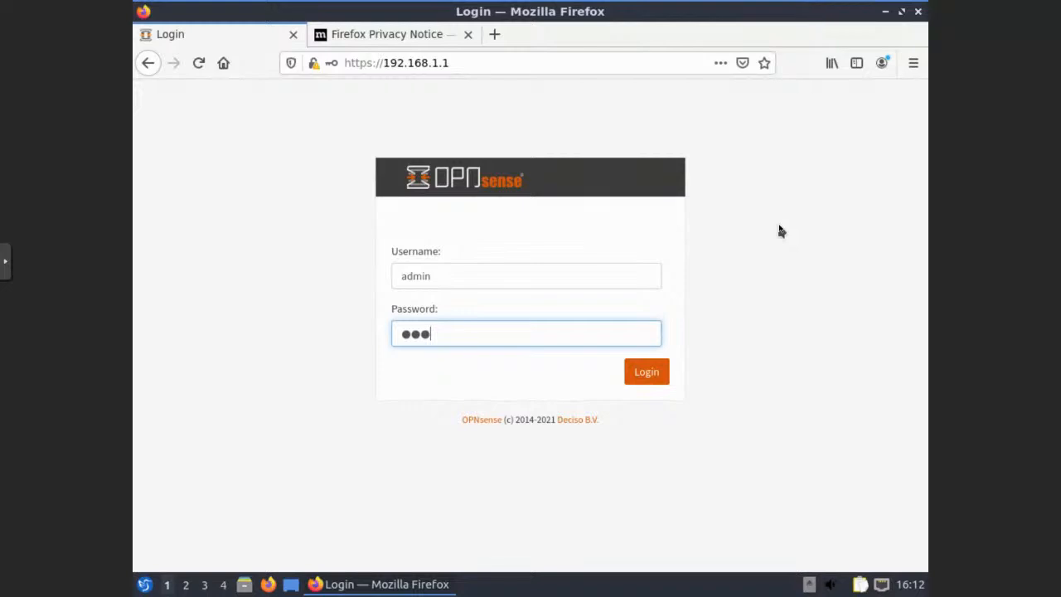
pyautogui.press('Return')
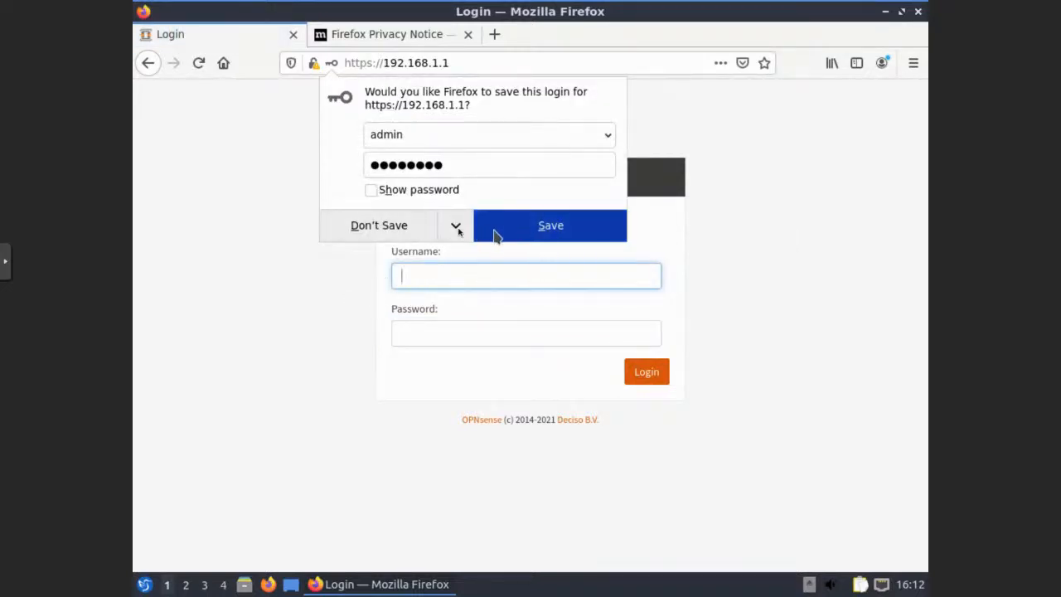
pyautogui.click(395, 226)
pyautogui.write('admin')
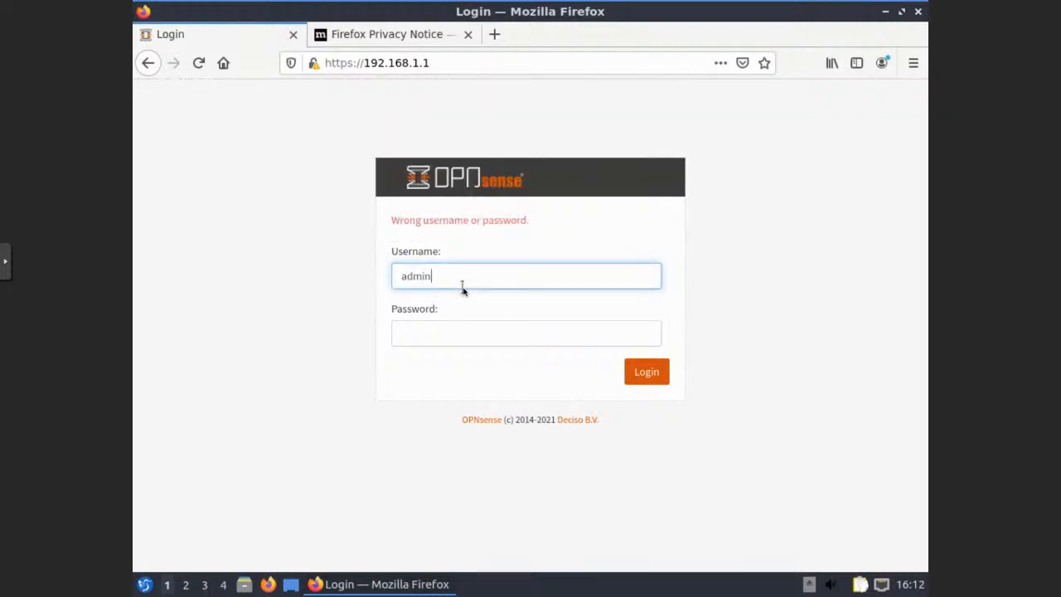
pyautogui.press('Tab')
pyautogui.press('Return')
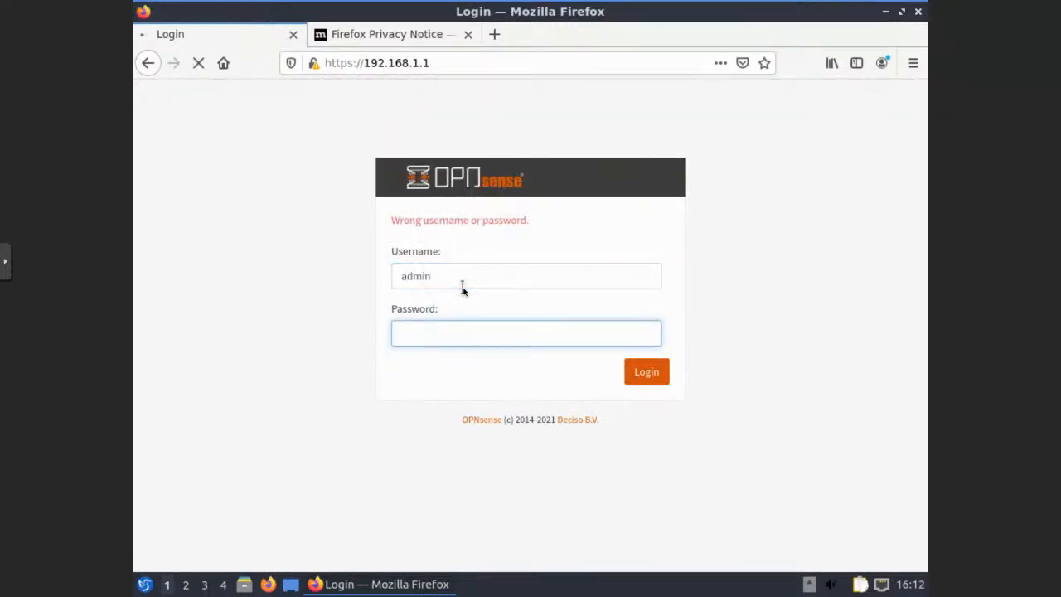
pyautogui.write('admin')
pyautogui.press('Tab')
pyautogui.write('admin')
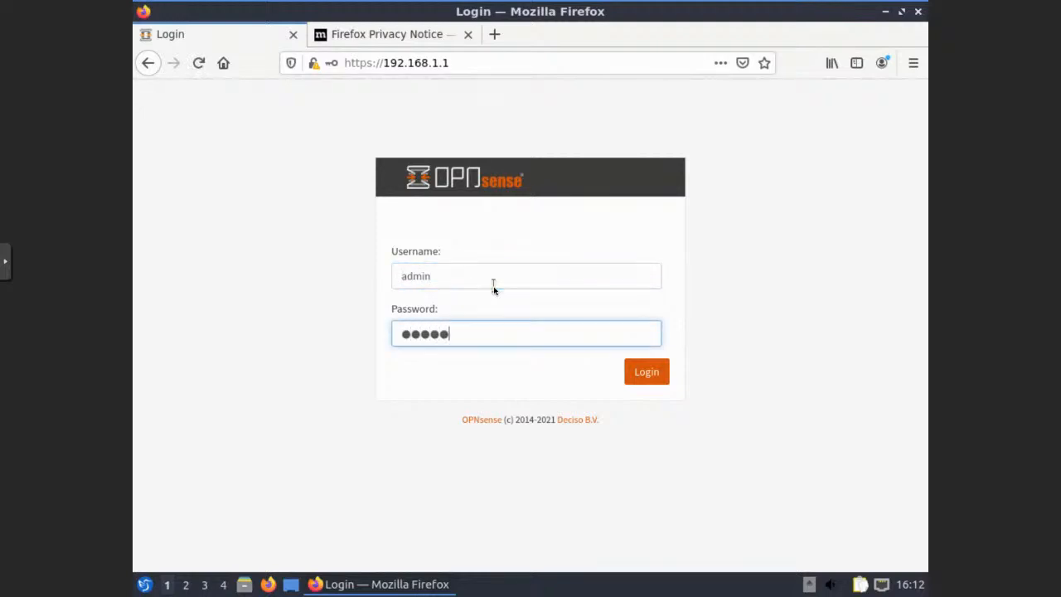
pyautogui.press('Return')
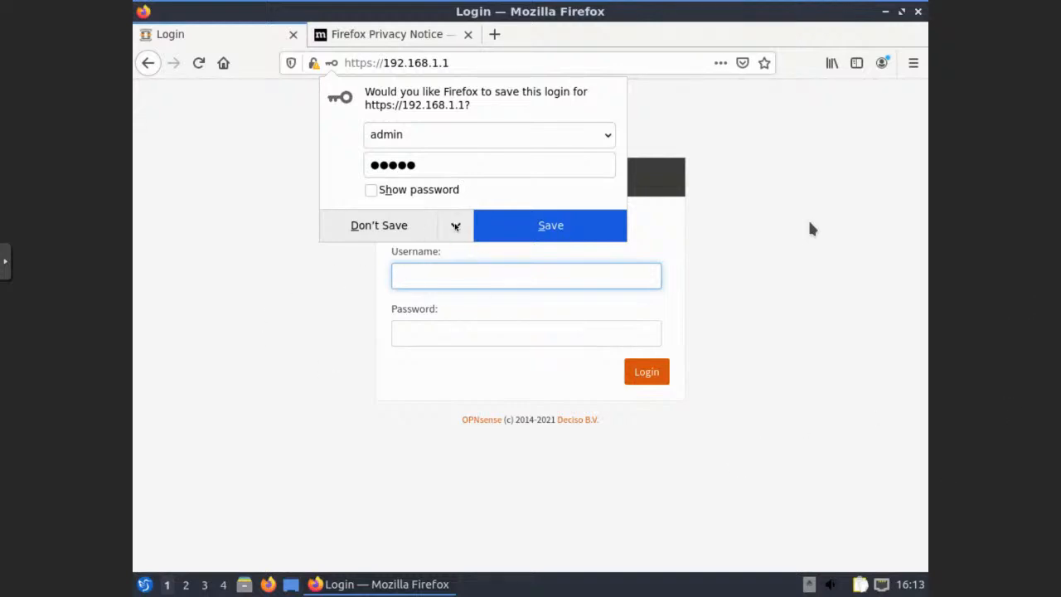
# Set Firefox to never save logins here, then log in as root with its password
pyautogui.click(455, 226)
pyautogui.click(431, 253)
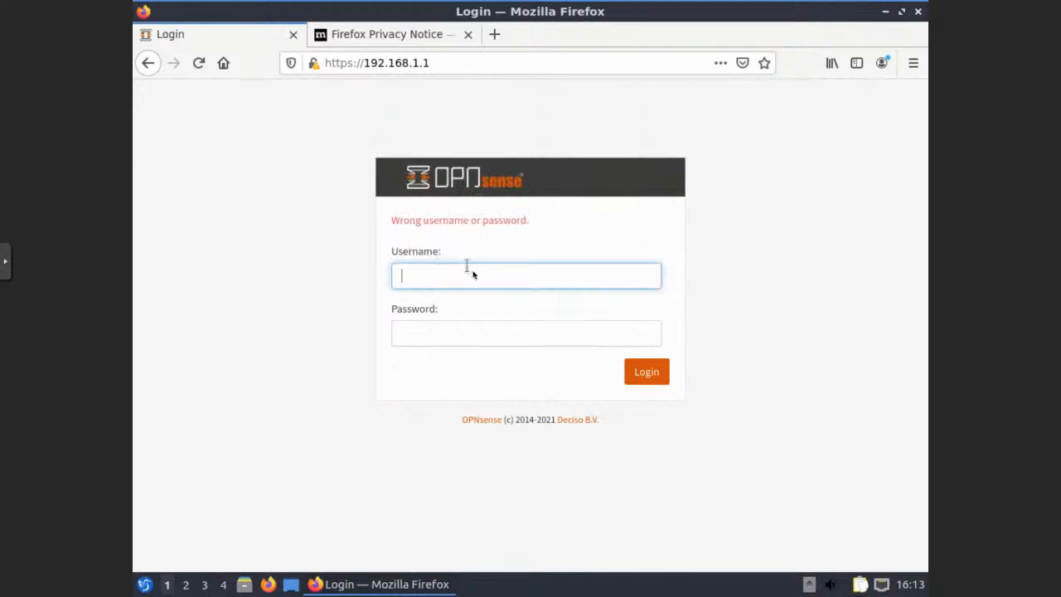
pyautogui.write('root')
pyautogui.press('Tab')
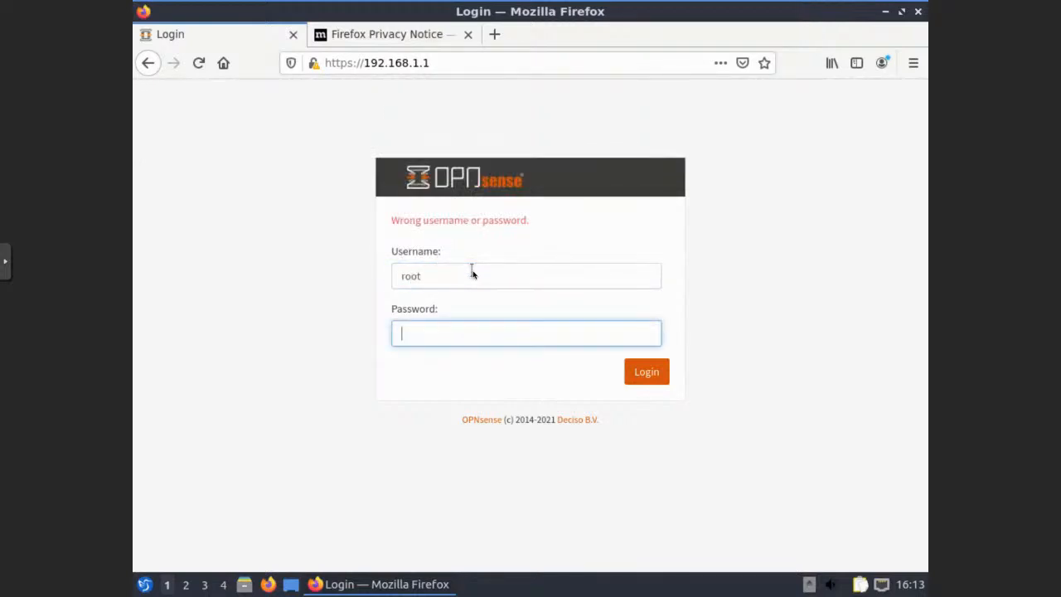
pyautogui.write('***')
pyautogui.press('BackSpace')
pyautogui.write('*******')
pyautogui.press('Return')
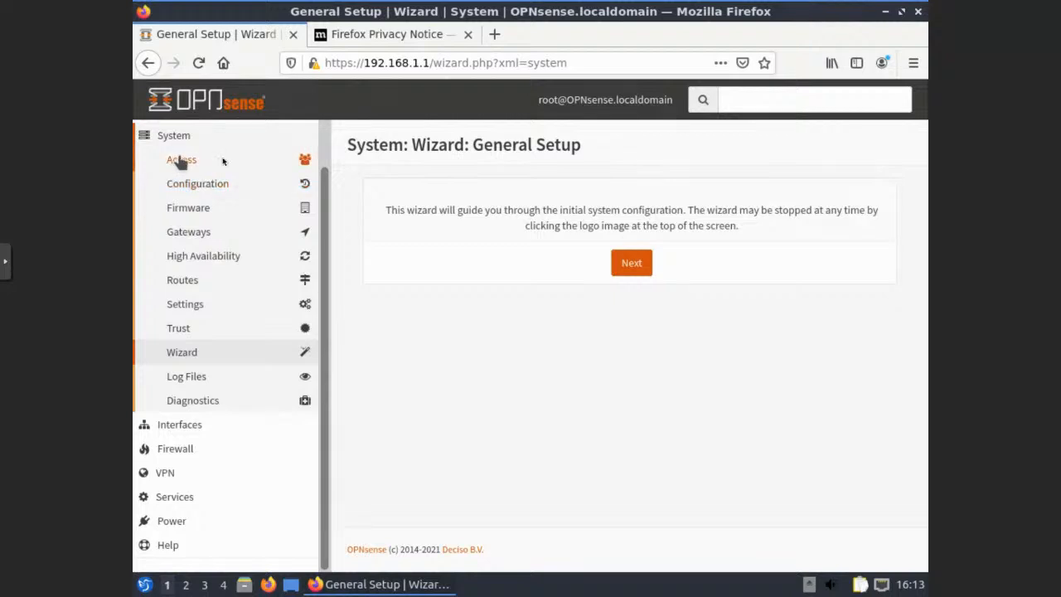
# Start the General Setup wizard and set Primary DNS 172.16.74.1 and Secondary DNS 8.8.8.8
pyautogui.click(631, 263)
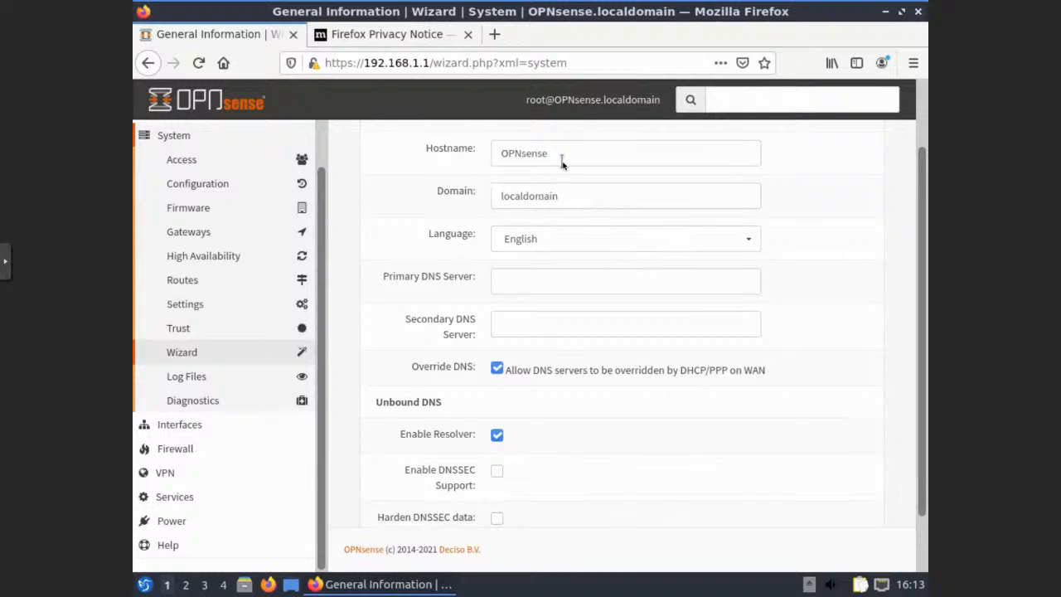
pyautogui.click(535, 282)
pyautogui.write('172.16.14.1')
pyautogui.press('Tab')
pyautogui.write('8.8.8.8')
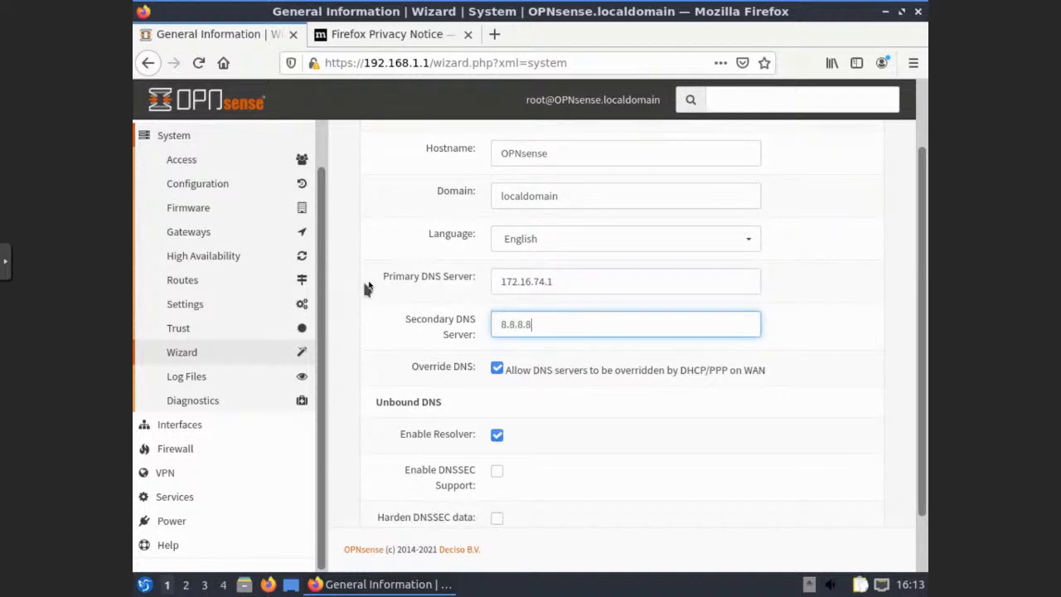
pyautogui.scroll(-1, 369, 286)
pyautogui.scroll(-1, 368, 286)
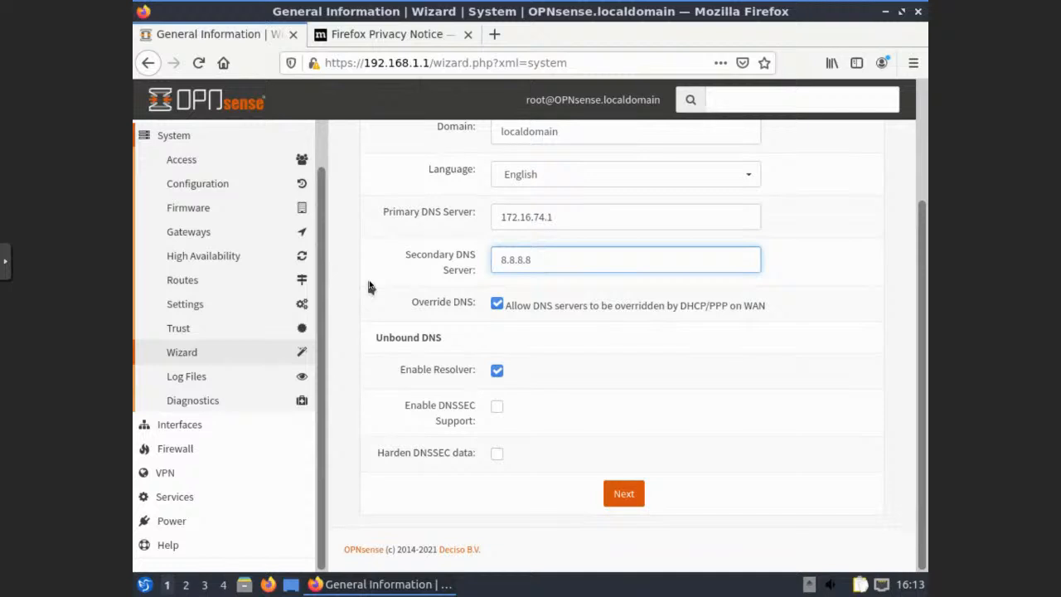
pyautogui.click(623, 495)
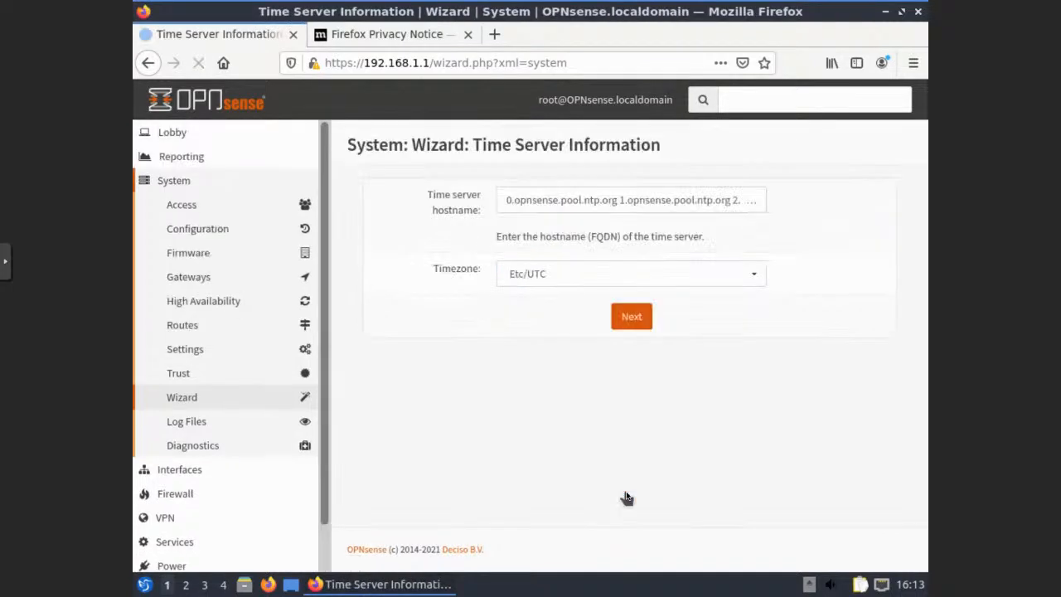
# Pick America/Detroit from the Timezone dropdown and continue past the time server page
pyautogui.click(614, 279)
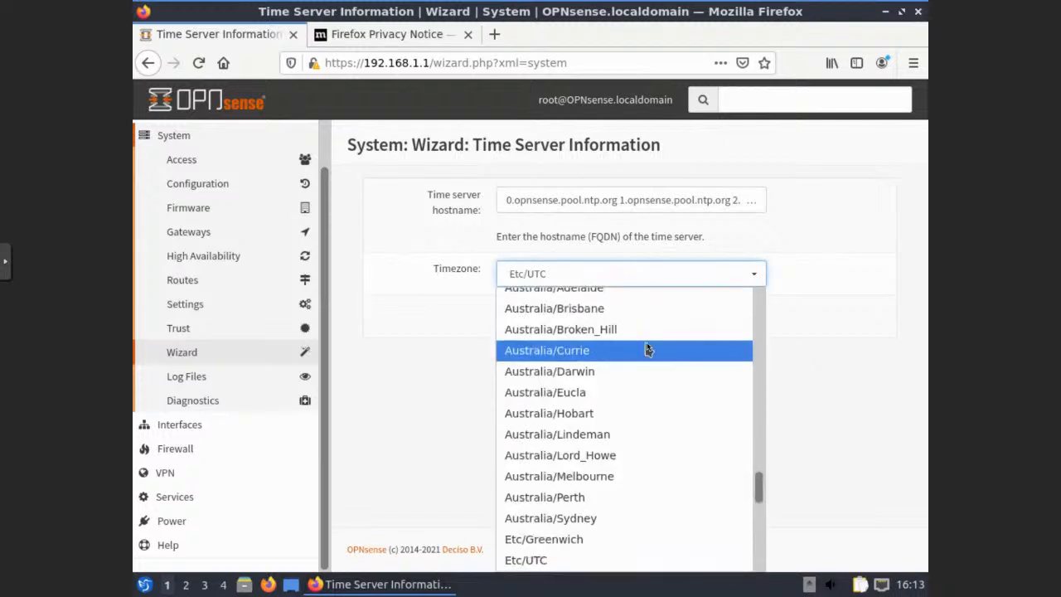
pyautogui.moveTo(756, 487); pyautogui.dragTo(761, 438)
pyautogui.moveTo(761, 439); pyautogui.dragTo(760, 343)
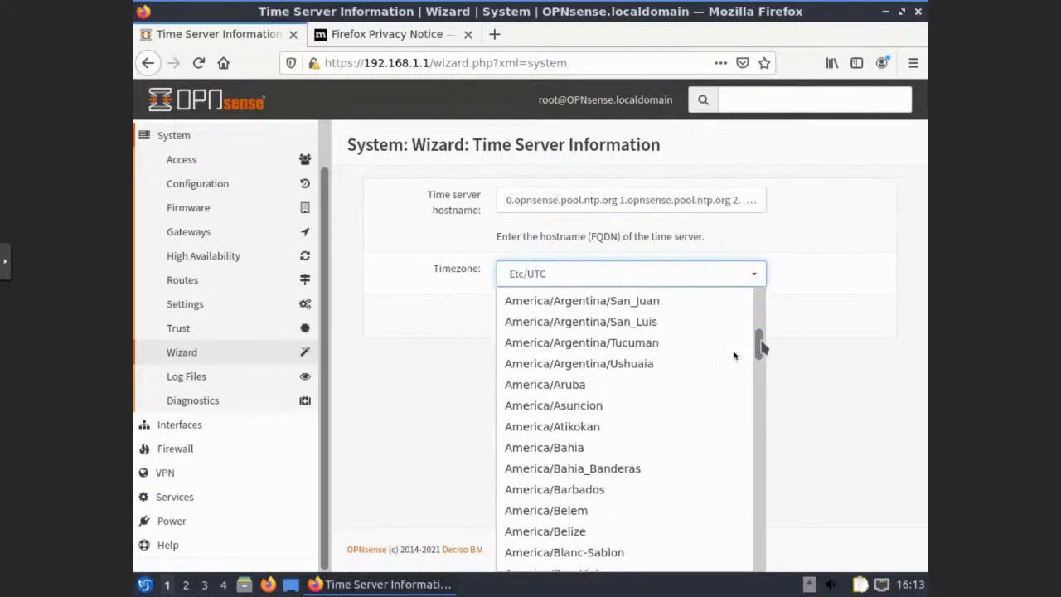
pyautogui.scroll(-2, 669, 357)
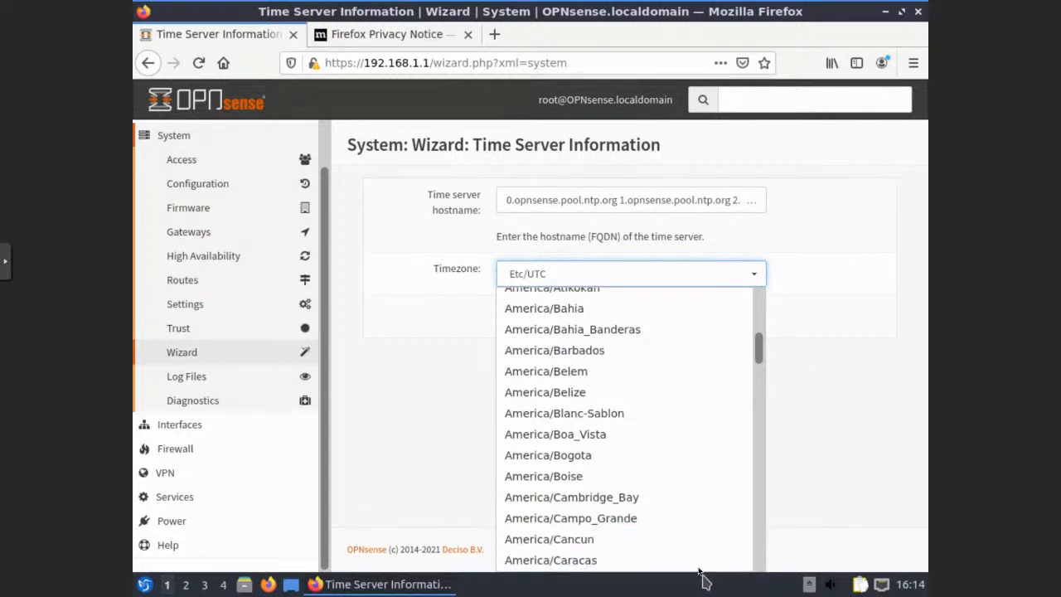
pyautogui.scroll(-3, 691, 560)
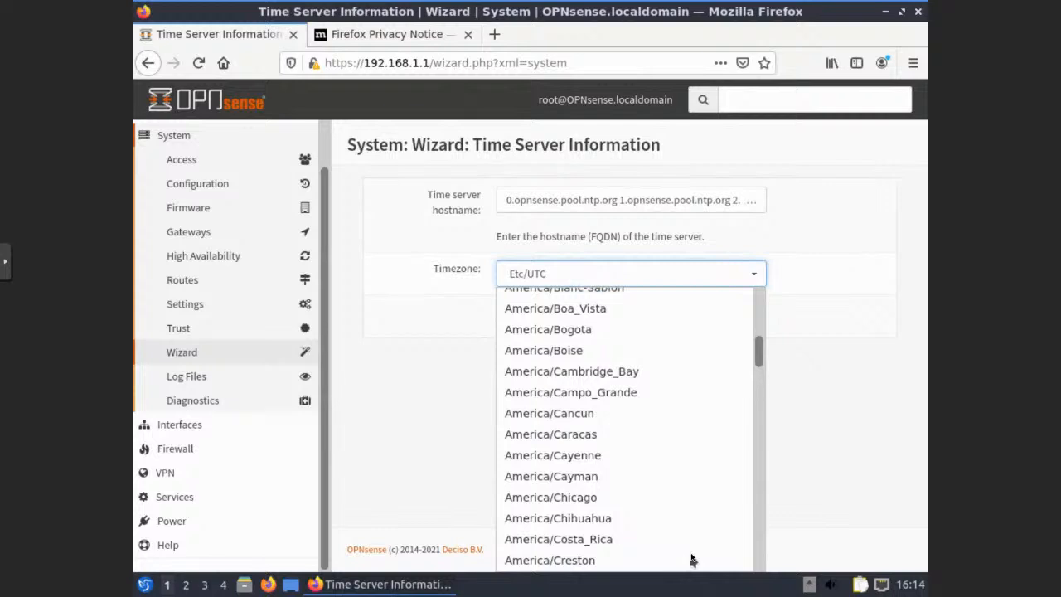
pyautogui.scroll(-3, 691, 559)
pyautogui.scroll(-2, 691, 560)
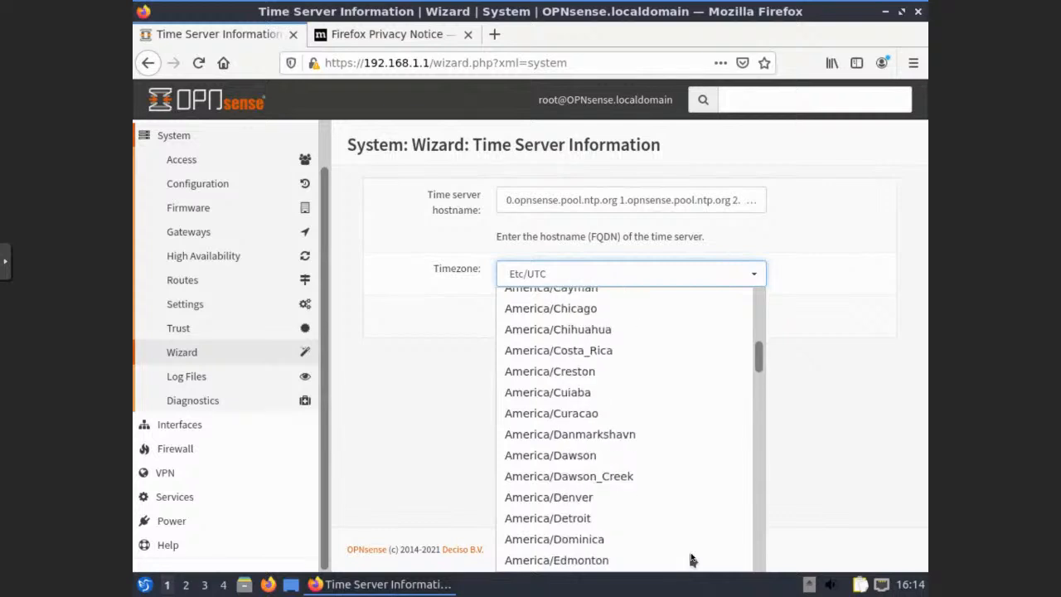
pyautogui.click(599, 516)
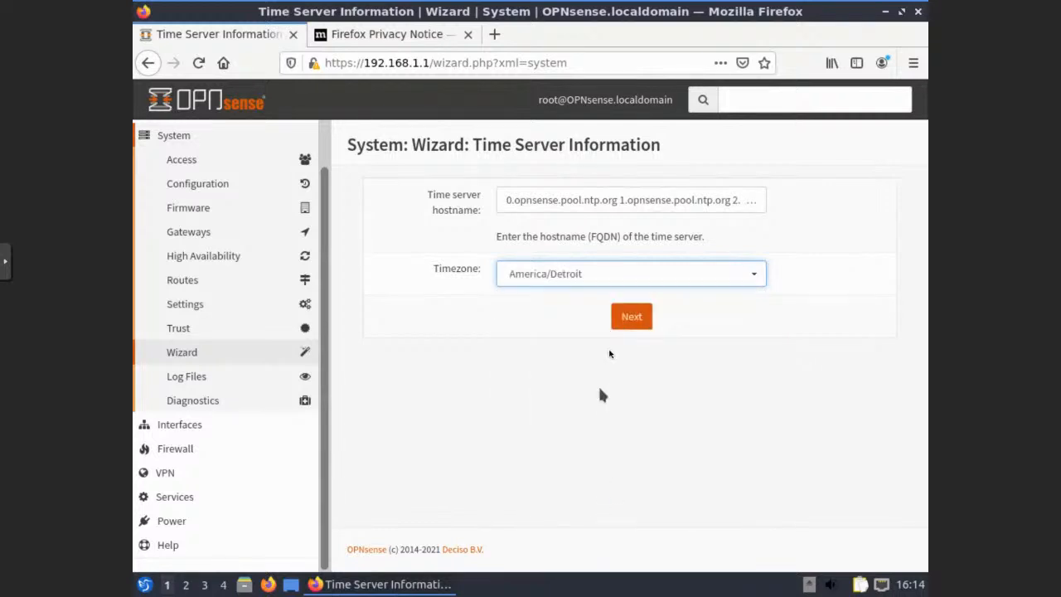
pyautogui.click(630, 318)
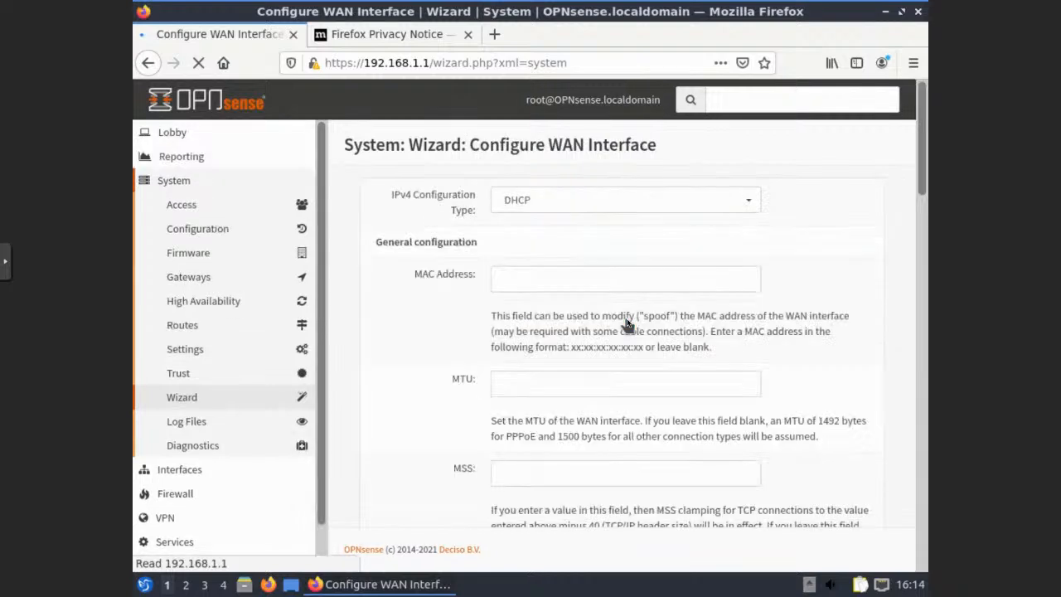
# Leave the WAN page at DHCP with private and bogon networks blocked and continue
pyautogui.scroll(-2, 625, 316)
pyautogui.scroll(2, 391, 229)
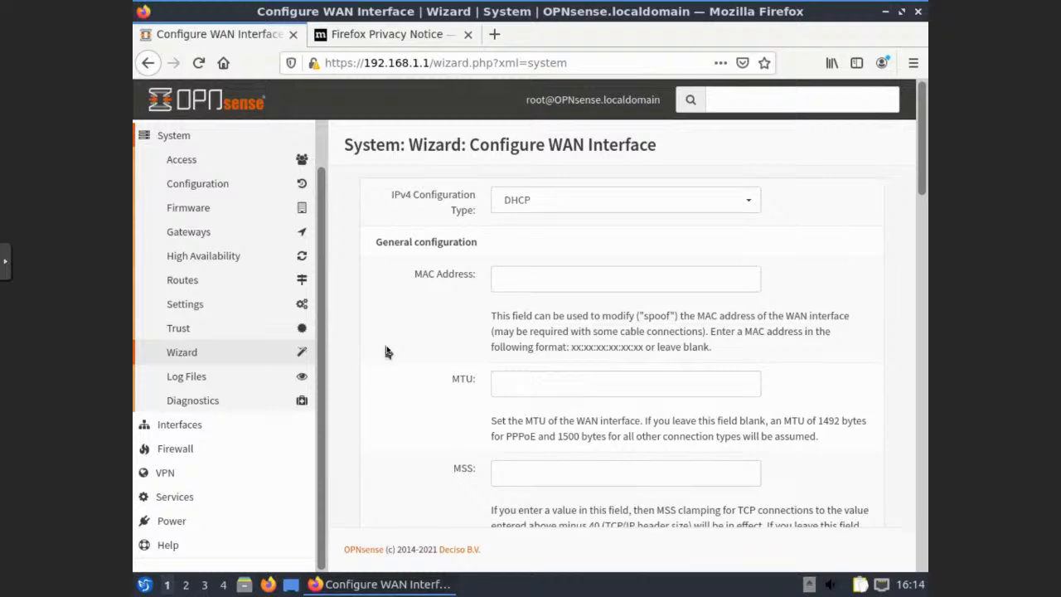
pyautogui.scroll(-2, 386, 349)
pyautogui.scroll(-4, 386, 350)
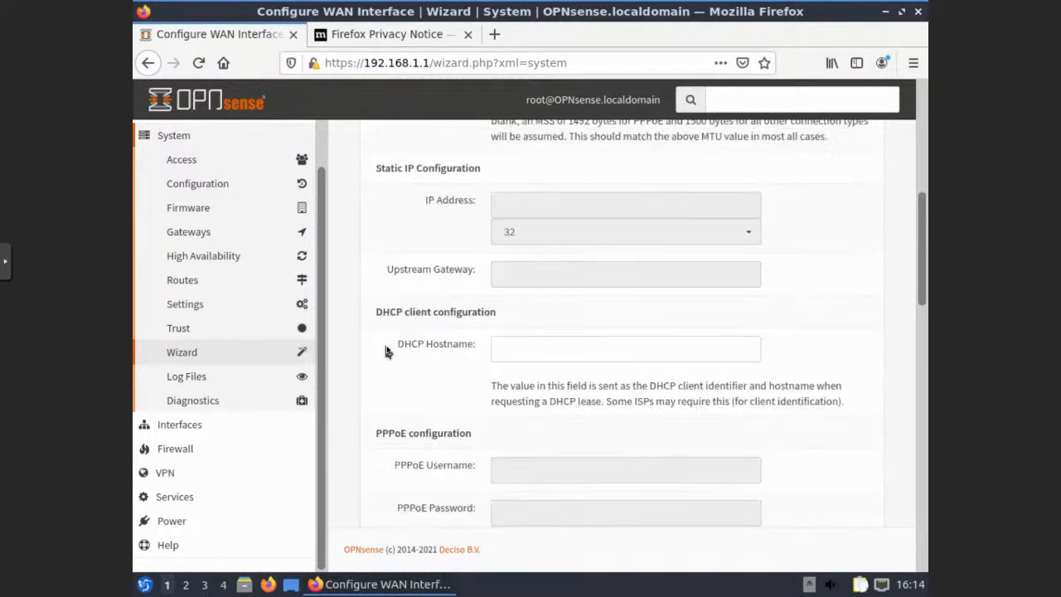
pyautogui.scroll(-5, 385, 351)
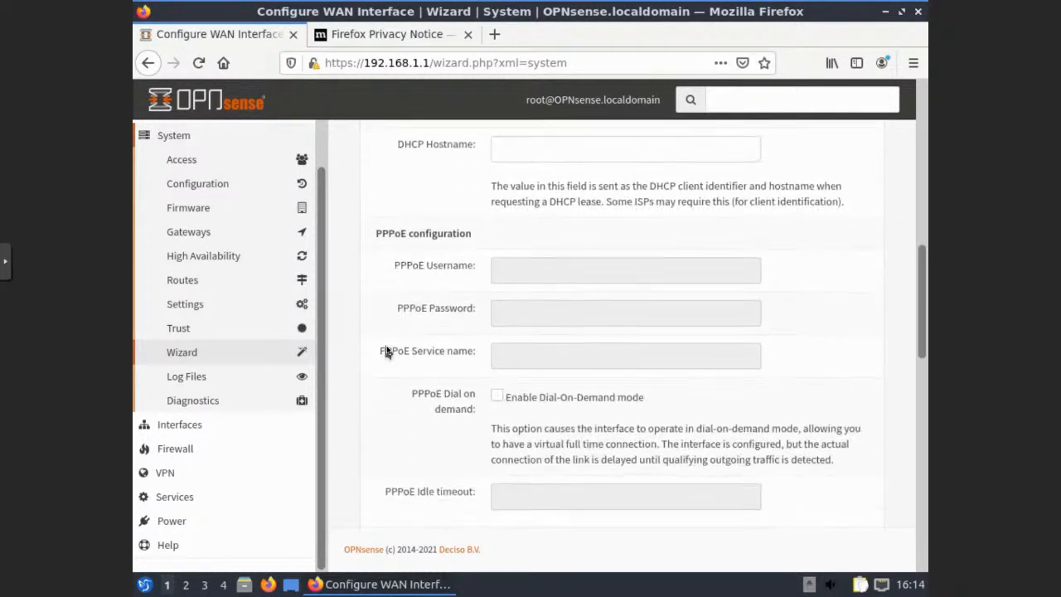
pyautogui.scroll(-4, 391, 367)
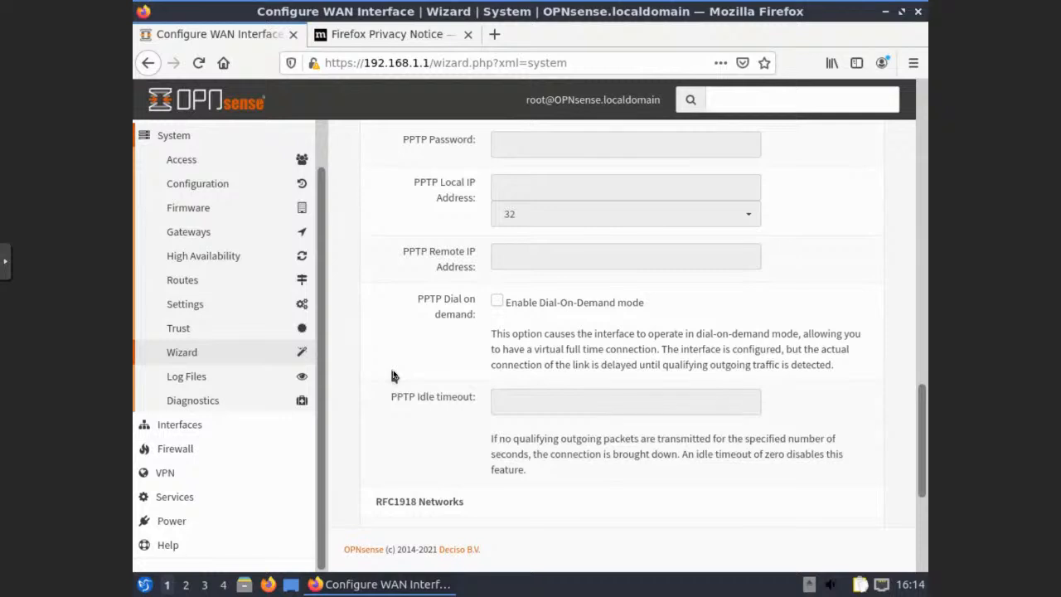
pyautogui.scroll(-5, 389, 364)
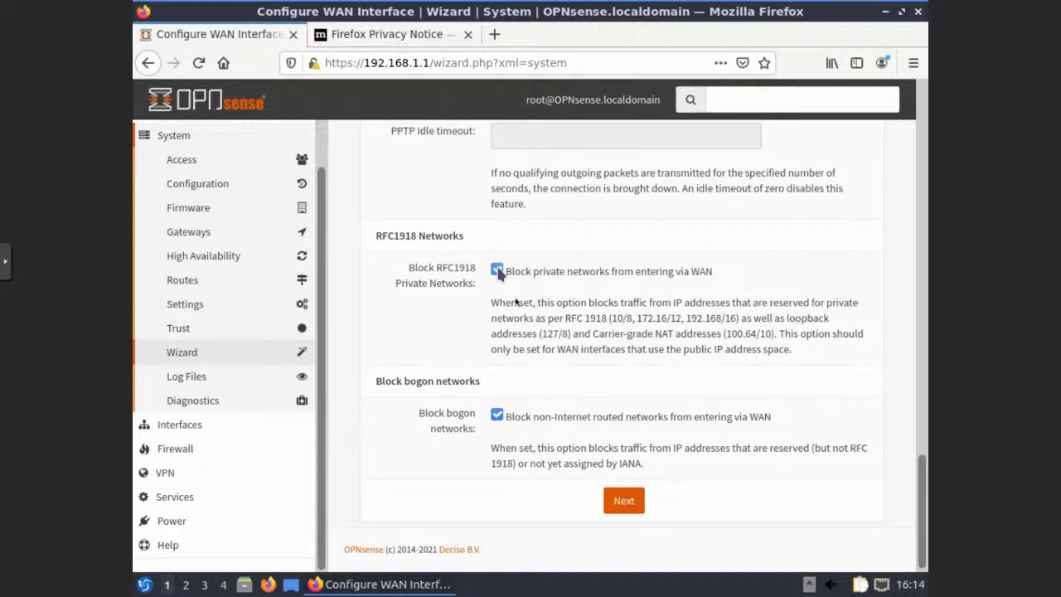
pyautogui.click(626, 503)
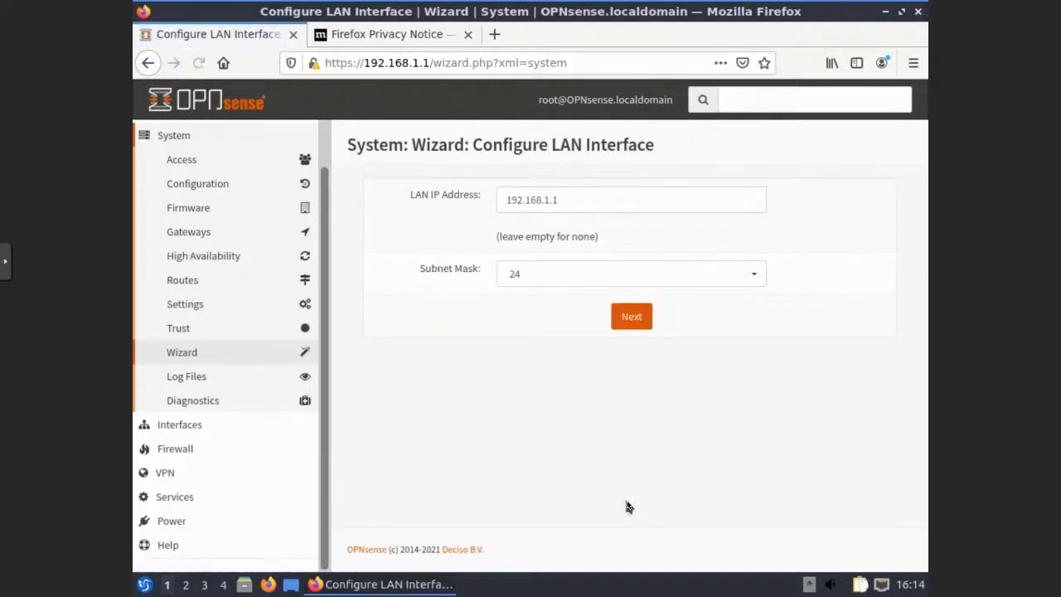
# Keep LAN 192.168.1.1/24, set and confirm a new root password, and reload the configuration
pyautogui.click(630, 324)
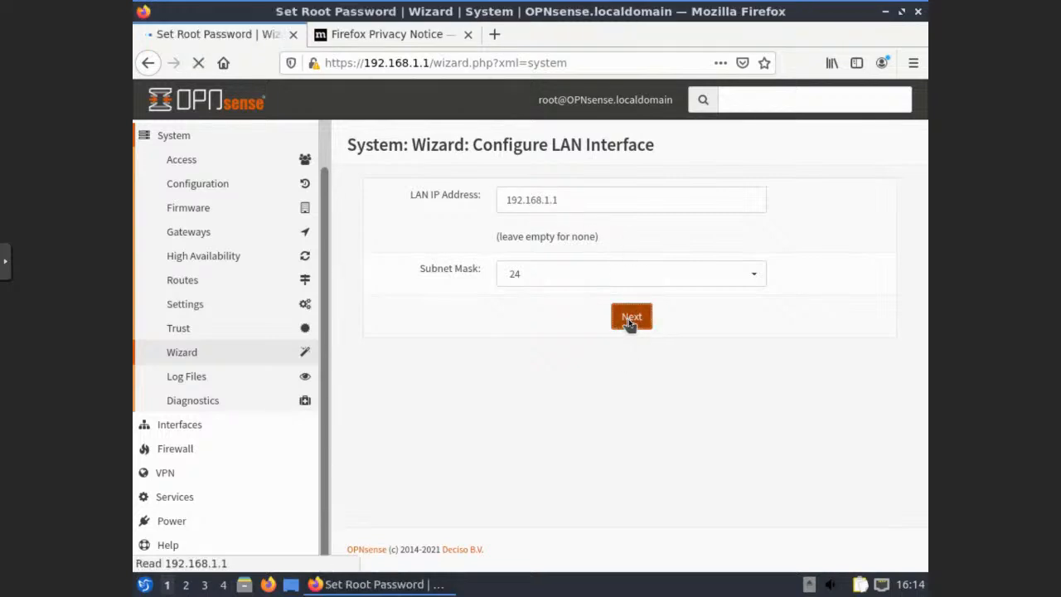
pyautogui.click(564, 192)
pyautogui.write('**********')
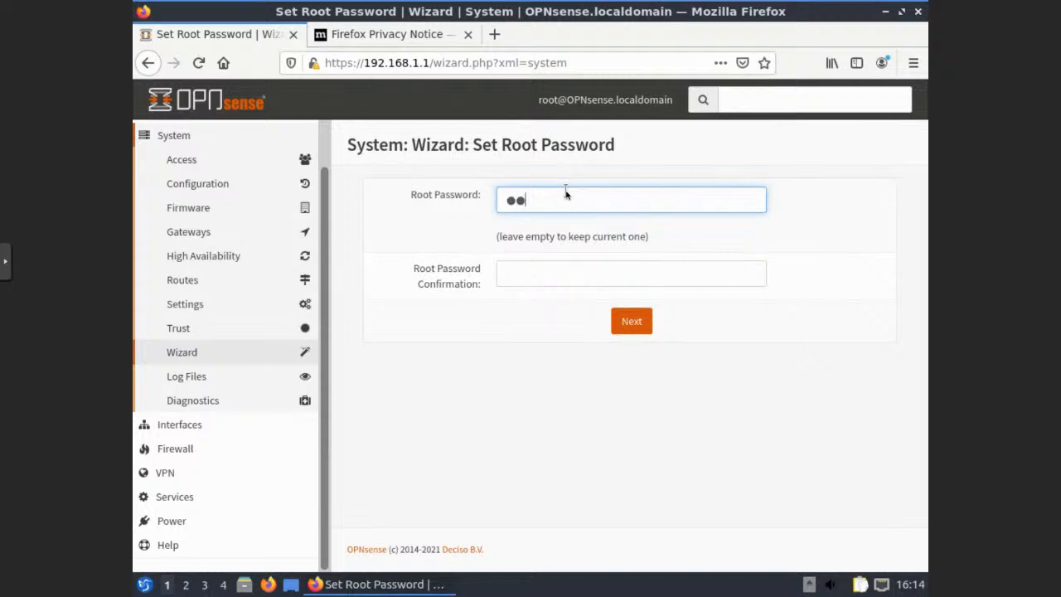
pyautogui.press('Tab')
pyautogui.write('**********')
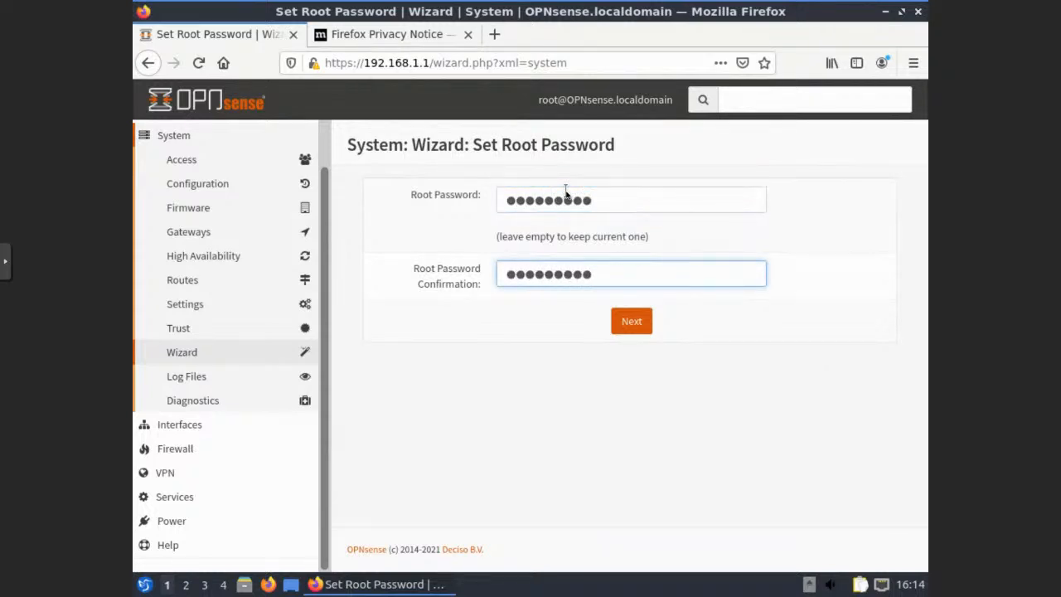
pyautogui.click(626, 328)
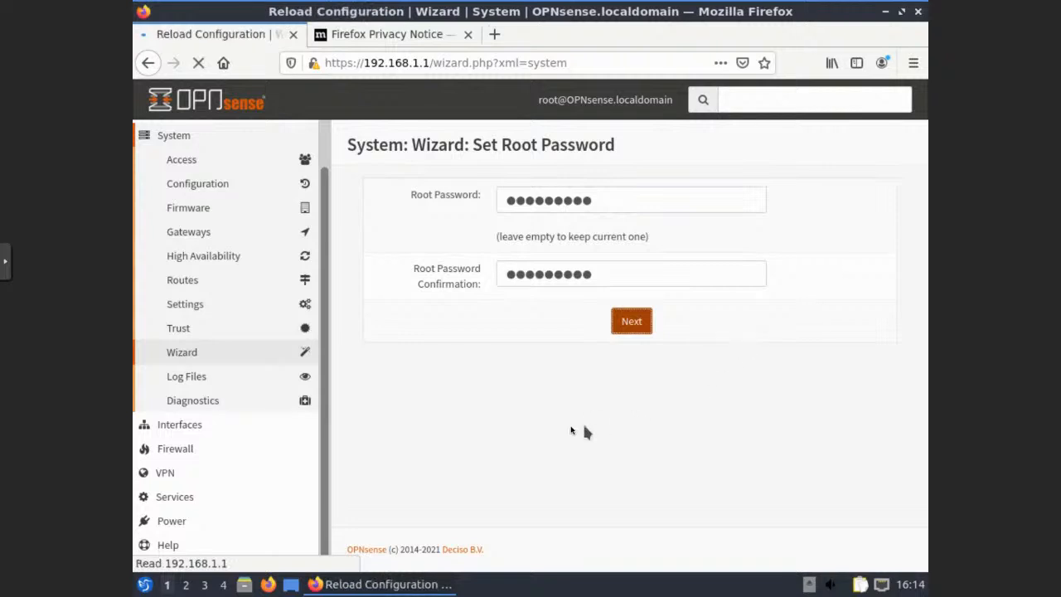
pyautogui.click(627, 248)
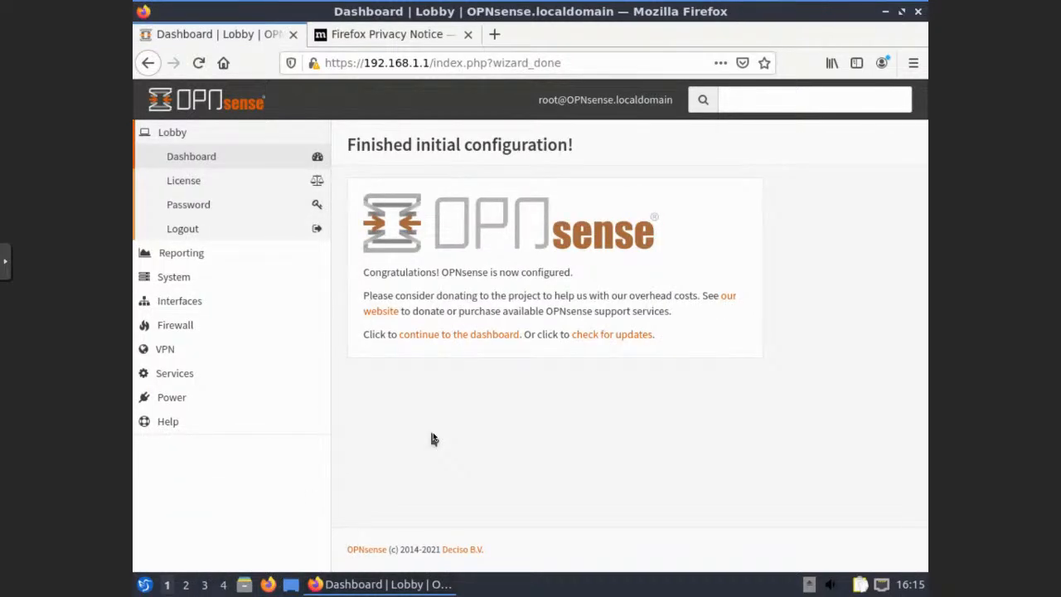
pyautogui.hotkey('ctrl', 'alt', 't')
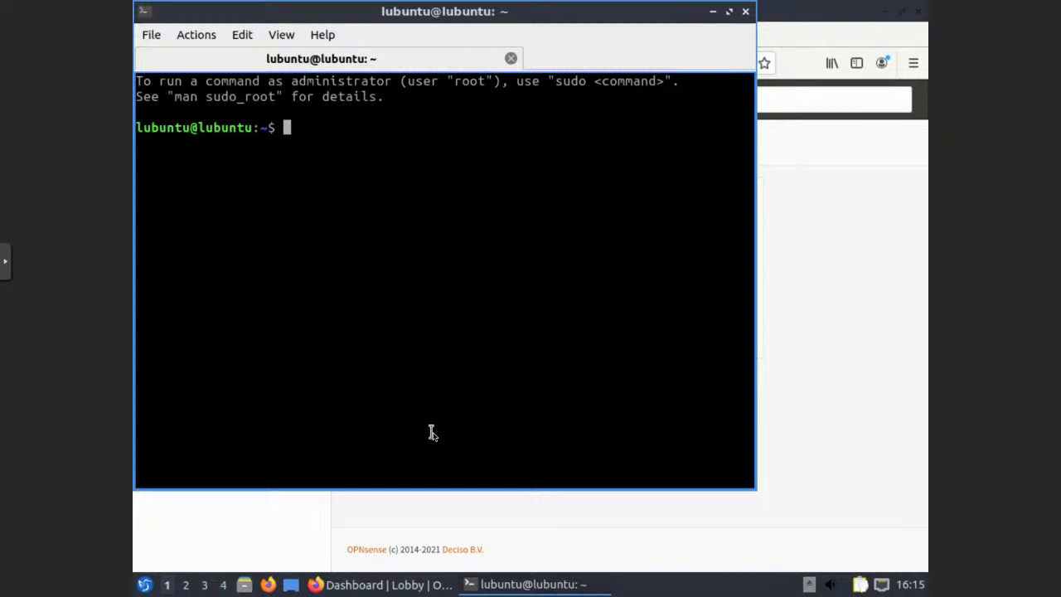
# Enlarge the terminal text and run 'ip a' to check the 192.168.1.101 address
pyautogui.write('==')
pyautogui.hotkey('ctrl', '+')
pyautogui.hotkey('ctrl', '+')
pyautogui.hotkey('ctrl', '+')
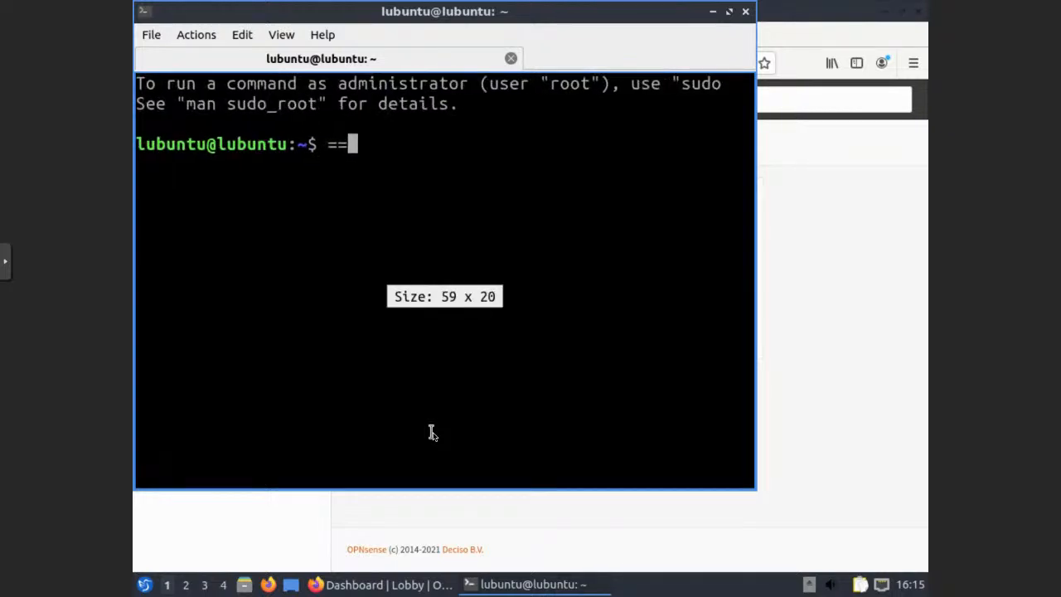
pyautogui.press('BackSpace')
pyautogui.press('BackSpace')
pyautogui.write('ip')
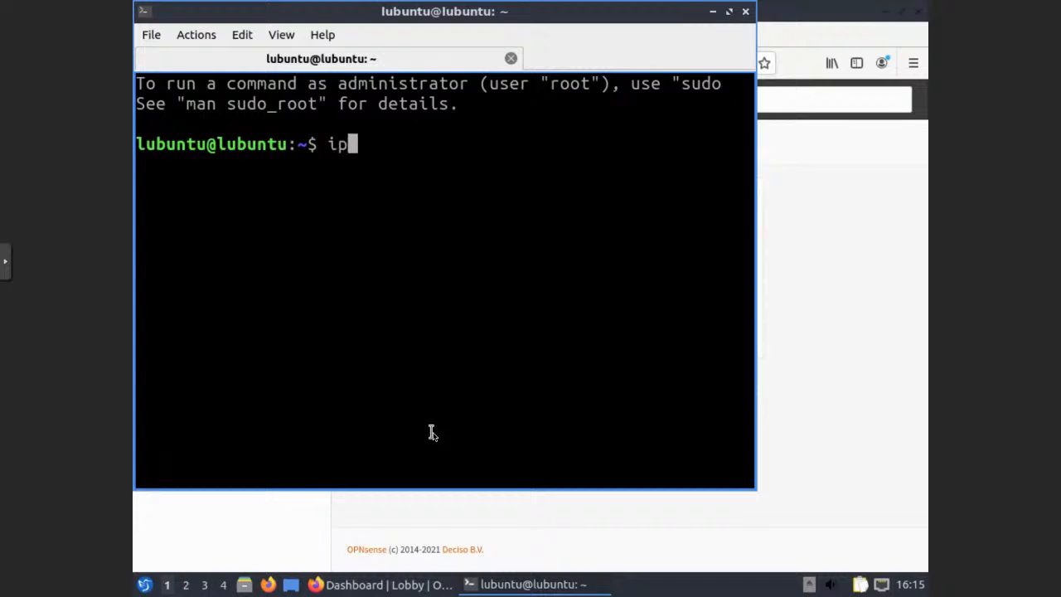
pyautogui.write(' a')
pyautogui.press('Return')
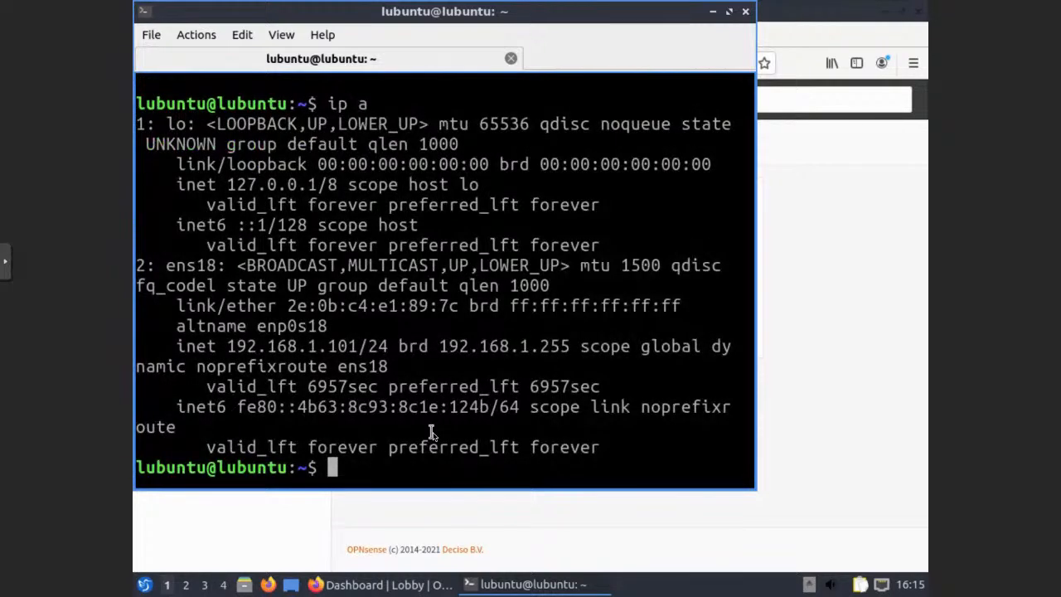
# Ping 192.168.1.1, 172.16.74.1 and google.com, then close the terminal
pyautogui.write('ping 192')
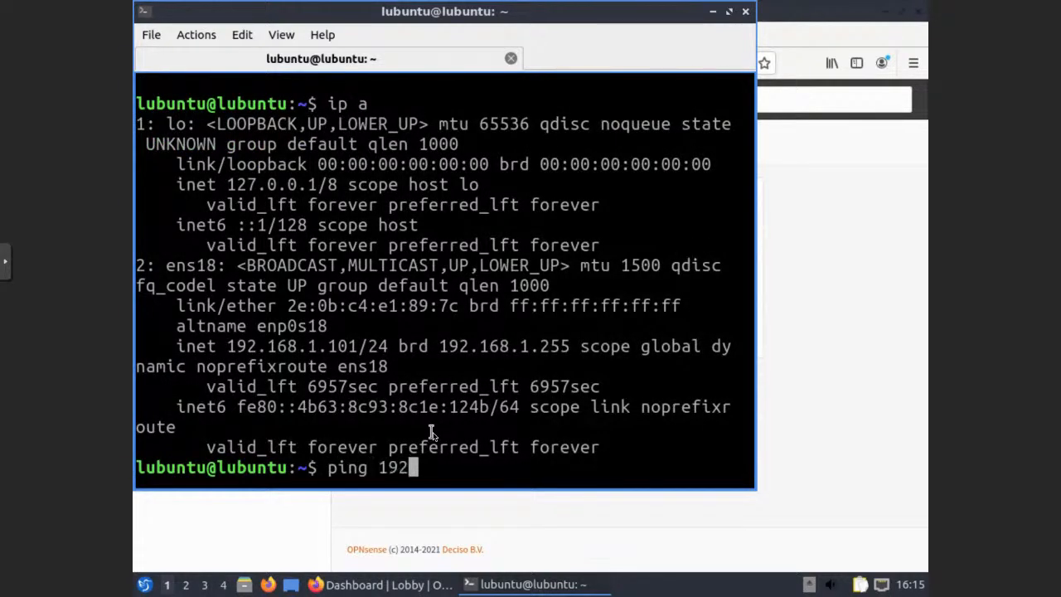
pyautogui.write('.168.1.1')
pyautogui.press('Return')
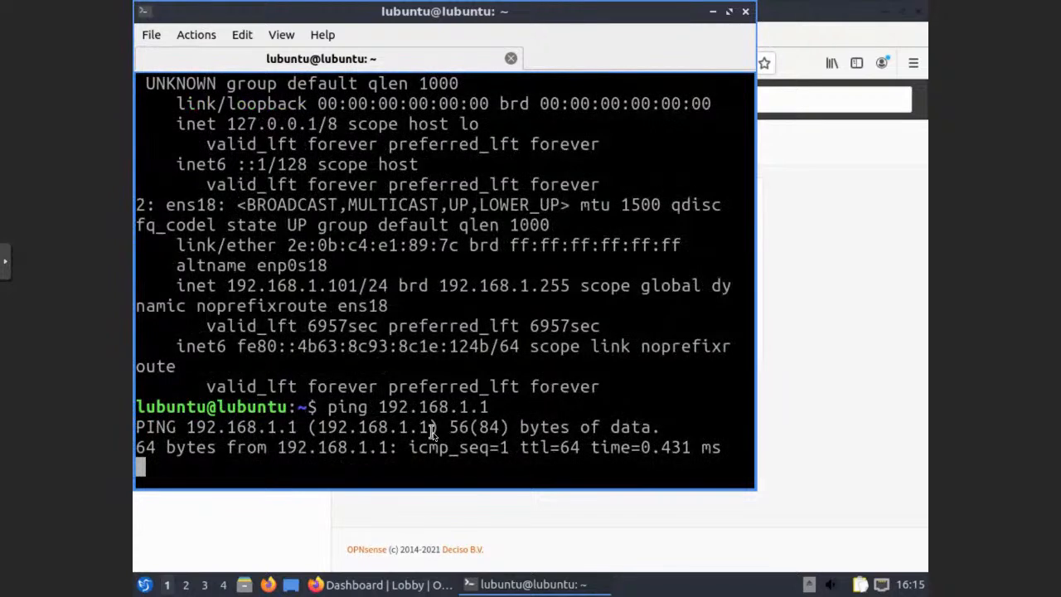
pyautogui.hotkey('ctrl', 'c')
pyautogui.write('ping 172.16.74.1')
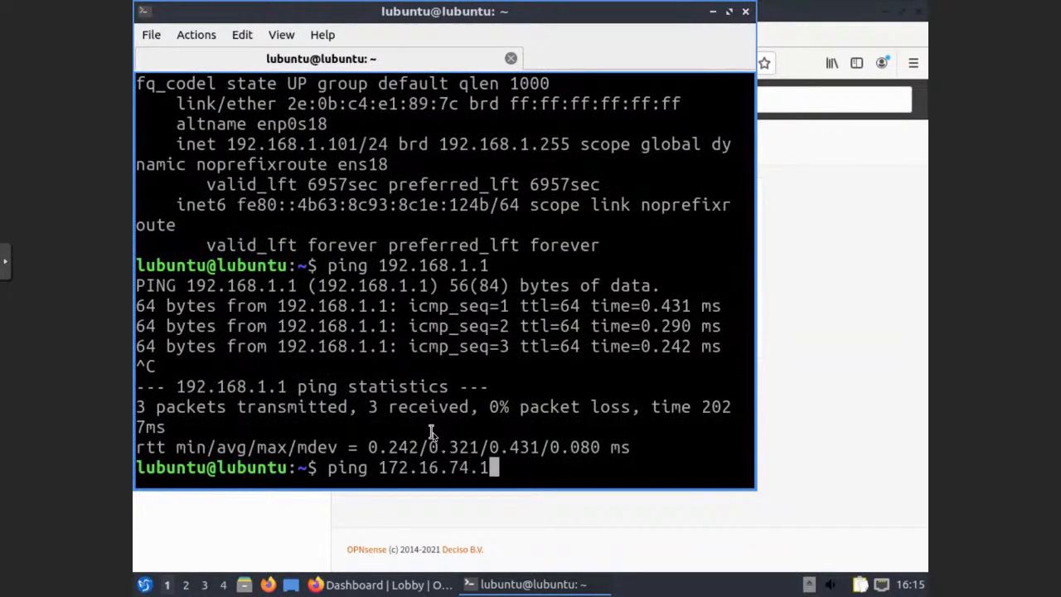
pyautogui.press('Return')
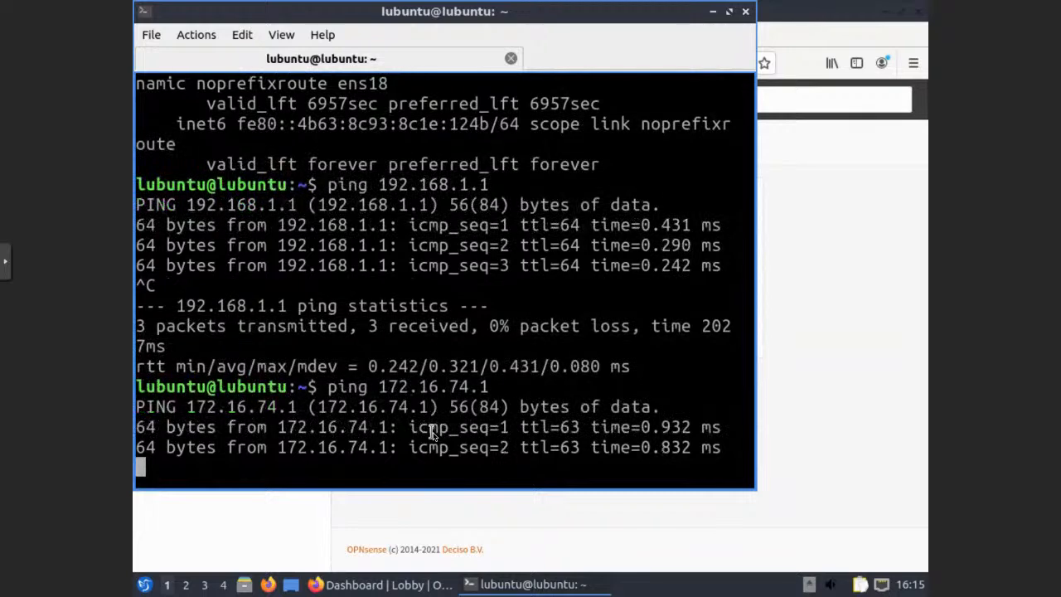
pyautogui.hotkey('ctrl', 'c')
pyautogui.write('ping google.com')
pyautogui.press('Return')
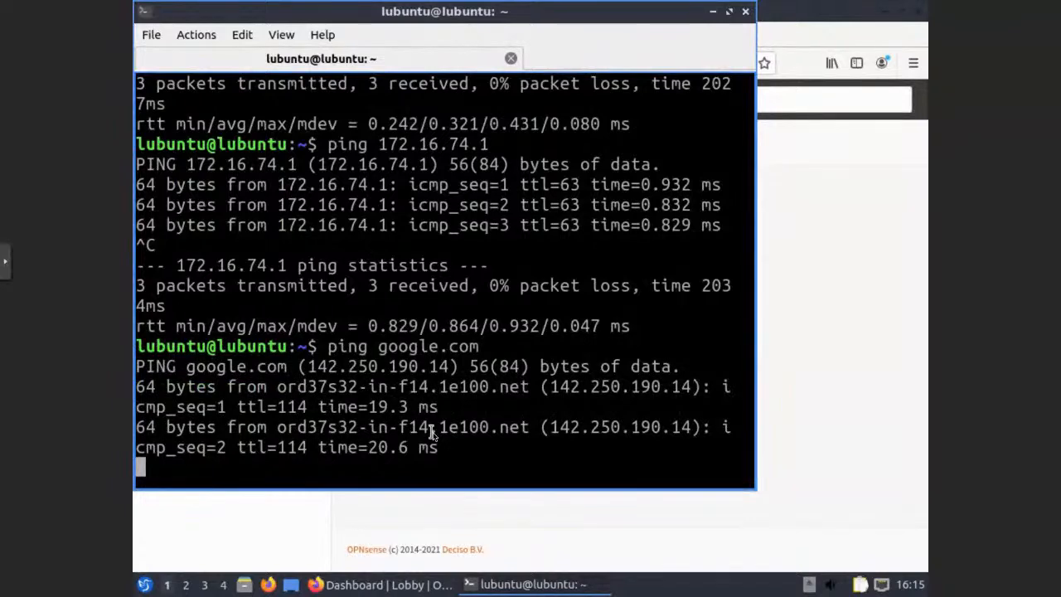
pyautogui.hotkey('ctrl', 'c')
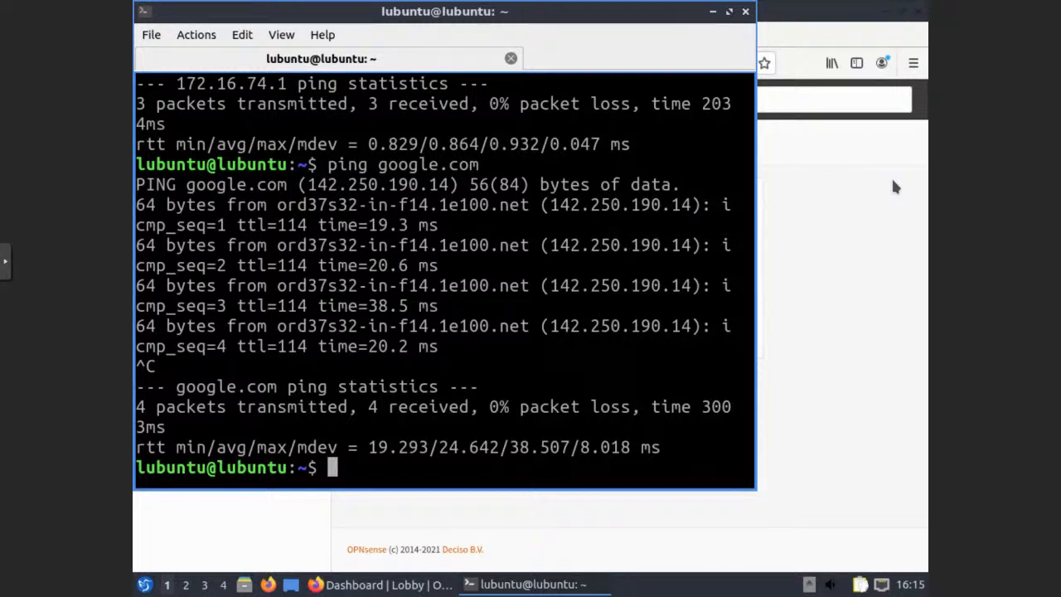
pyautogui.click(744, 12)
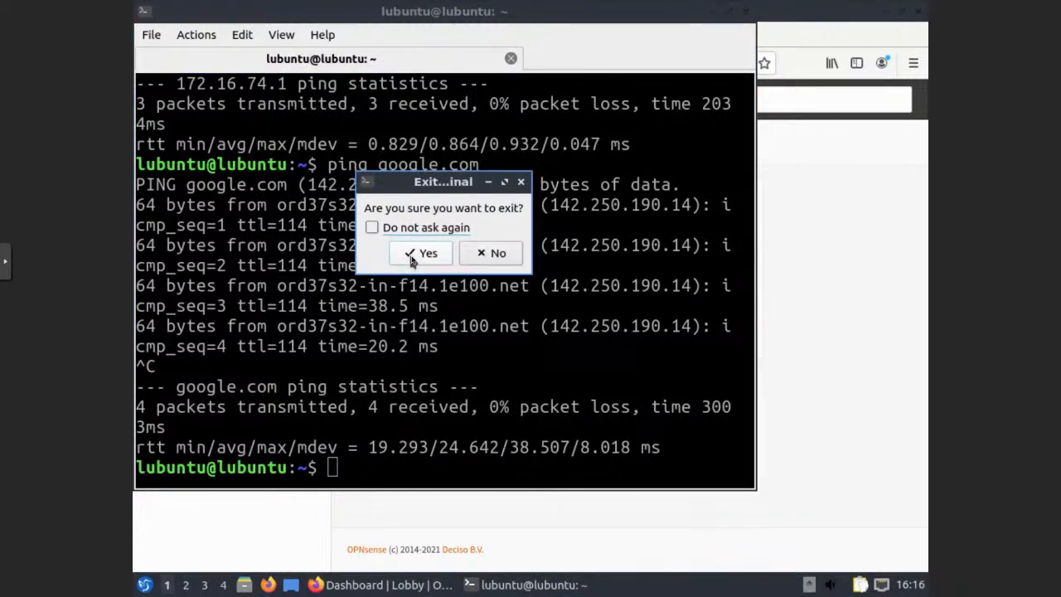
pyautogui.click(414, 253)
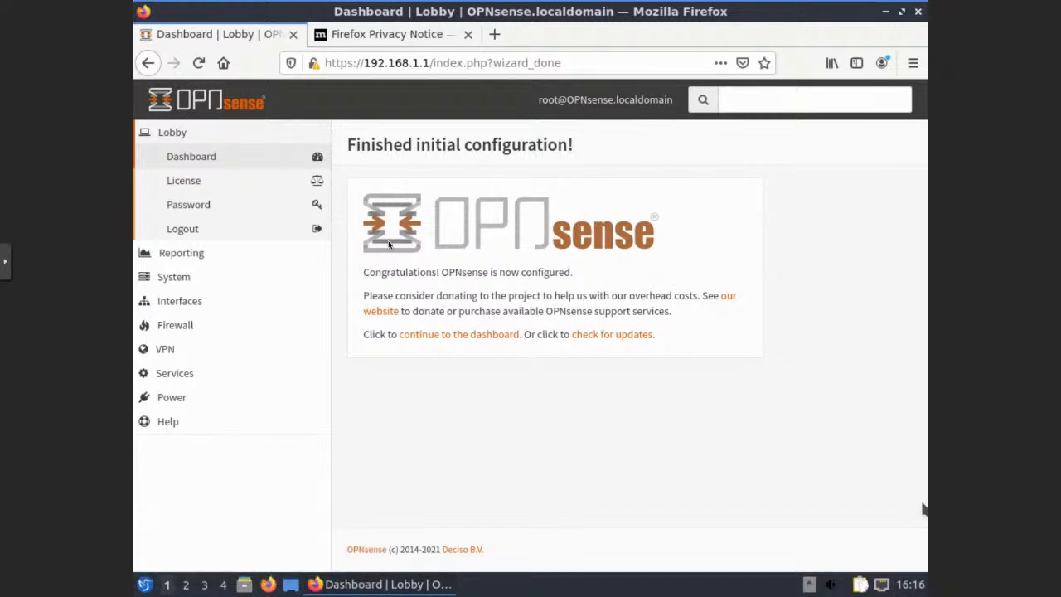
# Open a new Firefox tab and type 'cbl mariner' as a search
pyautogui.click(494, 35)
pyautogui.write('cb')
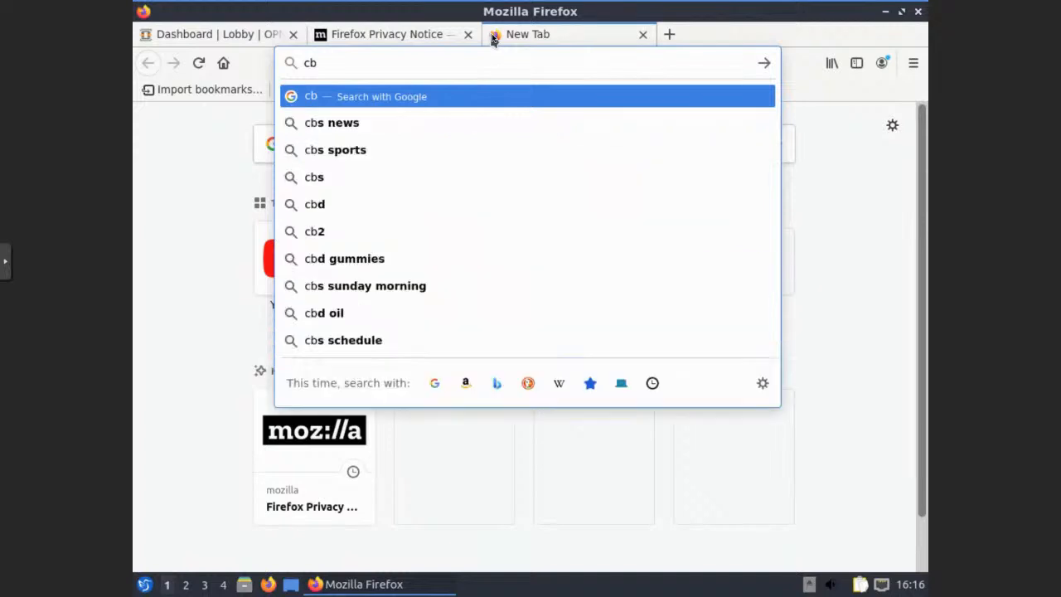
pyautogui.write('l mariner')
# Search Google for 'cbl mariner', browse the results, and open its image results
pyautogui.press('Return')
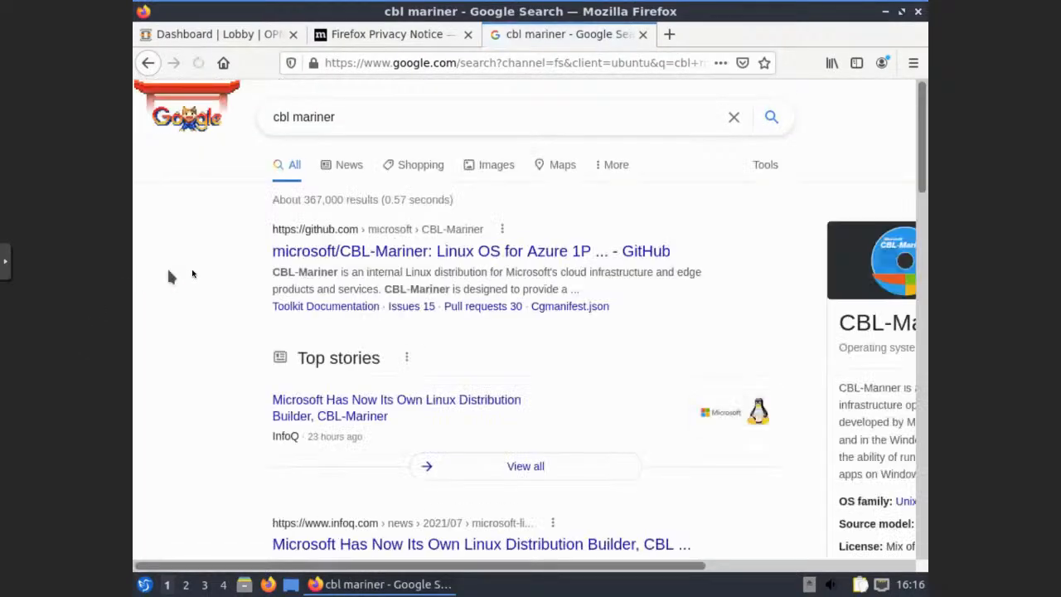
pyautogui.click(738, 566)
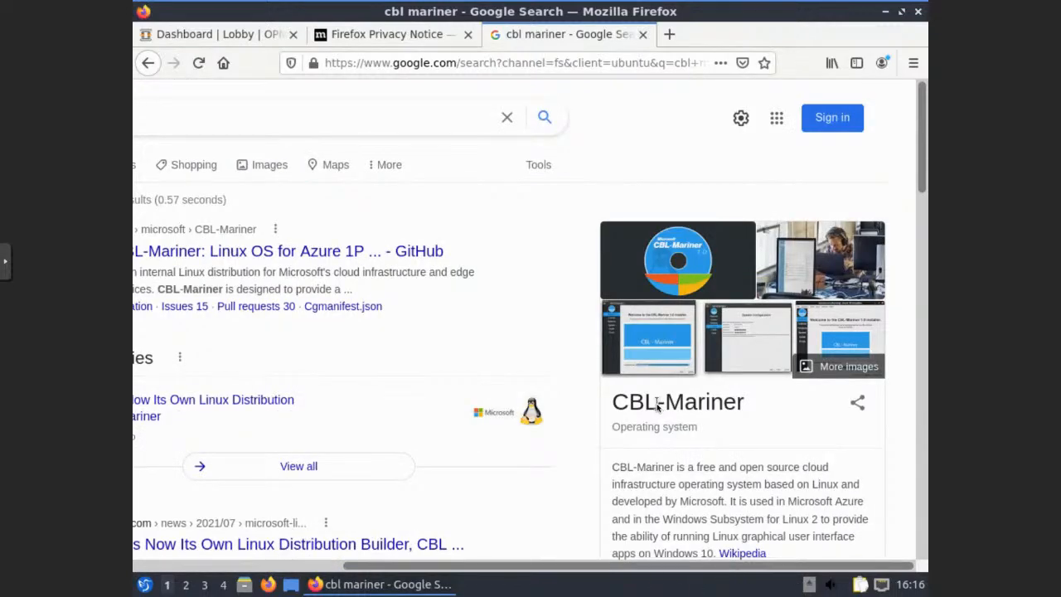
pyautogui.scroll(-3, 656, 406)
pyautogui.hscroll(-1, 638, 398)
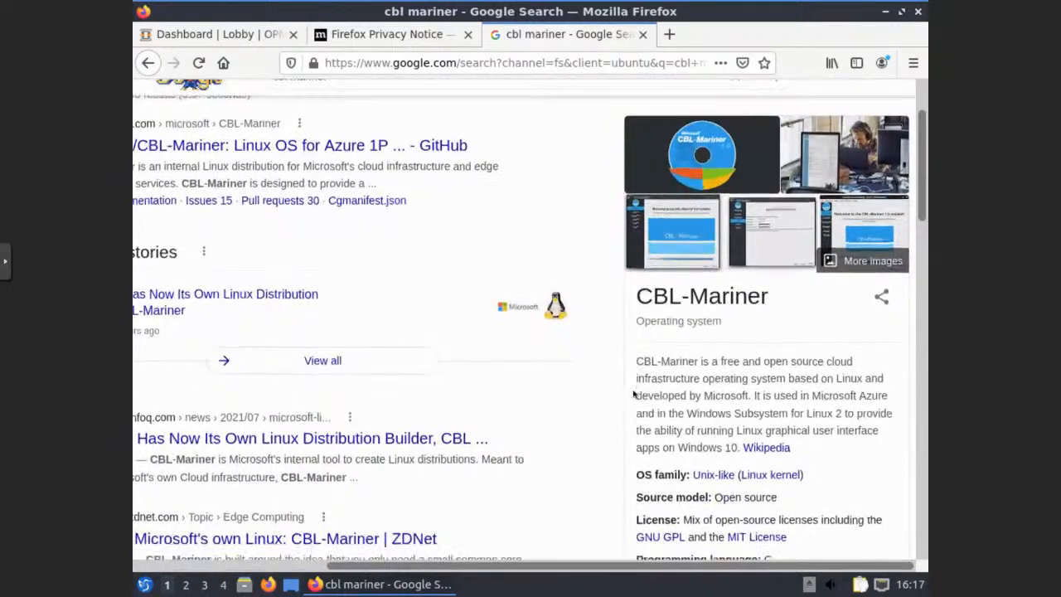
pyautogui.scroll(-1, 630, 394)
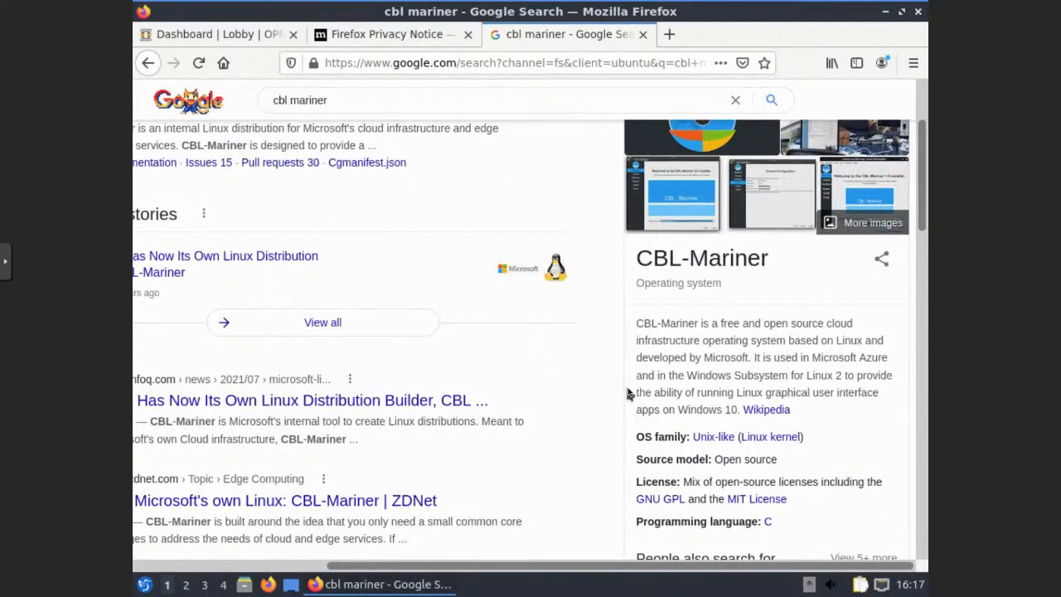
pyautogui.scroll(-5, 627, 393)
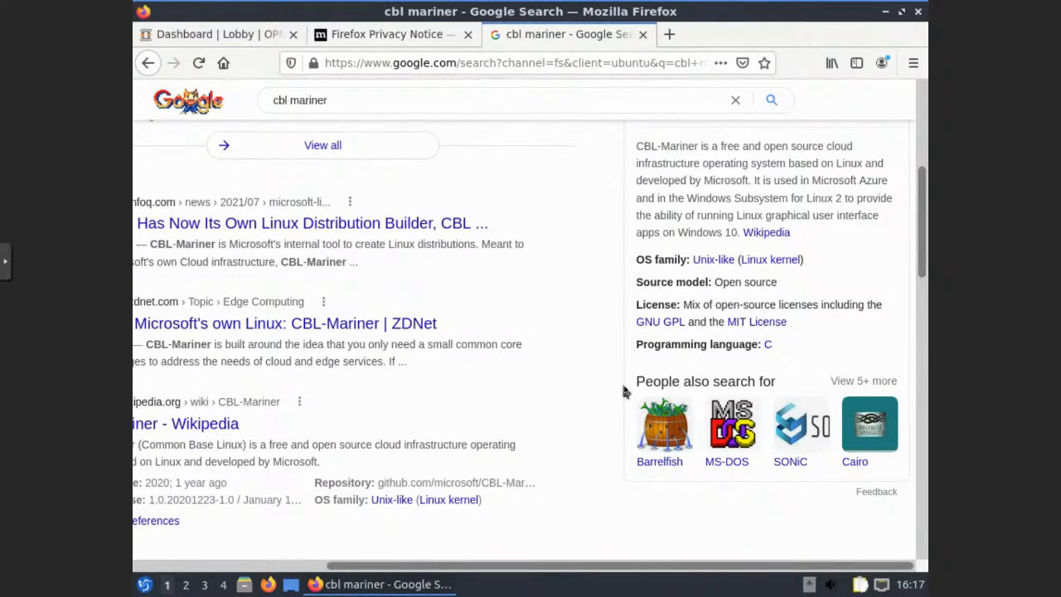
pyautogui.scroll(3, 626, 391)
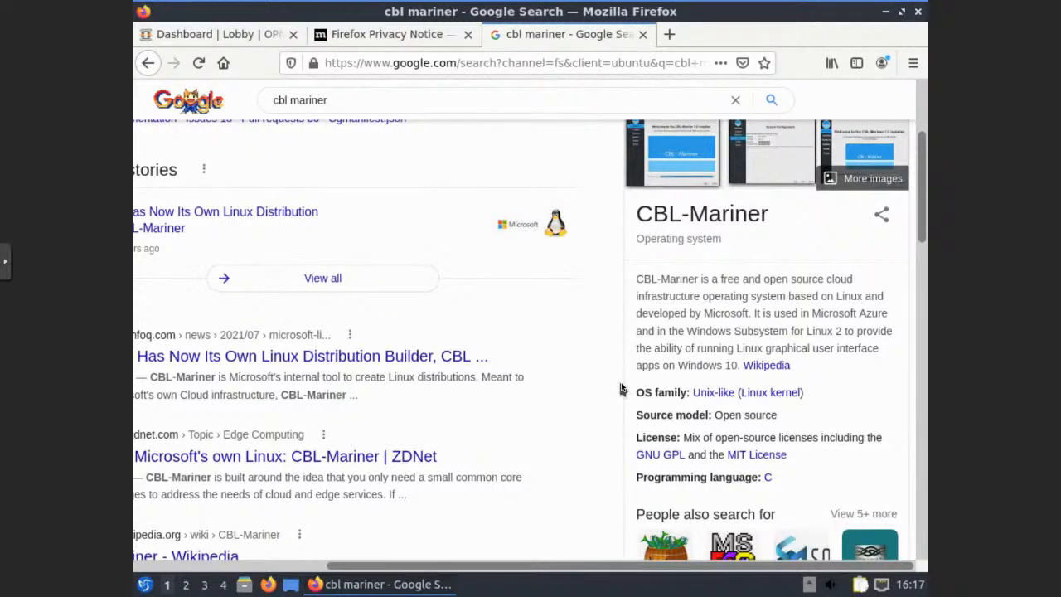
pyautogui.scroll(3, 621, 389)
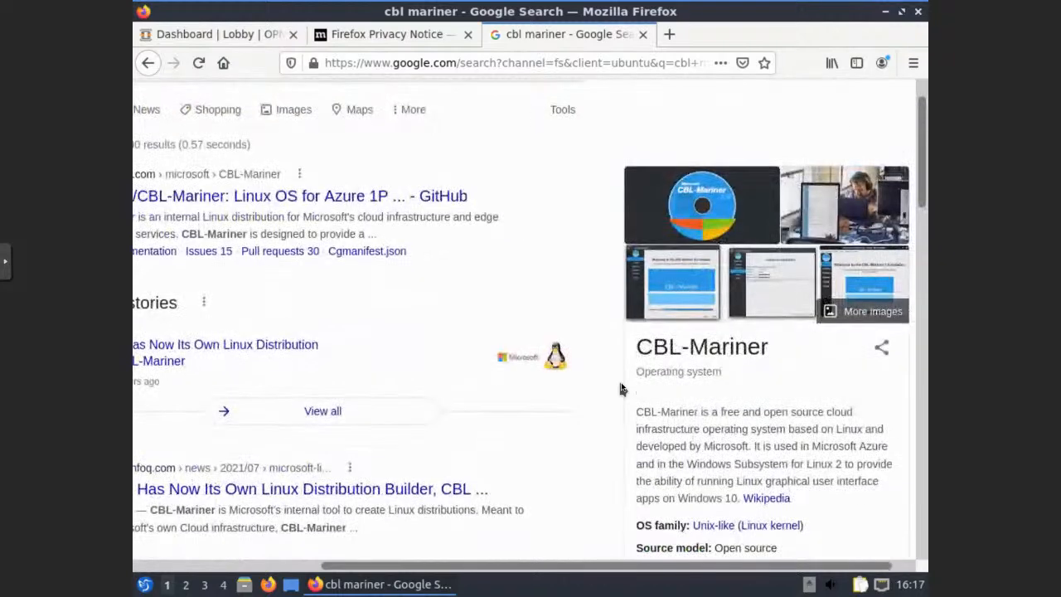
pyautogui.click(675, 286)
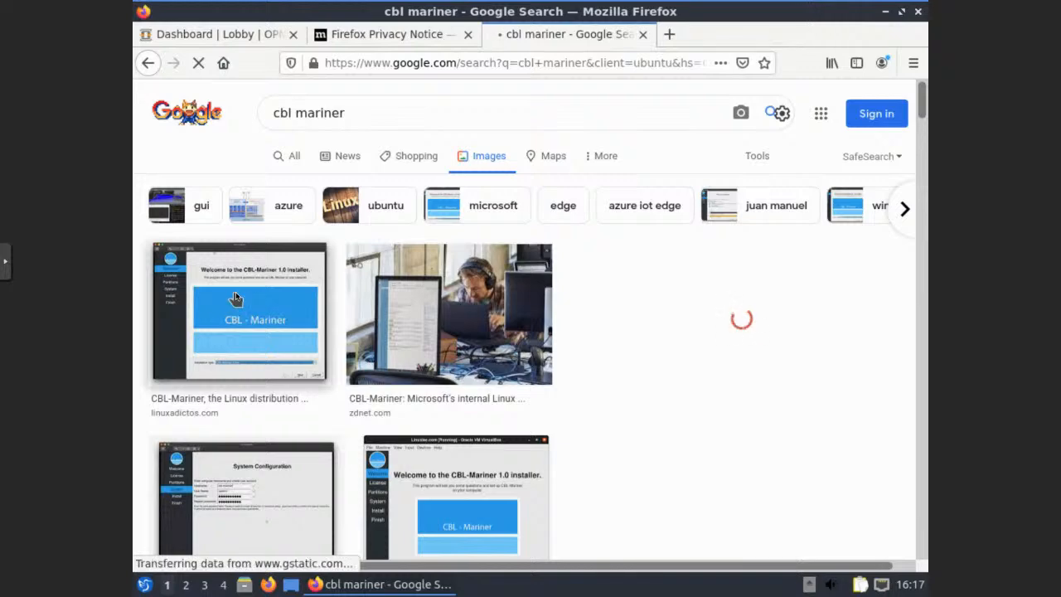
# Preview the first CBL-Mariner installer image and scroll through the image results
pyautogui.click(235, 298)
pyautogui.scroll(-5, 355, 401)
pyautogui.scroll(-8, 355, 400)
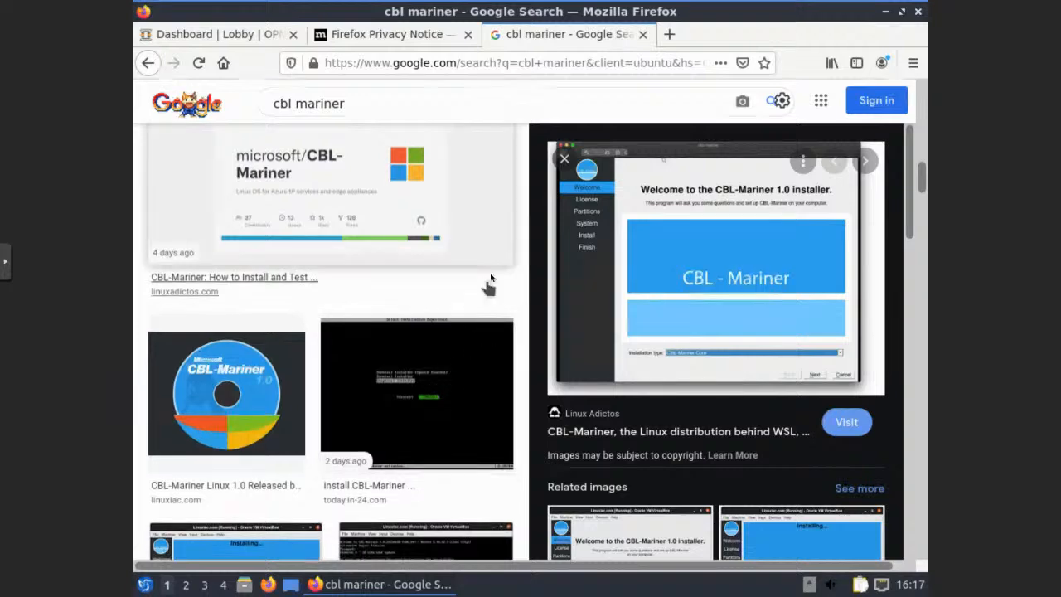
pyautogui.scroll(-1, 481, 319)
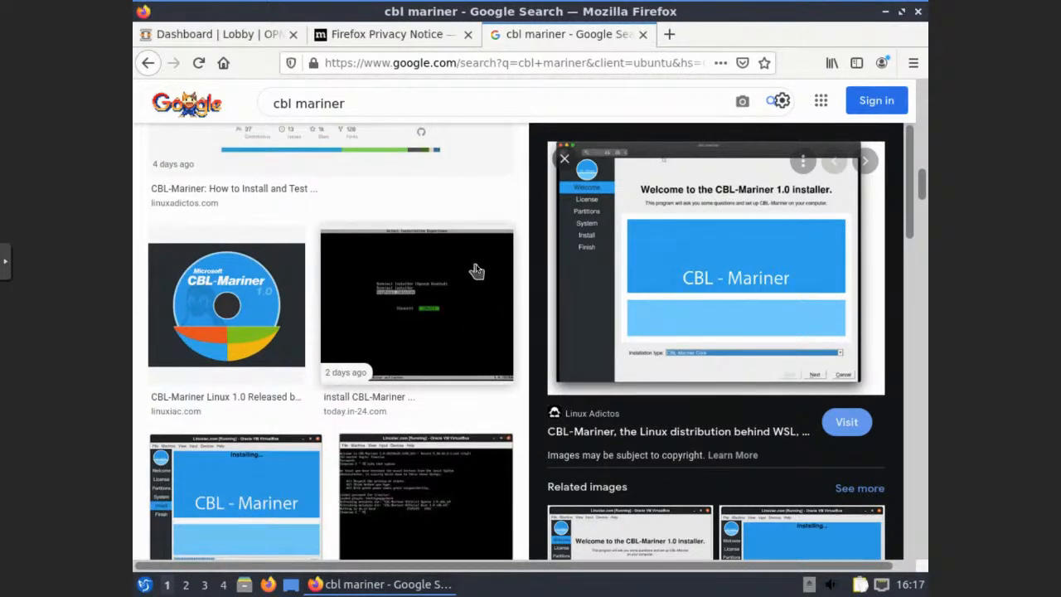
pyautogui.scroll(-2, 477, 271)
pyautogui.scroll(-2, 450, 351)
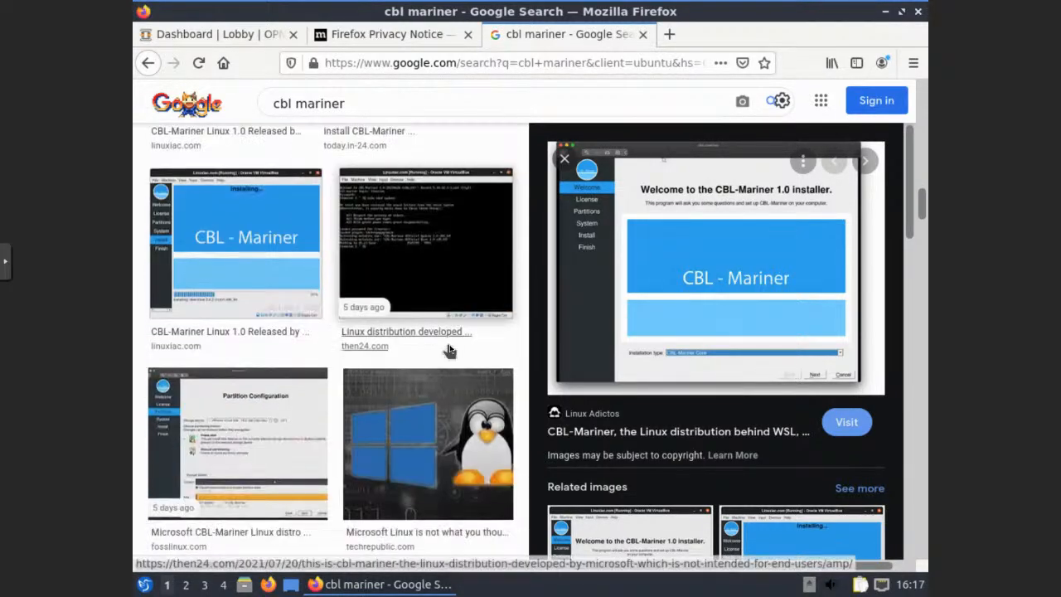
pyautogui.scroll(-4, 448, 349)
pyautogui.scroll(-1, 448, 350)
pyautogui.scroll(-2, 448, 350)
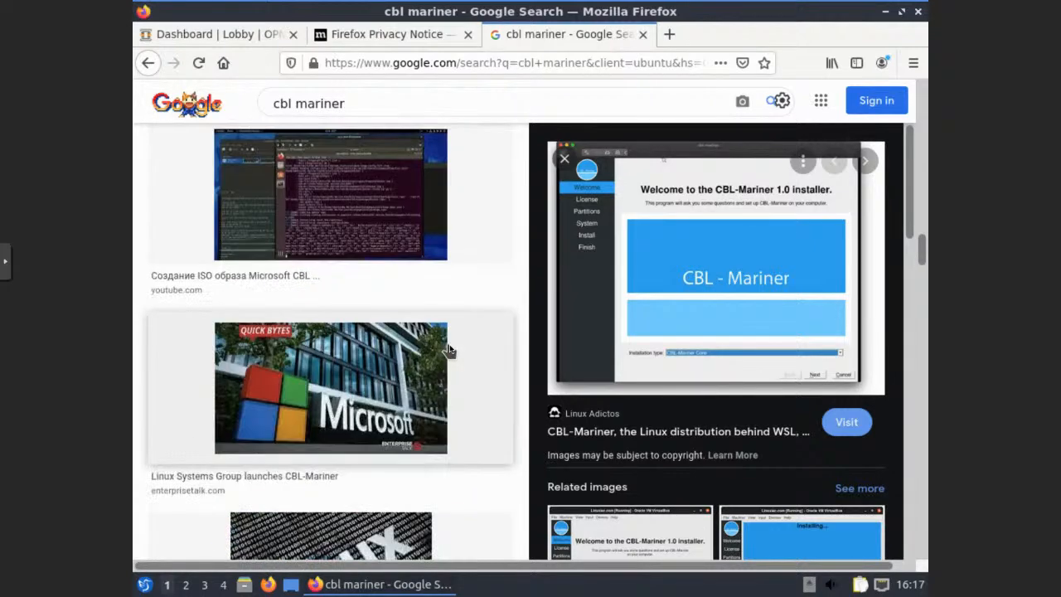
# Return to the web results and open the InfoQ story about CBL-Mariner
pyautogui.click(148, 63)
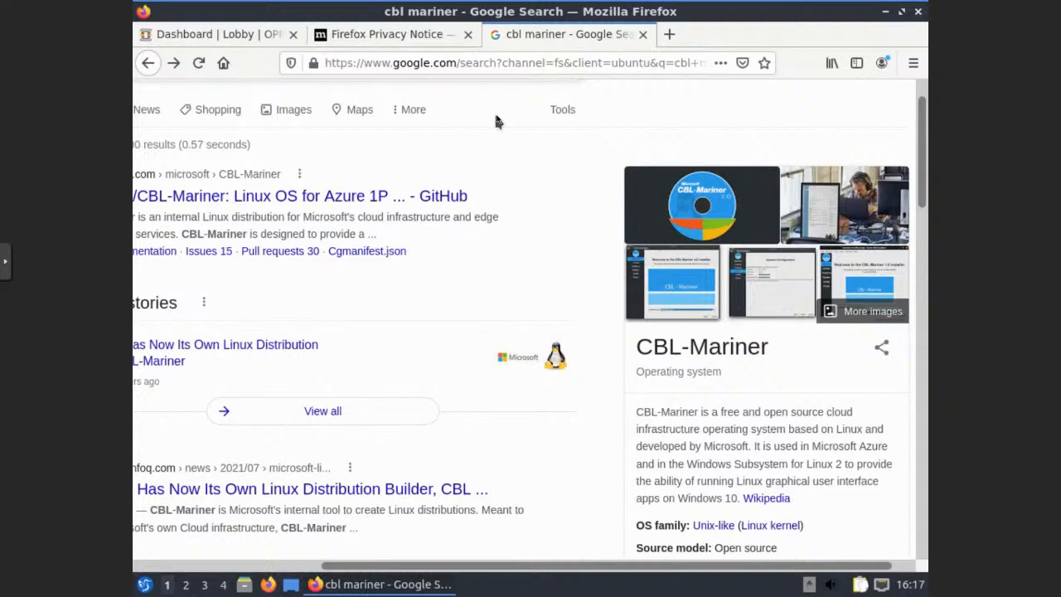
pyautogui.click(213, 565)
pyautogui.scroll(1, 261, 297)
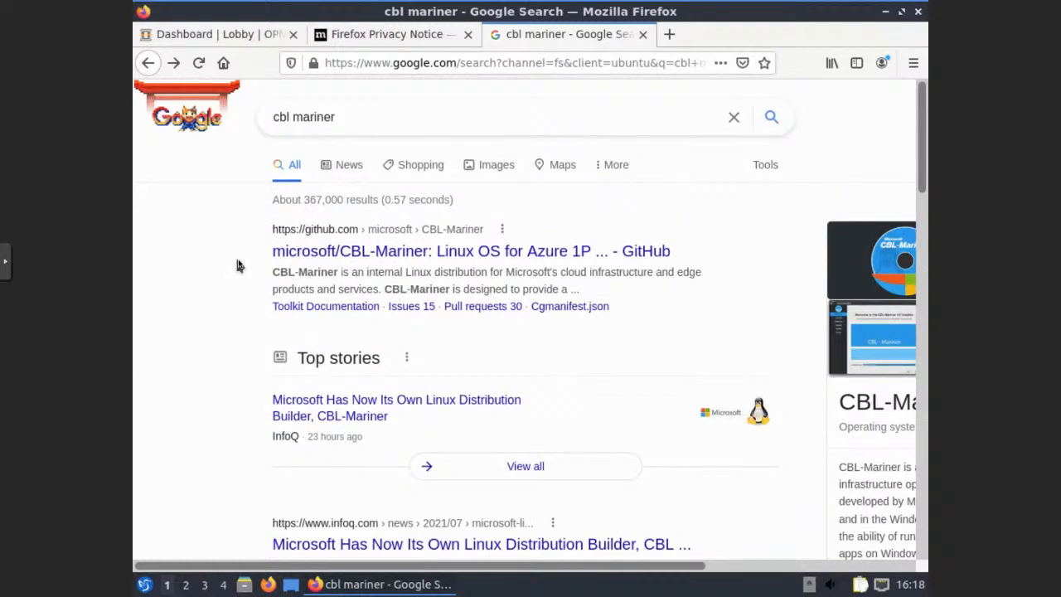
pyautogui.click(317, 406)
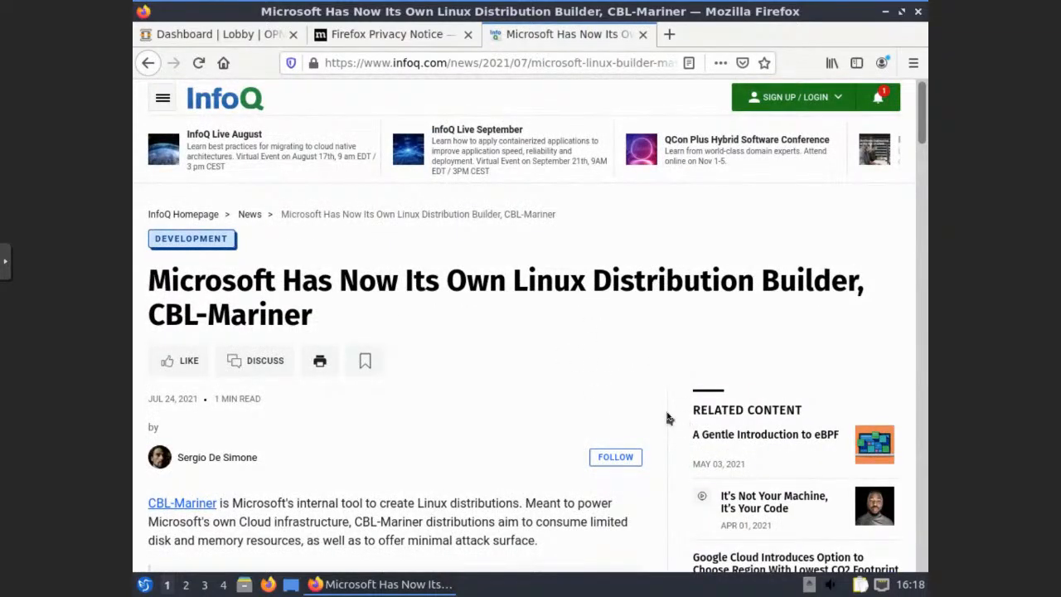
# Scroll through the InfoQ CBL-Mariner article, select 'SPEC files', and return to the top
pyautogui.scroll(-2, 664, 416)
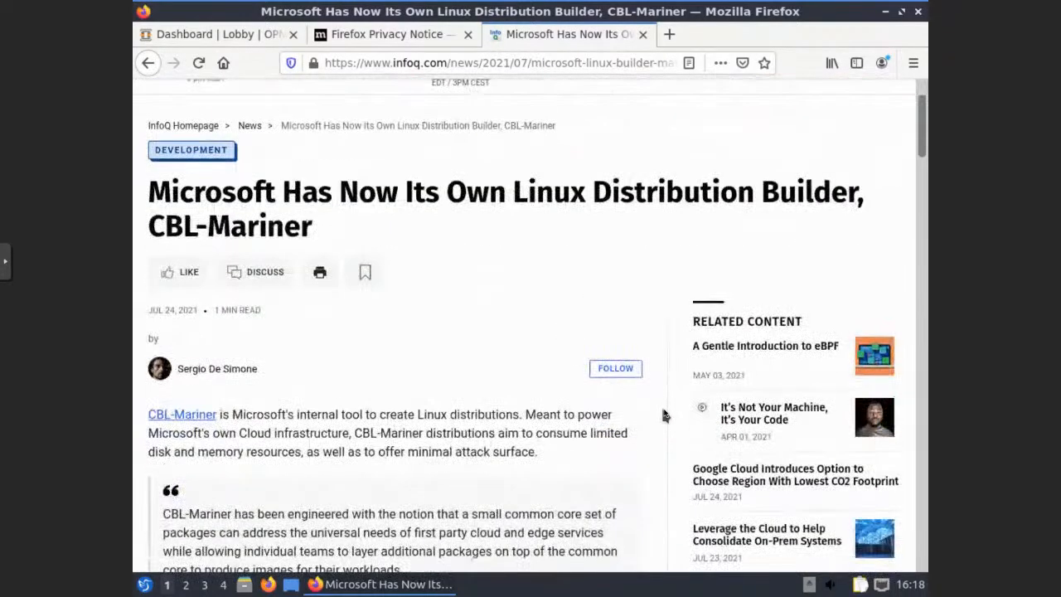
pyautogui.scroll(-5, 663, 415)
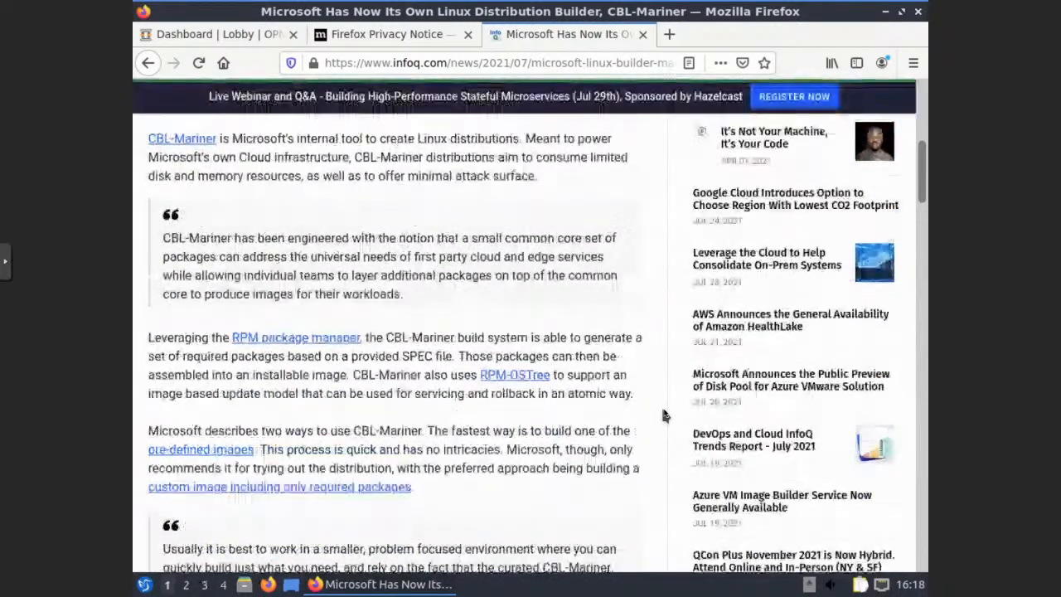
pyautogui.scroll(-3, 663, 415)
pyautogui.scroll(-3, 663, 415)
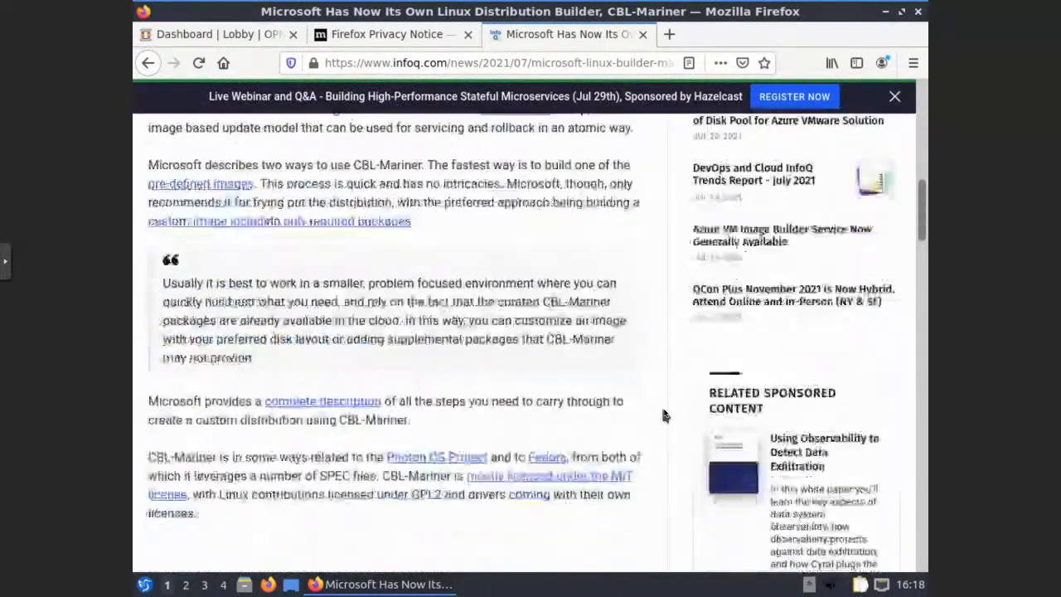
pyautogui.scroll(-2, 663, 415)
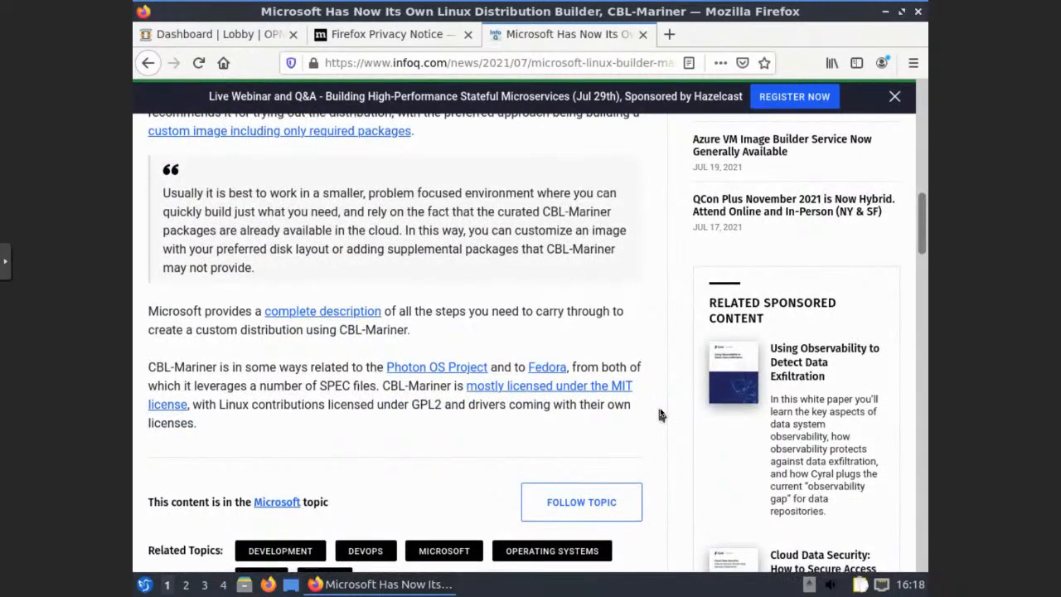
pyautogui.scroll(-2, 660, 415)
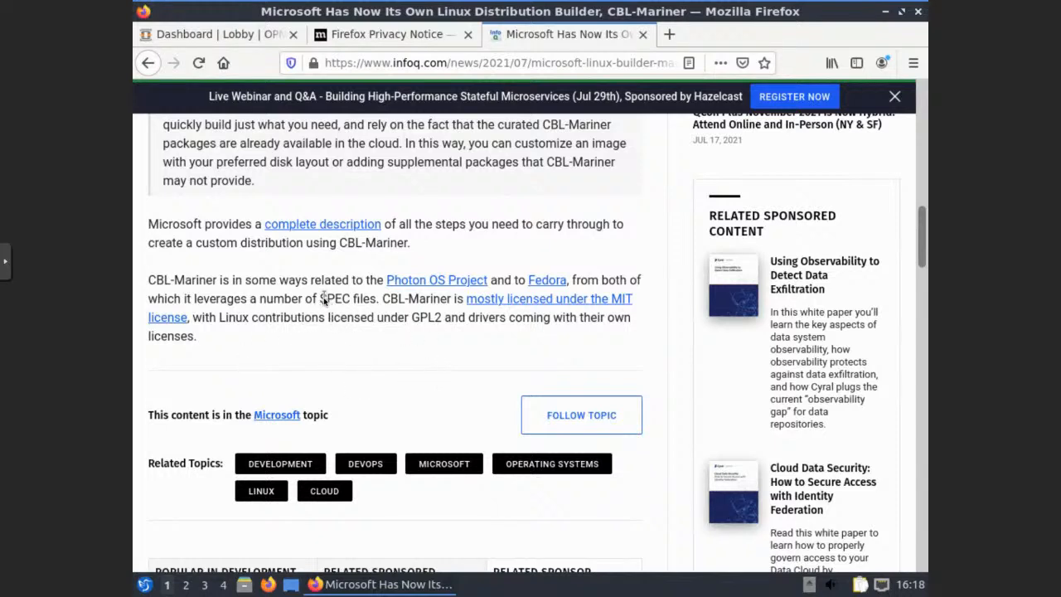
pyautogui.moveTo(320, 300); pyautogui.dragTo(377, 303)
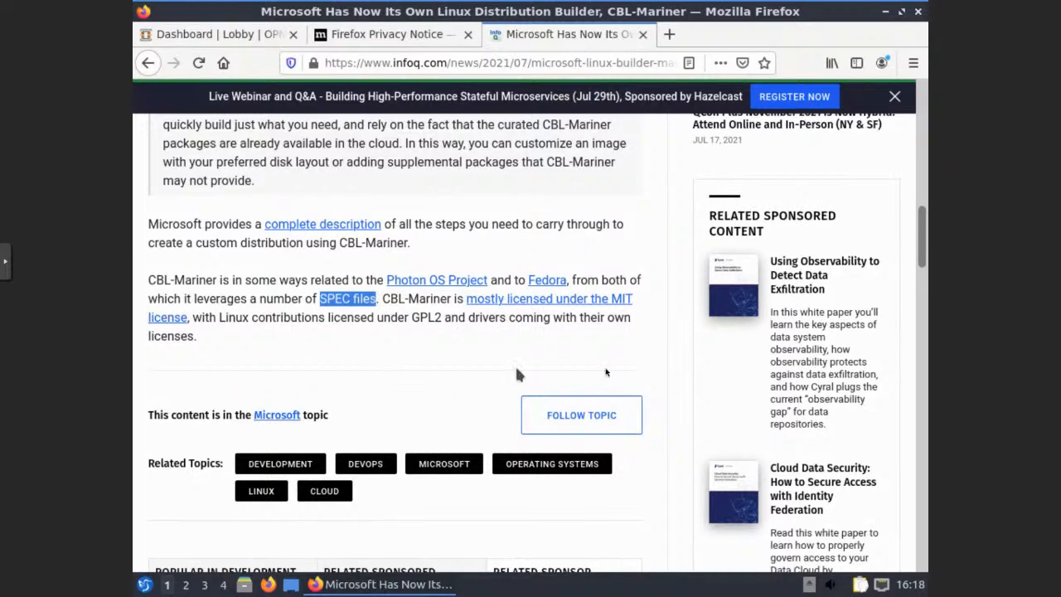
pyautogui.scroll(-3, 659, 354)
pyautogui.scroll(-5, 661, 355)
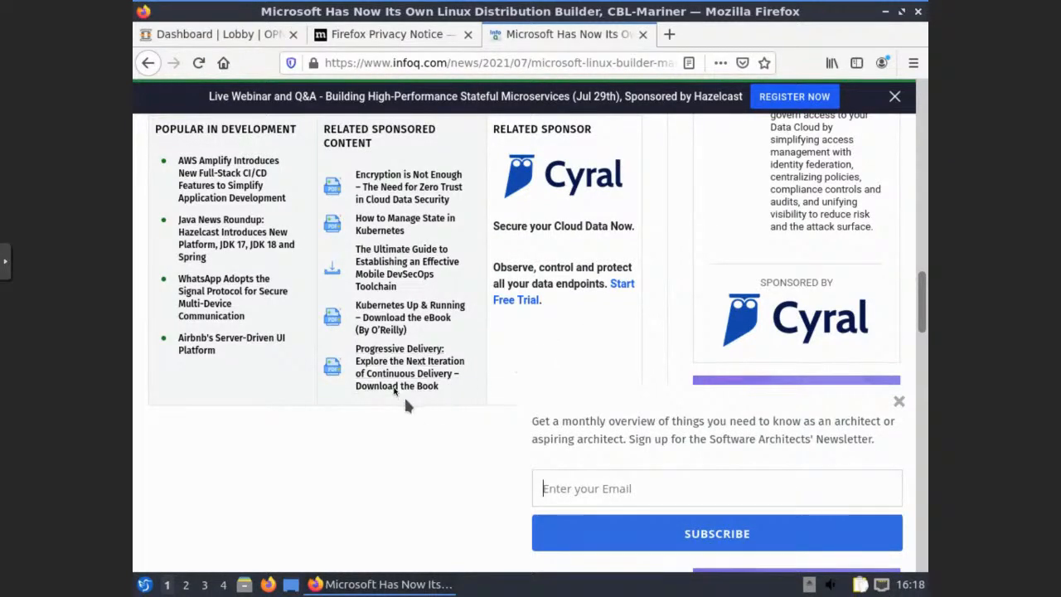
pyautogui.scroll(7, 423, 364)
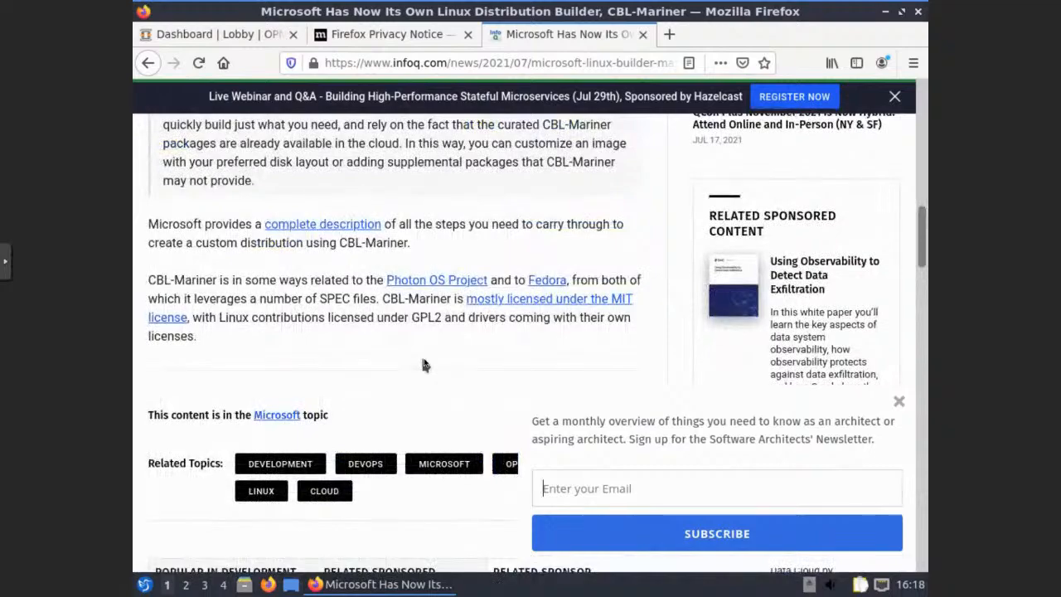
pyautogui.scroll(5, 424, 365)
pyautogui.scroll(5, 424, 362)
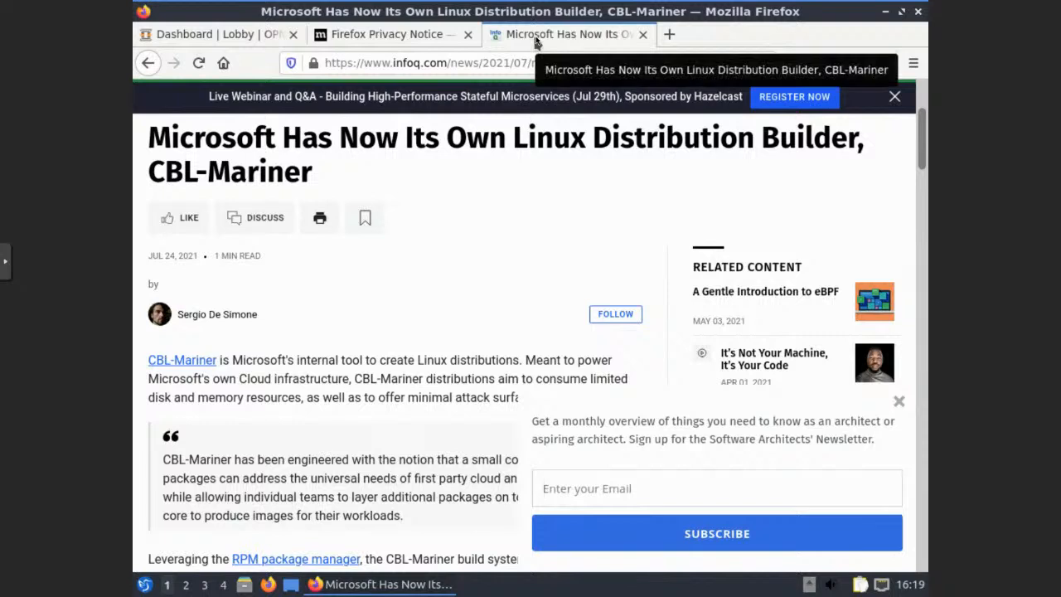
# Close the InfoQ CBL-Mariner article tab and open OPNsense's Lobby: License page
pyautogui.middleClick(585, 35)
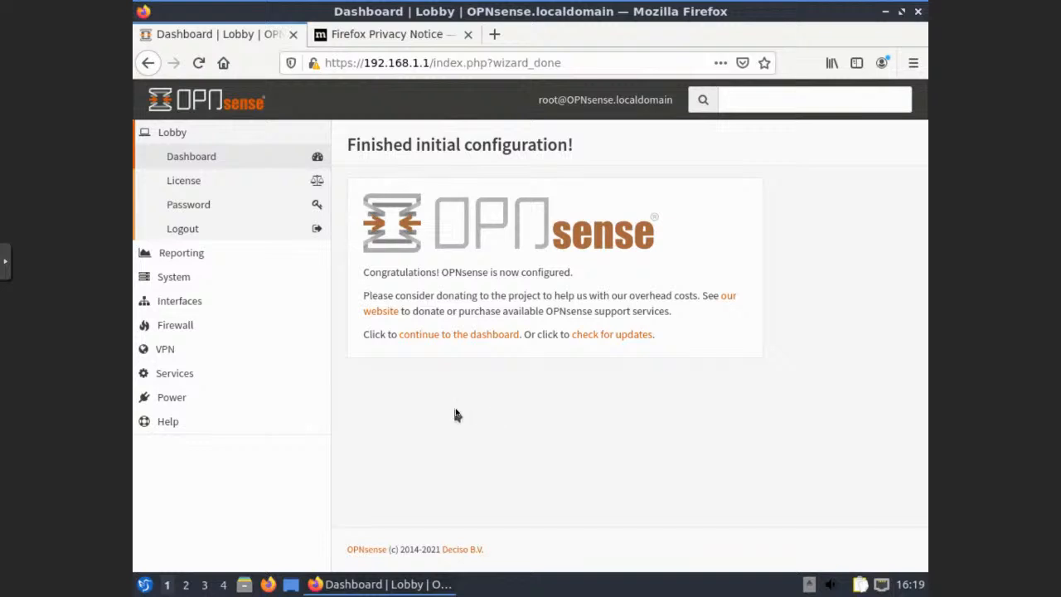
pyautogui.click(172, 188)
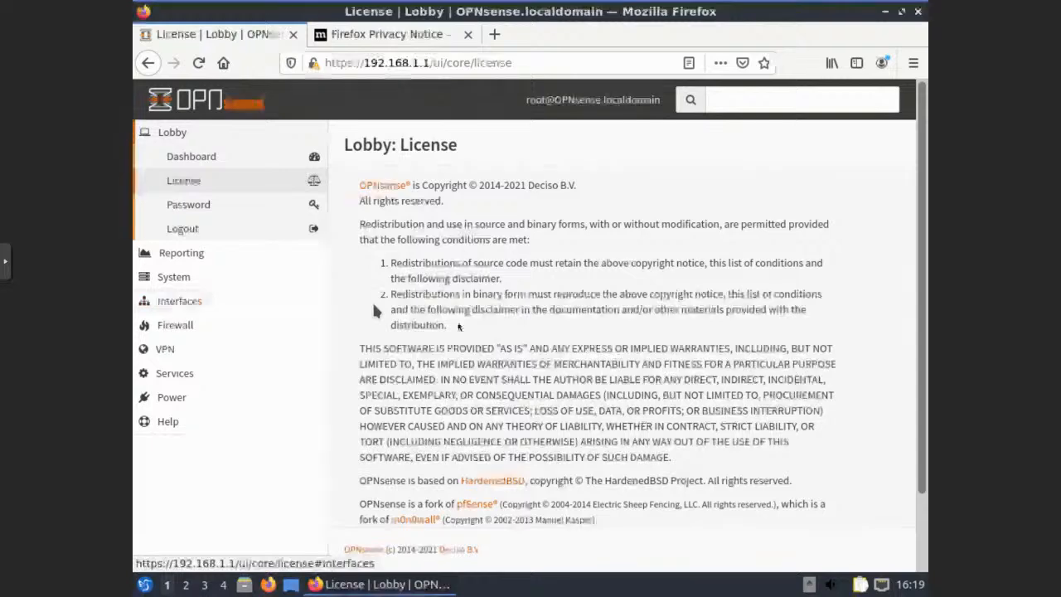
pyautogui.scroll(-2, 351, 300)
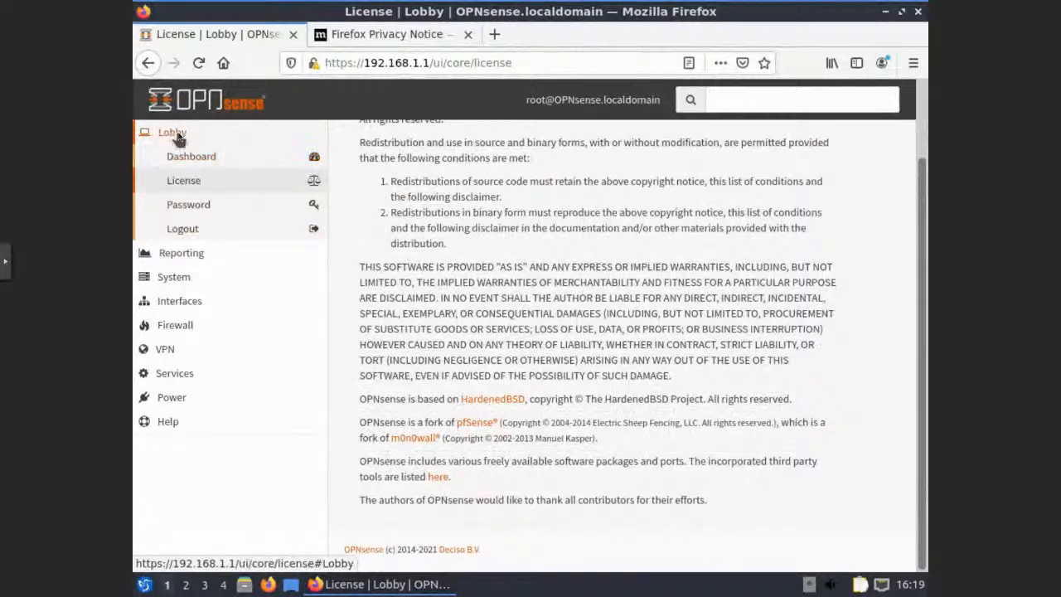
# Collapse the Lobby section and expand Reporting in the OPNsense sidebar
pyautogui.click(172, 135)
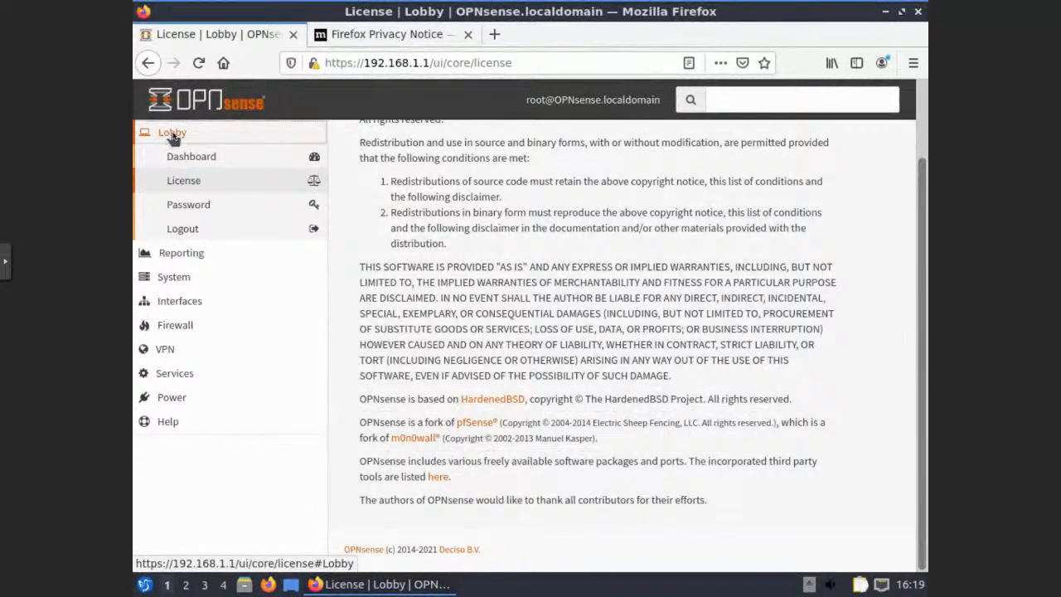
pyautogui.scroll(2, 430, 198)
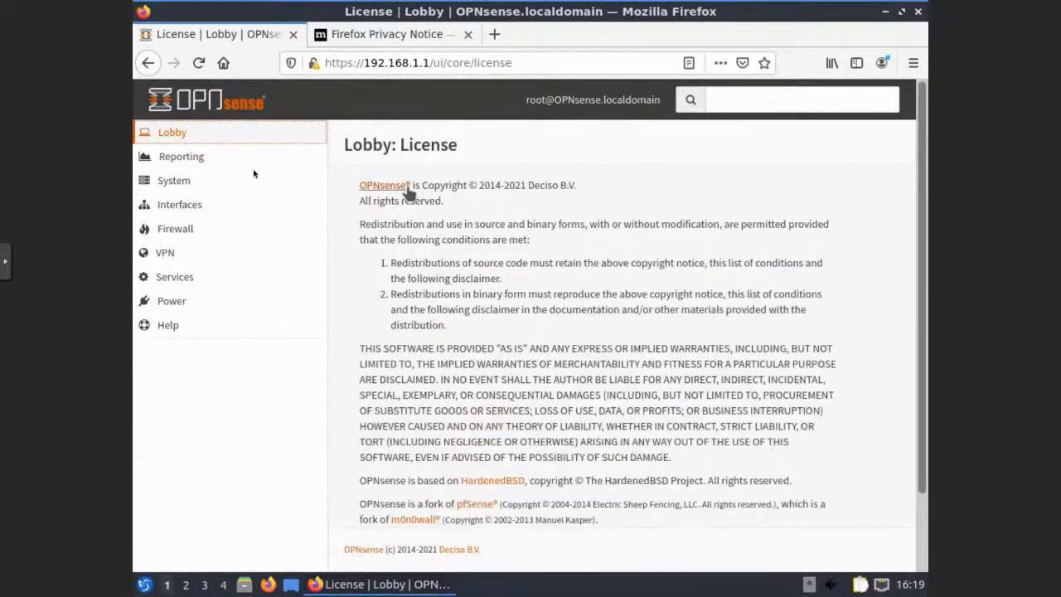
pyautogui.click(180, 159)
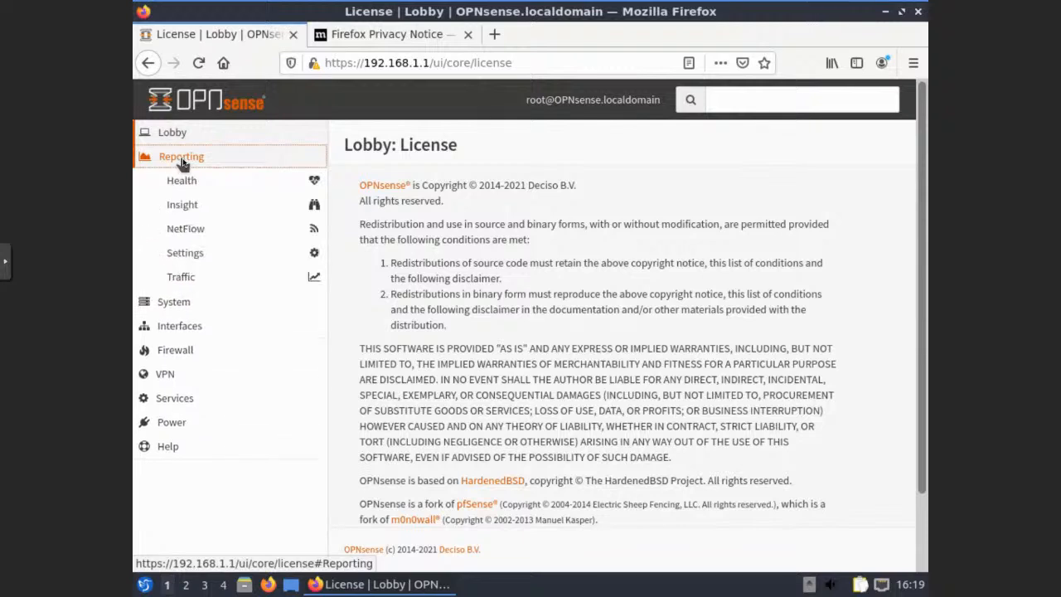
# Open the Reporting Health graphs, then the Insight report, and expand System in the sidebar
pyautogui.click(181, 184)
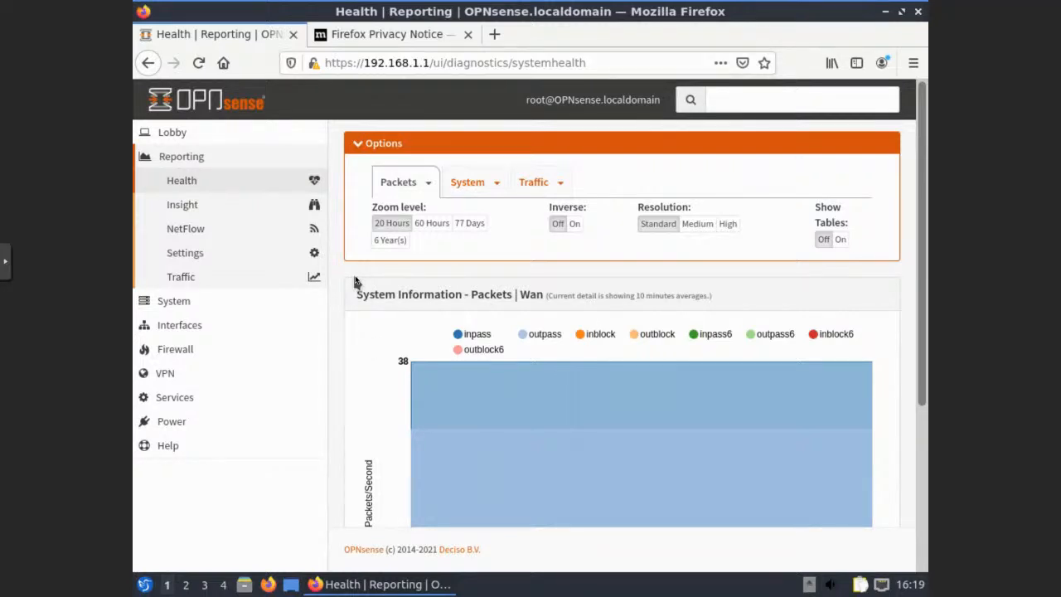
pyautogui.scroll(-5, 348, 285)
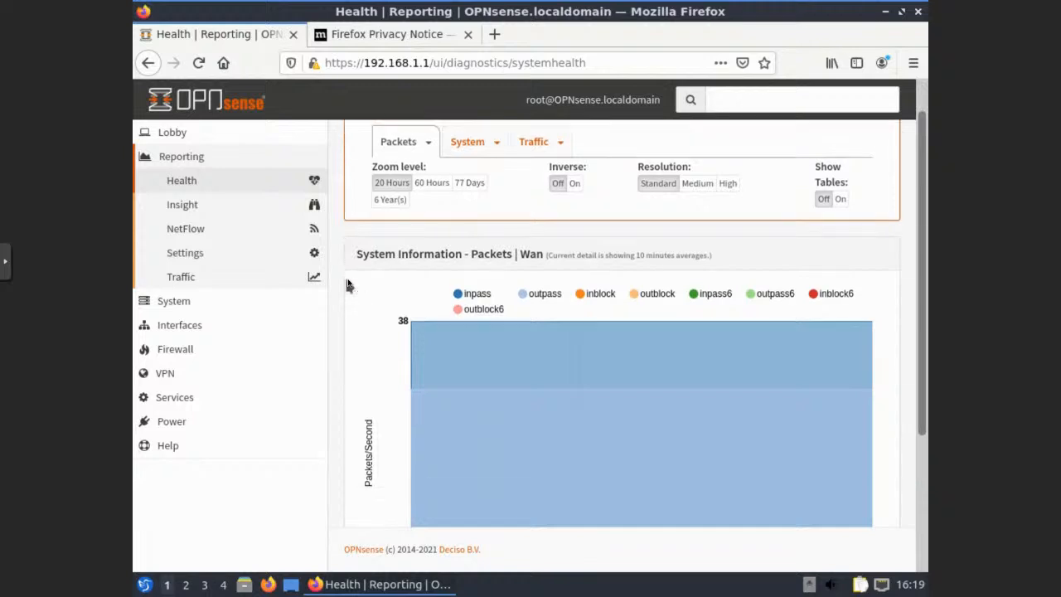
pyautogui.click(187, 210)
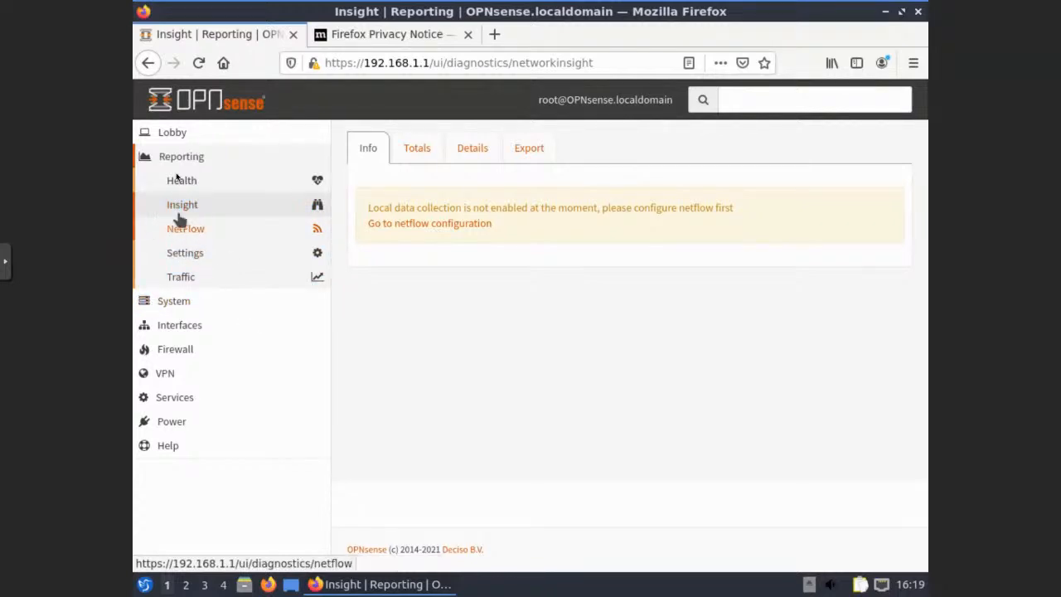
pyautogui.click(172, 160)
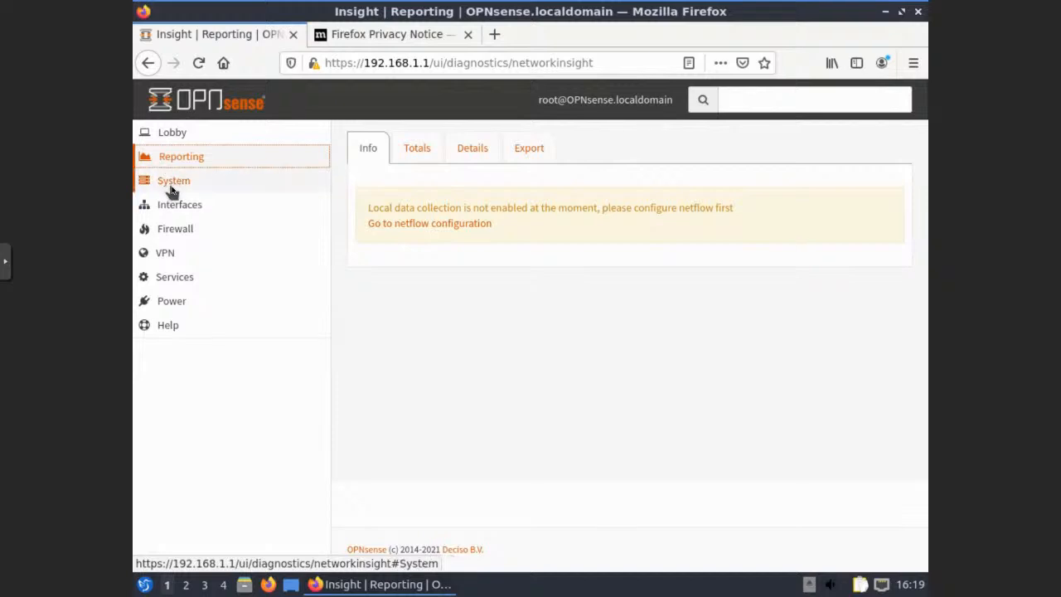
pyautogui.click(171, 189)
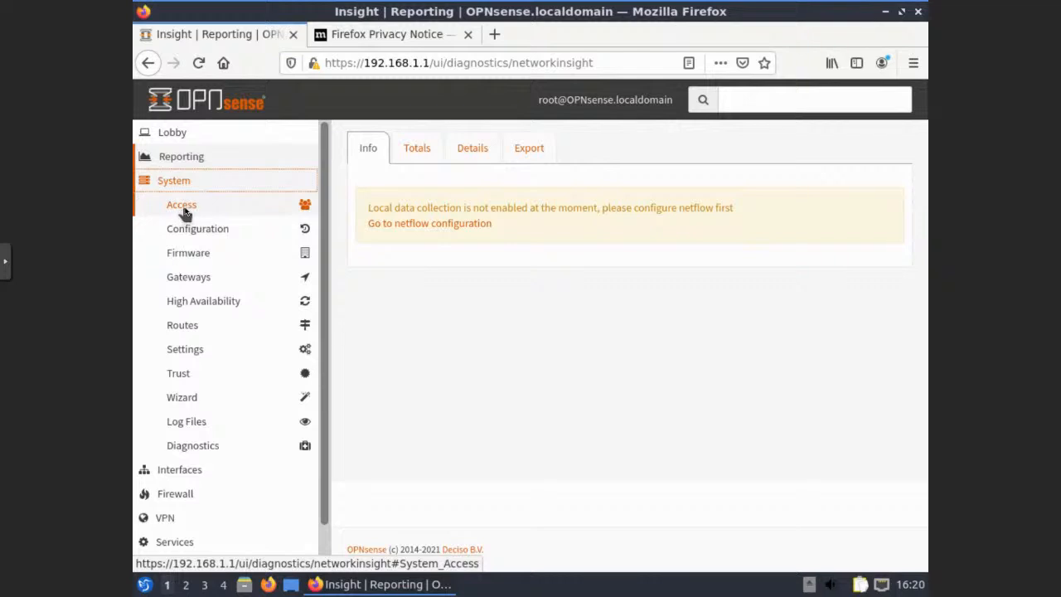
# Switch Insight to Totals, then the empty Details view, and expand Interfaces and Firewall
pyautogui.click(415, 153)
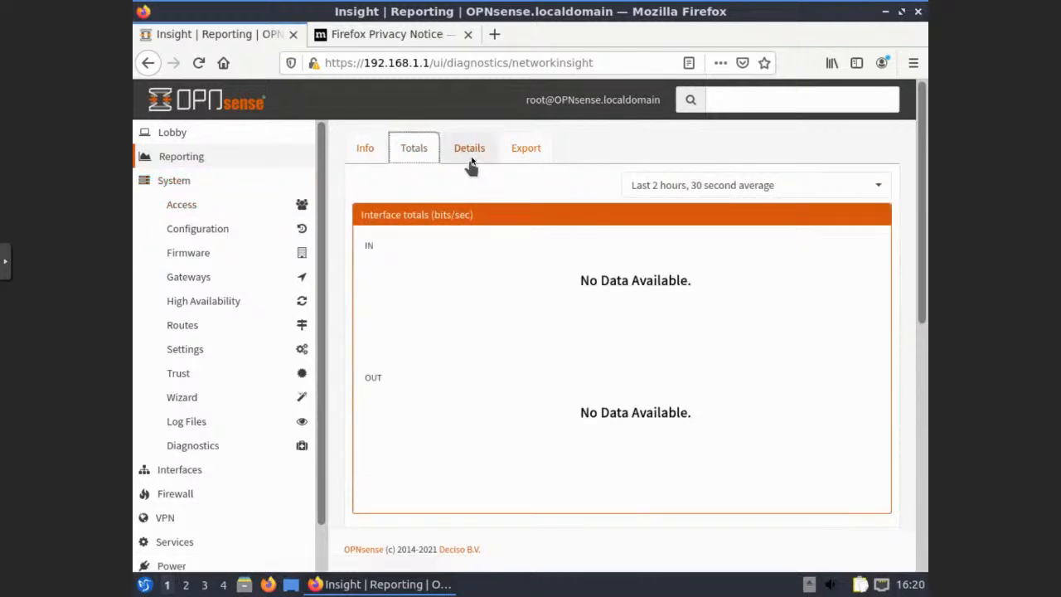
pyautogui.click(470, 158)
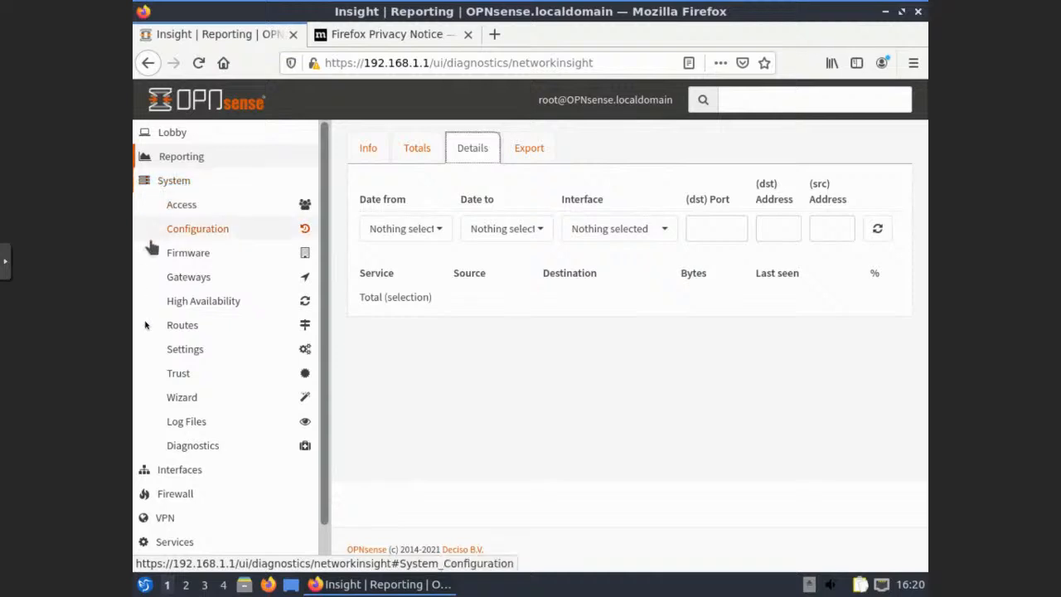
pyautogui.click(181, 469)
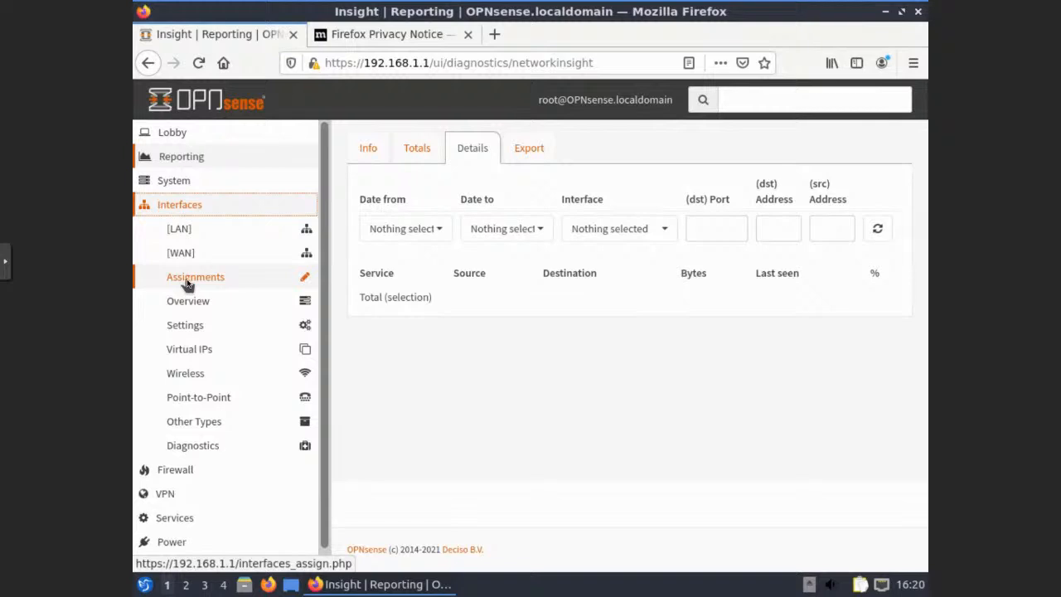
pyautogui.click(184, 470)
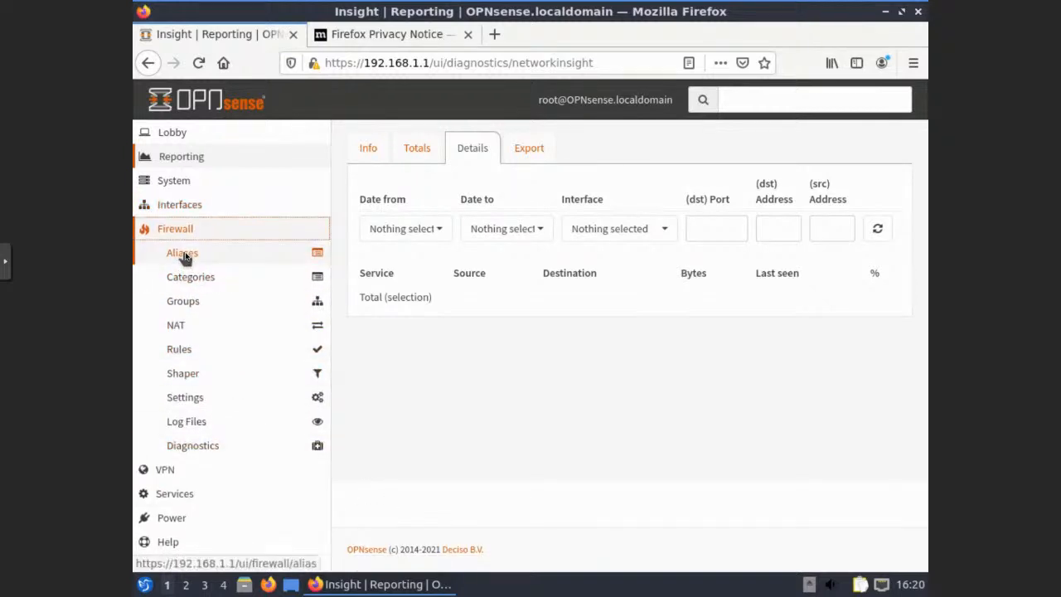
# Check Firewall Aliases, then open Firewall Categories showing 0 of 0 entries
pyautogui.click(182, 253)
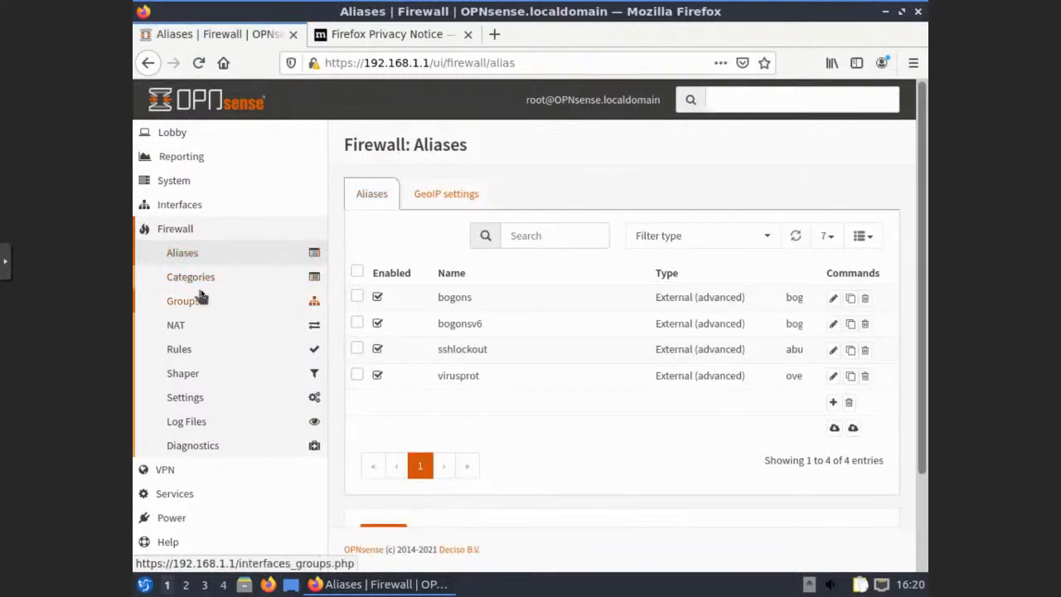
pyautogui.click(185, 280)
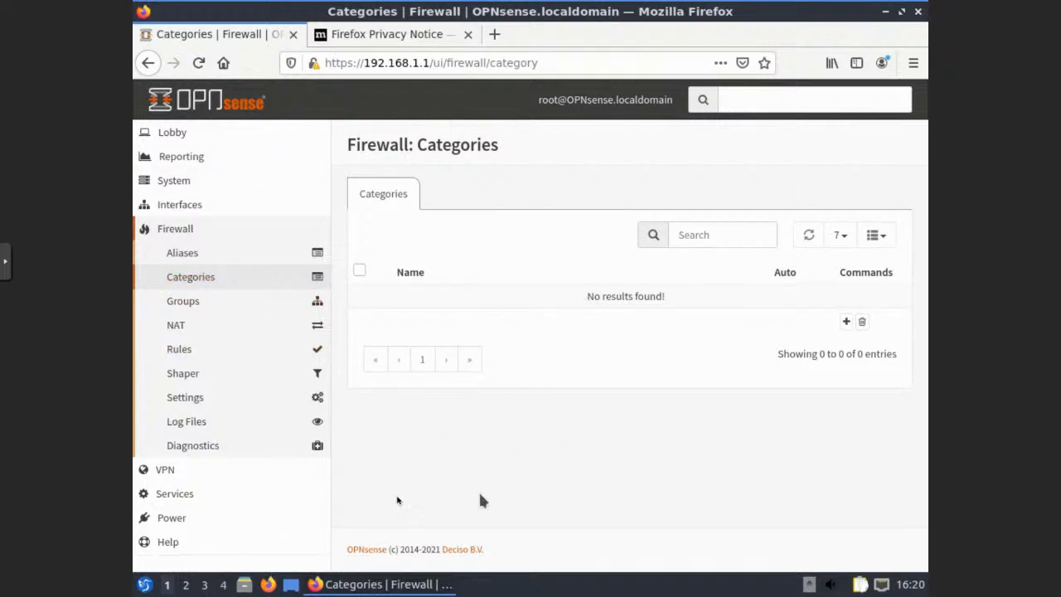
pyautogui.click(188, 351)
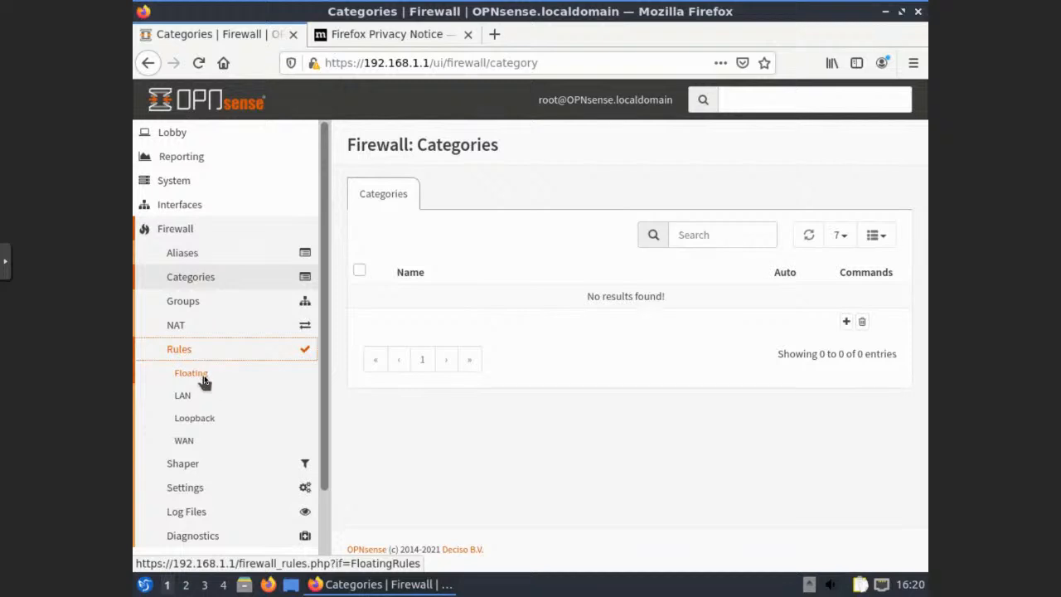
# Review the Floating, LAN and WAN firewall rules, ending on WAN with no rules defined
pyautogui.click(202, 378)
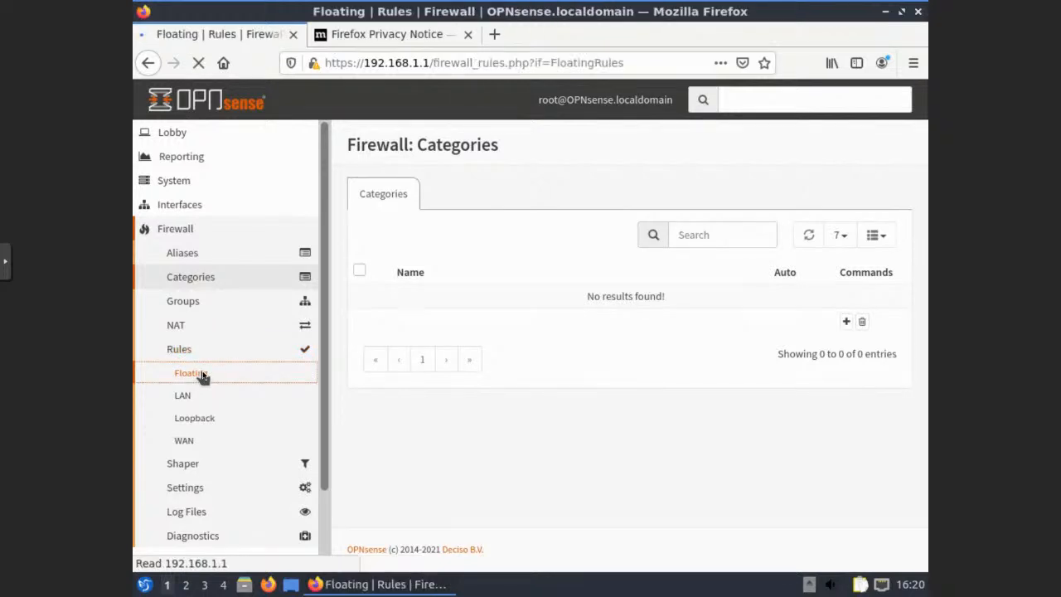
pyautogui.scroll(-2, 386, 326)
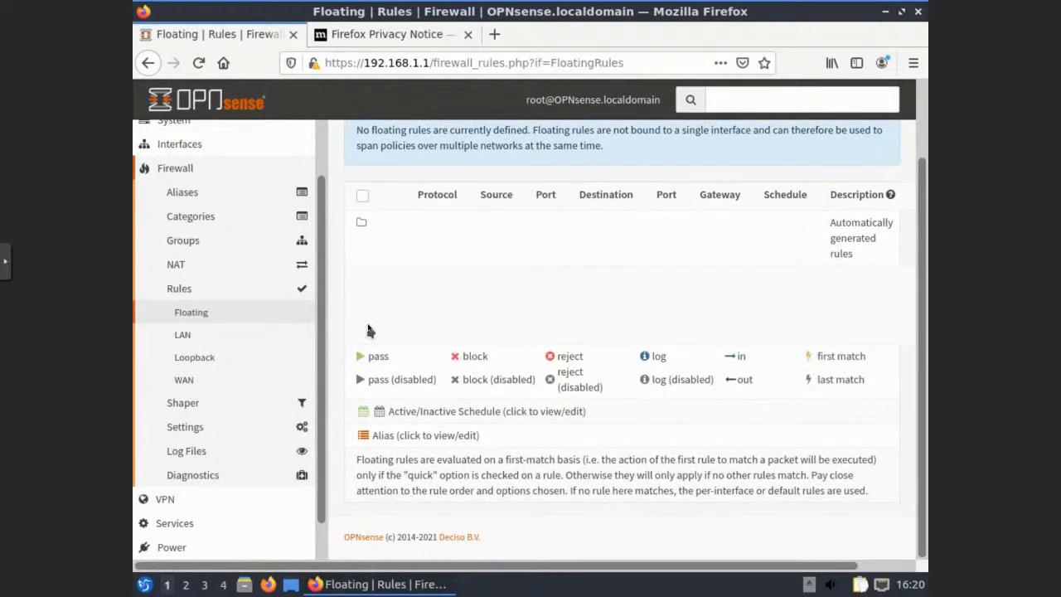
pyautogui.click(189, 337)
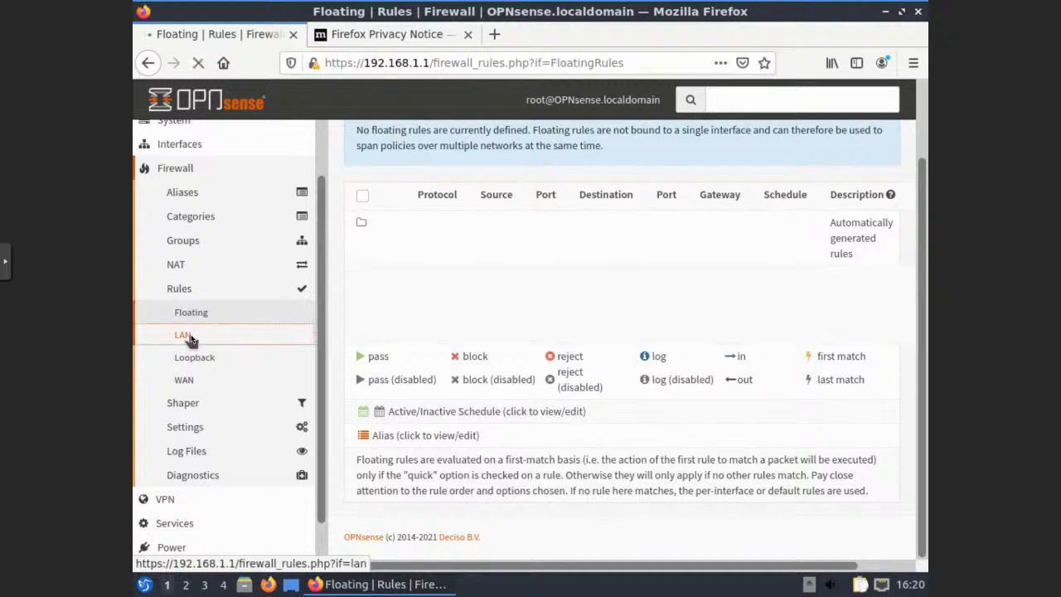
pyautogui.scroll(-2, 190, 338)
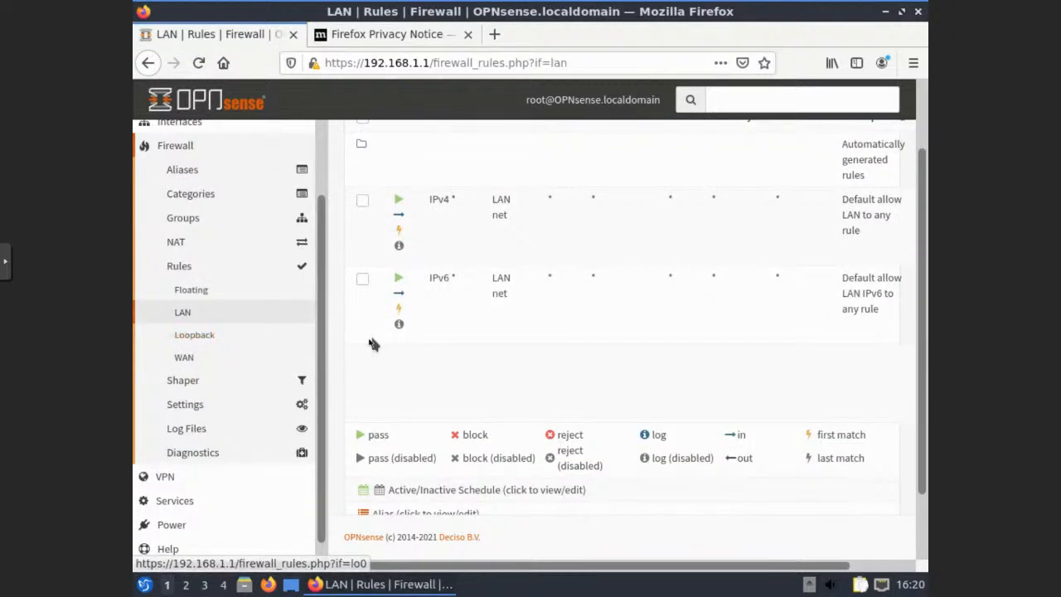
pyautogui.scroll(1, 384, 343)
pyautogui.scroll(1, 366, 340)
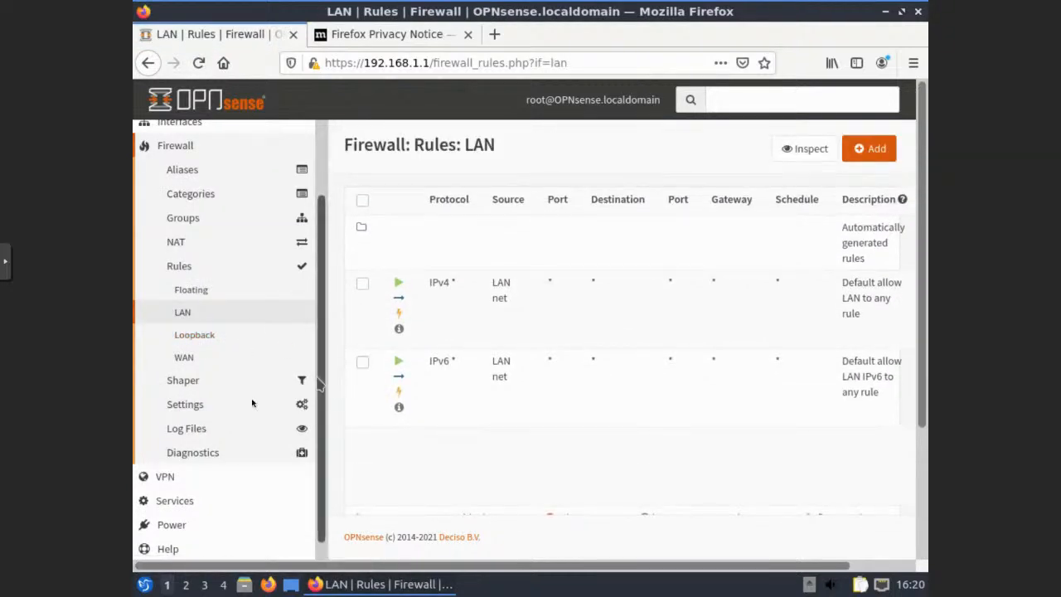
pyautogui.click(187, 359)
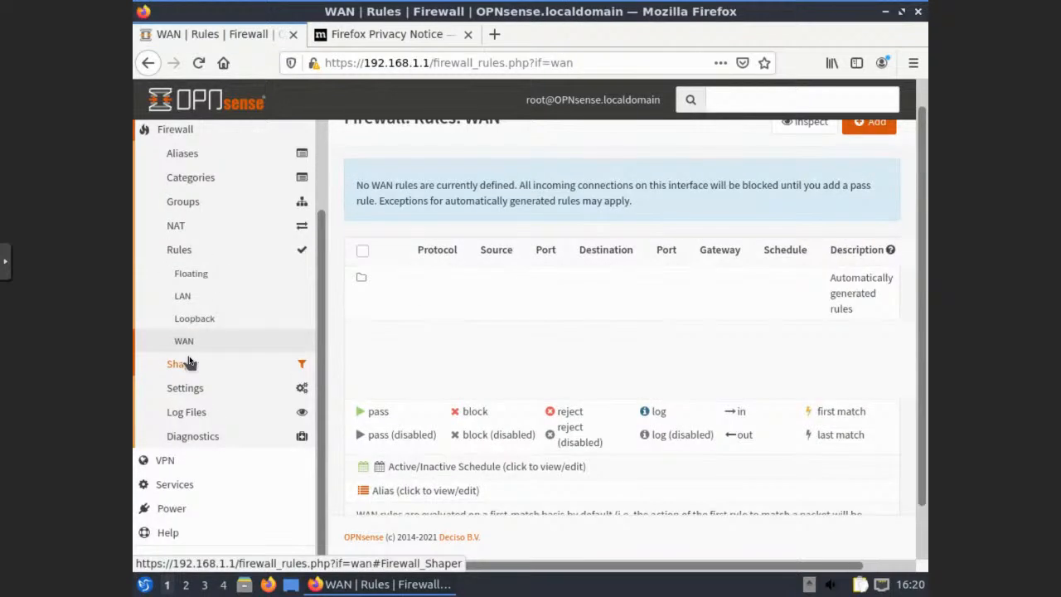
pyautogui.scroll(-1, 339, 326)
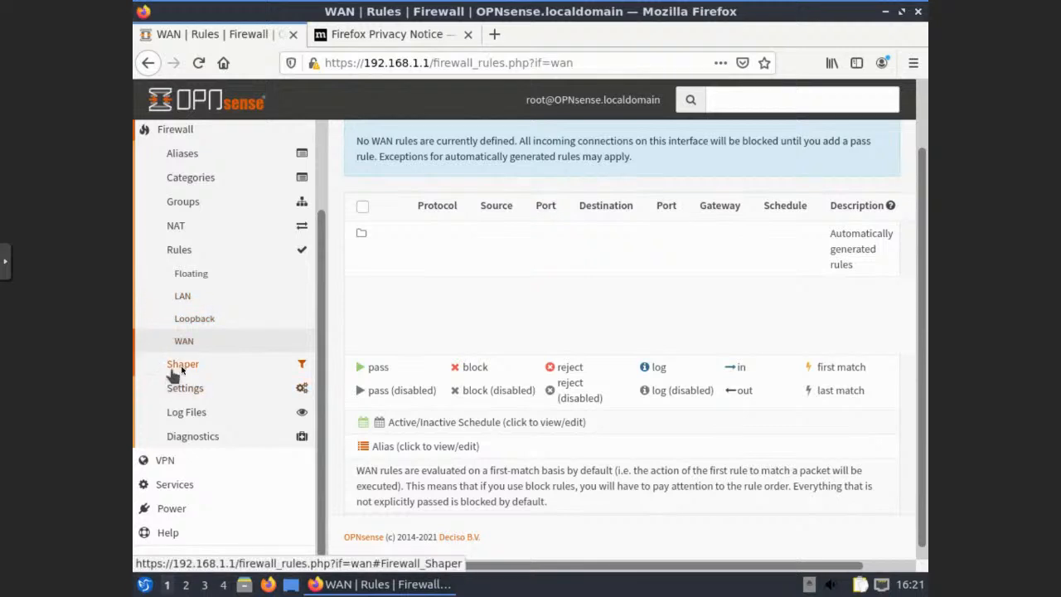
# Expand VPN, Services and Intrusion Detection to list Administration, Policy and Log File pages
pyautogui.click(166, 464)
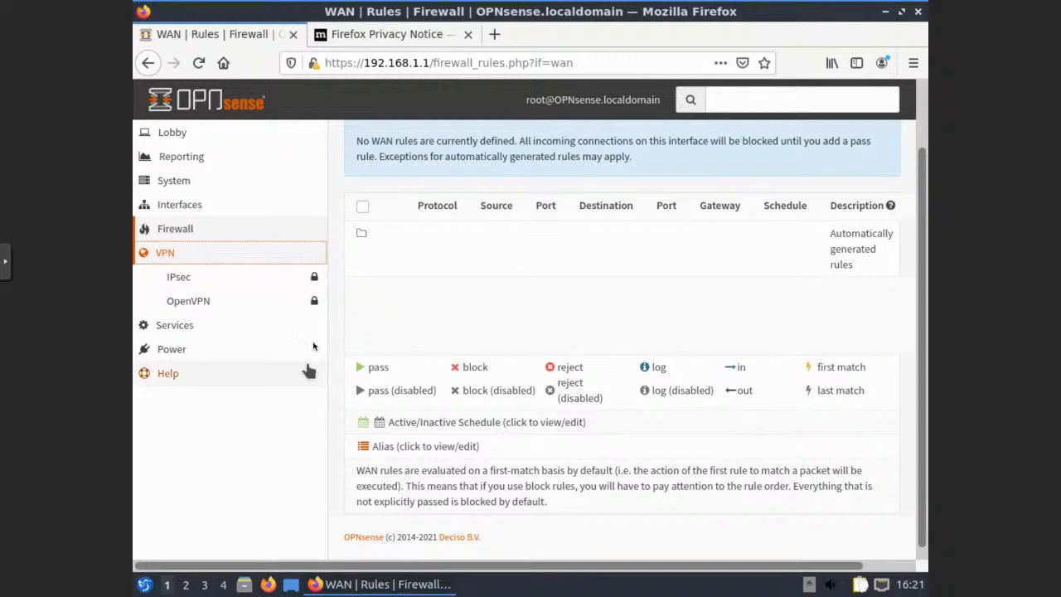
pyautogui.click(176, 328)
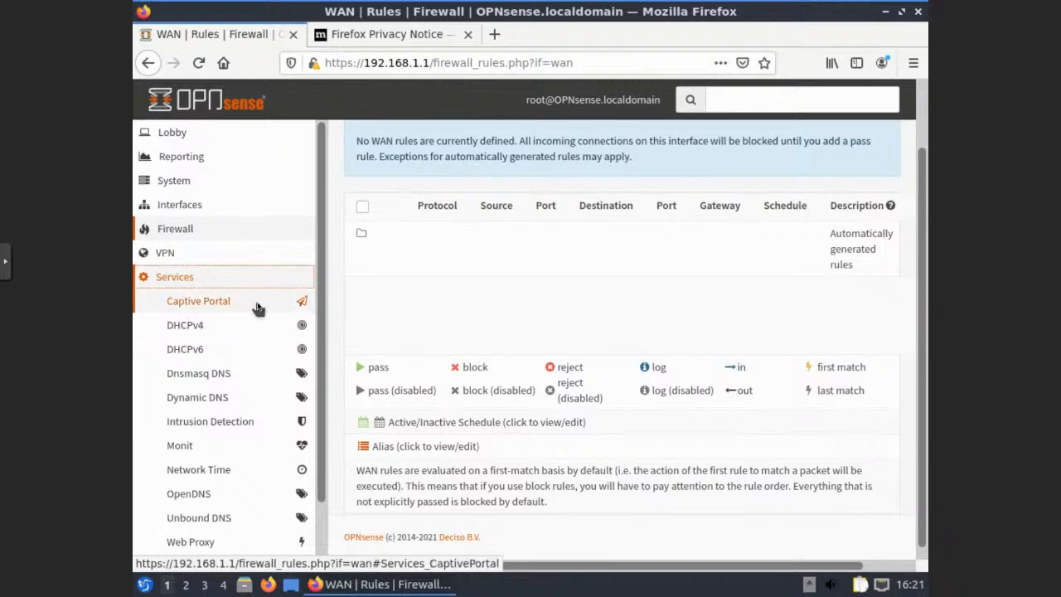
pyautogui.scroll(-1, 257, 308)
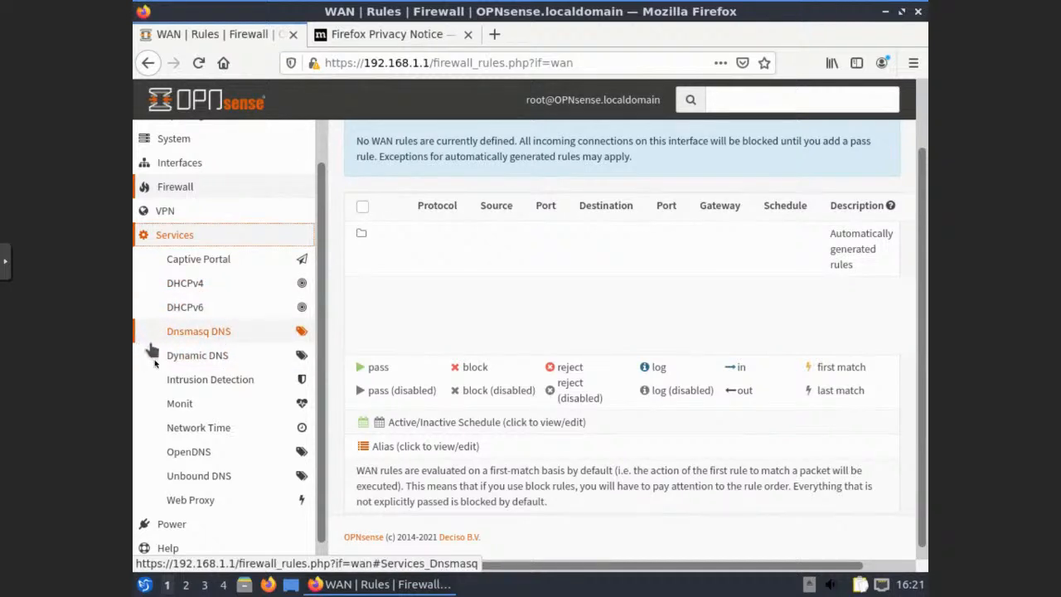
pyautogui.click(184, 382)
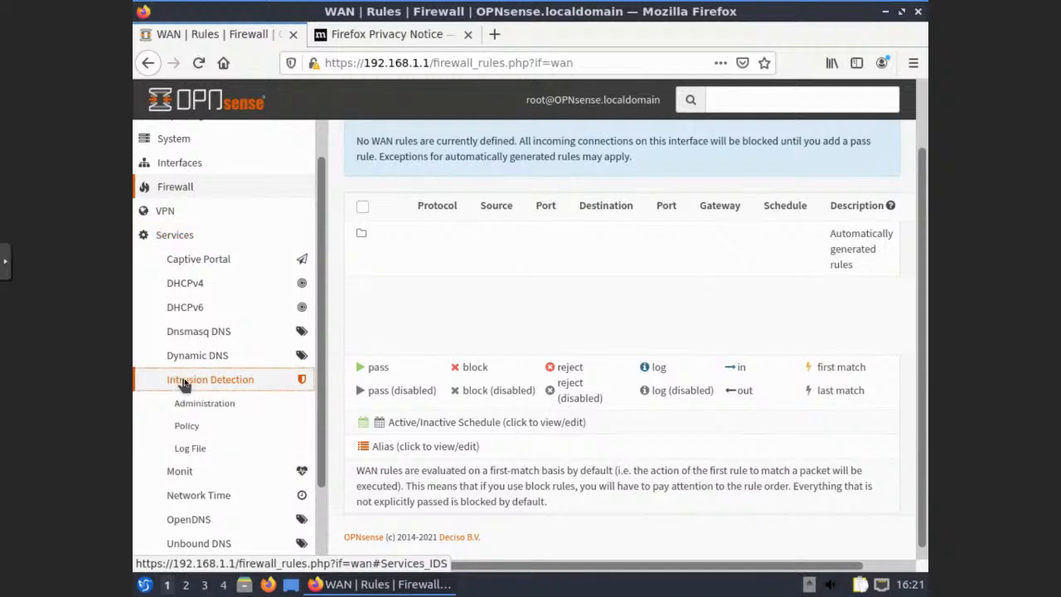
pyautogui.scroll(-2, 161, 350)
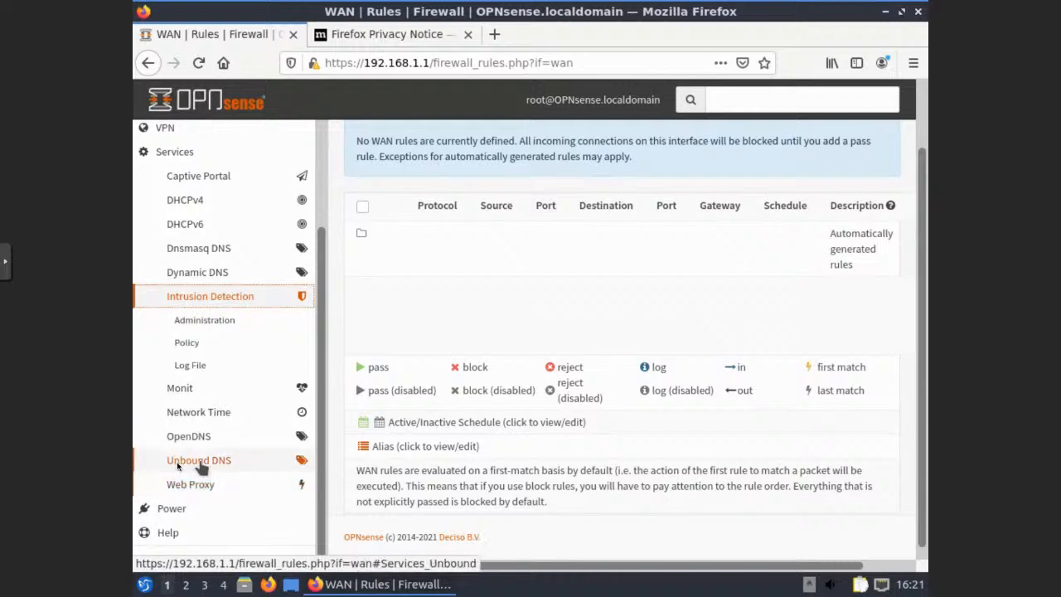
pyautogui.scroll(-1, 178, 484)
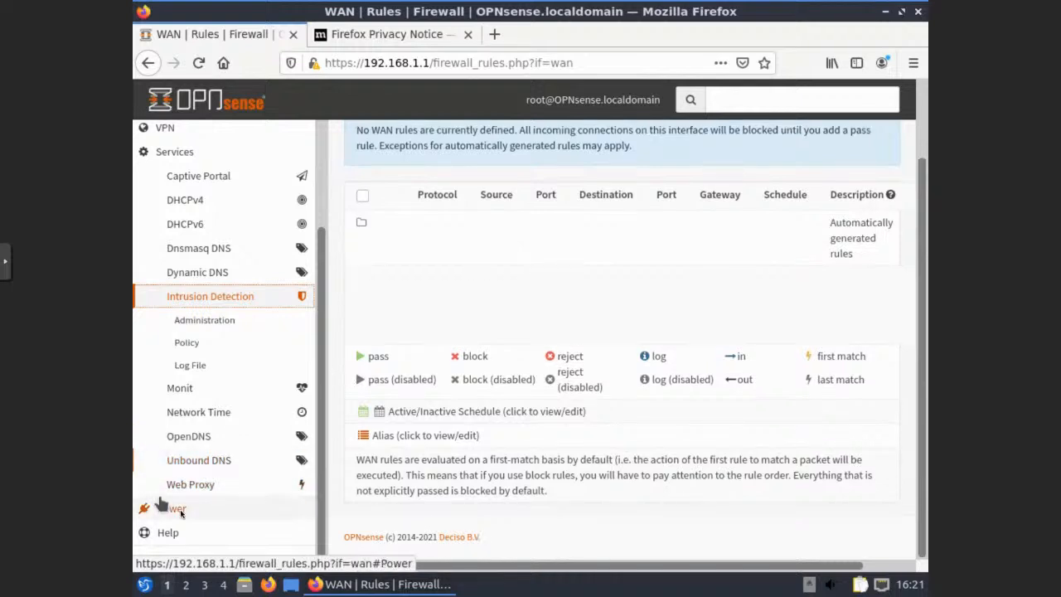
pyautogui.scroll(5, 208, 360)
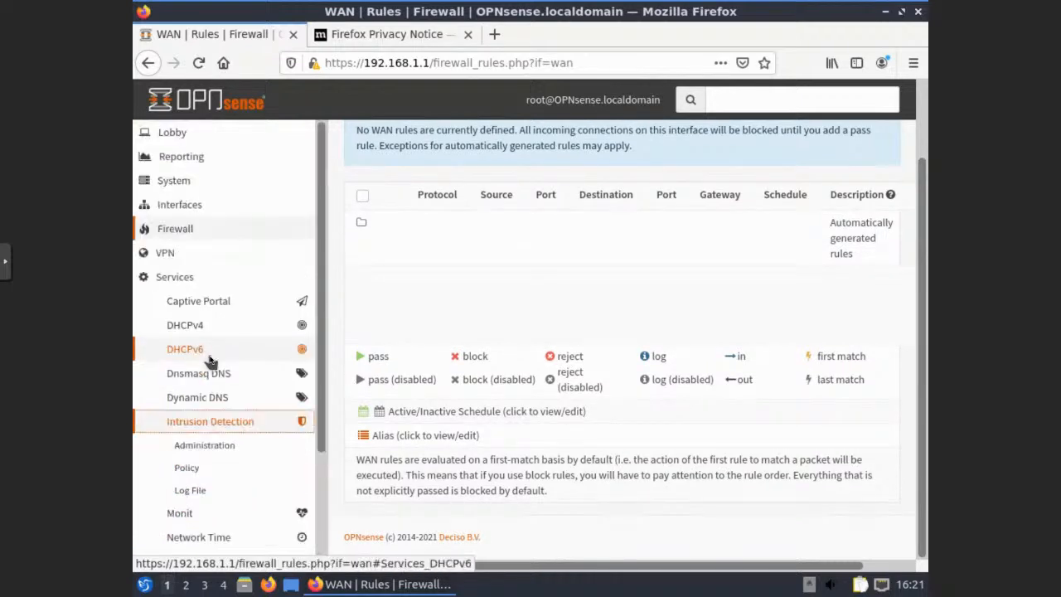
pyautogui.click(178, 279)
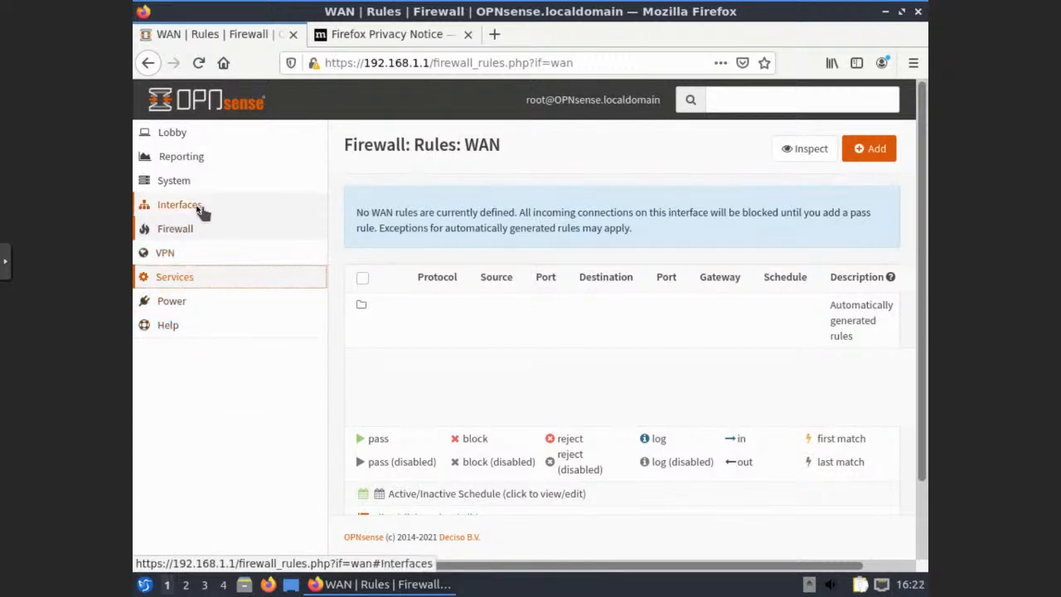
pyautogui.click(170, 184)
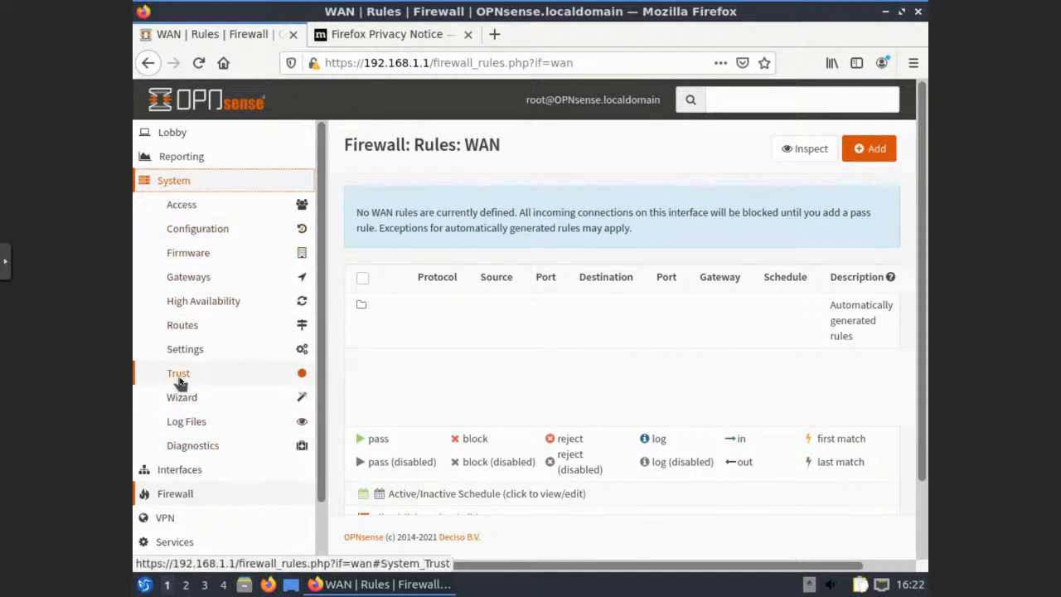
pyautogui.click(174, 184)
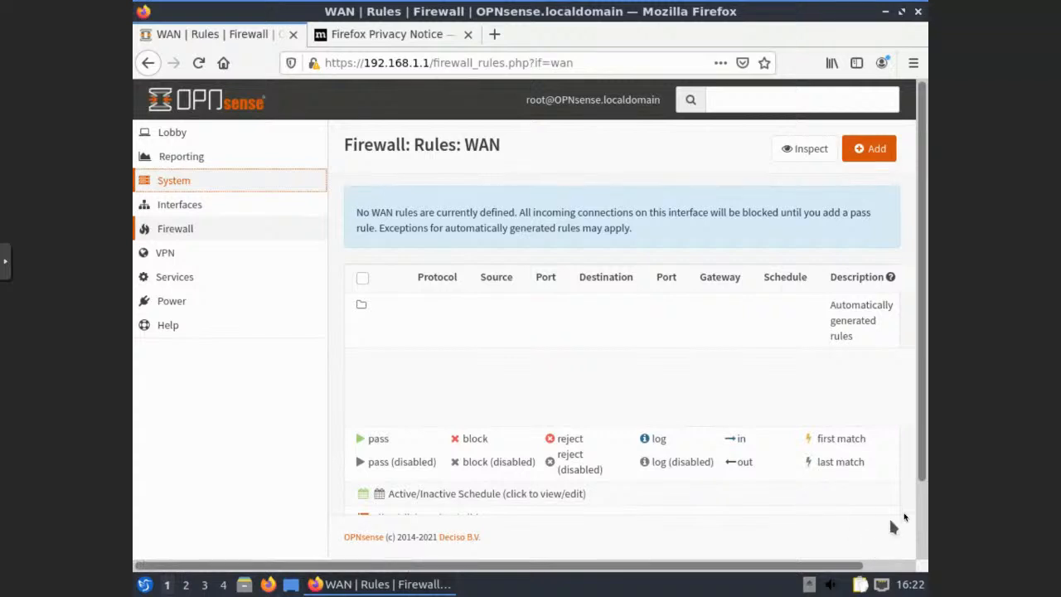
pyautogui.scroll(-3, 920, 511)
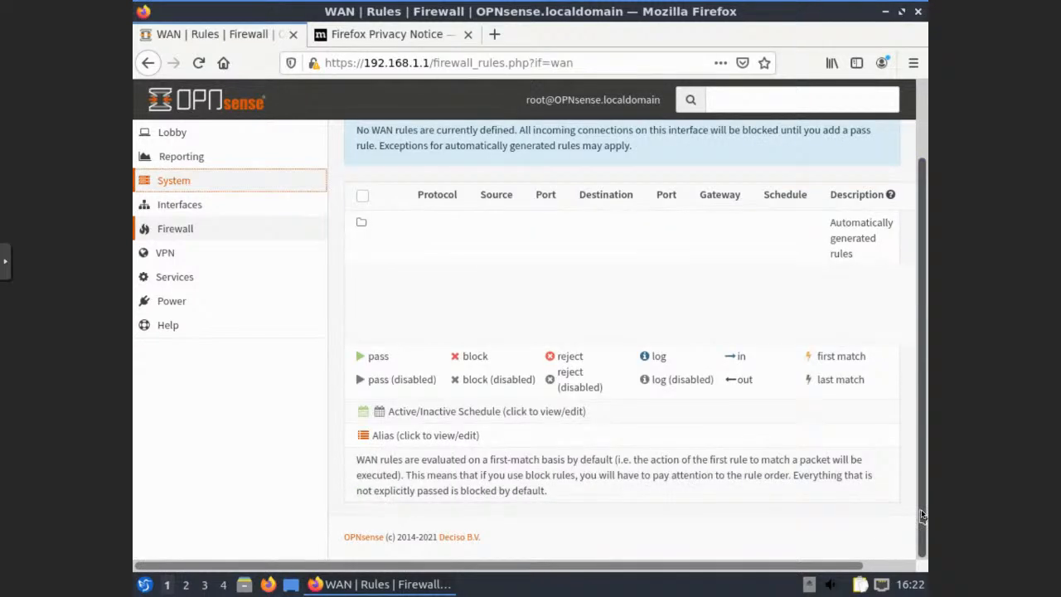
pyautogui.scroll(3, 905, 255)
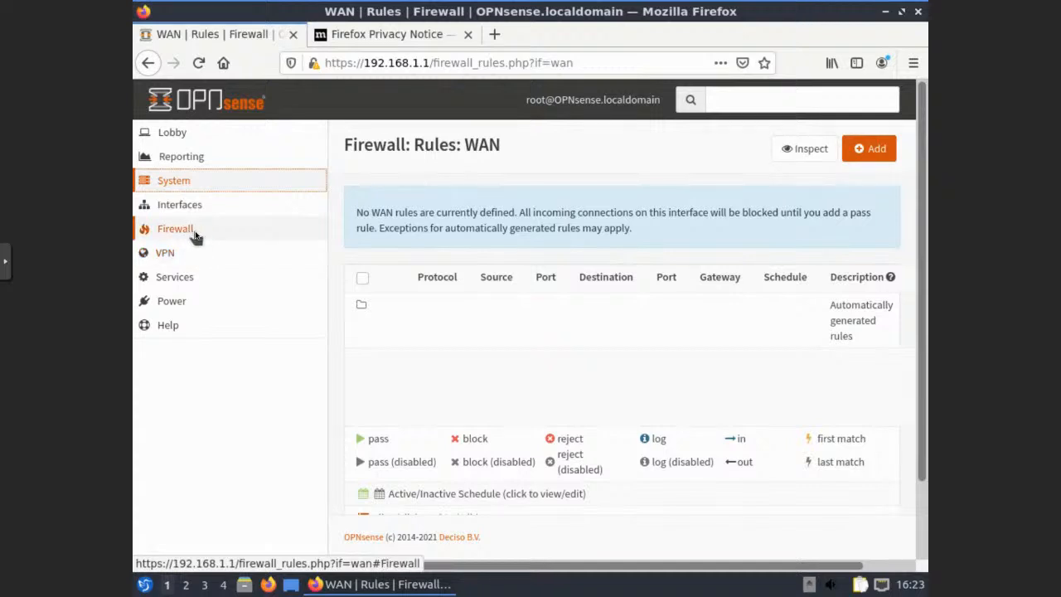
# Toggle the Firewall, Interfaces, System and Reporting menus, leaving System's admin pages expanded
pyautogui.click(194, 235)
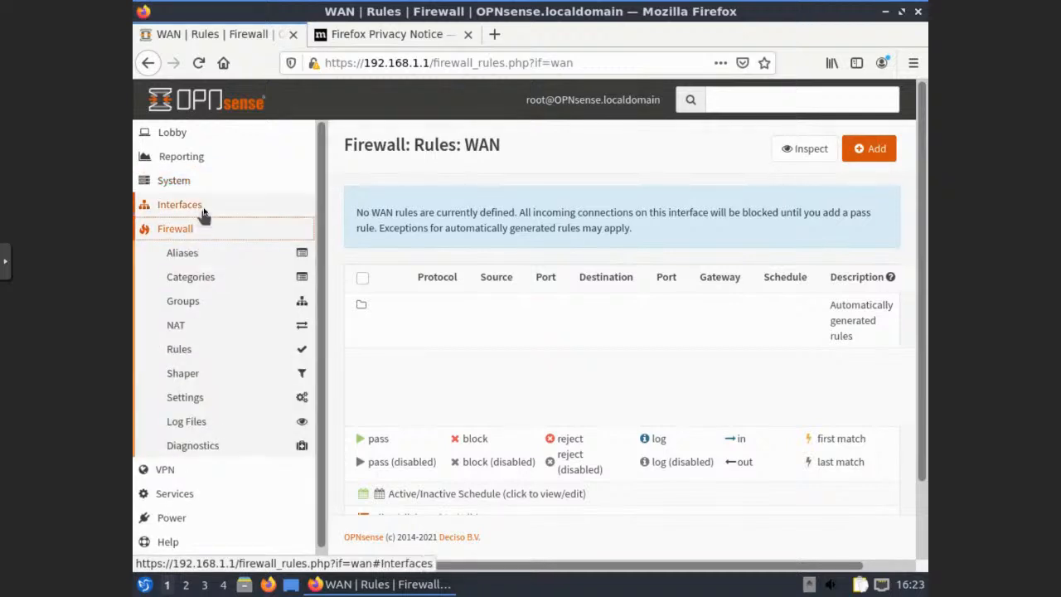
pyautogui.click(203, 211)
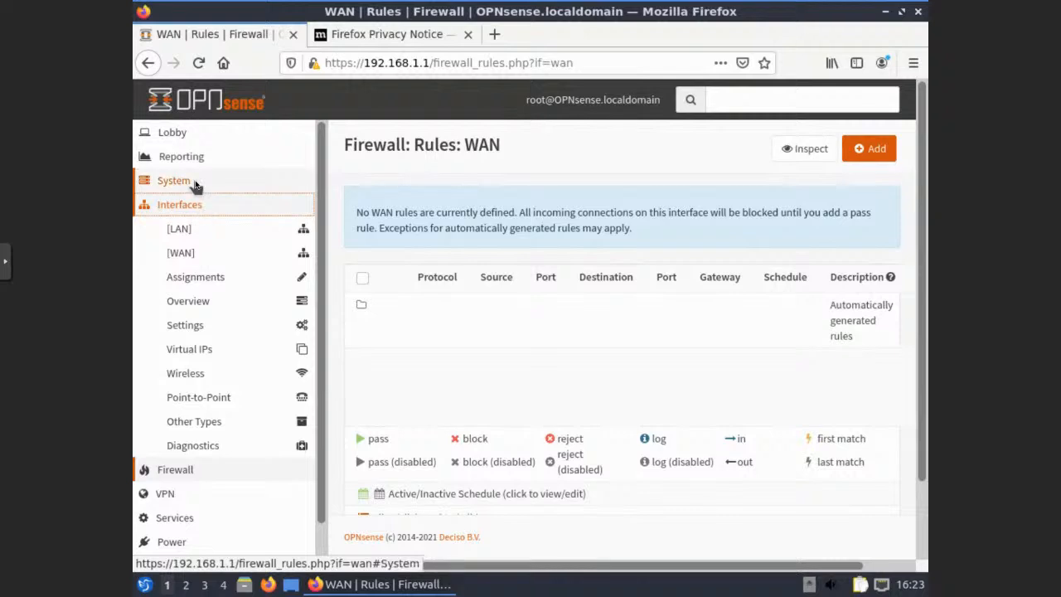
pyautogui.click(194, 184)
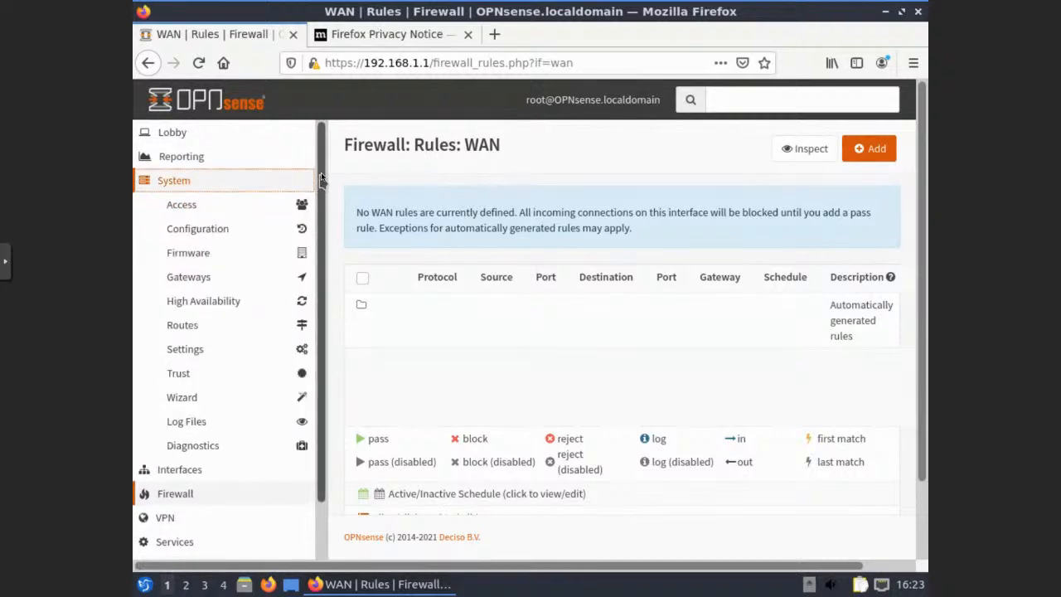
pyautogui.click(181, 156)
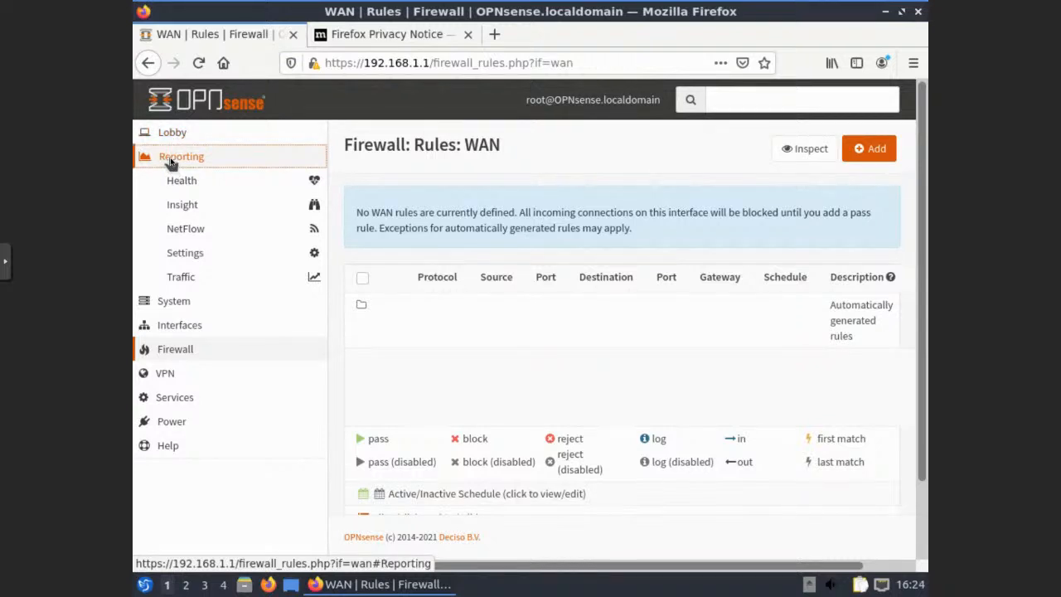
pyautogui.click(170, 159)
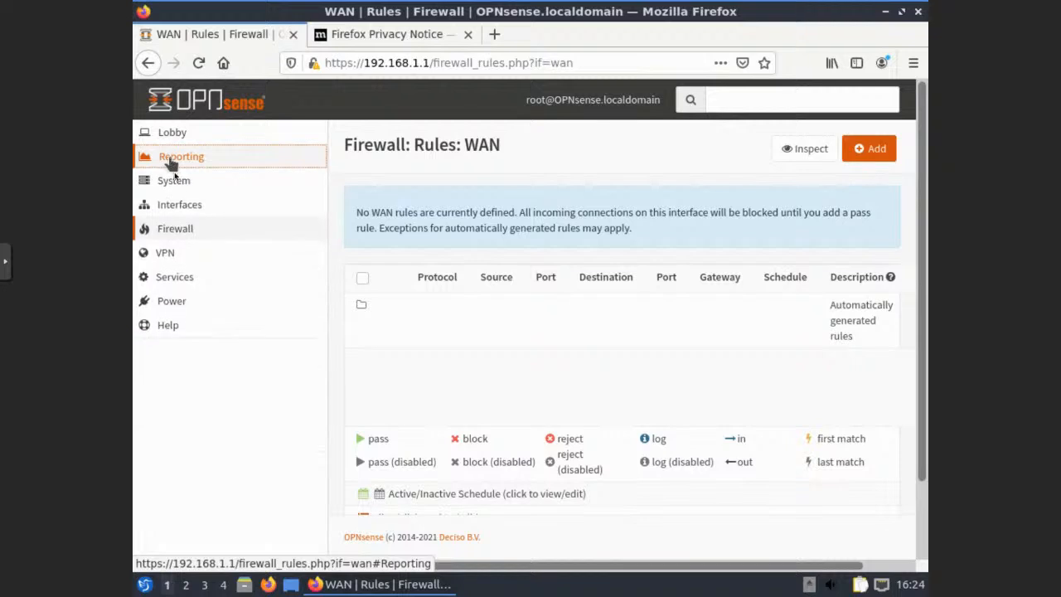
pyautogui.click(173, 183)
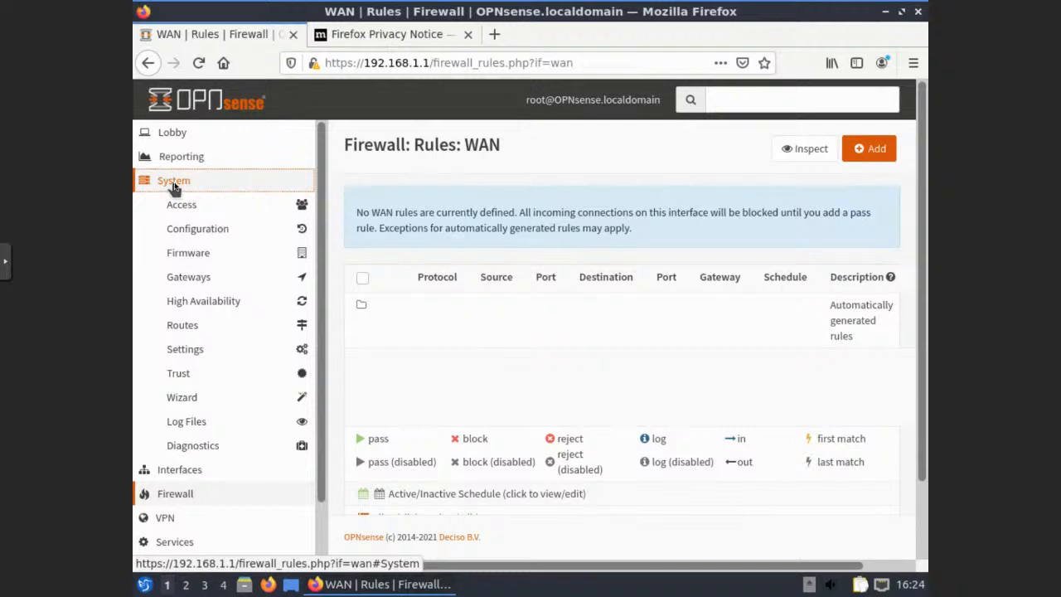
# Collapse System and expand Lobby to show Dashboard, License, Password and Logout
pyautogui.moveTo(322, 275); pyautogui.dragTo(326, 404)
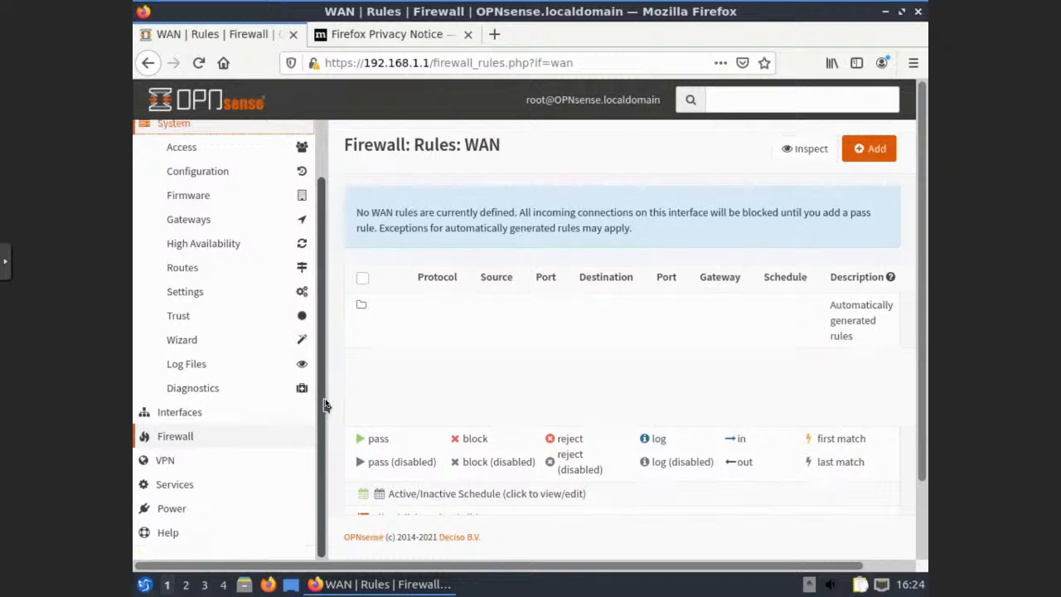
pyautogui.moveTo(326, 404); pyautogui.dragTo(355, 249)
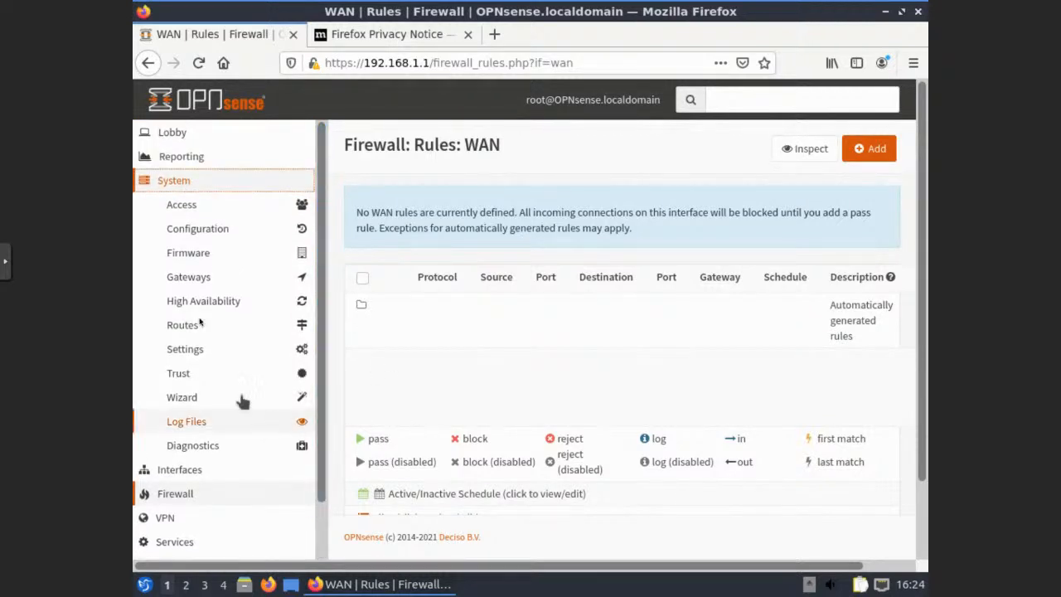
pyautogui.click(170, 184)
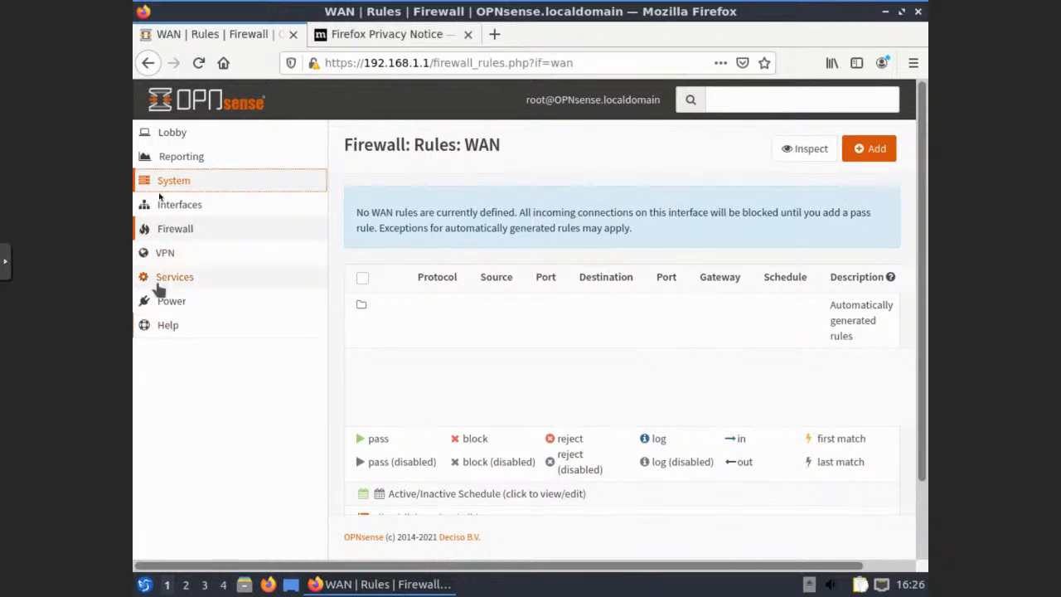
pyautogui.click(158, 134)
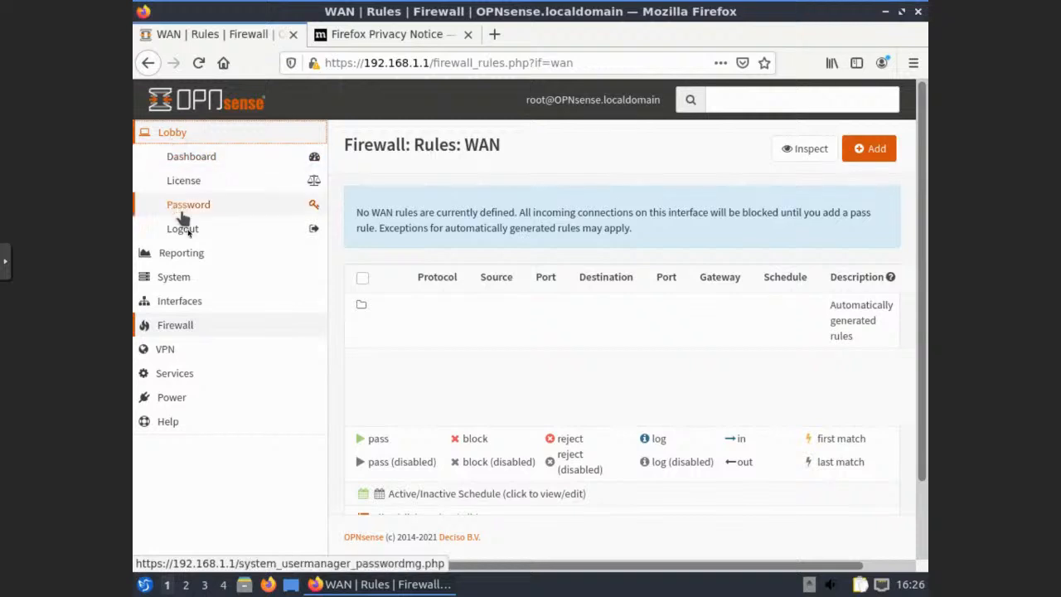
# Log out of OPNsense, close Firefox with both tabs, and launch the Lubuntu 21.04 installer
pyautogui.click(188, 236)
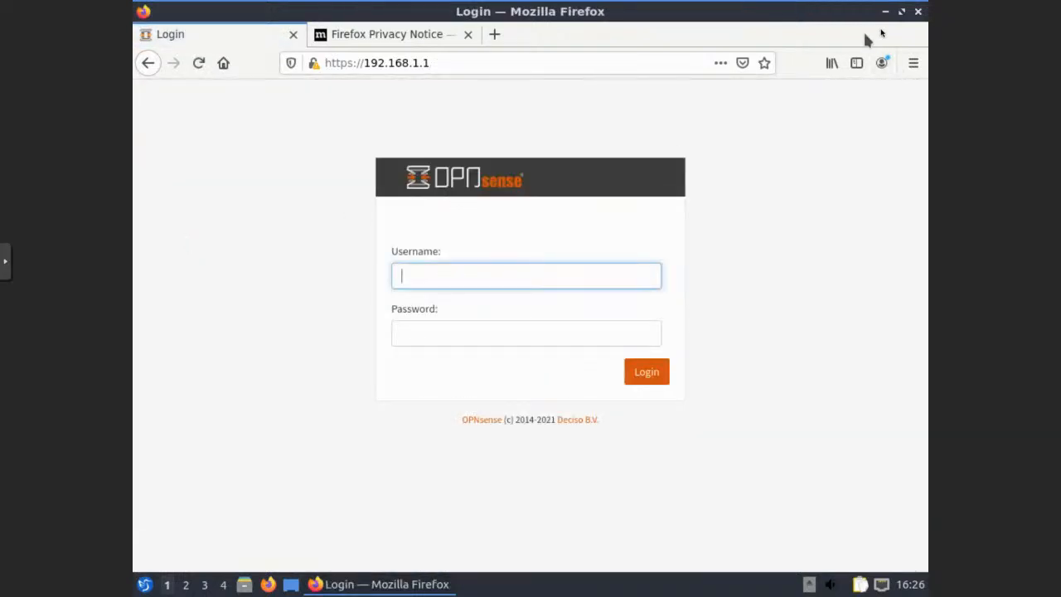
pyautogui.click(918, 12)
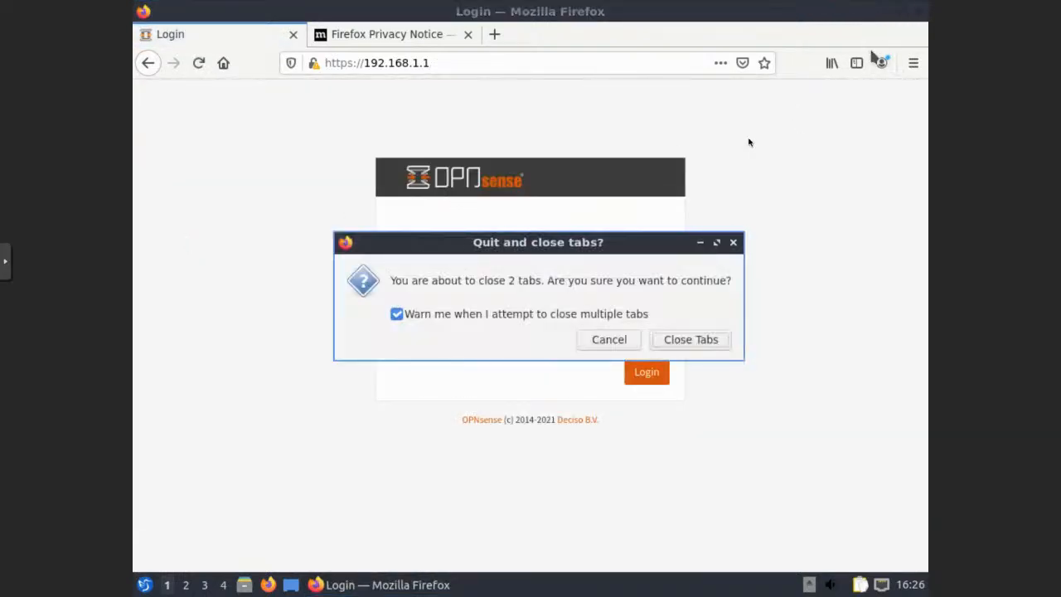
pyautogui.click(696, 340)
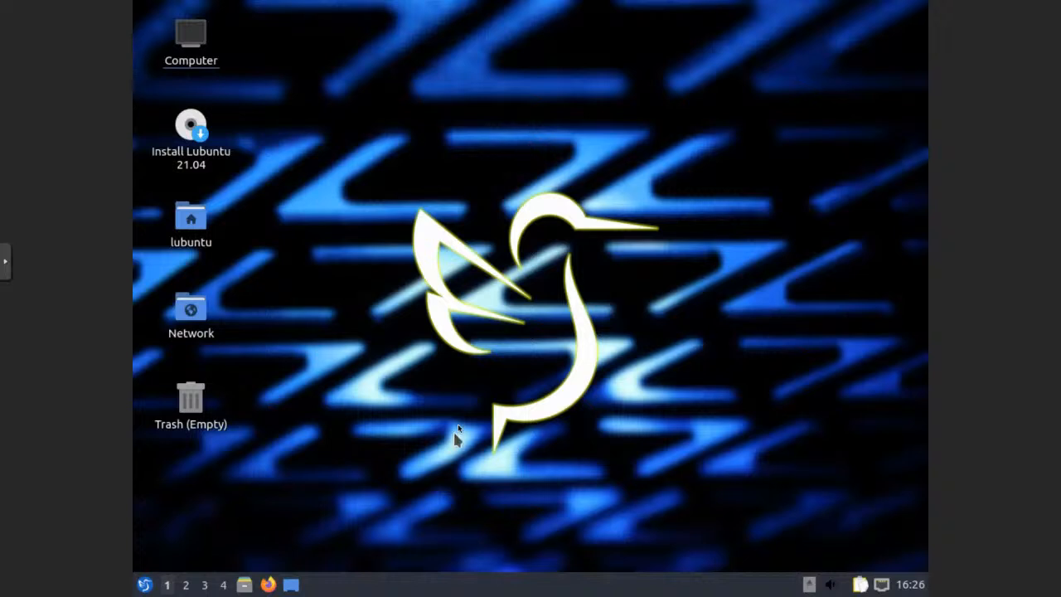
pyautogui.click(184, 127)
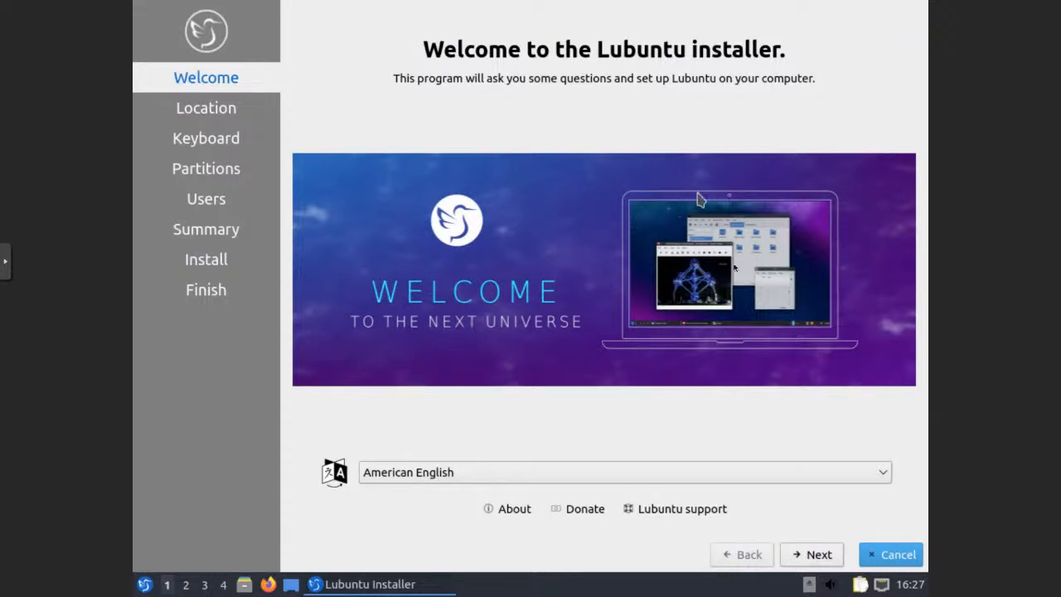
# Accept American English, New York time zone and English (US) keyboard, and choose Erase disk
pyautogui.click(825, 561)
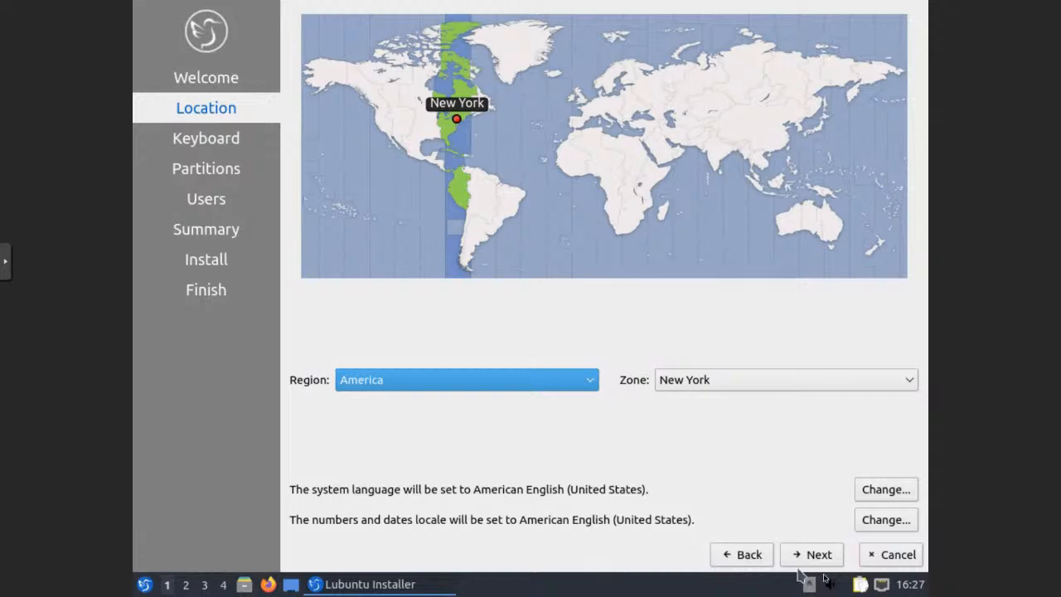
pyautogui.click(812, 554)
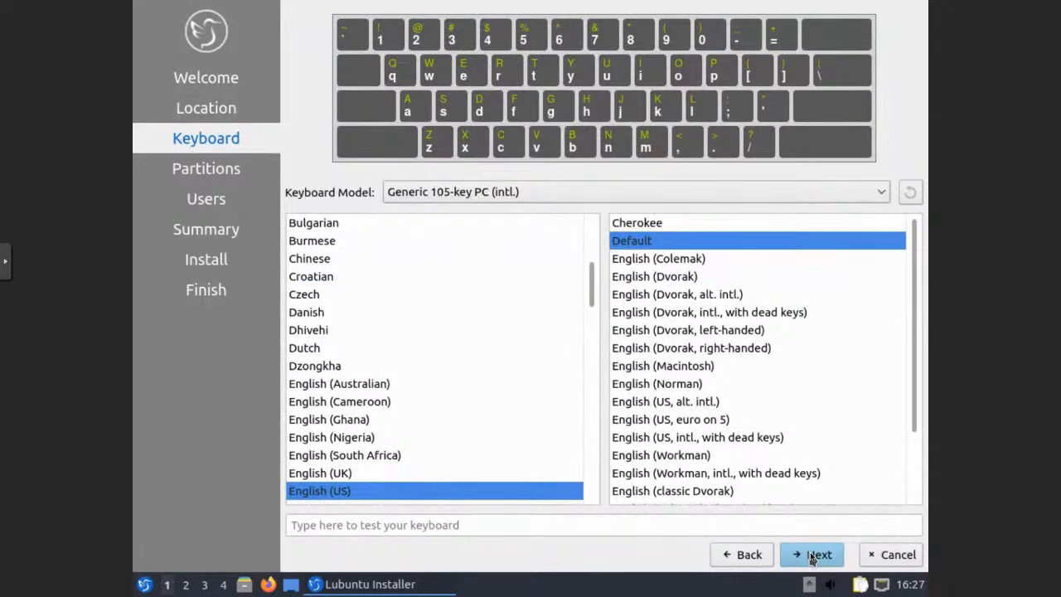
pyautogui.click(812, 556)
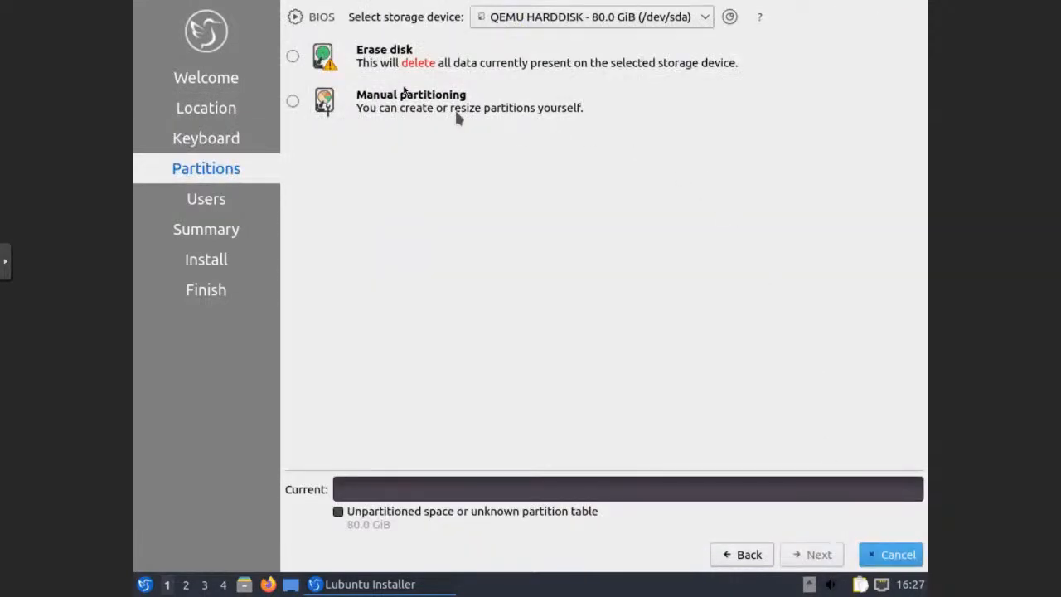
pyautogui.click(292, 56)
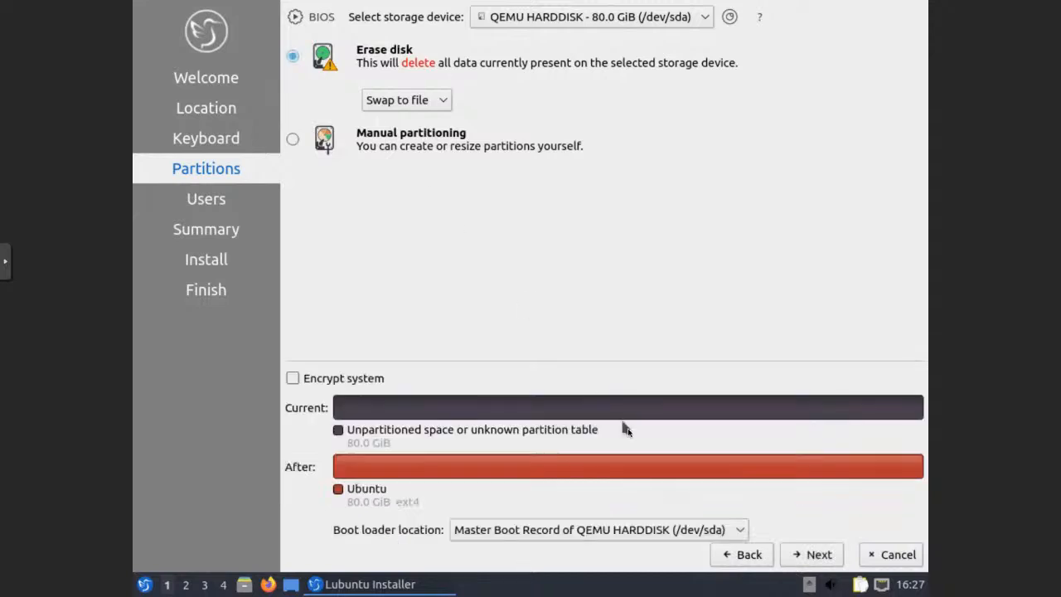
pyautogui.click(824, 558)
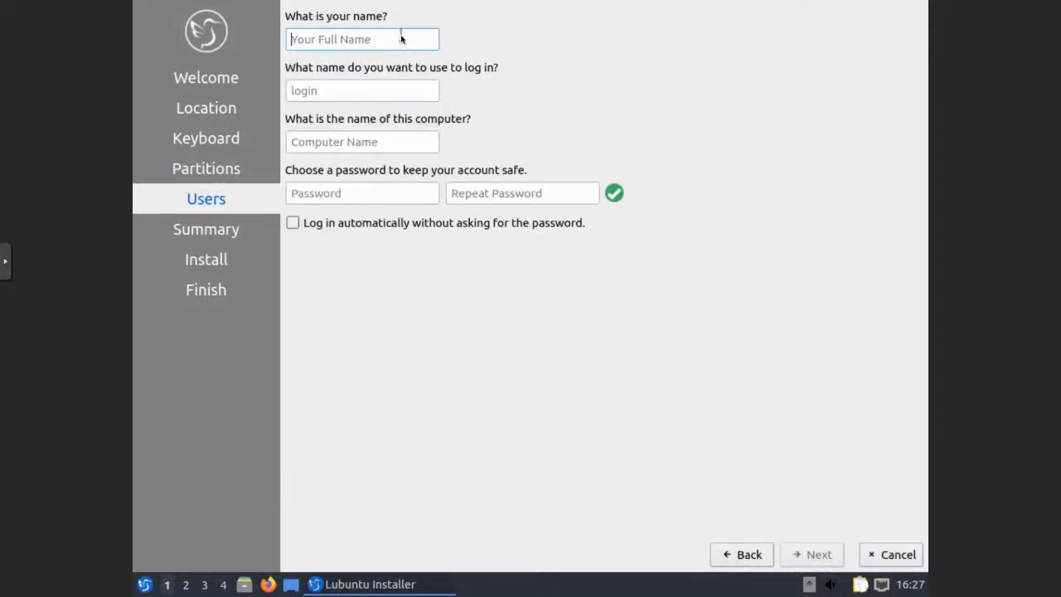
# Enter the user's name, login name, computer name lubuntu-pve and password, reaching the Summary
pyautogui.write('Jeremy')
pyautogui.press('Tab')
pyautogui.write('leik1j')
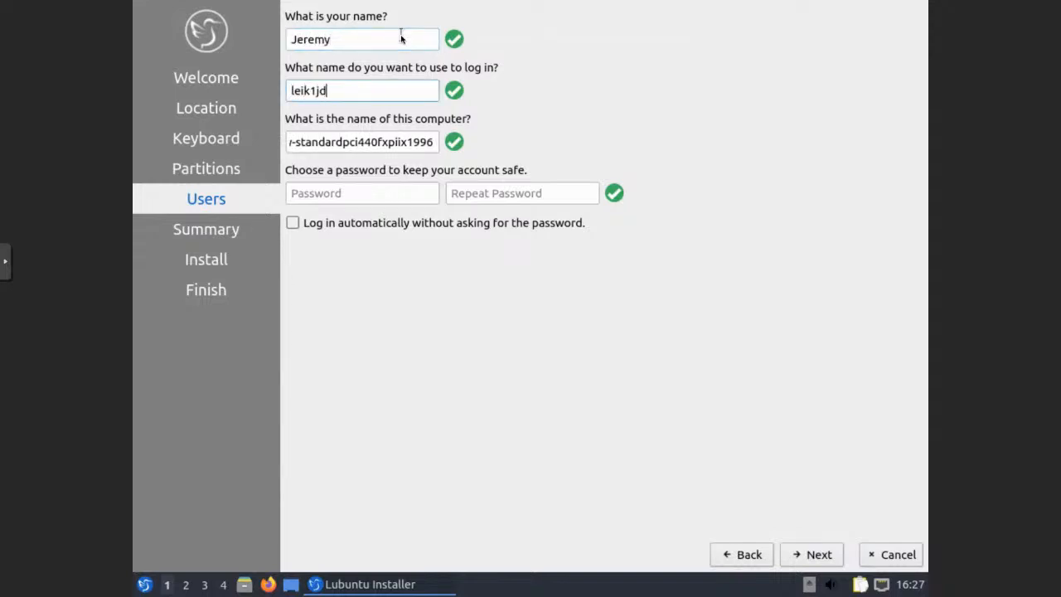
pyautogui.write('d')
pyautogui.press('Tab')
pyautogui.press('BackSpace')
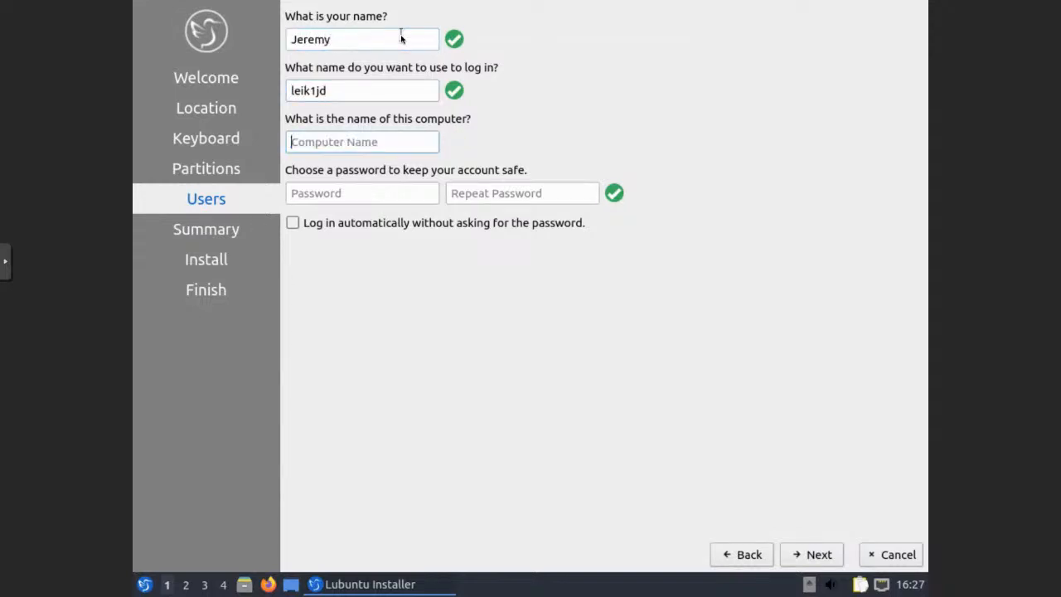
pyautogui.write('lubuntu-pve')
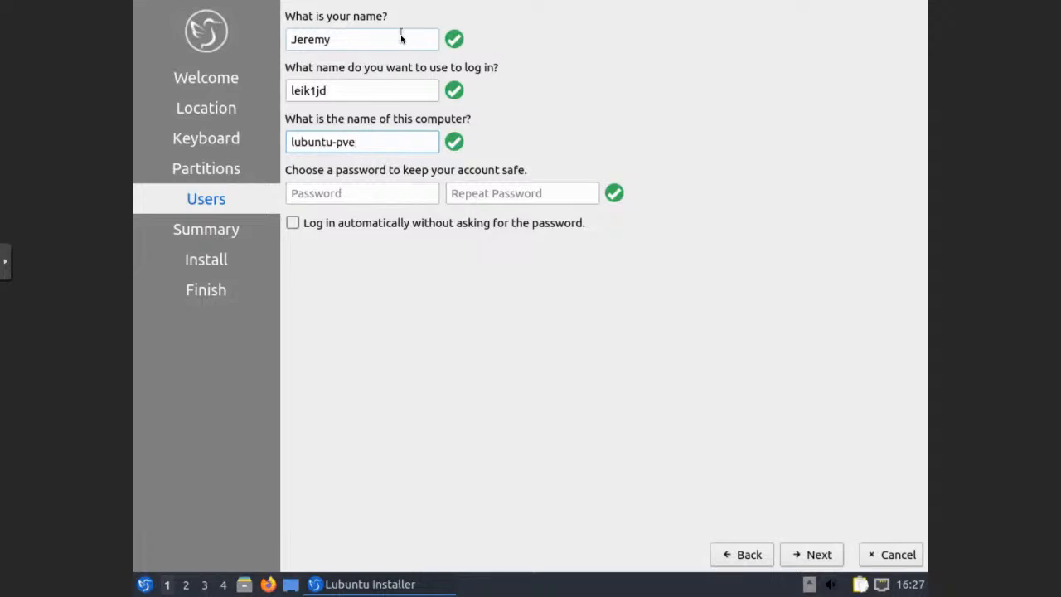
pyautogui.press('Tab')
pyautogui.write('*****')
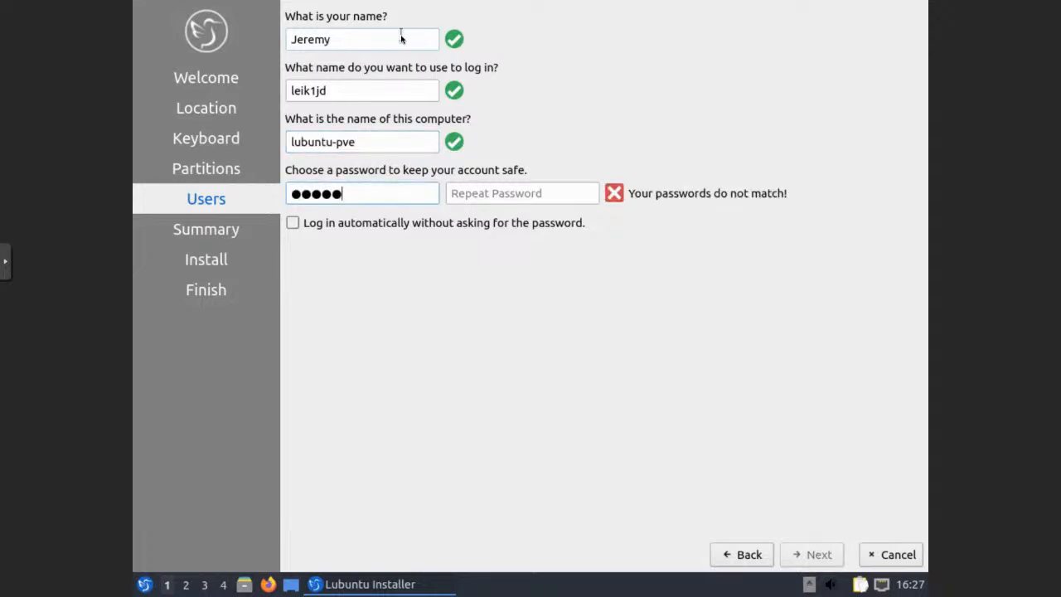
pyautogui.write('******')
pyautogui.press('Tab')
pyautogui.write('***********')
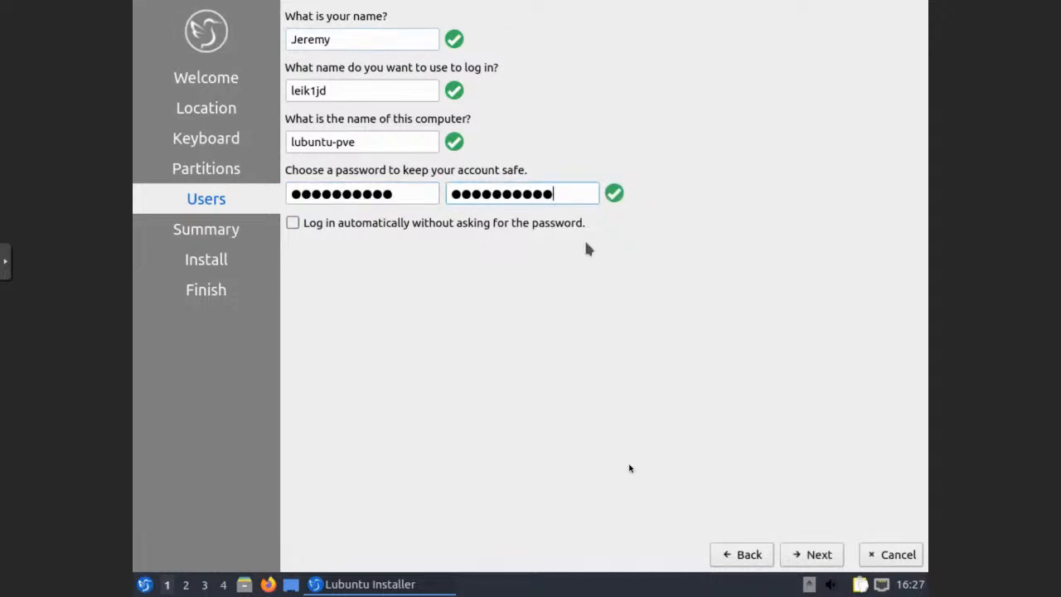
pyautogui.click(810, 556)
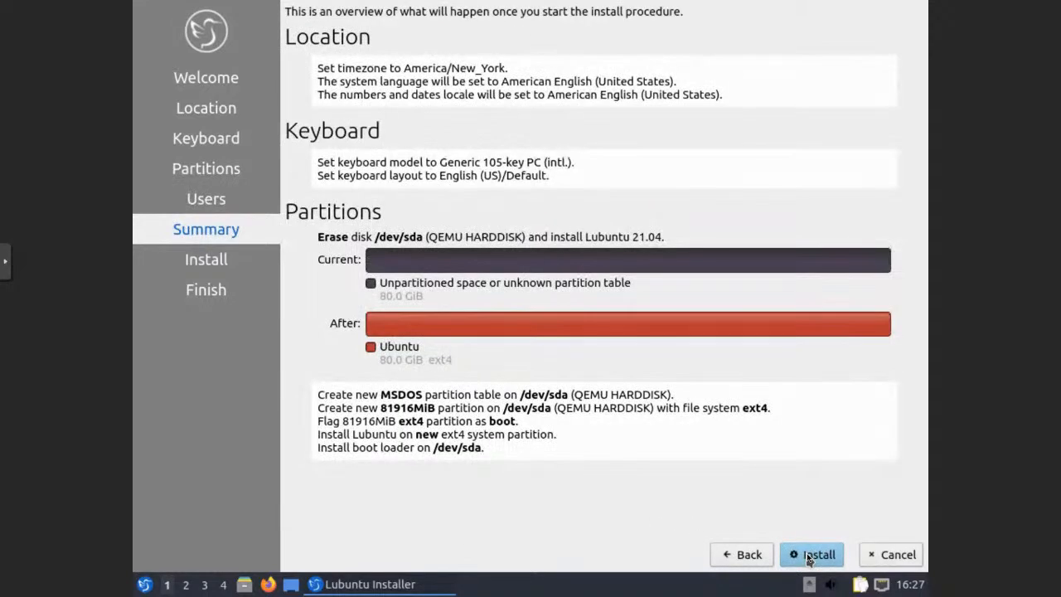
# Start installing Lubuntu 21.04 onto /dev/sda and exit the noVNC console's fullscreen view
pyautogui.click(810, 555)
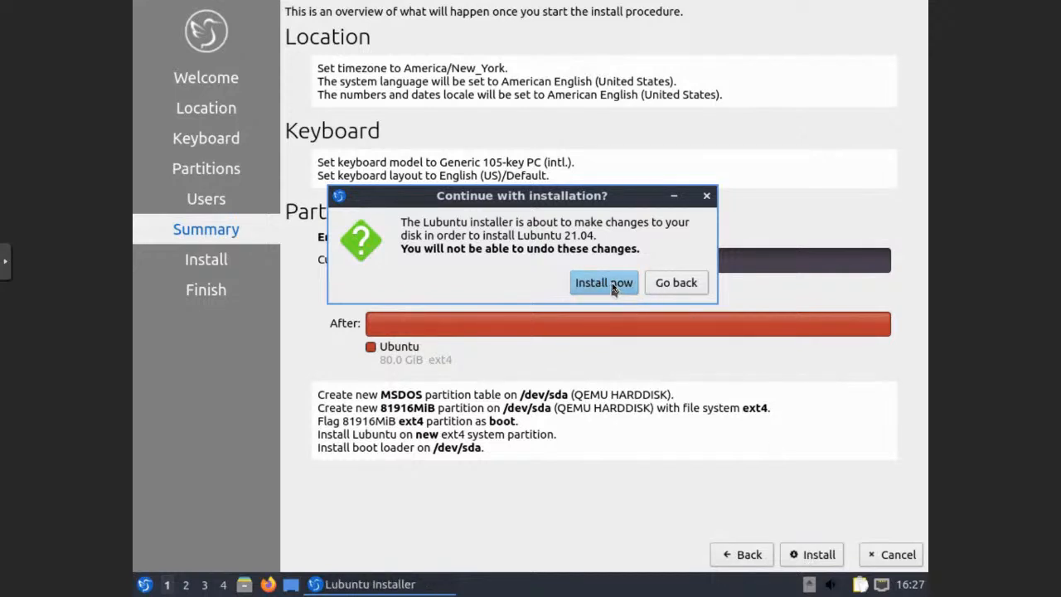
pyautogui.click(614, 289)
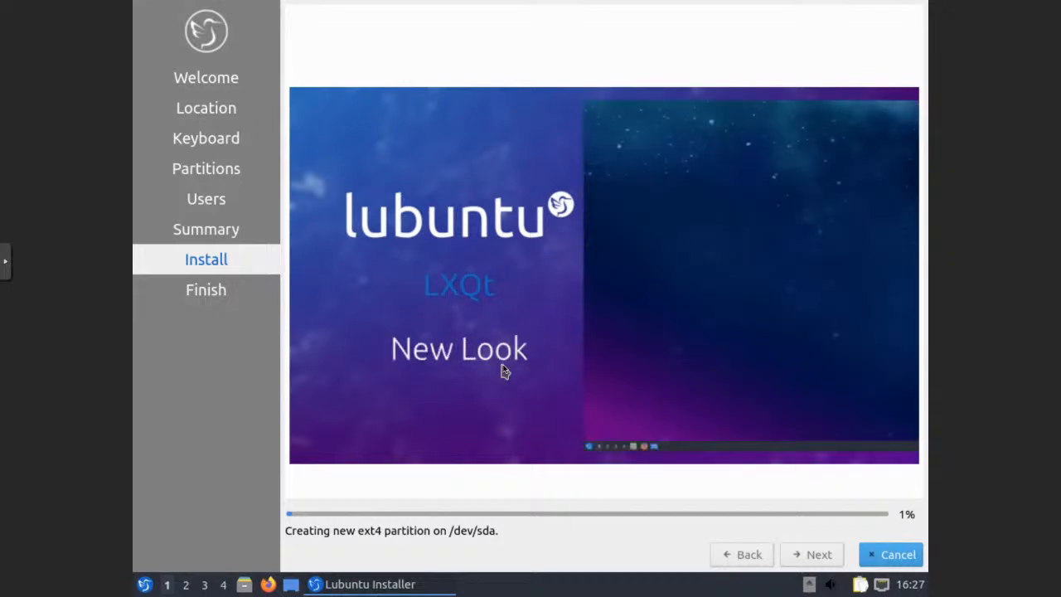
pyautogui.click(4, 262)
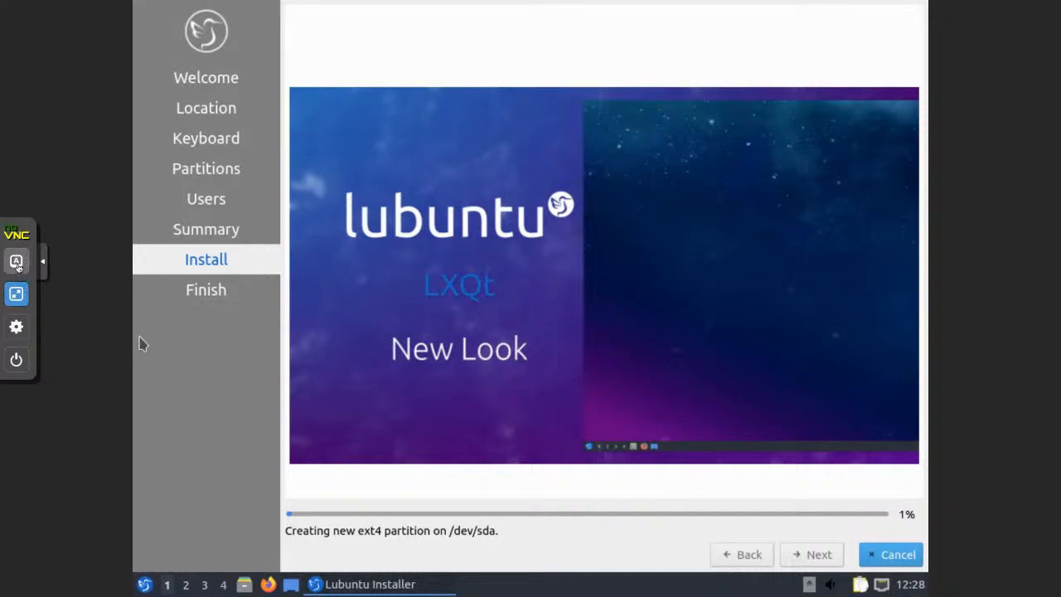
pyautogui.click(16, 295)
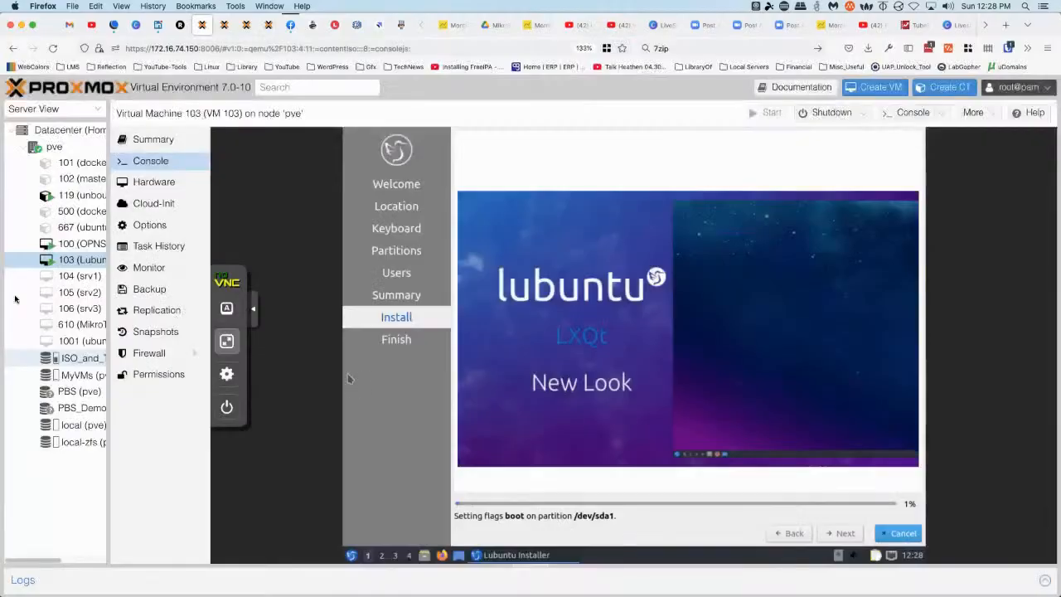
pyautogui.click(953, 26)
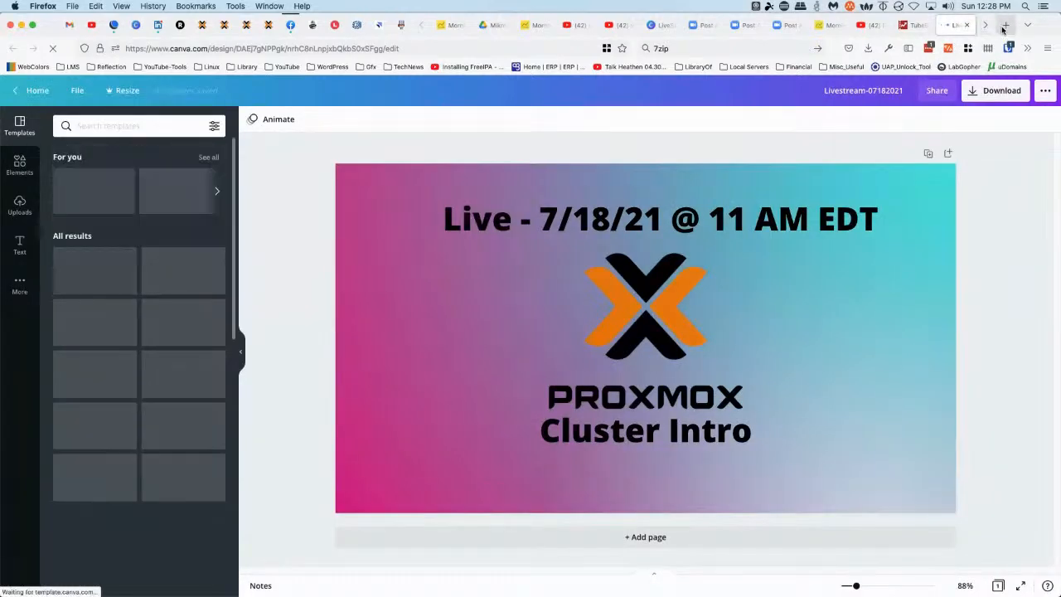
# Run a Google search for 'lubuntu' in a new Firefox tab
pyautogui.click(1004, 26)
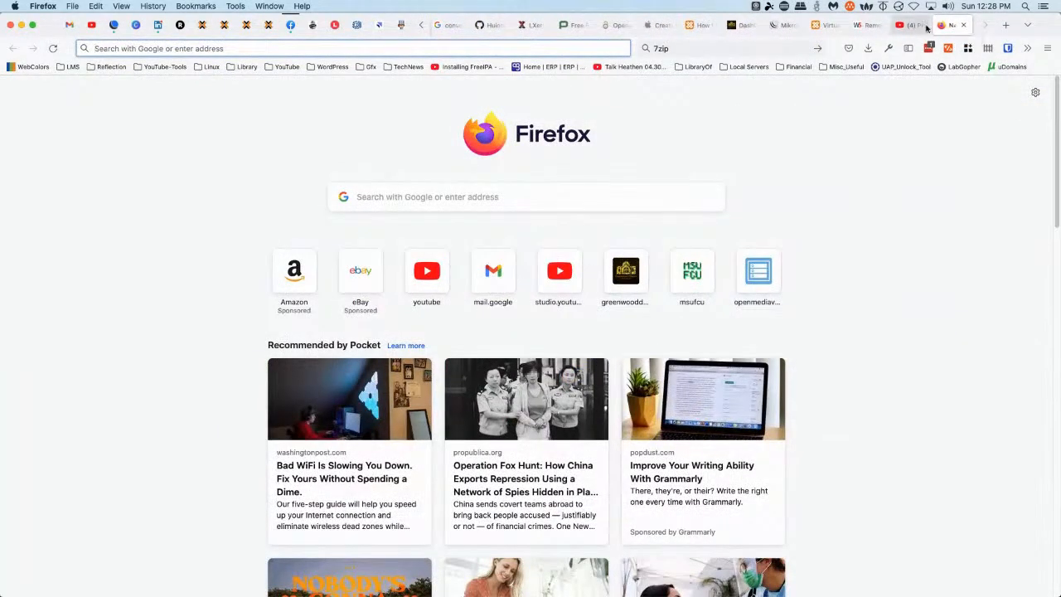
pyautogui.click(763, 47)
pyautogui.write('lubuntu')
pyautogui.press('Return')
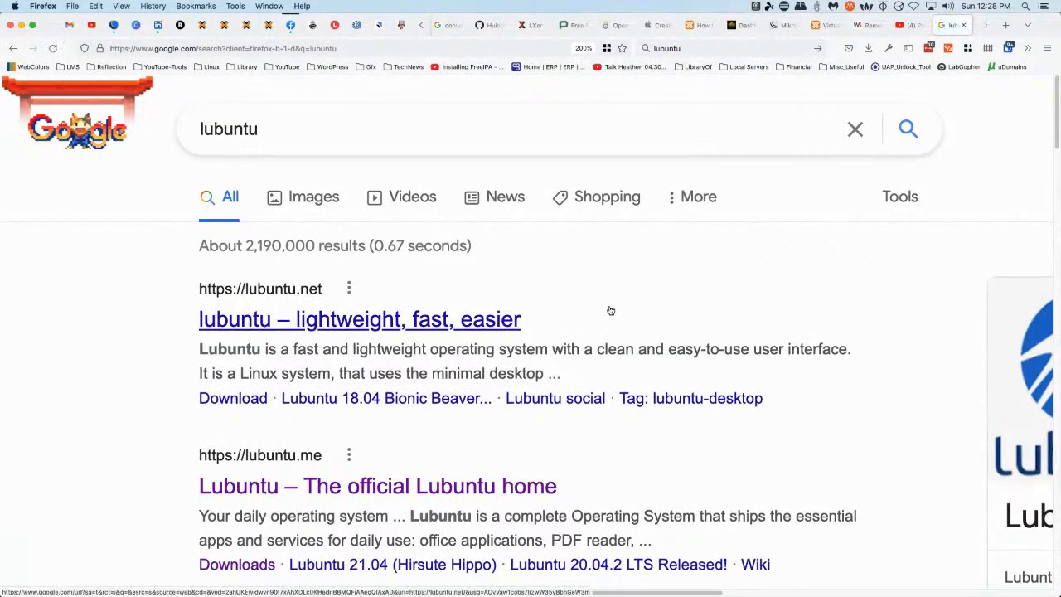
# Open the lubuntu.net home page from the results and scroll through it
pyautogui.click(631, 311)
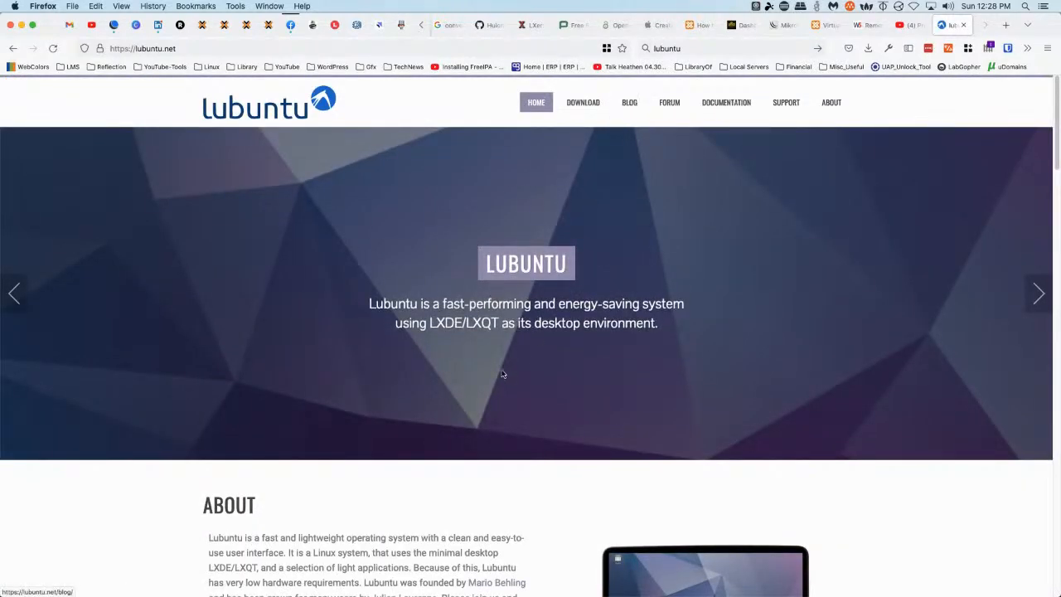
pyautogui.scroll(-5, 252, 367)
pyautogui.scroll(-10, 194, 363)
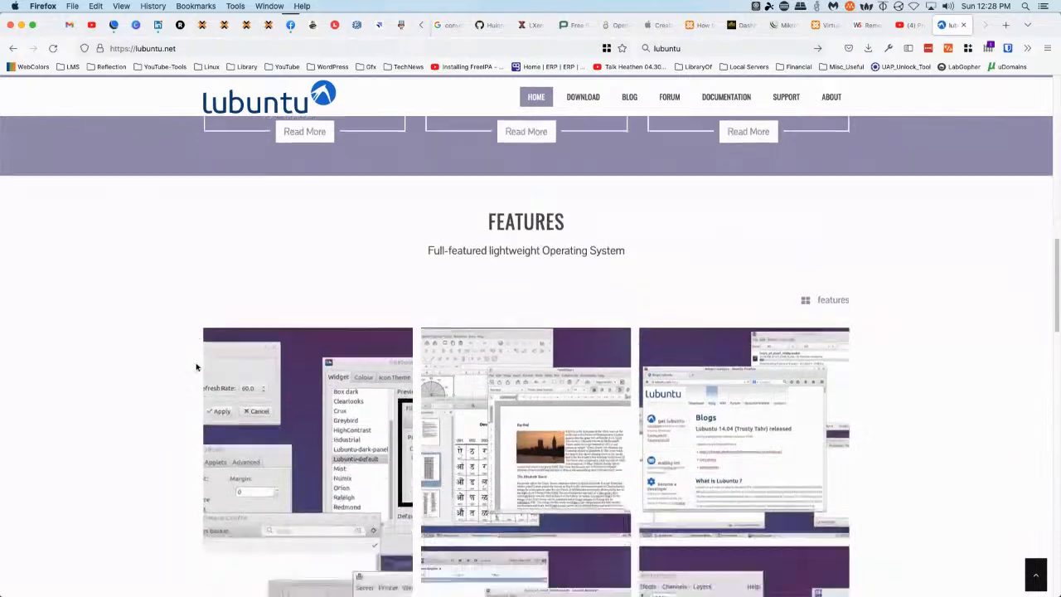
pyautogui.scroll(-15, 198, 365)
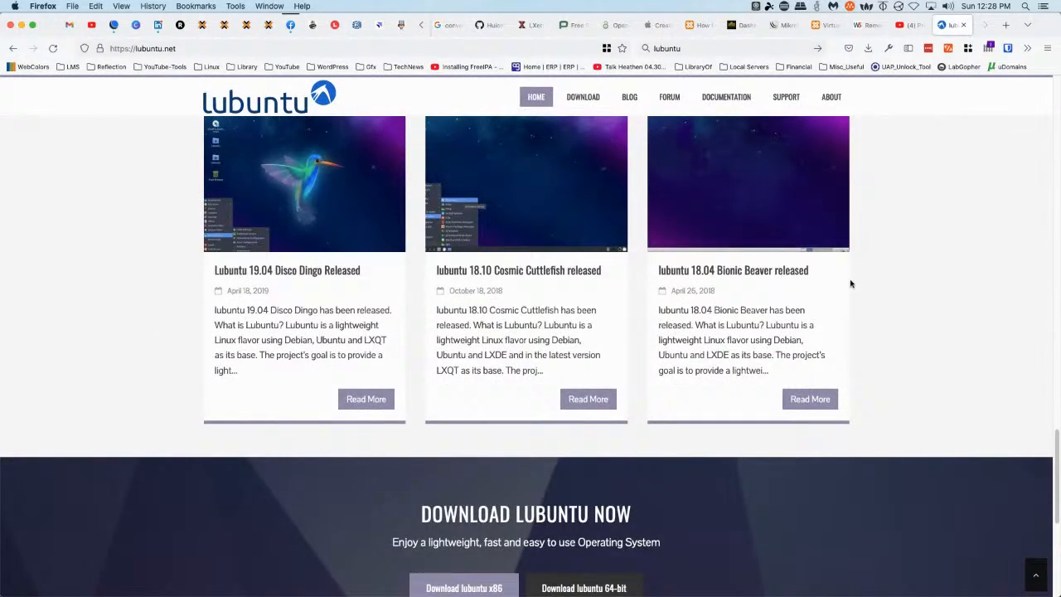
pyautogui.scroll(20, 860, 316)
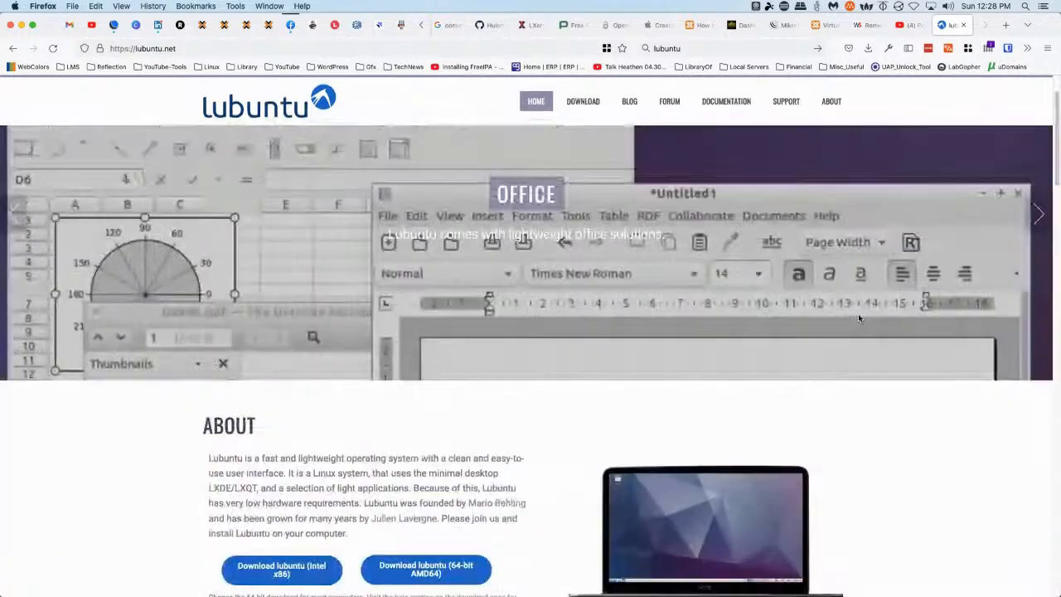
pyautogui.scroll(-3, 516, 372)
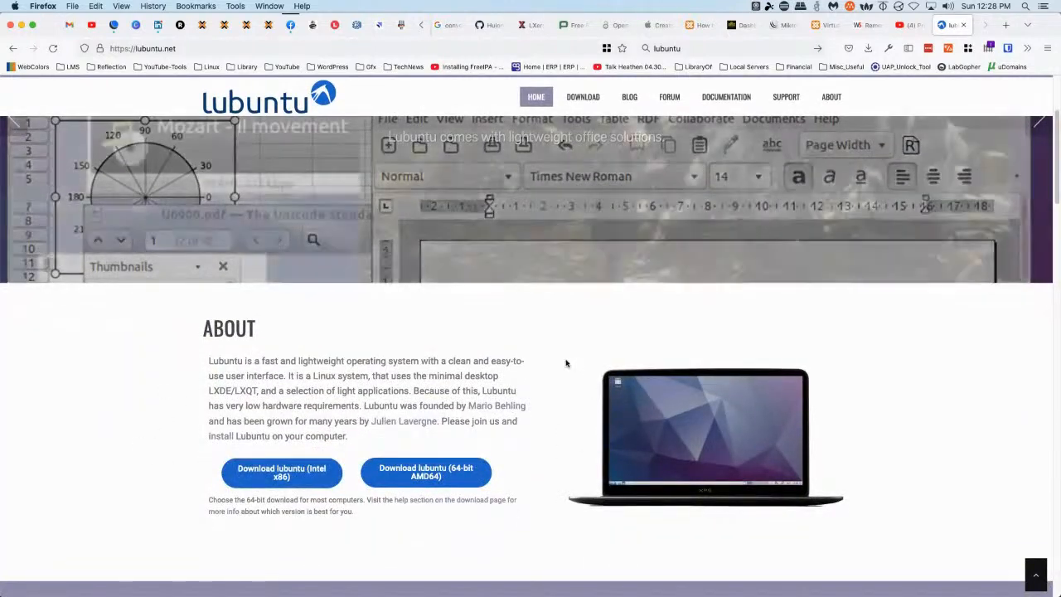
pyautogui.scroll(3, 575, 365)
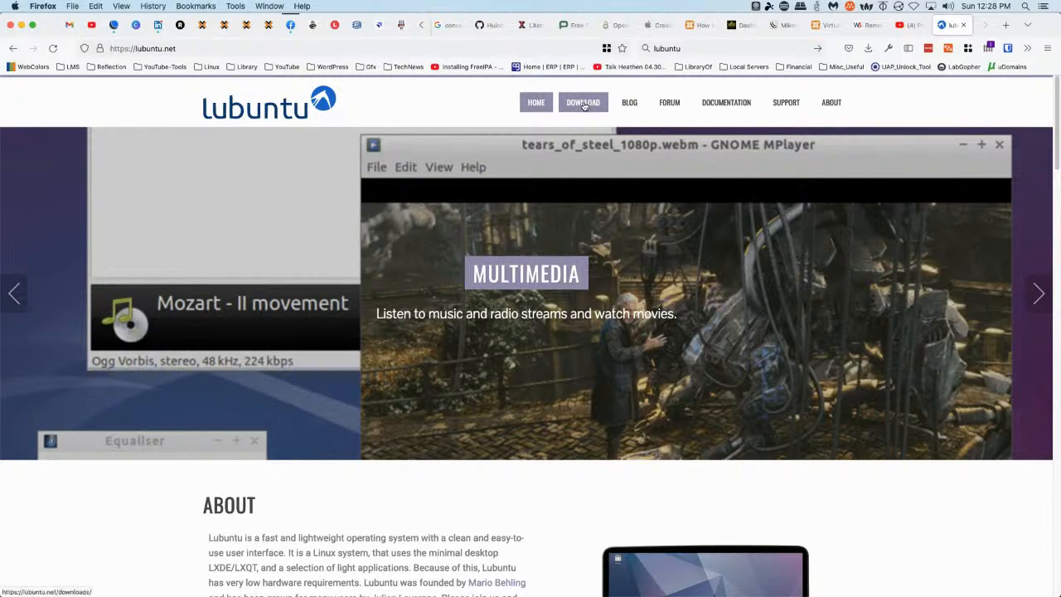
# Look at the Lubuntu FORUM page, then the DOCUMENTATION site
pyautogui.click(667, 104)
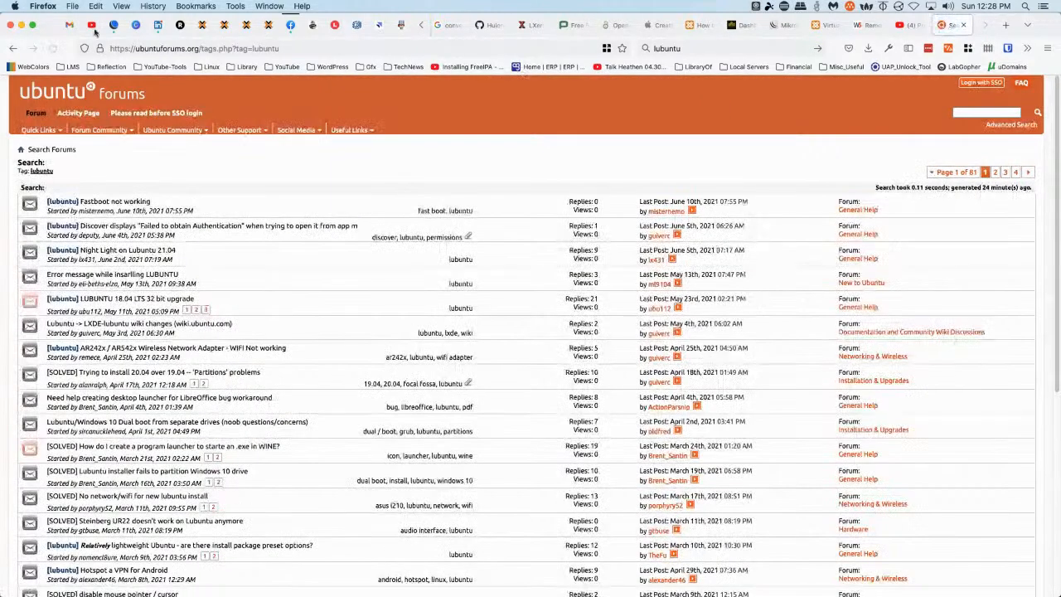
pyautogui.click(13, 50)
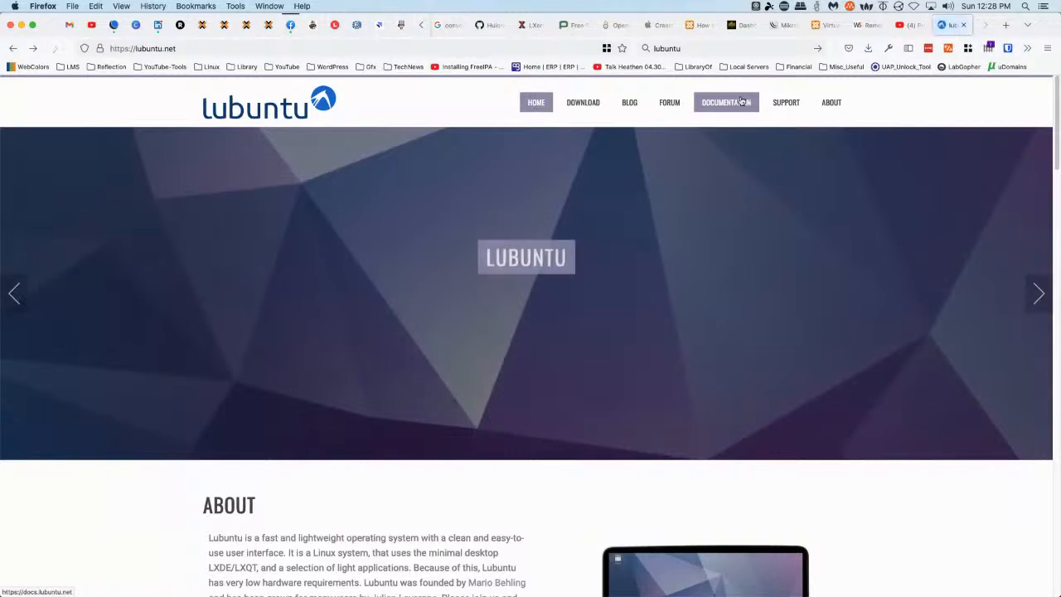
pyautogui.click(728, 104)
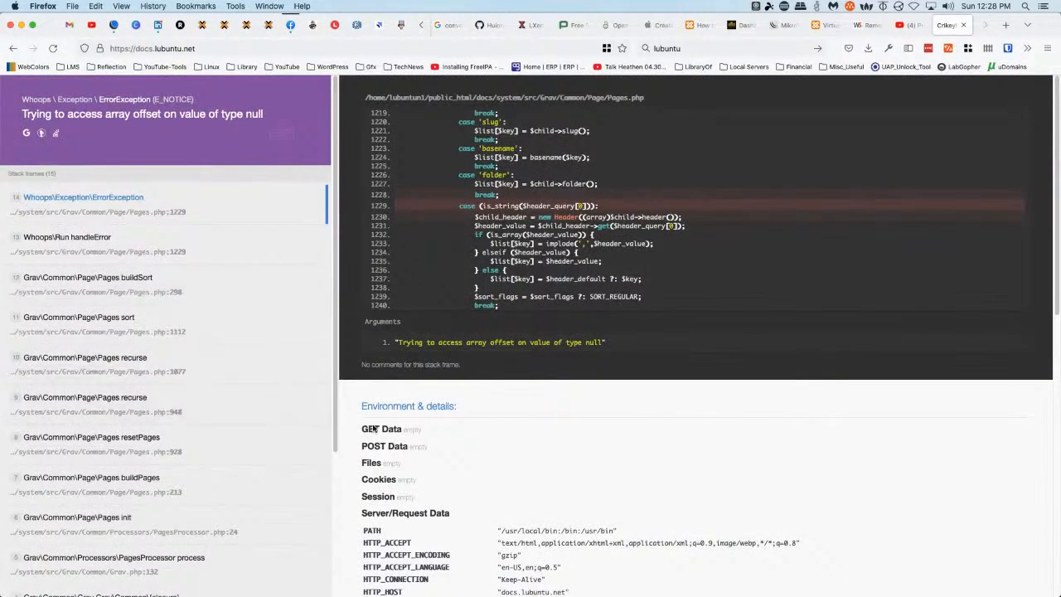
pyautogui.scroll(-10, 748, 456)
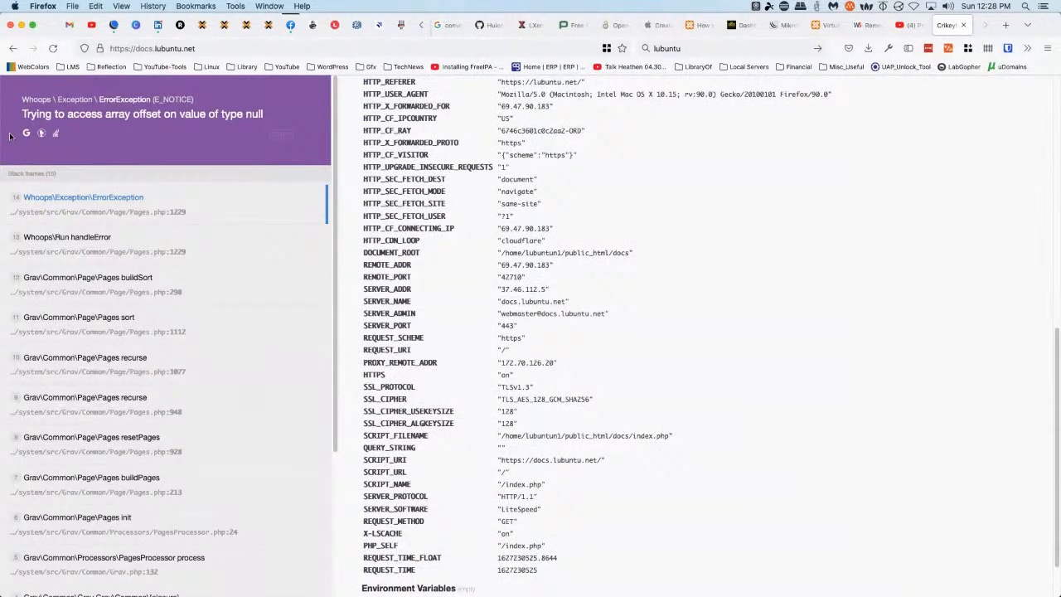
pyautogui.scroll(-5, 253, 153)
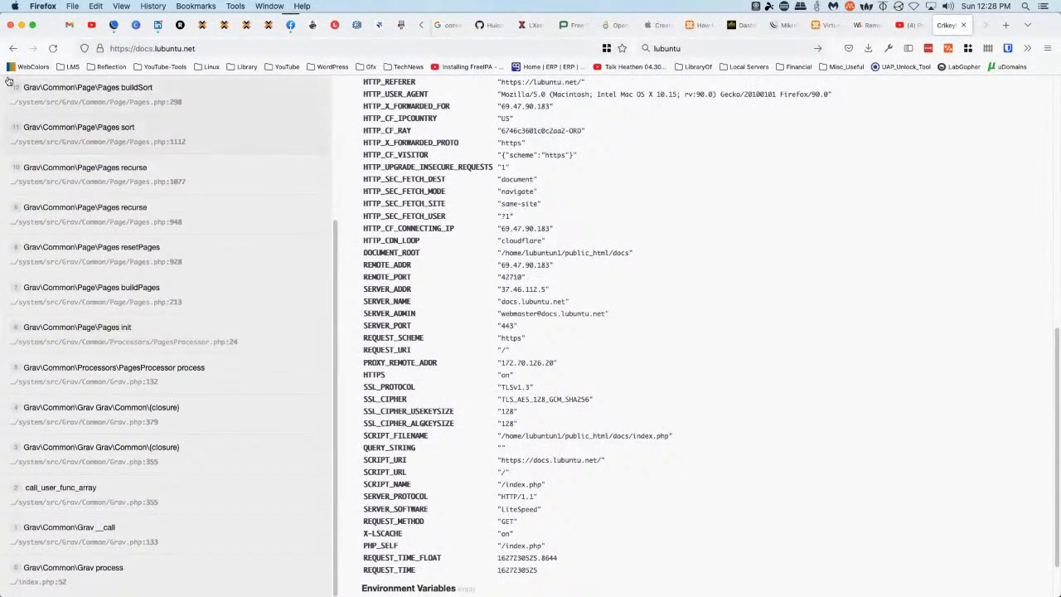
# From the home page, go to DOWNLOAD and follow the 'previous lubuntu releases' link
pyautogui.click(12, 49)
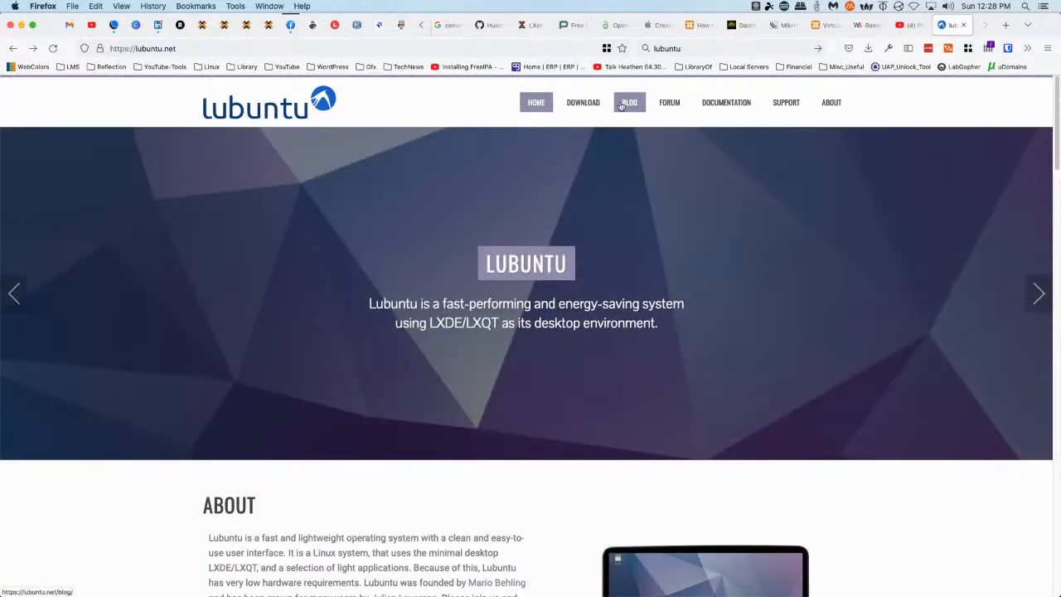
pyautogui.click(583, 106)
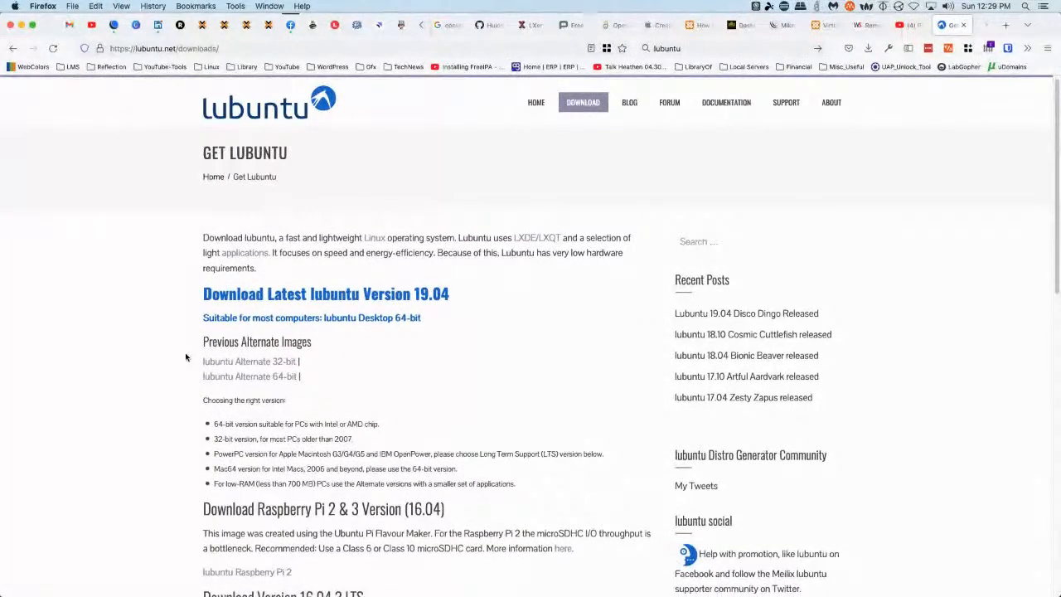
pyautogui.scroll(-10, 187, 357)
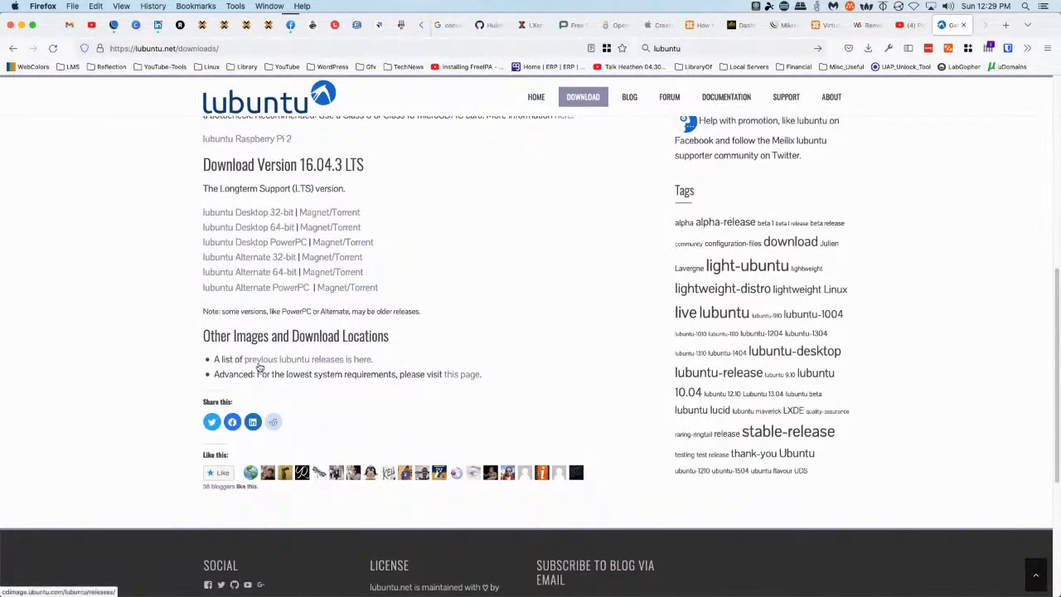
pyautogui.click(359, 361)
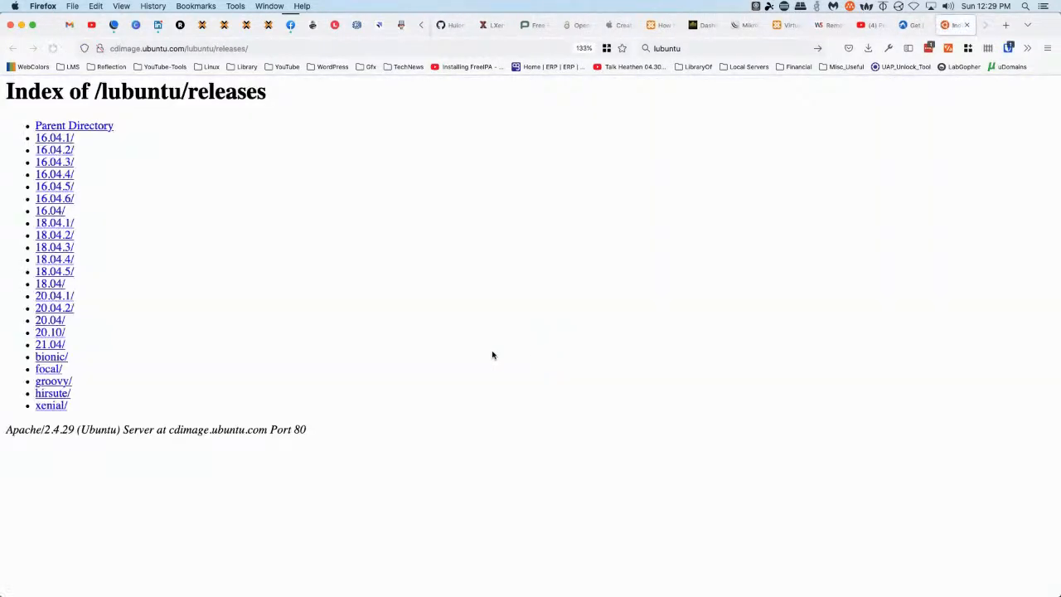
# Browse into the 21.04/release folder of the Lubuntu releases index
pyautogui.click(49, 344)
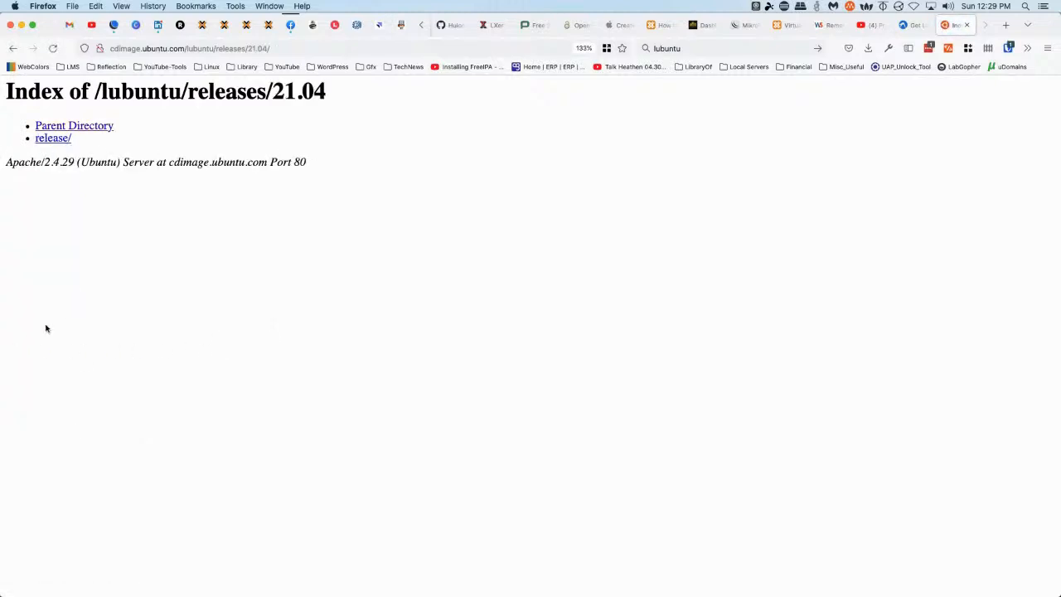
pyautogui.click(55, 139)
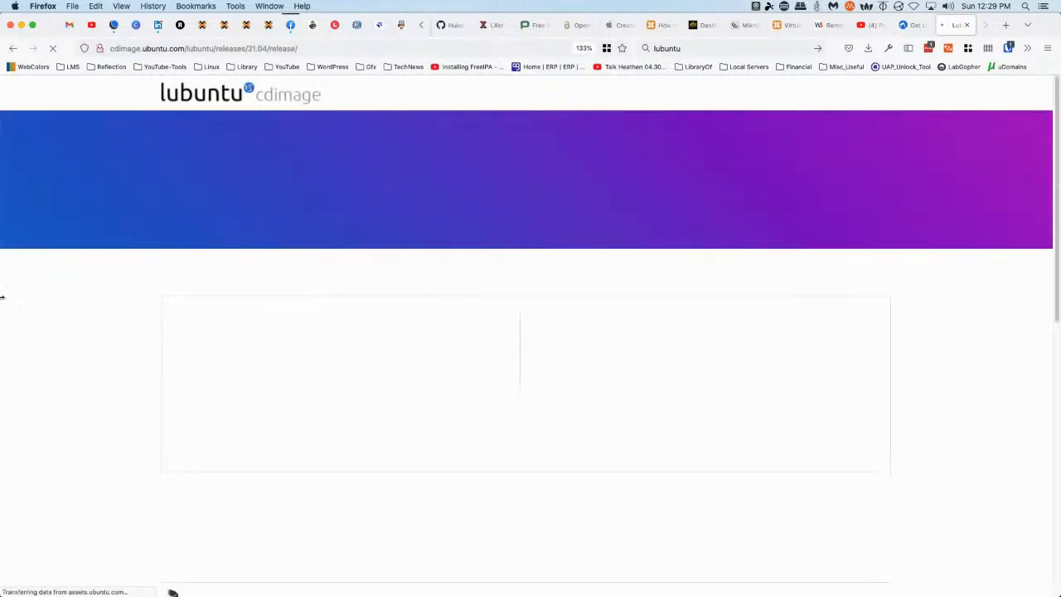
pyautogui.scroll(-5, 138, 343)
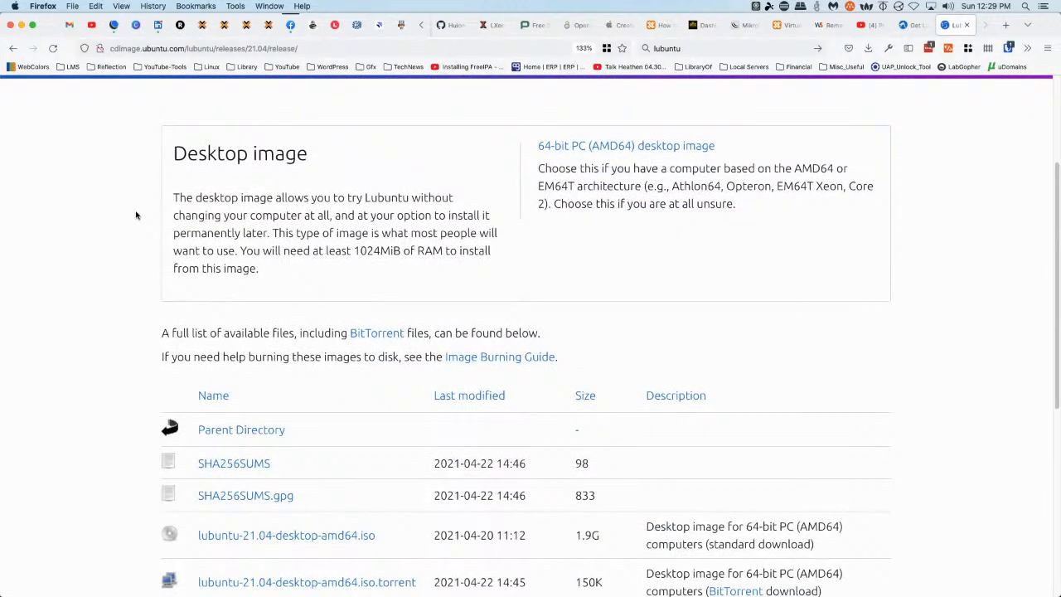
pyautogui.scroll(5, 136, 215)
# Search 'lubuntu system requirements 21.04' and open the Lubuntu - Wikipedia result
pyautogui.click(723, 48)
pyautogui.write('lubuntu system requ')
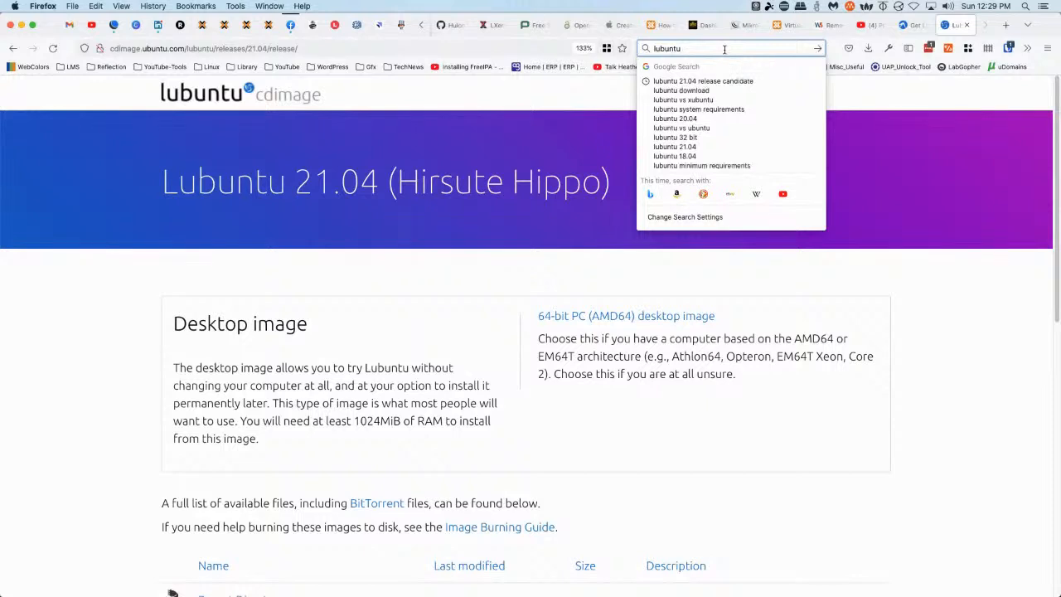
pyautogui.write('irements 21.04')
pyautogui.press('Return')
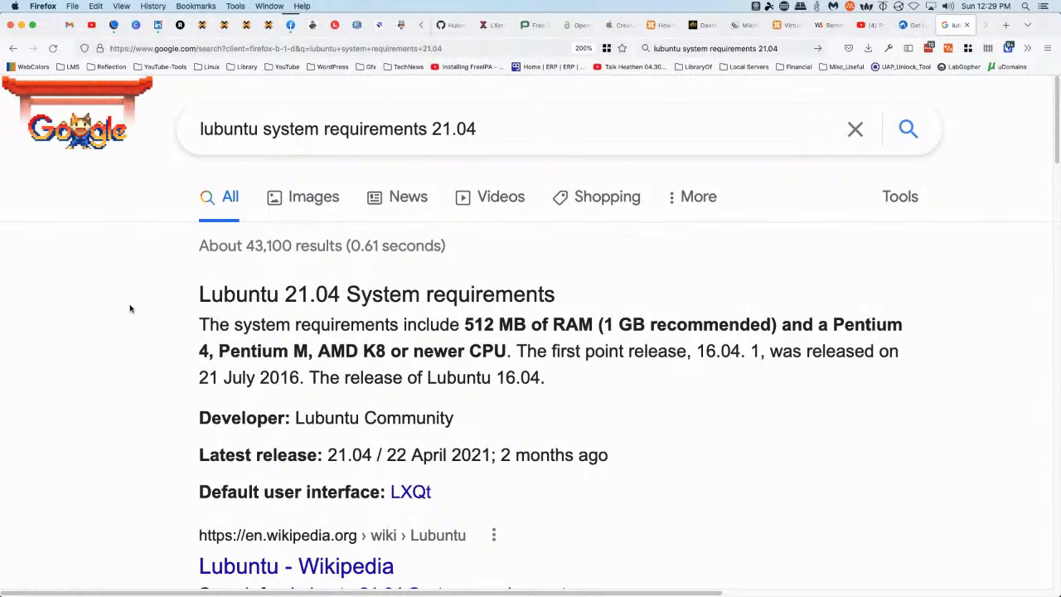
pyautogui.scroll(-3, 178, 336)
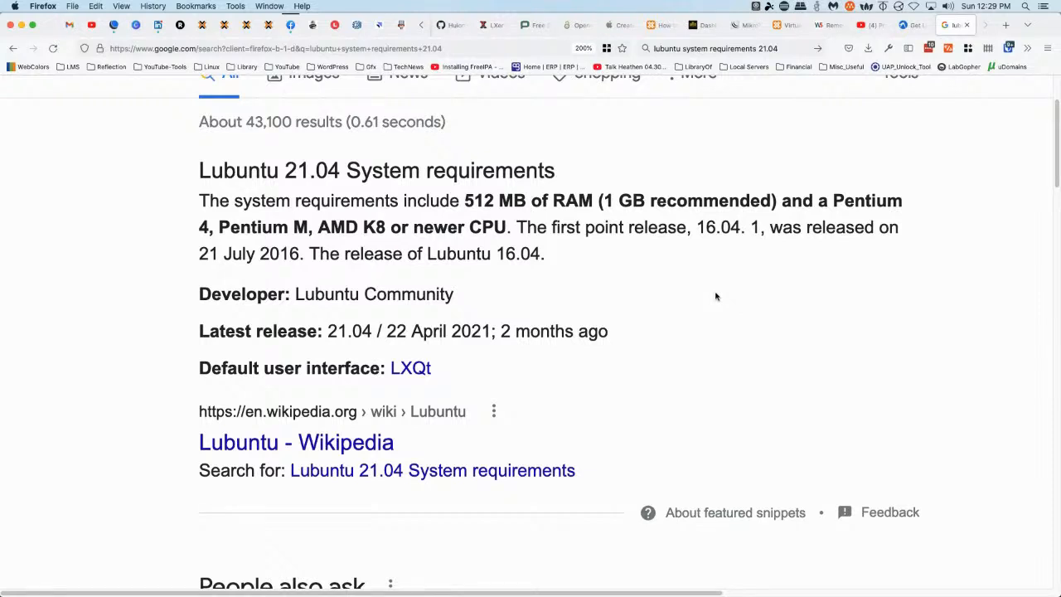
pyautogui.click(328, 452)
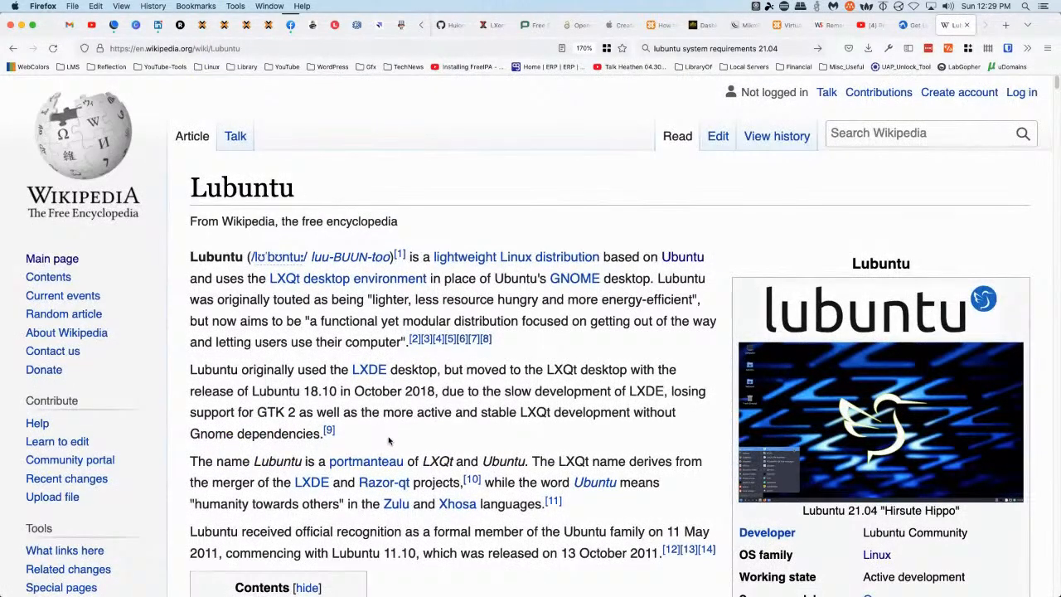
pyautogui.scroll(-5, 389, 440)
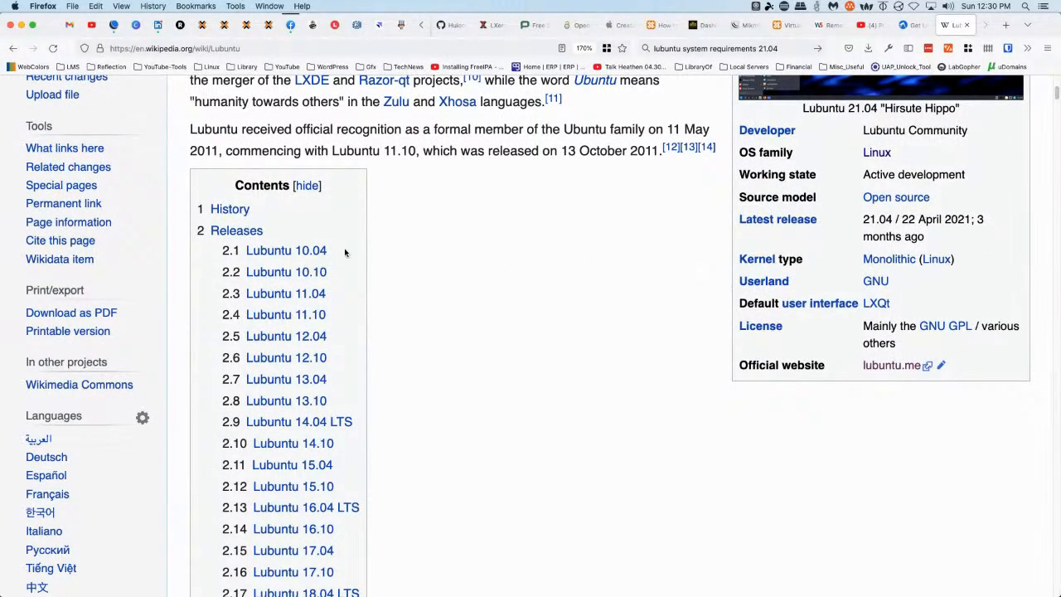
pyautogui.scroll(-6, 268, 254)
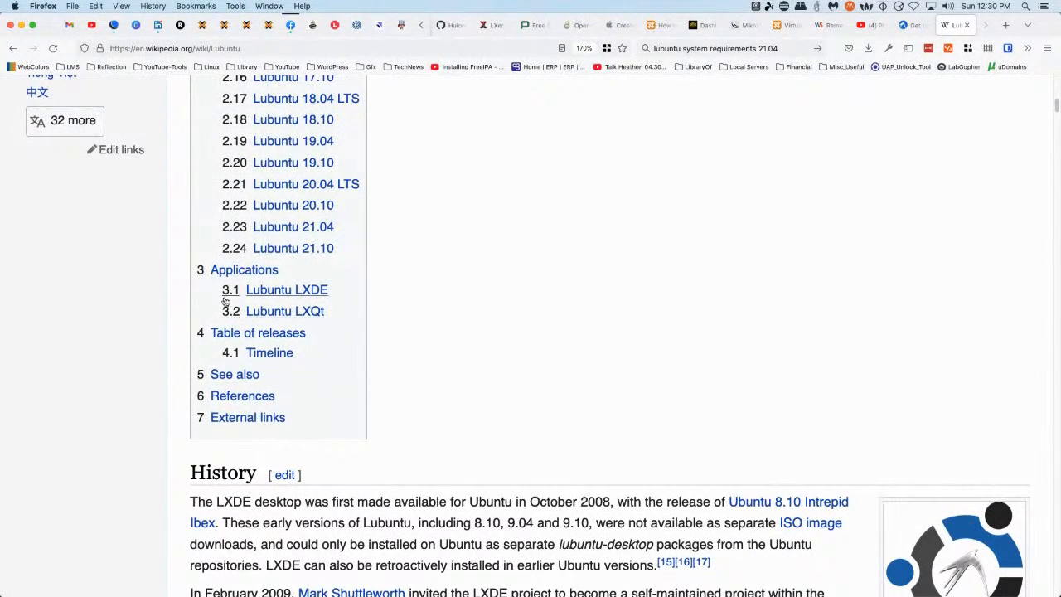
pyautogui.click(266, 316)
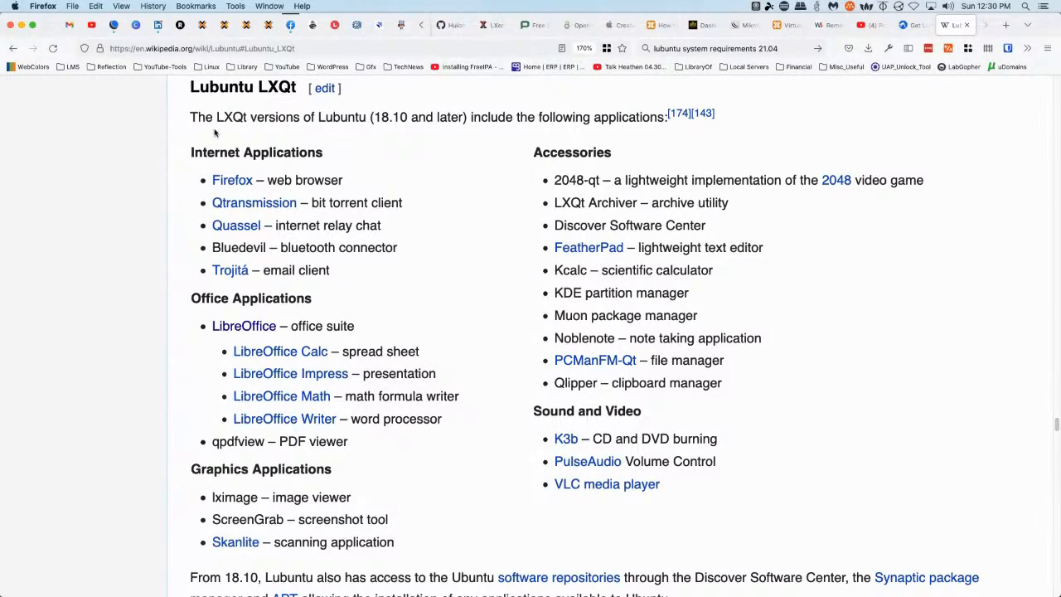
pyautogui.scroll(-5, 503, 315)
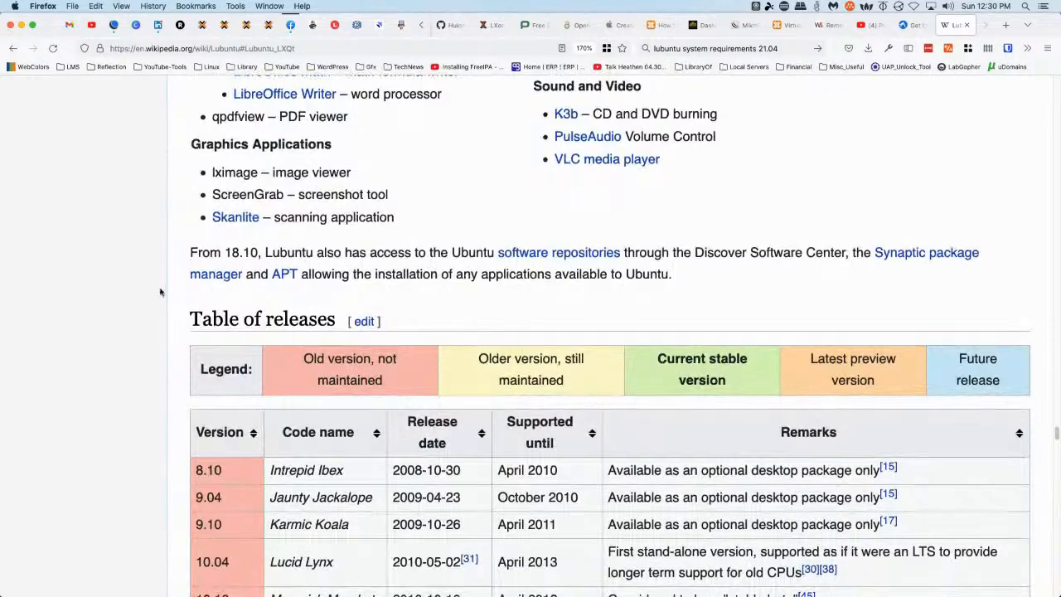
pyautogui.scroll(-15, 190, 249)
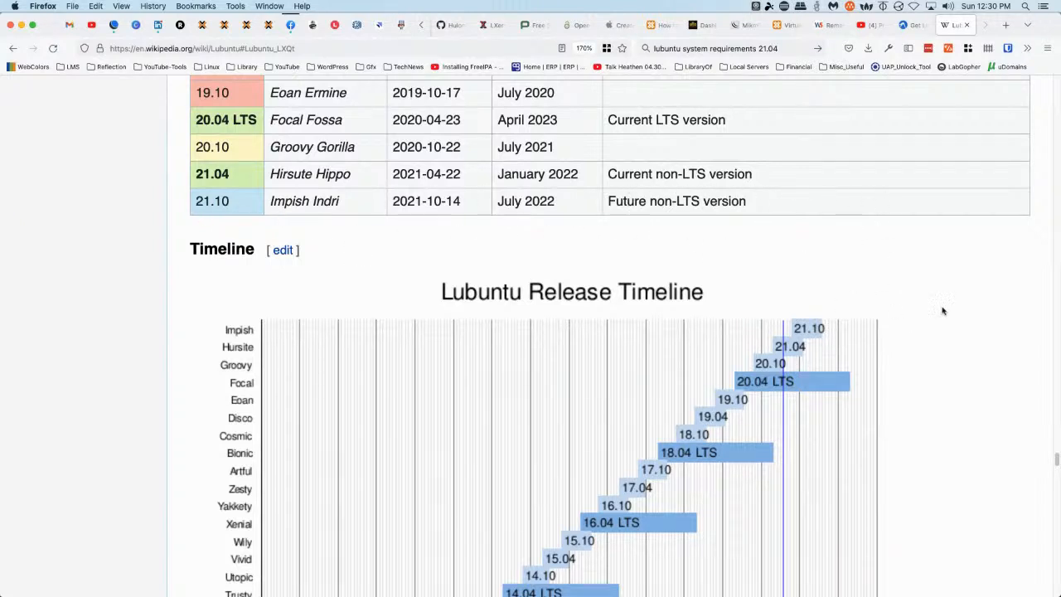
pyautogui.scroll(-3, 836, 303)
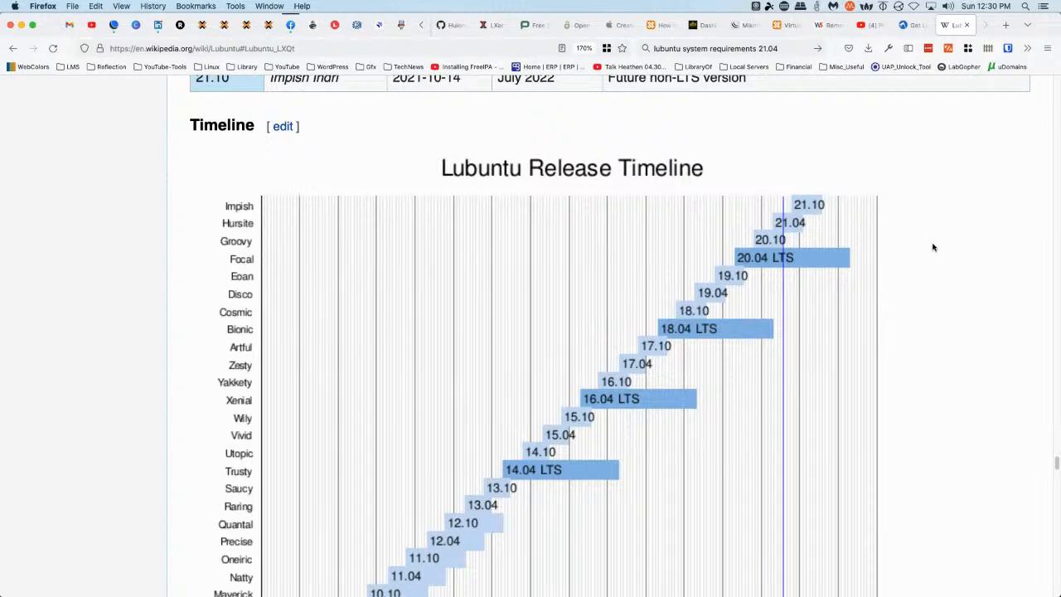
pyautogui.scroll(-14, 943, 280)
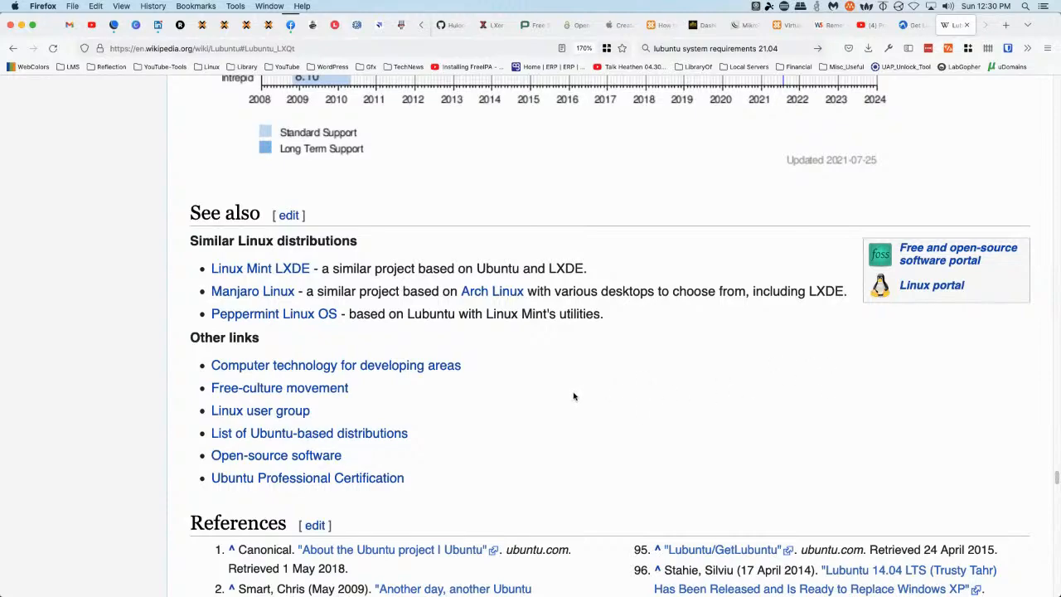
pyautogui.scroll(-4, 188, 315)
pyautogui.scroll(4, 185, 318)
pyautogui.scroll(15, 185, 315)
pyautogui.scroll(-10, 185, 315)
pyautogui.scroll(3, 158, 348)
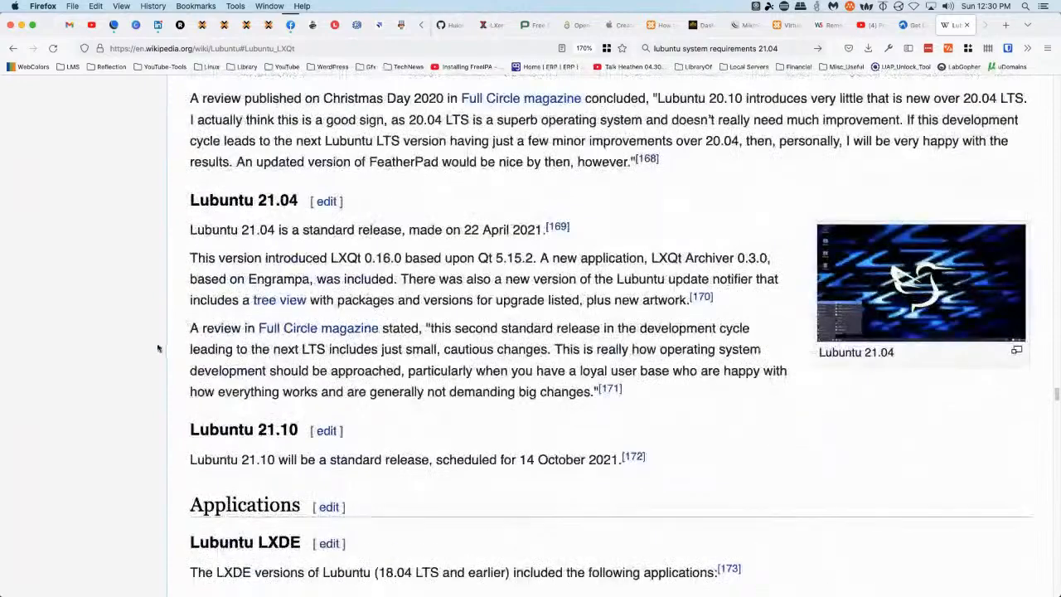
pyautogui.scroll(20, 158, 348)
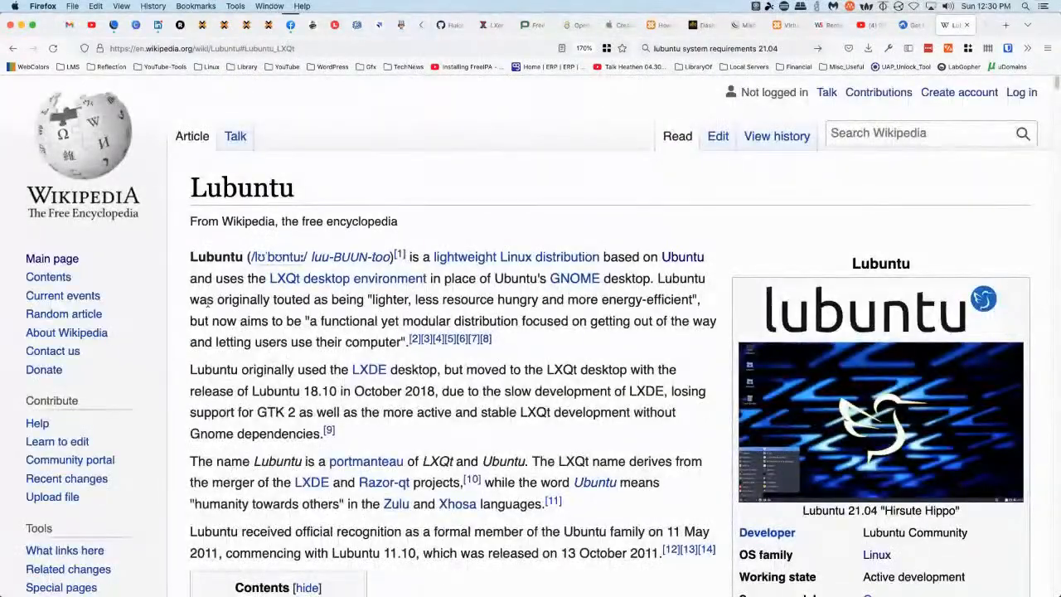
pyautogui.scroll(-3, 578, 299)
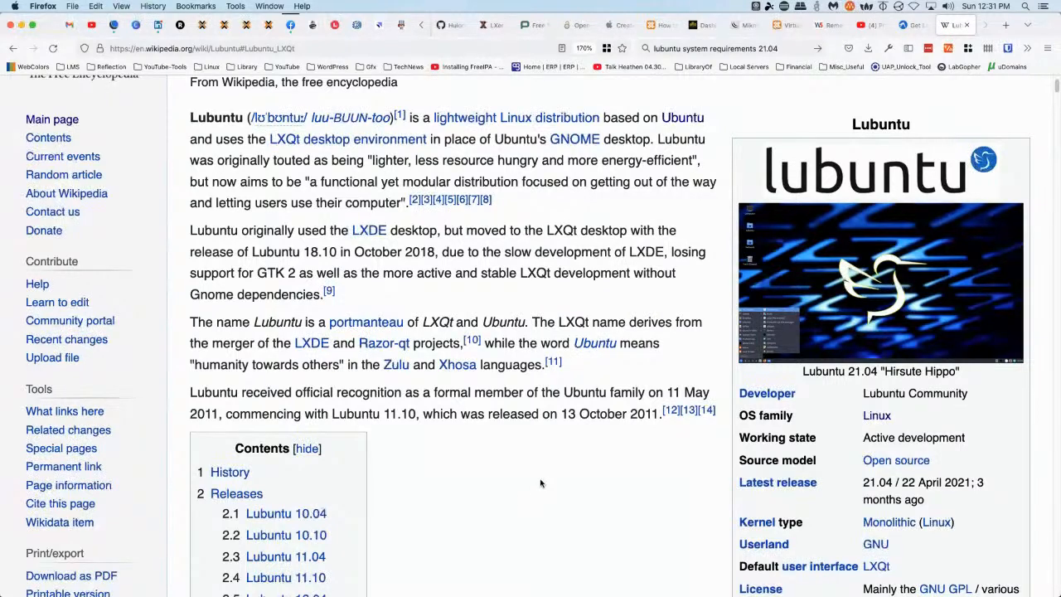
# Search Google for 'CBL Mariner' in a new browser tab
pyautogui.press('super+t')
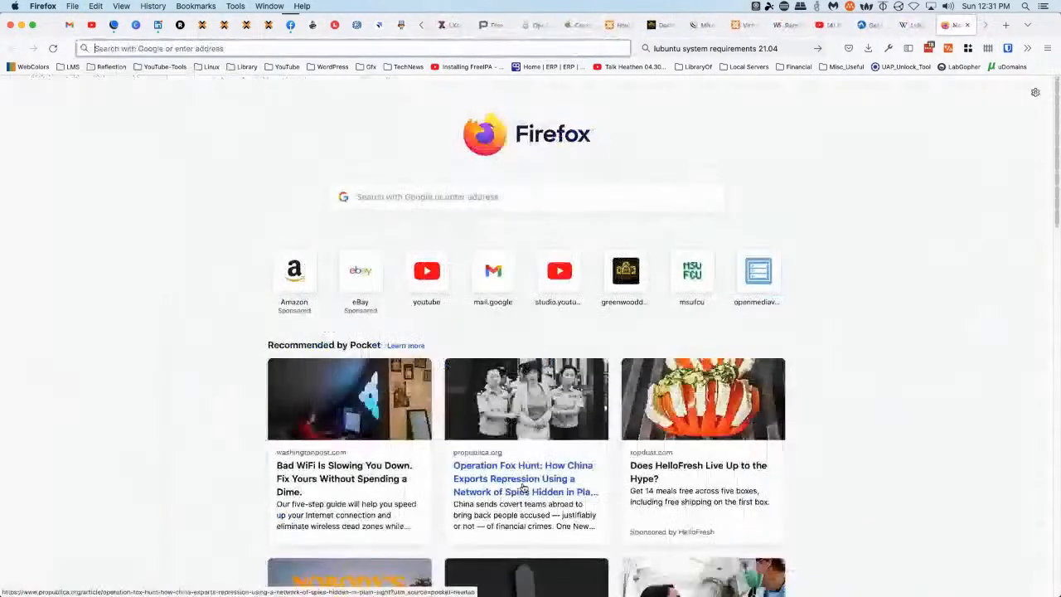
pyautogui.press('super+k')
pyautogui.write('CBL Mariner')
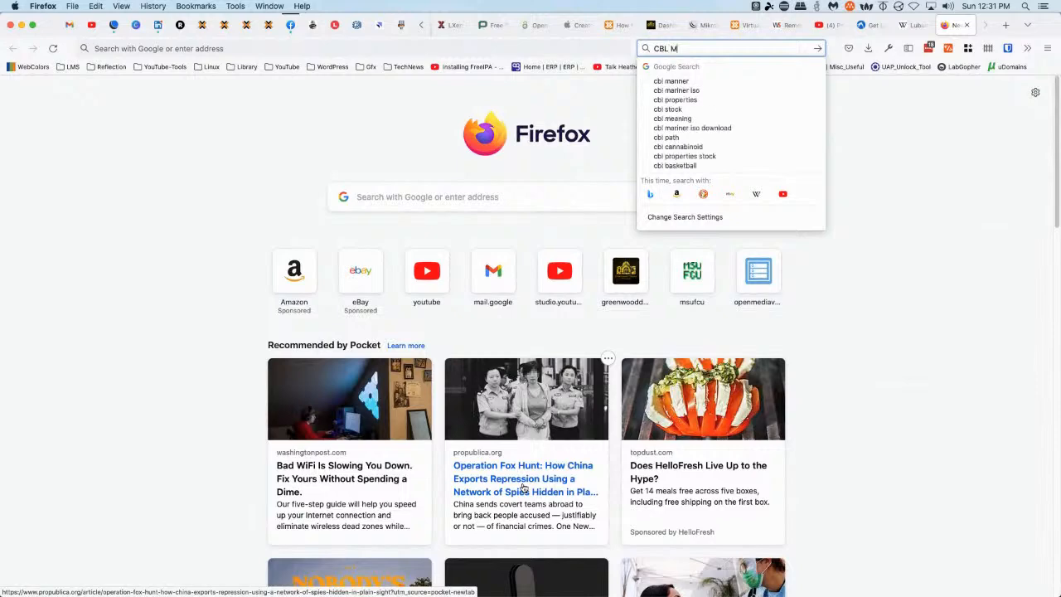
pyautogui.press('Return')
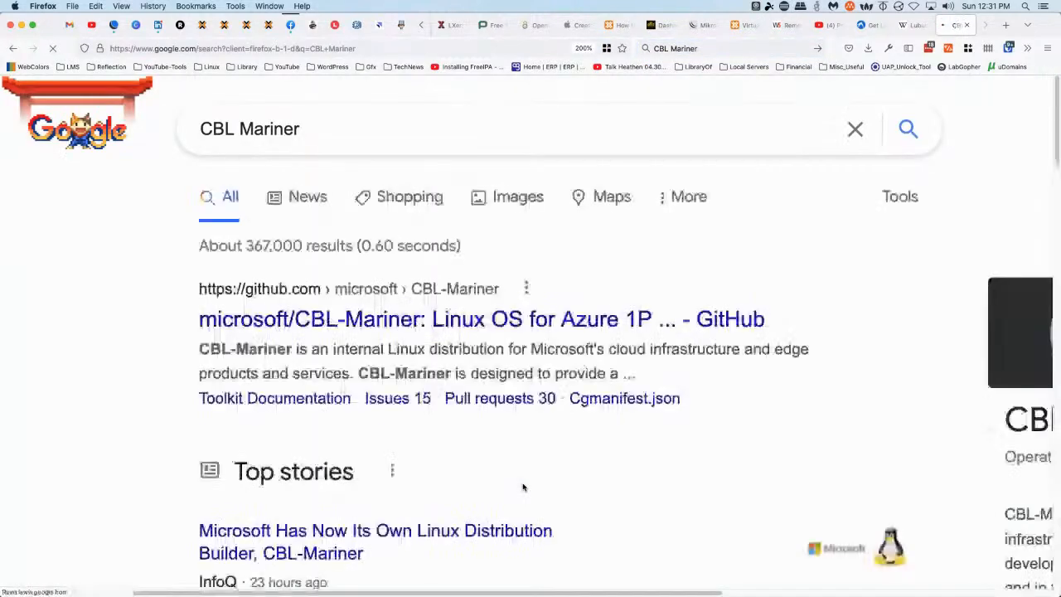
# Refine the search to the suggested query 'cbl-mariner iso download'
pyautogui.click(386, 128)
pyautogui.press('Down')
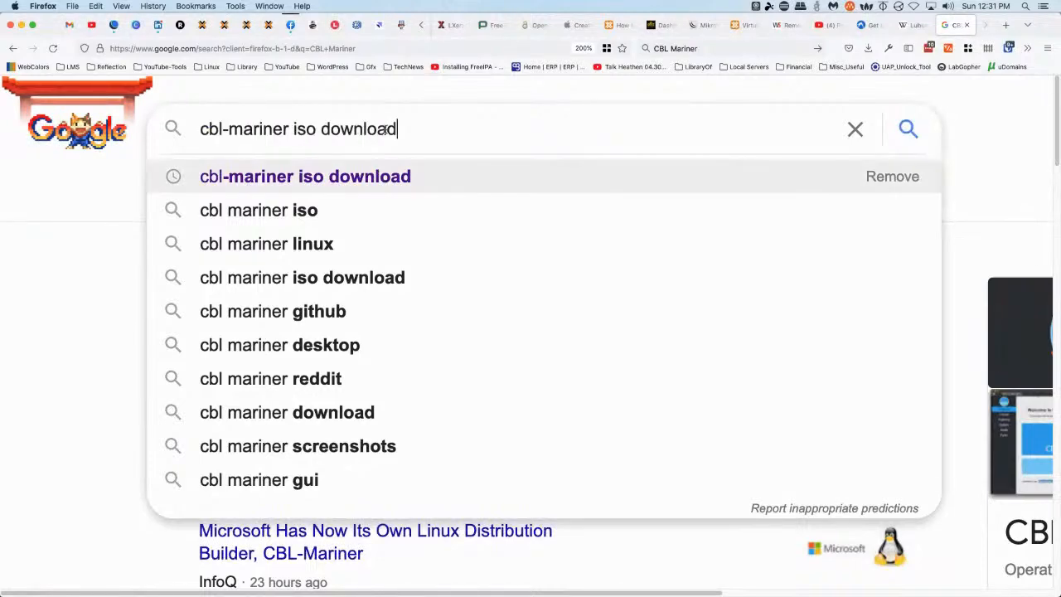
pyautogui.press('Return')
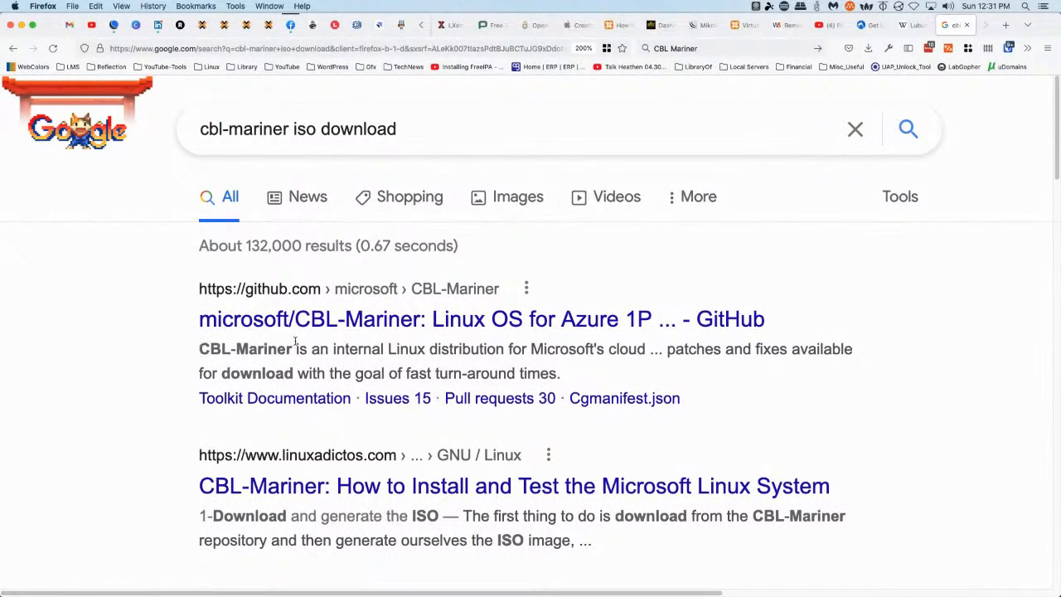
pyautogui.click(390, 326)
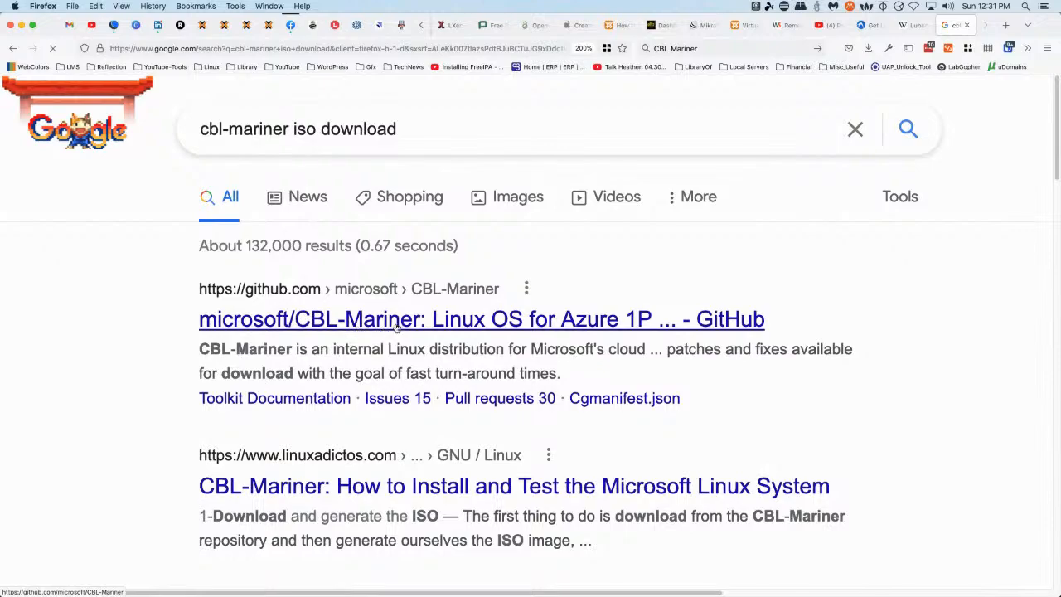
pyautogui.scroll(-15, 236, 338)
pyautogui.scroll(-3, 240, 343)
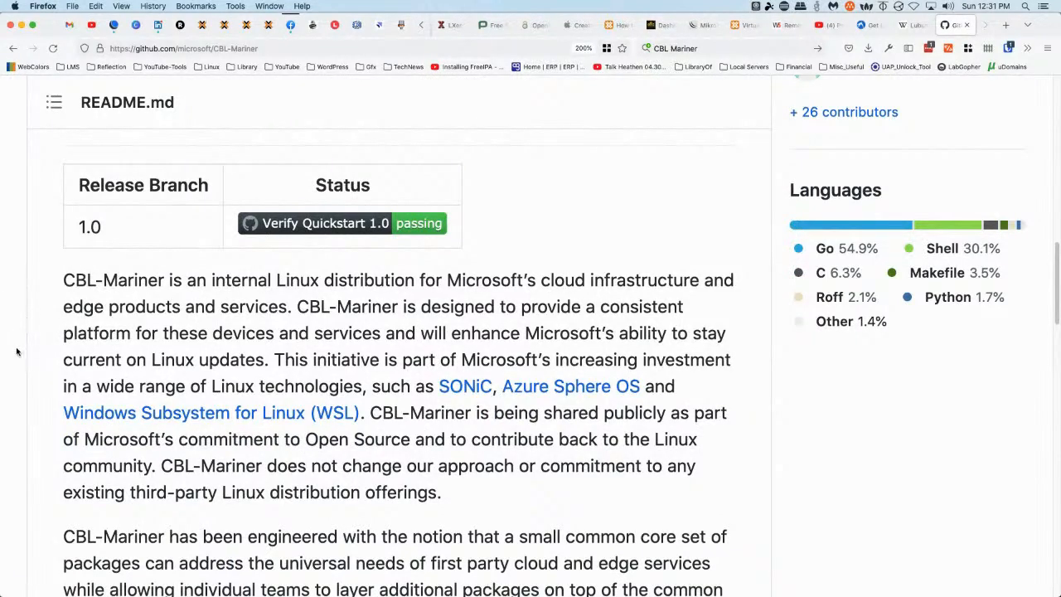
pyautogui.scroll(-3, 22, 350)
pyautogui.scroll(-1, 21, 349)
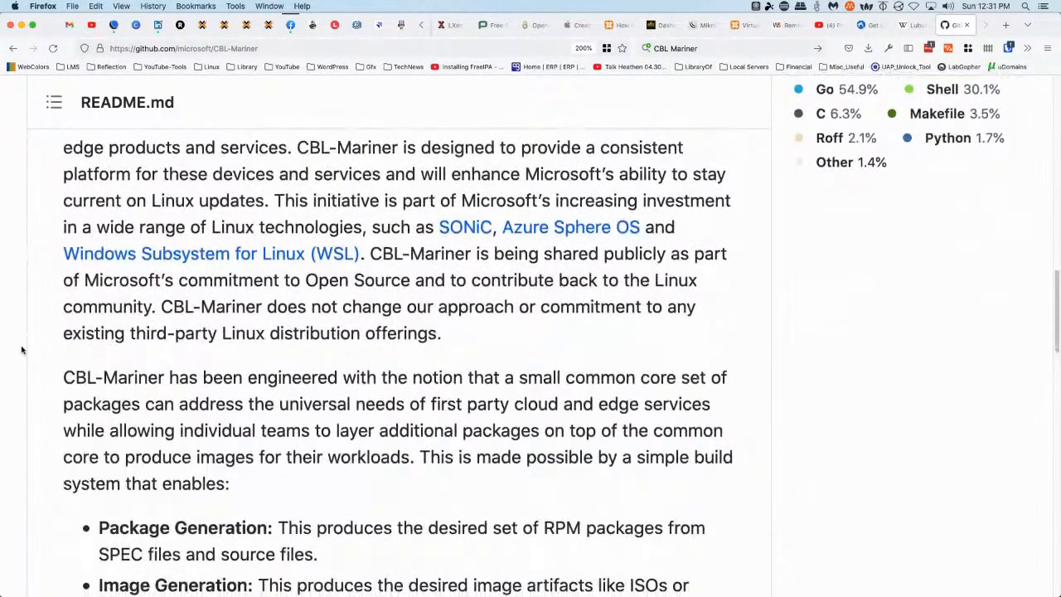
pyautogui.scroll(-1, 22, 349)
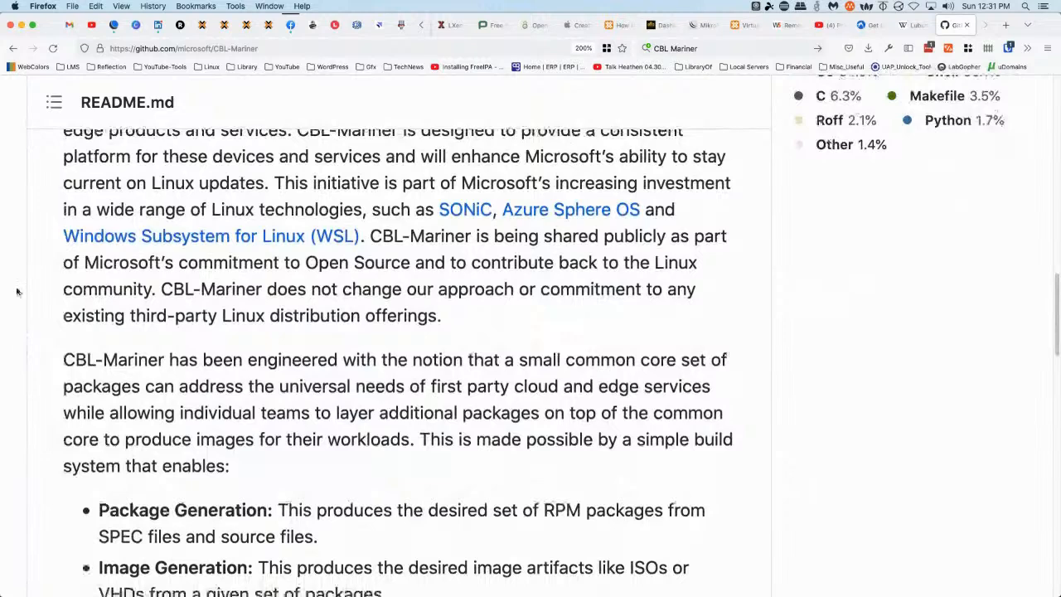
pyautogui.scroll(-3, 38, 307)
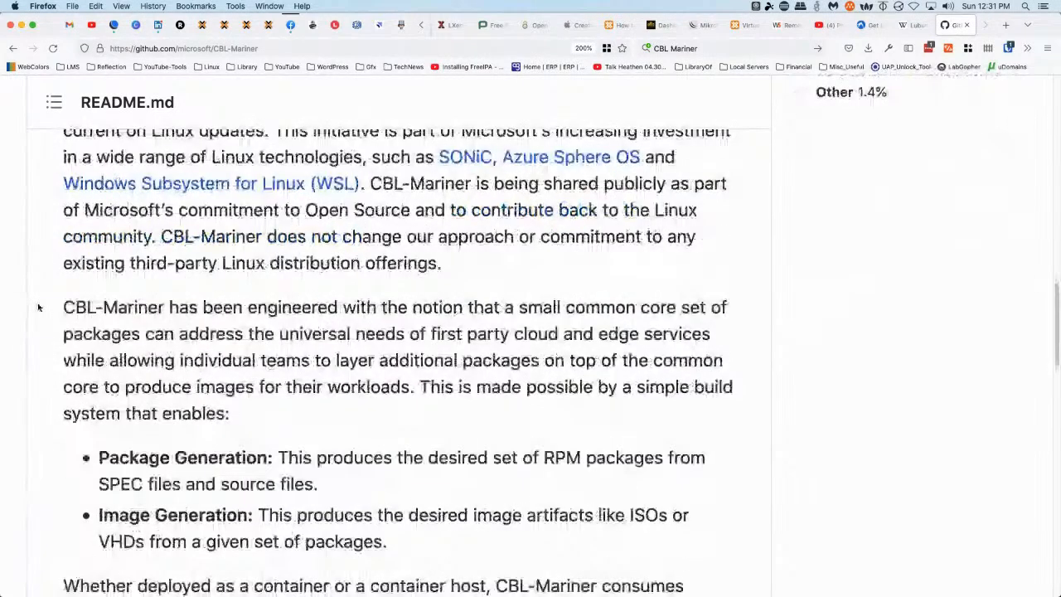
pyautogui.scroll(-10, 38, 307)
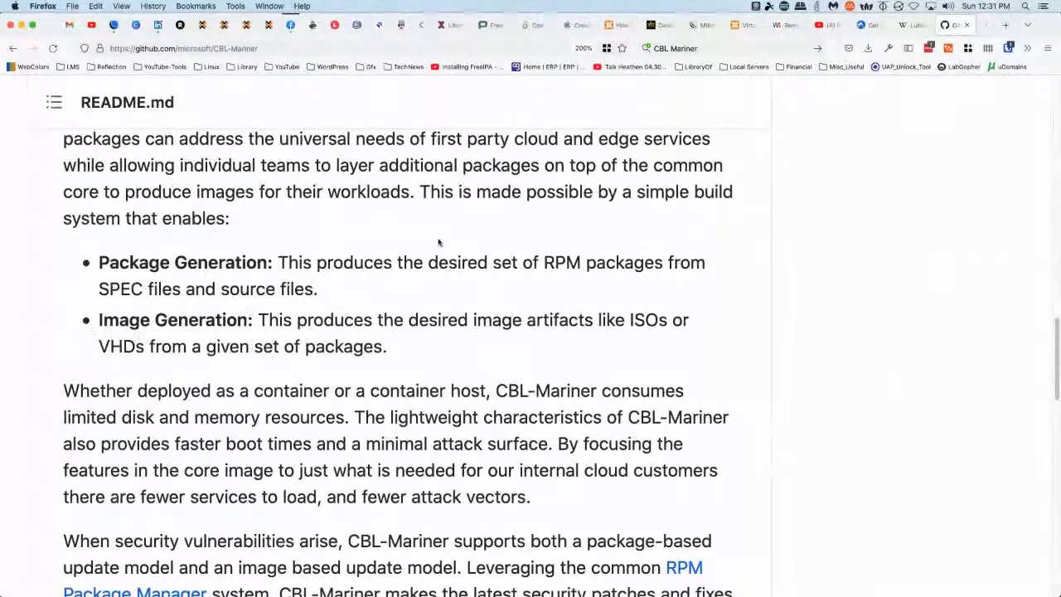
pyautogui.scroll(4, 490, 237)
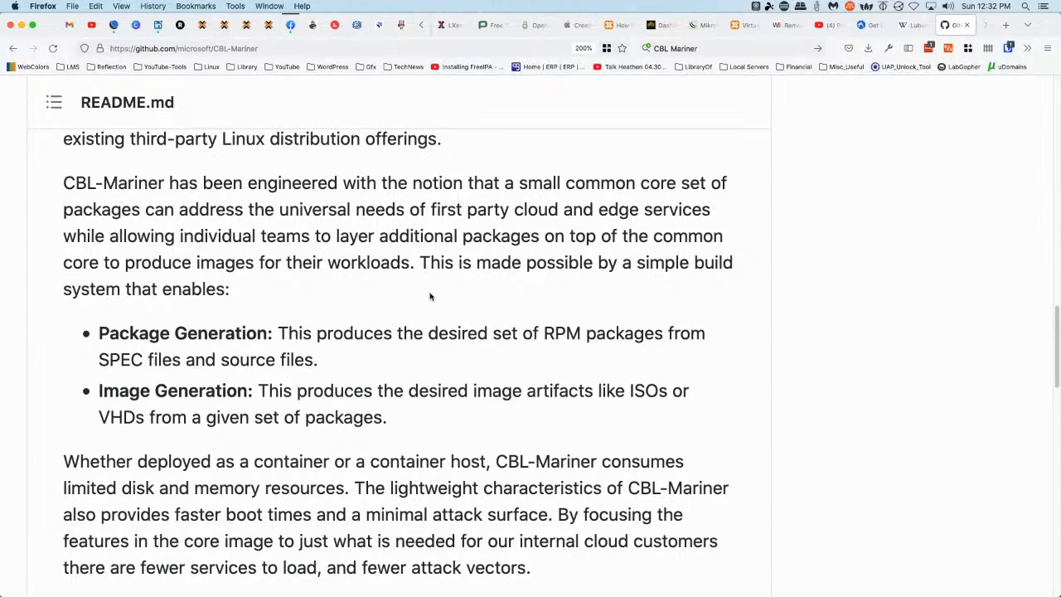
pyautogui.scroll(-5, 703, 292)
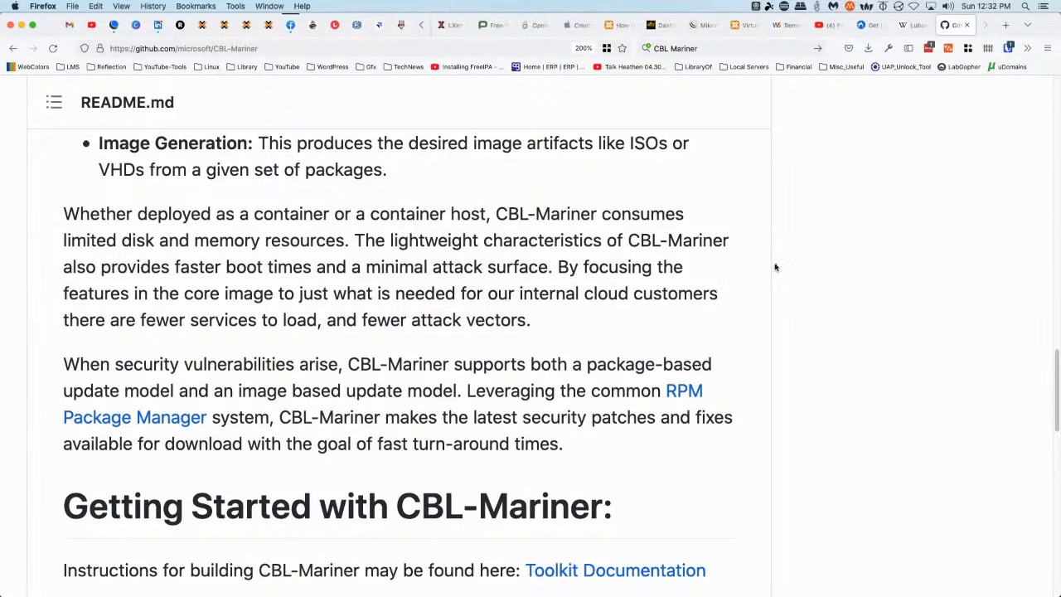
pyautogui.scroll(-2, 767, 266)
pyautogui.scroll(-1, 767, 266)
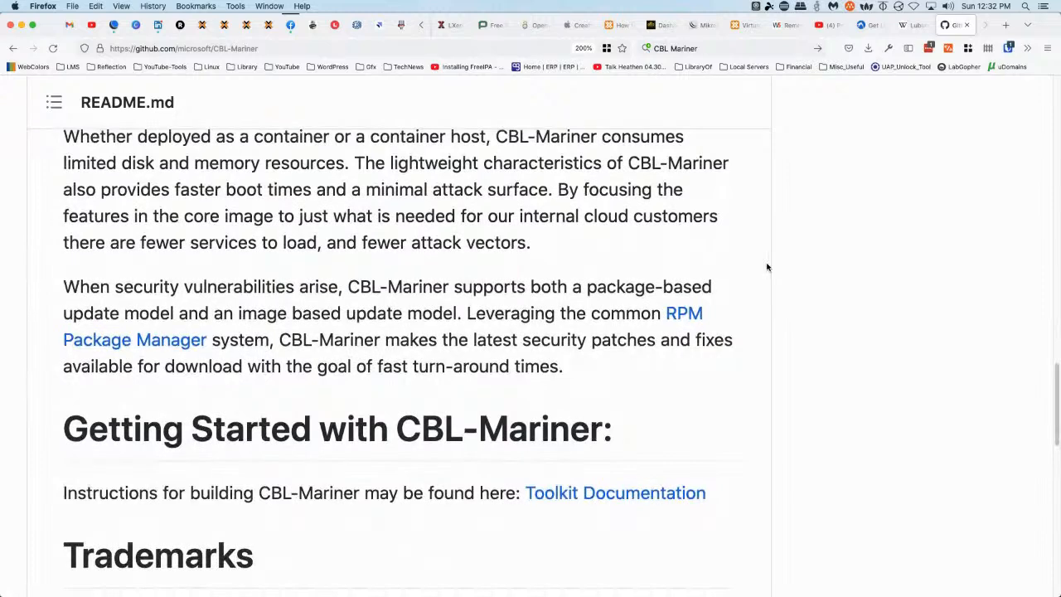
pyautogui.scroll(-1, 766, 266)
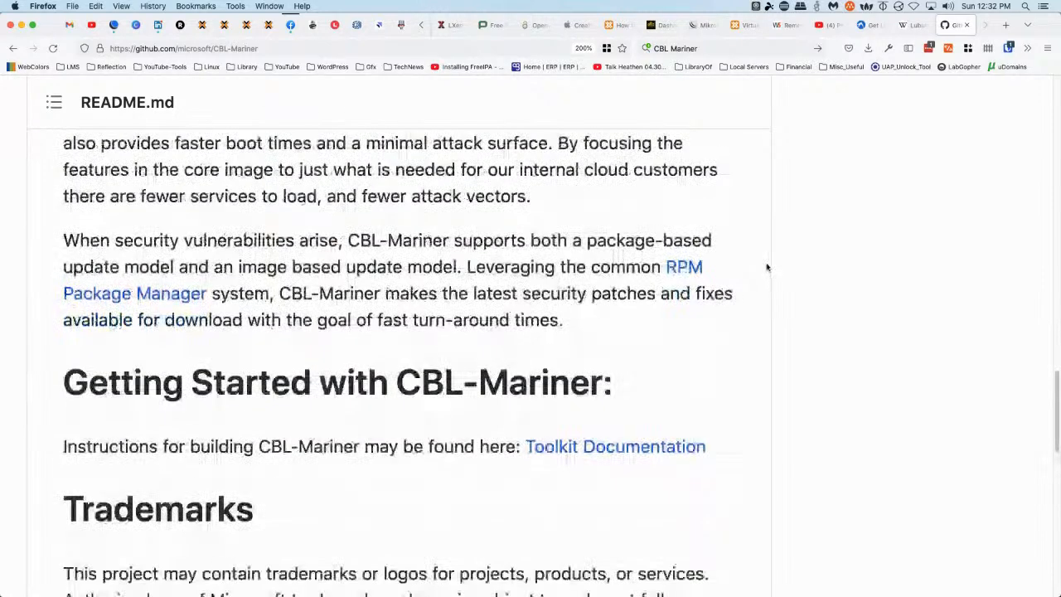
pyautogui.scroll(-2, 767, 266)
pyautogui.scroll(-6, 764, 268)
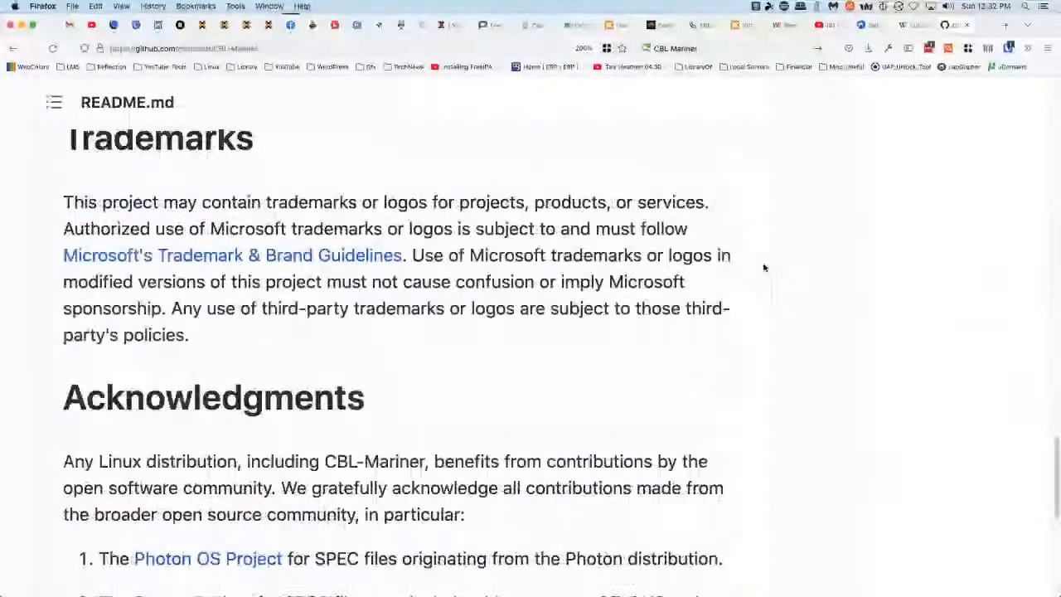
pyautogui.scroll(-4, 764, 268)
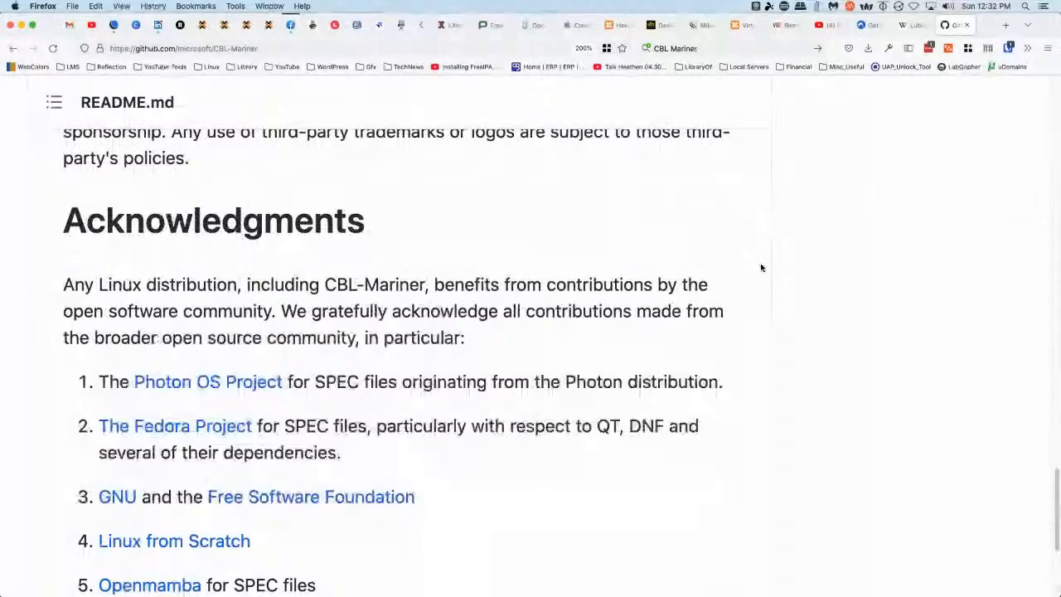
pyautogui.scroll(-6, 750, 307)
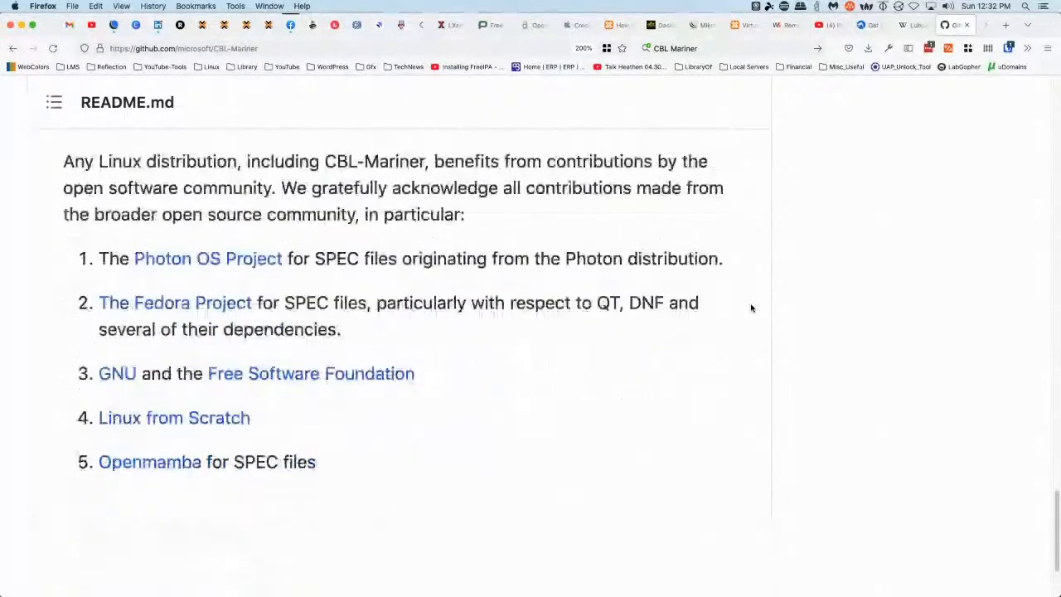
pyautogui.click(12, 48)
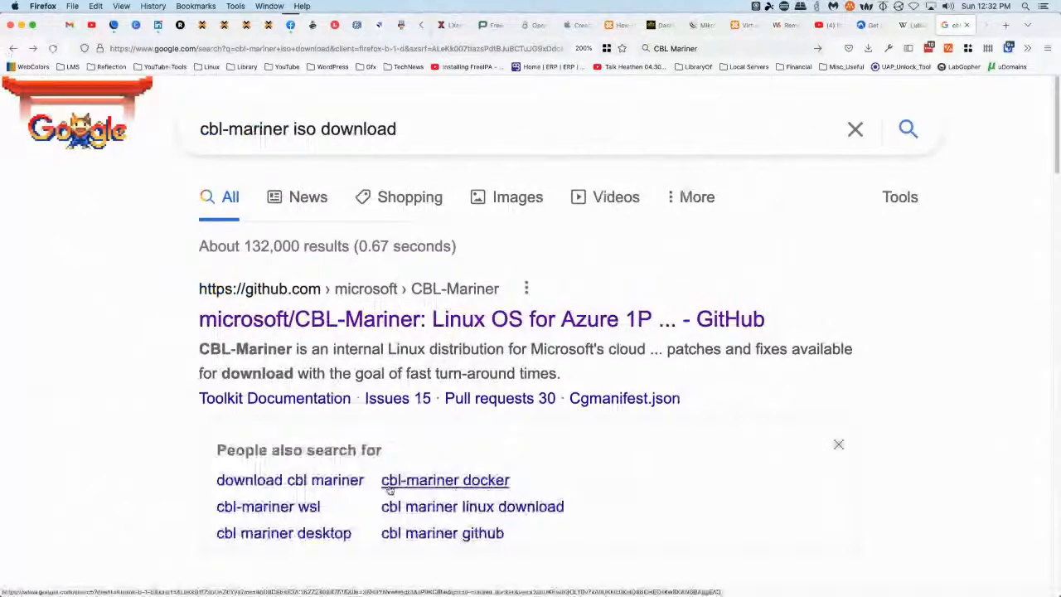
# Open the linuxadictos CBL-Mariner install article, enlarged for easier reading
pyautogui.scroll(-5, 397, 458)
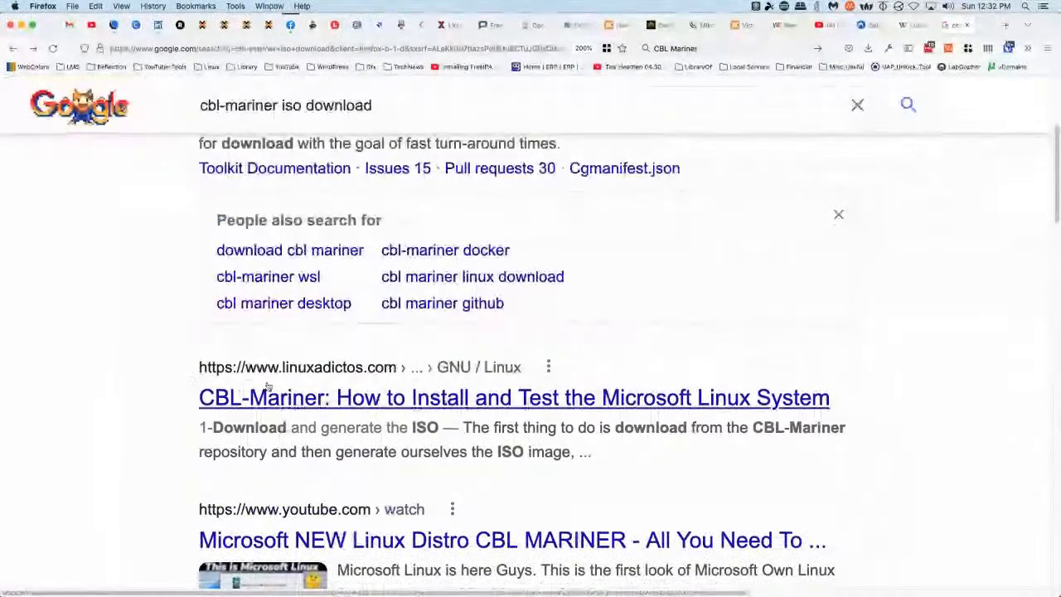
pyautogui.click(377, 399)
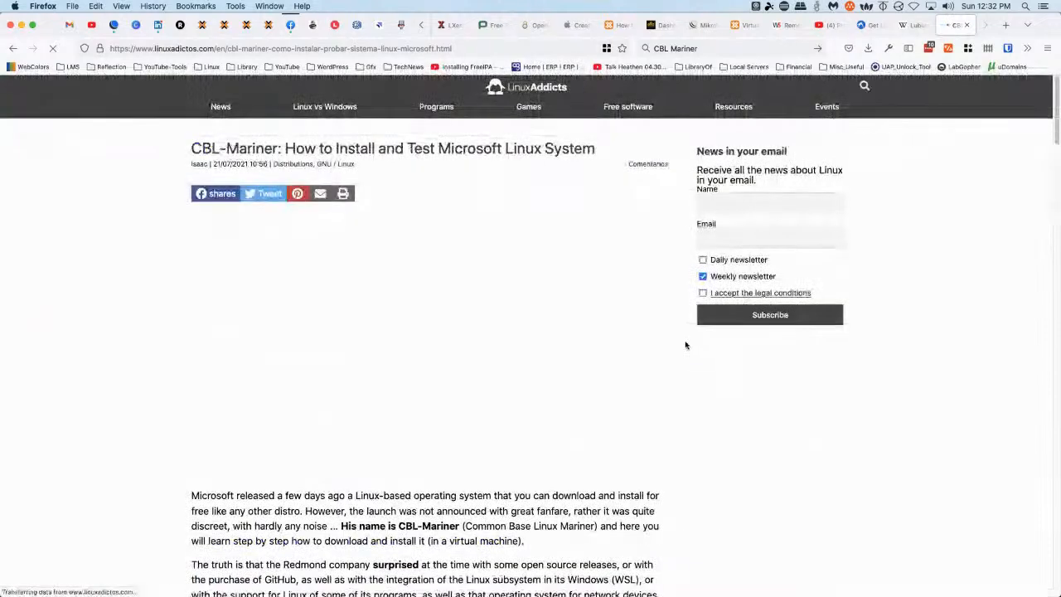
pyautogui.press('super+plus')
pyautogui.press('super+plus')
pyautogui.press('super+plus')
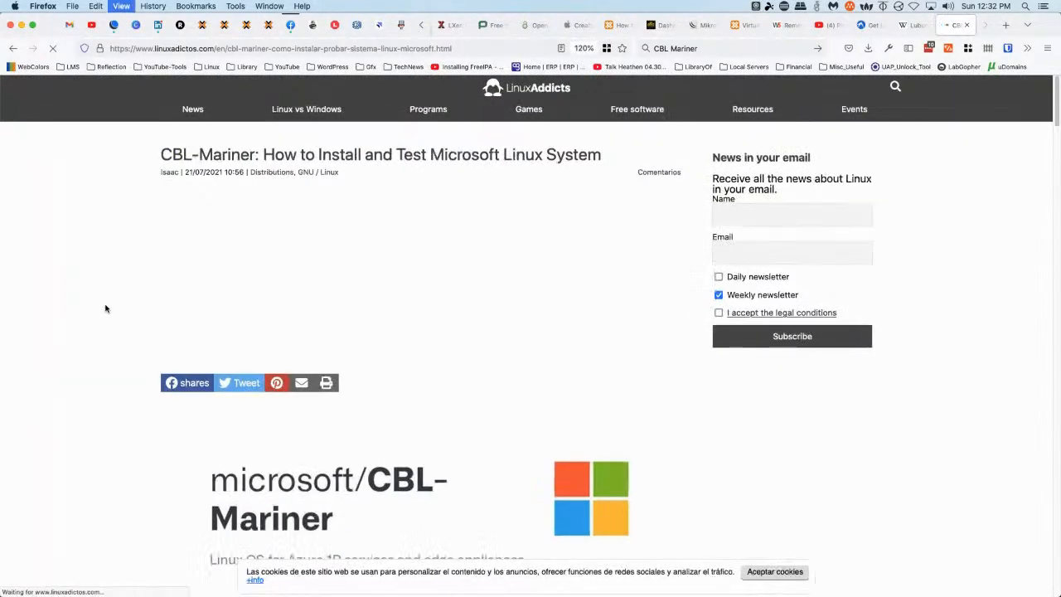
pyautogui.scroll(-5, 365, 307)
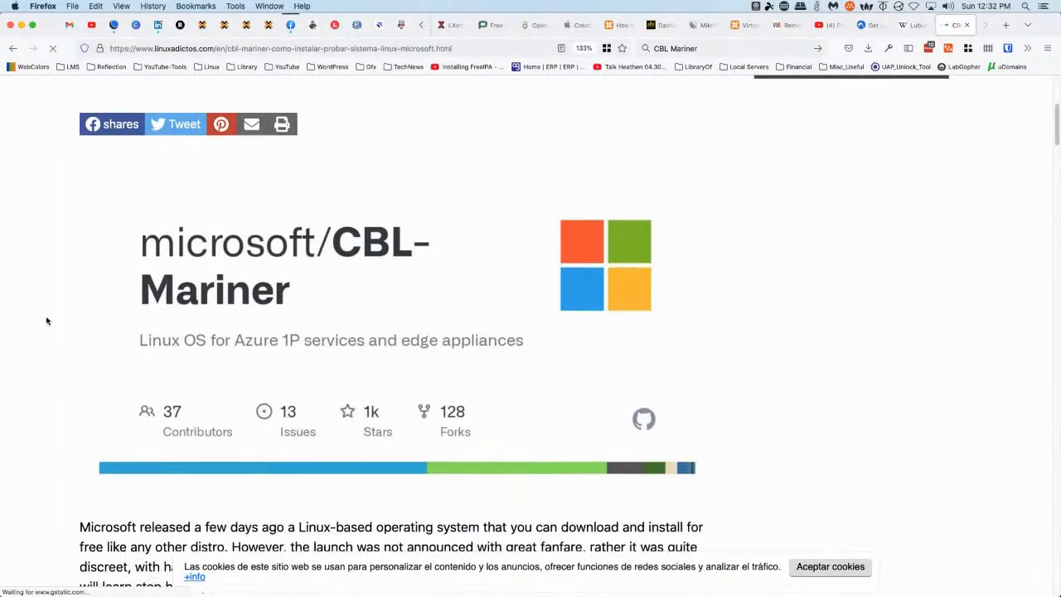
pyautogui.scroll(-3, 52, 314)
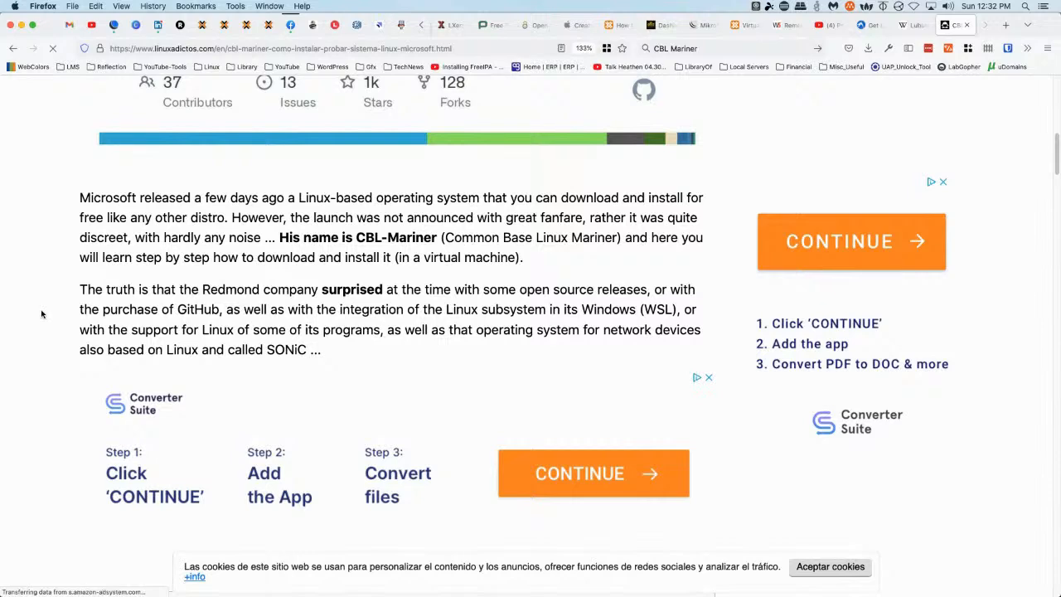
pyautogui.scroll(-1, 41, 313)
pyautogui.scroll(-2, 41, 313)
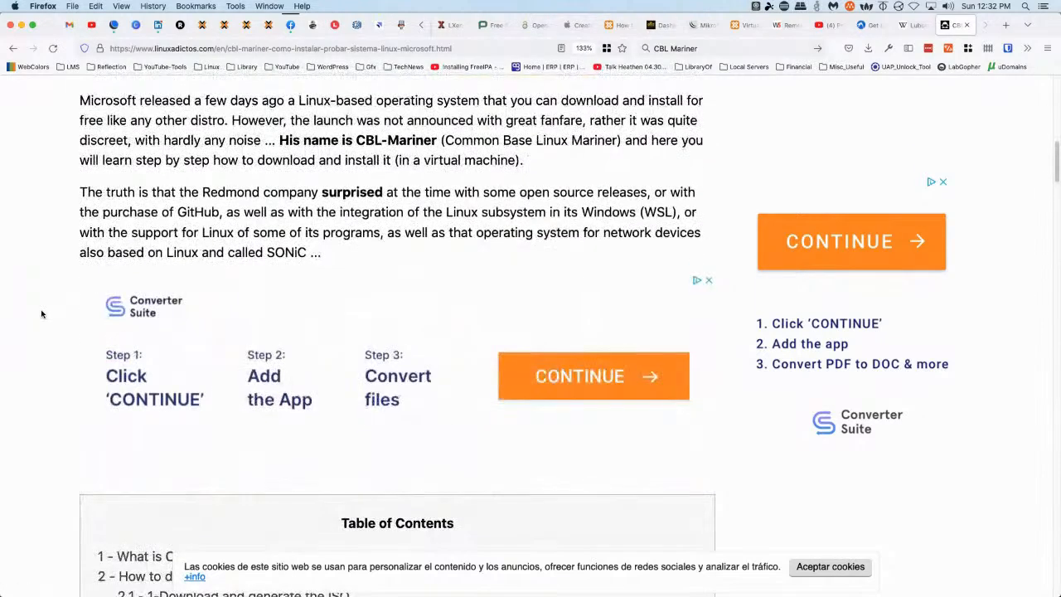
pyautogui.scroll(-3, 42, 314)
pyautogui.scroll(-3, 42, 314)
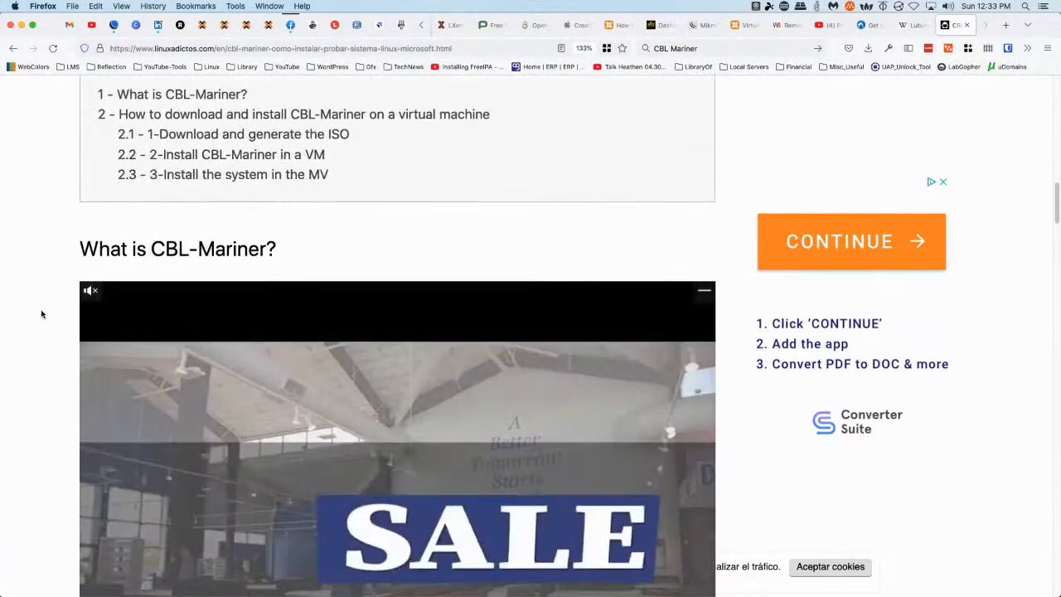
pyautogui.scroll(3, 42, 314)
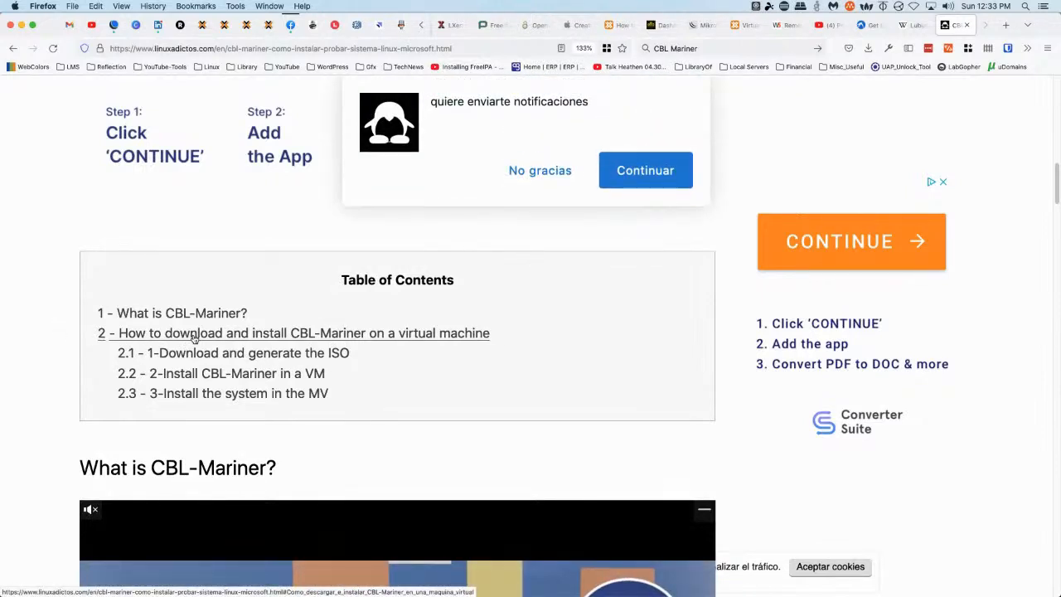
# Decline notifications, jump to '1-Download and generate the ISO' and select the apt-get install command
pyautogui.click(532, 171)
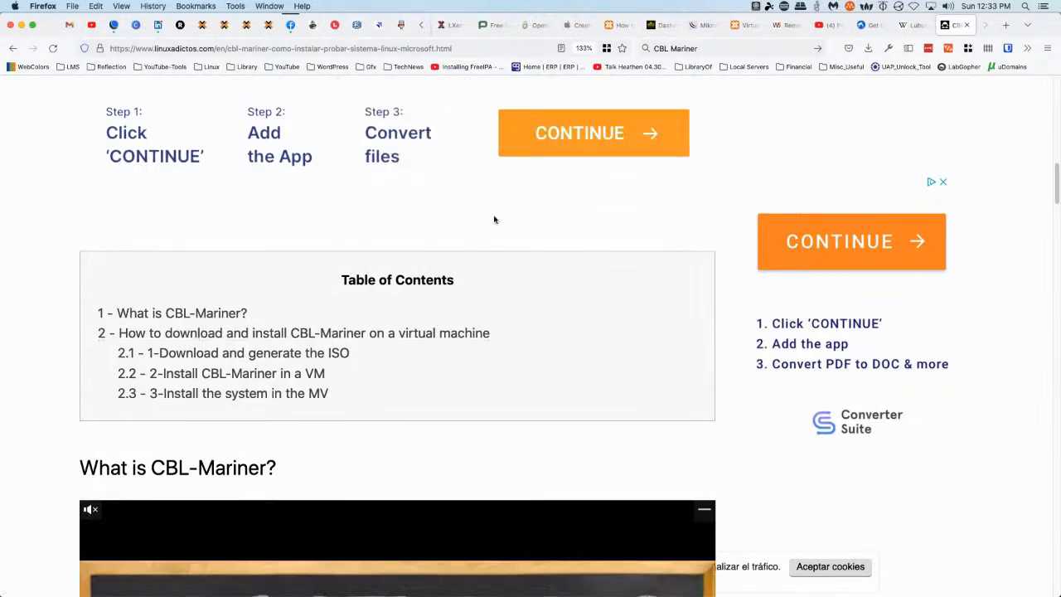
pyautogui.click(256, 336)
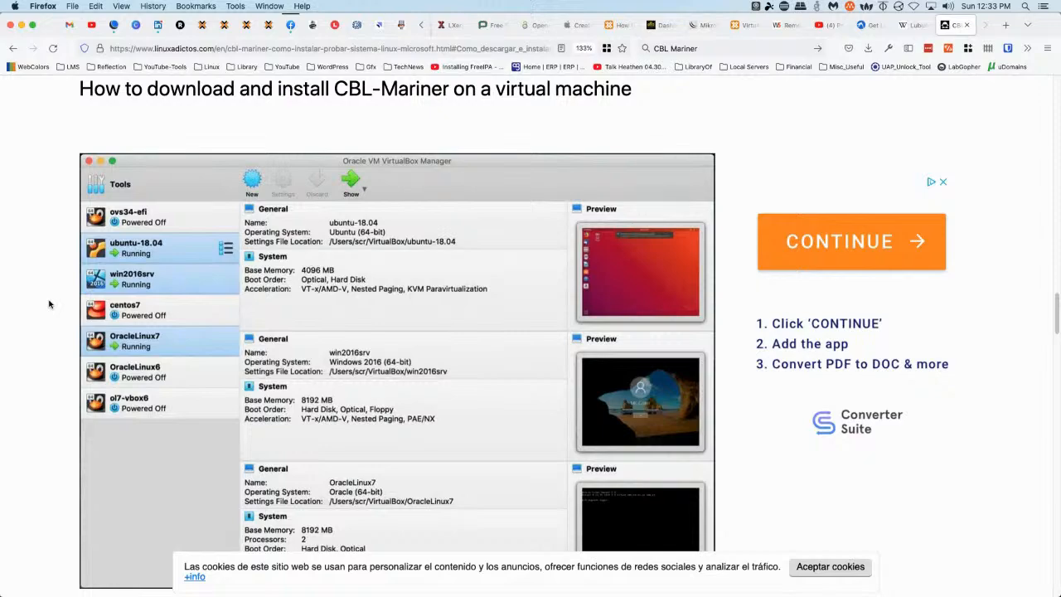
pyautogui.scroll(-10, 49, 304)
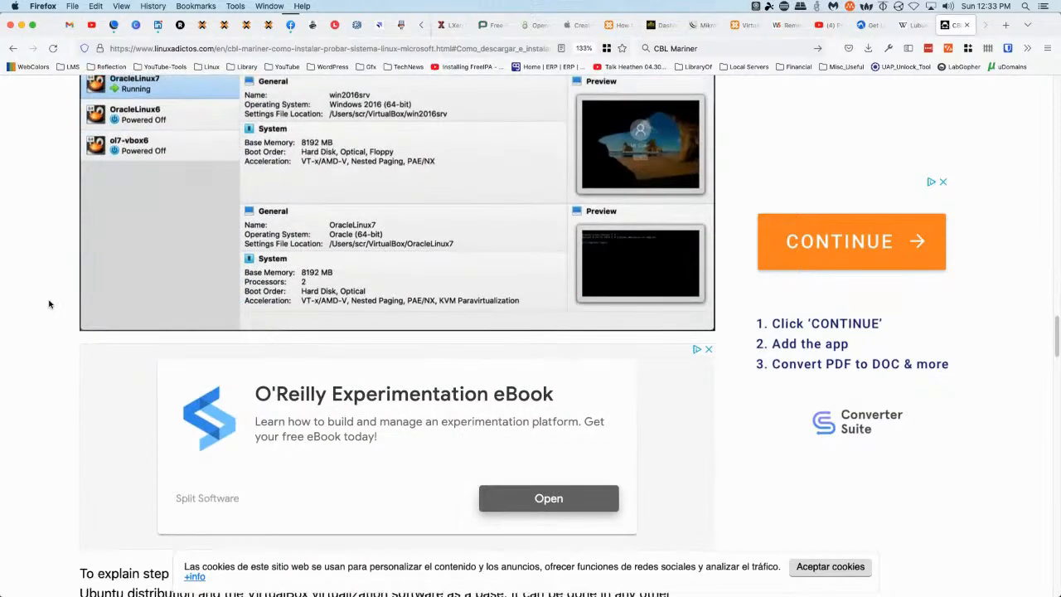
pyautogui.scroll(-4, 49, 304)
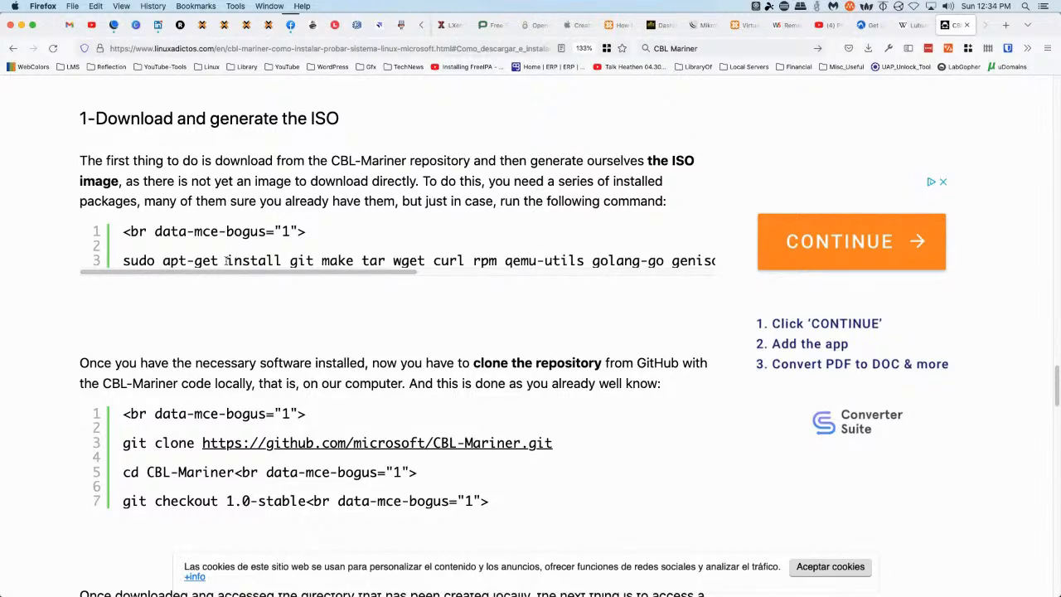
pyautogui.moveTo(227, 260); pyautogui.dragTo(520, 262)
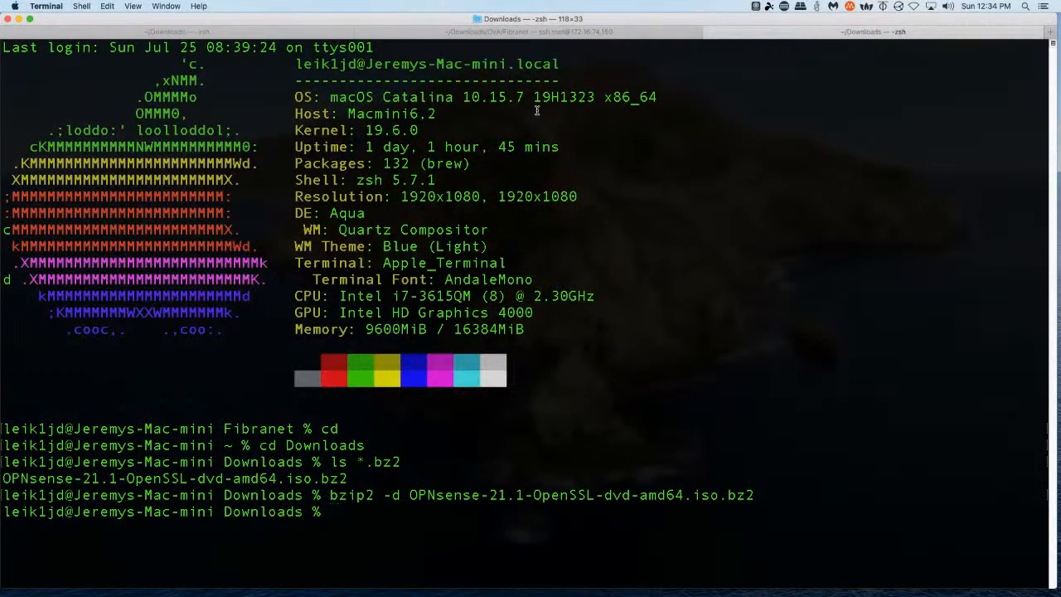
pyautogui.click(425, 37)
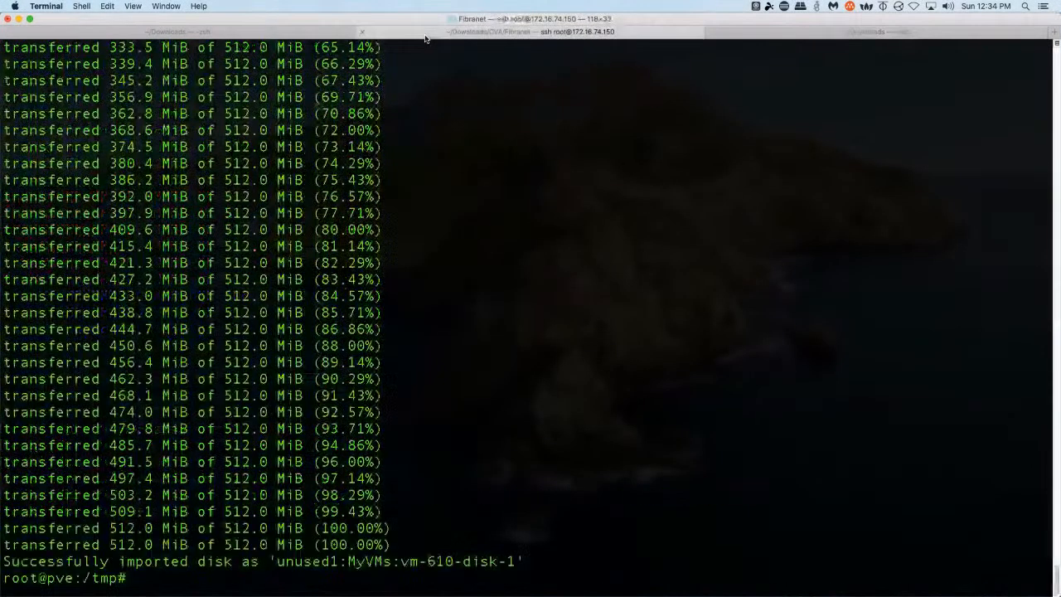
pyautogui.click(137, 34)
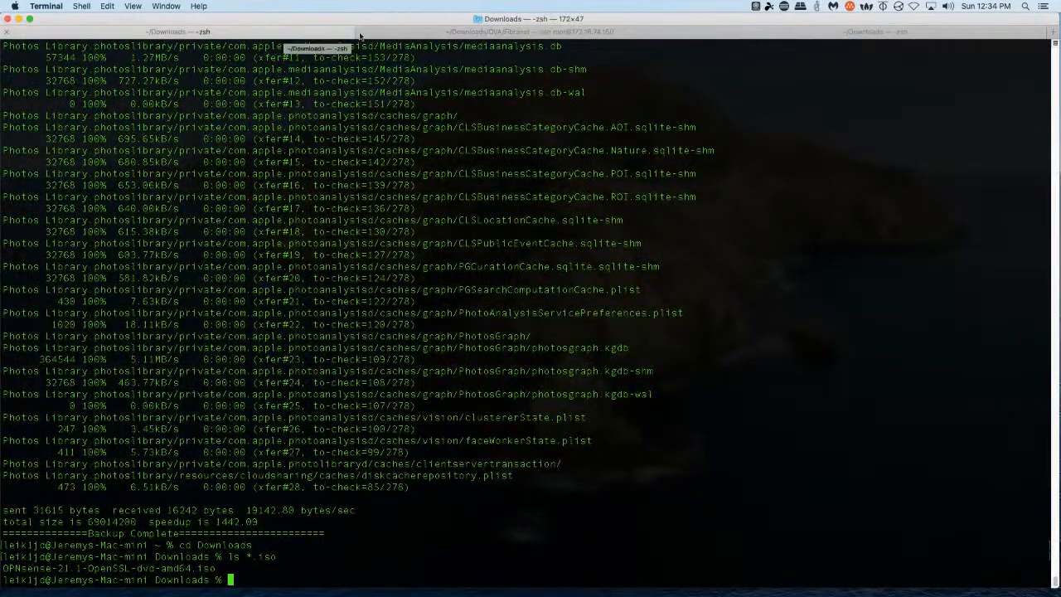
pyautogui.click(421, 33)
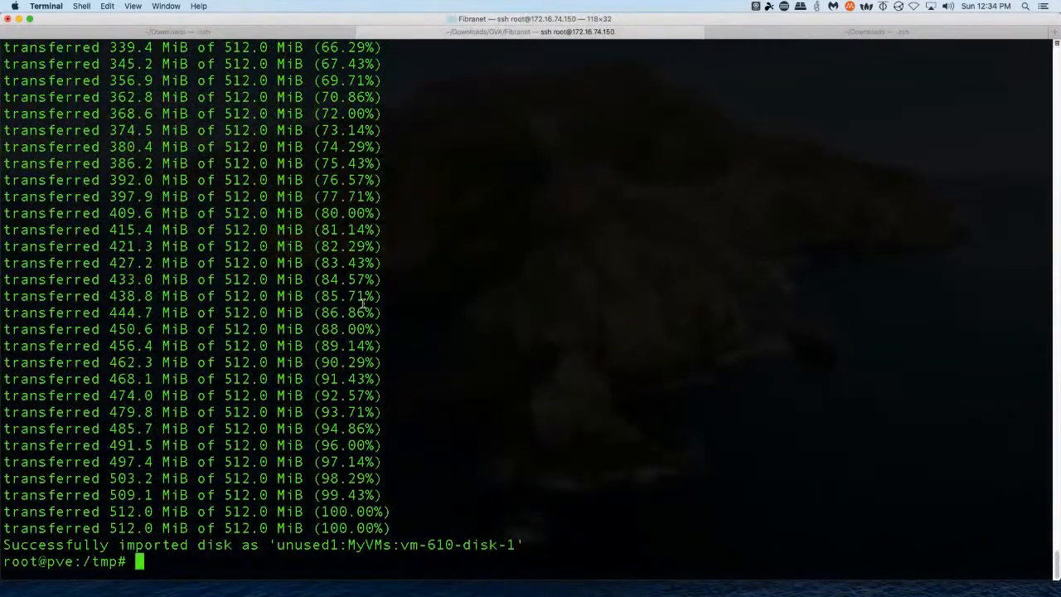
pyautogui.write('apt')
pyautogui.write('install git make tar wget curl rpm qemu-utils golang-go genisoimage python-minimal bison gawk')
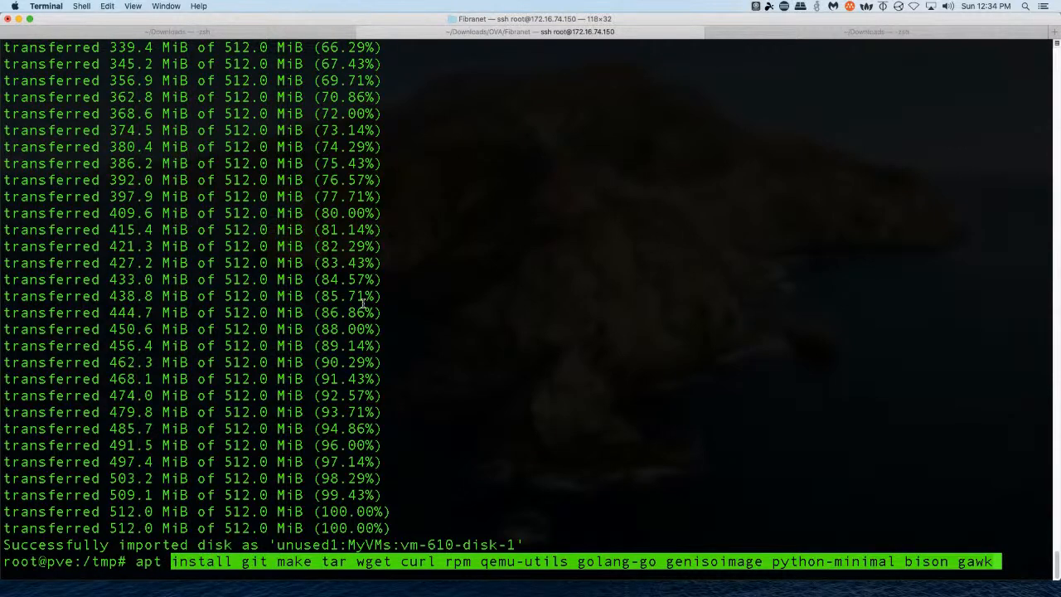
pyautogui.press('Return')
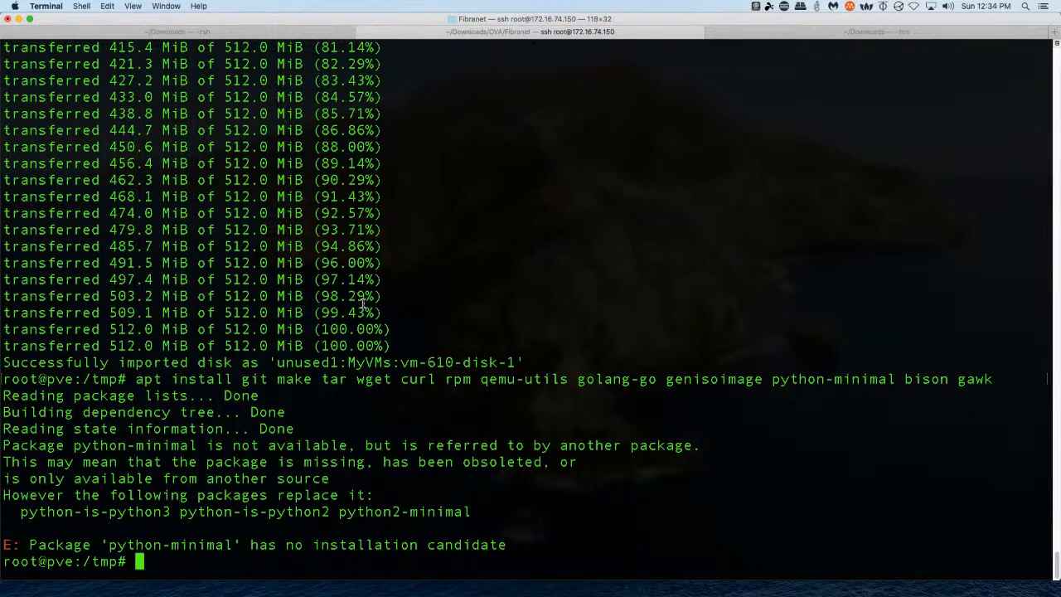
# Recall the failed apt install command, then clear it from the prompt
pyautogui.press('Up')
pyautogui.press('Left')
pyautogui.press('Left')
pyautogui.press('Left')
pyautogui.press('Left')
pyautogui.press('Left')
pyautogui.press('Left')
pyautogui.press('Left')
pyautogui.press('Left')
pyautogui.press('Left')
pyautogui.press('Left')
pyautogui.press('Left')
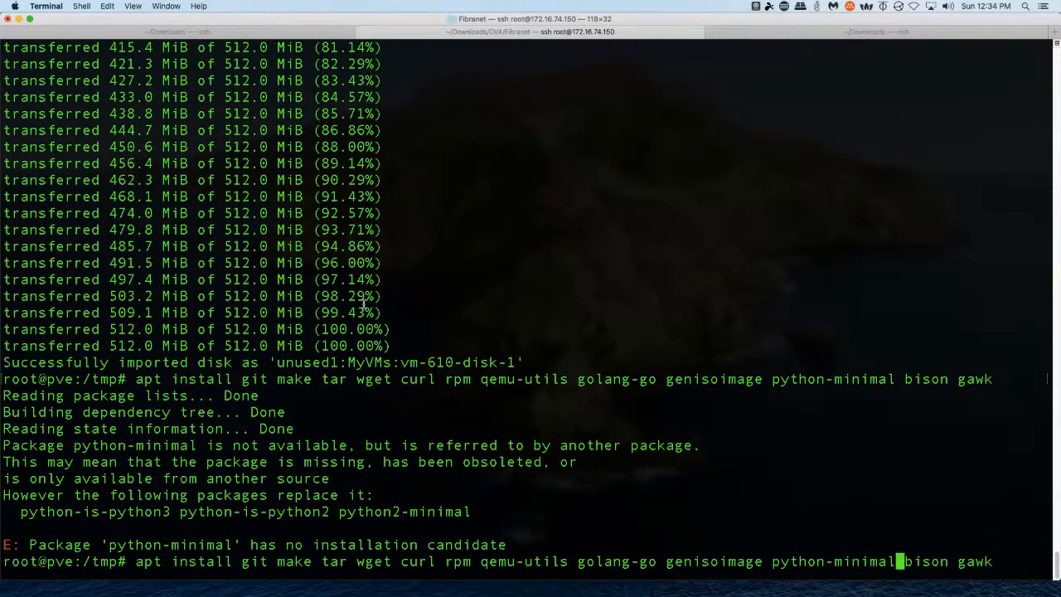
pyautogui.press('Down')
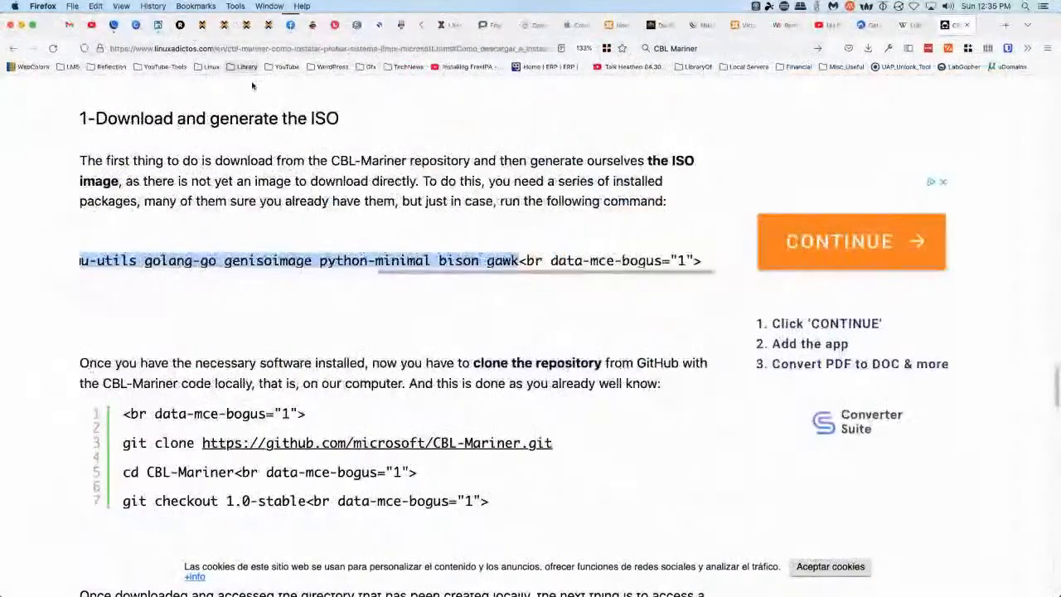
# Start container 667 (ubuntutest) from its right-click menu in the Proxmox tree
pyautogui.click(203, 26)
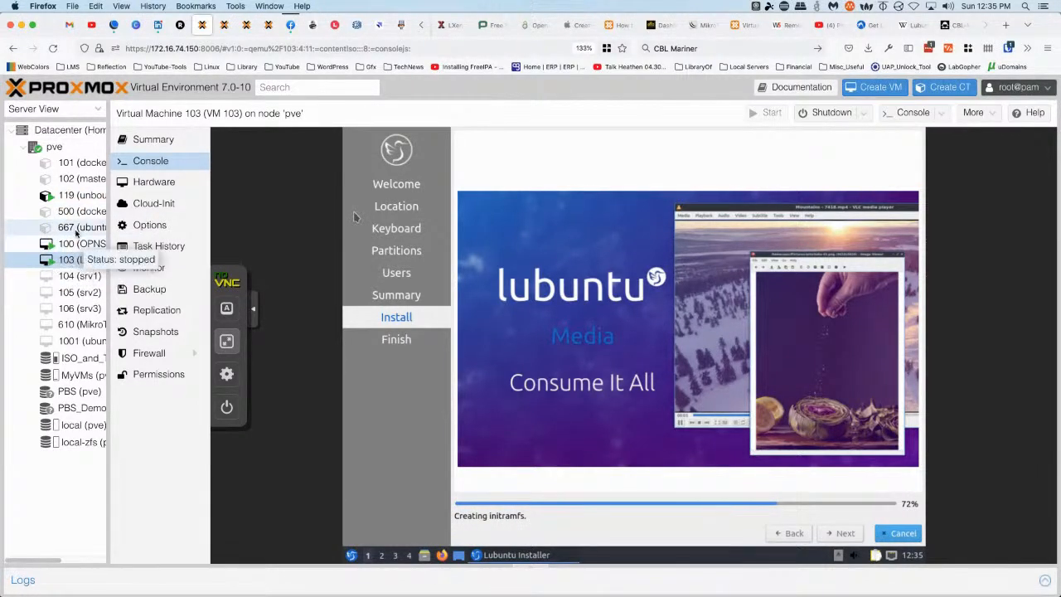
pyautogui.click(71, 232)
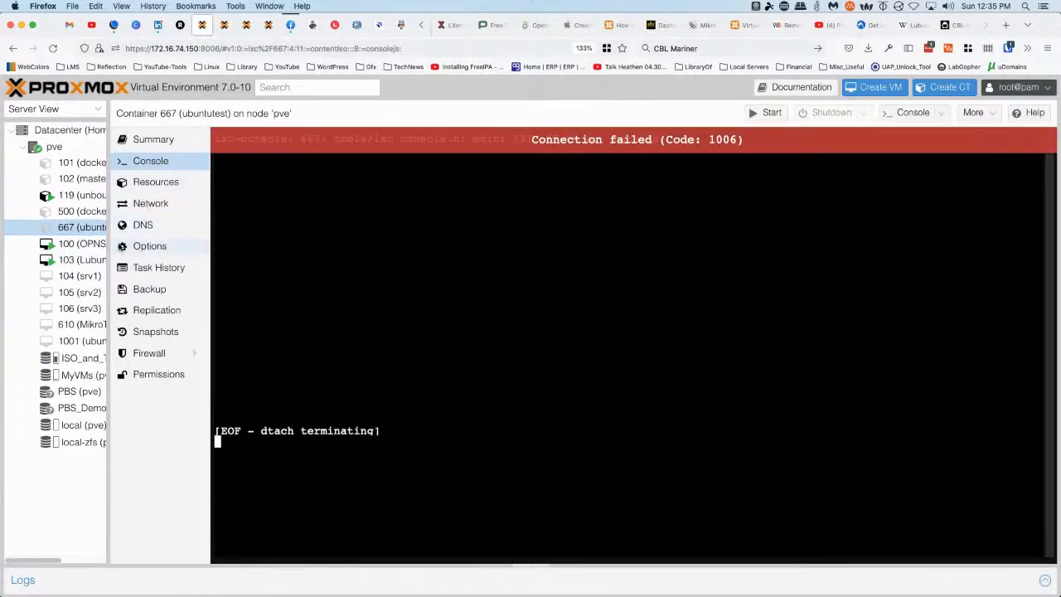
pyautogui.rightClick(72, 232)
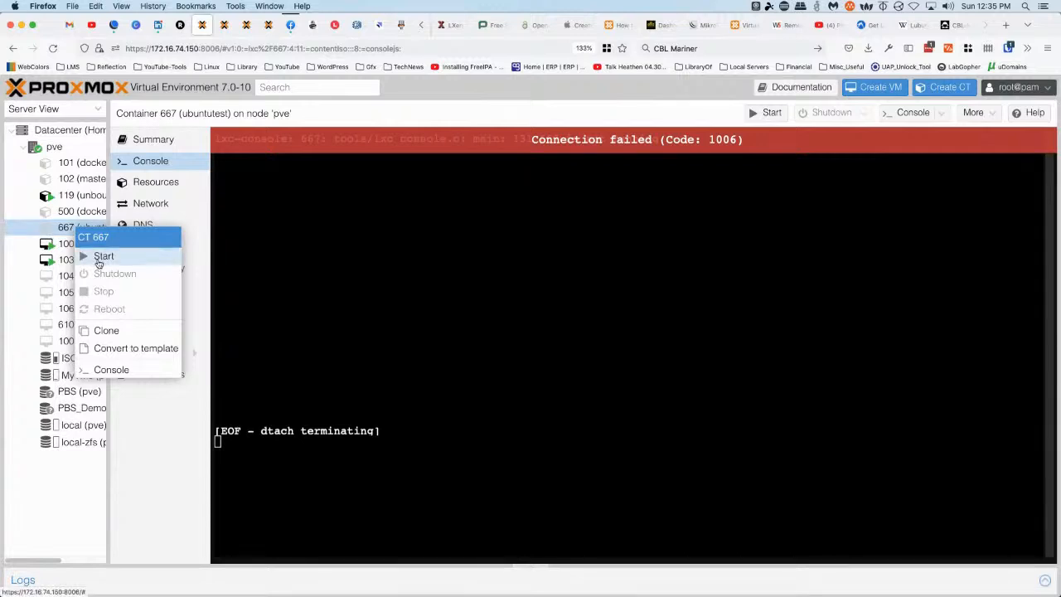
pyautogui.click(98, 258)
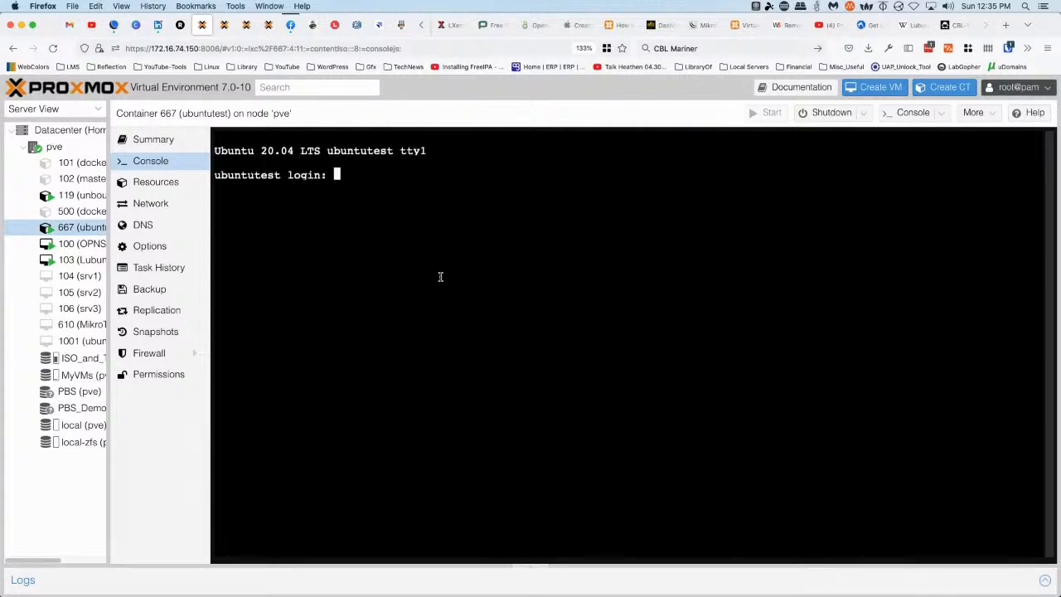
# Log into container 667 as root and run apt with the pasted prerequisite package list
pyautogui.write('root')
pyautogui.press('Return')
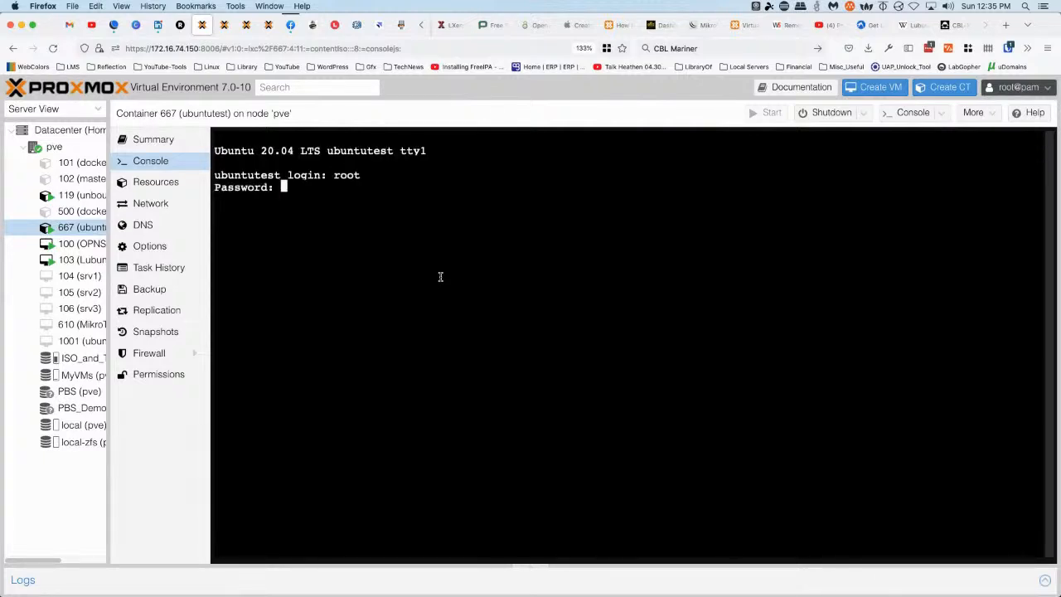
pyautogui.press('Return')
pyautogui.write('apt')
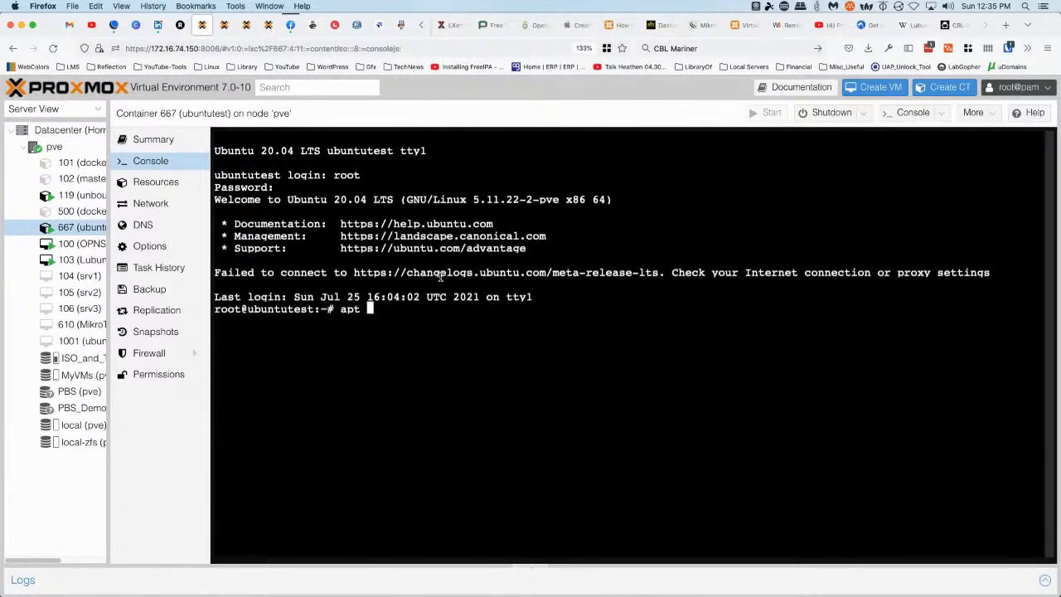
pyautogui.write('install git make tar wget curl rpm qemu-utils golang-go genisoimage python-minimal bison gawk')
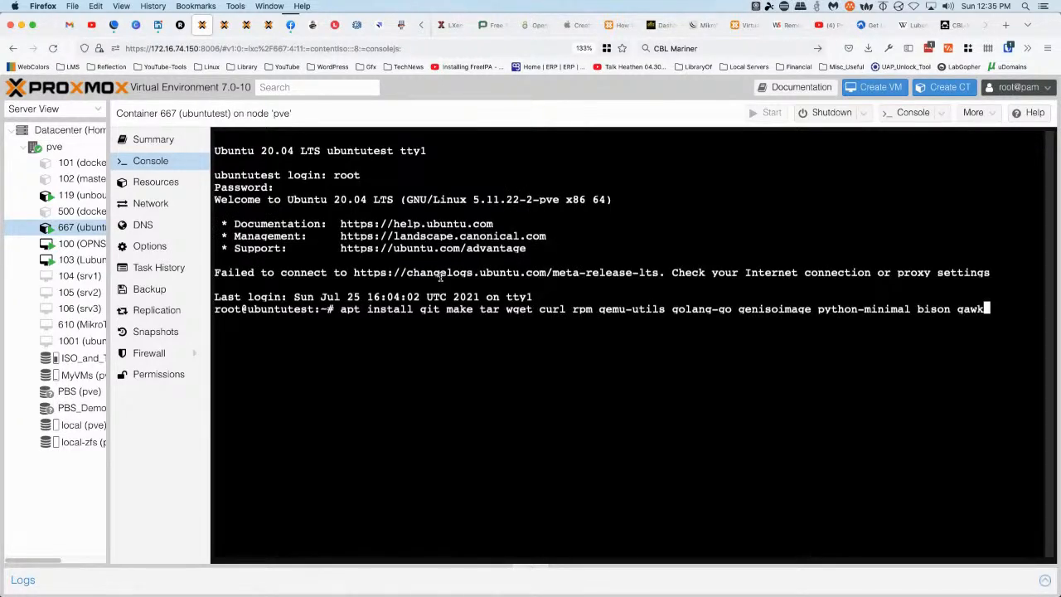
pyautogui.press('Return')
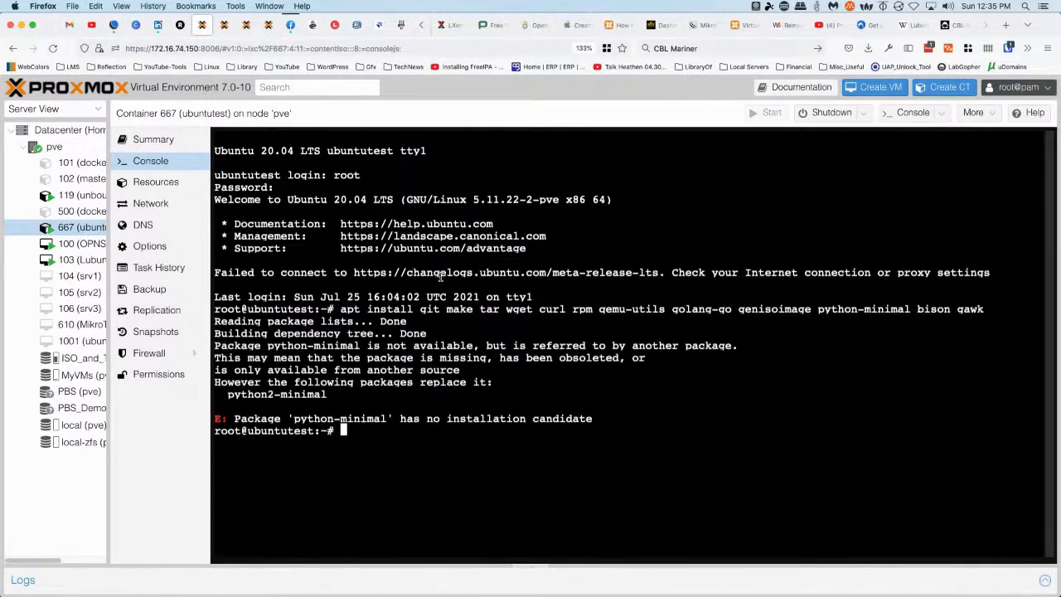
# Rerun the install with python2-minimal, confirm with y, then ping google.com to test name resolution
pyautogui.press('Up')
pyautogui.press('Left')
pyautogui.press('Left')
pyautogui.press('Left')
pyautogui.press('Left')
pyautogui.press('Left')
pyautogui.press('Left')
pyautogui.press('Left')
pyautogui.press('Left')
pyautogui.press('Left')
pyautogui.press('Left')
pyautogui.press('Left')
pyautogui.press('Left')
pyautogui.press('Left')
pyautogui.press('Left')
pyautogui.press('Left')
pyautogui.press('Left')
pyautogui.press('Left')
pyautogui.press('Left')
pyautogui.press('Left')
pyautogui.write('2')
pyautogui.press('Return')
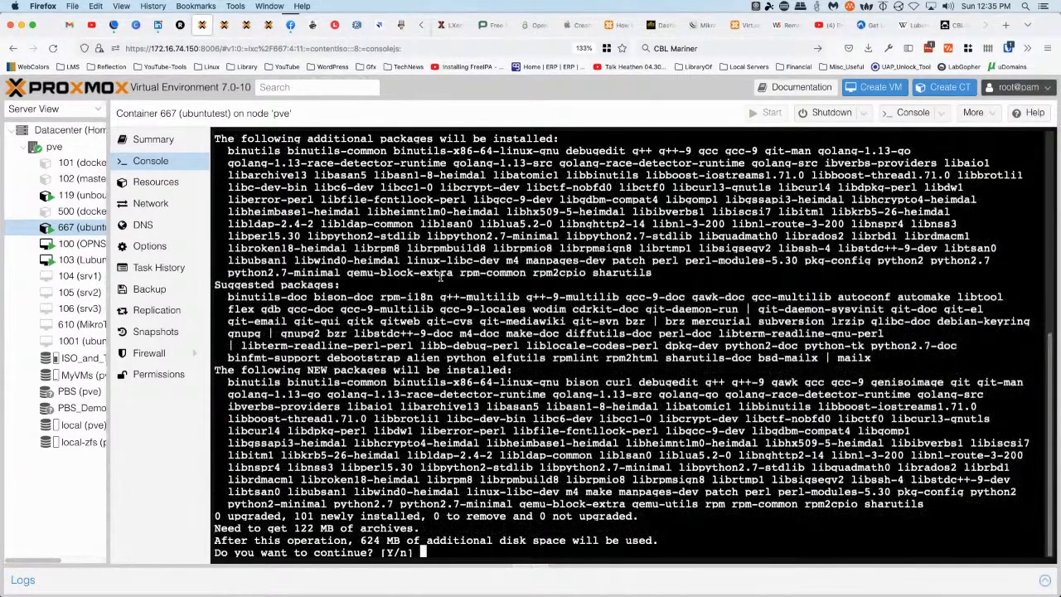
pyautogui.write('y')
pyautogui.press('Return')
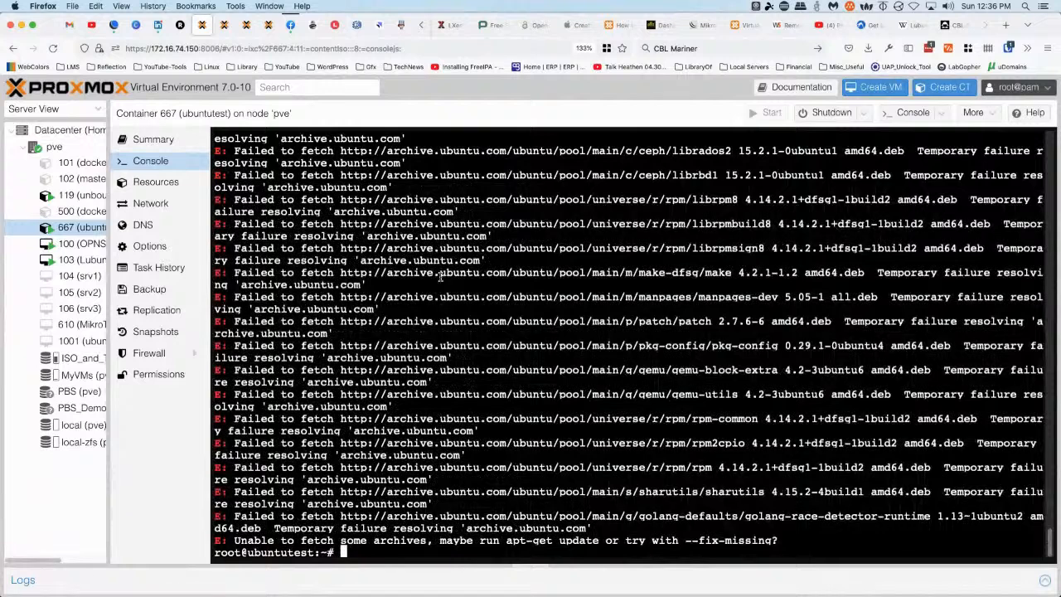
pyautogui.write('ping google.com')
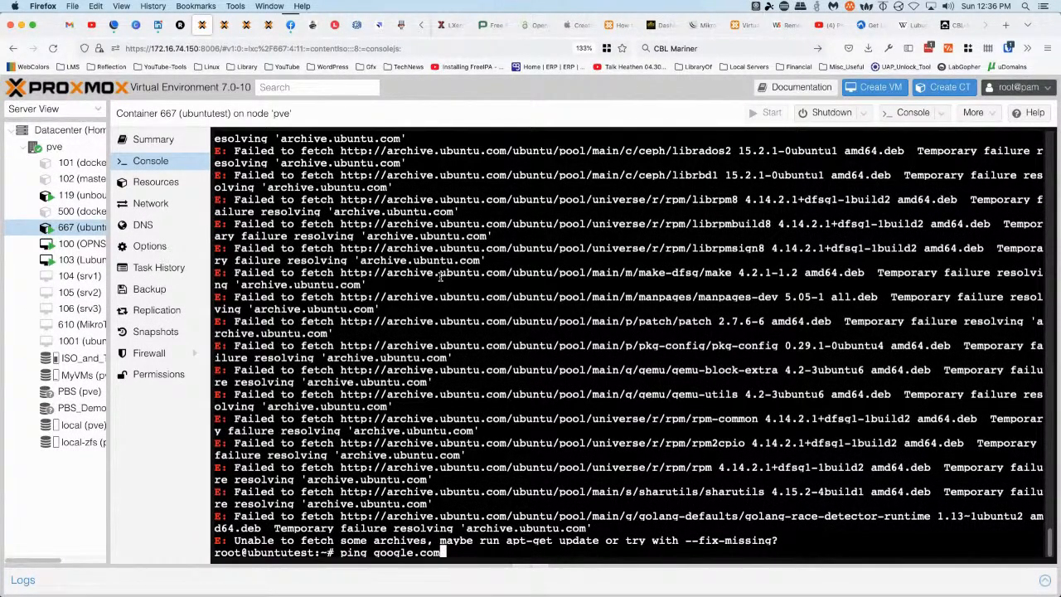
pyautogui.press('Return')
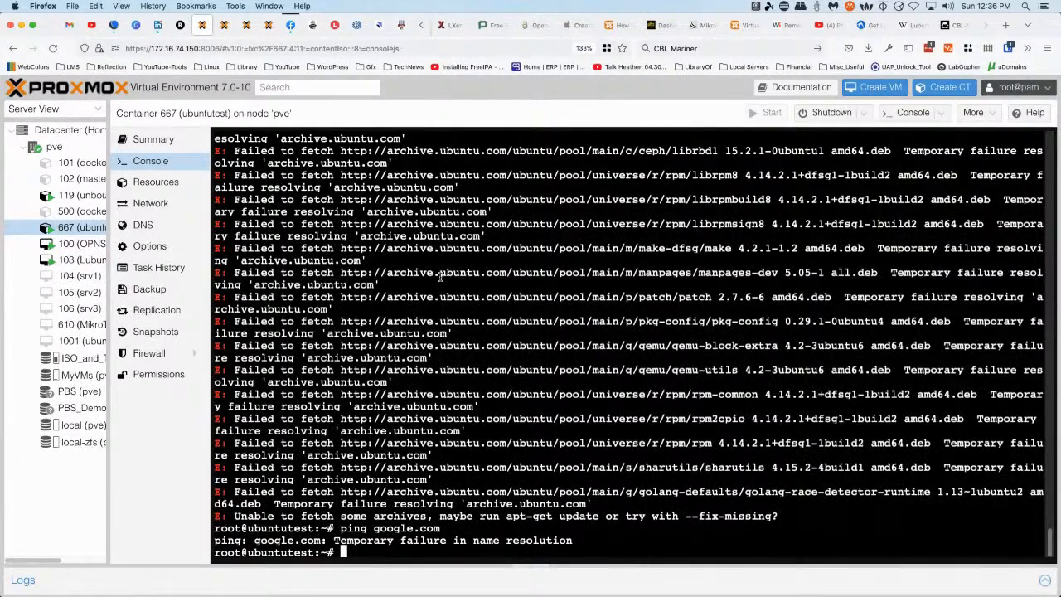
# Check container 667's eth0 DHCP/vmbr1 network settings, then run shutdown -h now in its console
pyautogui.click(149, 207)
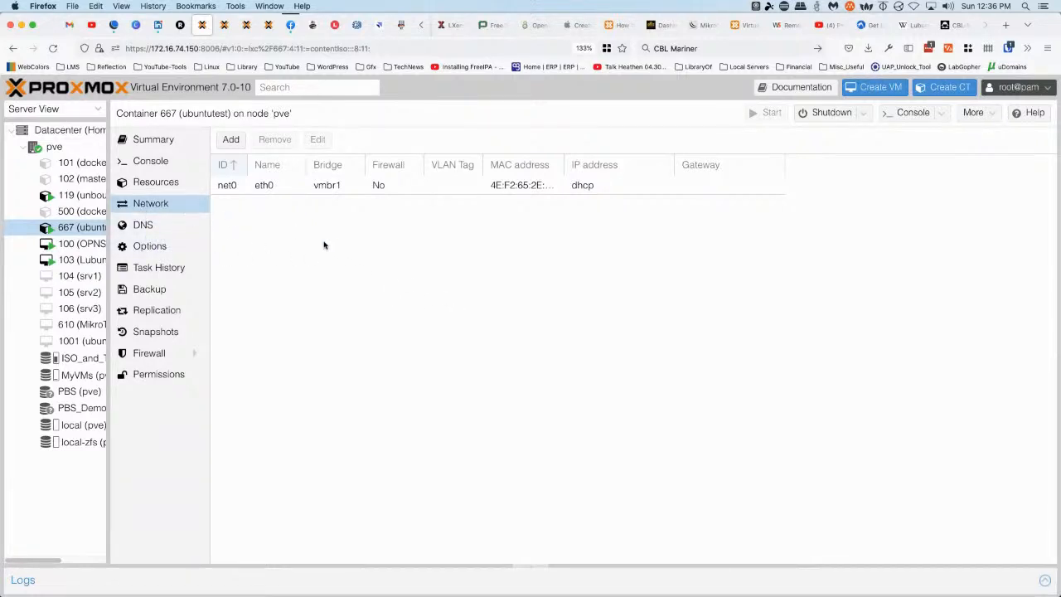
pyautogui.click(150, 163)
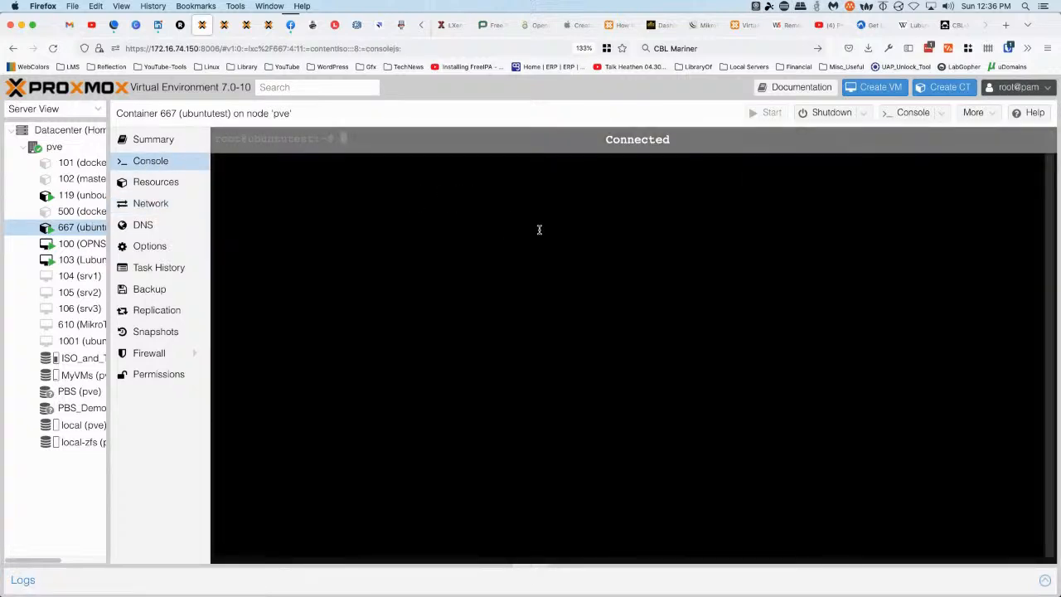
pyautogui.write('shutdown -h now')
pyautogui.press('Return')
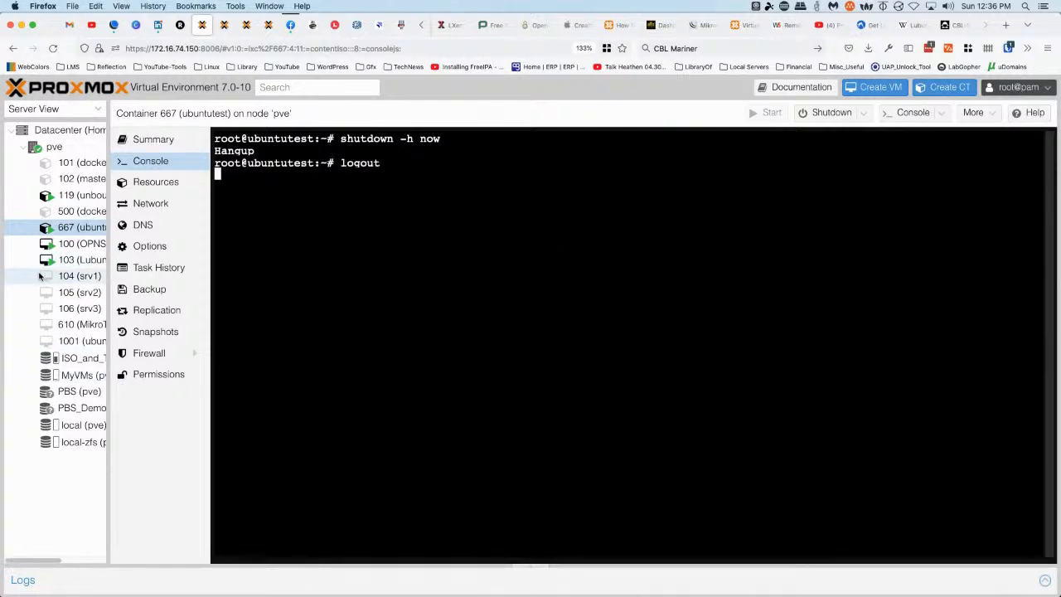
# In VM 103's console, click Done with 'Restart now' checked to reboot into installed Lubuntu
pyautogui.click(76, 260)
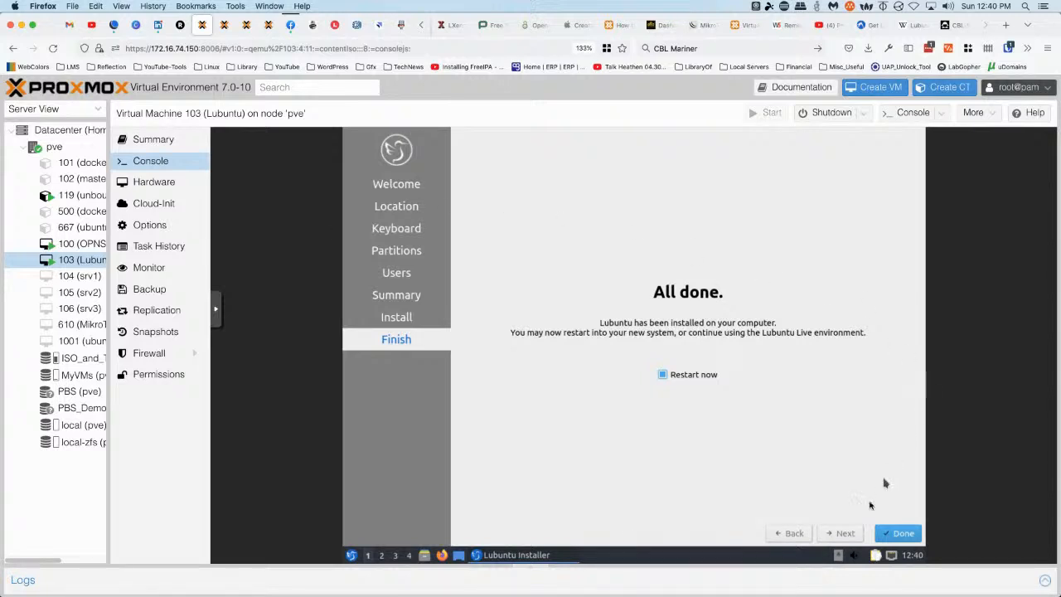
pyautogui.click(899, 533)
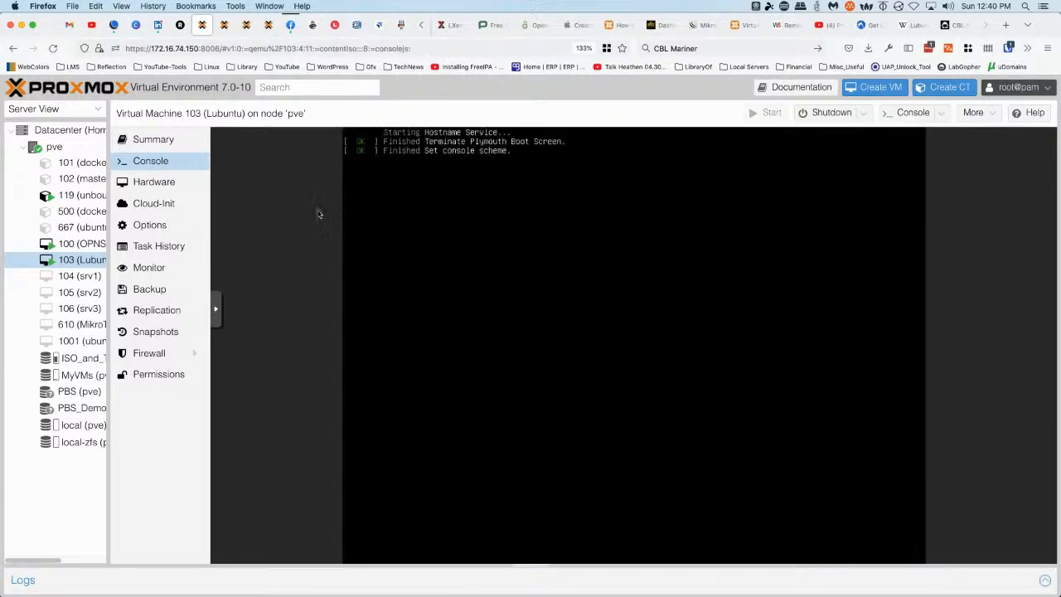
# Set VM 103's CD/DVD Drive (ide2) to 'Do not use any media', then open its console full screen
pyautogui.click(158, 183)
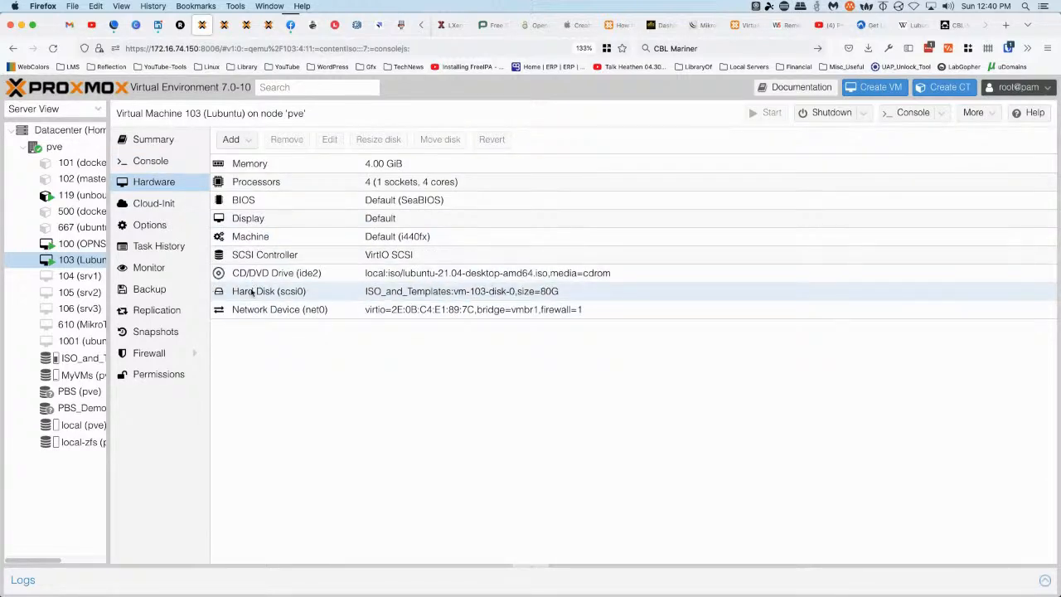
pyautogui.click(403, 278)
pyautogui.doubleClick(404, 279)
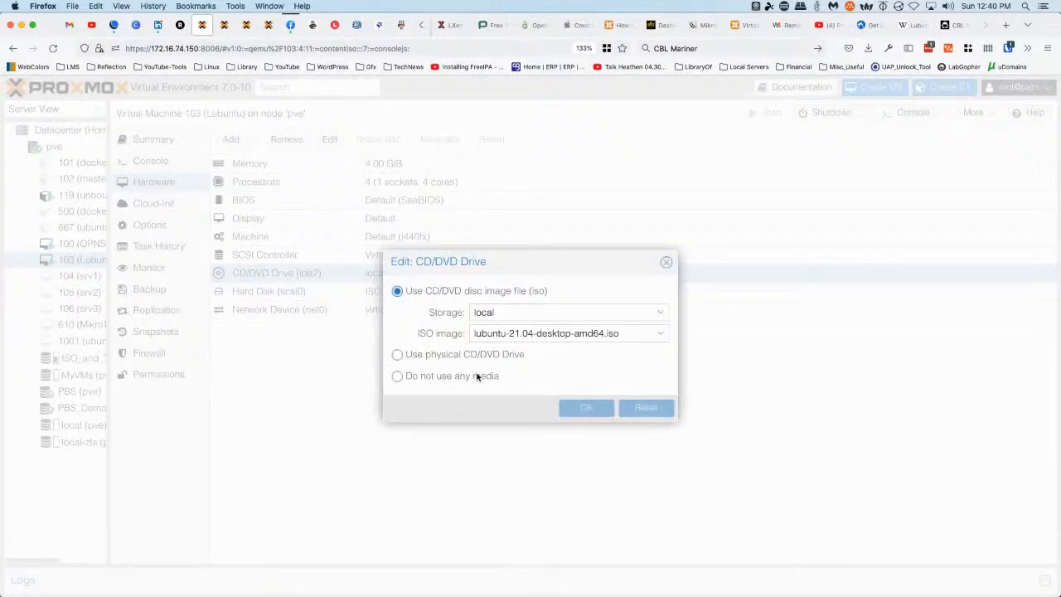
pyautogui.click(441, 375)
pyautogui.click(590, 405)
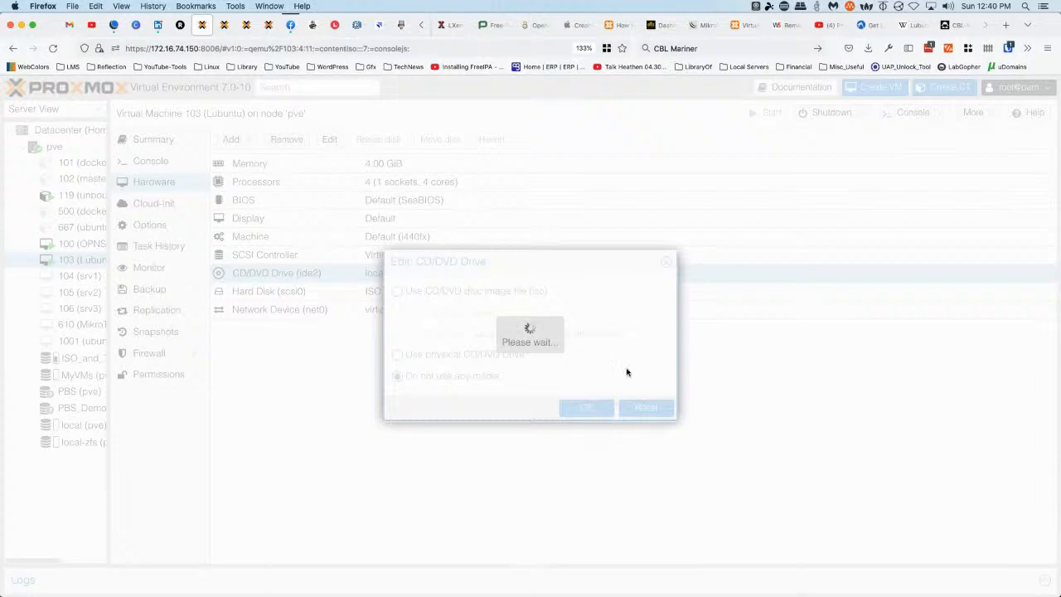
pyautogui.click(149, 161)
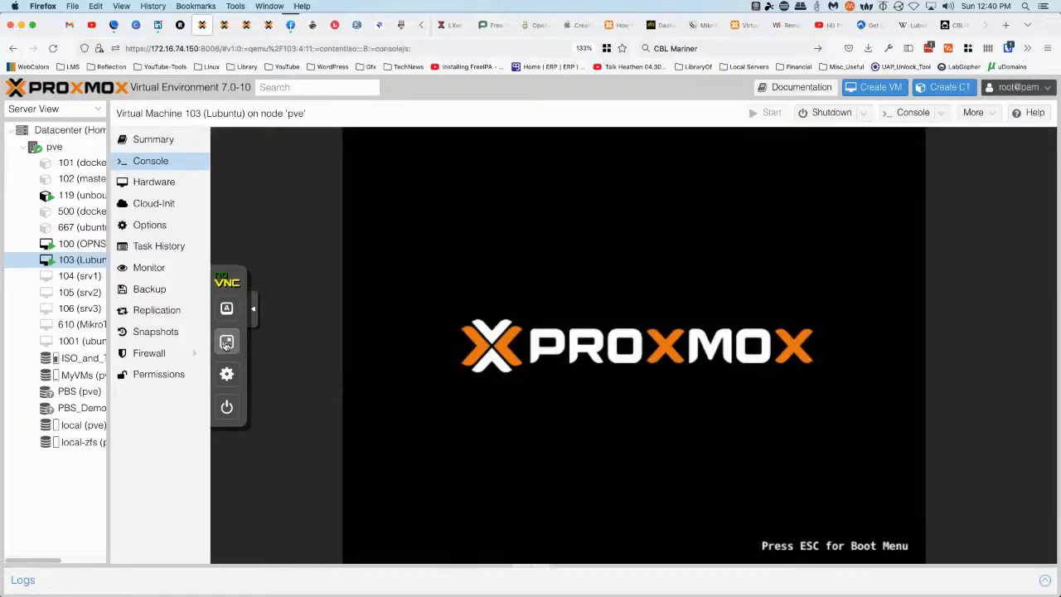
pyautogui.click(226, 340)
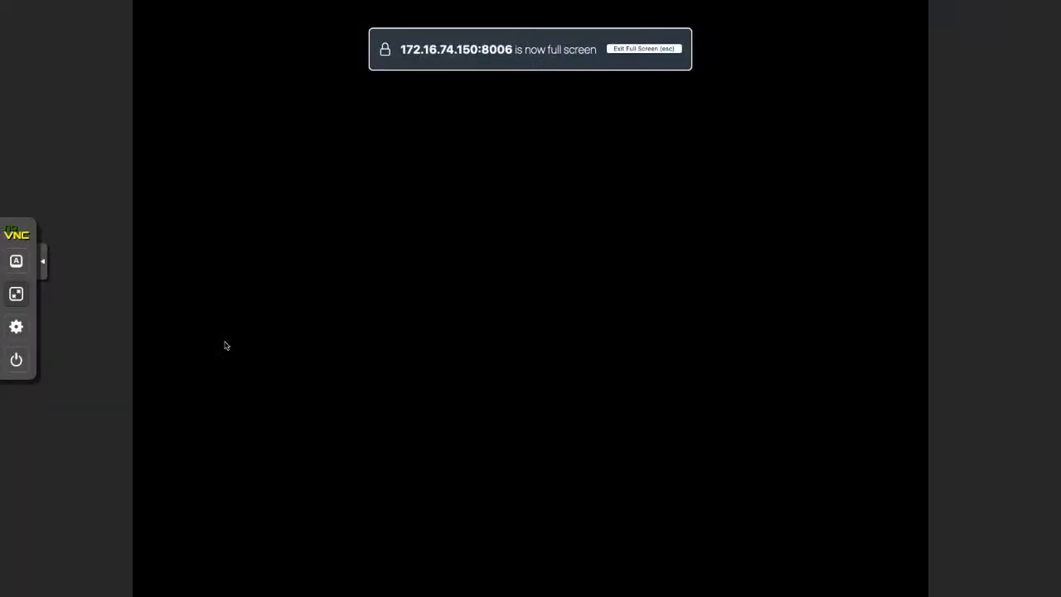
# Log into Lubuntu with the user's password and close both lxqt-powermanagement notifications
pyautogui.click(42, 261)
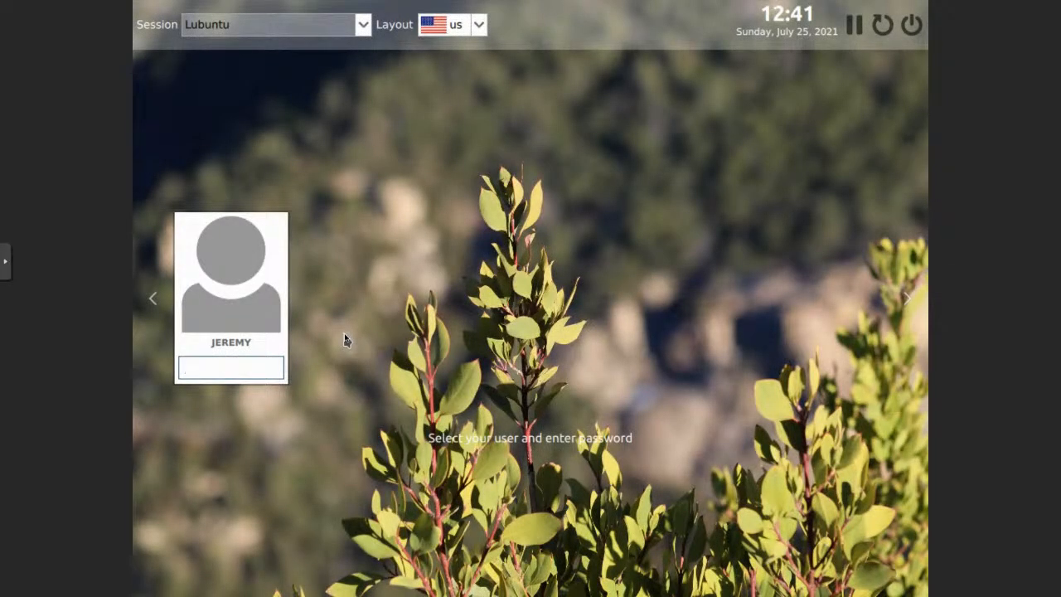
pyautogui.write('***********')
pyautogui.press('Return')
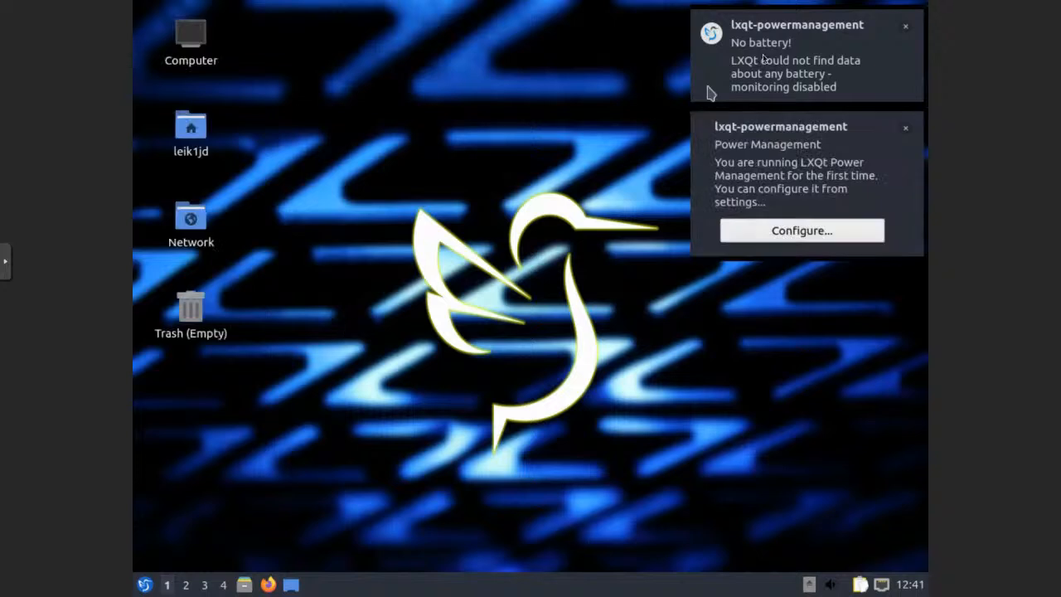
pyautogui.click(906, 28)
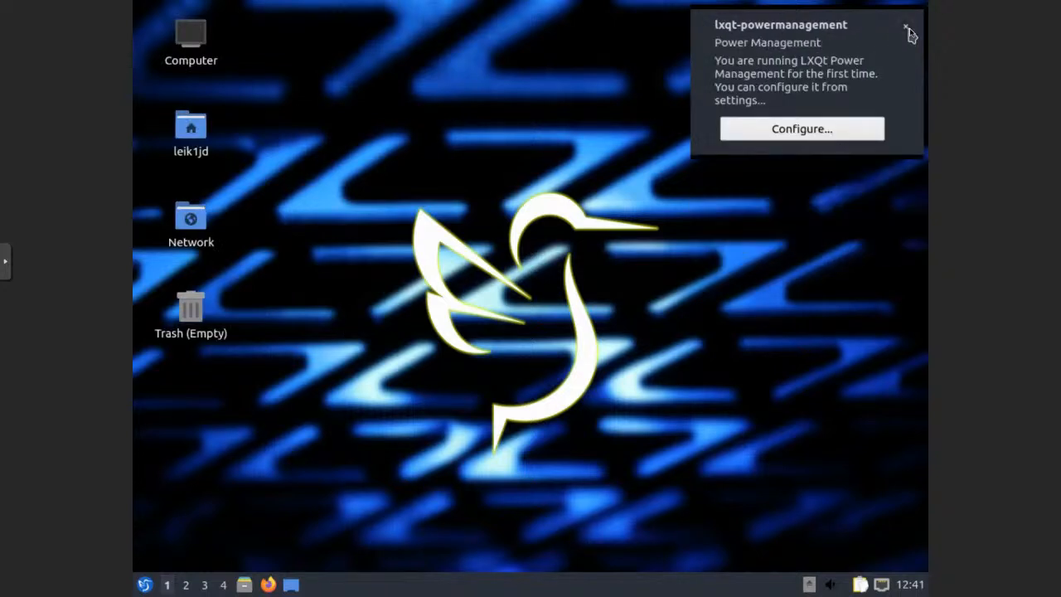
pyautogui.click(906, 27)
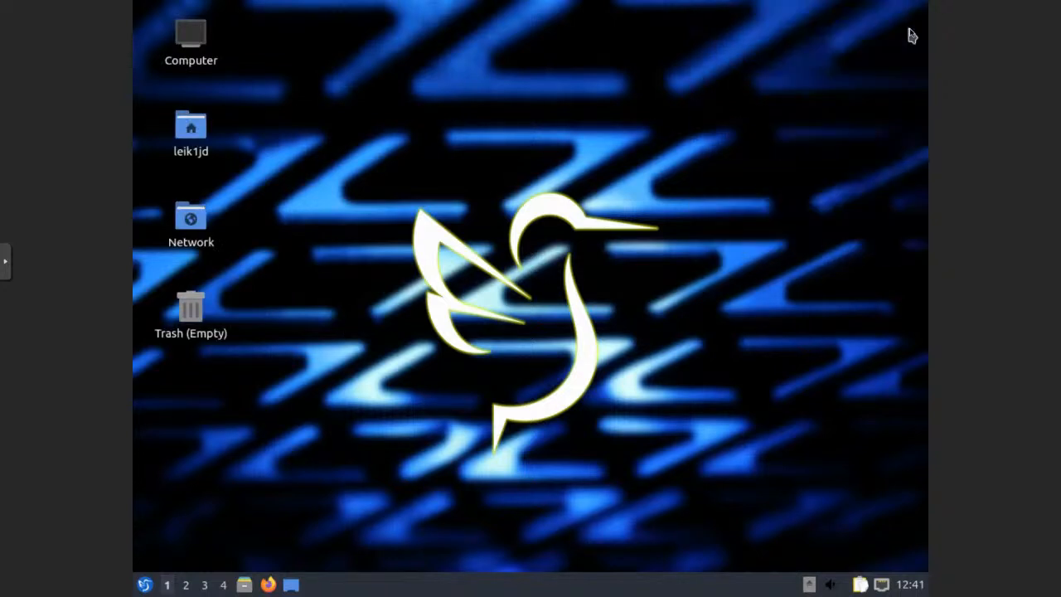
pyautogui.click(460, 263)
# Open QTerminal with Ctrl+Alt+T, then exit the noVNC console's full screen
pyautogui.hotkey('ctrl', 'alt', 't')
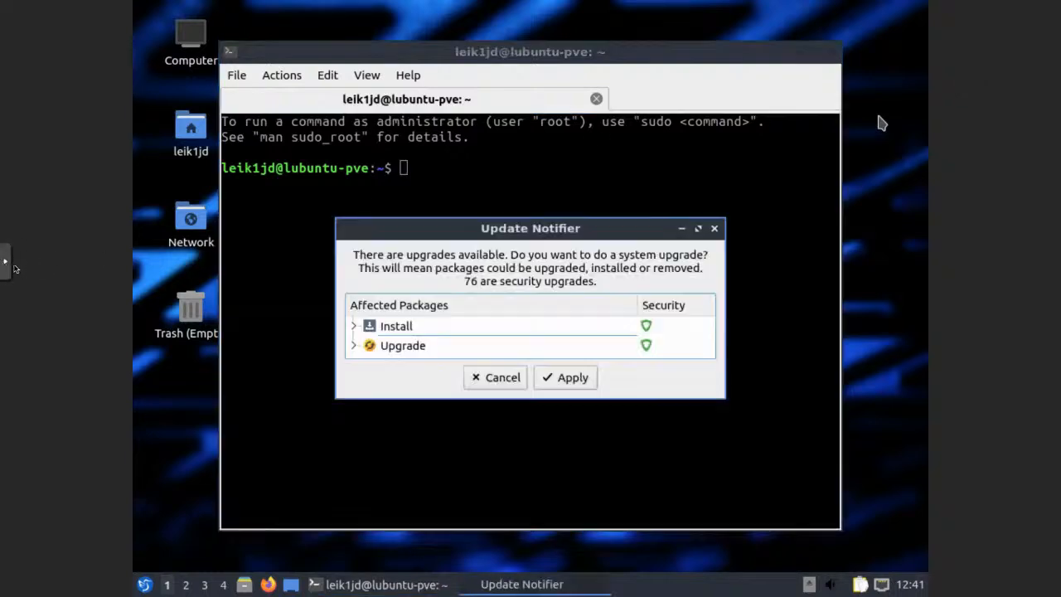
pyautogui.click(5, 263)
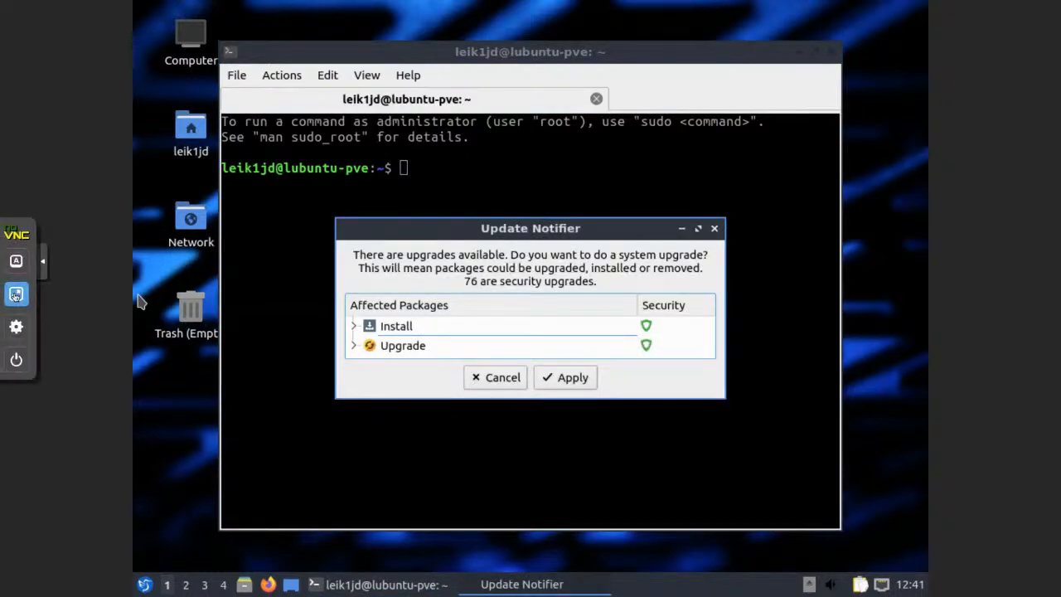
pyautogui.click(30, 291)
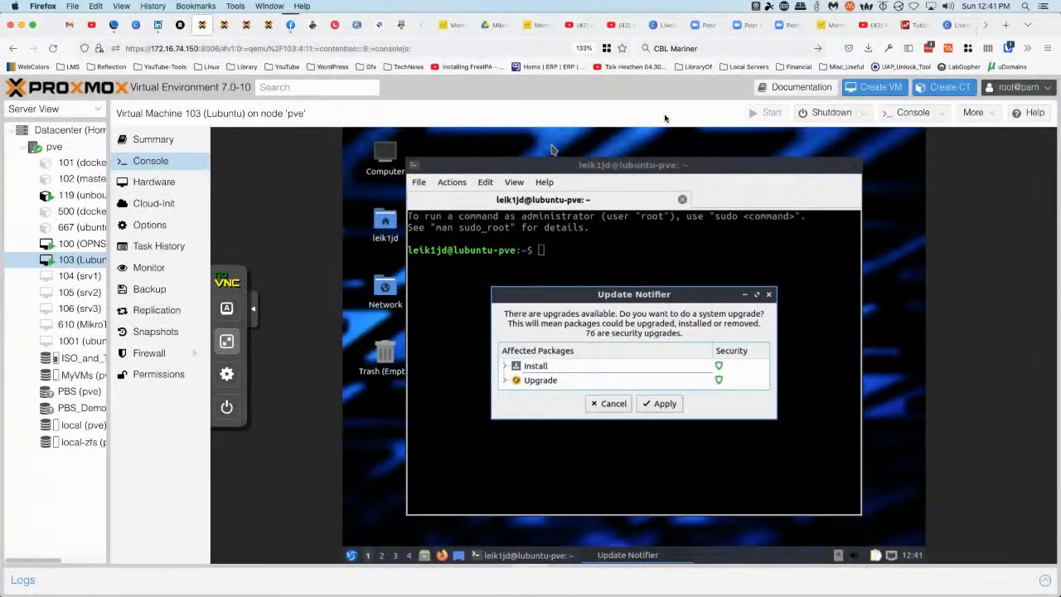
pyautogui.click(959, 26)
# Glance at the CBL-Mariner guide tab, close it, and go back to the Proxmox tab
pyautogui.click(953, 26)
pyautogui.click(446, 50)
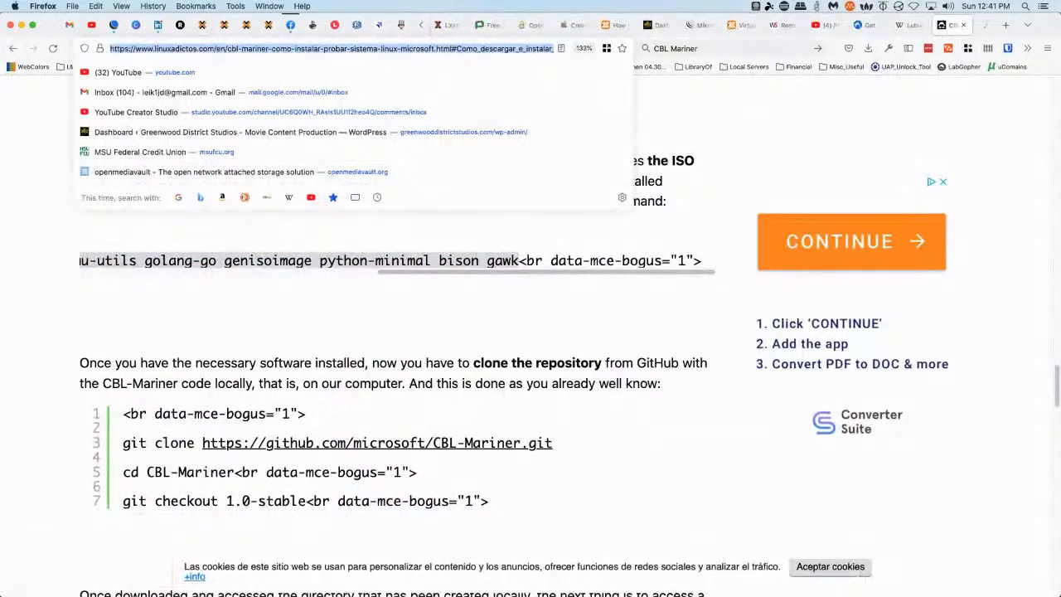
pyautogui.press('super+Tab')
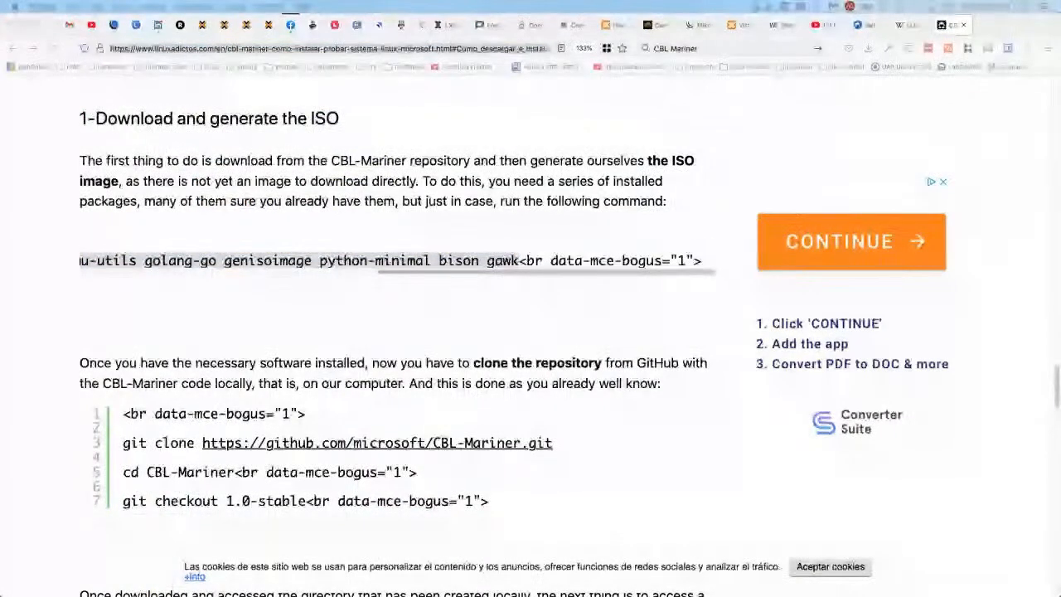
pyautogui.middleClick(945, 26)
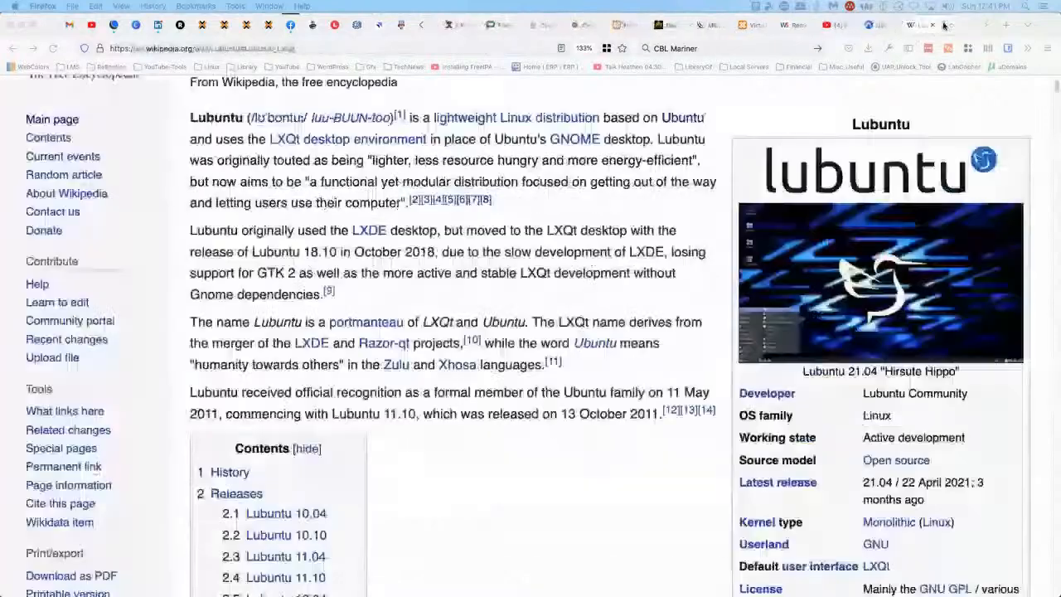
pyautogui.click(199, 25)
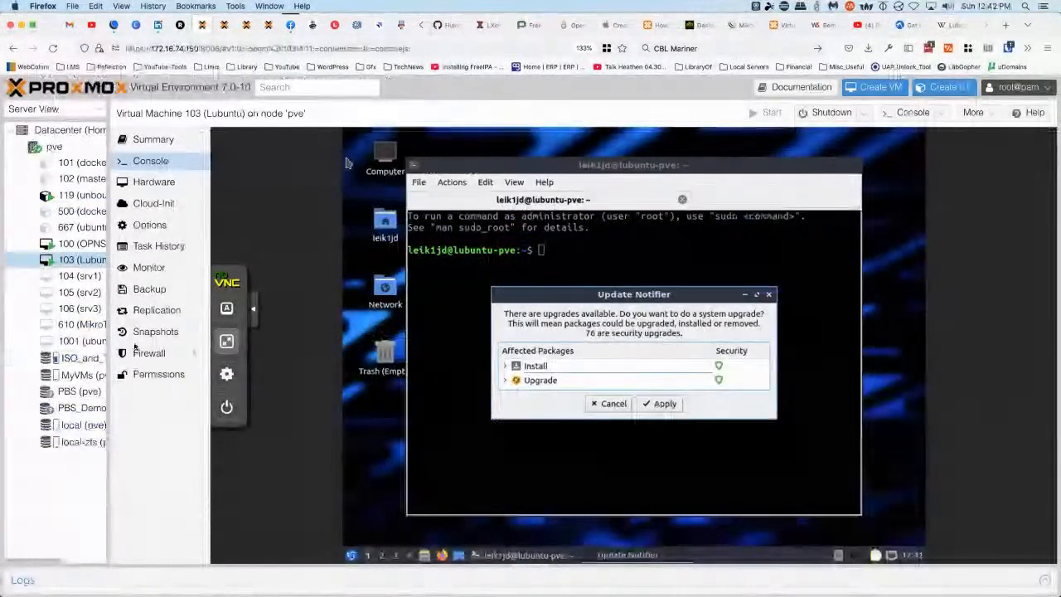
# Return the VM console to full screen and cancel Update Notifier's upgrade at its password prompt
pyautogui.click(226, 341)
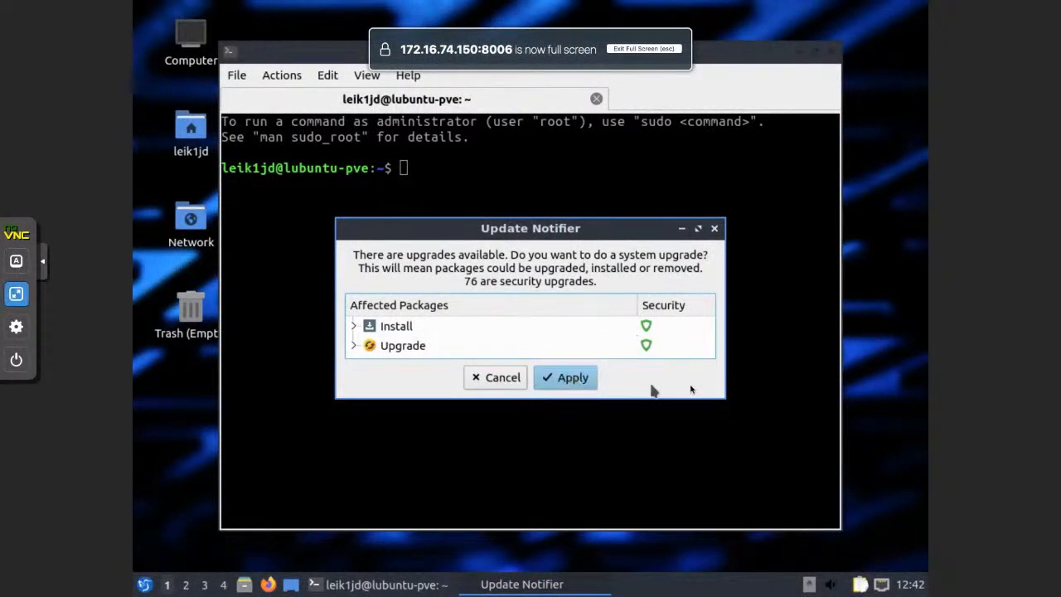
pyautogui.click(594, 383)
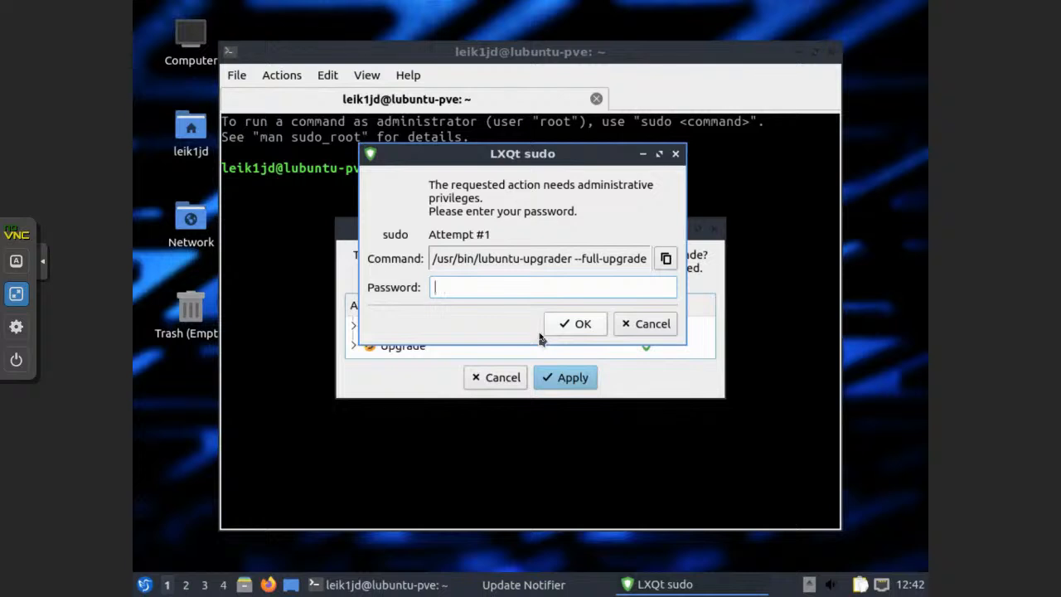
pyautogui.click(643, 323)
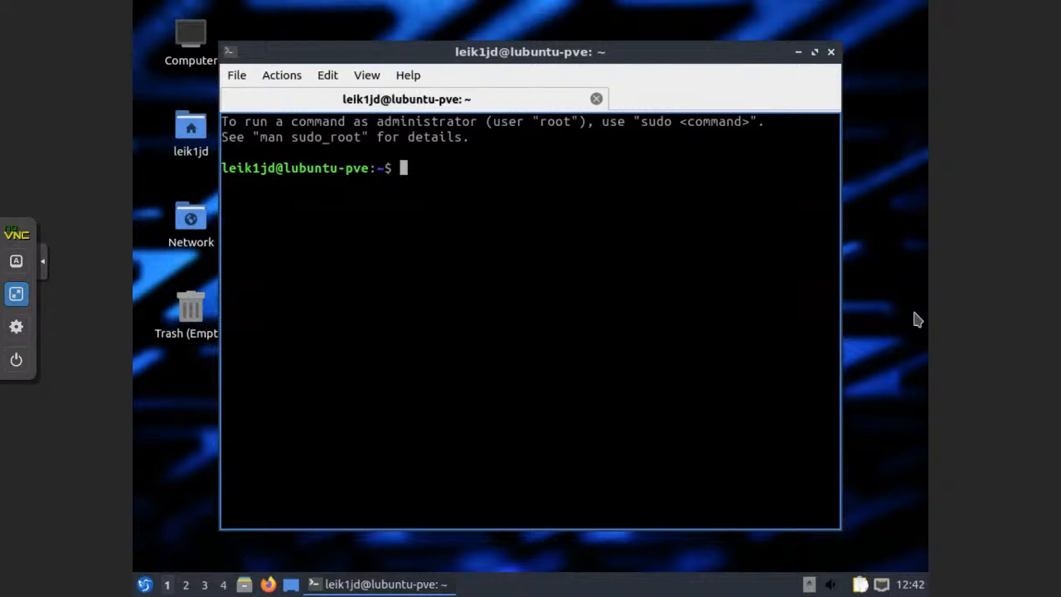
# Apt-install git, make, tar, wget, curl, rpm, qemu-utils, golang-go, genisoimage, python-minimal, bison, gawk
pyautogui.write('sudo apt install gi')
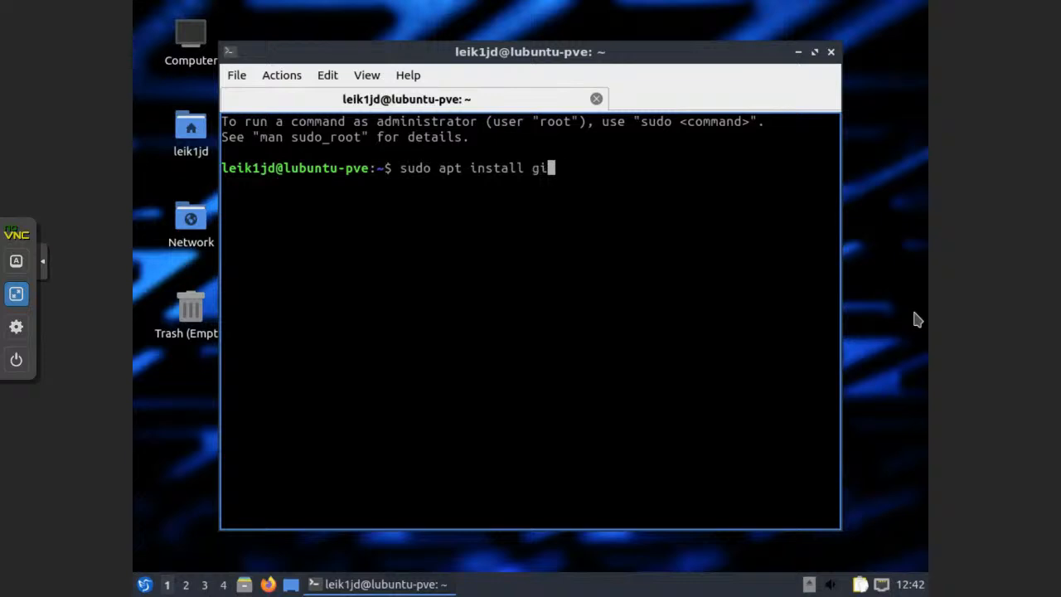
pyautogui.write('t make tar')
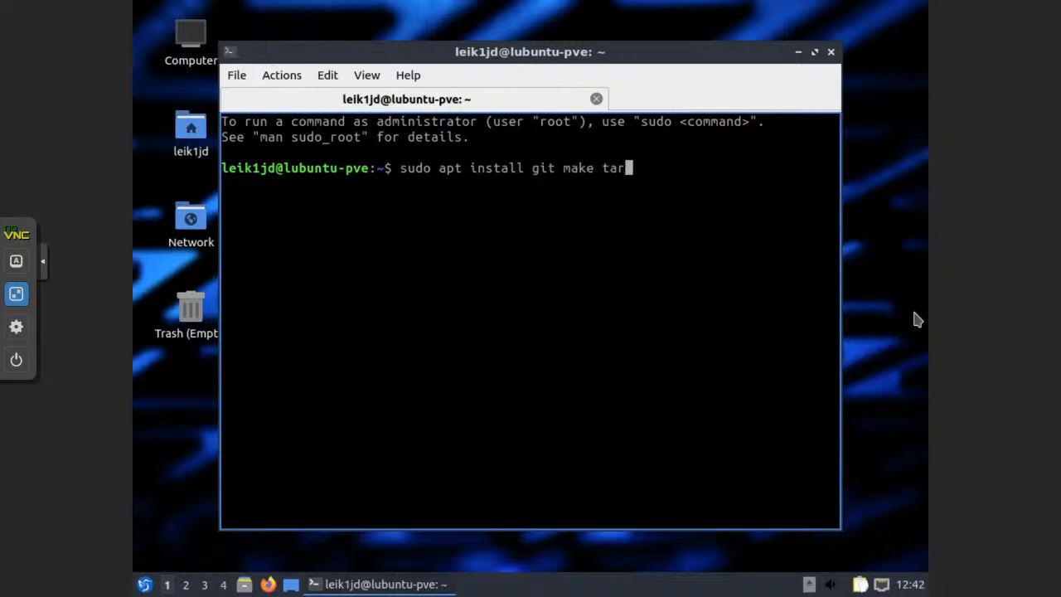
pyautogui.write(' wget curl')
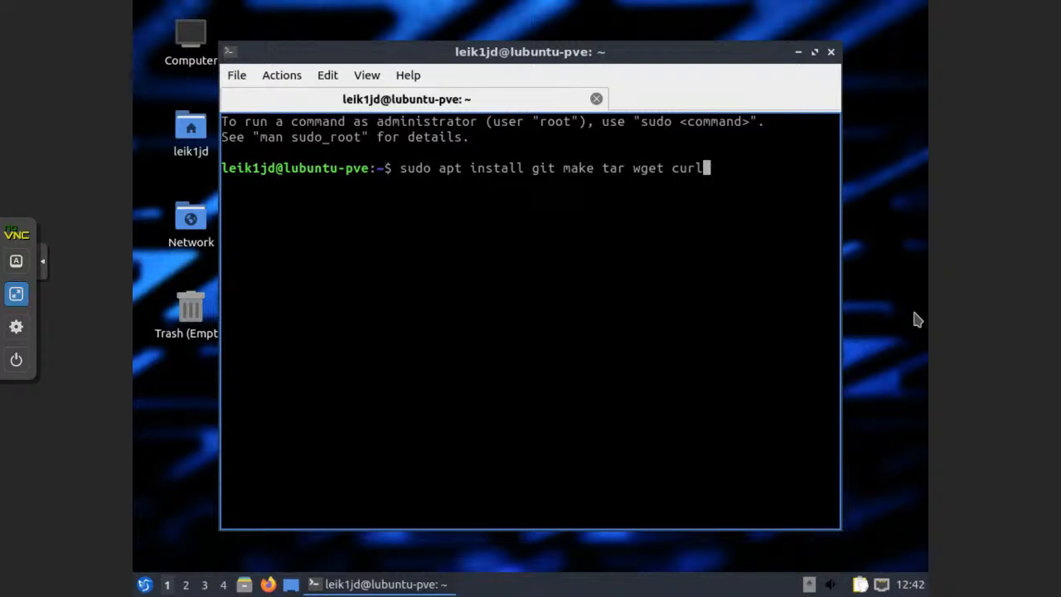
pyautogui.write(' rpm qemu')
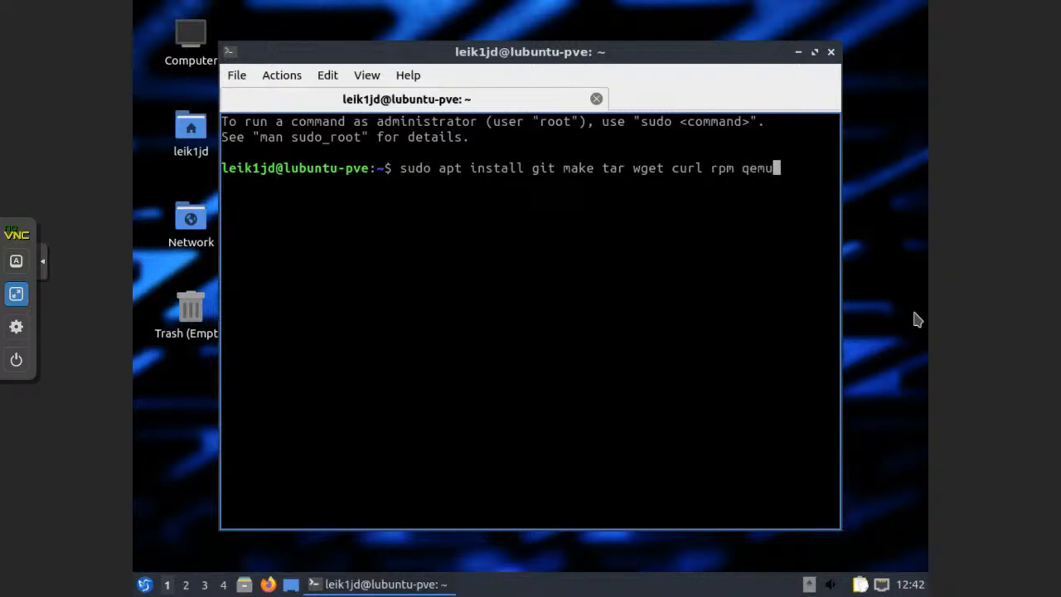
pyautogui.write('-utils')
pyautogui.press('Return')
pyautogui.write('golang-go')
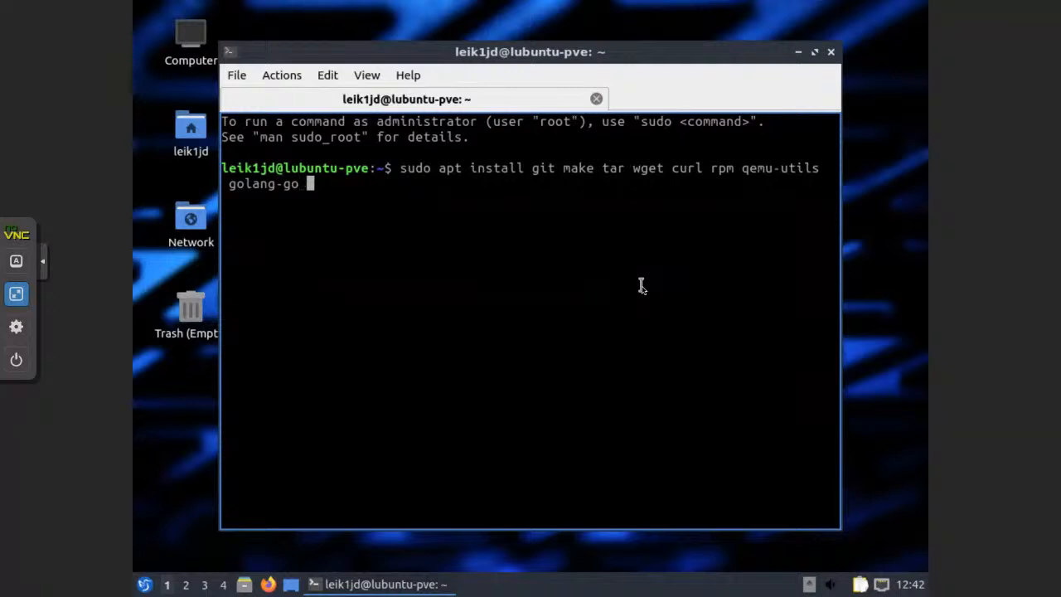
pyautogui.write('genisoima')
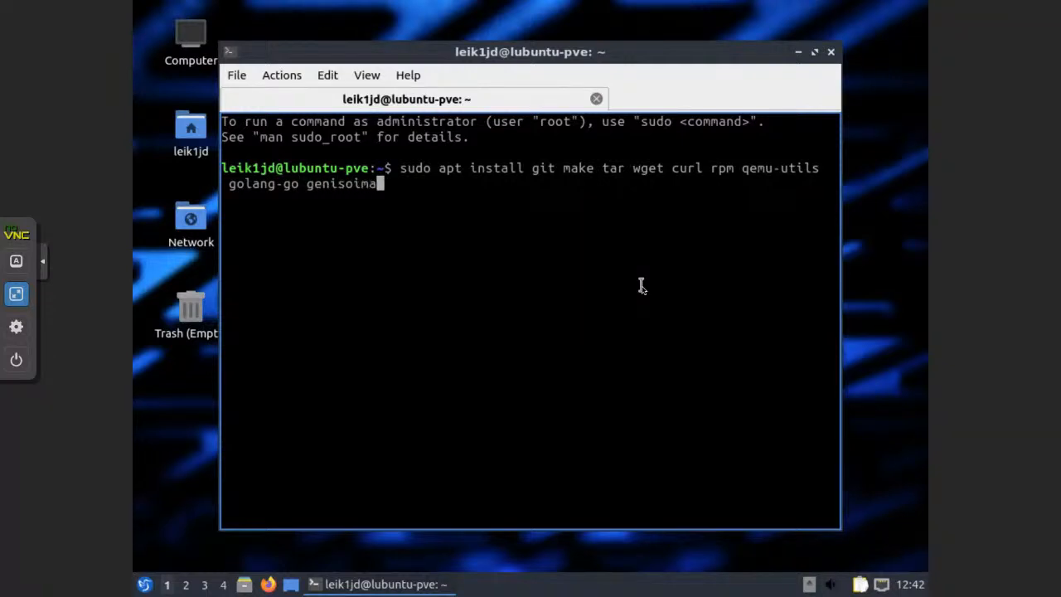
pyautogui.write('ge python-minimal bison gawk -y')
pyautogui.press('Return')
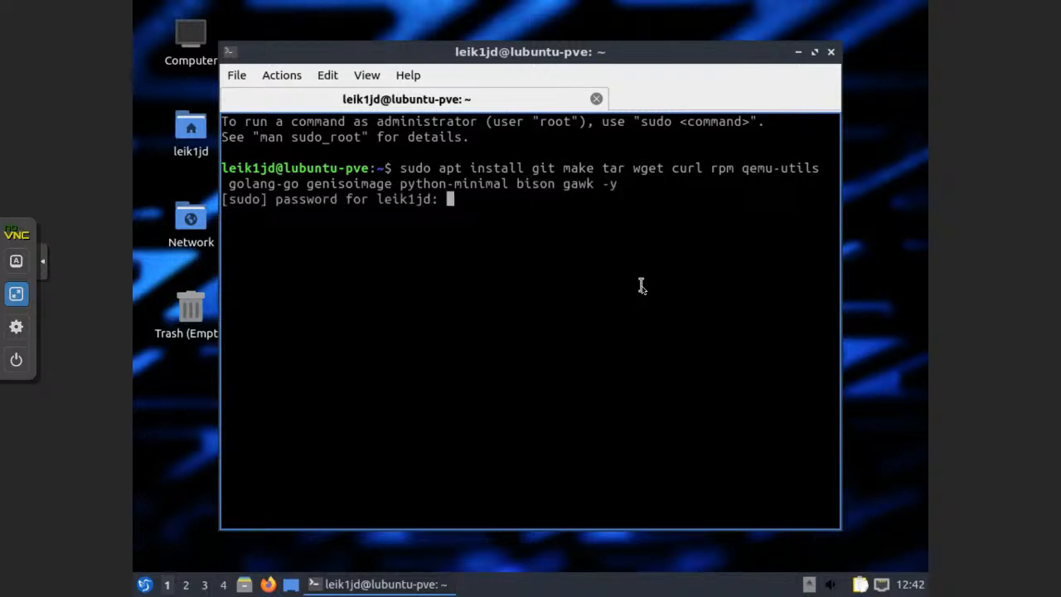
pyautogui.press('Return')
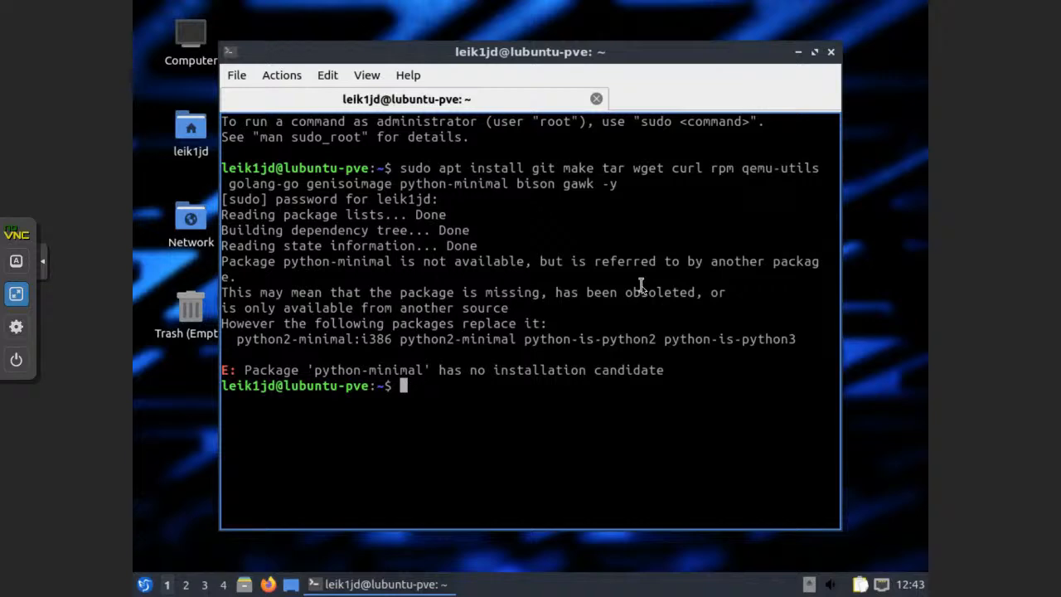
pyautogui.press('Up')
# Change python-minimal to python2-minimal in the install command and run it again
pyautogui.press('Left')
pyautogui.press('Left')
pyautogui.press('Left')
pyautogui.press('Left')
pyautogui.press('Left')
pyautogui.press('Left')
pyautogui.press('Left')
pyautogui.press('Left')
pyautogui.press('Left')
pyautogui.press('Left')
pyautogui.press('Left')
pyautogui.press('Left')
pyautogui.press('Left')
pyautogui.press('Left')
pyautogui.press('Left')
pyautogui.press('Left')
pyautogui.press('Left')
pyautogui.press('Left')
pyautogui.press('Left')
pyautogui.press('Left')
pyautogui.press('Right')
pyautogui.press('Right')
pyautogui.press('Right')
pyautogui.write('2')
pyautogui.press('Return')
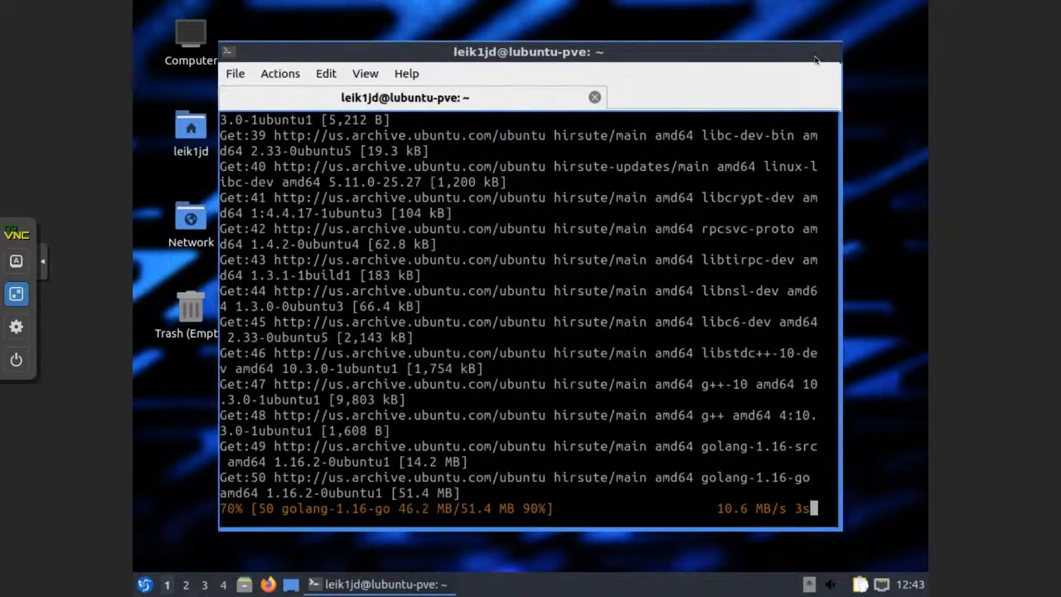
# Maximize the terminal window and enlarge its text while the packages set up
pyautogui.click(814, 53)
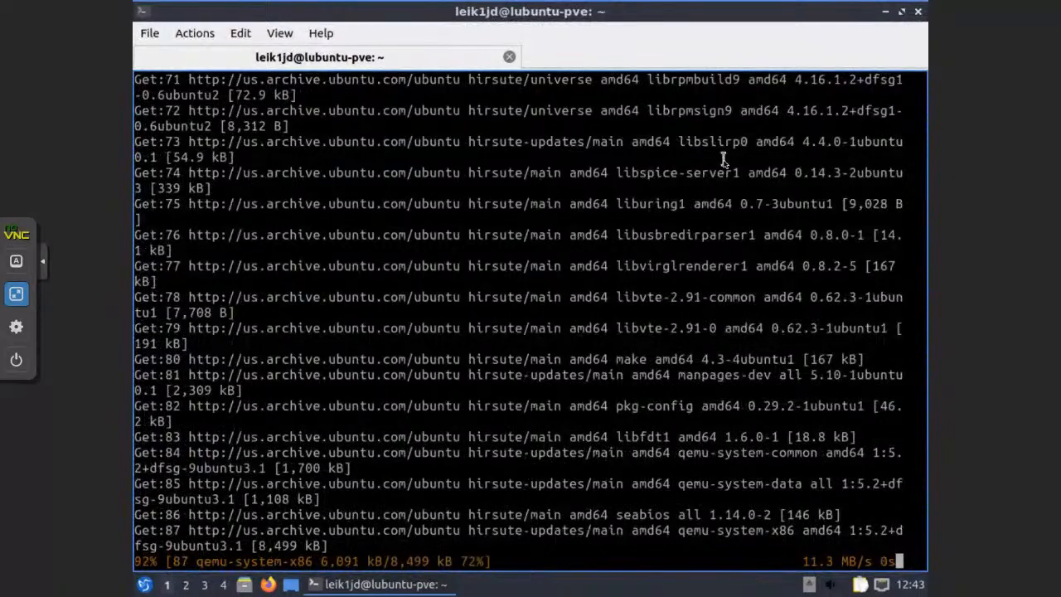
pyautogui.hotkey('ctrl', '+')
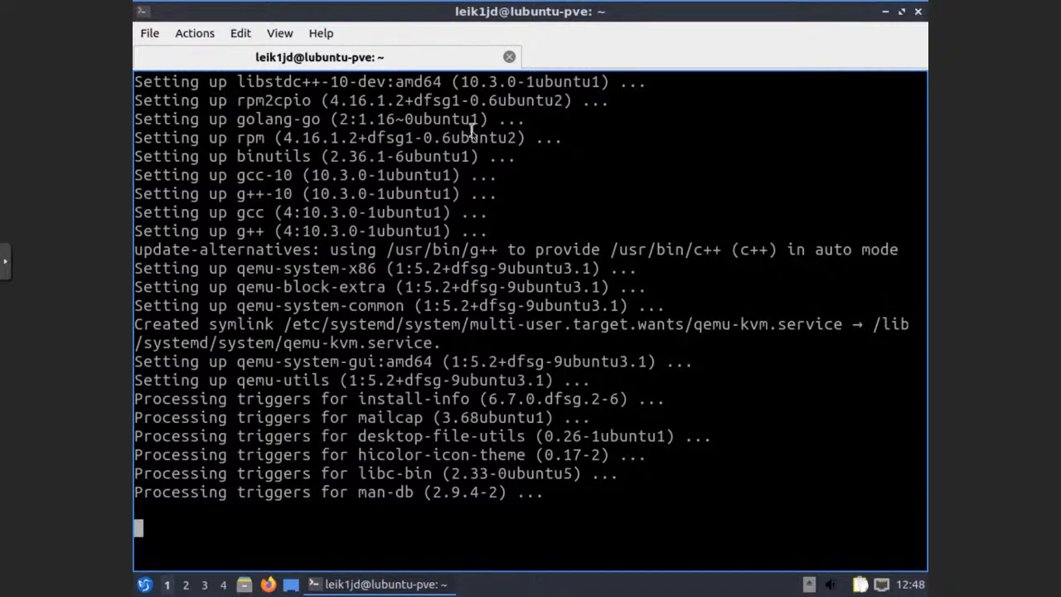
pyautogui.rightClick(565, 58)
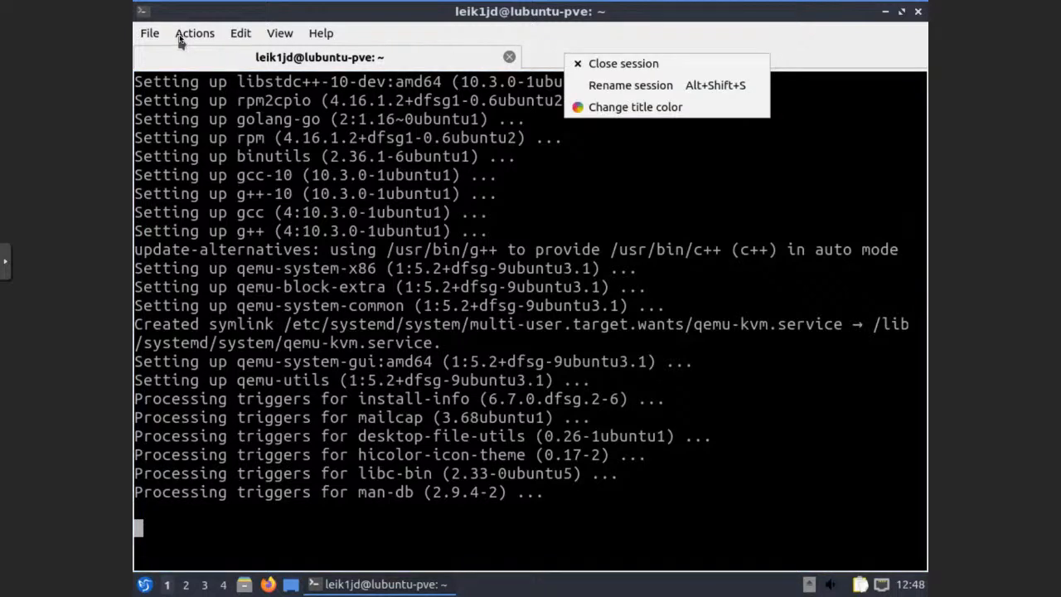
# Open a second terminal tab and change into the Downloads folder
pyautogui.click(152, 36)
pyautogui.click(152, 35)
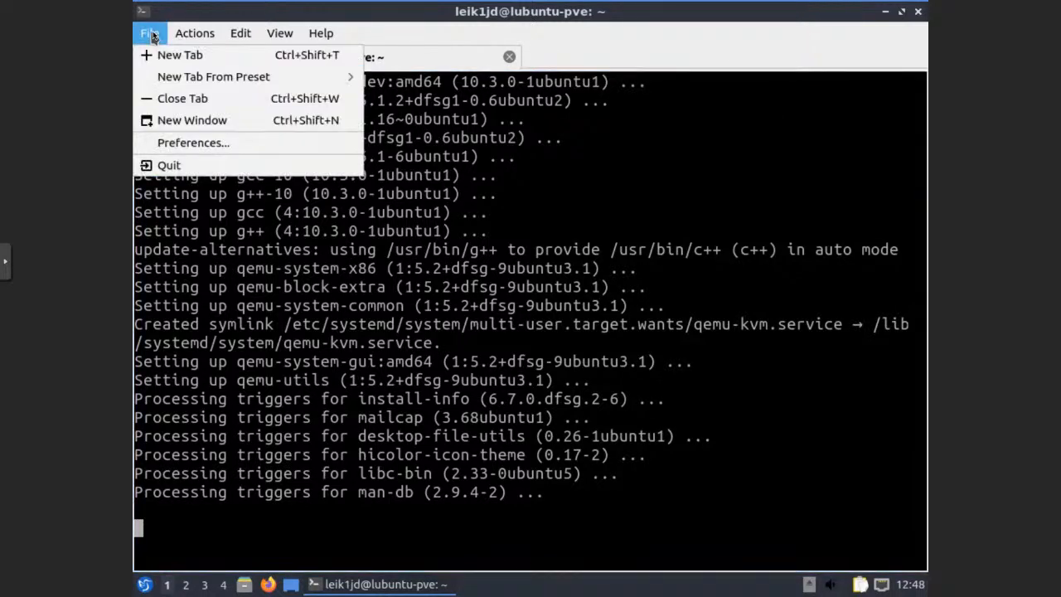
pyautogui.click(163, 56)
pyautogui.write('cd Down')
pyautogui.press('Tab')
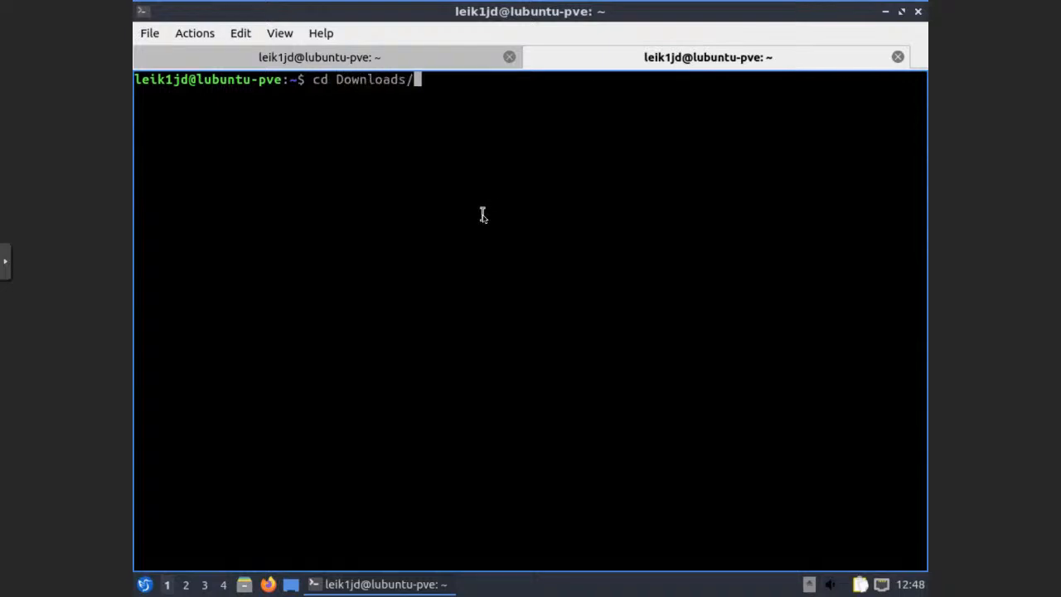
pyautogui.press('Return')
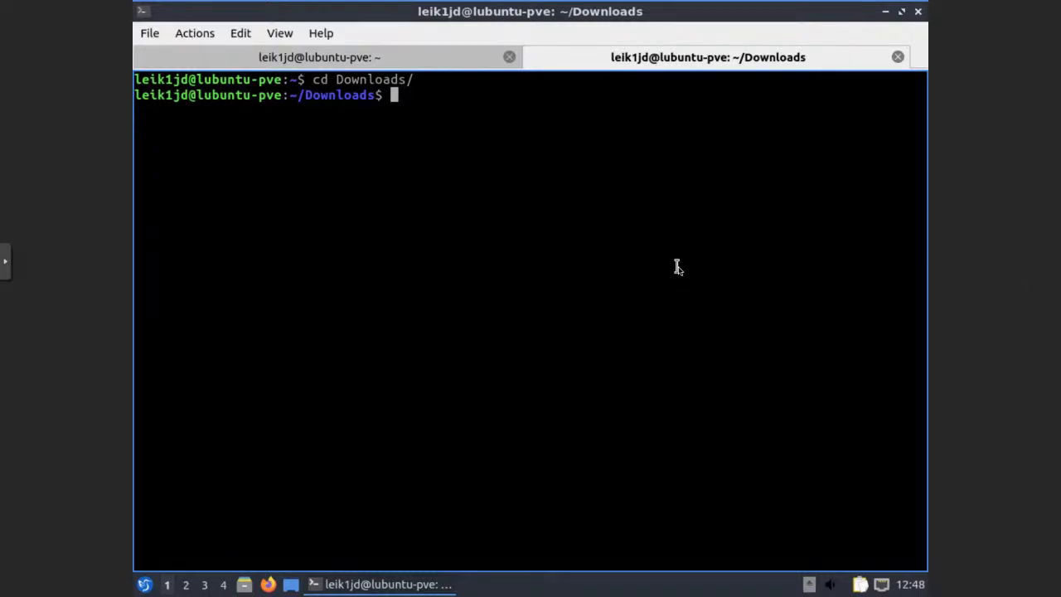
pyautogui.write('git clone https:/')
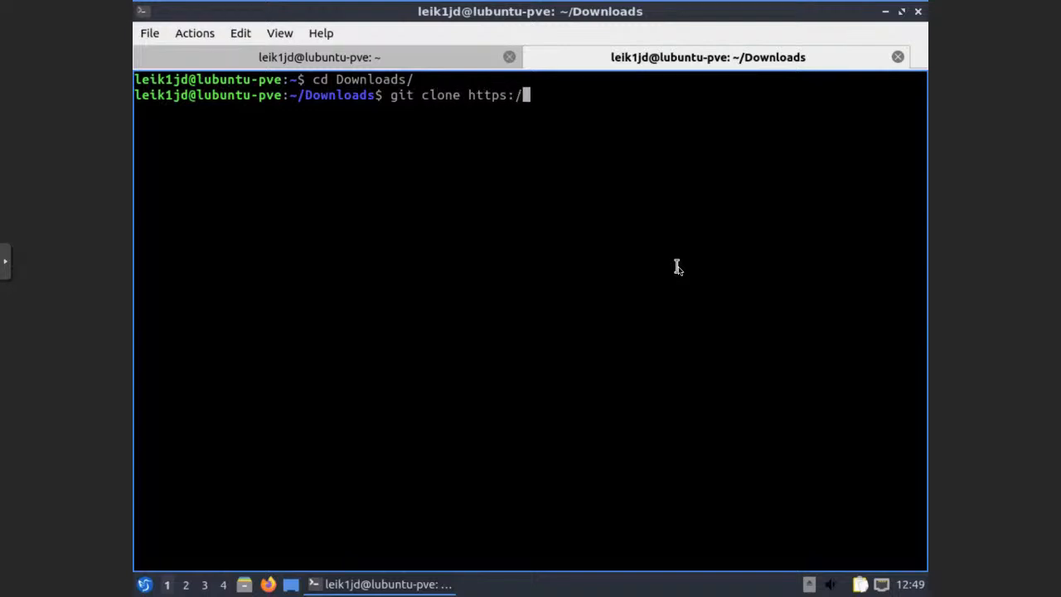
pyautogui.write('/github.com')
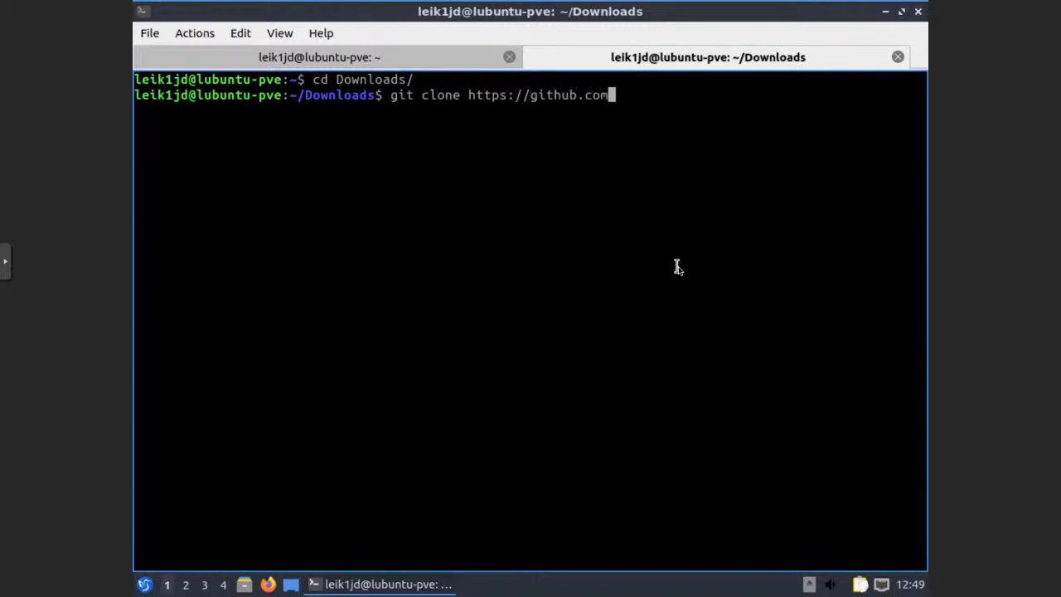
pyautogui.write('/microsoft/')
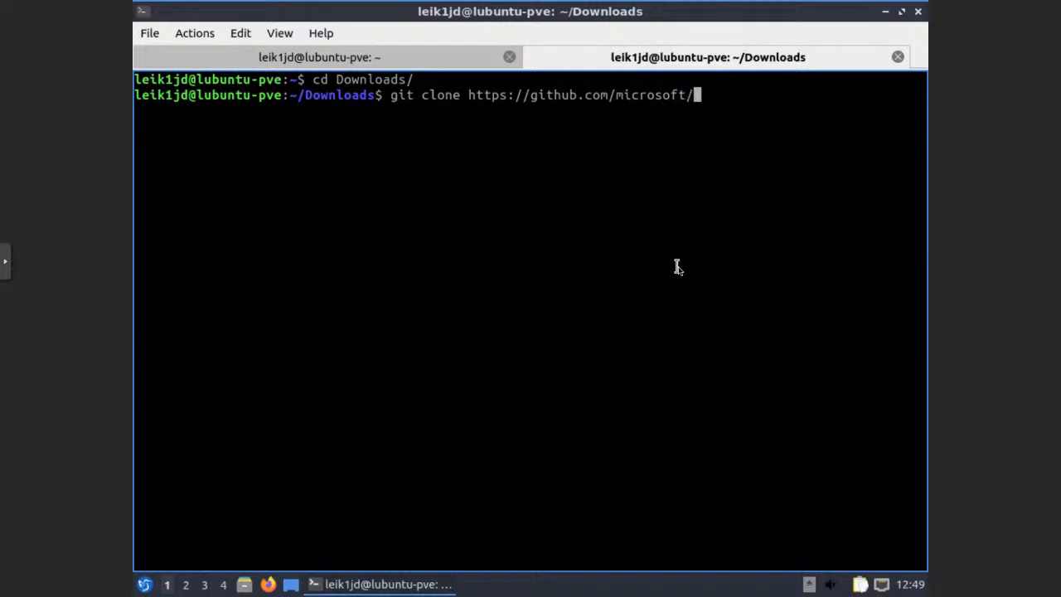
pyautogui.write('CBL-Mariner.git')
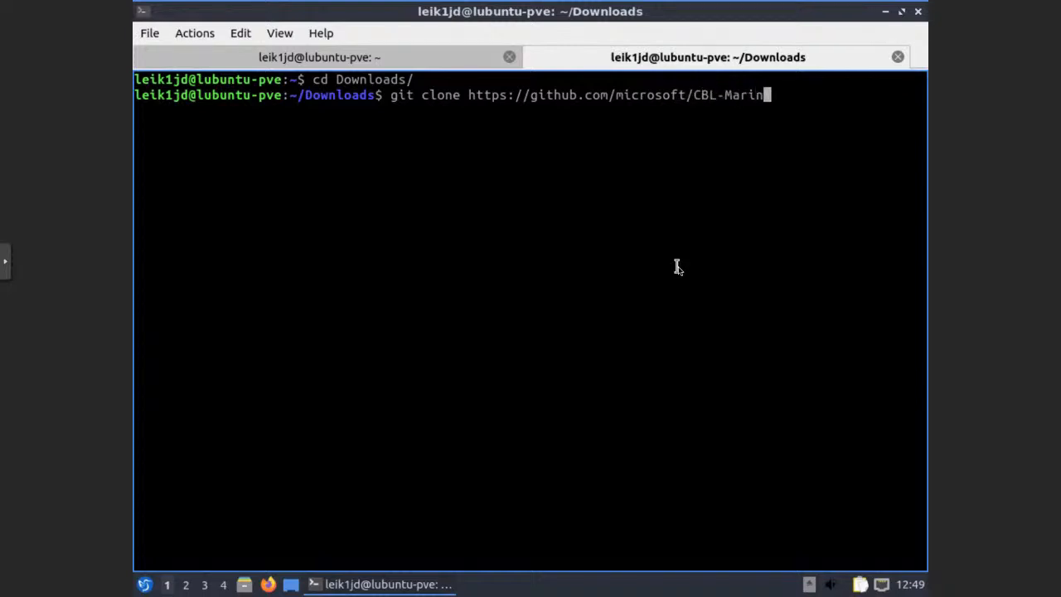
pyautogui.press('Return')
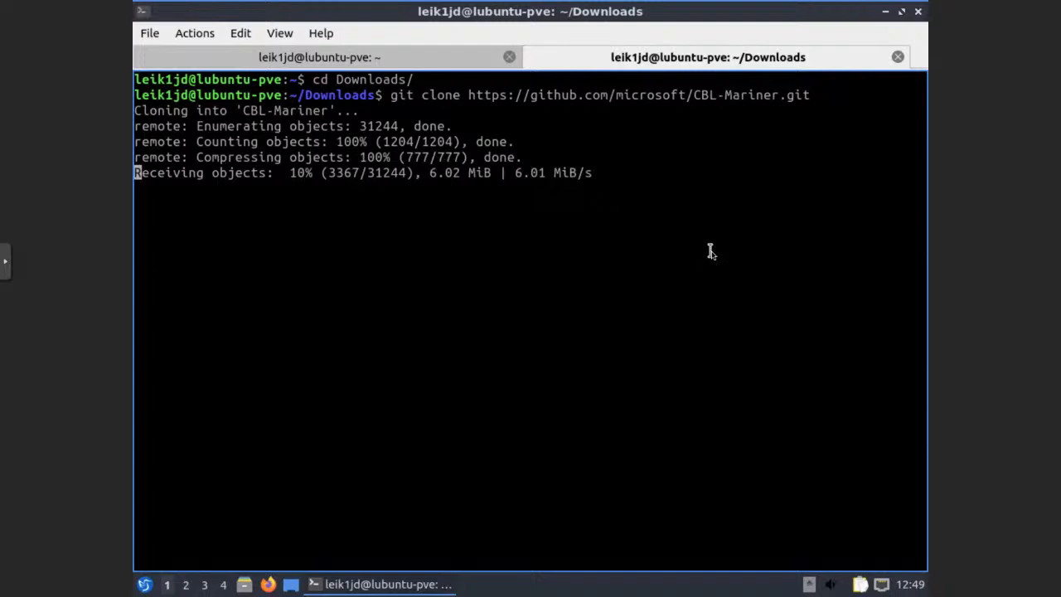
pyautogui.click(279, 58)
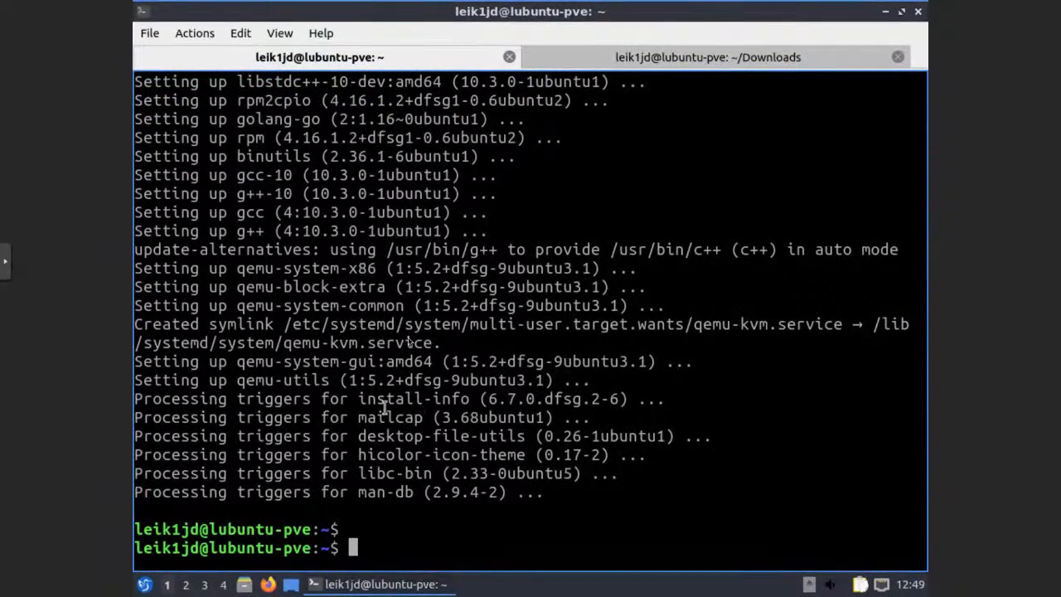
# Switch to the ~/Downloads terminal tab and wait for the CBL-Mariner clone to reach 100%
pyautogui.click(590, 59)
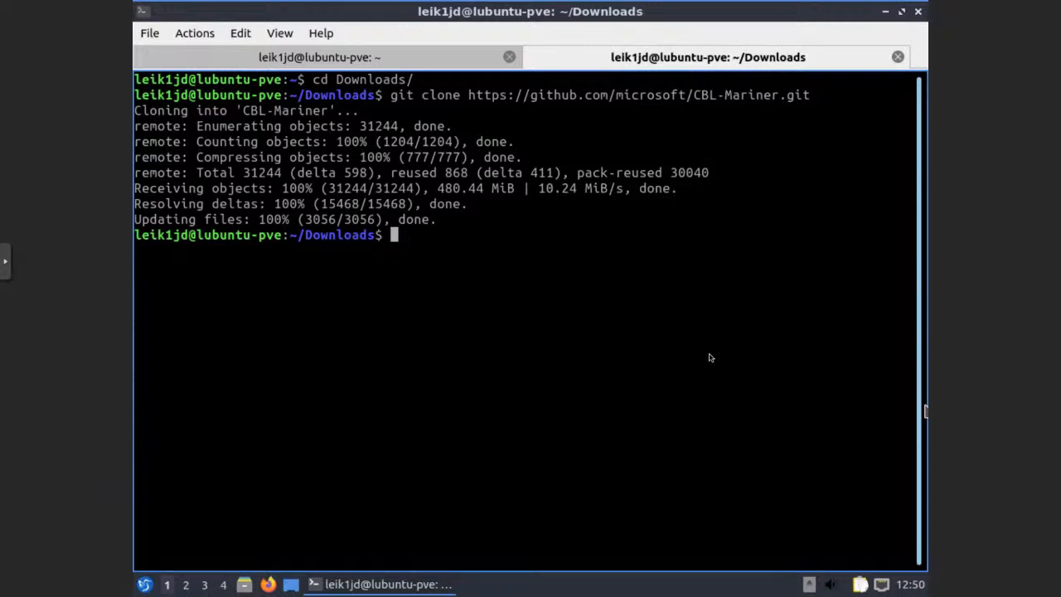
# Enter the CBL-Mariner folder and run git checkout 1.0-stable
pyautogui.write('cd CBL')
pyautogui.press('Tab')
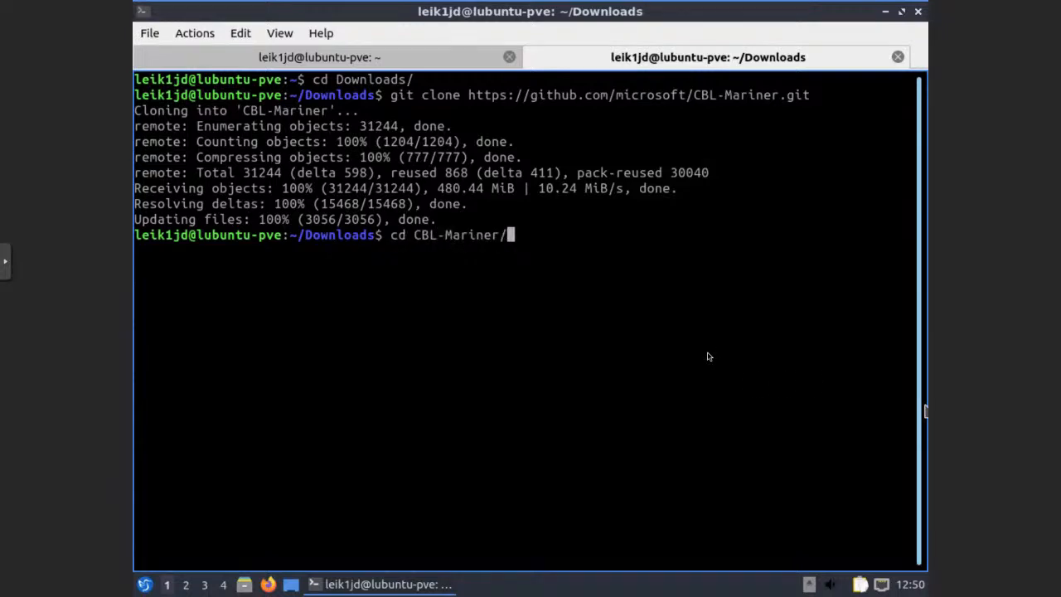
pyautogui.press('Return')
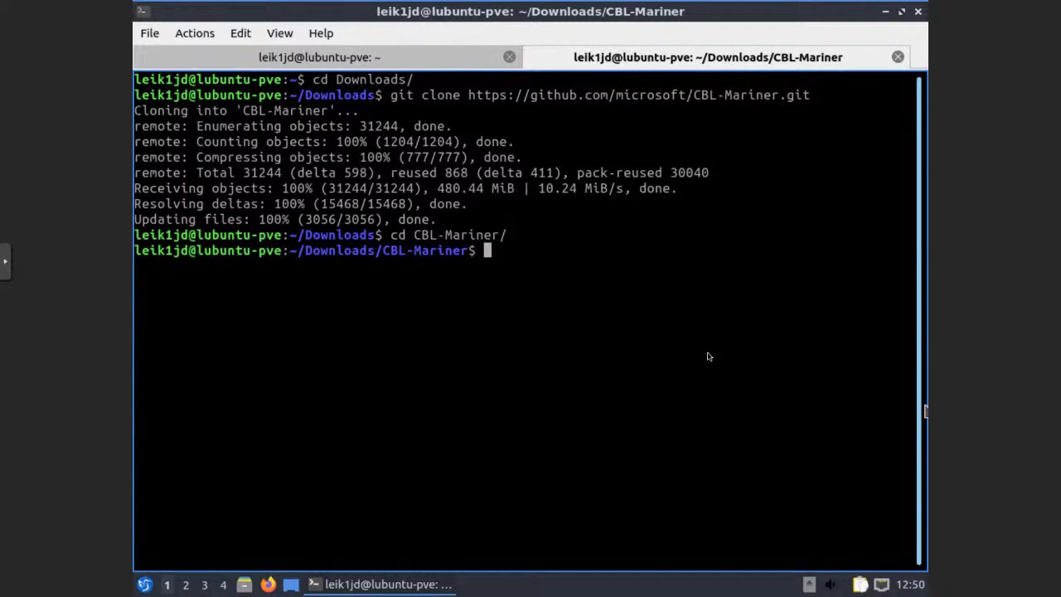
pyautogui.write('git checkout 1.')
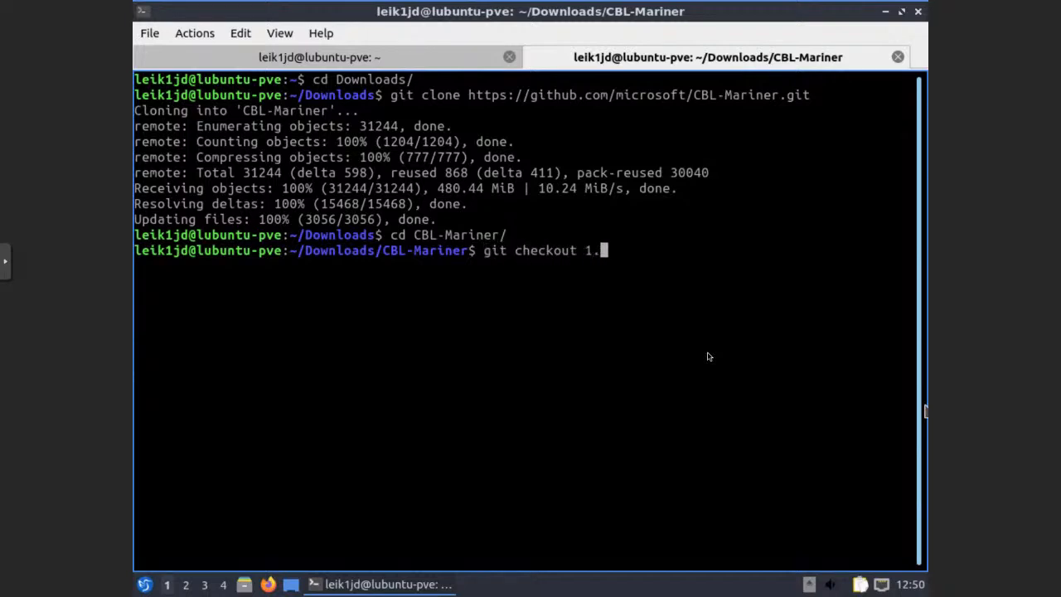
pyautogui.write('0-stable')
pyautogui.press('Return')
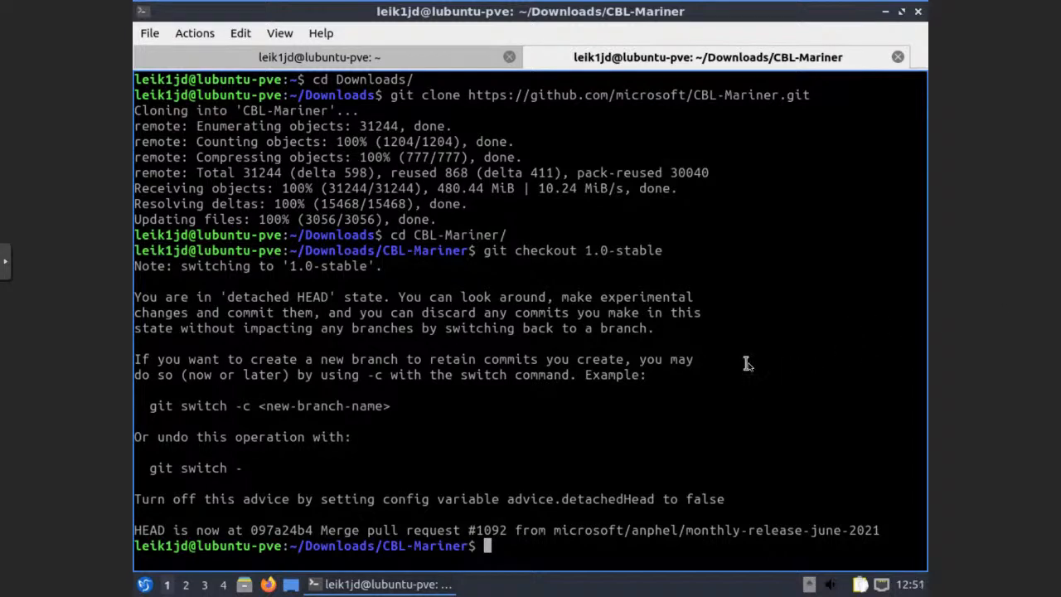
# Move into the toolkit folder and list its contents
pyautogui.write('cd toolkit/')
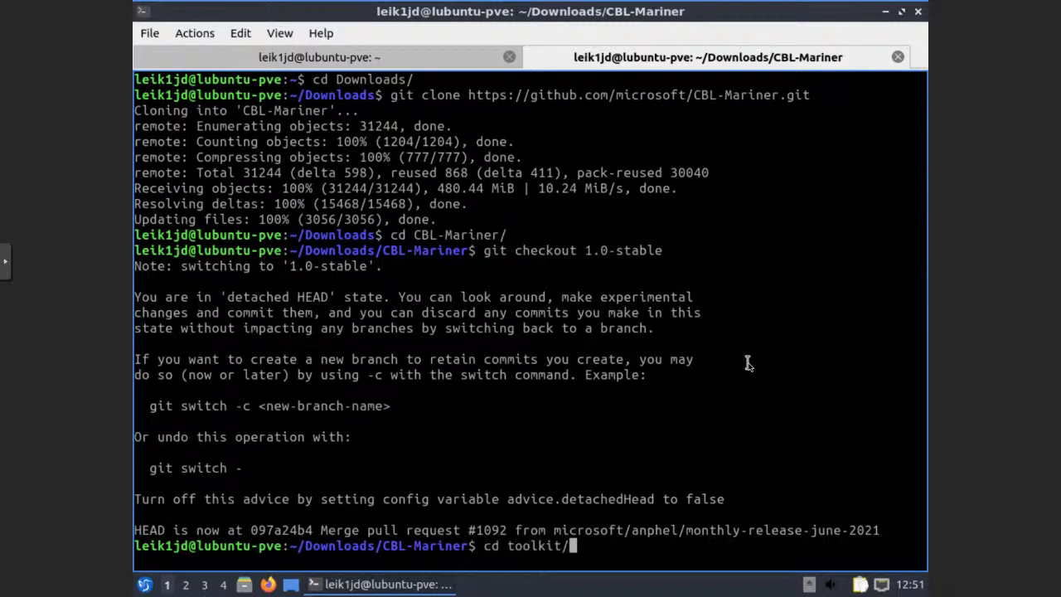
pyautogui.press('Return')
pyautogui.write('ls')
pyautogui.press('Return')
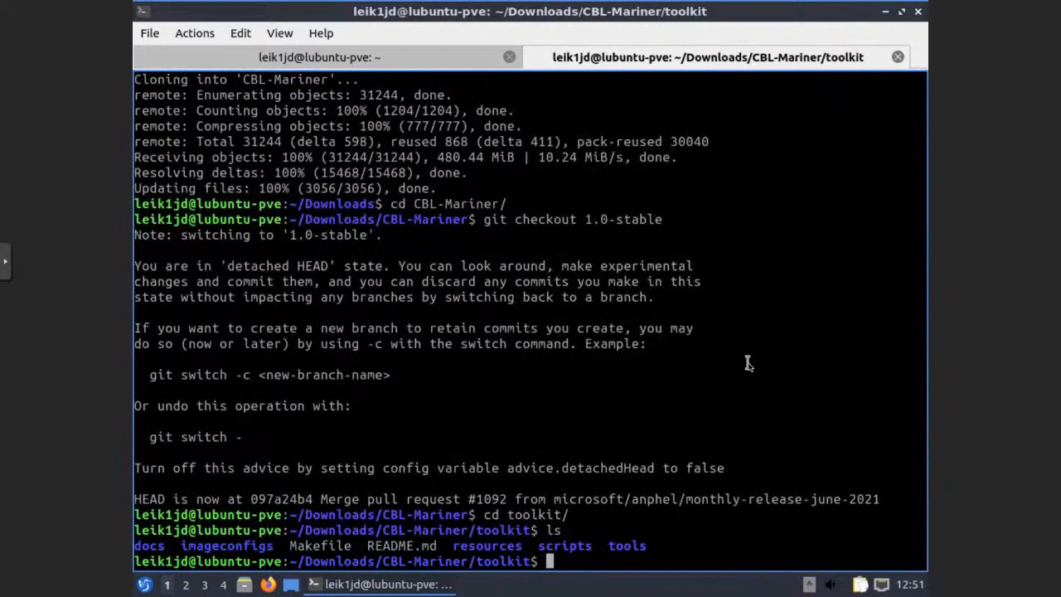
# Run sudo make iso with REBUILD_TOOLS=y, REBUILD_PACKAGES=n, CONFIG_FILE=./imageconfigs/full.json and authorise it
pyautogui.write('sudo make iso ')
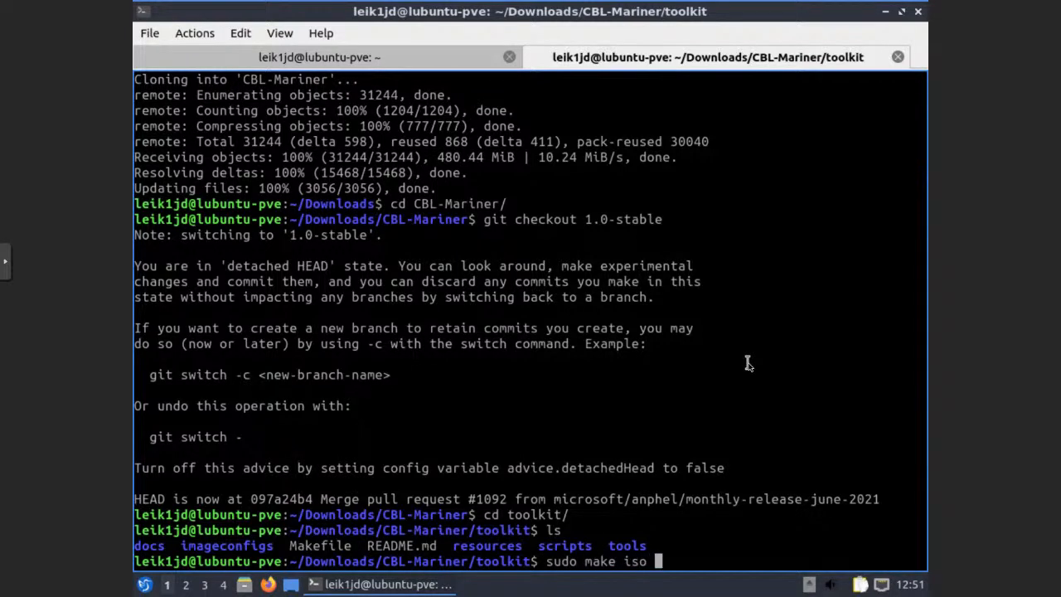
pyautogui.write('REBUILD_')
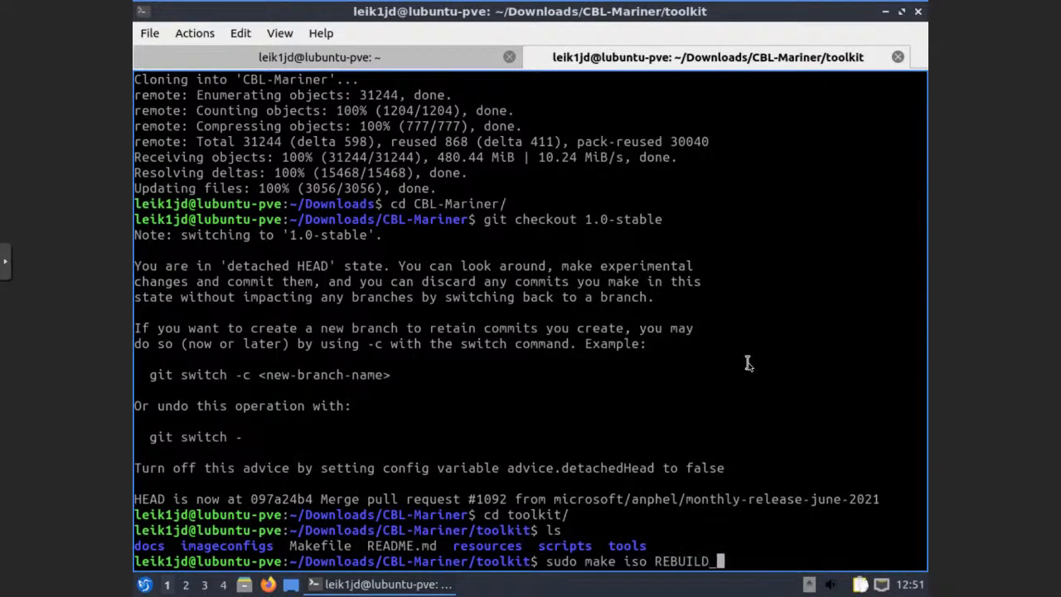
pyautogui.write('TOOLS=y')
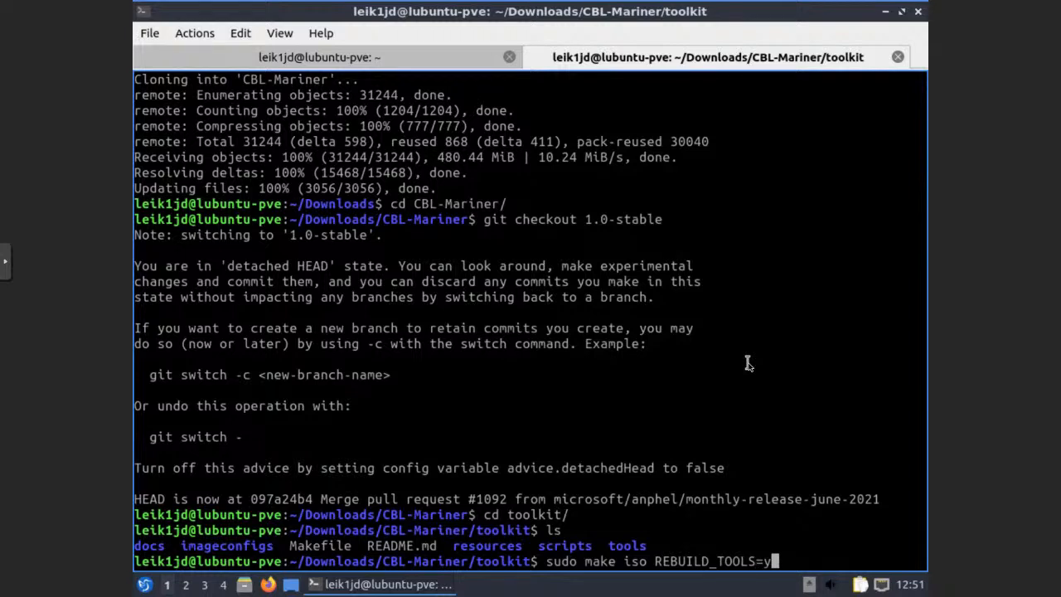
pyautogui.write(' REBUILD_')
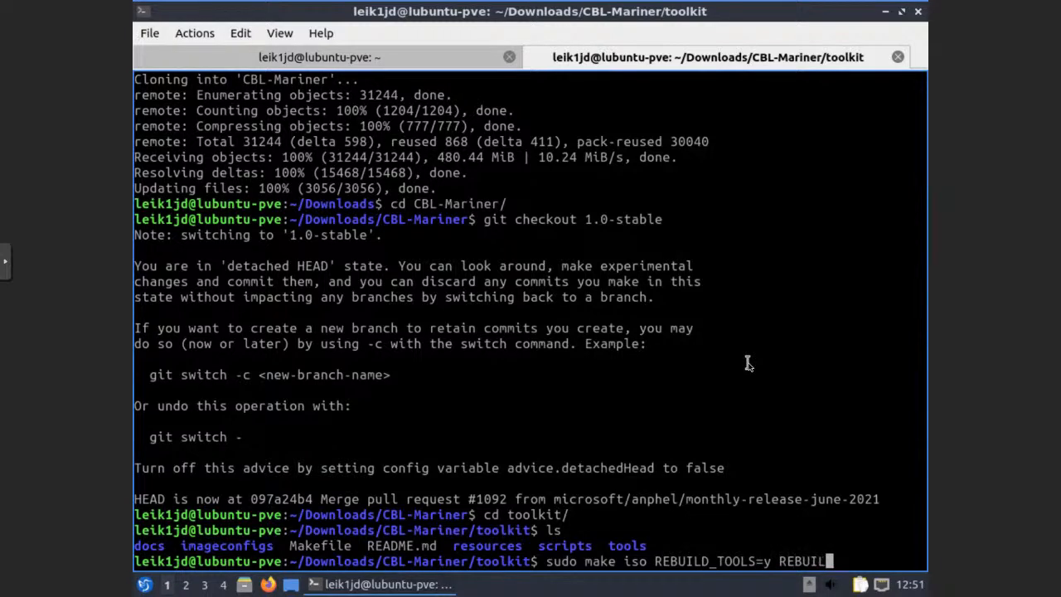
pyautogui.write('PACKAGES=n')
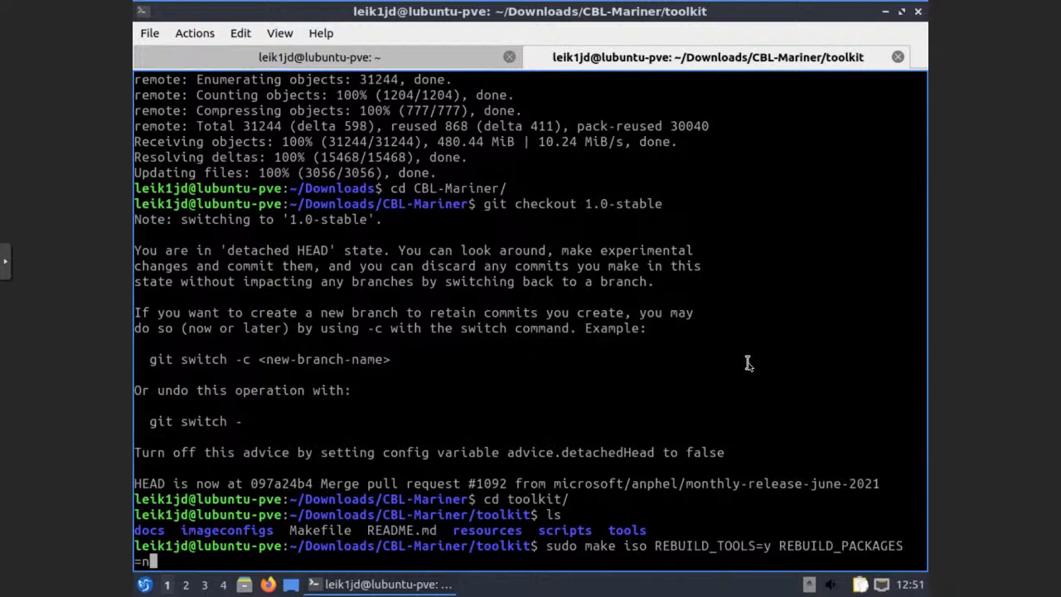
pyautogui.write(' CONFI')
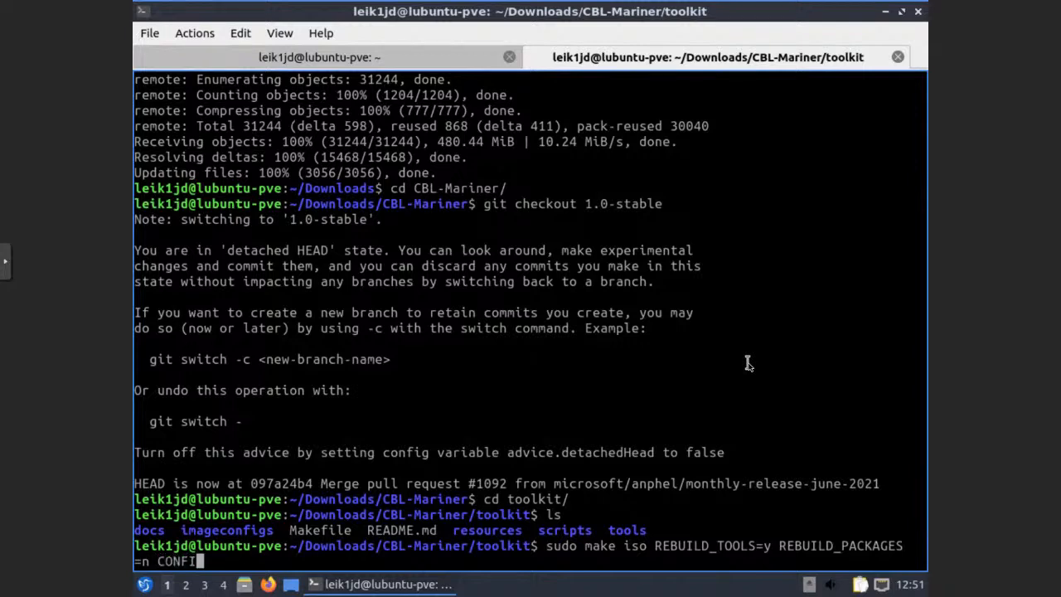
pyautogui.write('G_FILE=.')
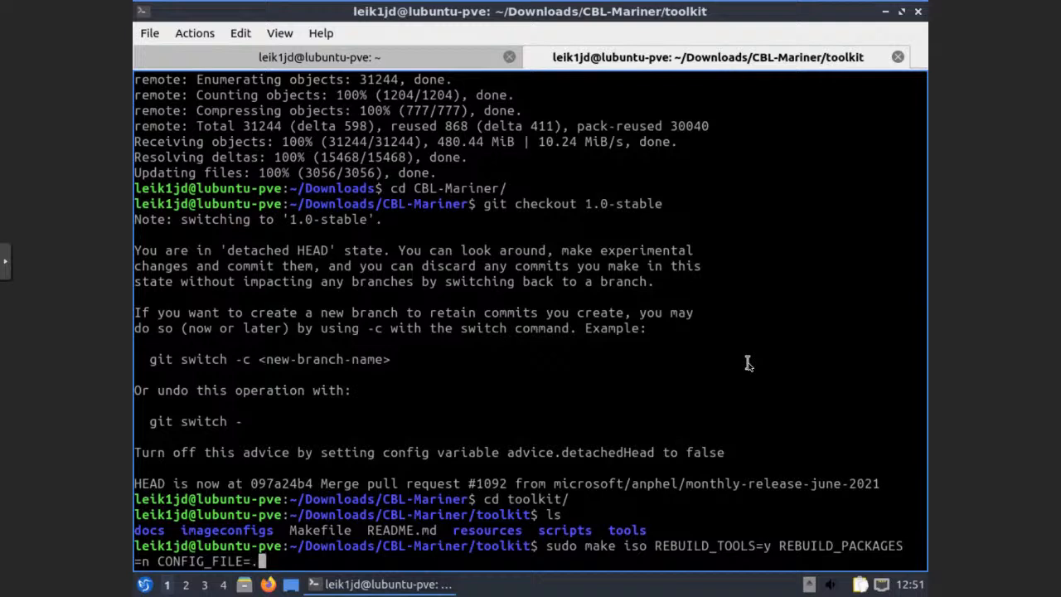
pyautogui.write('/image')
pyautogui.write('f')
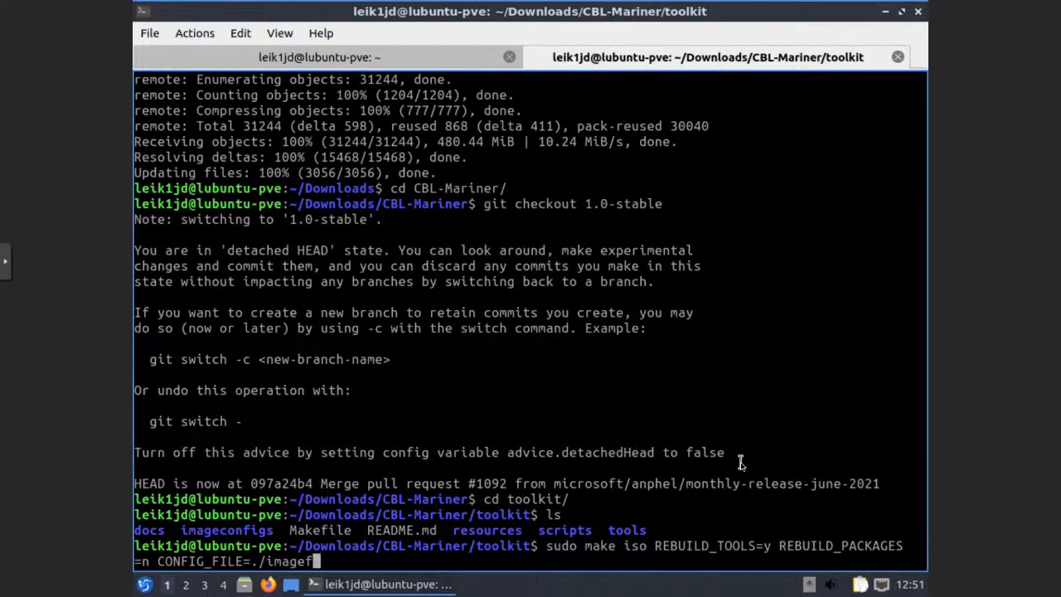
pyautogui.write('l')
pyautogui.press('BackSpace')
pyautogui.press('BackSpace')
pyautogui.write('configs/')
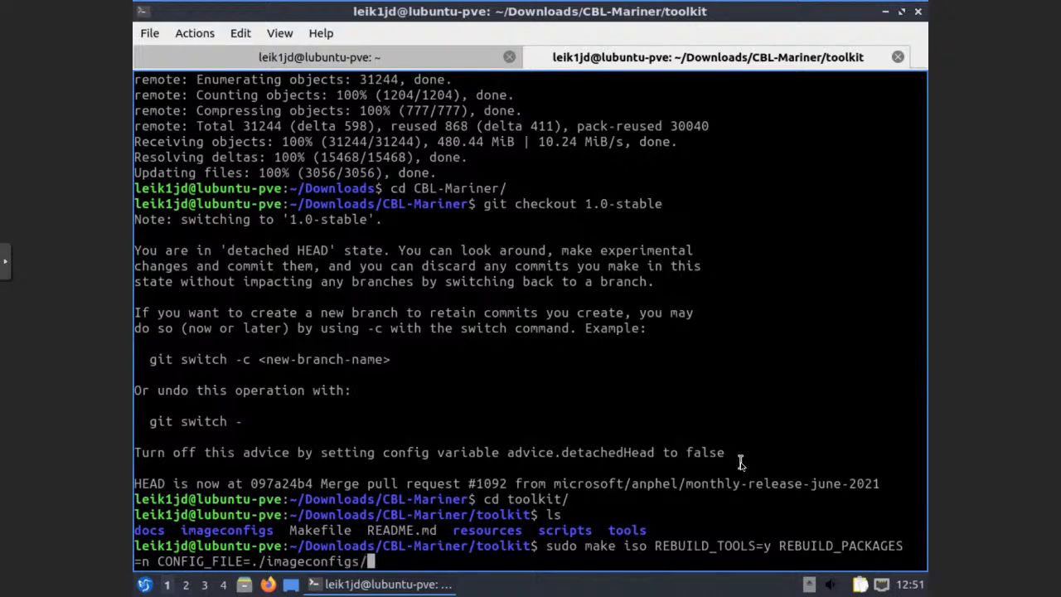
pyautogui.write('full.json')
pyautogui.press('Return')
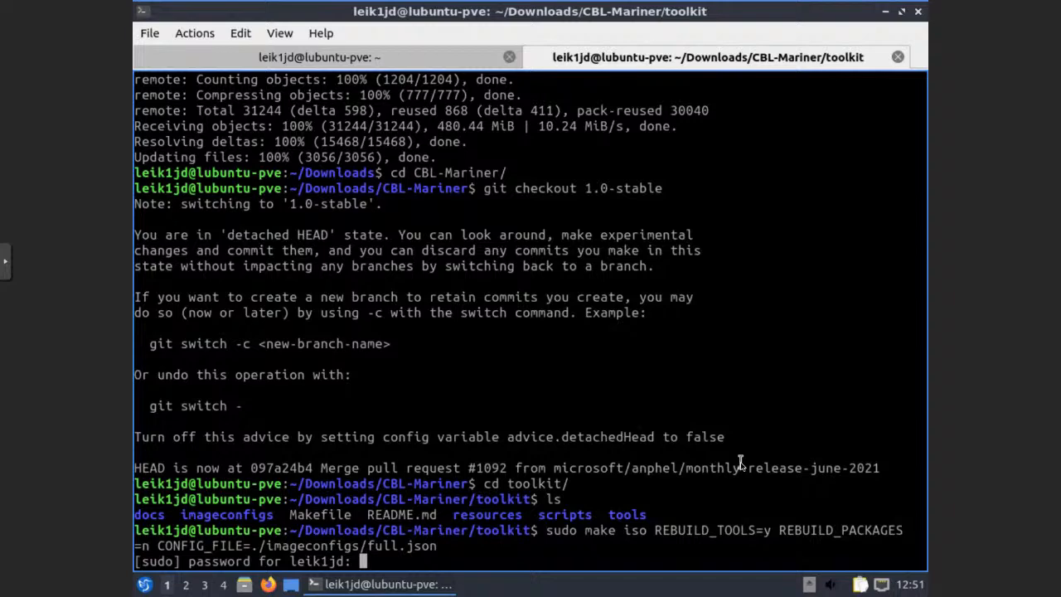
pyautogui.press('Return')
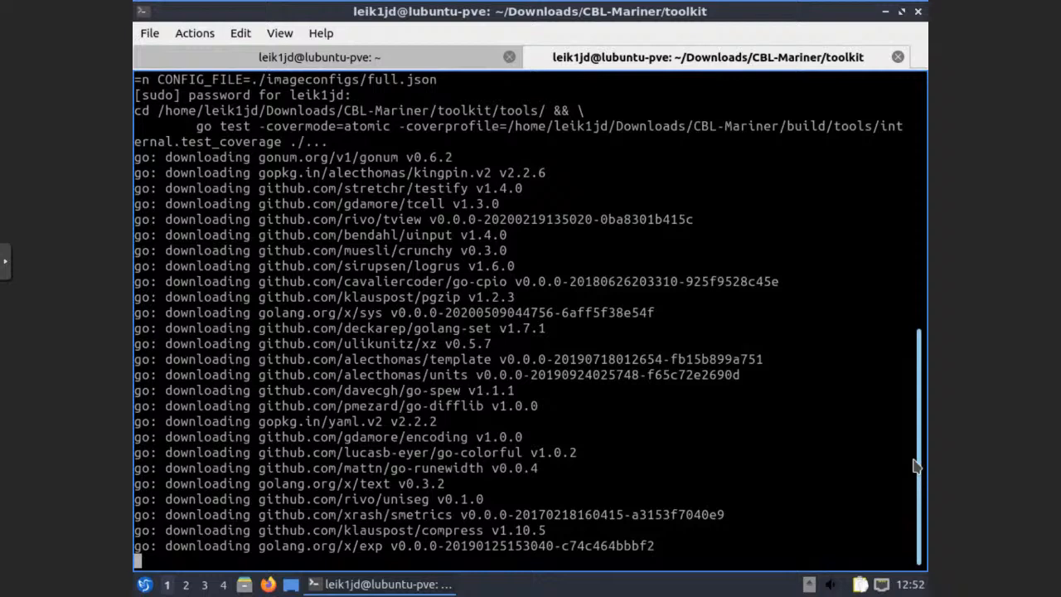
# Close the first terminal tab holding the old apt install session
pyautogui.click(508, 57)
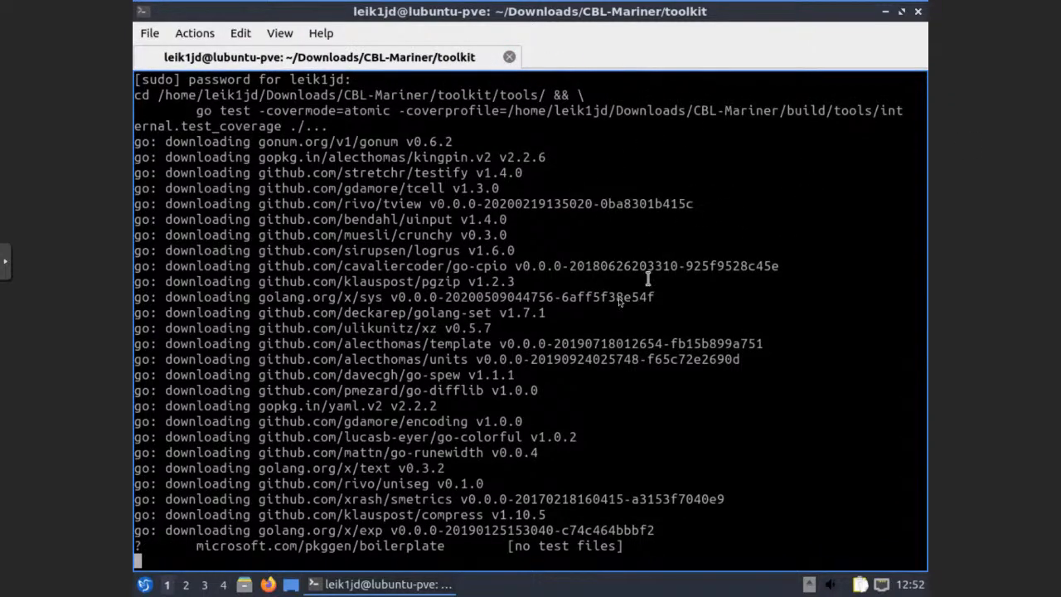
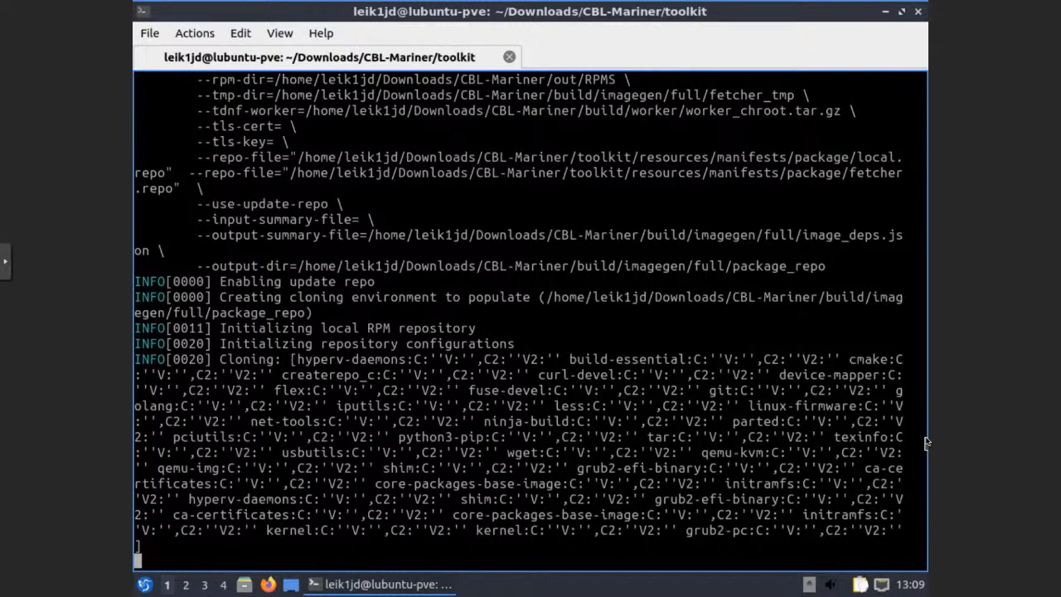
# Open PCManFM-Qt, maximize it and browse the Computer view of drives and mounts
pyautogui.click(243, 587)
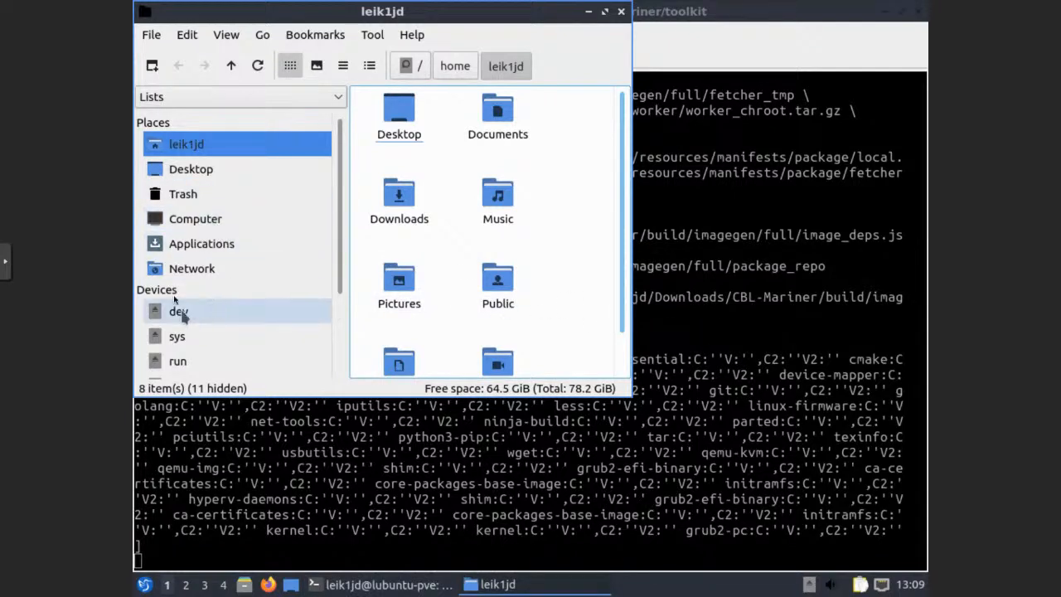
pyautogui.scroll(-2, 233, 218)
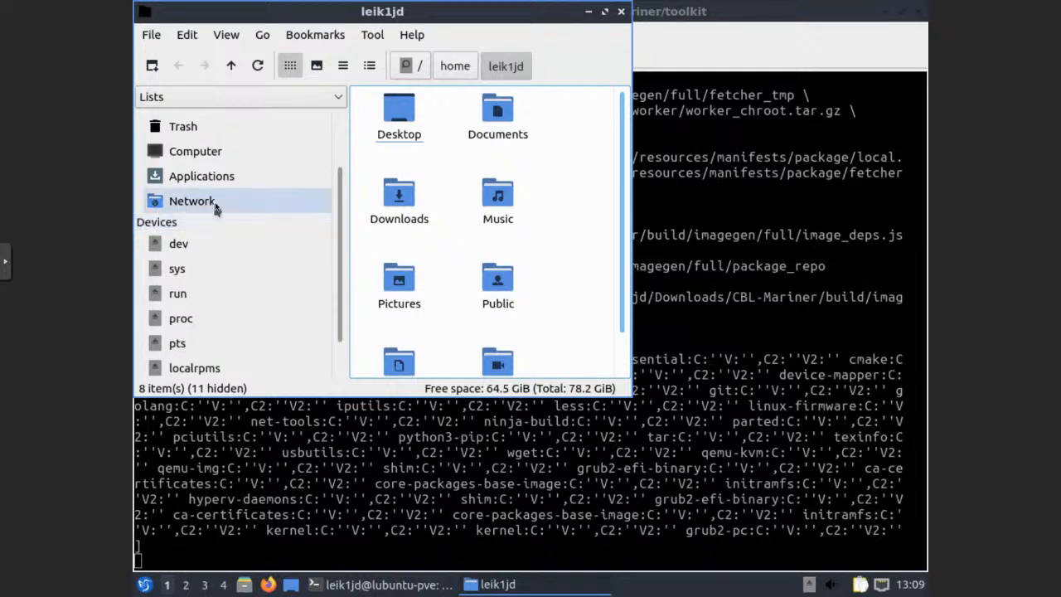
pyautogui.click(211, 152)
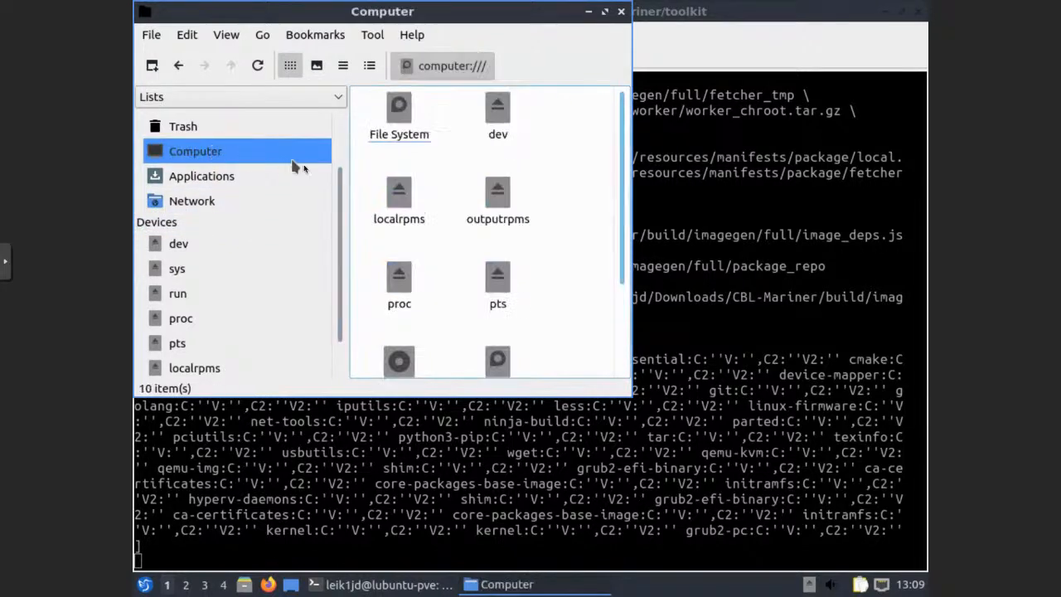
pyautogui.click(605, 12)
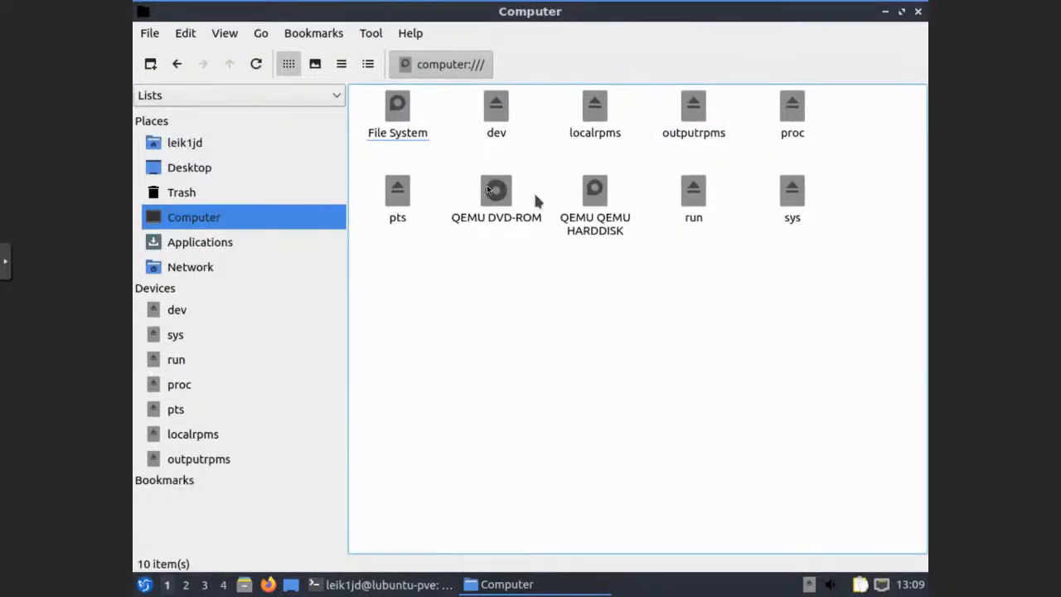
# Visit the home and Desktop folders, then return to Computer and bring up File System's actions
pyautogui.click(190, 144)
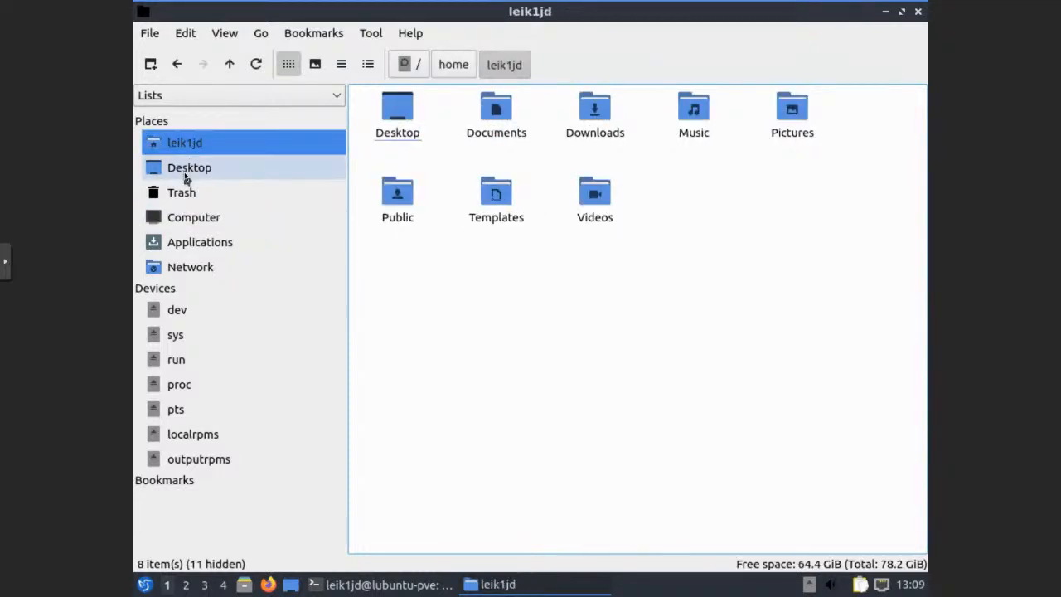
pyautogui.click(186, 175)
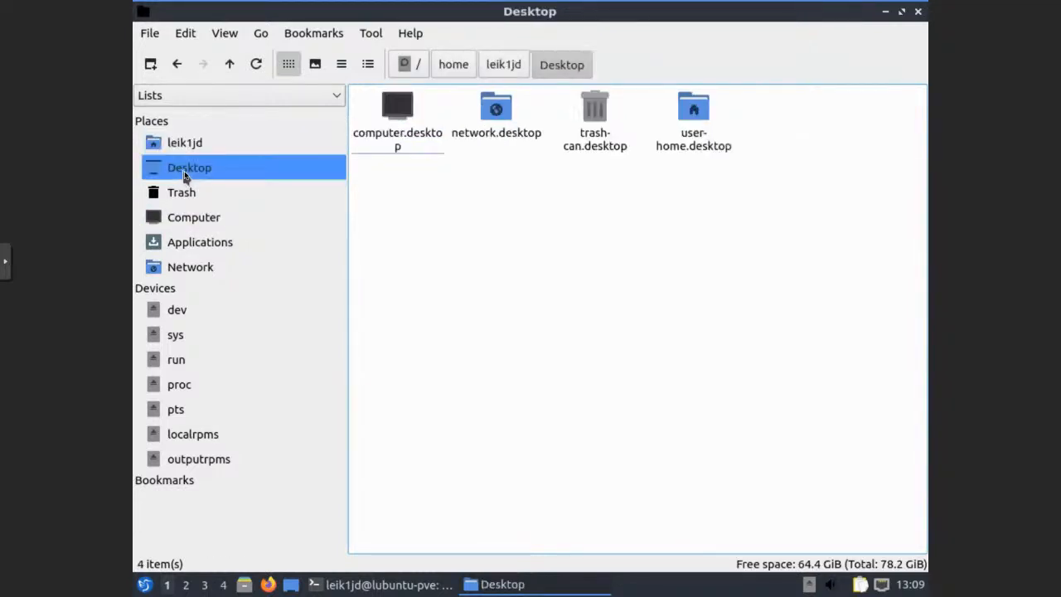
pyautogui.click(197, 227)
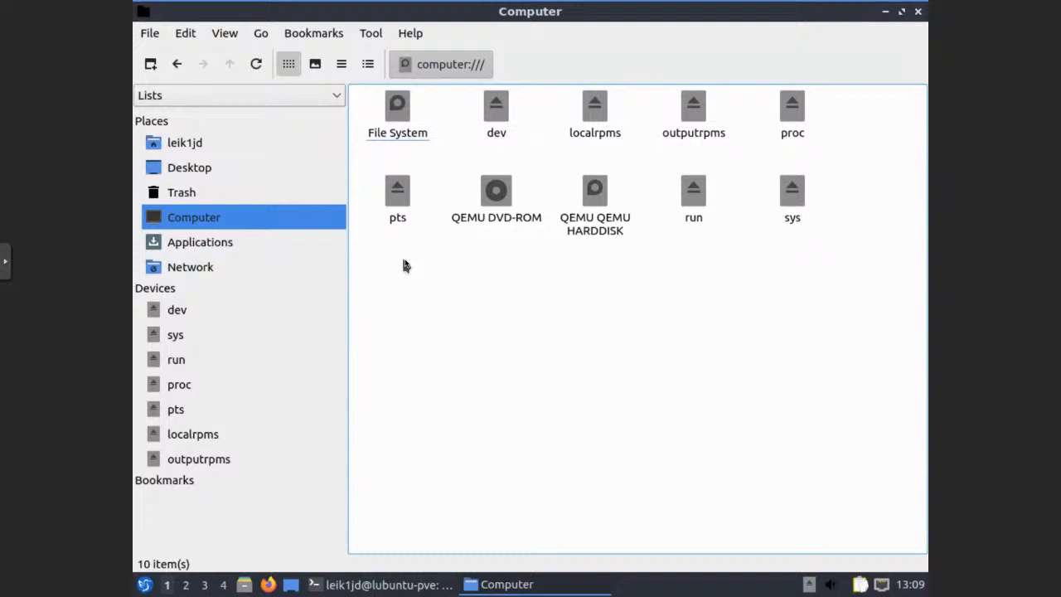
pyautogui.rightClick(402, 103)
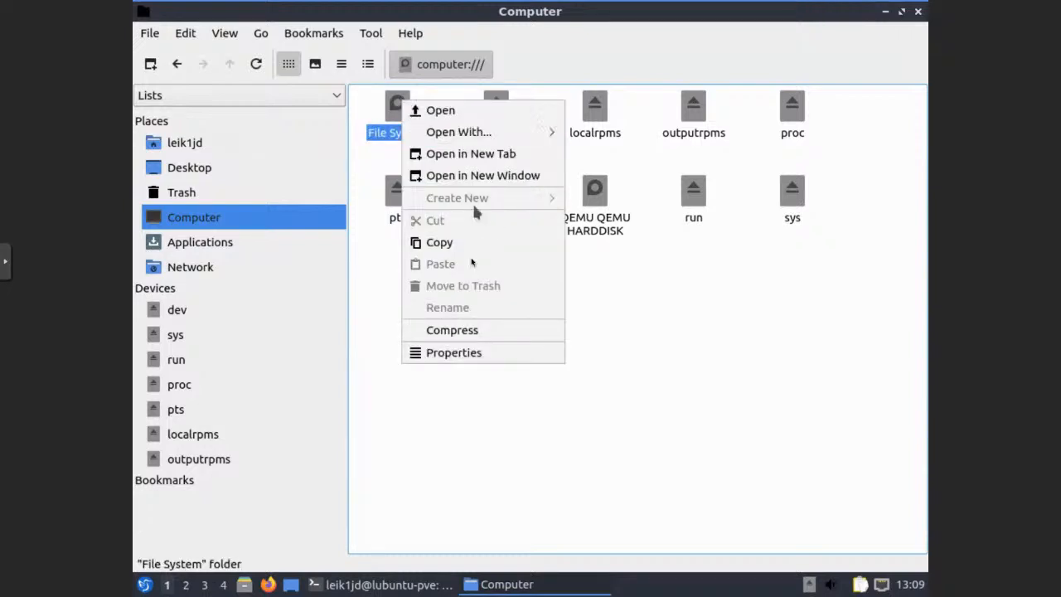
# View and close the File System drive's properties, then check today's date on the calendar
pyautogui.click(455, 353)
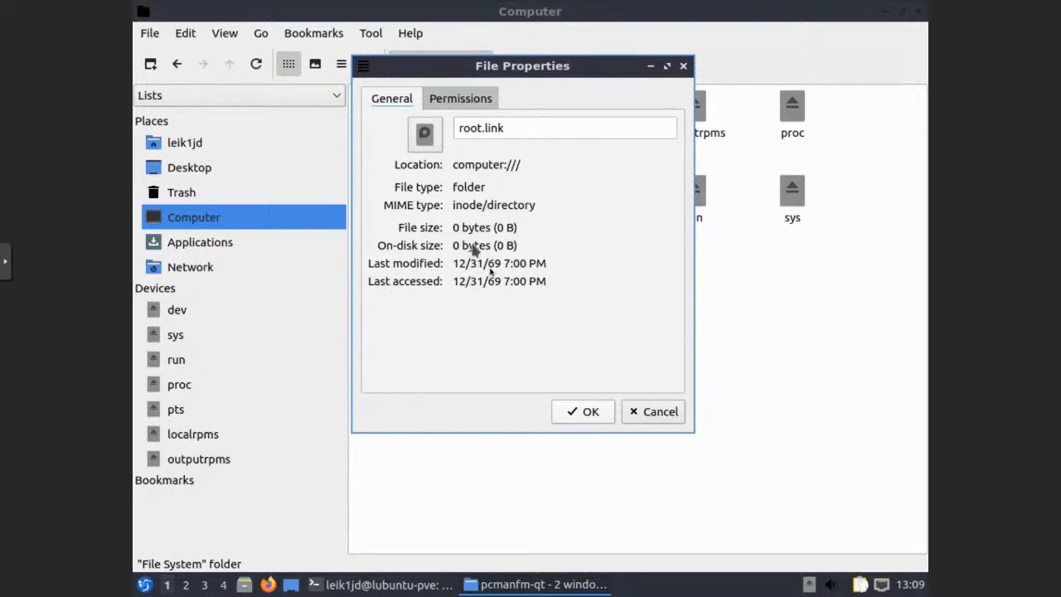
pyautogui.click(660, 412)
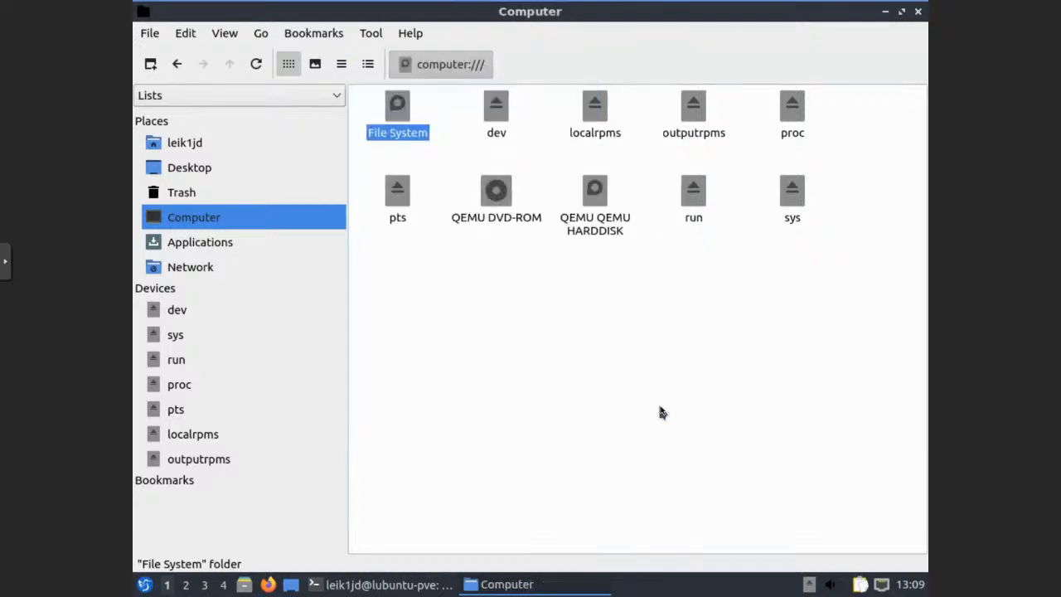
pyautogui.click(909, 584)
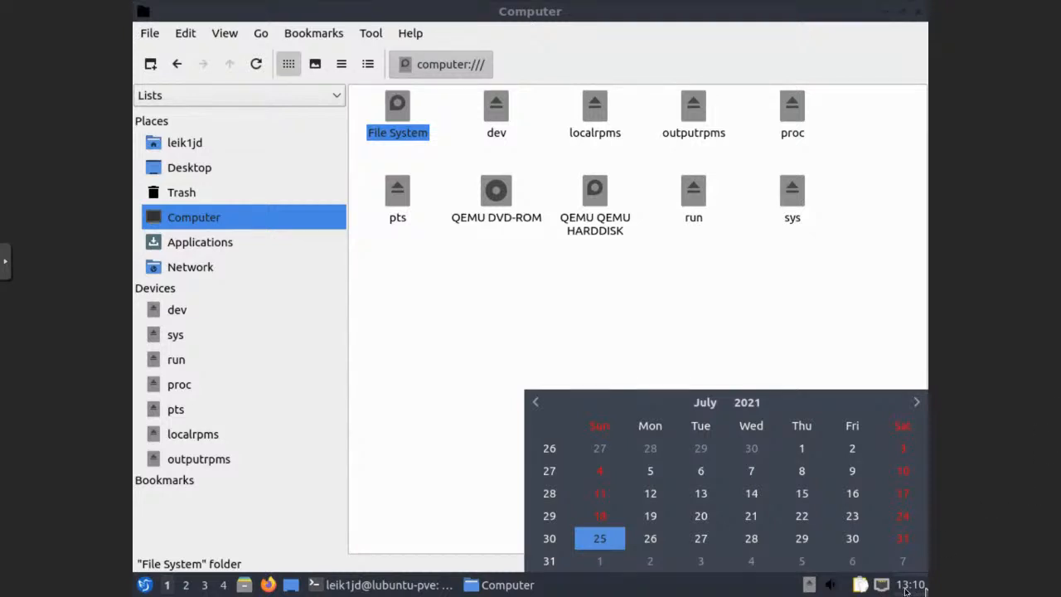
pyautogui.click(663, 315)
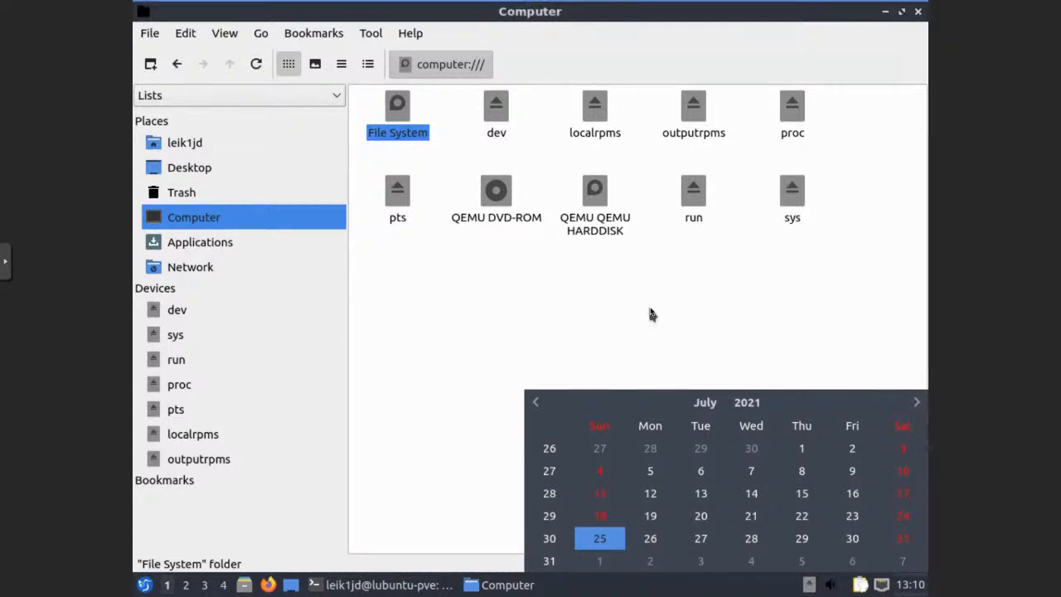
# Inspect the QEMU HARDDISK drive's properties, then bring the build terminal back to front
pyautogui.moveTo(591, 195)
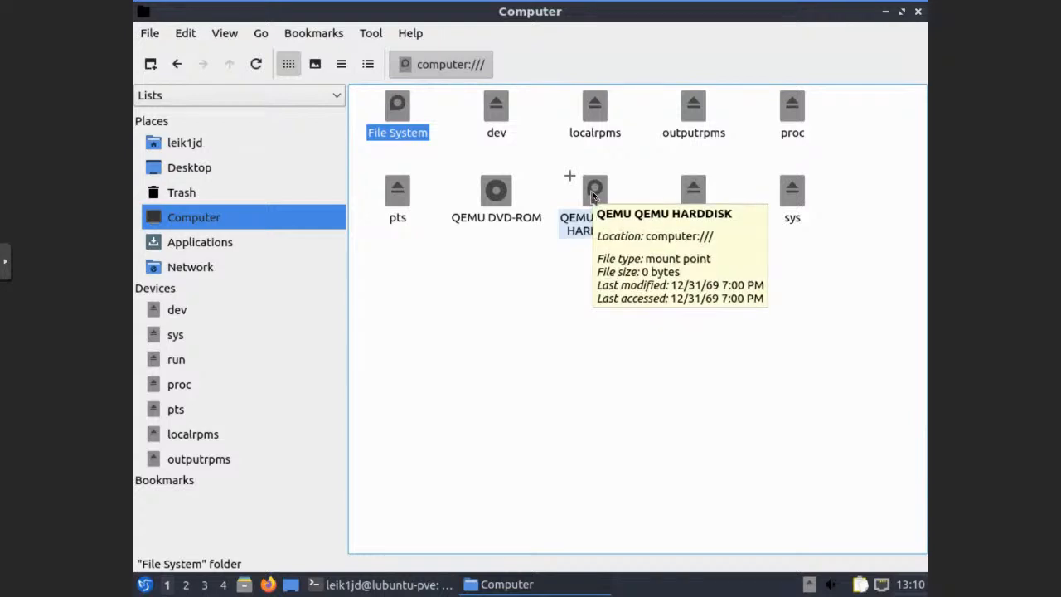
pyautogui.rightClick(591, 195)
pyautogui.click(630, 357)
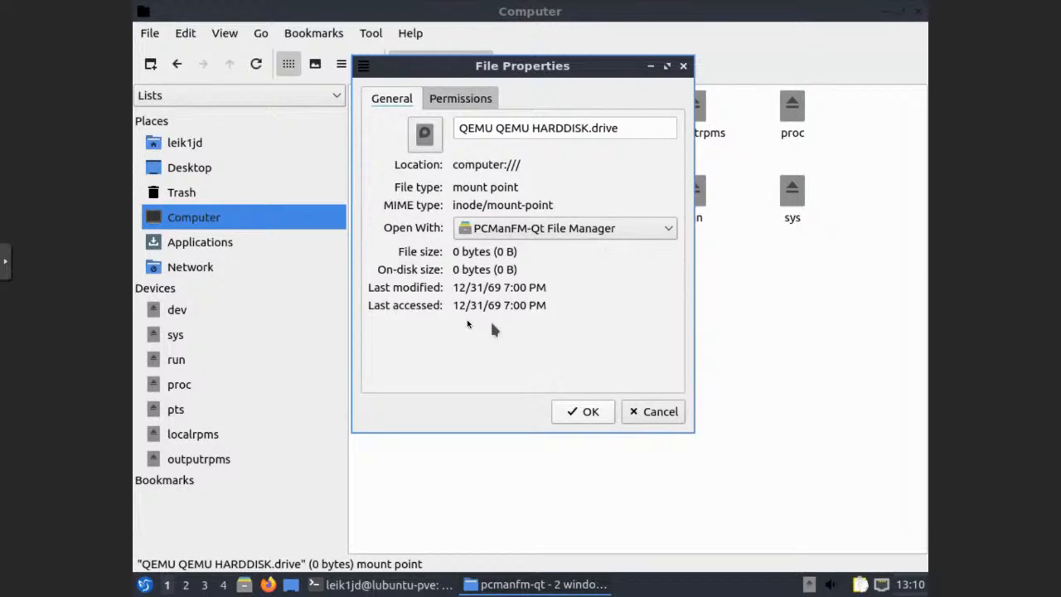
pyautogui.click(664, 415)
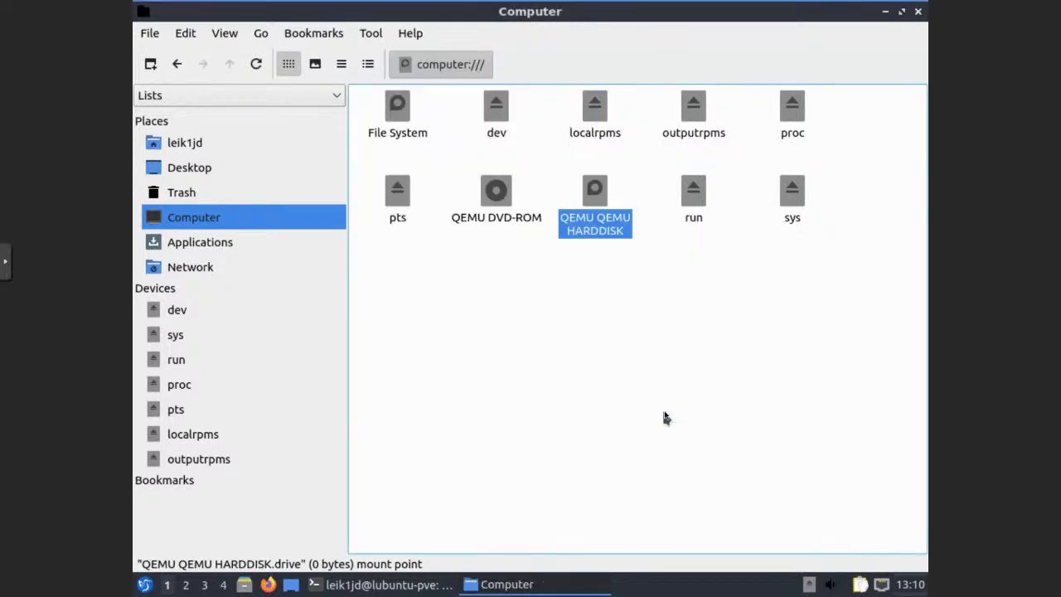
pyautogui.click(319, 584)
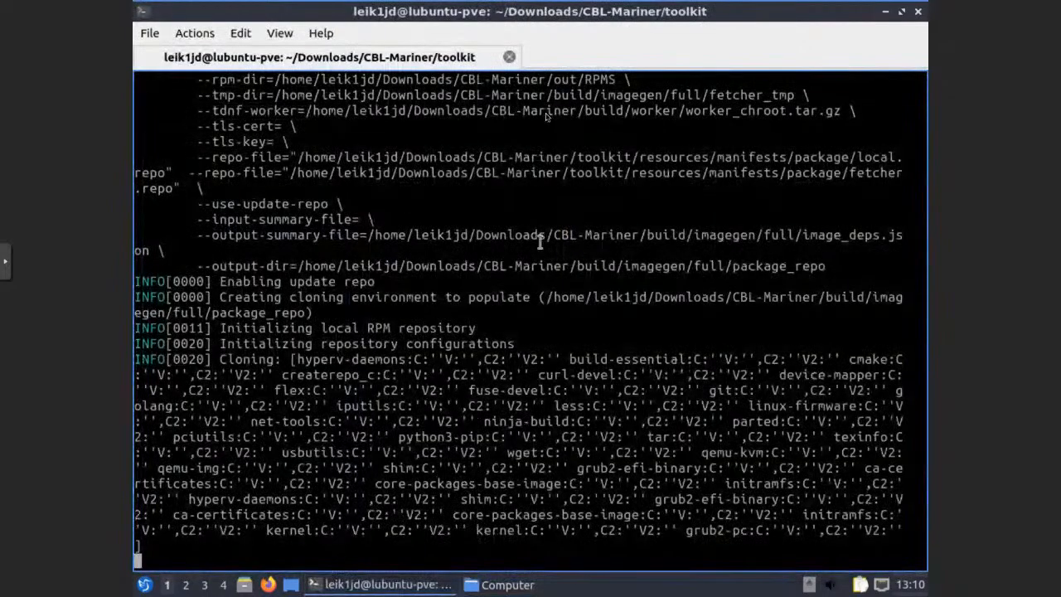
# In a new QTerminal tab, run sudo du -h / and authorise it with the sudo password
pyautogui.click(151, 35)
pyautogui.click(178, 52)
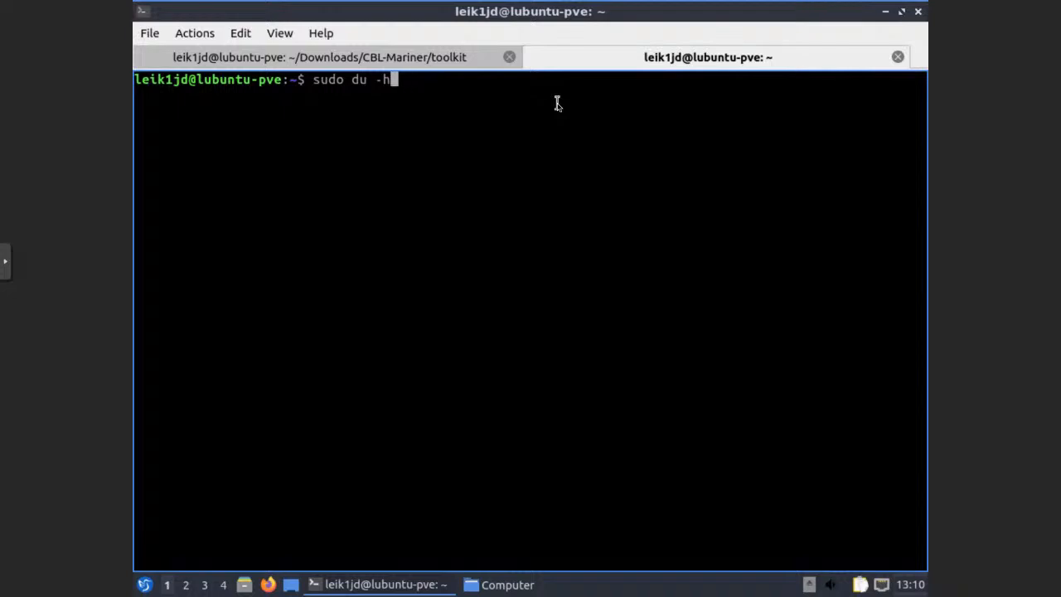
pyautogui.press('Return')
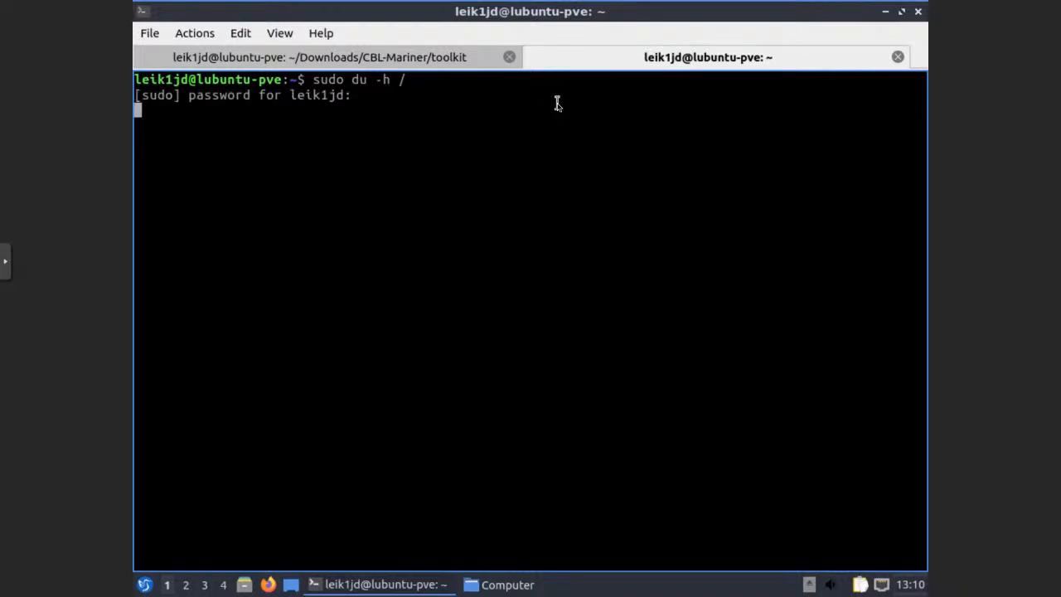
pyautogui.press('Return')
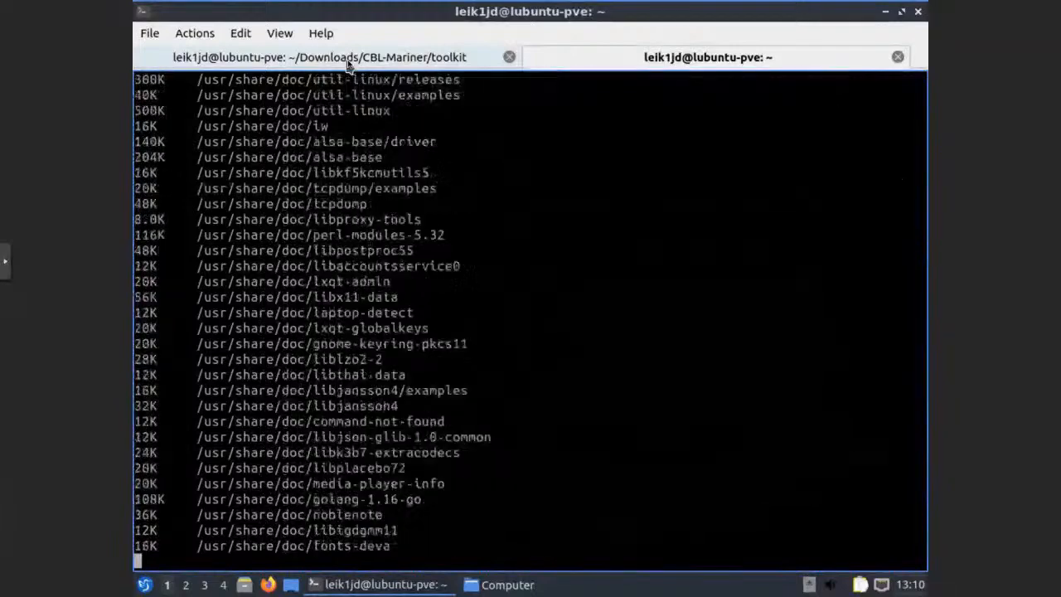
# Switch to the ~/Downloads/CBL-Mariner/toolkit tab to follow the image build output
pyautogui.click(348, 60)
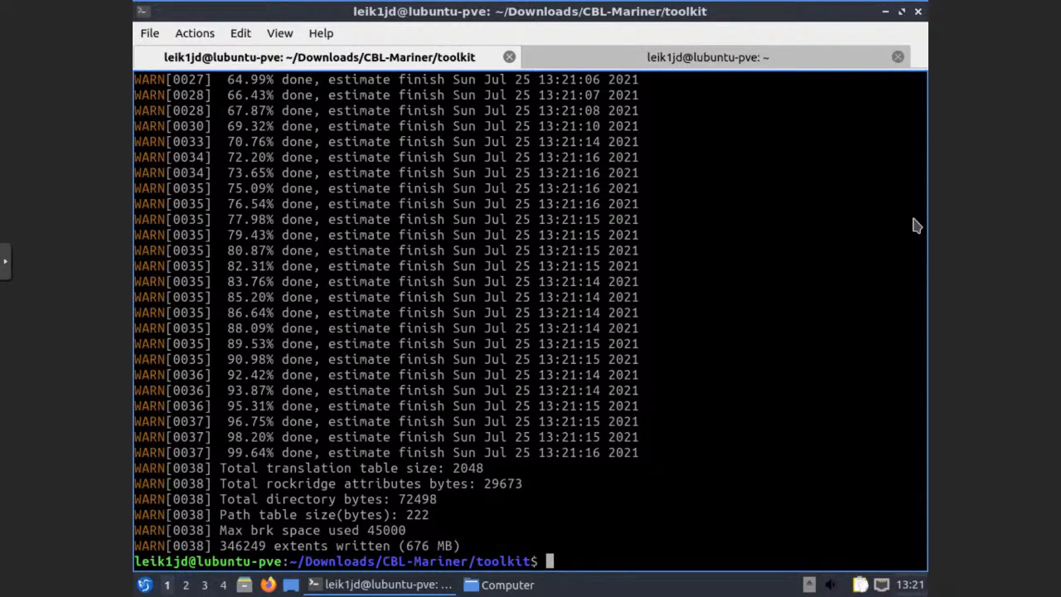
# List the toolkit folder with ls, then switch to the home-folder terminal tab
pyautogui.write('ls')
pyautogui.press('Return')
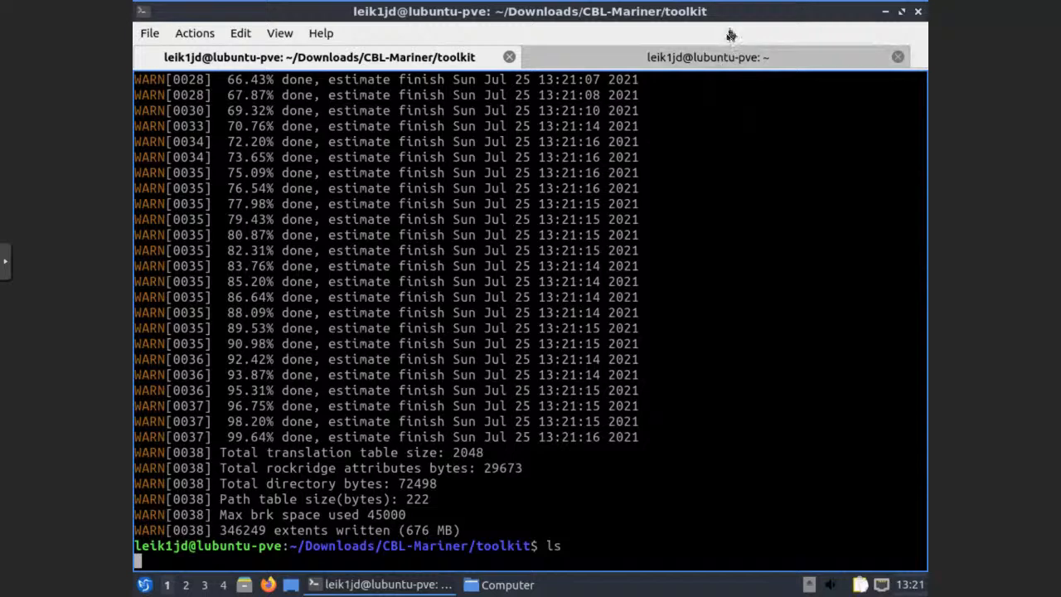
pyautogui.click(798, 68)
# Change into the CBL-Mariner folder and then its out folder, listing each
pyautogui.write('C')
pyautogui.press('Tab')
pyautogui.write('M')
pyautogui.press('Tab')
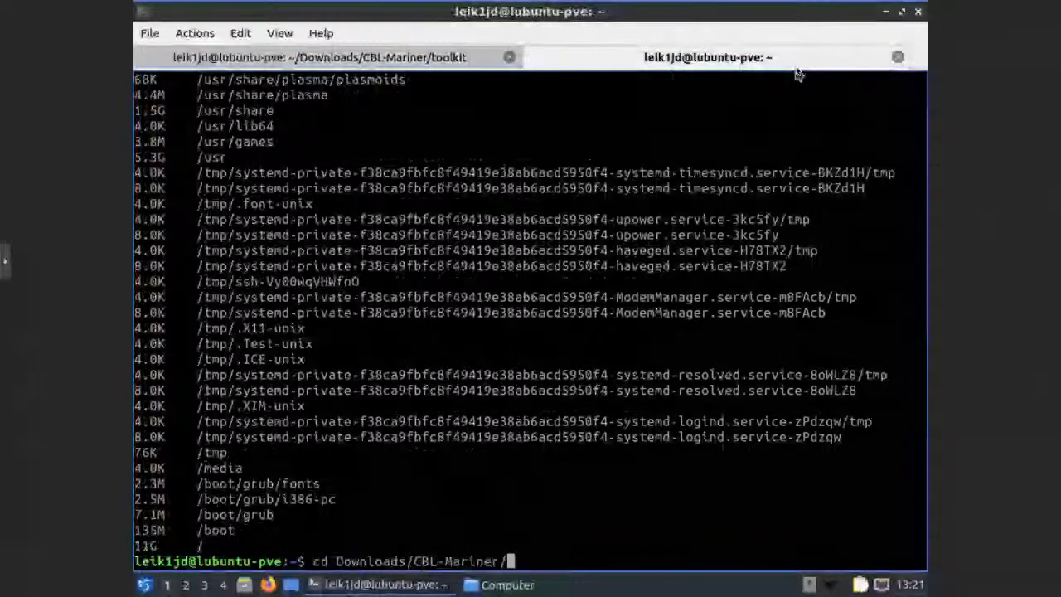
pyautogui.press('Return')
pyautogui.write('ls')
pyautogui.press('Return')
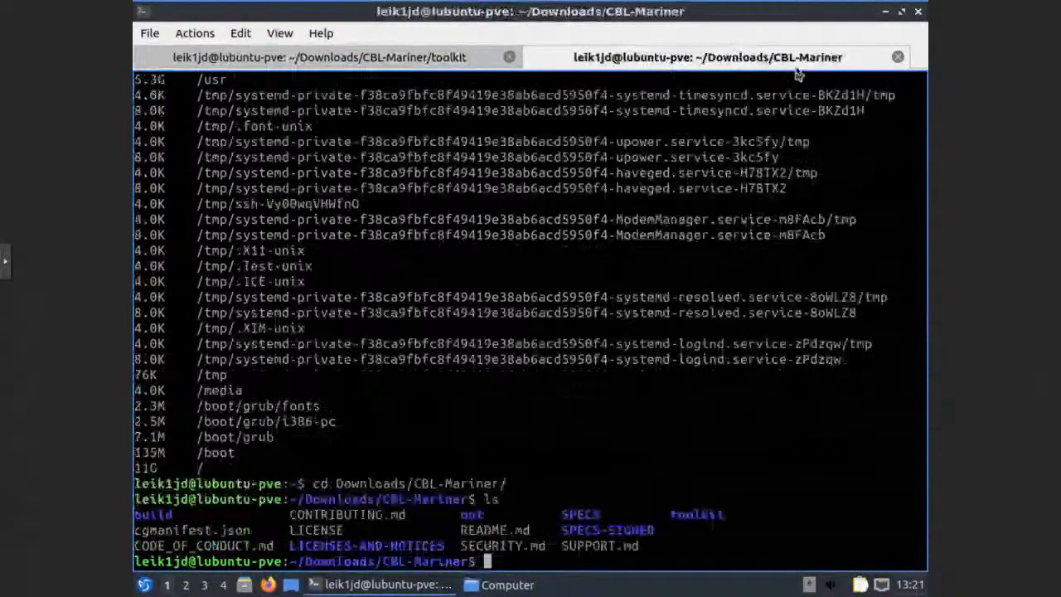
pyautogui.write('cd')
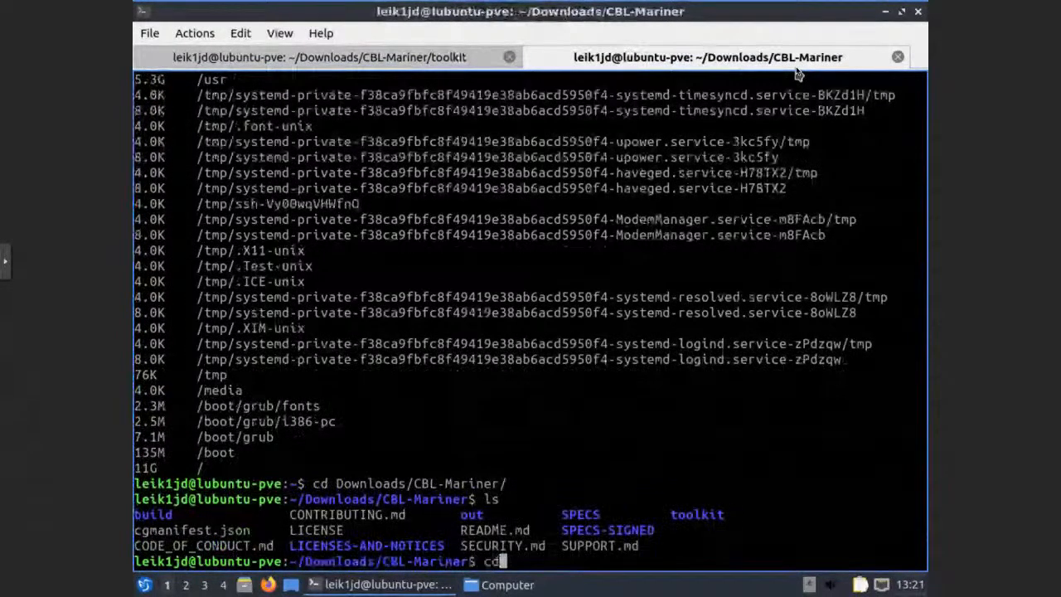
pyautogui.write(' out')
pyautogui.press('Return')
pyautogui.write('ls')
pyautogui.press('Return')
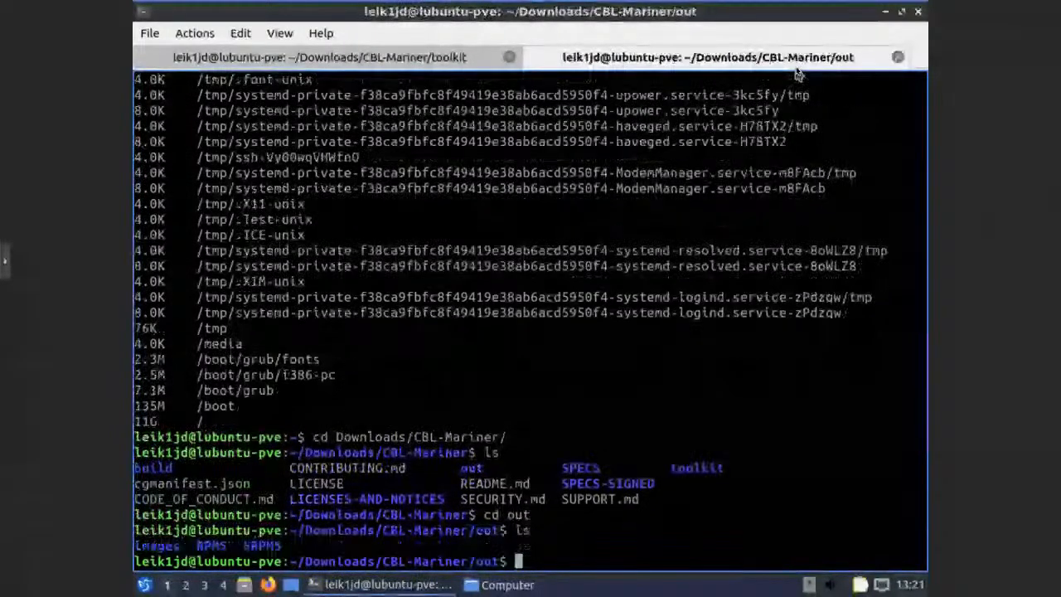
# Descend into out/images/full and list the built ISO file
pyautogui.write('cd im')
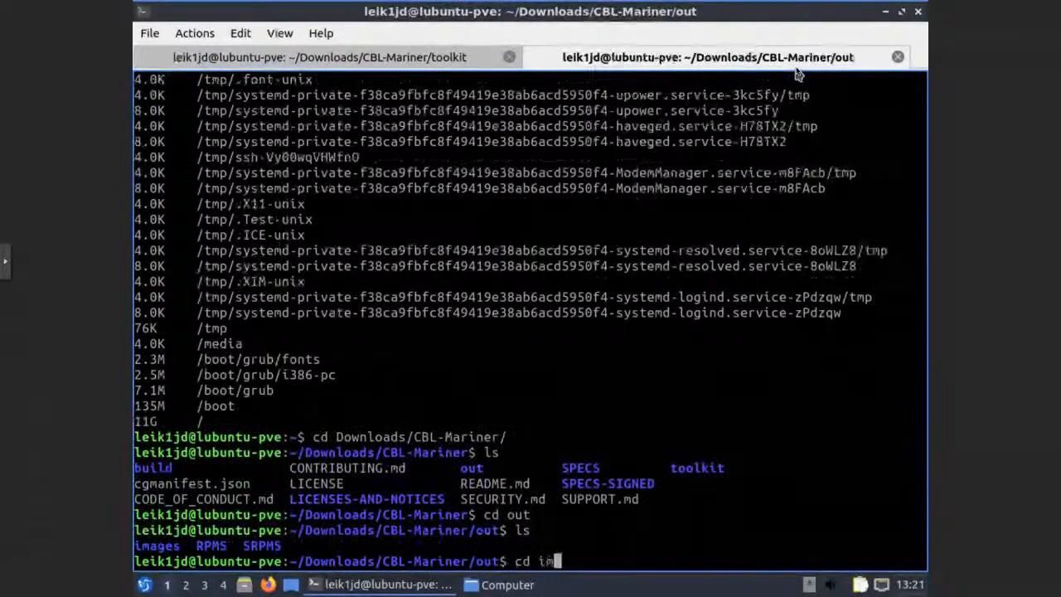
pyautogui.press('Tab')
pyautogui.press('Return')
pyautogui.write('ls')
pyautogui.press('Return')
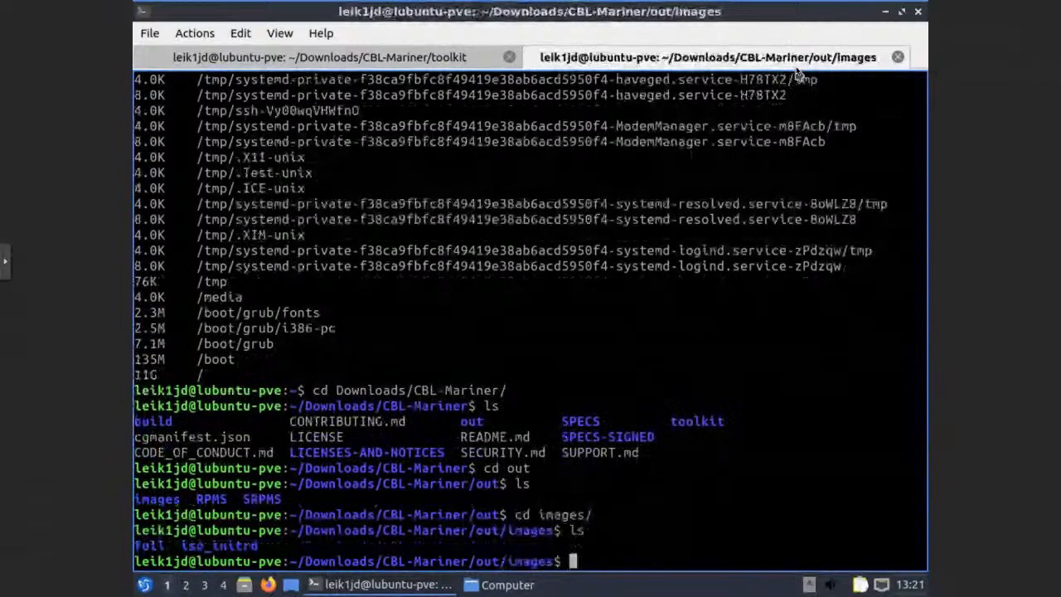
pyautogui.write('cd full')
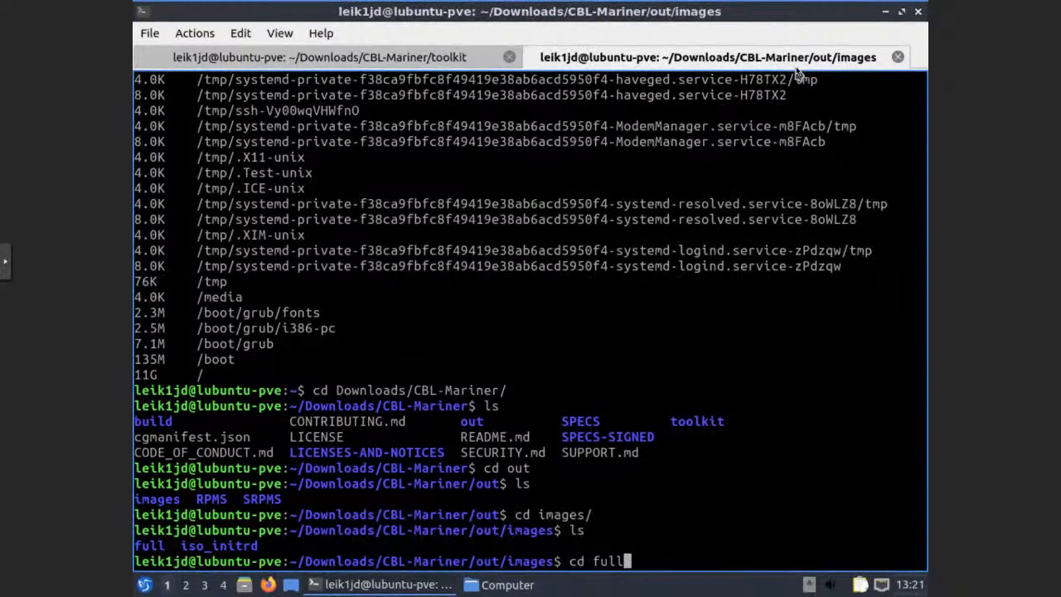
pyautogui.press('Return')
pyautogui.write('l')
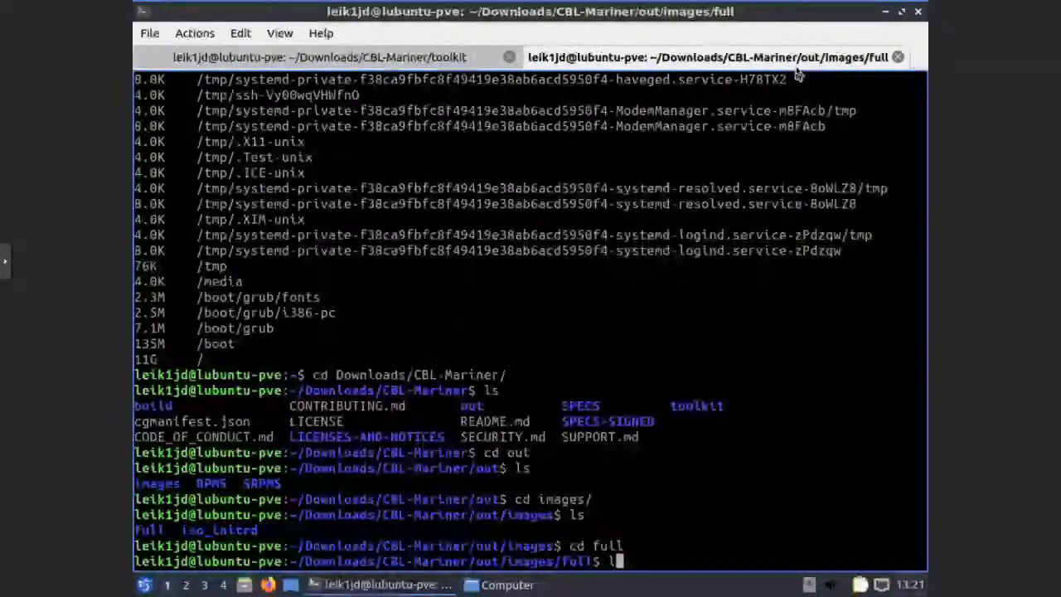
pyautogui.write('s')
pyautogui.press('Return')
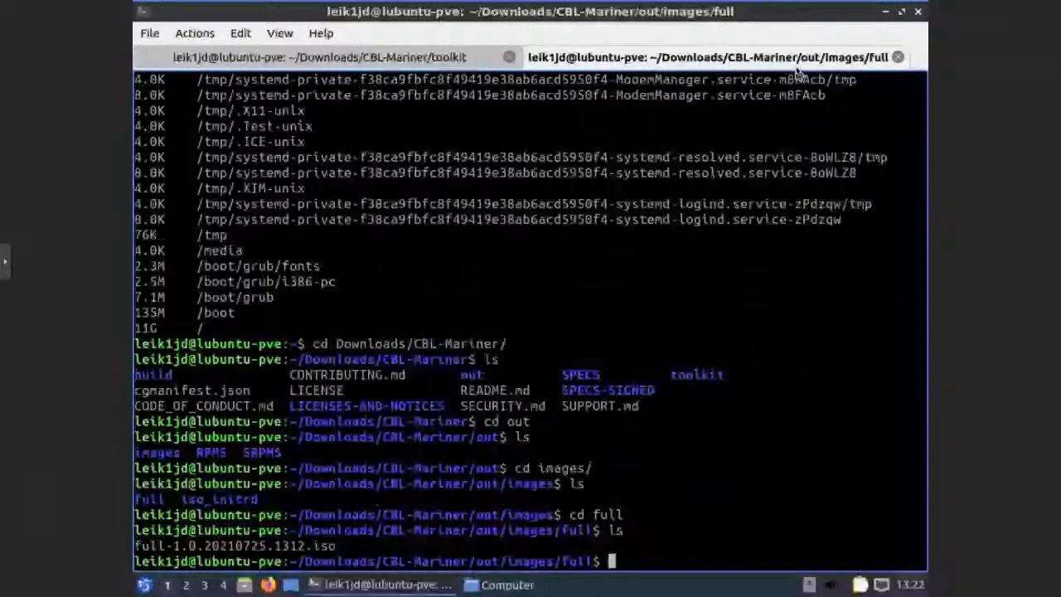
pyautogui.write('scp')
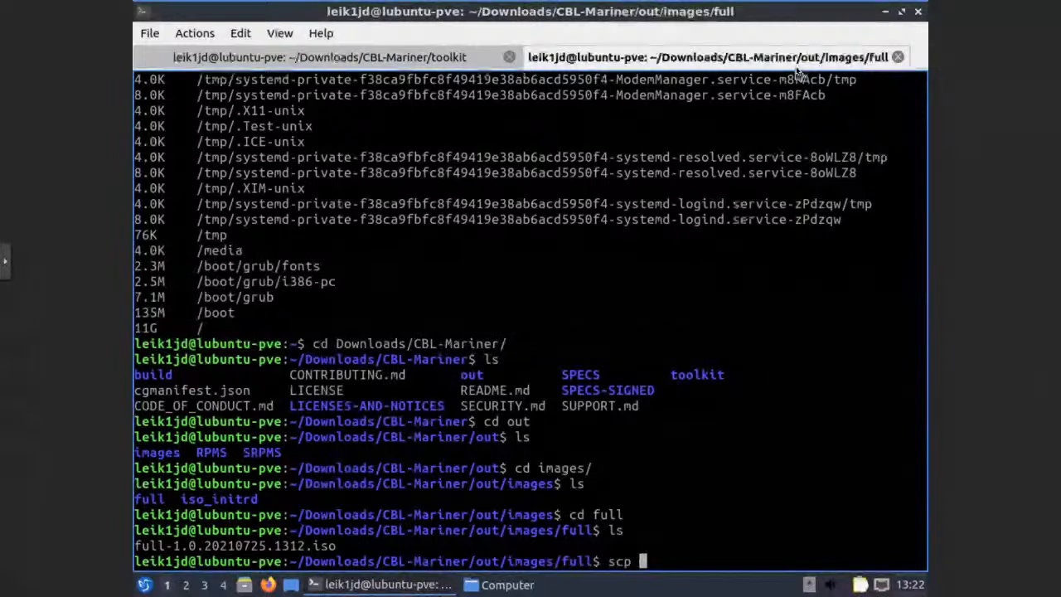
pyautogui.write(' full')
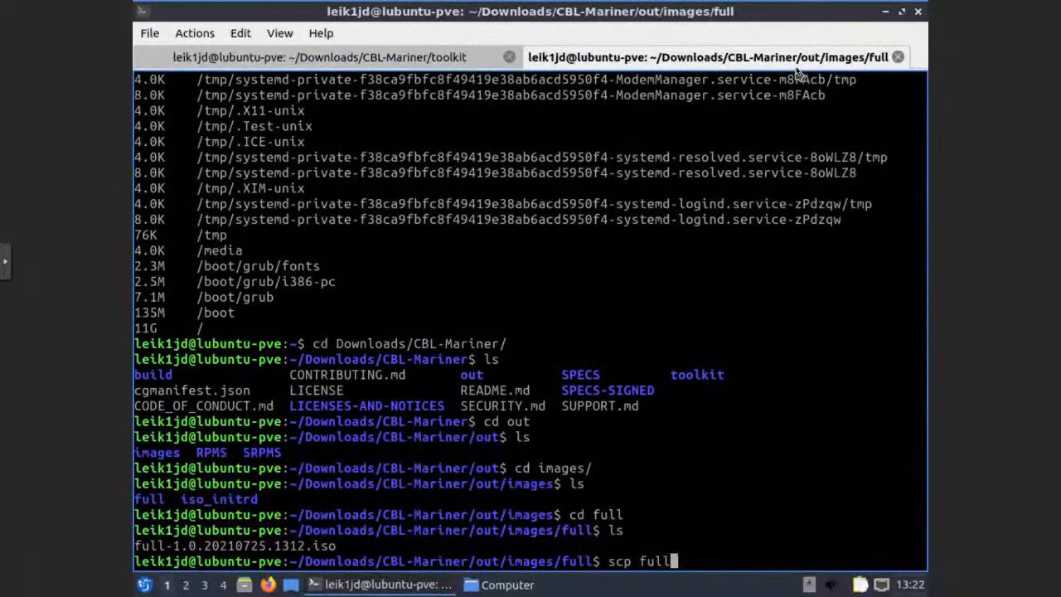
pyautogui.press('Tab')
pyautogui.write('-')
pyautogui.press('BackSpace')
pyautogui.write('root@')
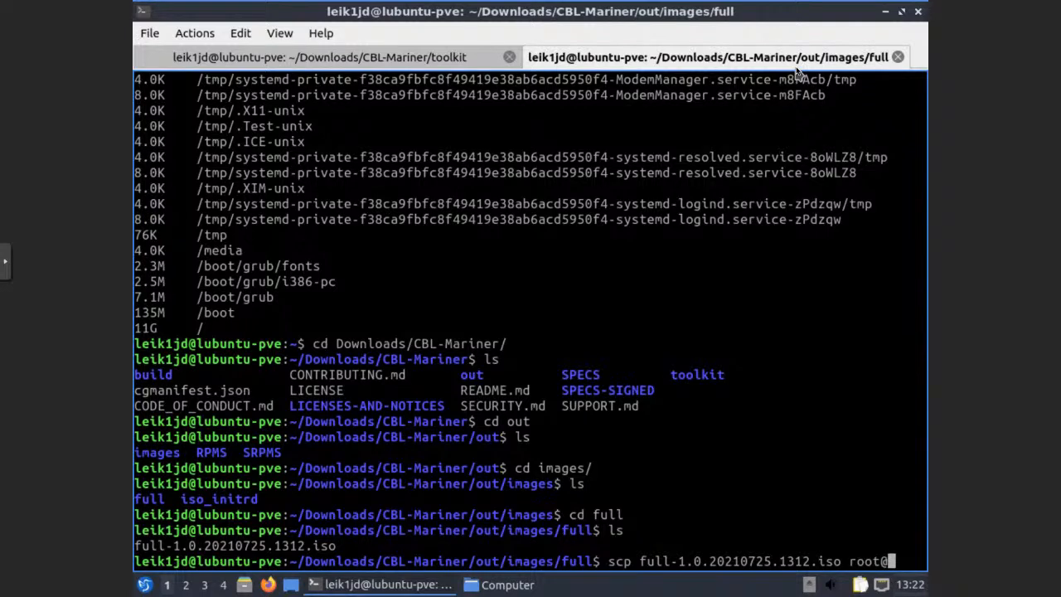
pyautogui.write('172.16.74.150')
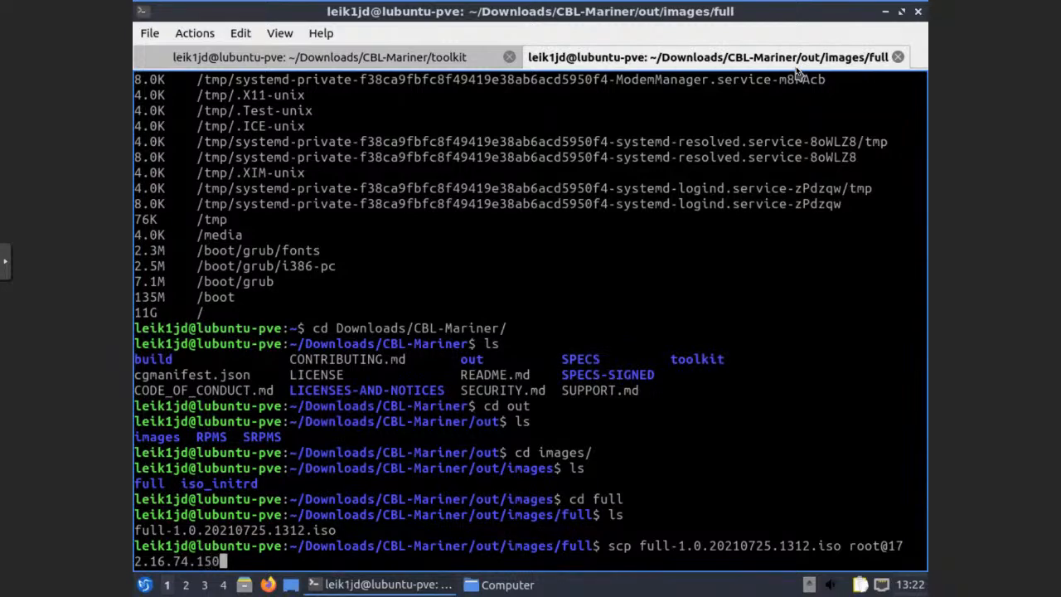
pyautogui.write(':/tmp')
pyautogui.press('Return')
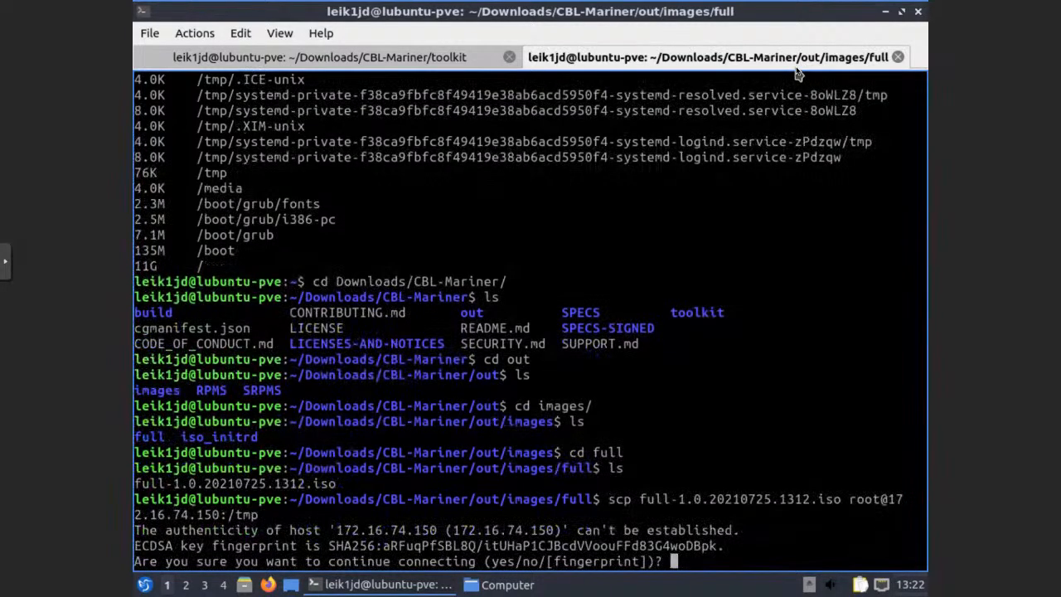
pyautogui.write('yes')
pyautogui.press('Return')
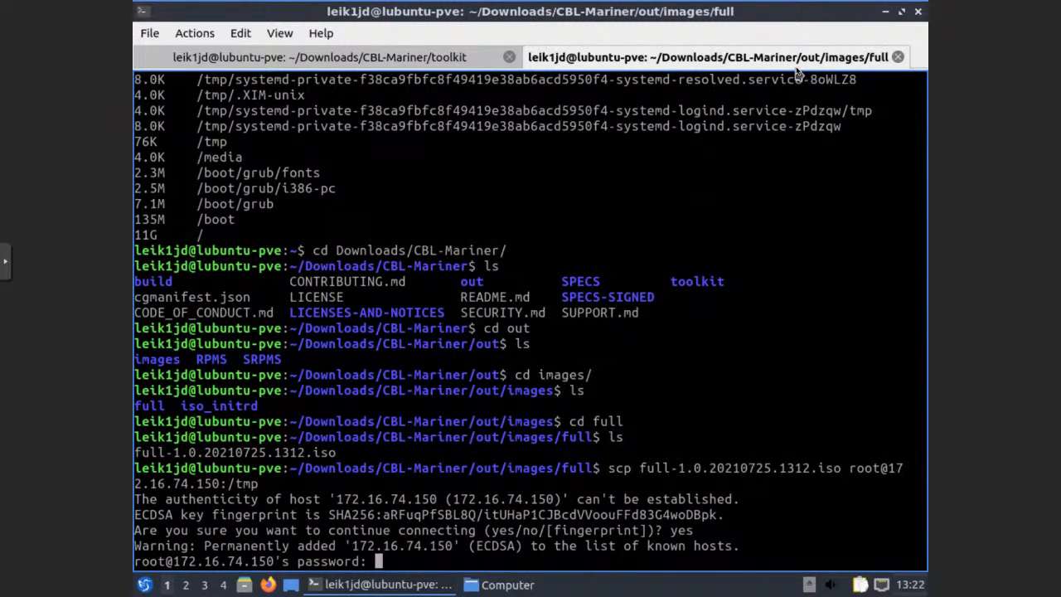
pyautogui.press('Return')
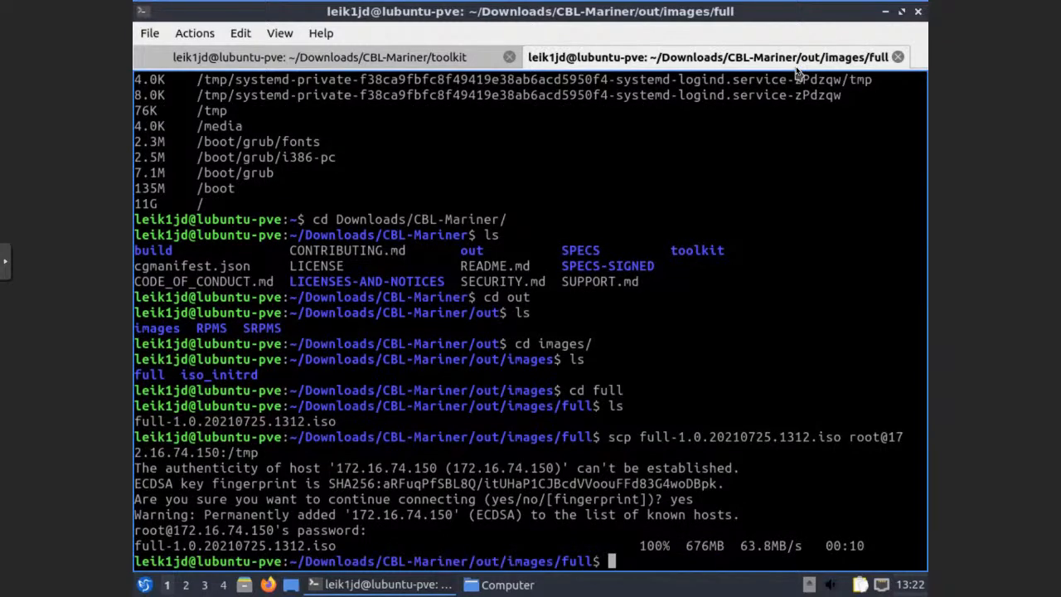
# List the folder with ls -lah and reveal the noVNC console's extra controls
pyautogui.write('ls -lah')
pyautogui.press('Return')
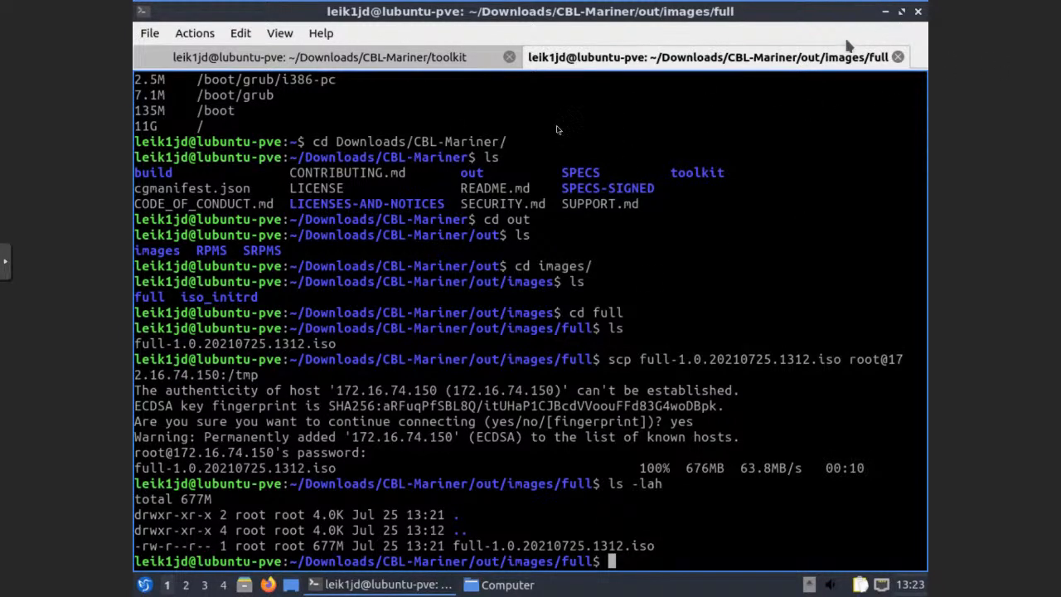
pyautogui.click(8, 264)
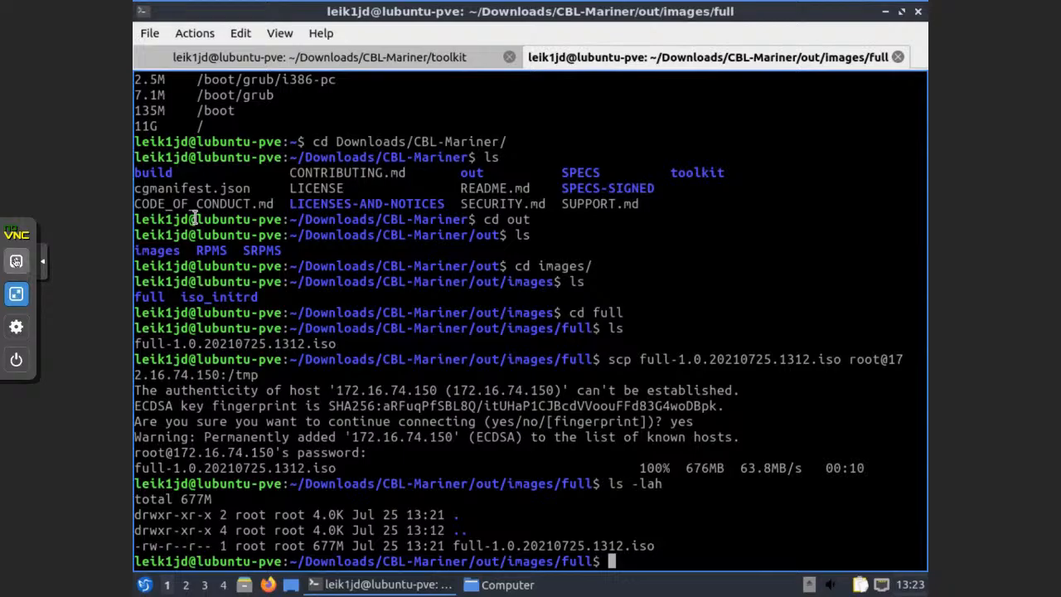
# Exit the console fullscreen, check local (pve) storage's ISO images and reload the page
pyautogui.click(20, 297)
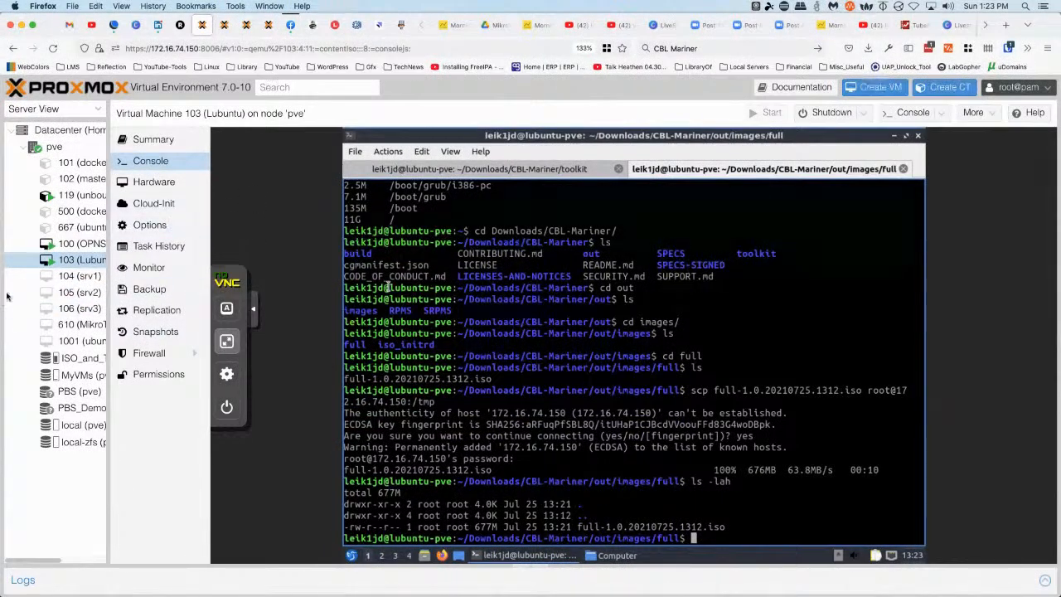
pyautogui.click(89, 425)
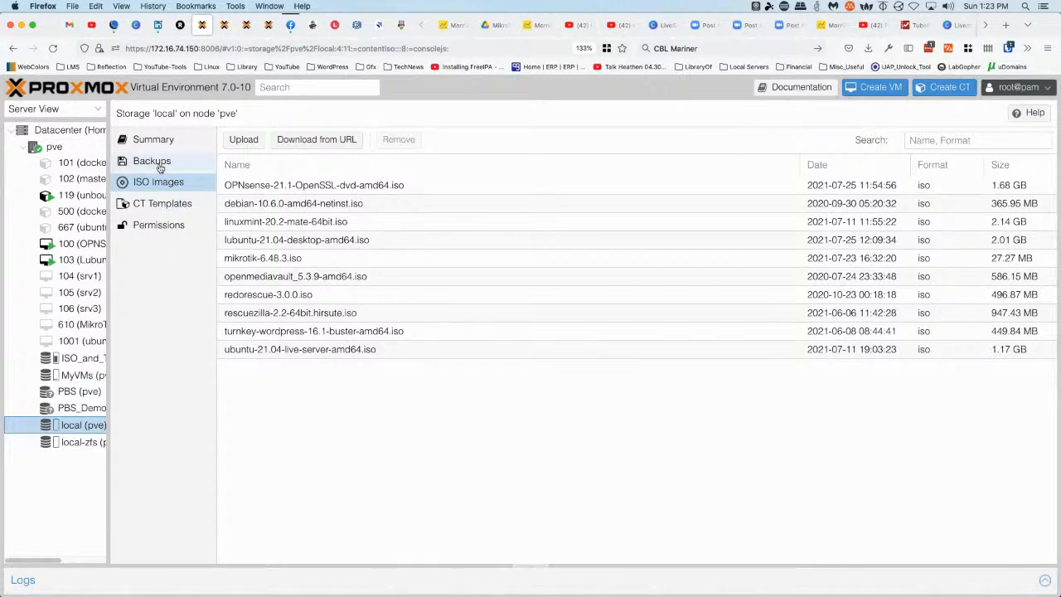
pyautogui.press('super+r')
pyautogui.hotkey('ctrl', 'Right')
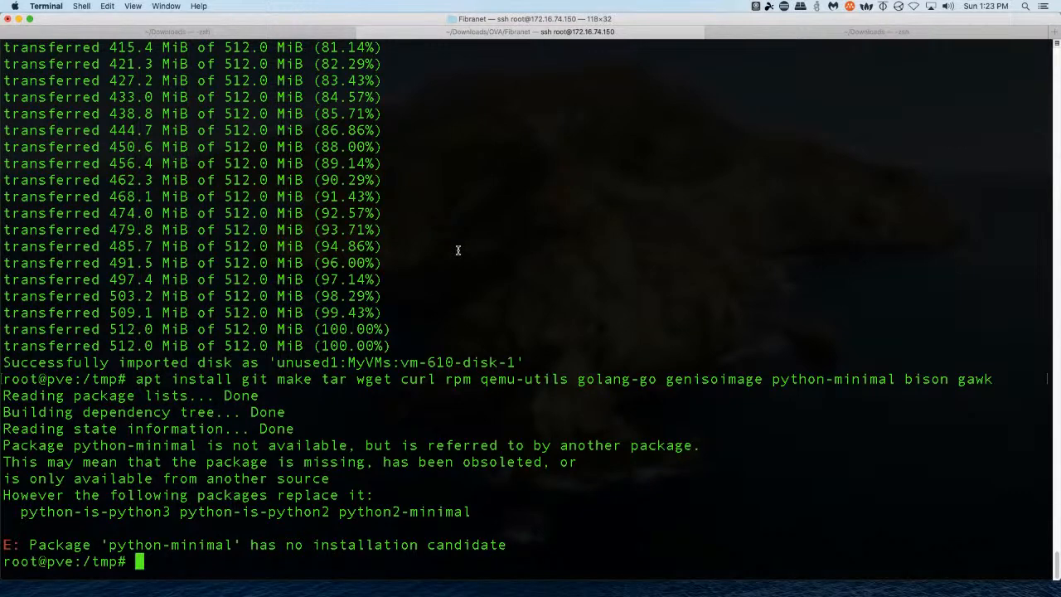
# List the host's /tmp showing the full ISO, then run ifconfig in the Mac's Downloads shell
pyautogui.write('ls')
pyautogui.press('Return')
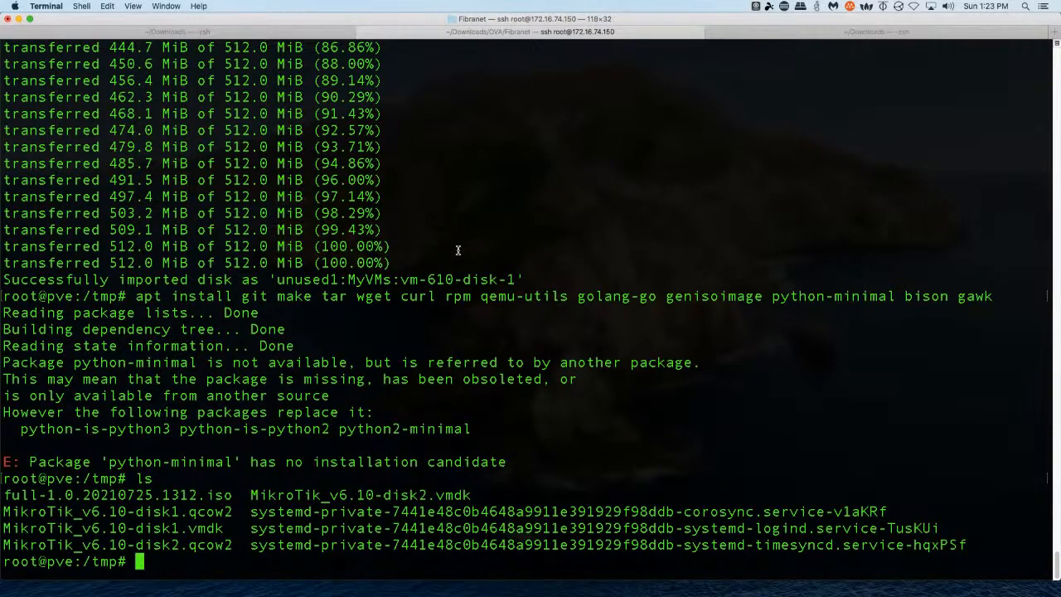
pyautogui.click(753, 32)
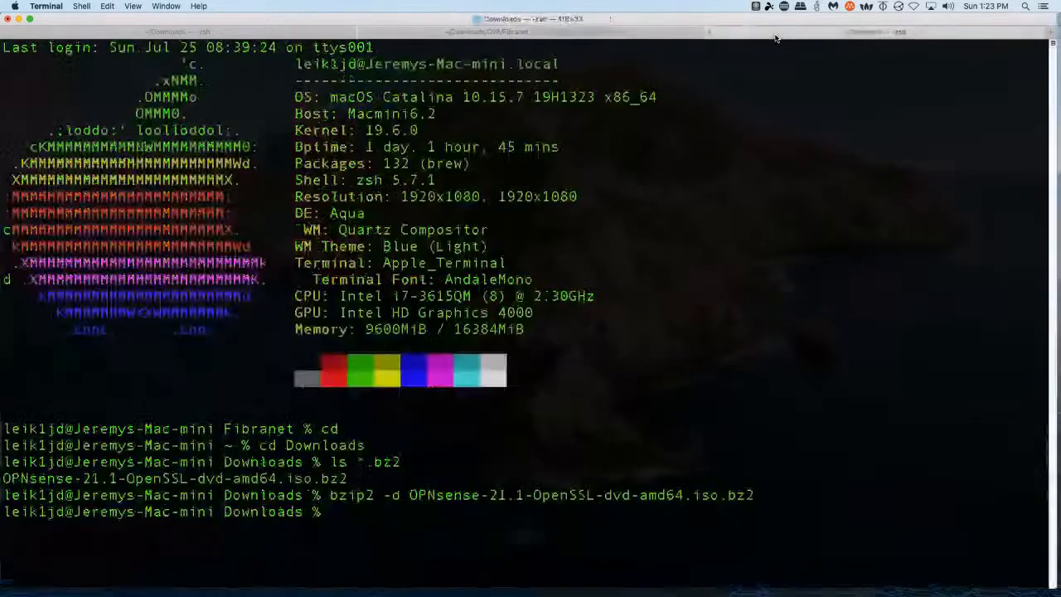
pyautogui.write('ip')
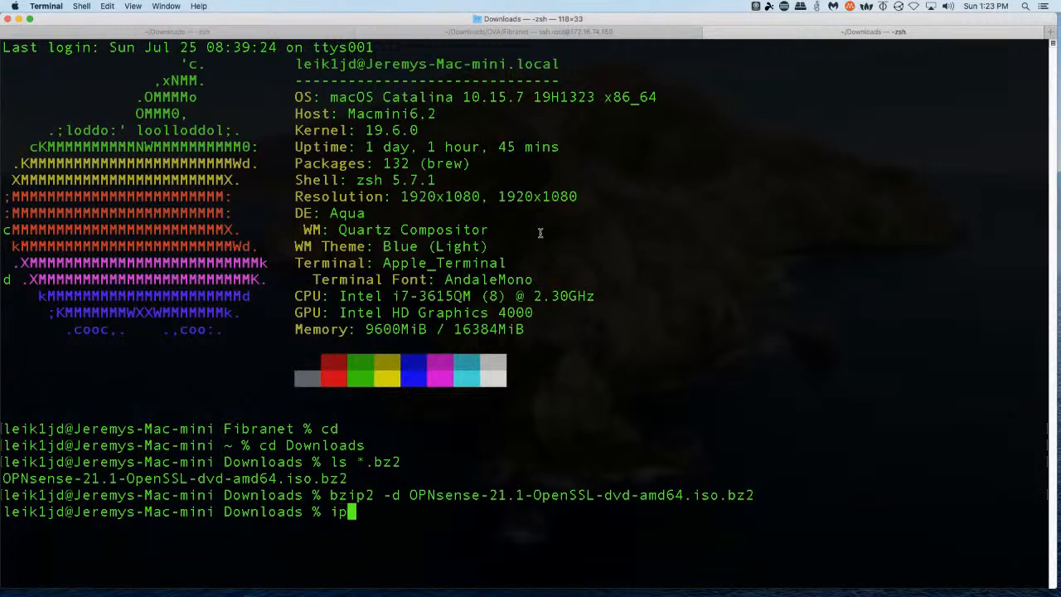
pyautogui.write('fconfig')
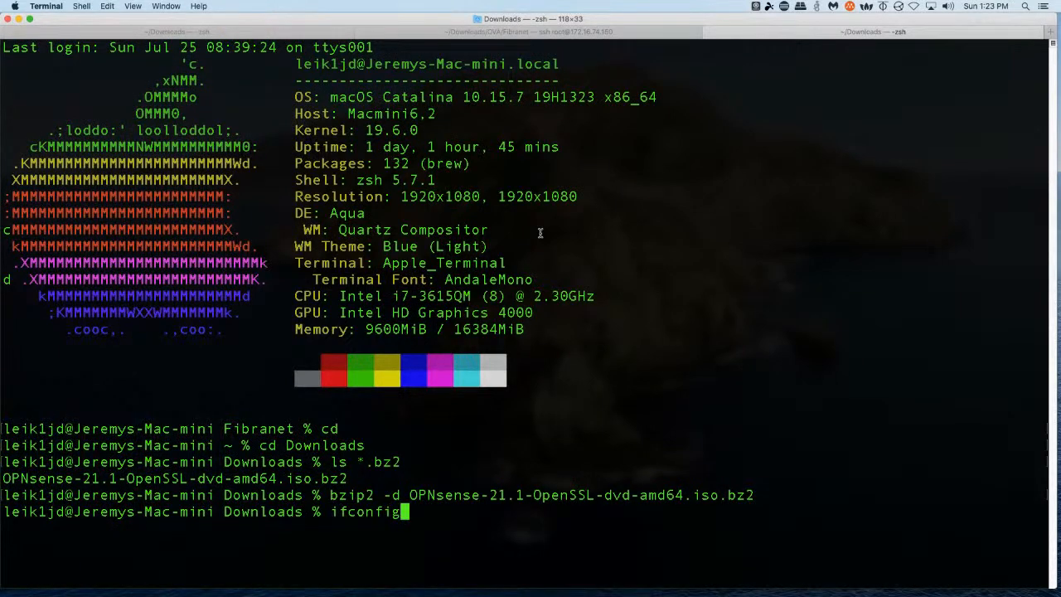
pyautogui.press('Return')
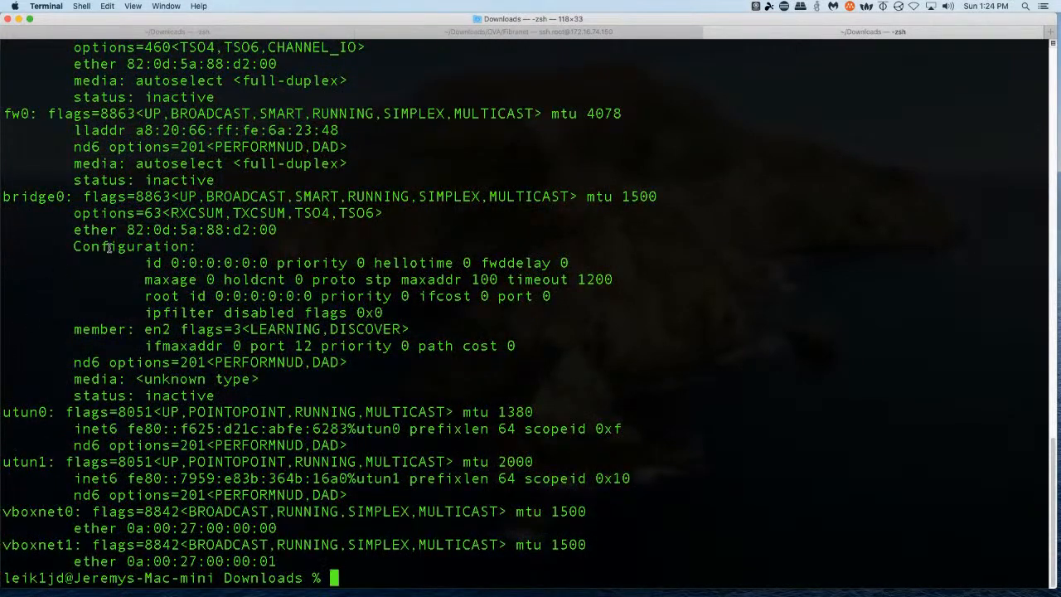
# Review the Mac's network interface output, then return to the Proxmox host session
pyautogui.scroll(15, 161, 236)
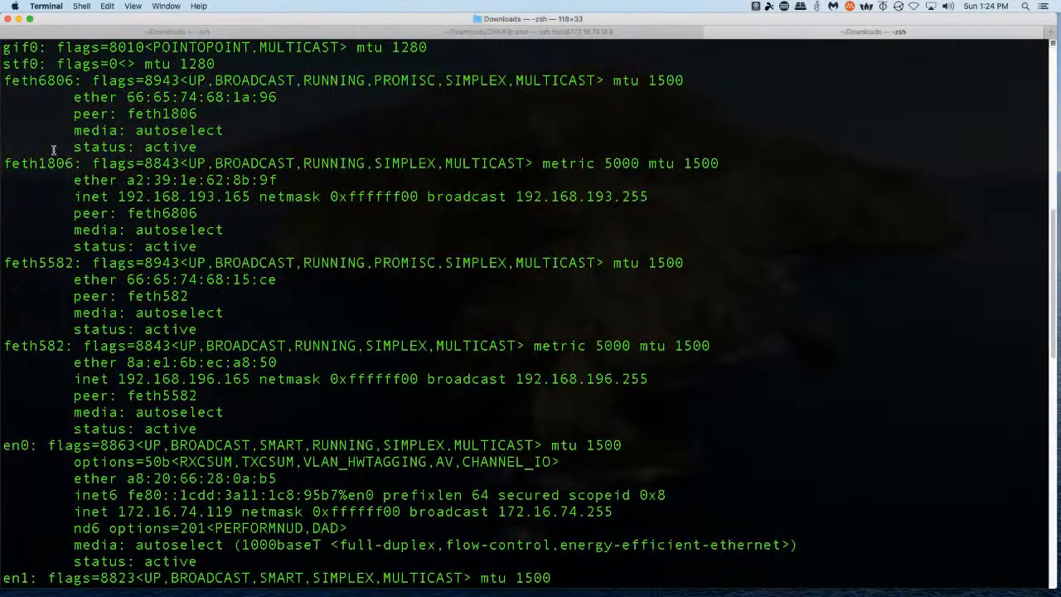
pyautogui.scroll(6, 53, 145)
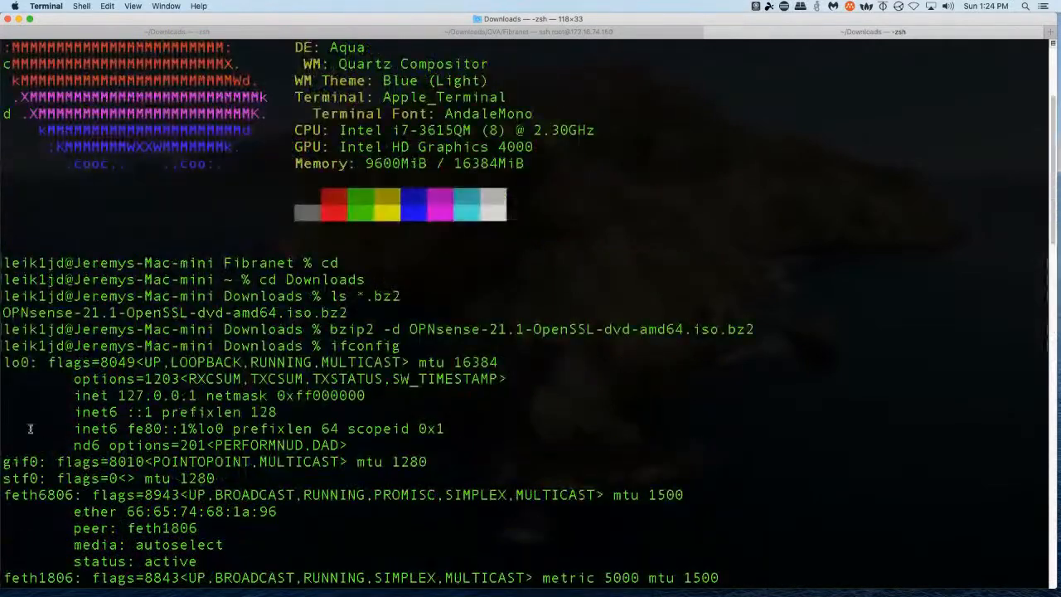
pyautogui.scroll(-3, 112, 356)
pyautogui.scroll(-3, 104, 346)
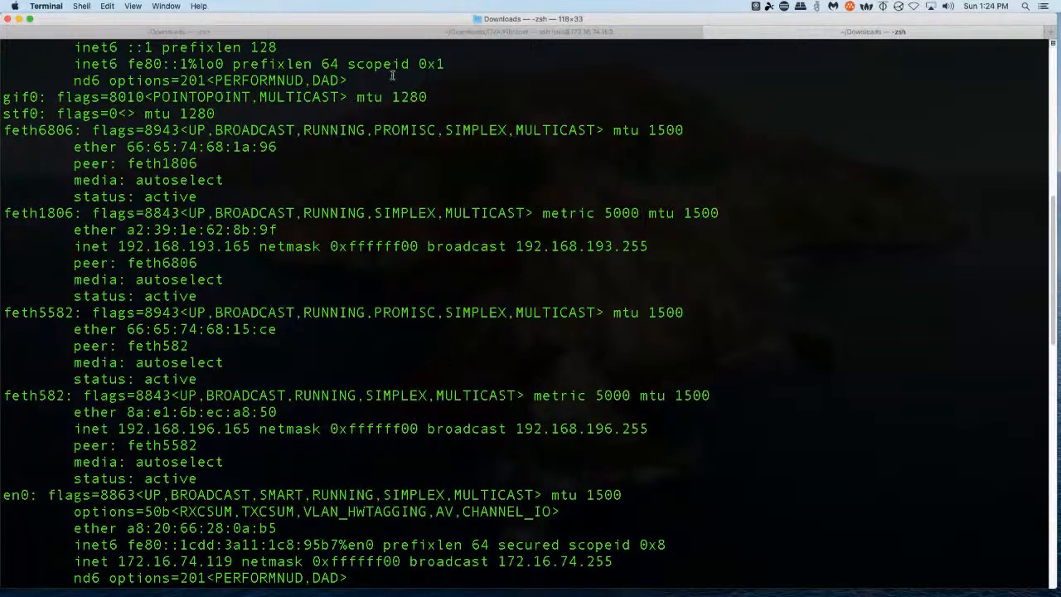
pyautogui.click(315, 33)
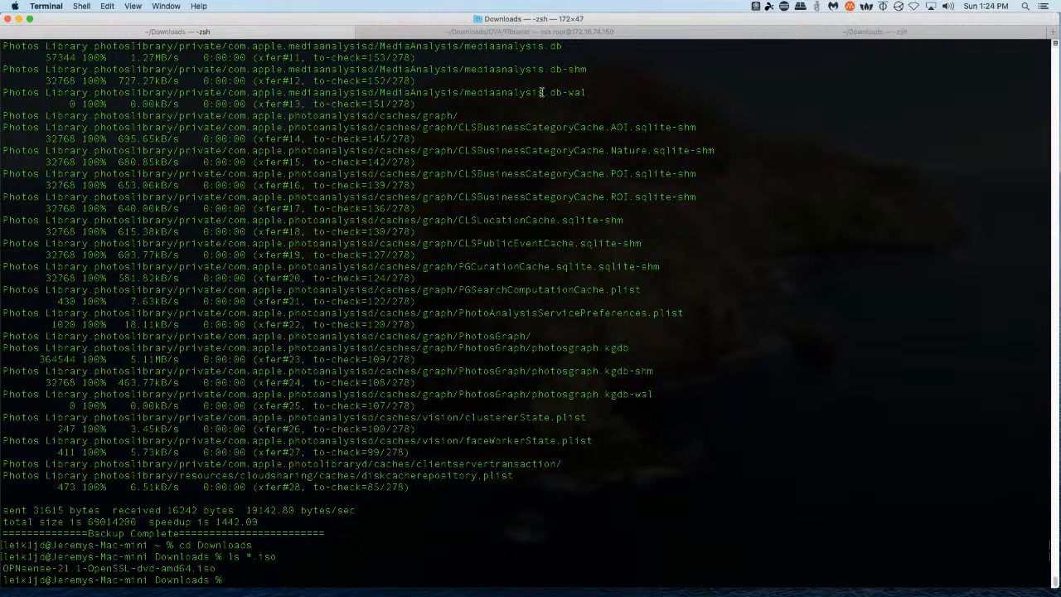
pyautogui.click(407, 33)
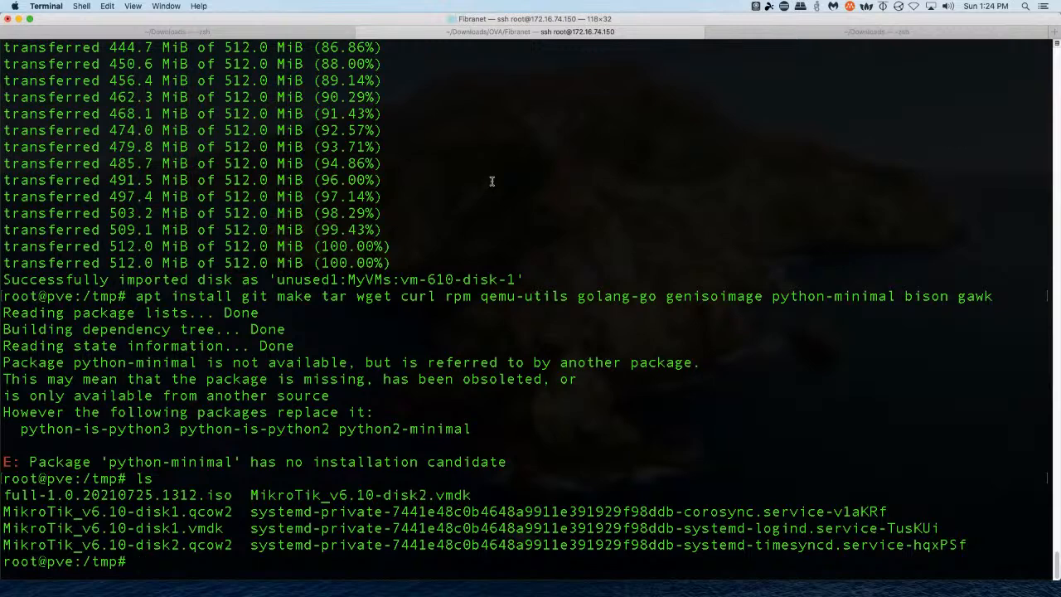
# Start an scp of the full ISO to 172.16.74.119, checking the Mac's current folder with pwd
pyautogui.write('scp ful')
pyautogui.press('Tab')
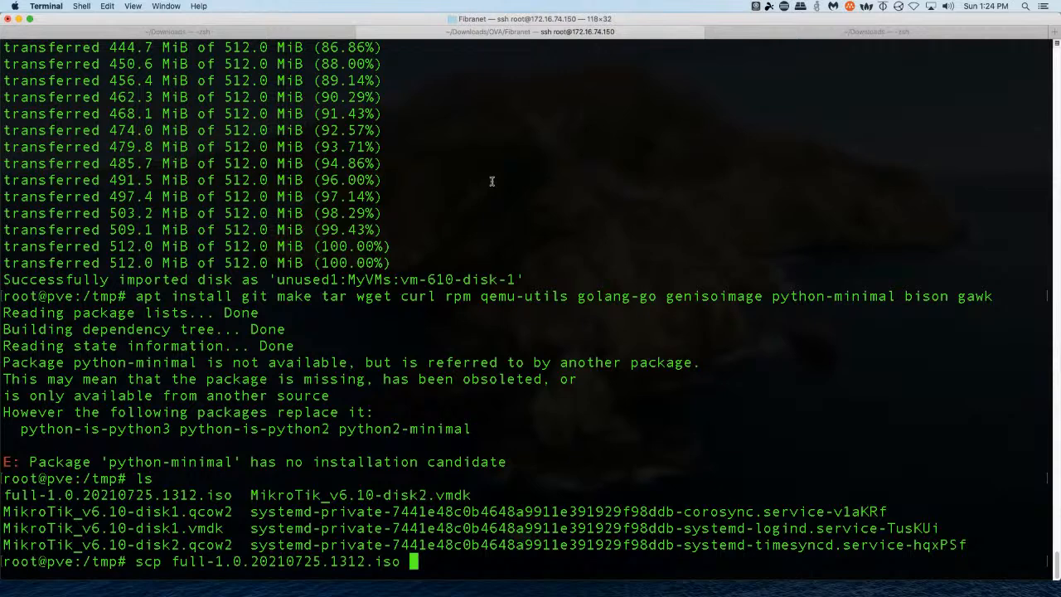
pyautogui.write('leik1jd@172.')
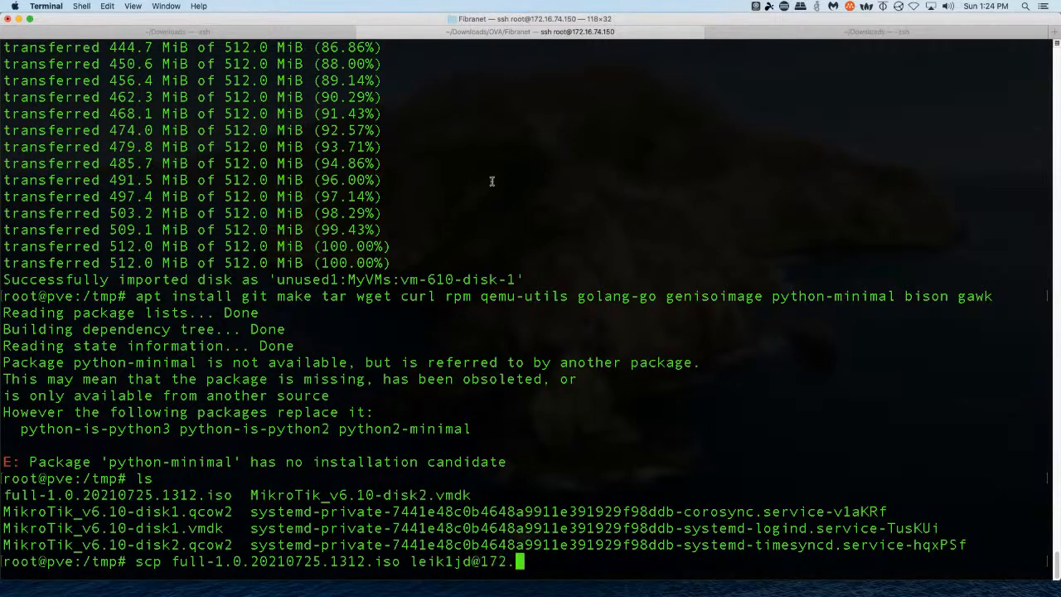
pyautogui.write('16.74.119')
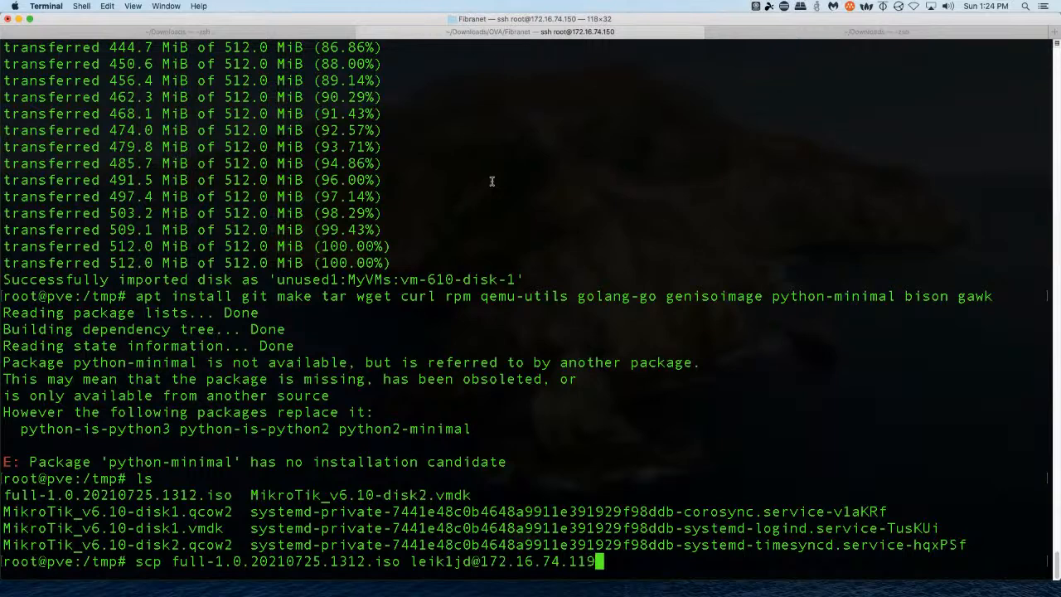
pyautogui.write(':/')
pyautogui.press('super+shift+bracketleft')
pyautogui.write('pwd')
pyautogui.press('Return')
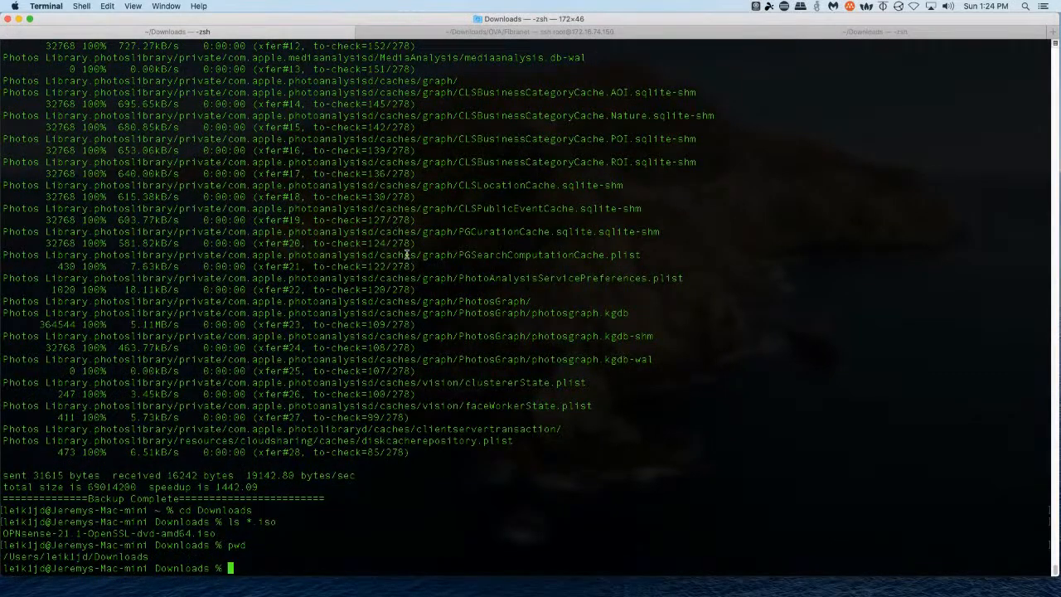
# Finish the destination as the Mac user's /Users/.../Downloads folder and run the scp, which is refused
pyautogui.click(448, 31)
pyautogui.write('/users')
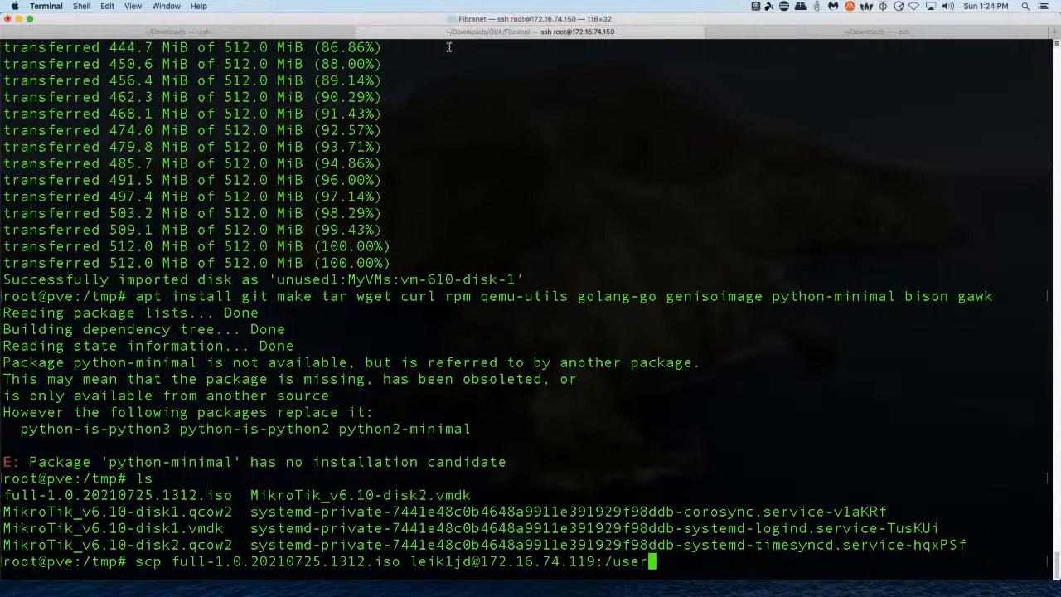
pyautogui.click(85, 33)
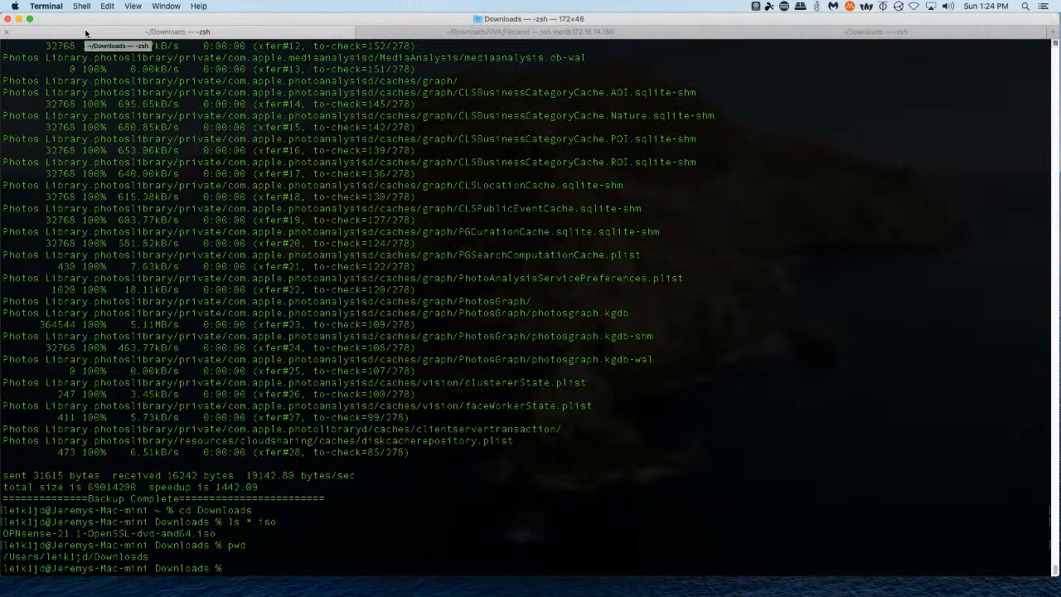
pyautogui.click(399, 31)
pyautogui.press('Left')
pyautogui.press('Left')
pyautogui.press('Left')
pyautogui.press('Left')
pyautogui.write('U')
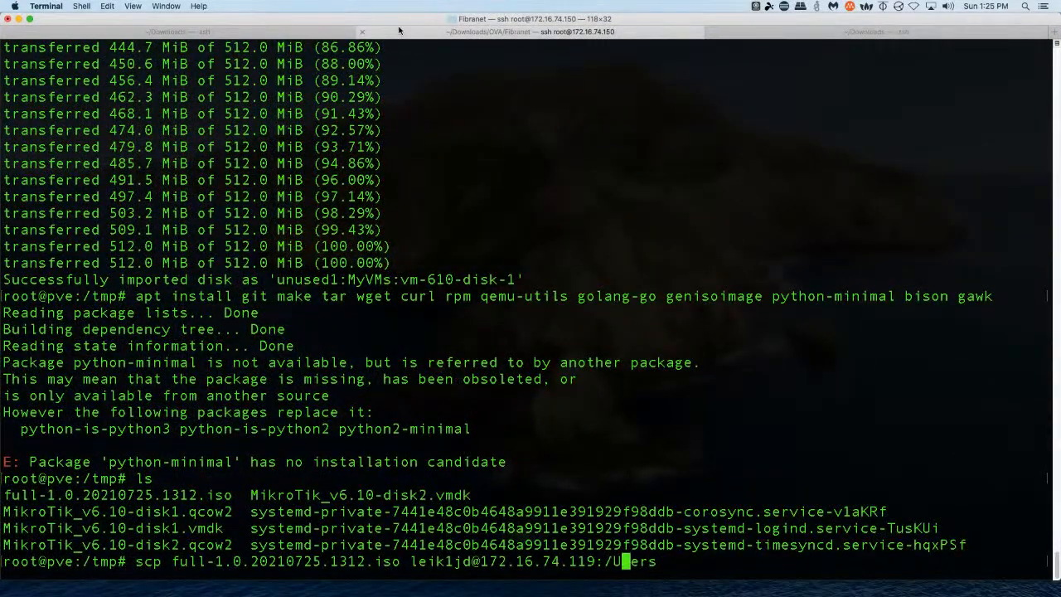
pyautogui.press('Right')
pyautogui.press('Right')
pyautogui.press('Right')
pyautogui.press('Right')
pyautogui.write('/leik1jd/Downloads')
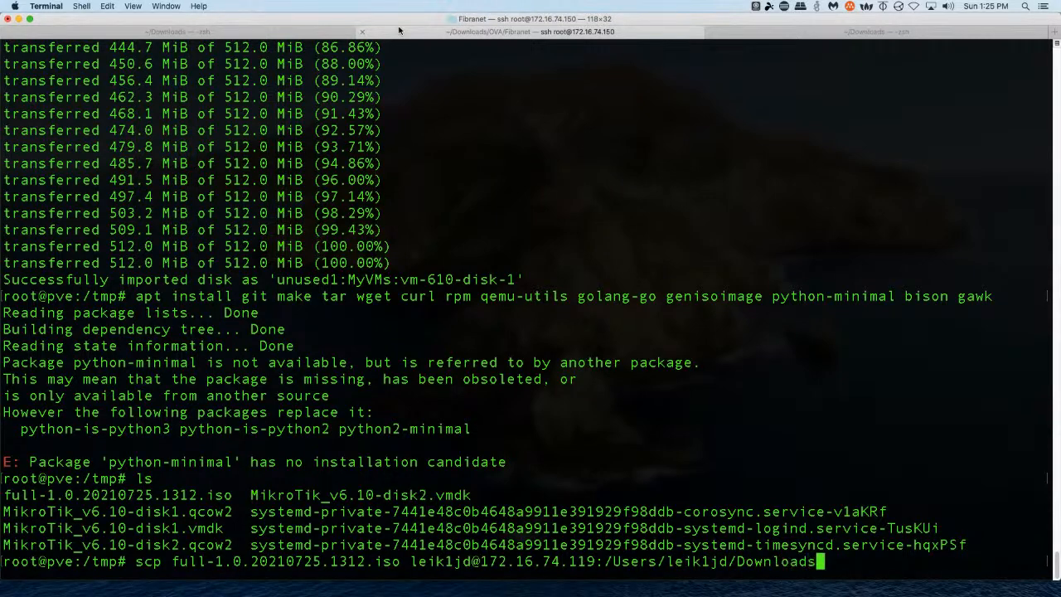
pyautogui.press('Return')
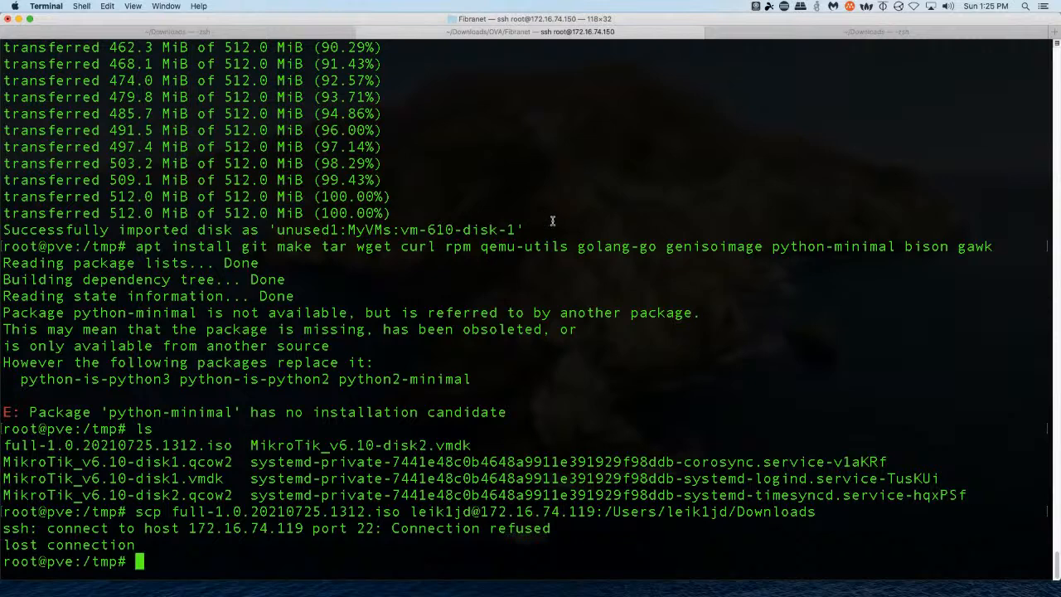
# Launch FileZilla Pro through Spotlight search
pyautogui.press('super+space')
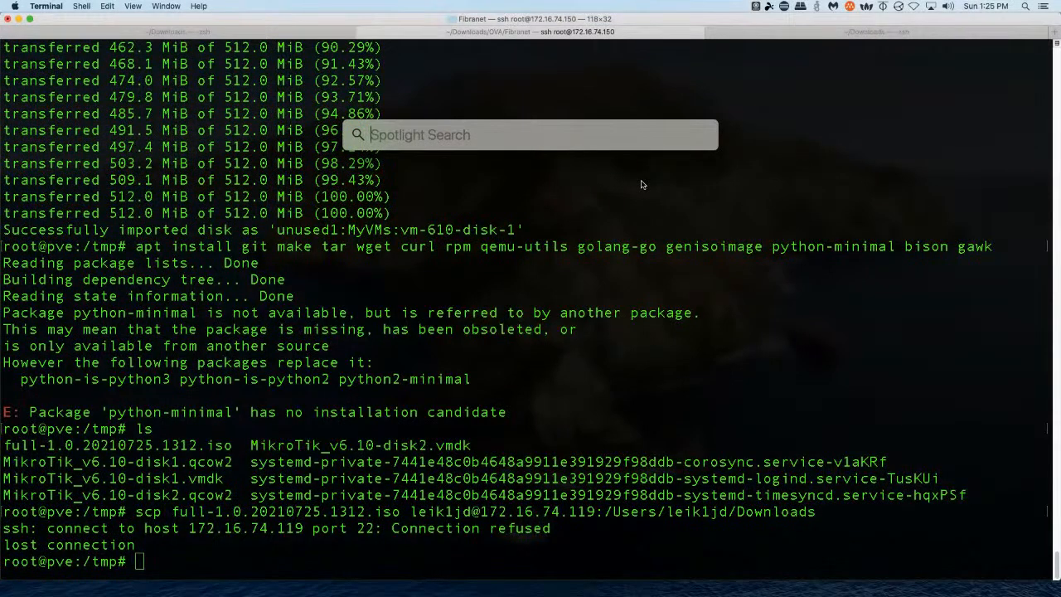
pyautogui.write('filez')
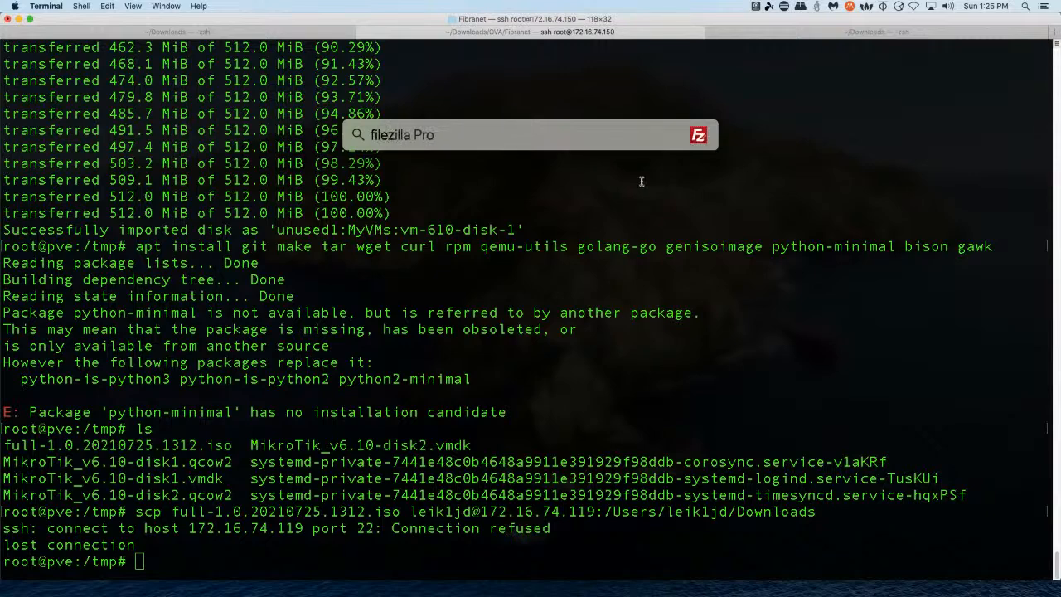
pyautogui.press('Return')
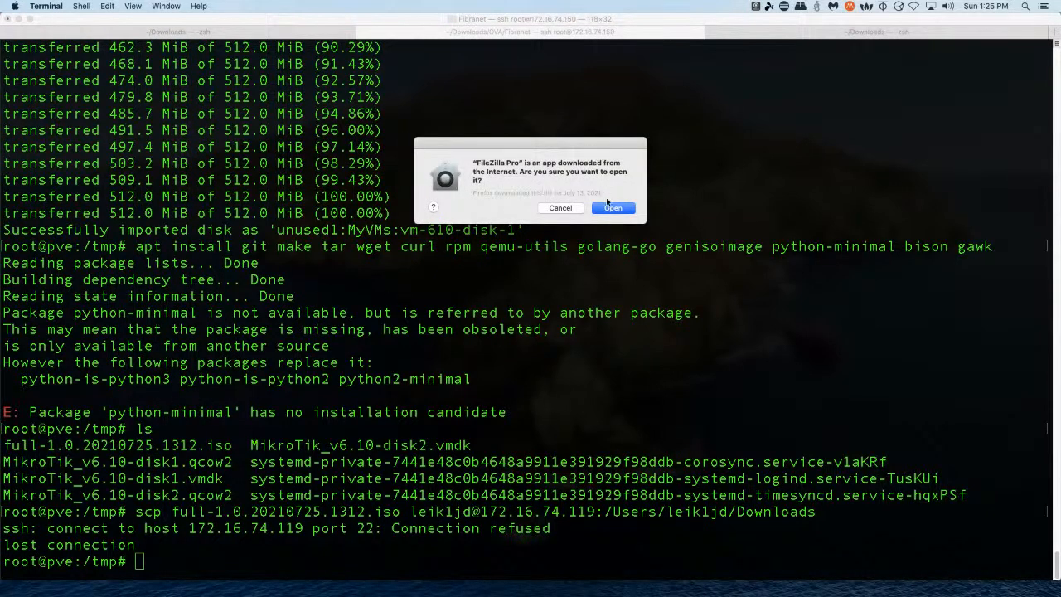
# Clear FileZilla's launch and welcome prompts, then enter Quickconnect user root, the password and port 22
pyautogui.click(613, 208)
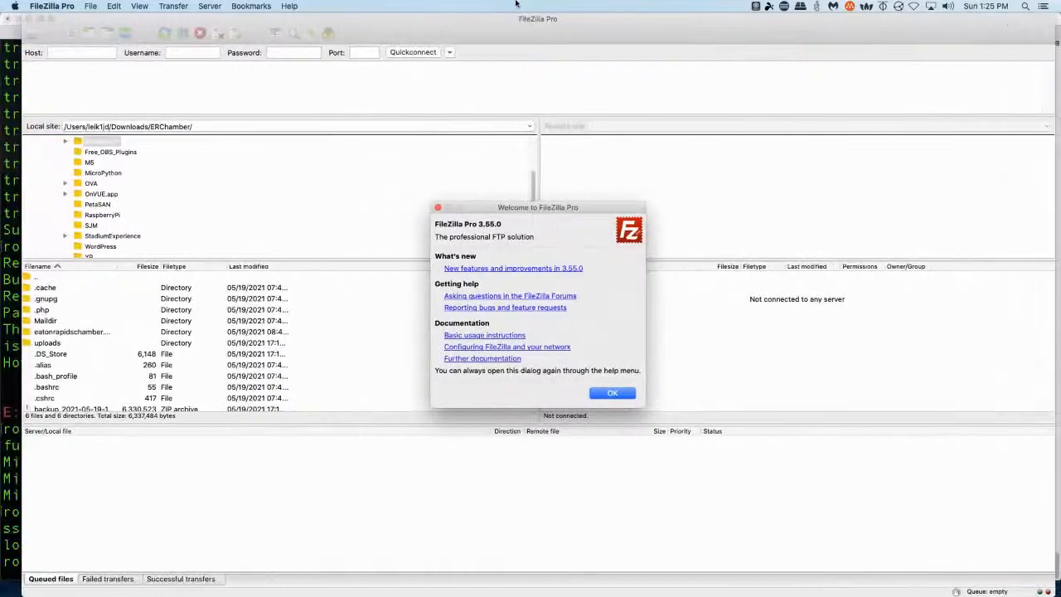
pyautogui.click(598, 394)
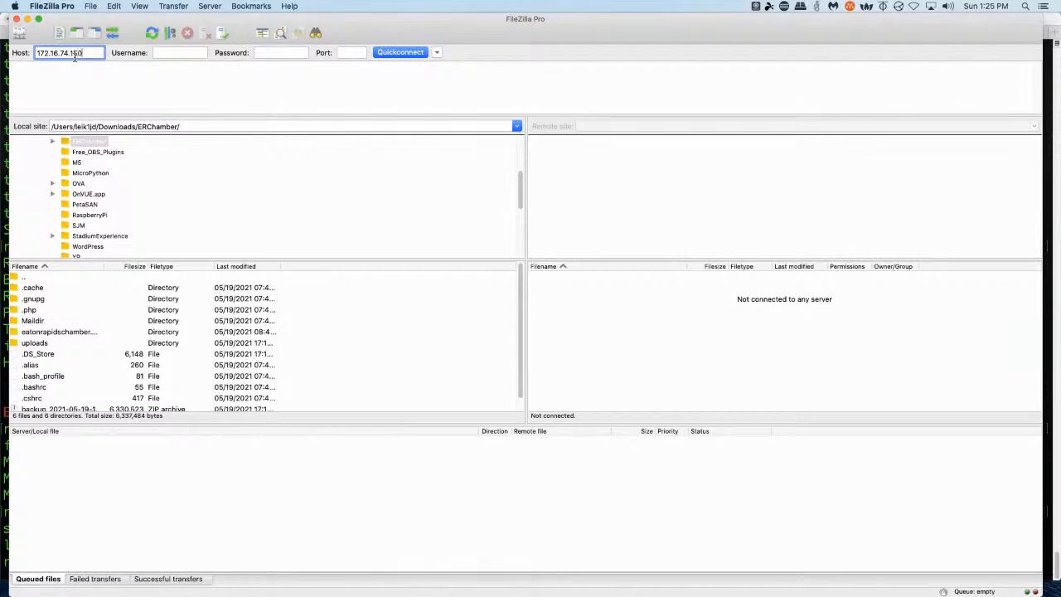
pyautogui.press('Tab')
pyautogui.write('root')
pyautogui.press('Tab')
pyautogui.write('•')
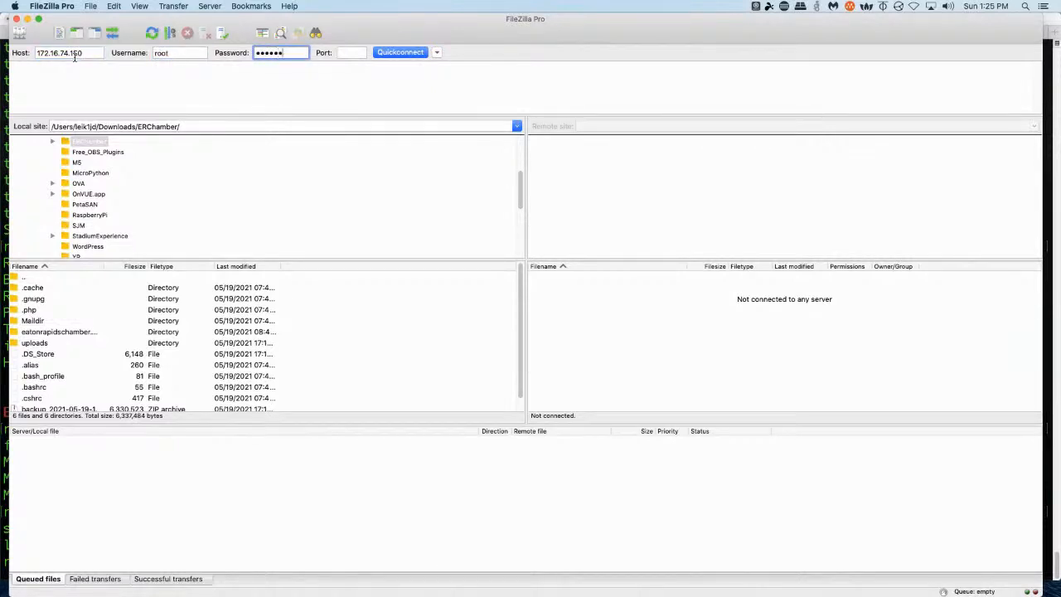
pyautogui.press('Tab')
# Connect FileZilla Pro to the Proxmox host over SFTP port 22, accepting the host key
pyautogui.write('22')
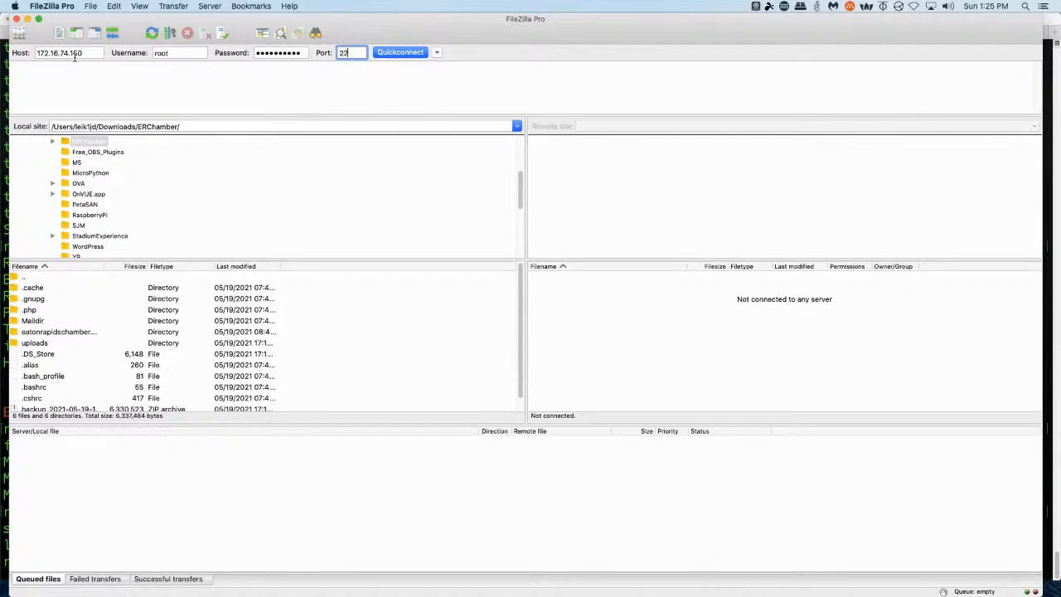
pyautogui.click(401, 54)
pyautogui.click(657, 361)
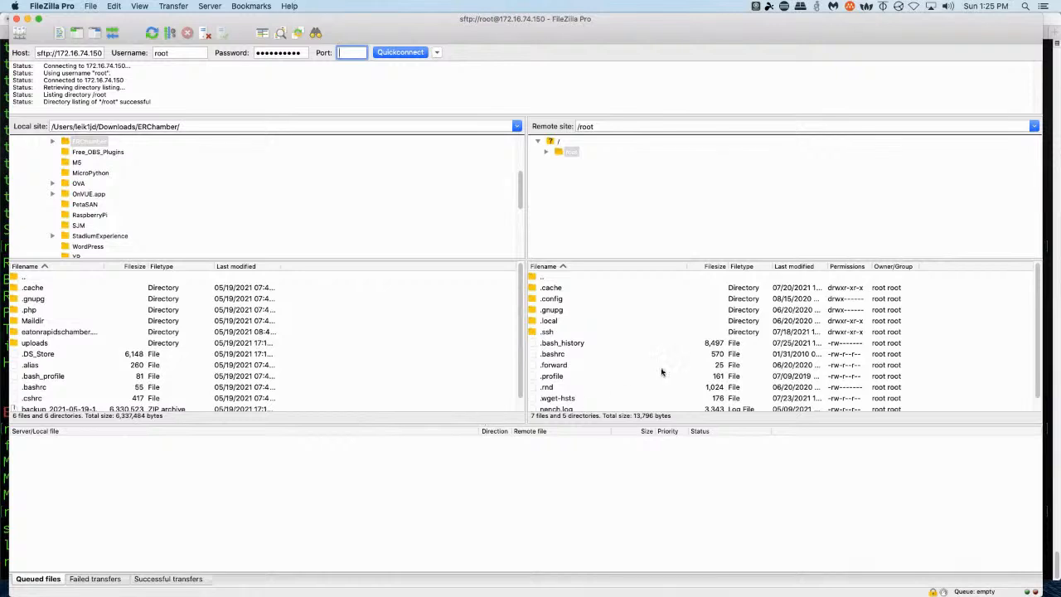
# Show the local Downloads folder and the remote /tmp folder containing full-1.0.20210725.1312.iso
pyautogui.scroll(-1, 609, 331)
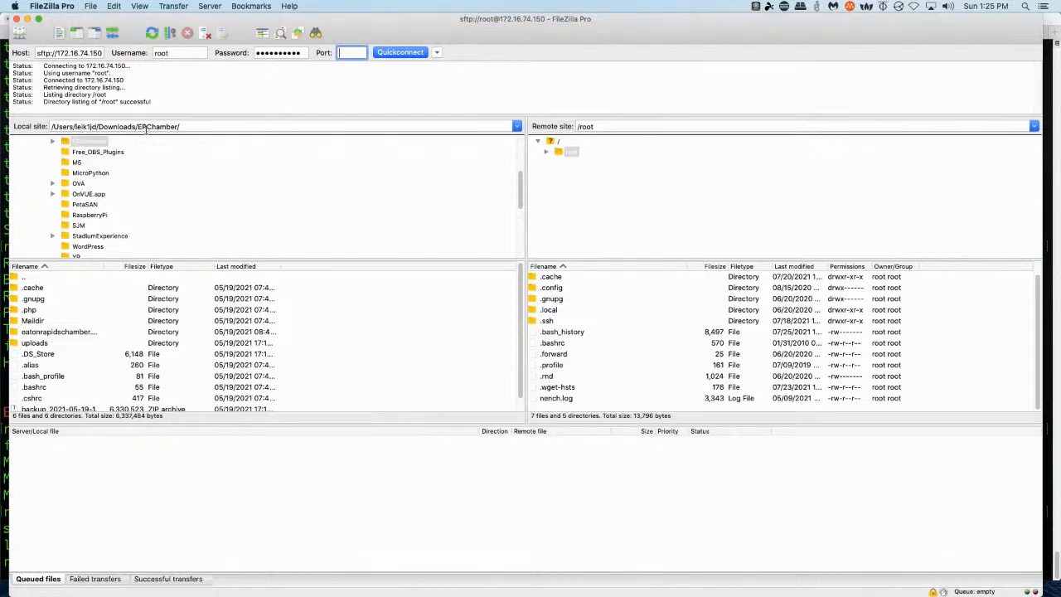
pyautogui.scroll(5, 511, 153)
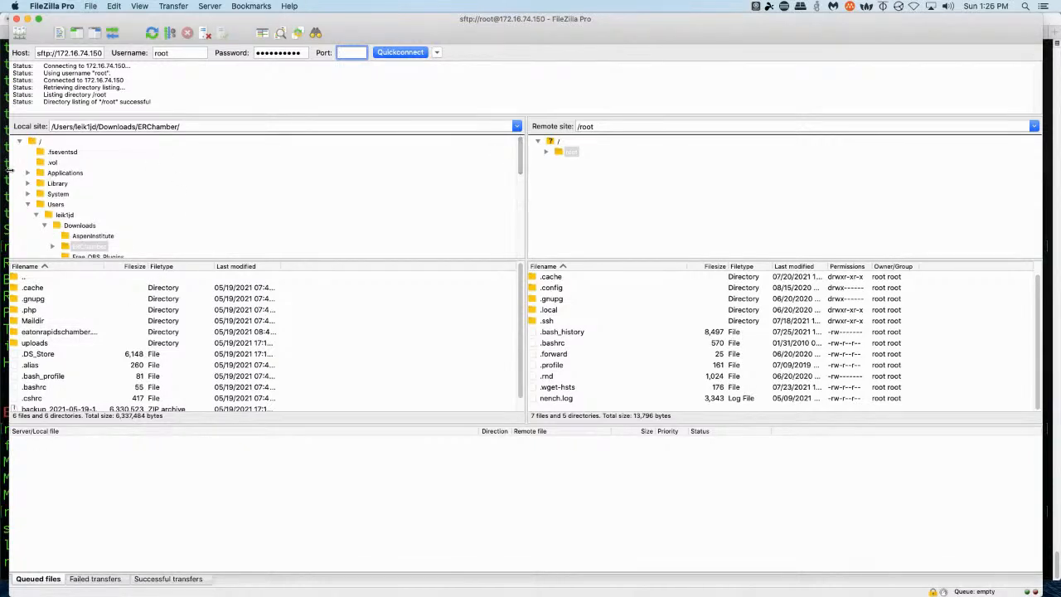
pyautogui.click(85, 220)
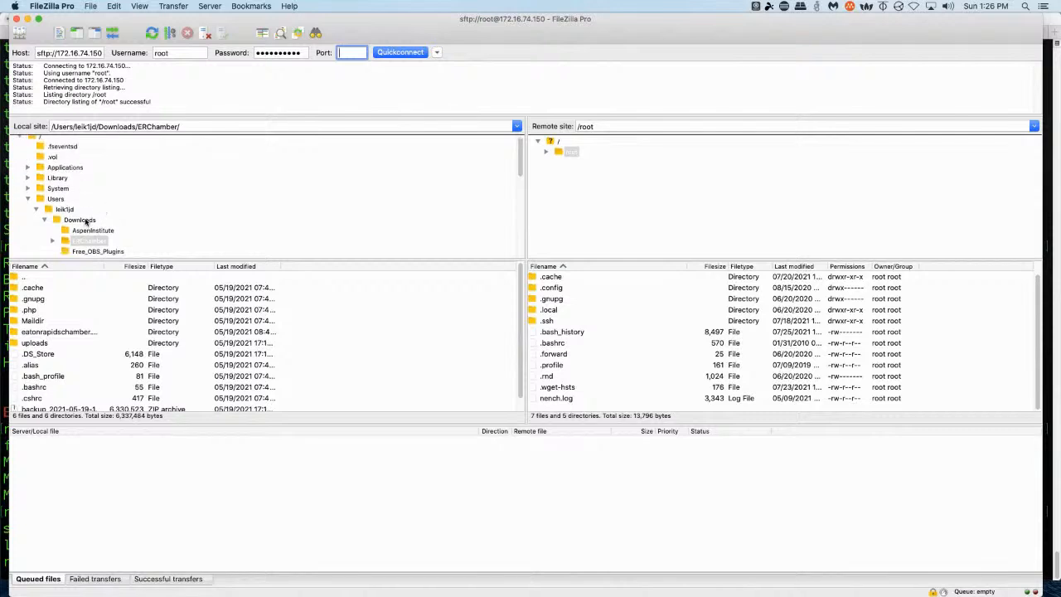
pyautogui.doubleClick(86, 222)
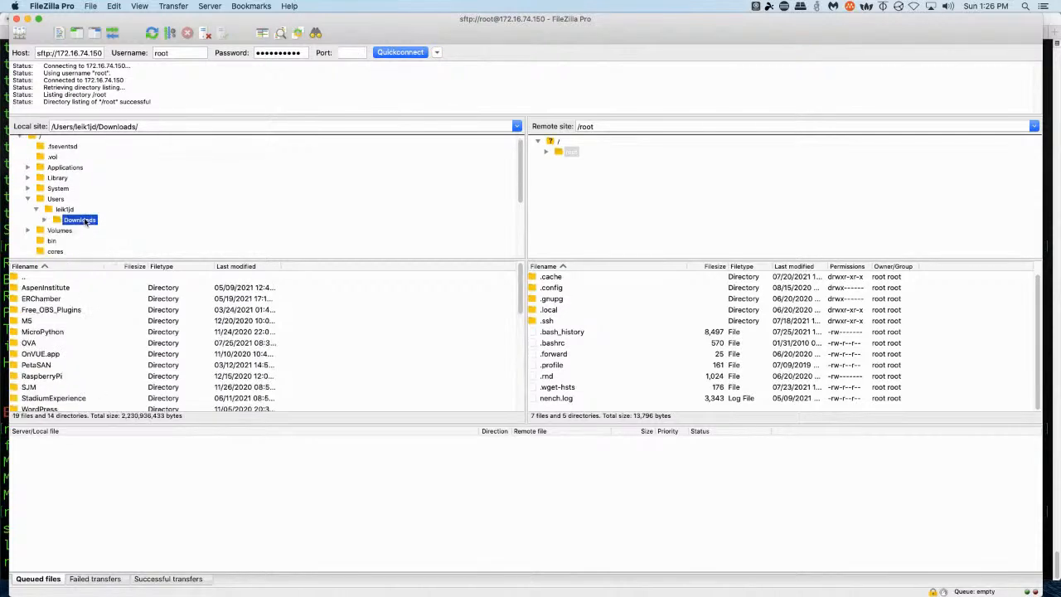
pyautogui.click(547, 154)
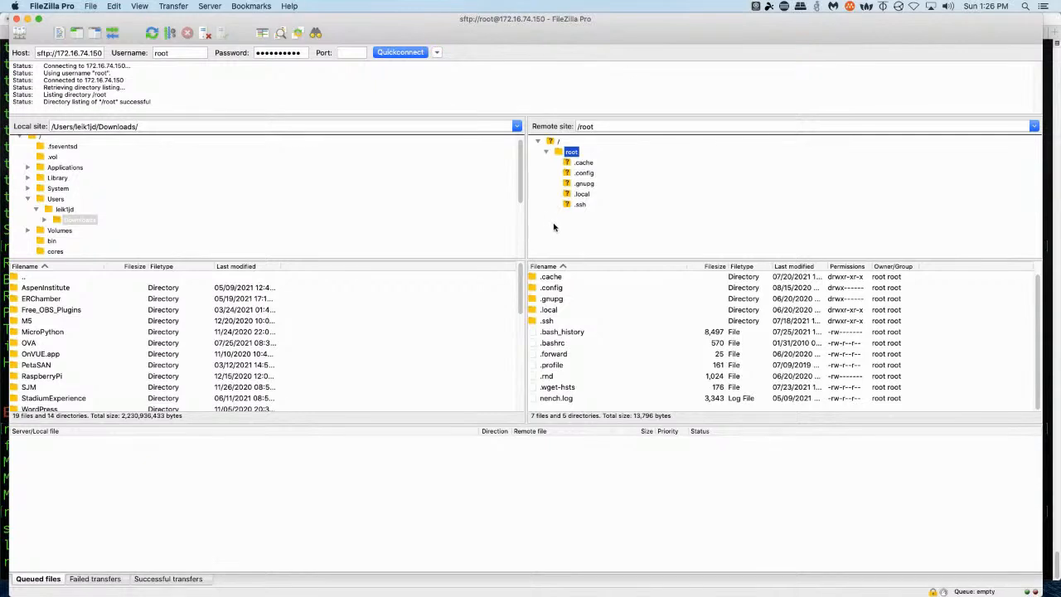
pyautogui.click(626, 124)
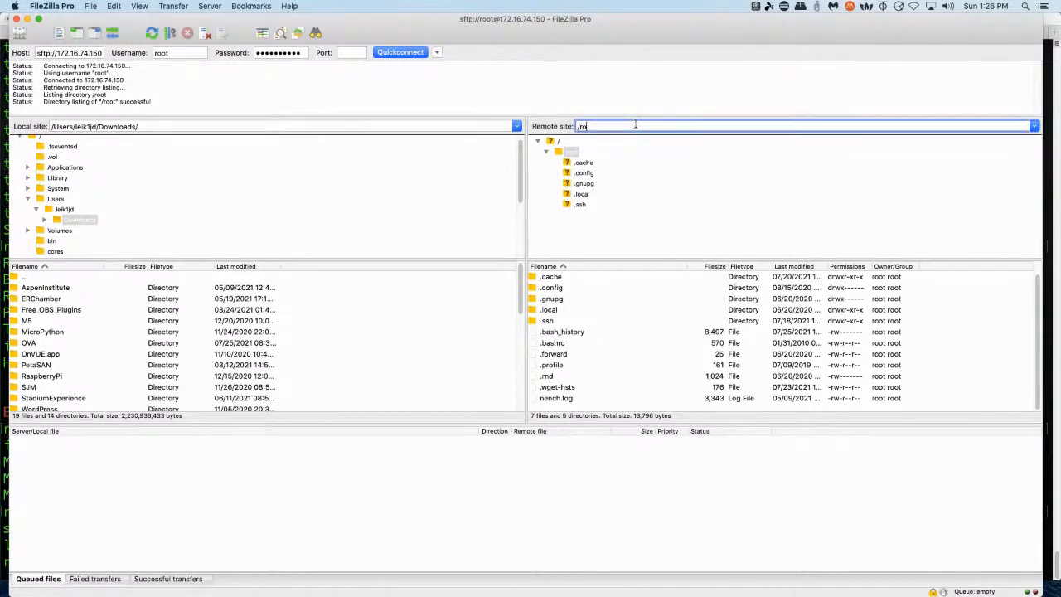
pyautogui.write('/tmp')
pyautogui.press('Return')
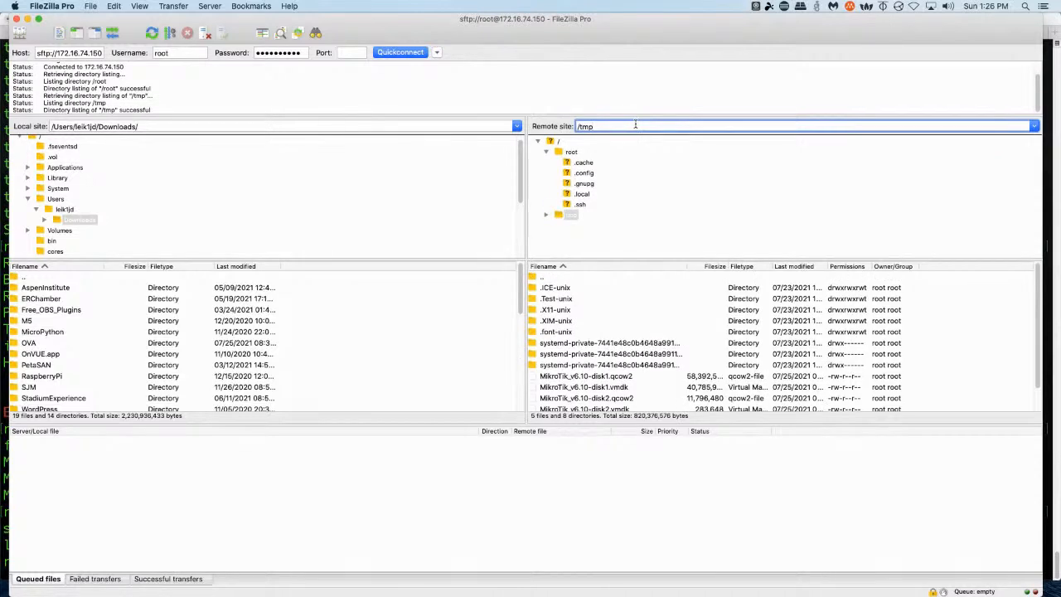
pyautogui.scroll(-2, 595, 365)
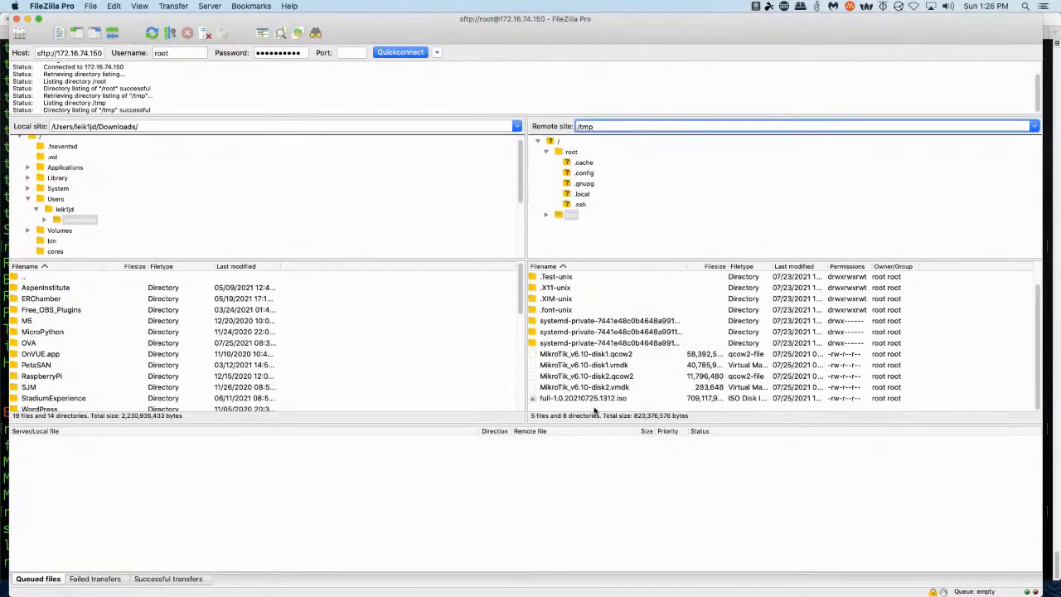
# Download full-1.0.20210725.1312.iso (709,117,952 bytes) from remote /tmp into the local Downloads folder
pyautogui.moveTo(594, 399); pyautogui.dragTo(334, 380)
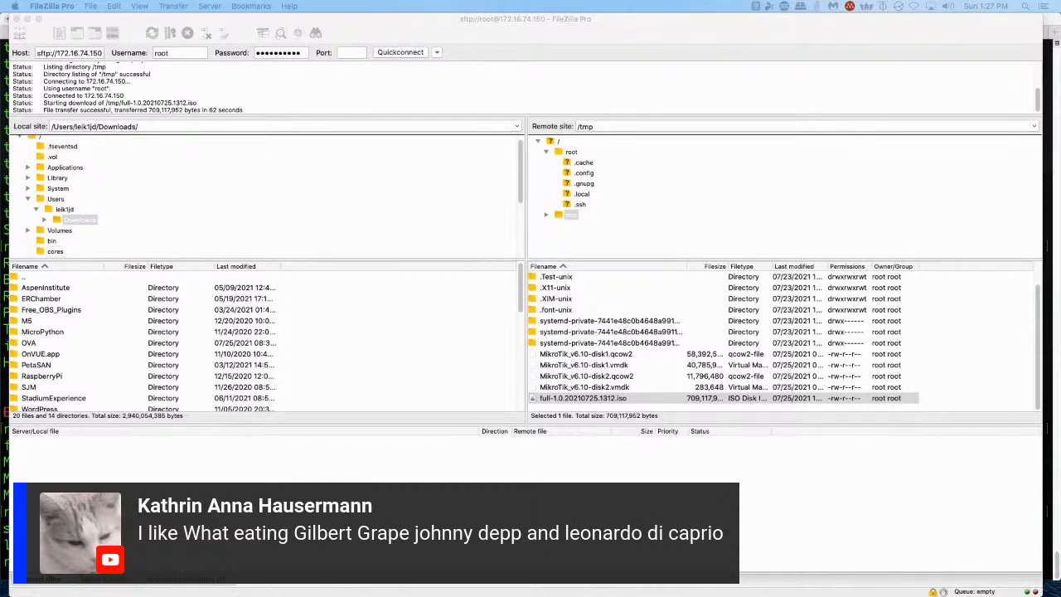
pyautogui.click(656, 32)
pyautogui.press('super+Tab')
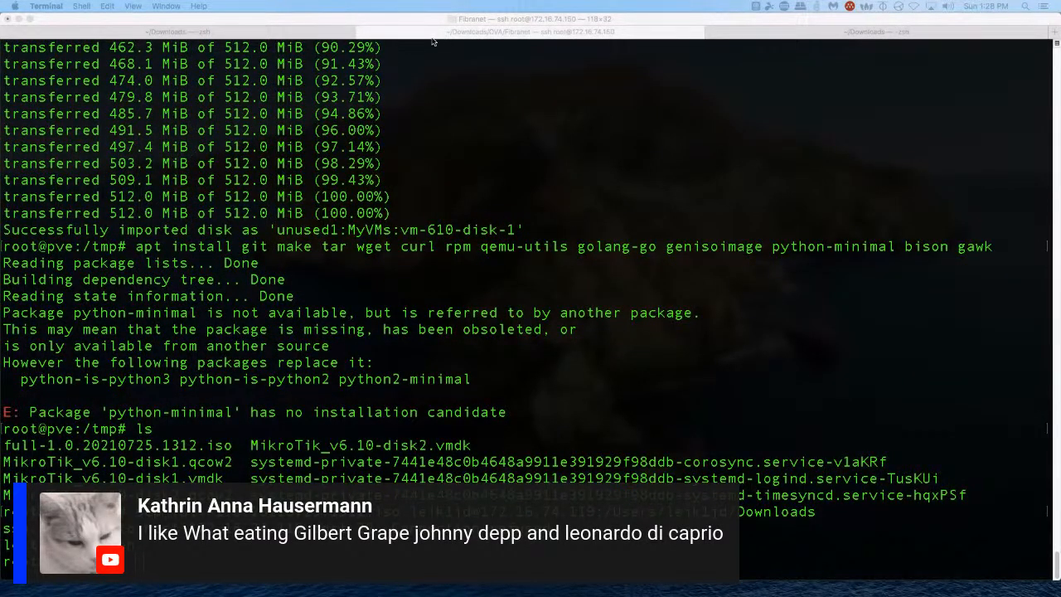
# Upload full-1.0.20210725.1312.iso (676.27 MiB) from Downloads to local (pve) ISO Images
pyautogui.click(323, 33)
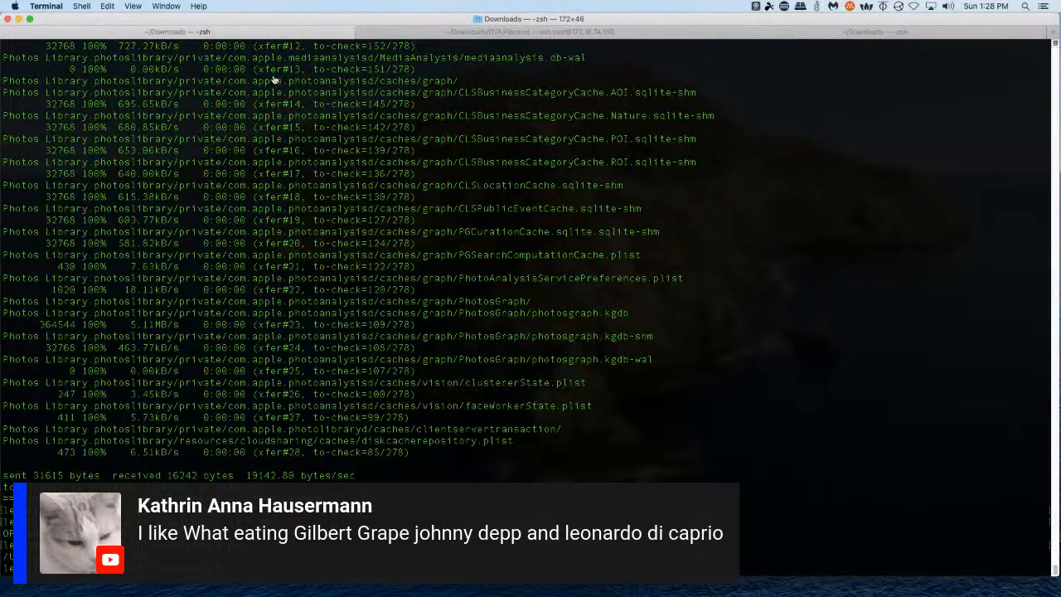
pyautogui.press('super+Tab')
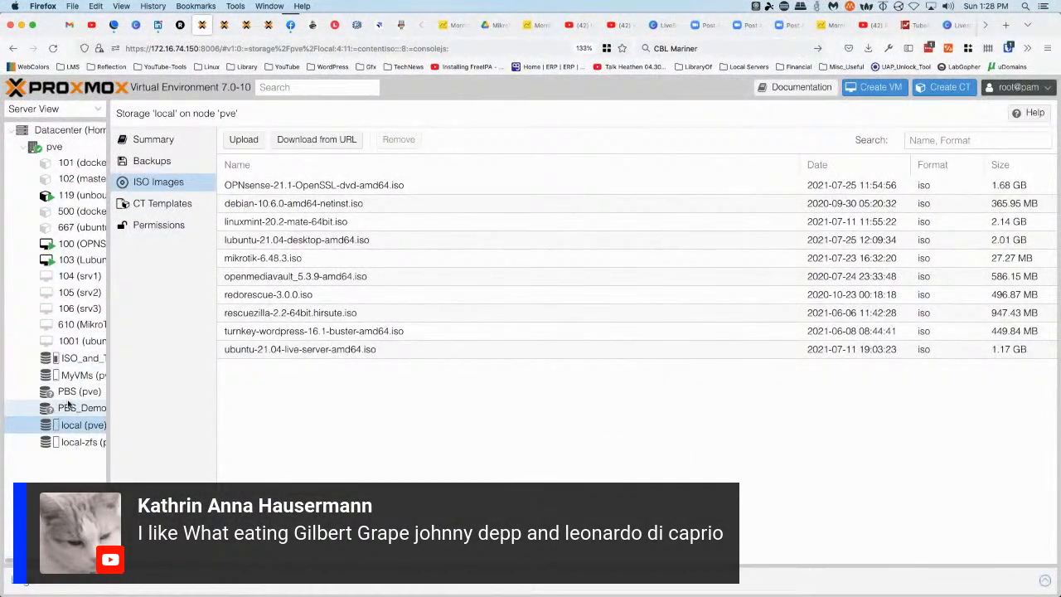
pyautogui.click(79, 427)
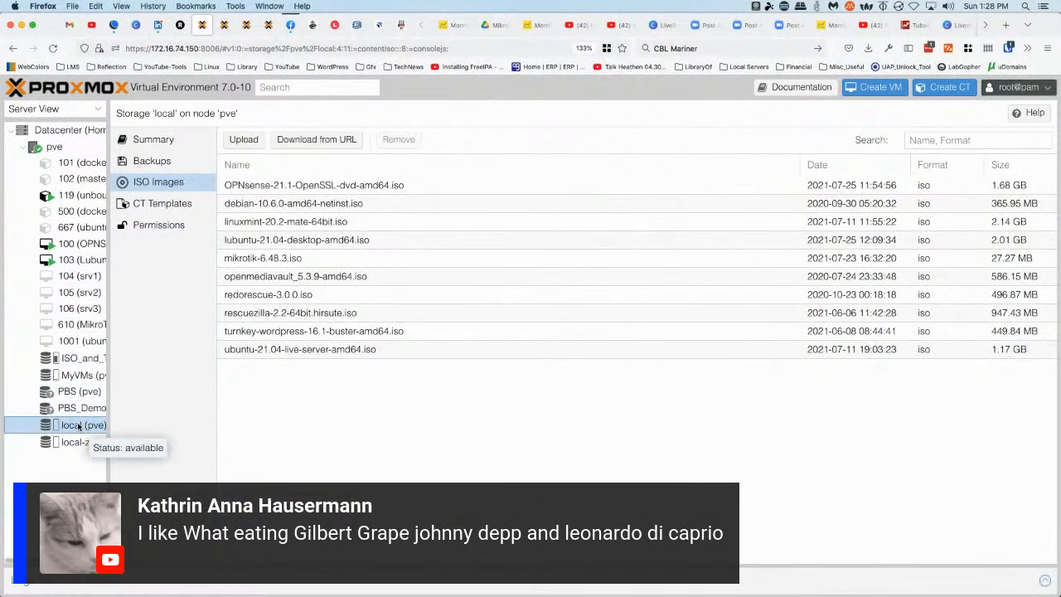
pyautogui.click(241, 140)
pyautogui.click(583, 345)
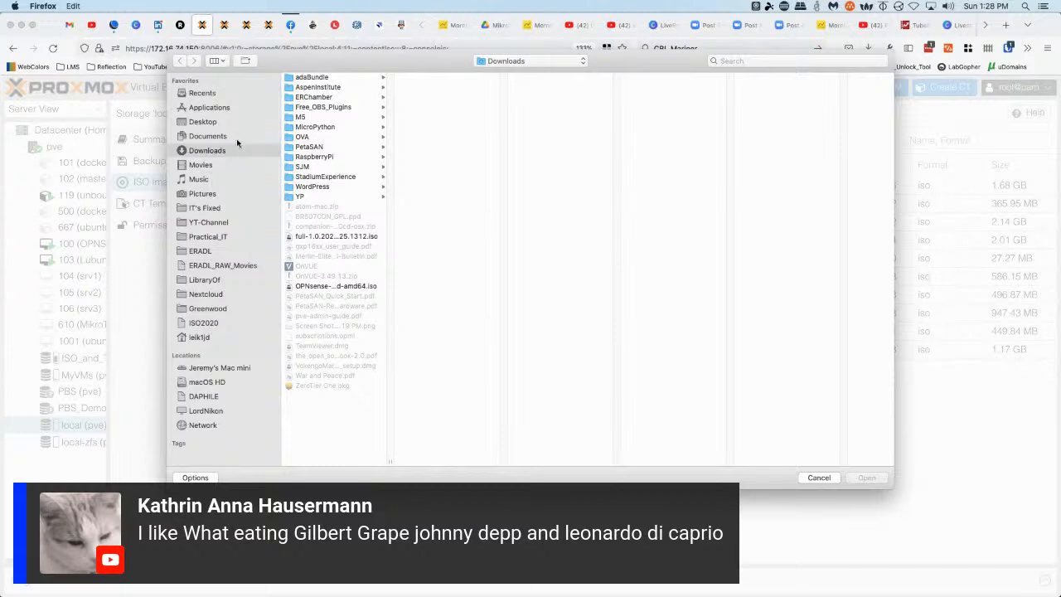
pyautogui.click(323, 237)
pyautogui.click(866, 478)
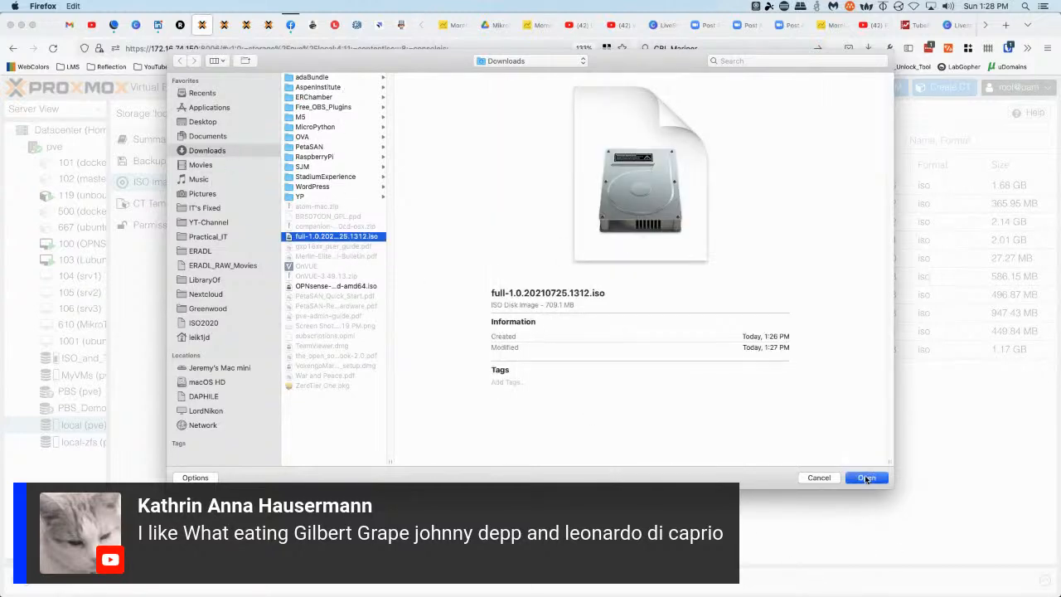
pyautogui.click(607, 377)
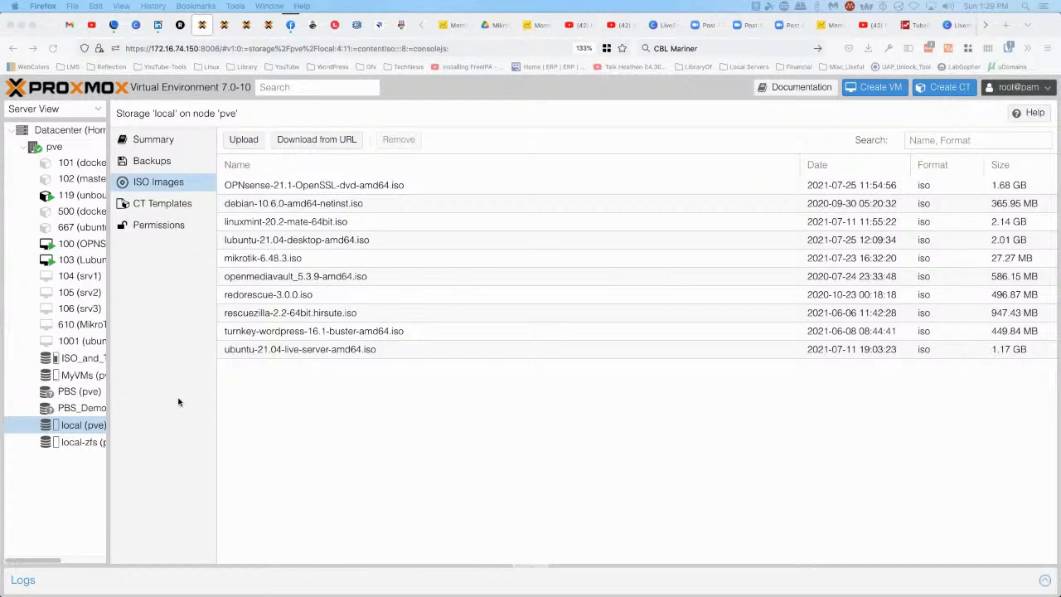
# Start a new VM on node pve named CBL-Mariner, booting from full-1.0.20210725.1312.iso
pyautogui.rightClick(55, 147)
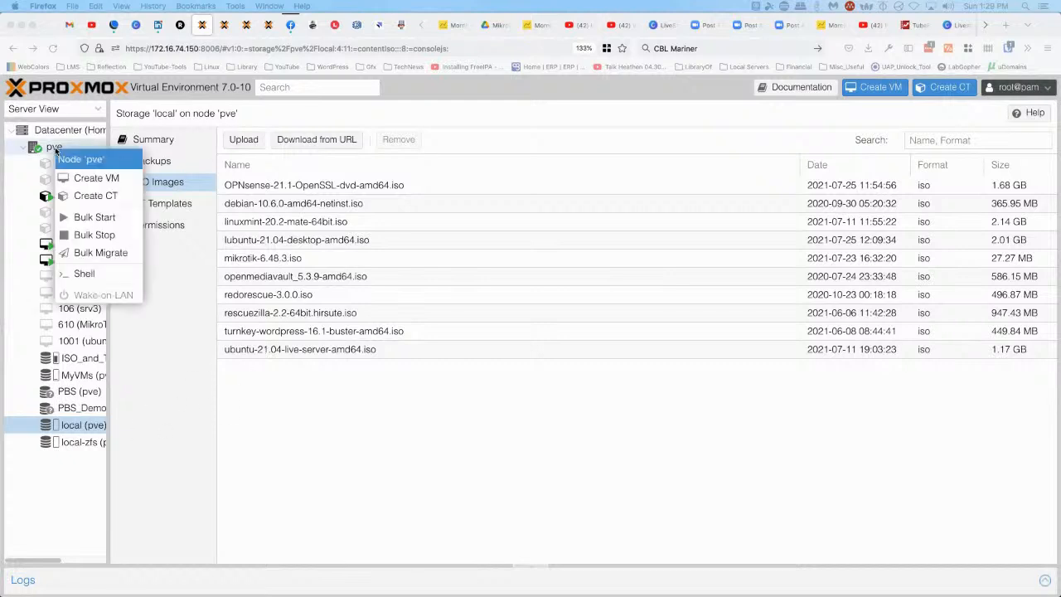
pyautogui.click(95, 178)
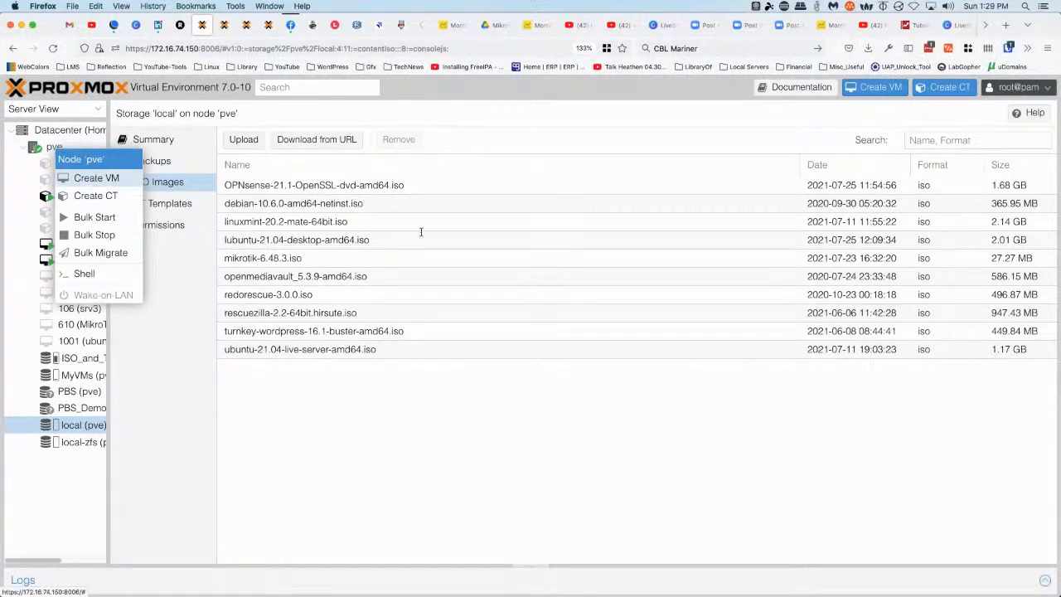
pyautogui.click(408, 263)
pyautogui.write('CBL')
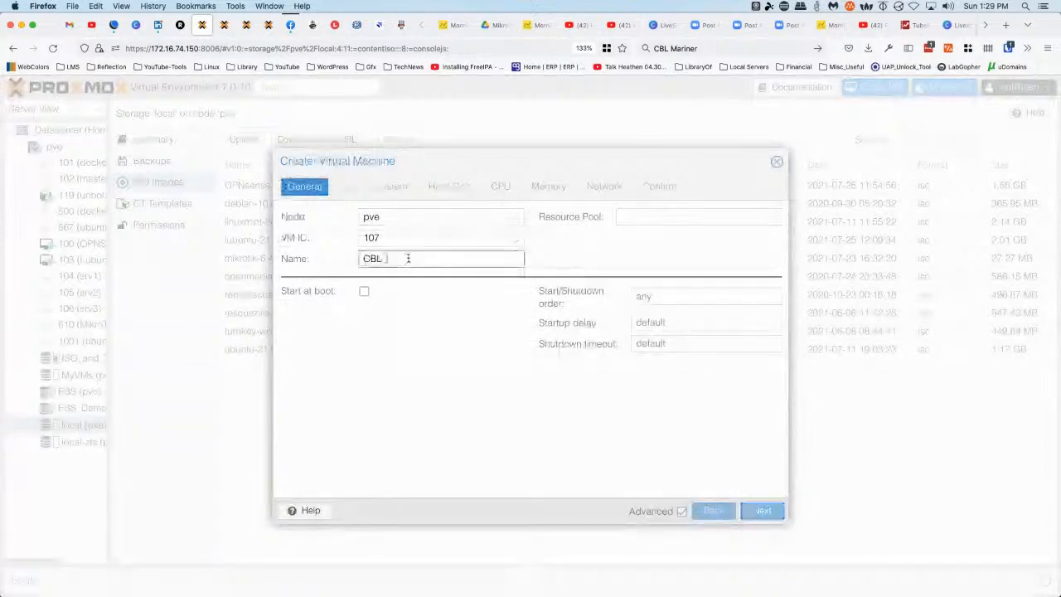
pyautogui.write('-0')
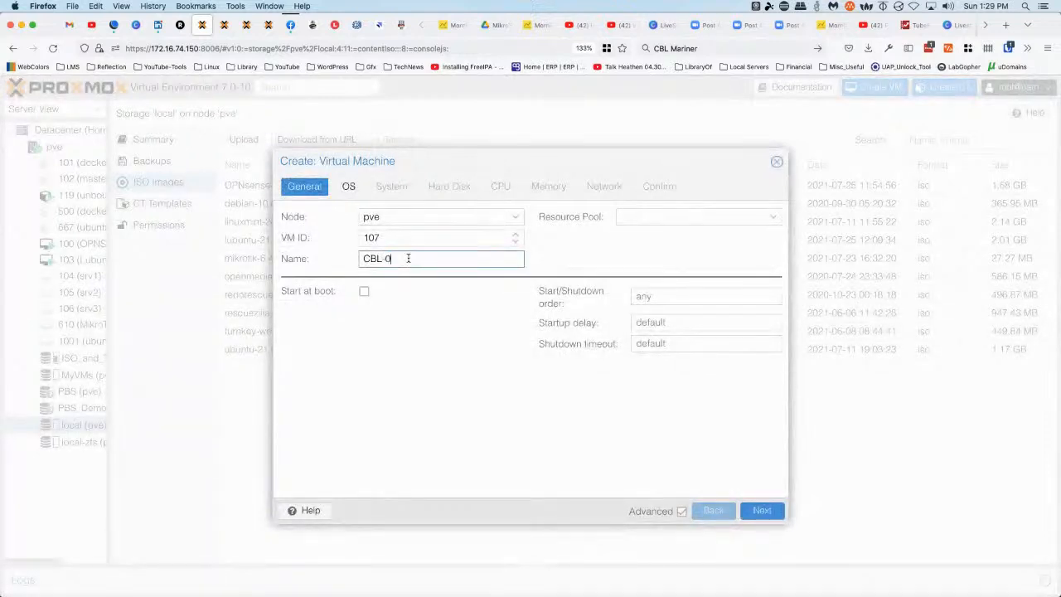
pyautogui.press('BackSpace')
pyautogui.write('Mar')
pyautogui.click(349, 182)
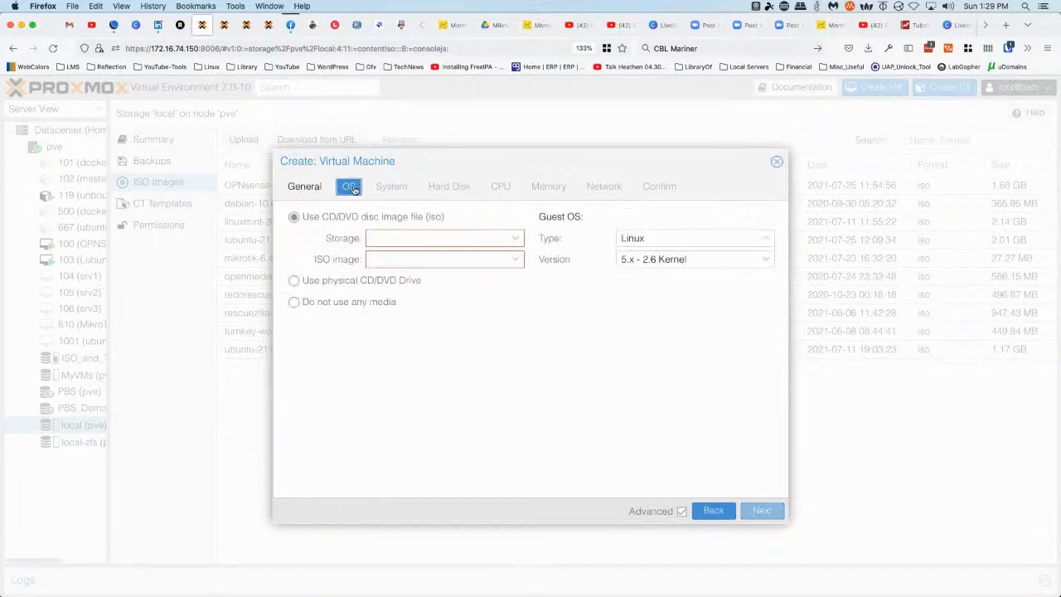
pyautogui.click(418, 257)
pyautogui.click(406, 319)
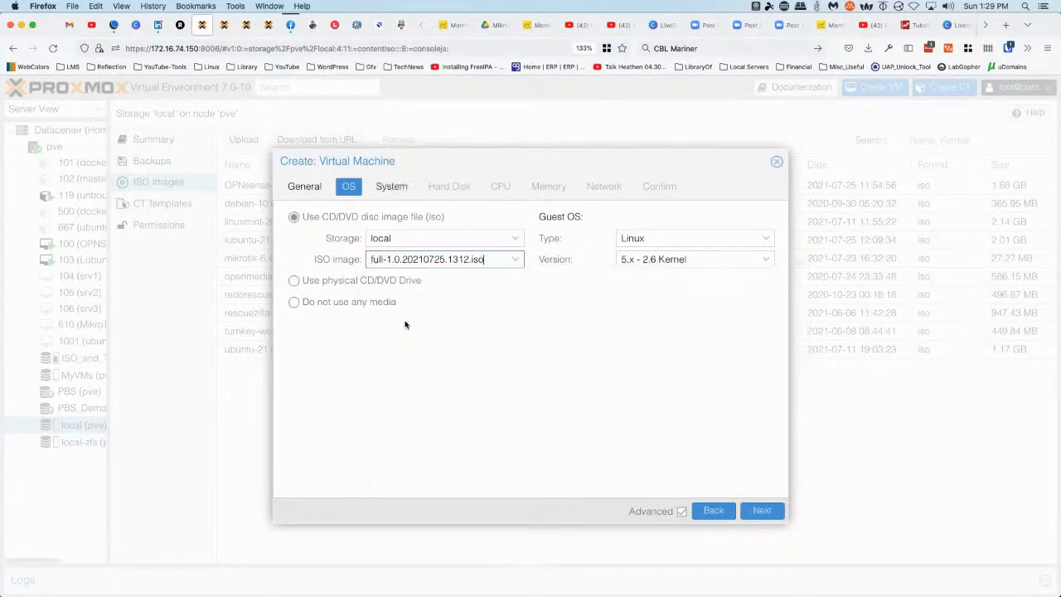
# Give the VM a 40 GiB disk and 2 cores, keeping default memory and network
pyautogui.click(393, 188)
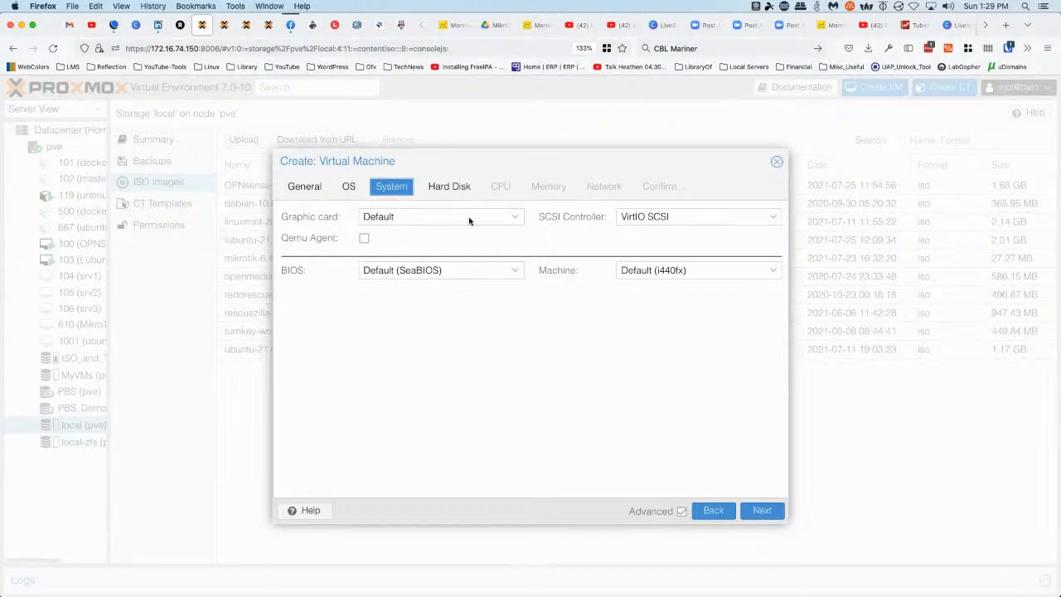
pyautogui.click(448, 187)
pyautogui.doubleClick(420, 283)
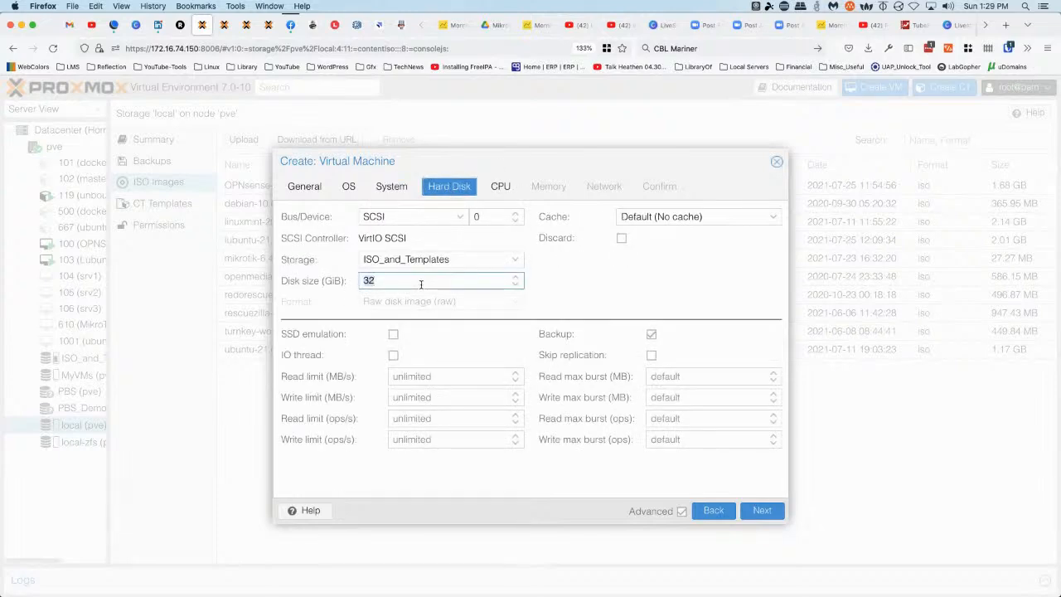
pyautogui.write('54')
pyautogui.press('BackSpace')
pyautogui.write('40')
pyautogui.click(500, 192)
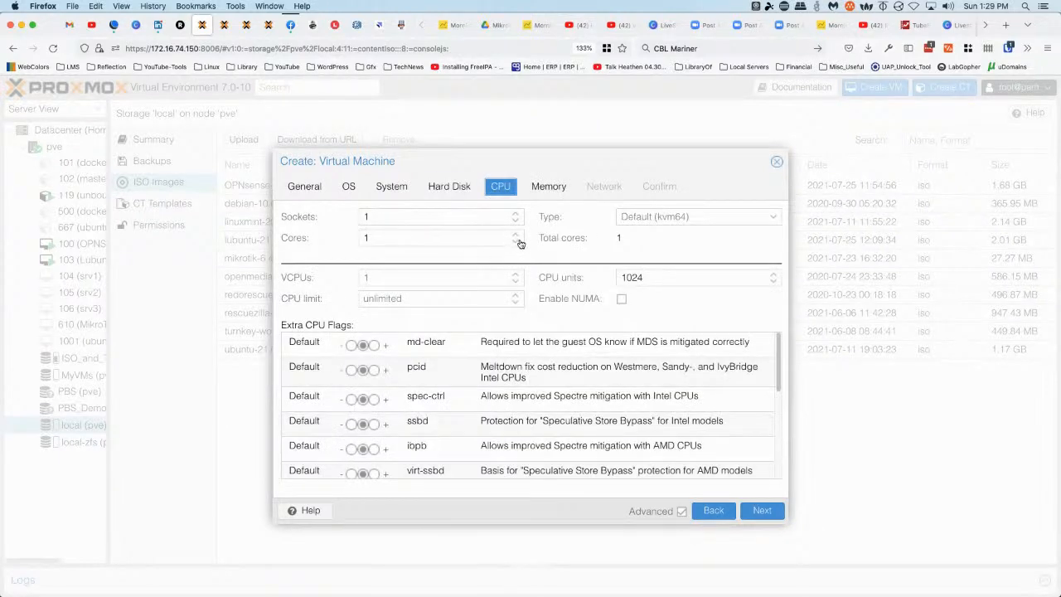
pyautogui.click(515, 235)
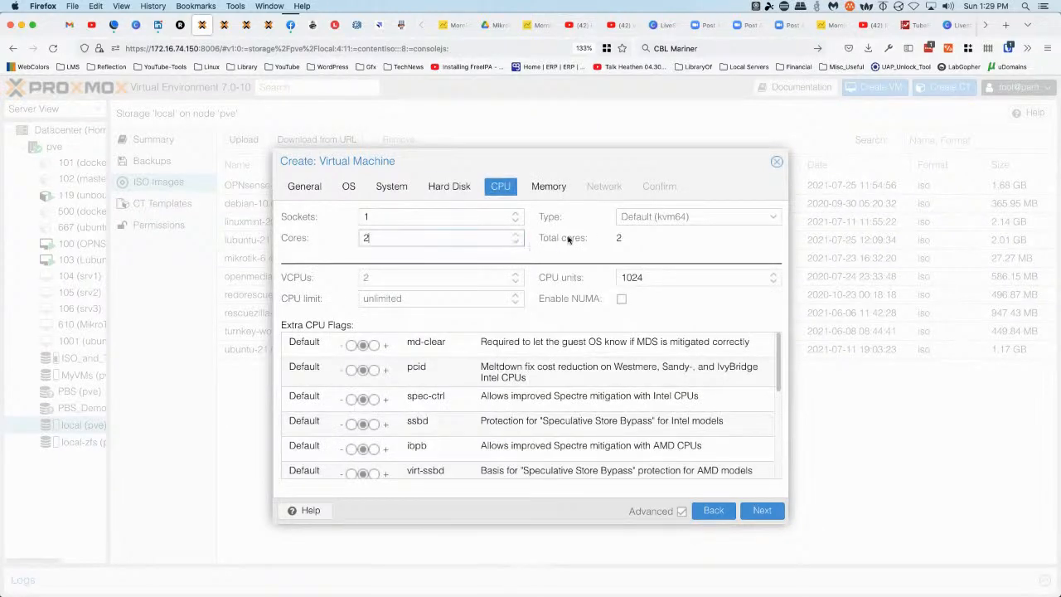
pyautogui.click(561, 190)
pyautogui.click(607, 192)
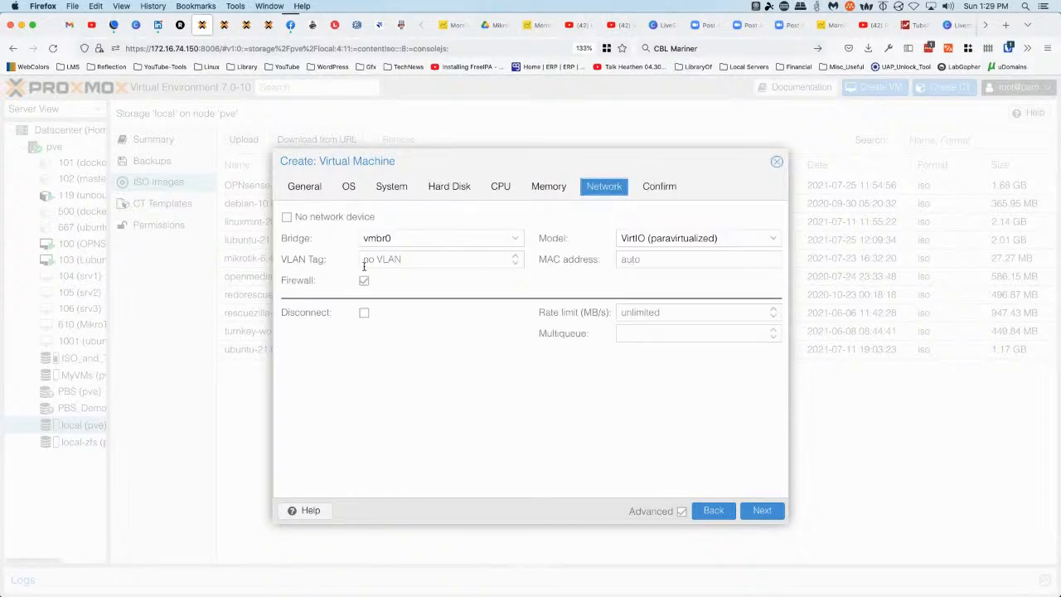
pyautogui.click(664, 189)
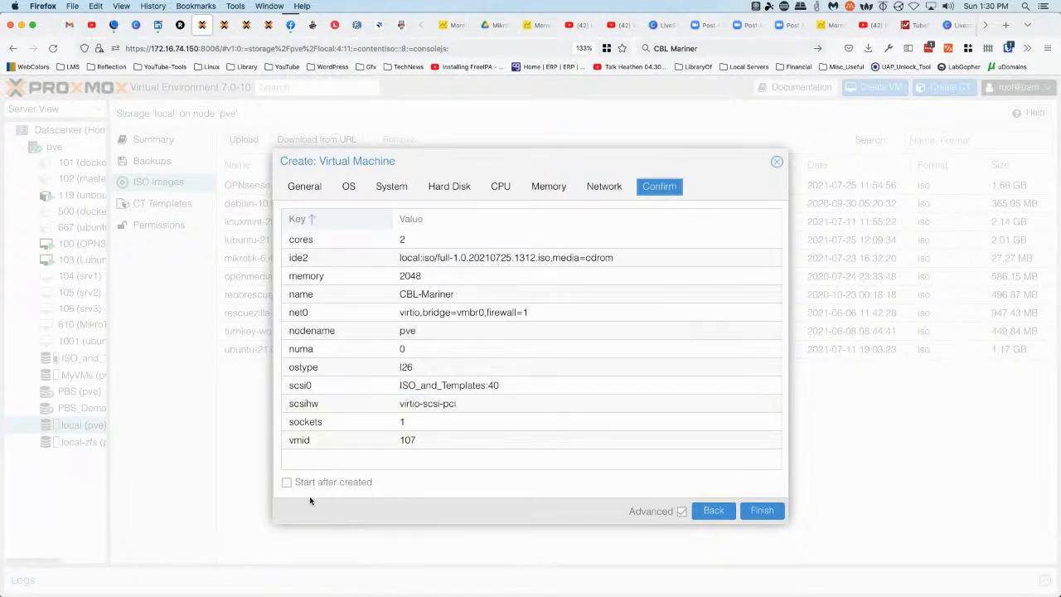
# Create VM 107 with start-after-creation enabled and open its console as it boots the ISO
pyautogui.click(286, 482)
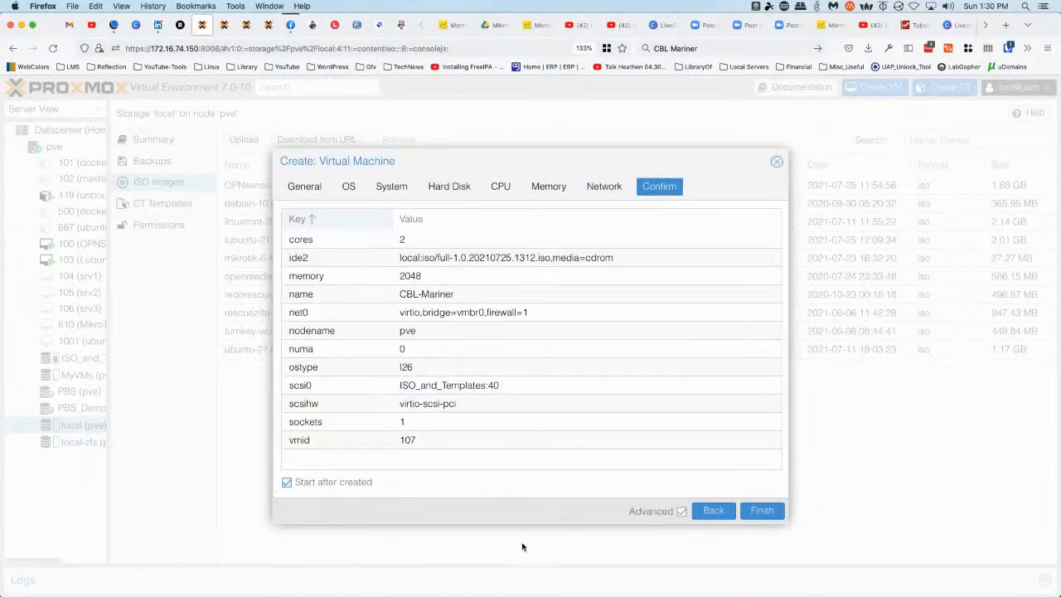
pyautogui.click(770, 511)
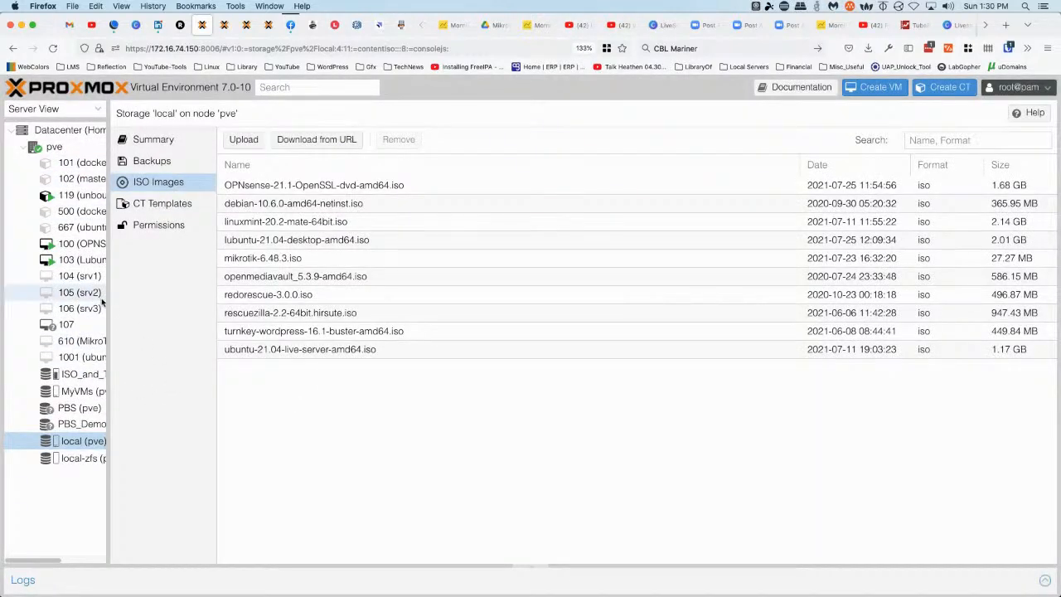
pyautogui.moveTo(109, 300); pyautogui.dragTo(164, 372)
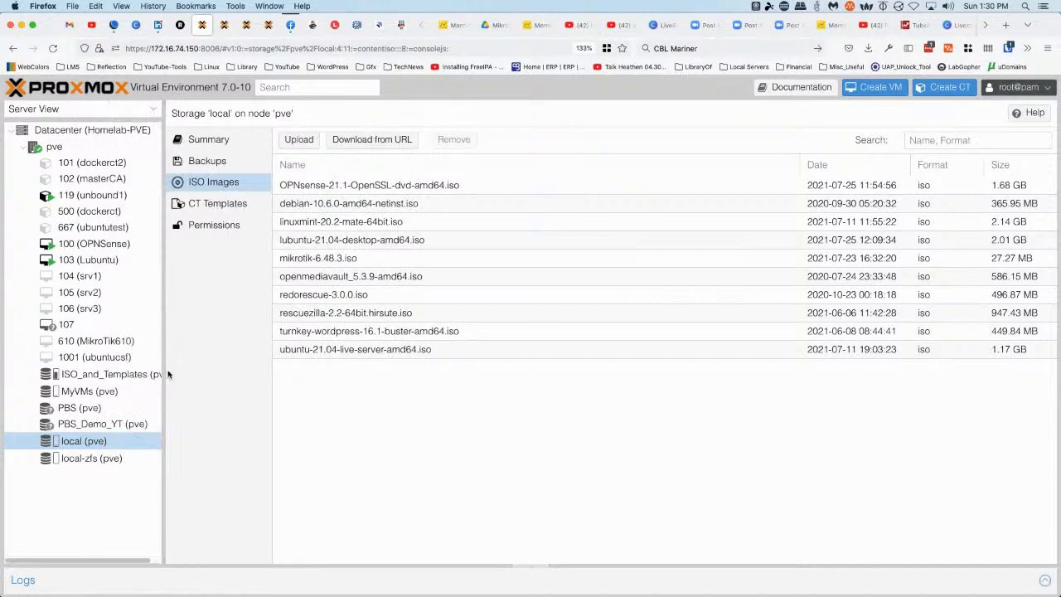
pyautogui.click(86, 328)
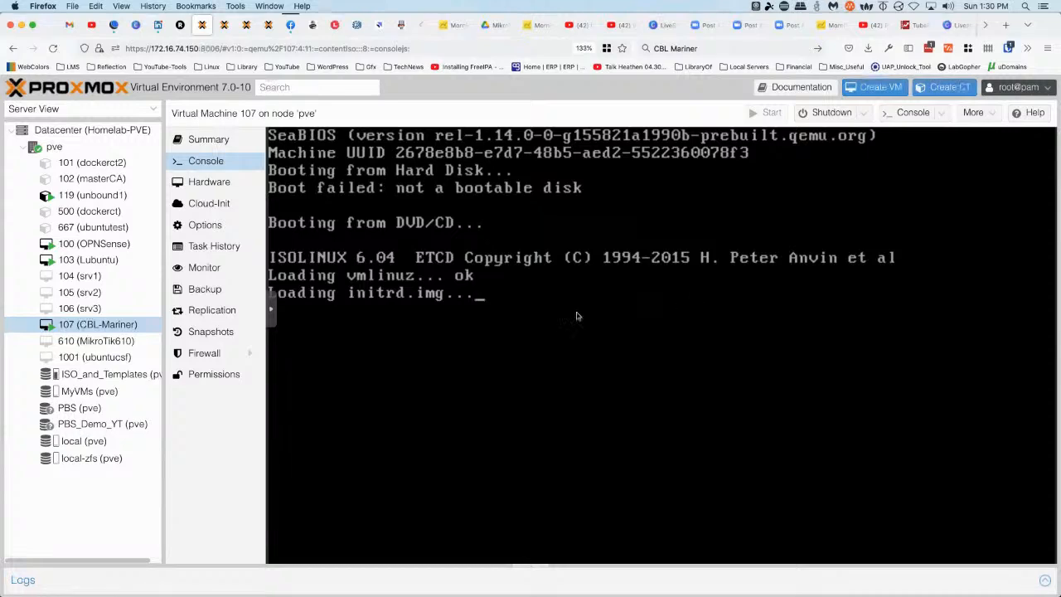
# Make the VM 107 console full screen and hide the noVNC sidebar
pyautogui.click(271, 315)
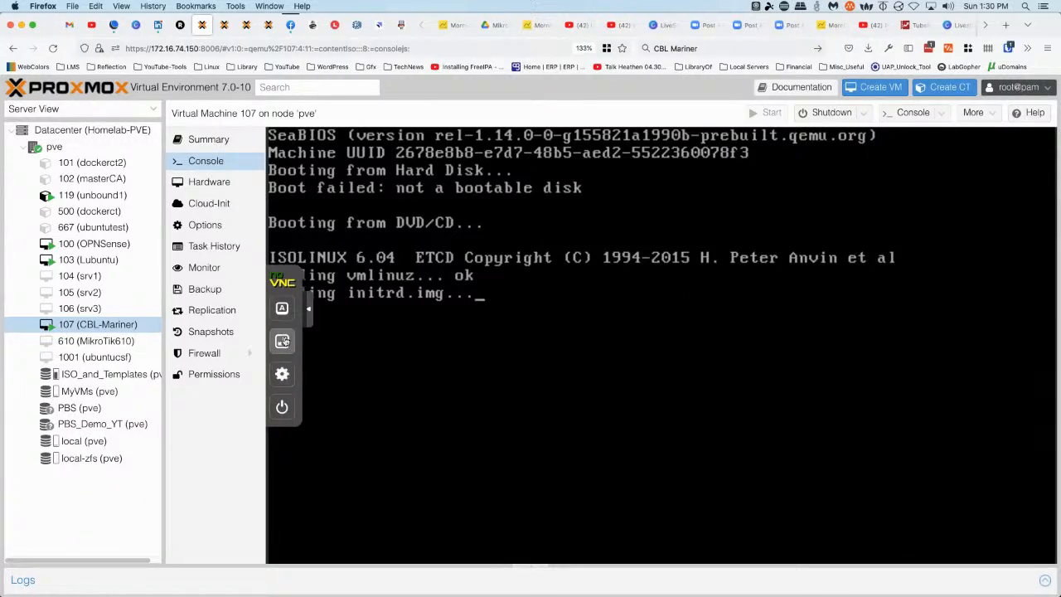
pyautogui.click(282, 341)
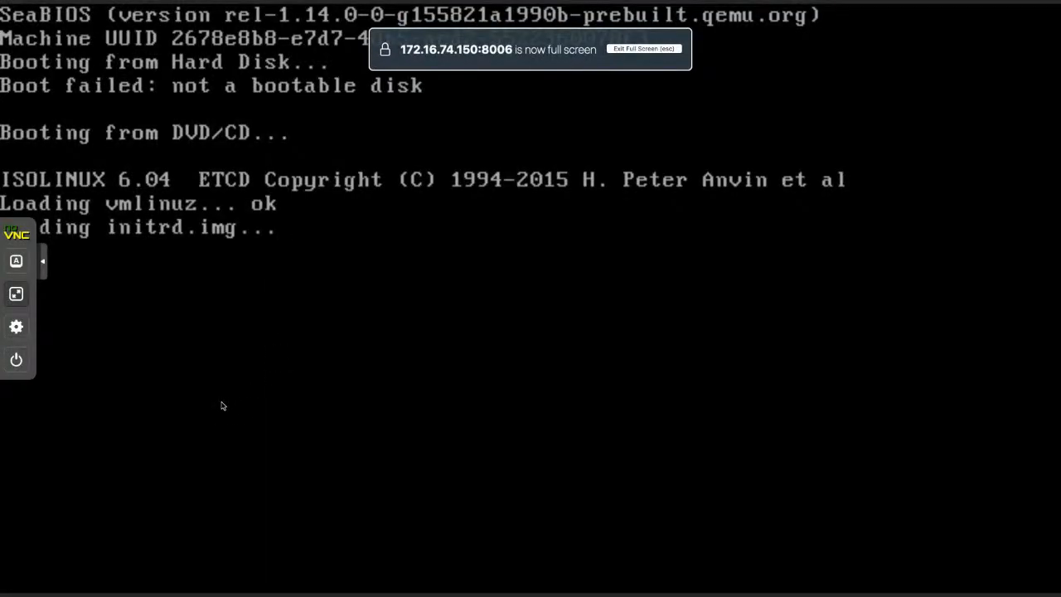
pyautogui.click(45, 264)
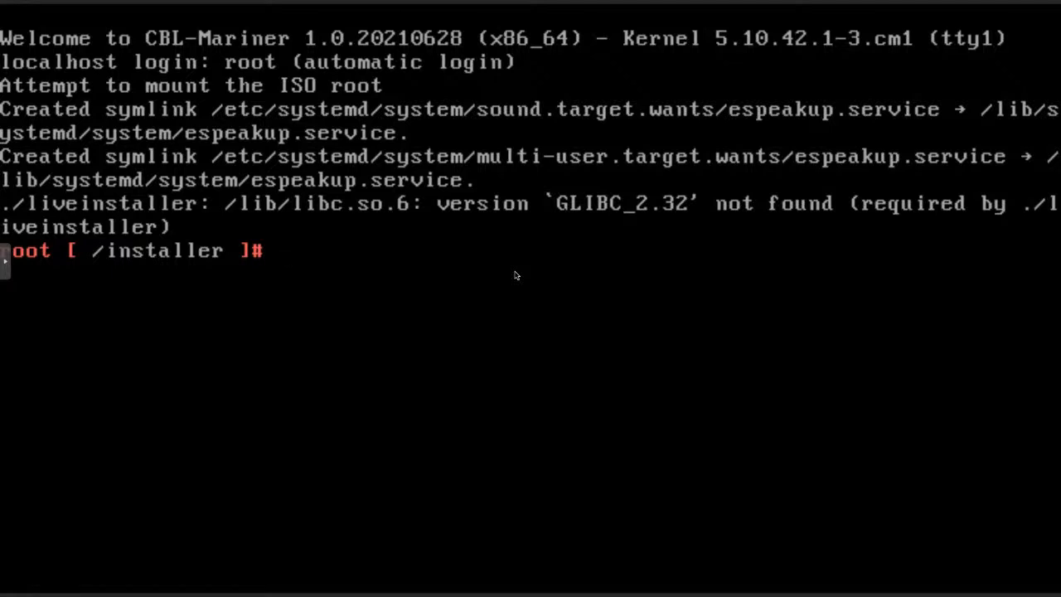
# List /installer and run ./liveinstaller, which fails with GLIBC_2.32 not found
pyautogui.write('ls')
pyautogui.press('Return')
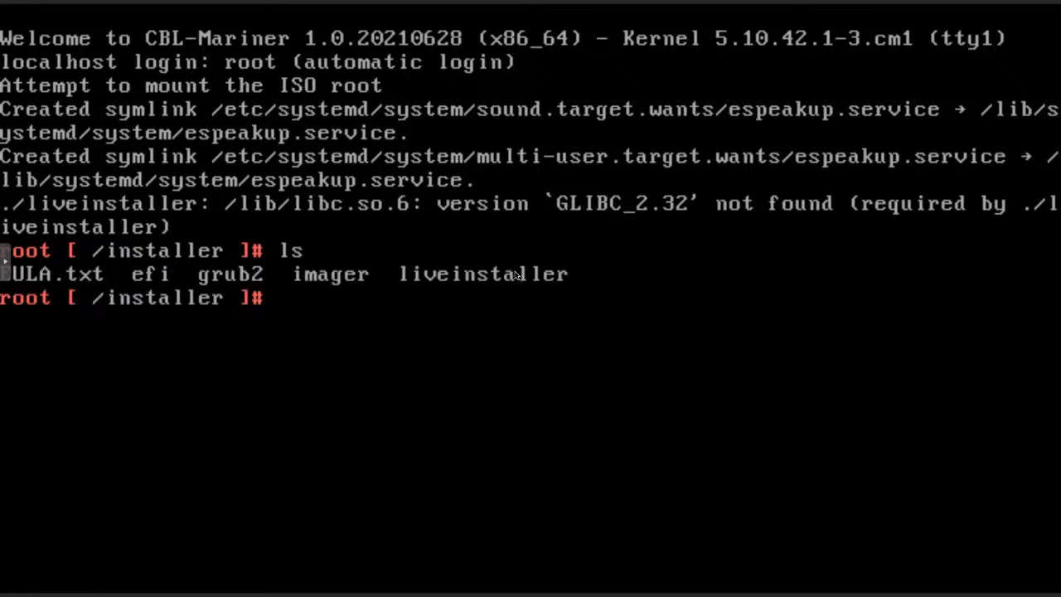
pyautogui.write('./liv')
pyautogui.press('Tab')
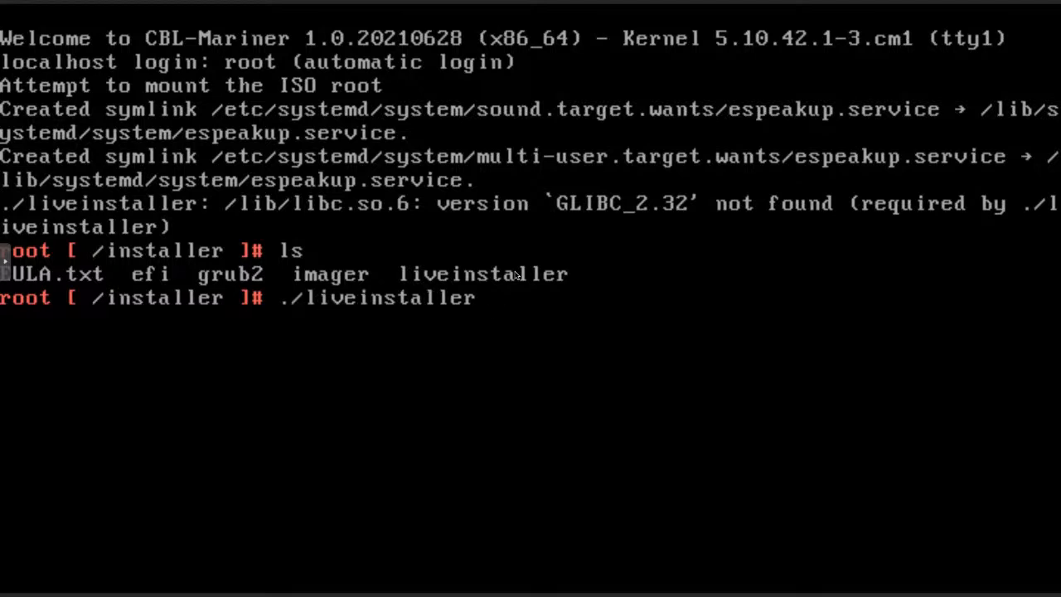
pyautogui.press('Return')
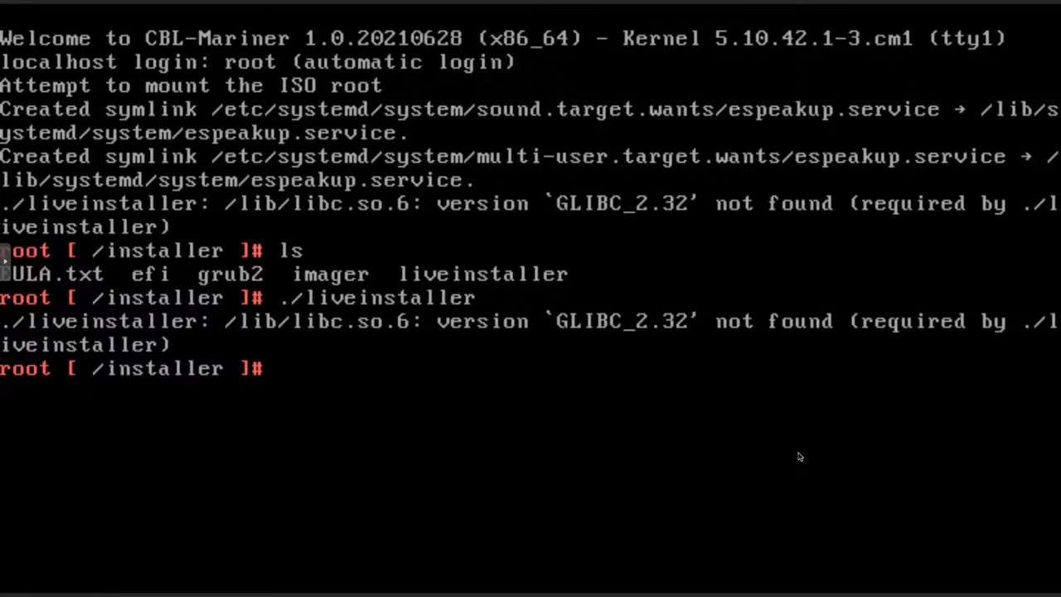
# Check the working directory, move up to / and list its contents
pyautogui.write('pwd')
pyautogui.press('Return')
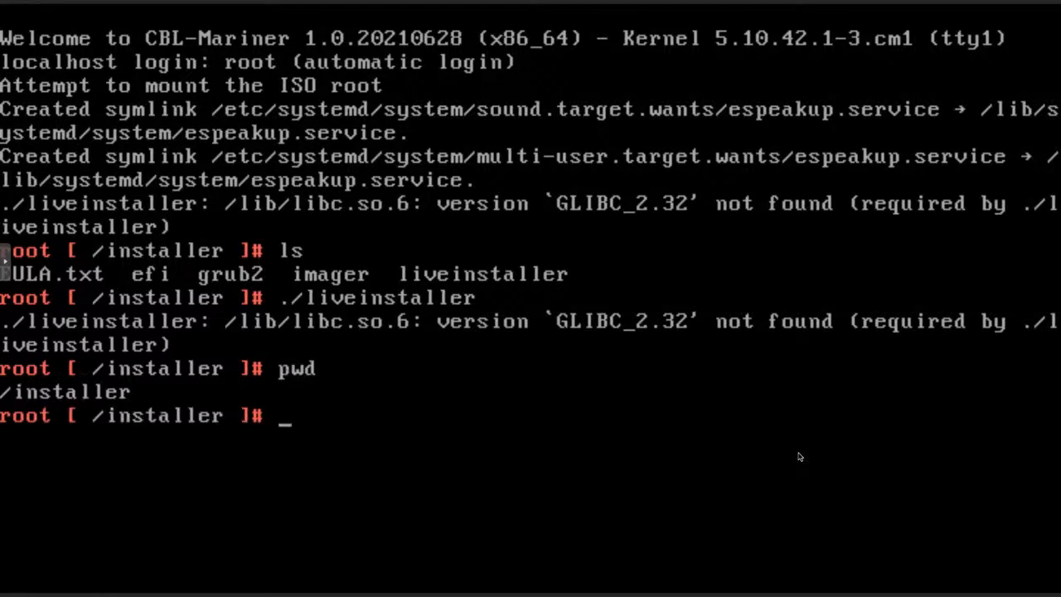
pyautogui.write('cd ..')
pyautogui.press('Return')
pyautogui.write('ls')
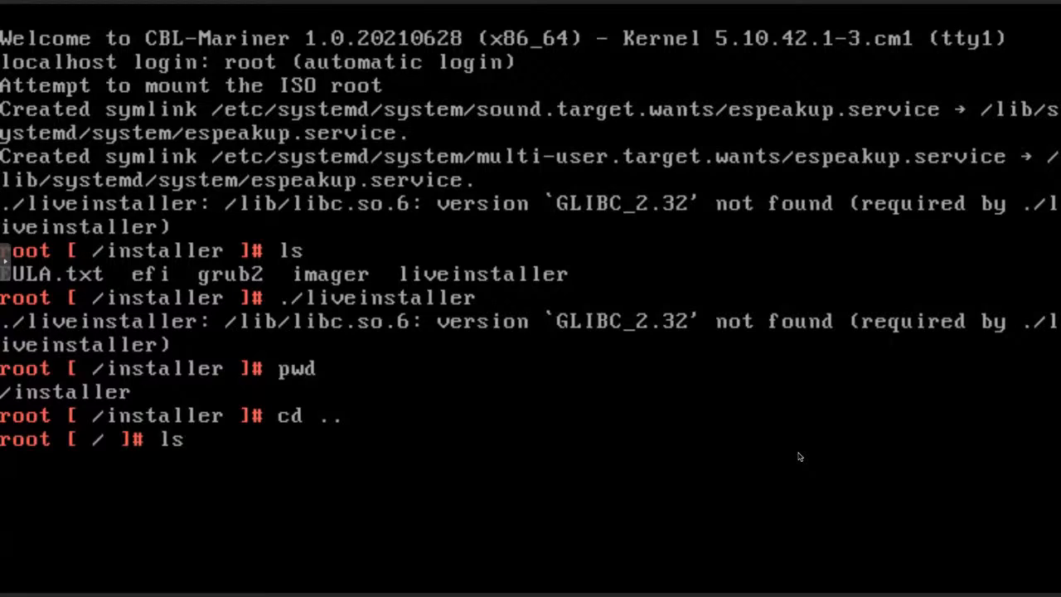
pyautogui.press('Return')
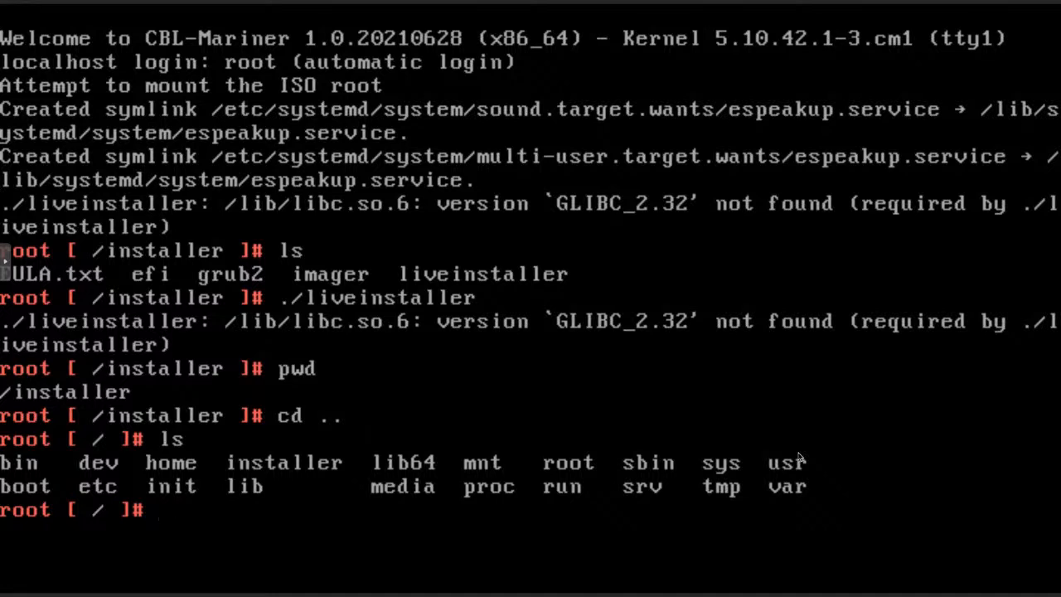
# Run ./installer/liveinstaller from / (same GLIBC_2.32 error), then halt the system
pyautogui.write('./ins')
pyautogui.press('Tab')
pyautogui.write('live')
pyautogui.press('Tab')
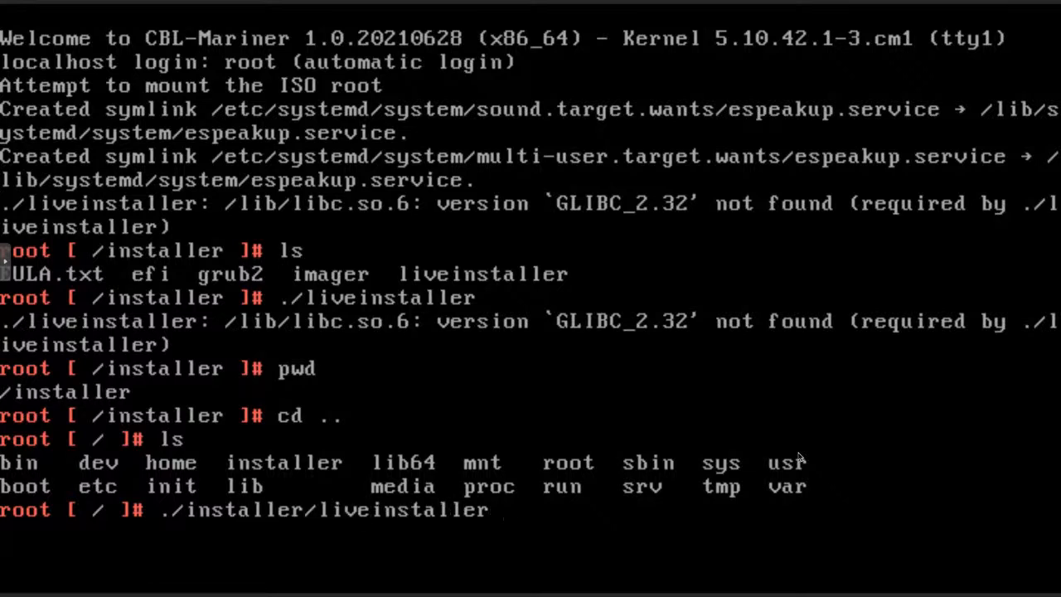
pyautogui.press('Return')
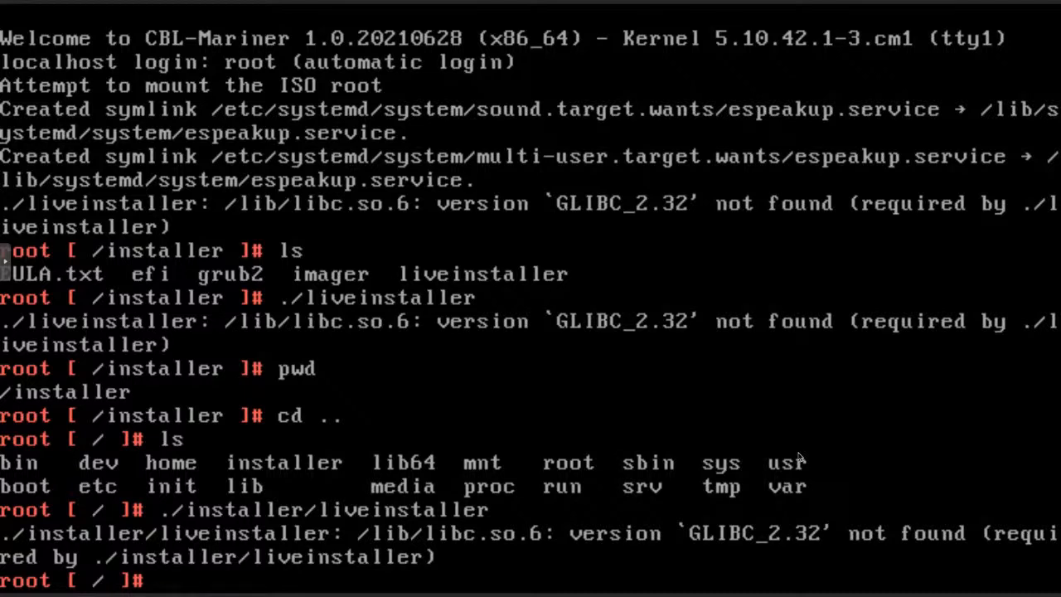
pyautogui.write('halt')
pyautogui.press('Return')
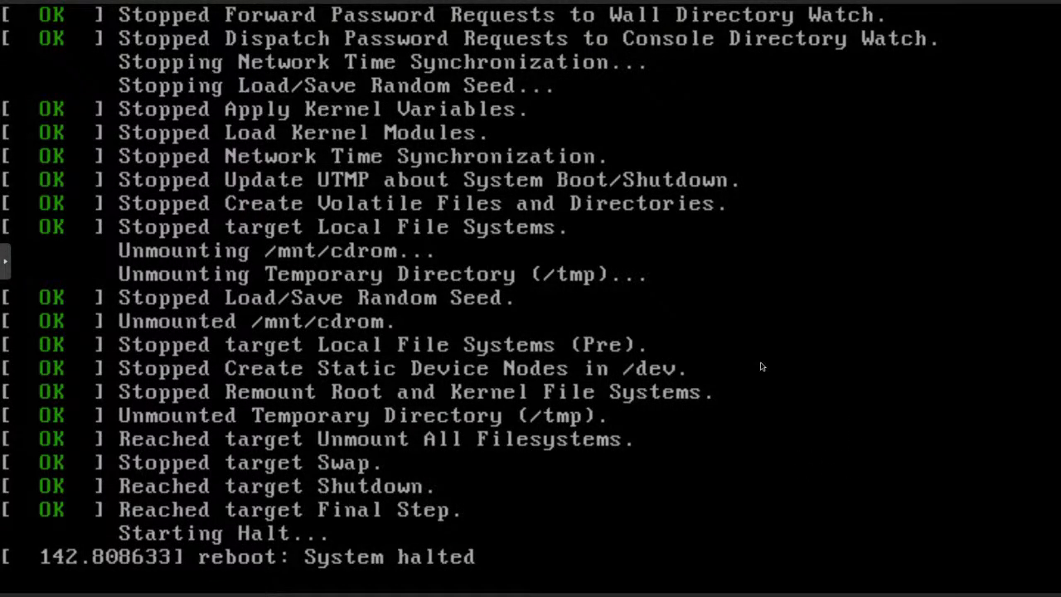
pyautogui.click(7, 261)
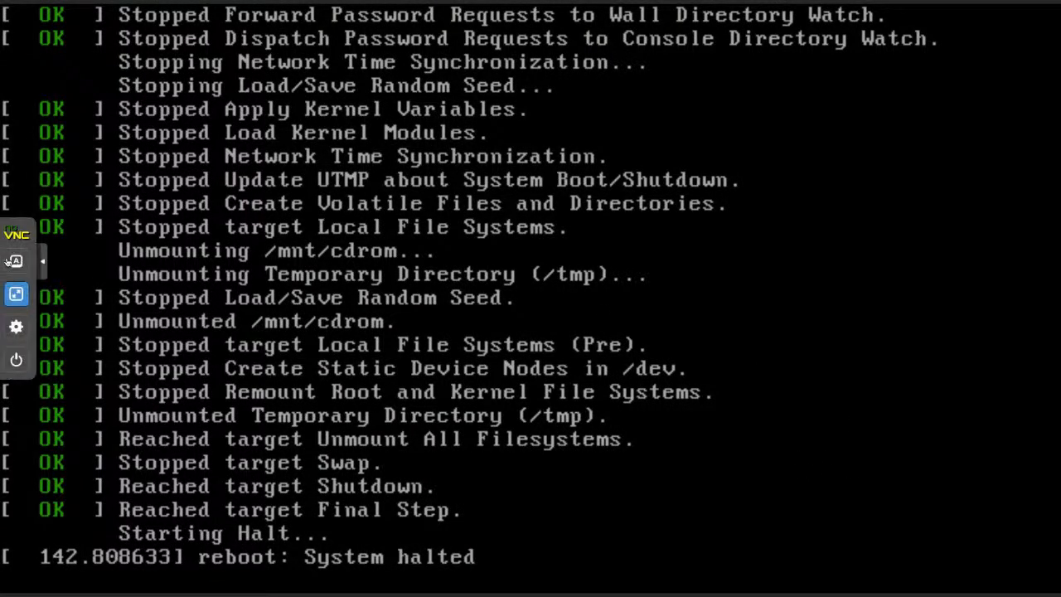
pyautogui.click(15, 362)
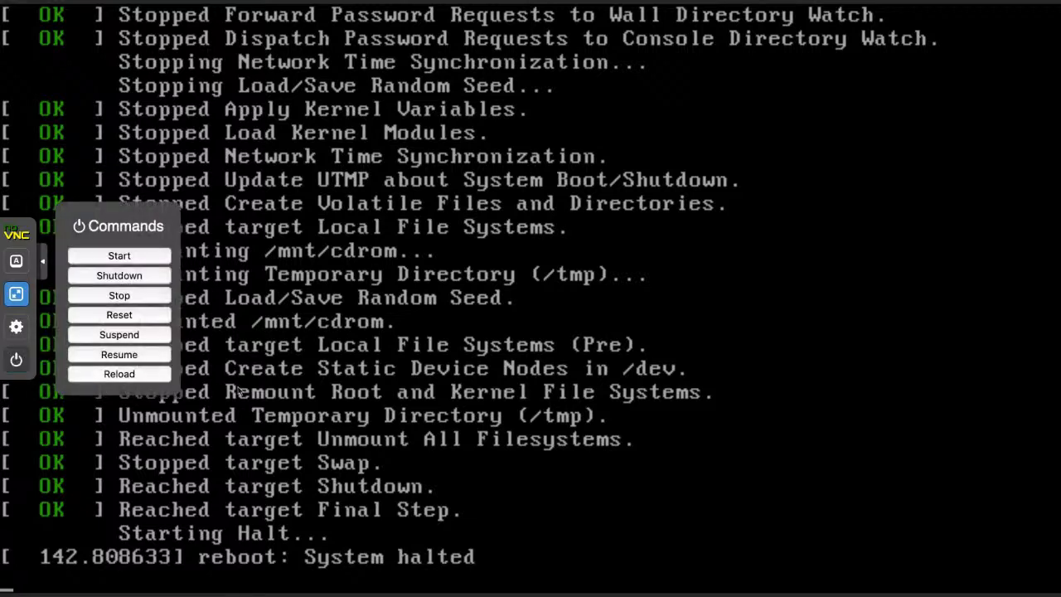
pyautogui.click(118, 255)
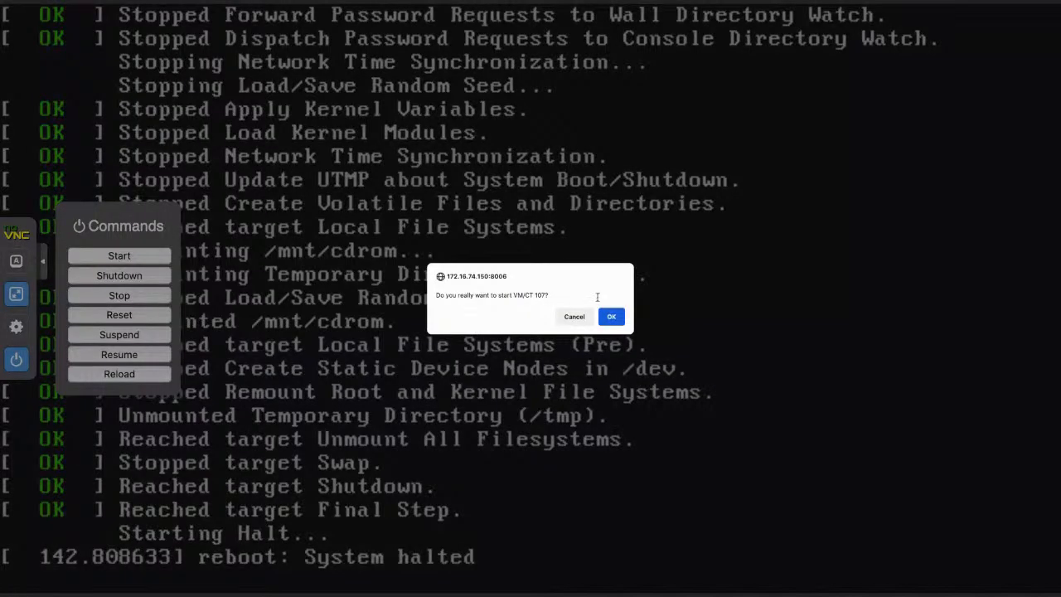
pyautogui.click(611, 316)
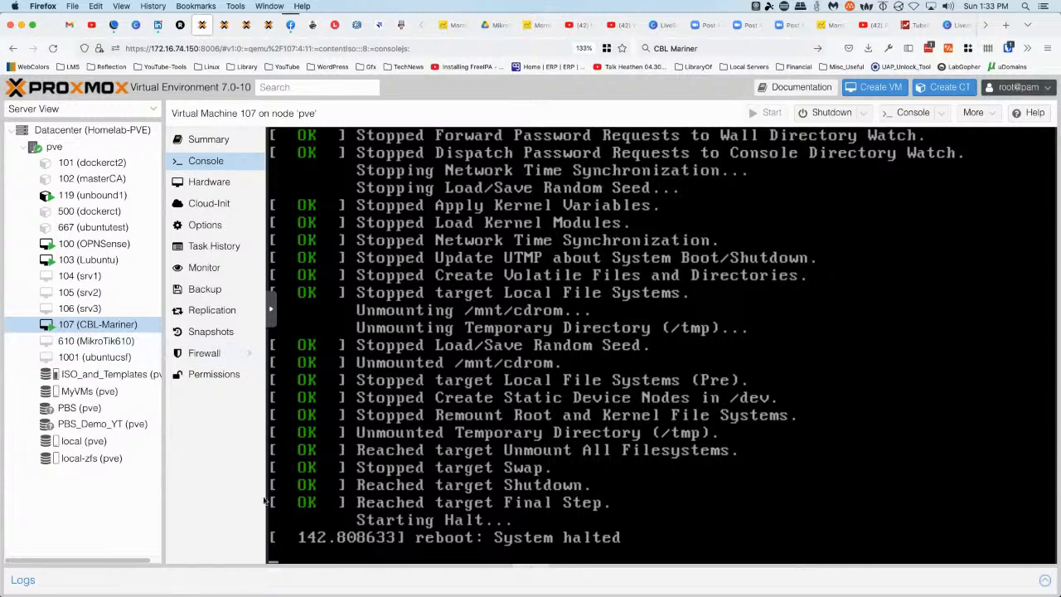
# Stop VM 107 from the console's power menu and confirm
pyautogui.click(270, 309)
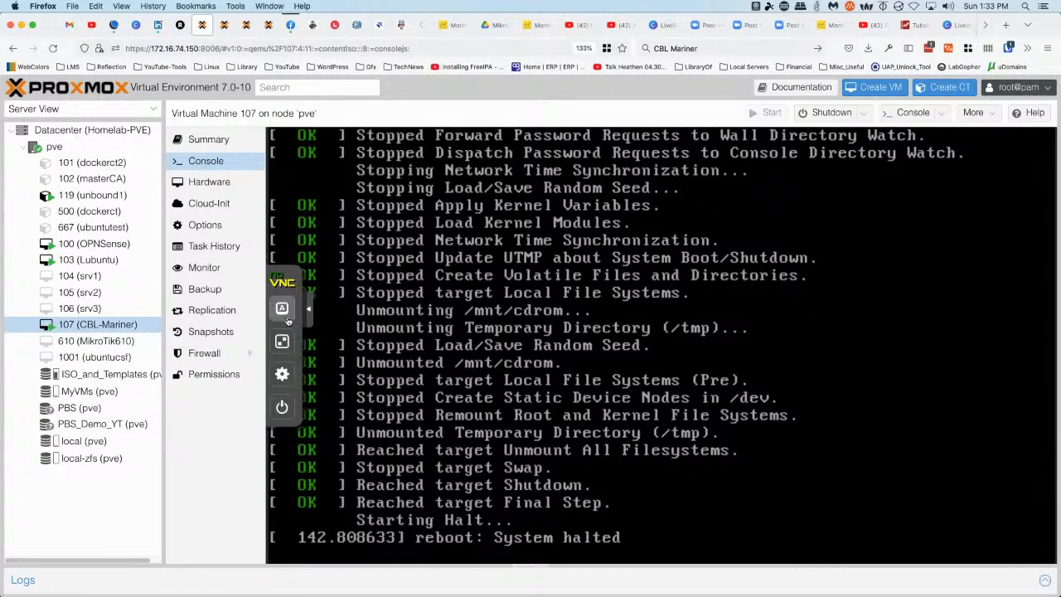
pyautogui.click(282, 406)
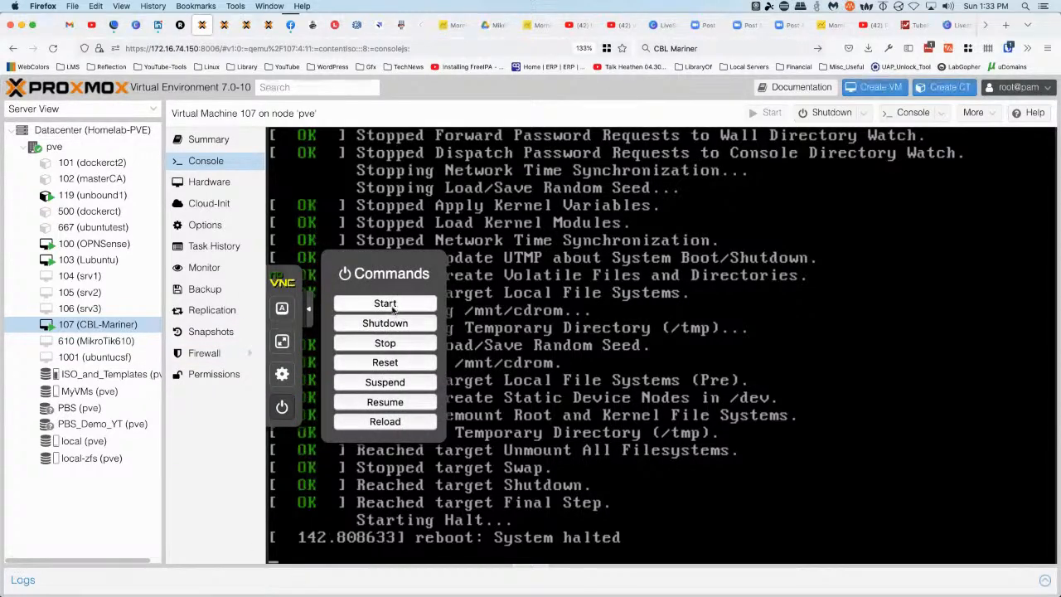
pyautogui.click(385, 343)
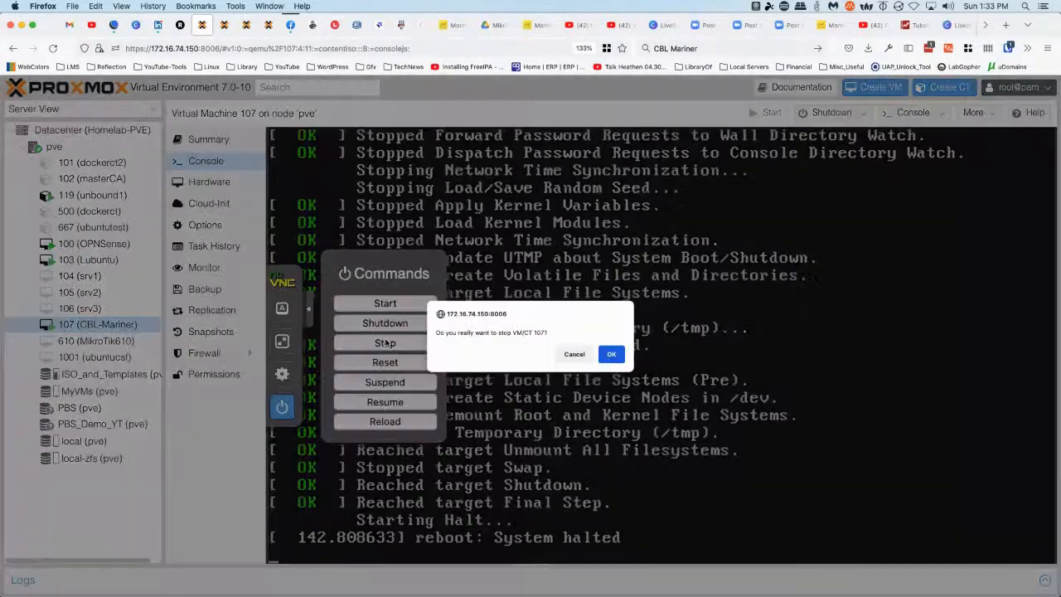
pyautogui.click(610, 354)
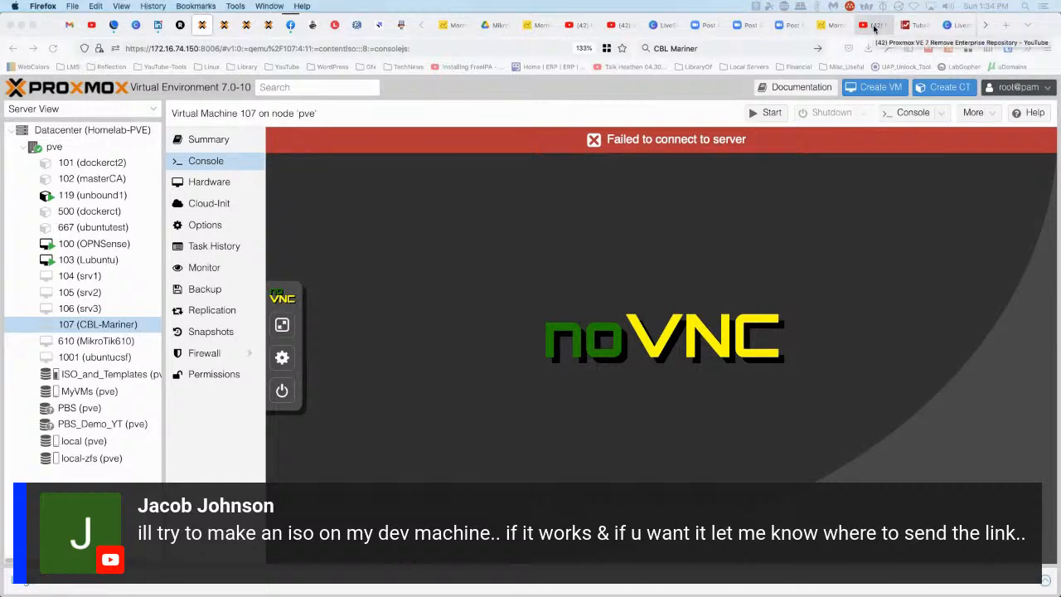
# Open the Practical IT channel's About page showing 2.53K subscribers and 469,233 views
pyautogui.click(873, 25)
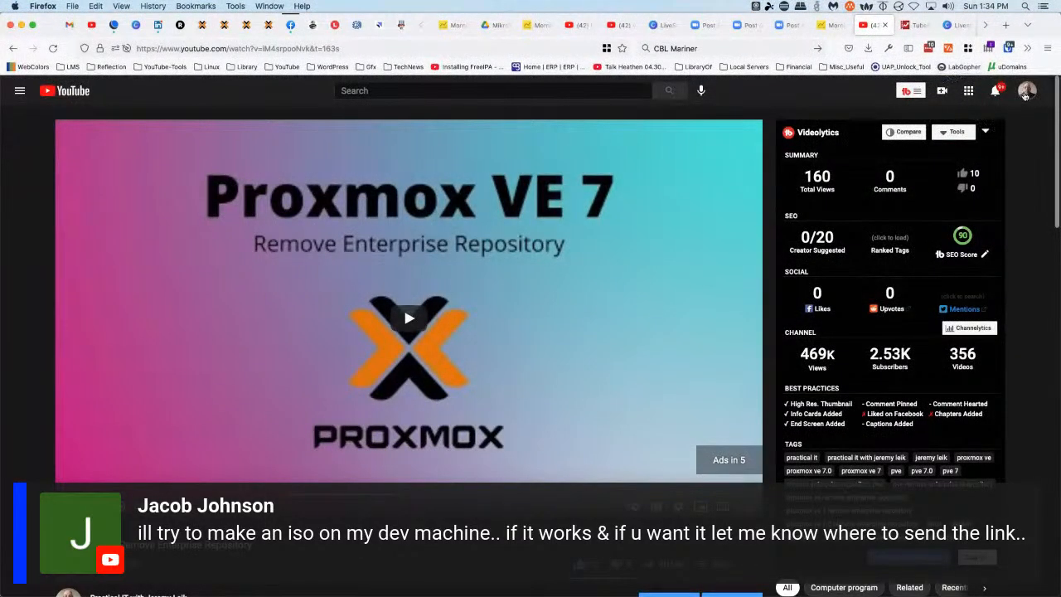
pyautogui.click(1026, 93)
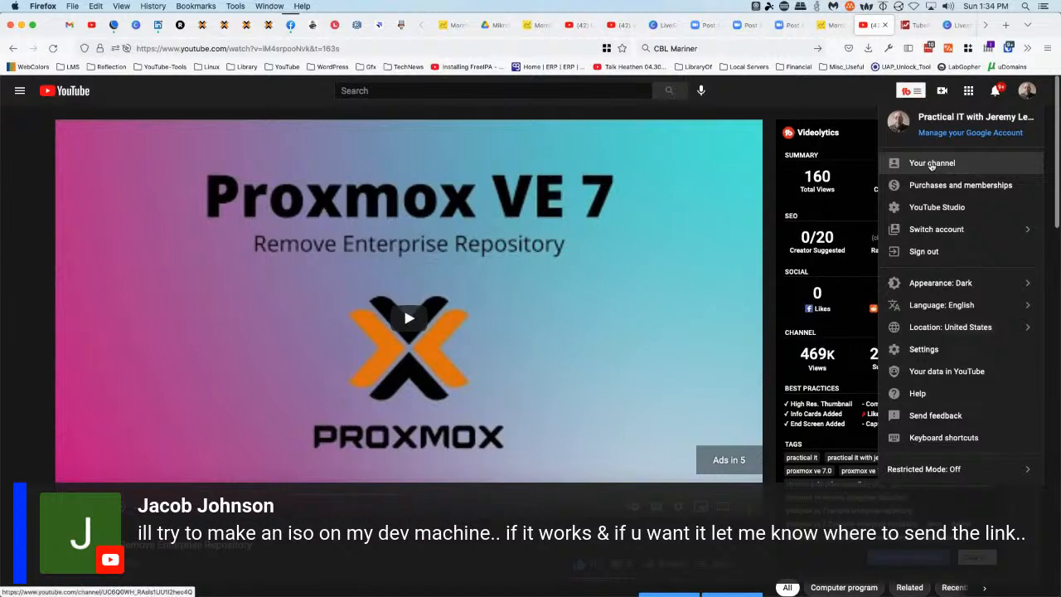
pyautogui.click(931, 165)
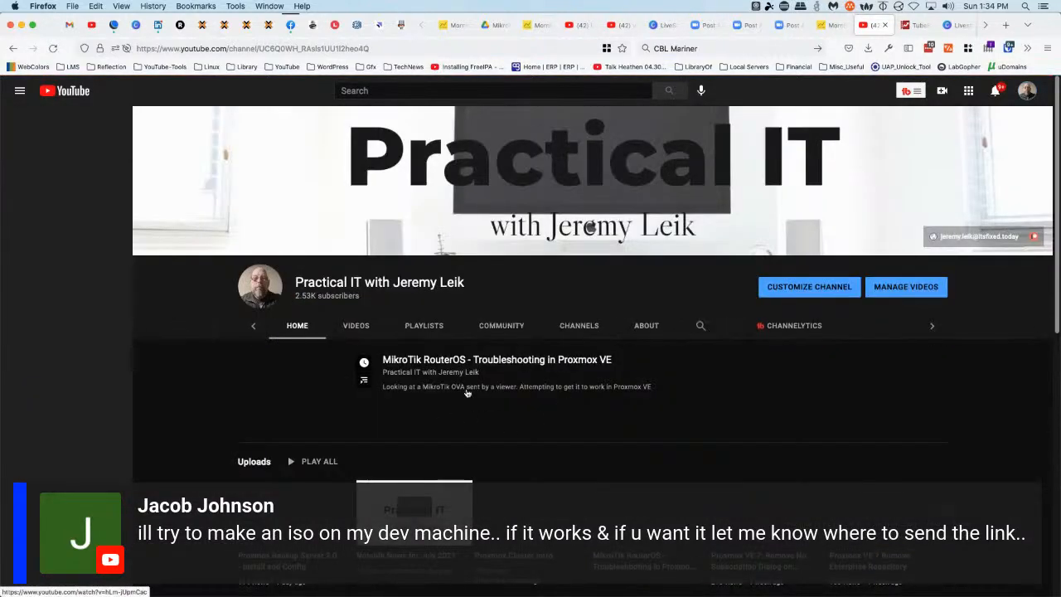
pyautogui.click(615, 326)
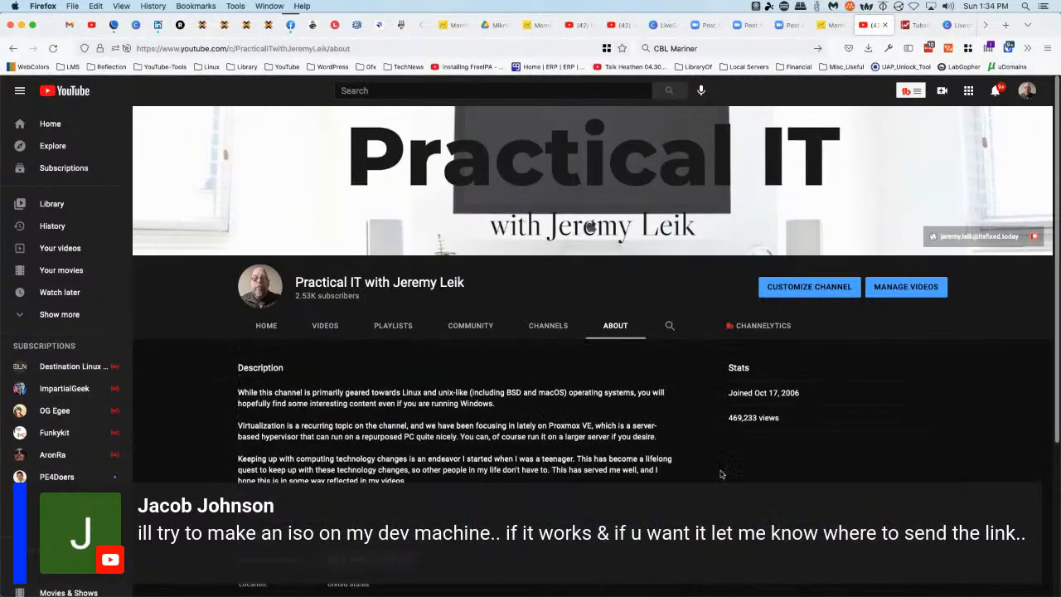
pyautogui.scroll(-3, 590, 226)
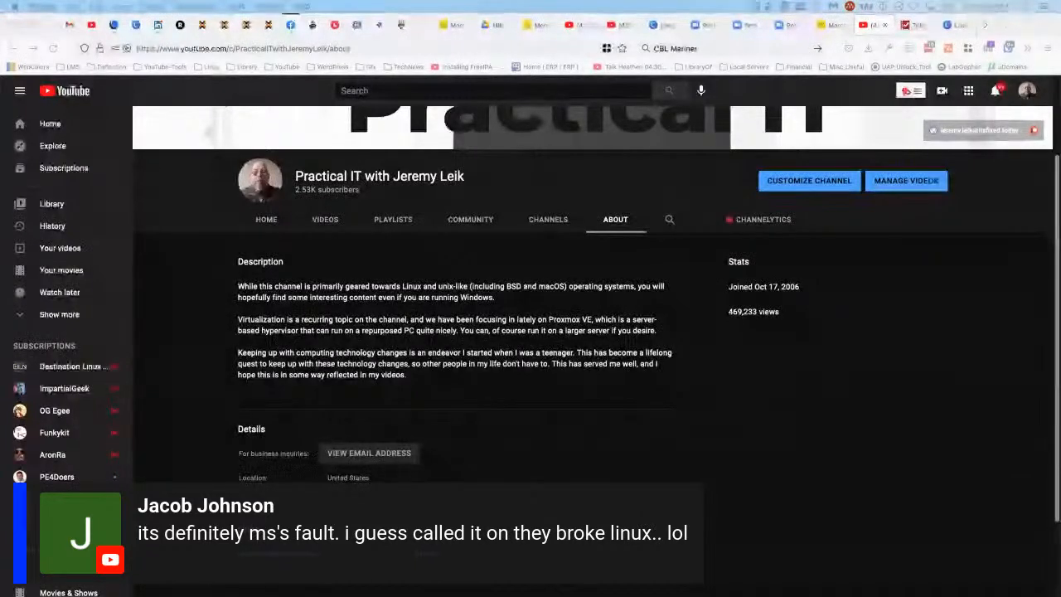
pyautogui.scroll(-3, 866, 417)
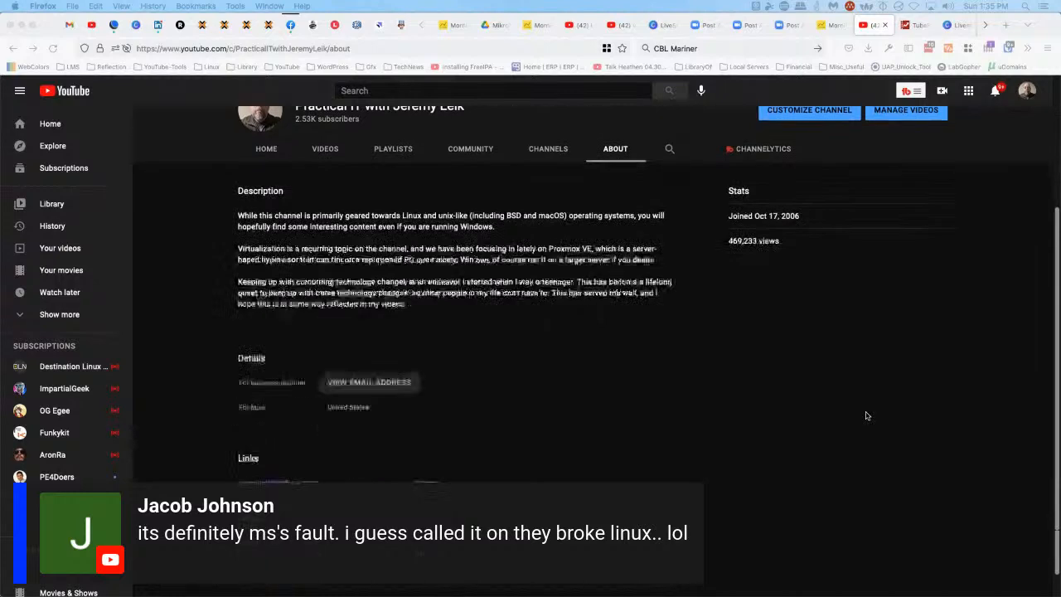
pyautogui.scroll(5, 866, 417)
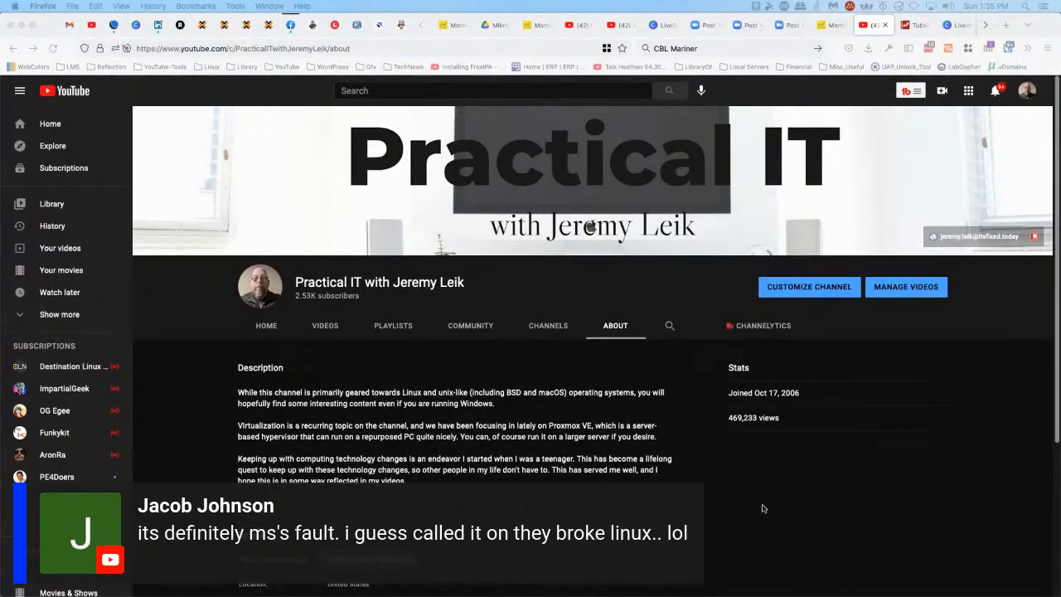